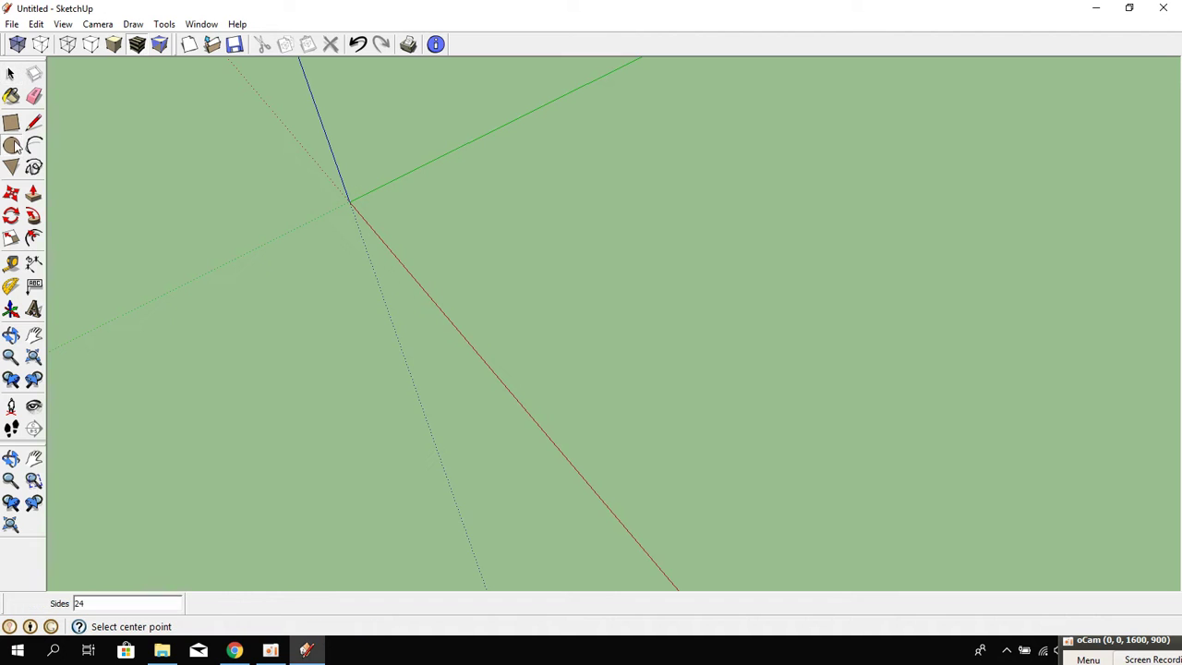
Draw a circular disc as the base of the fan.
click(587, 281)
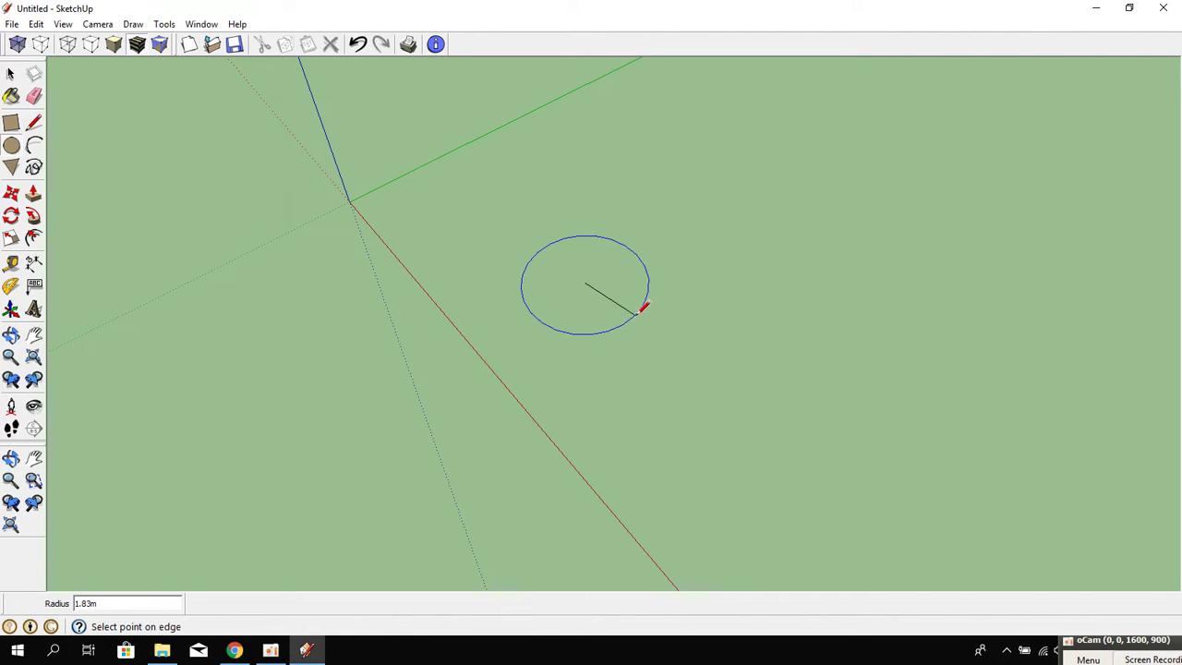
click(654, 305)
scroll(651, 303, up, 3)
mouse_move(641, 298)
middle_down()
mouse_move(668, 386)
mouse_move(628, 406)
mouse_move(555, 385)
mouse_move(549, 335)
middle_up()
scroll(555, 384, up, 2)
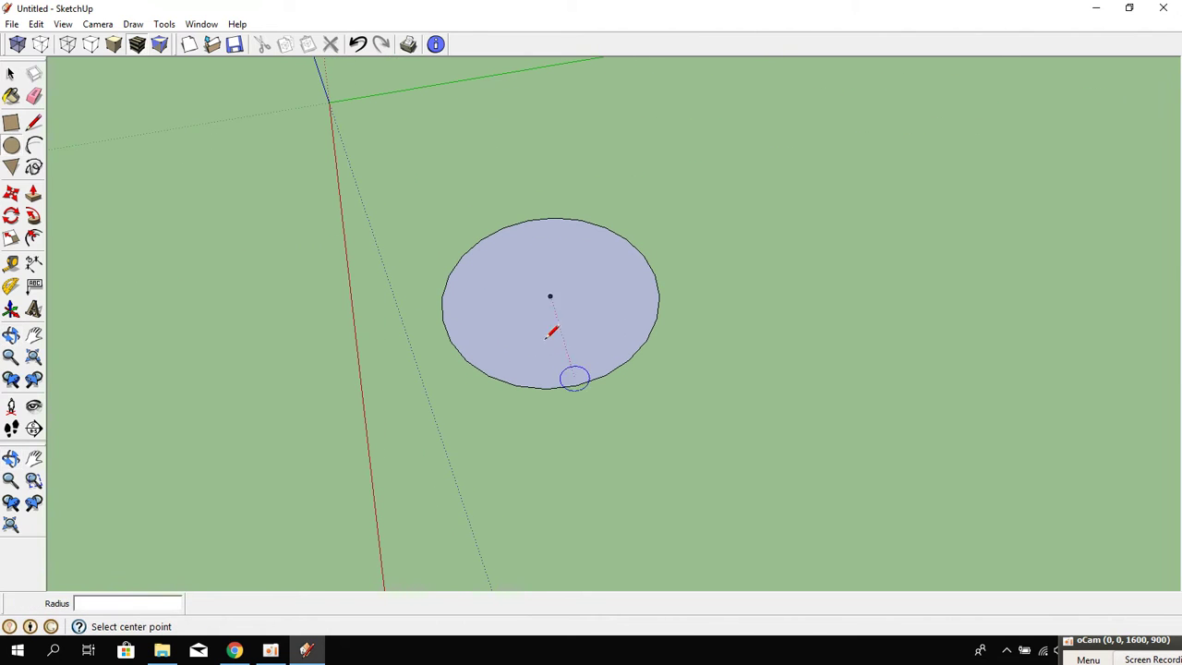
Draw two rim-to-rim lines crossing the disc centre, undoing a misplaced line.
click(33, 122)
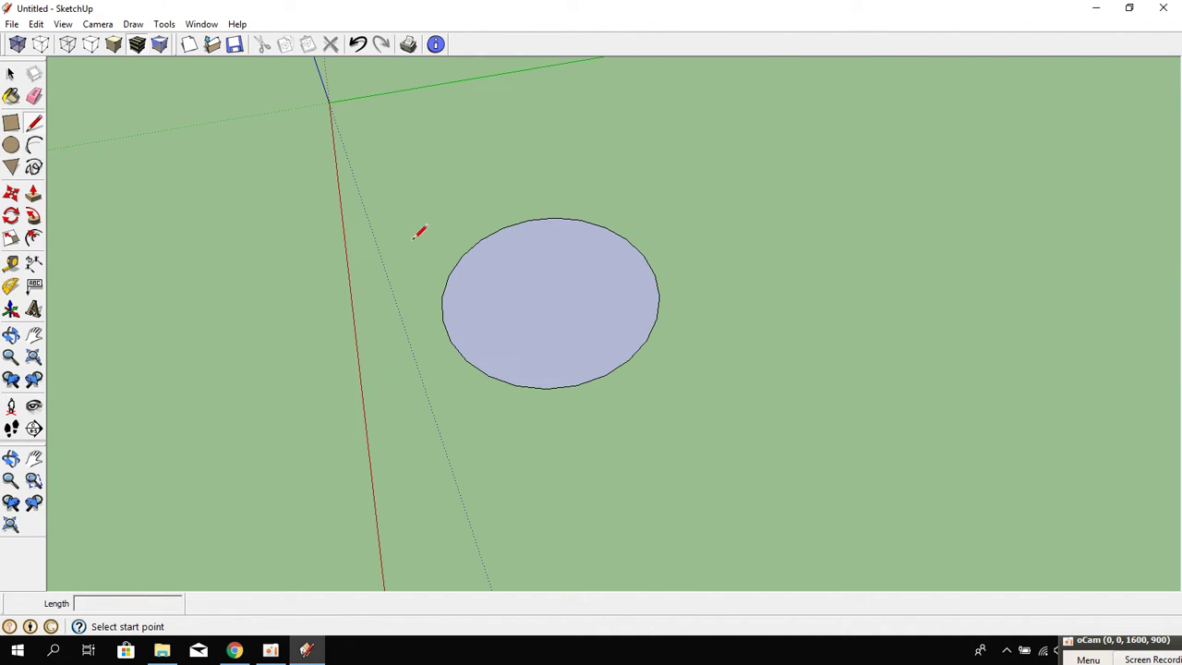
click(504, 226)
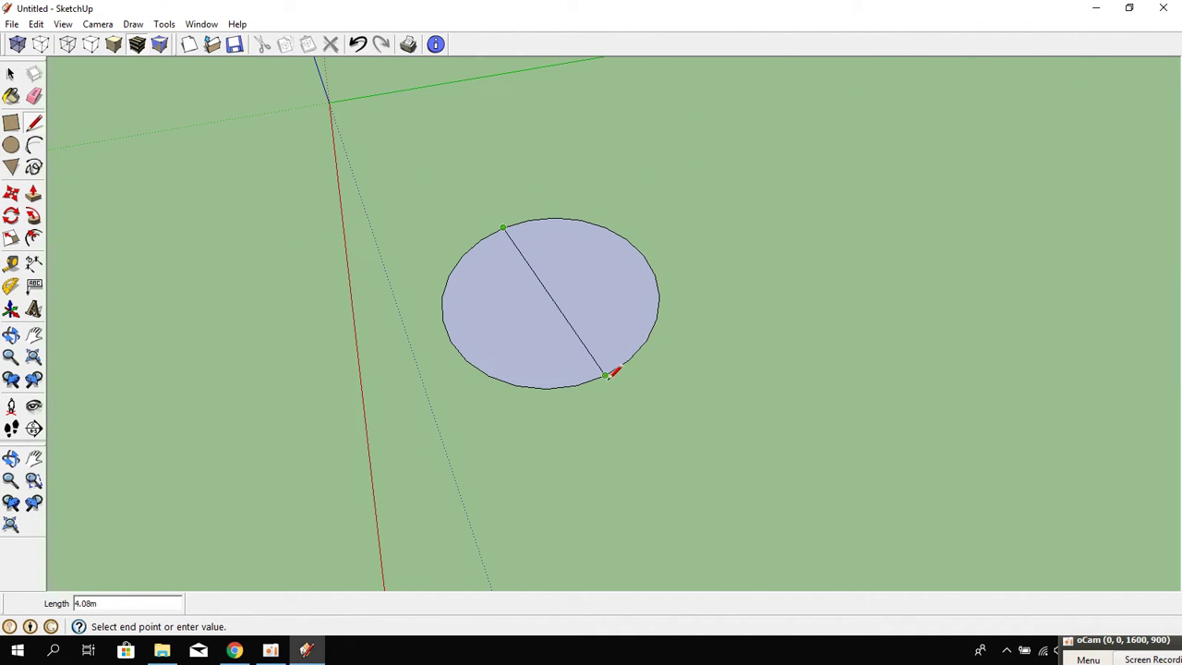
click(569, 338)
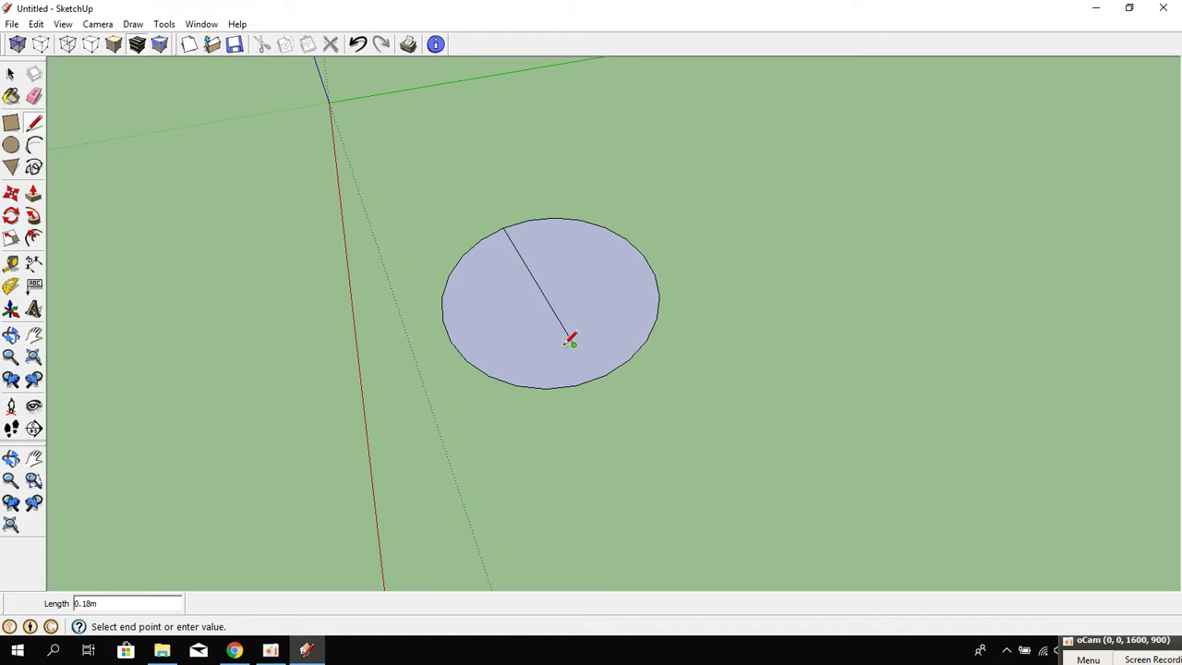
key(ctrl+z)
click(528, 221)
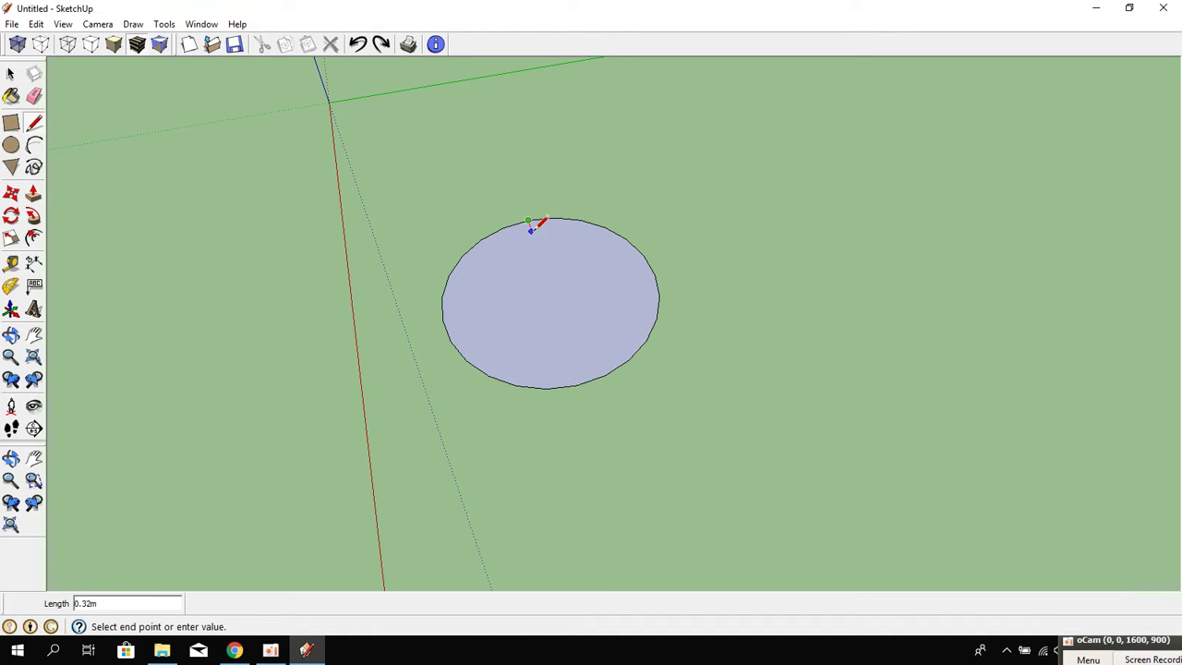
click(574, 382)
click(443, 320)
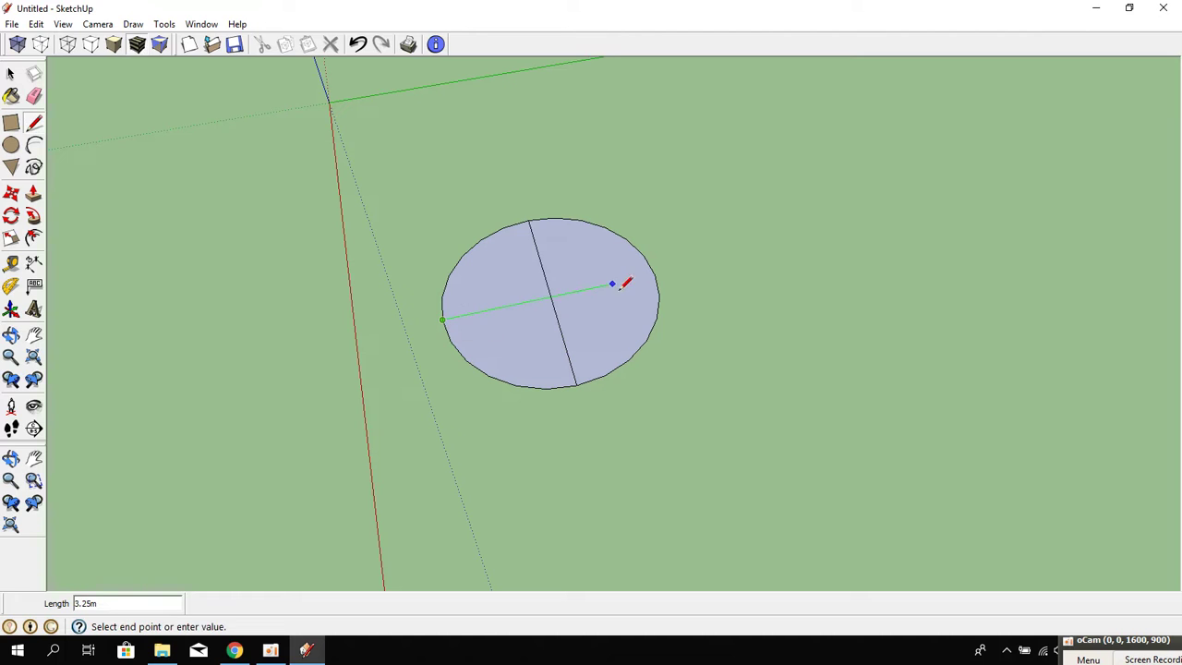
click(655, 276)
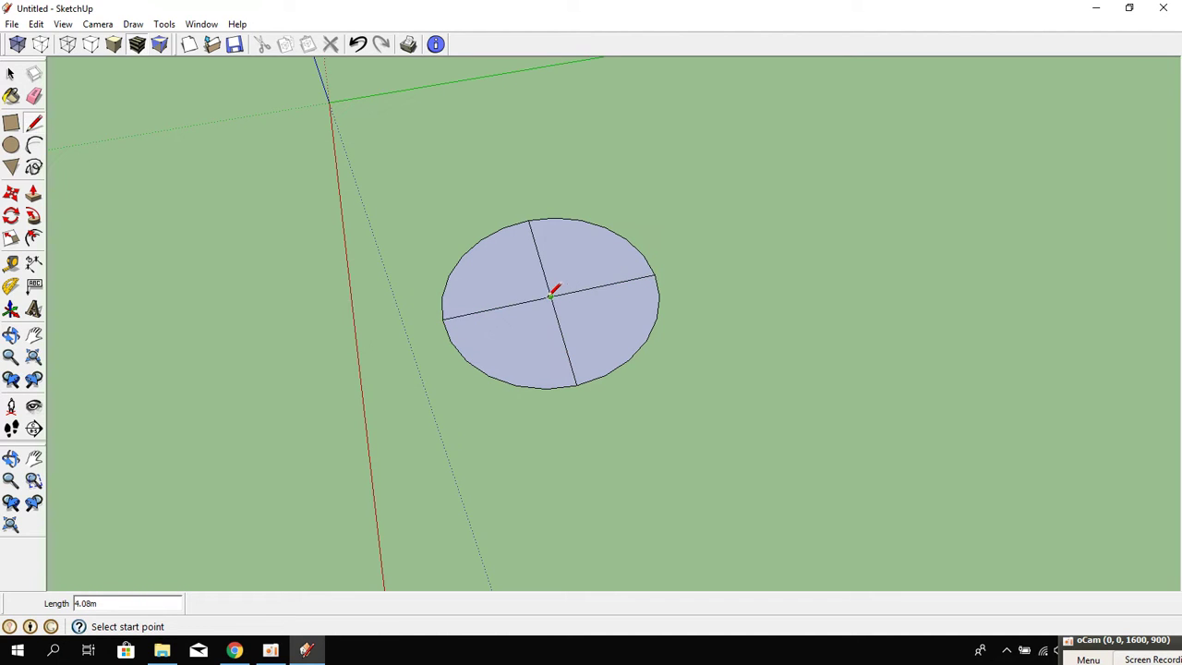
Add the remaining rim-to-rim lines through the centre, undoing the stray ones.
click(485, 237)
key(ctrl+z)
click(504, 228)
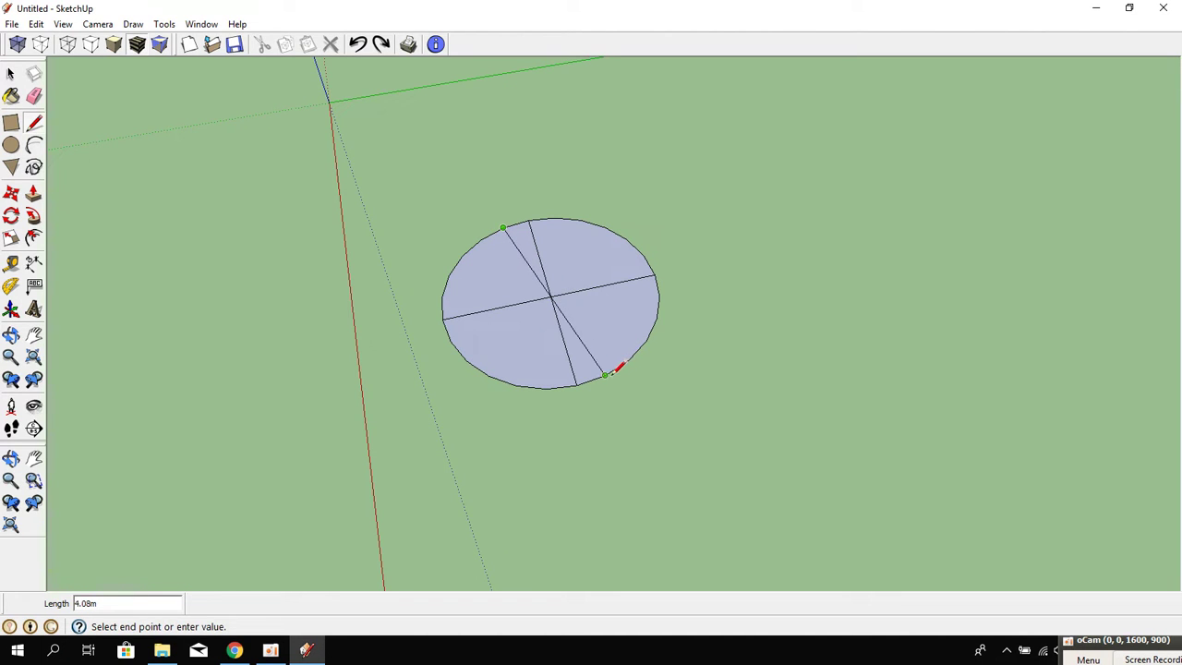
click(606, 372)
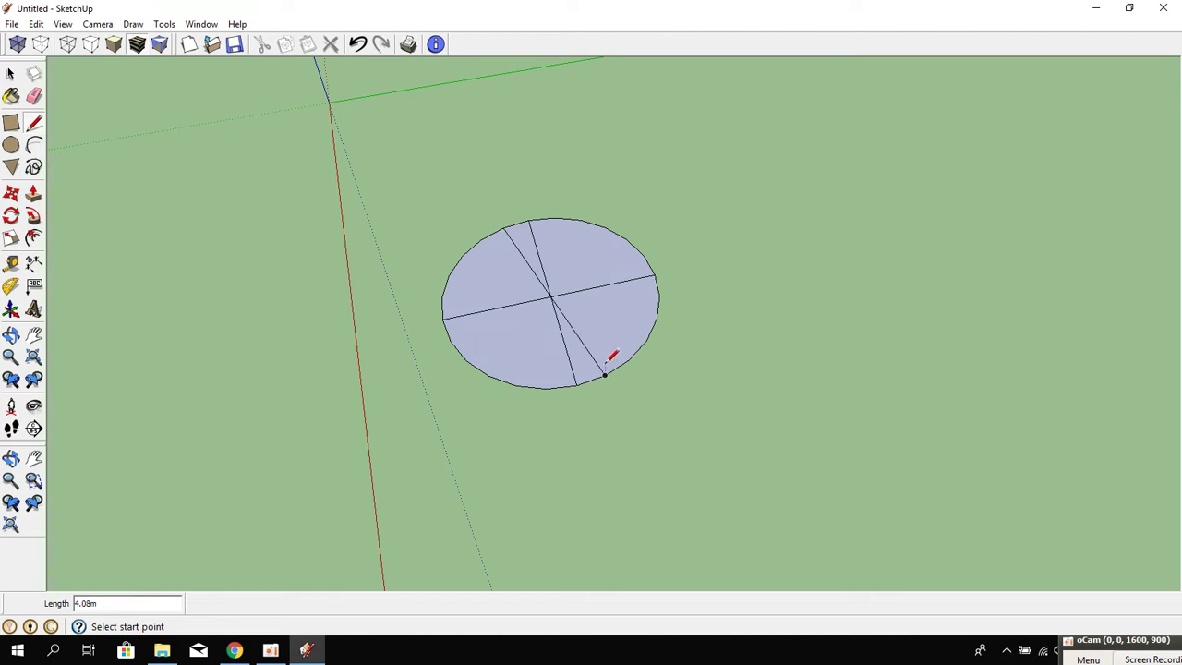
click(660, 295)
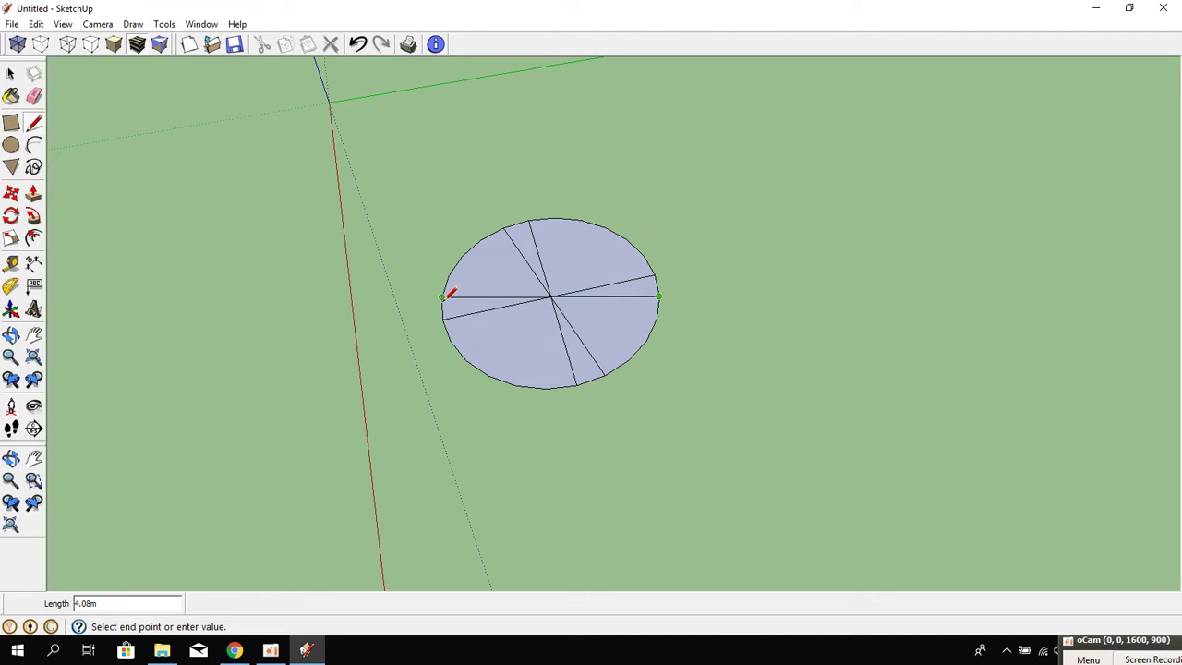
click(444, 296)
key(ctrl+z)
click(451, 338)
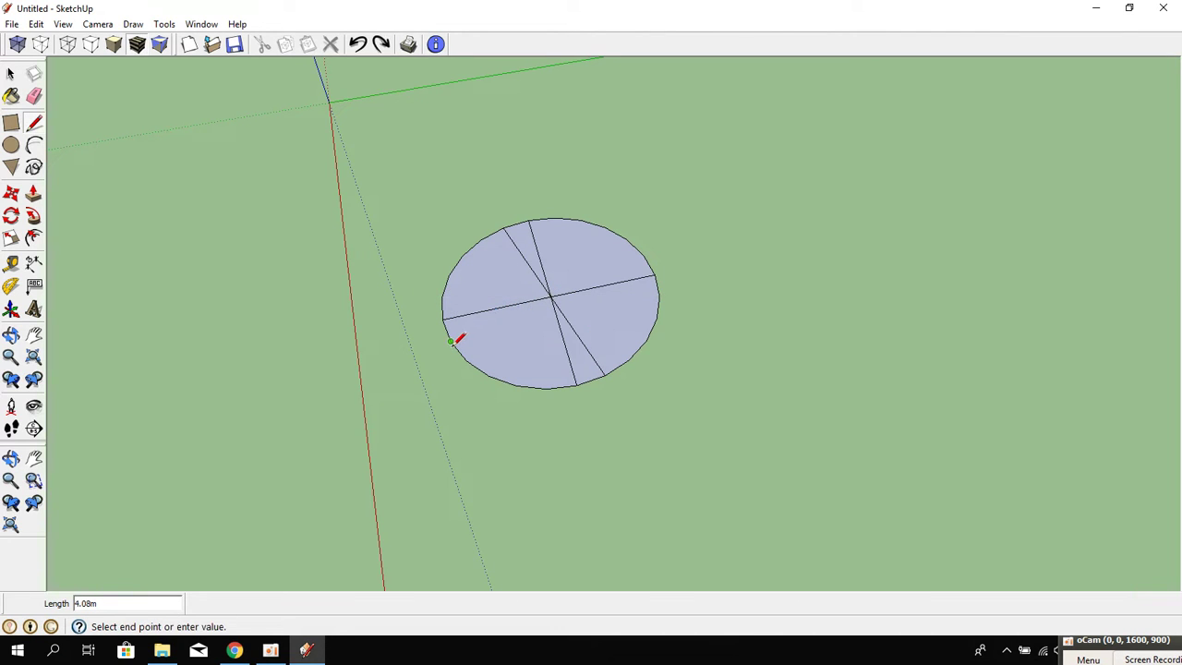
click(646, 258)
Orbit to look straight down on the divided disc.
middle_drag(582, 287, 502, 464)
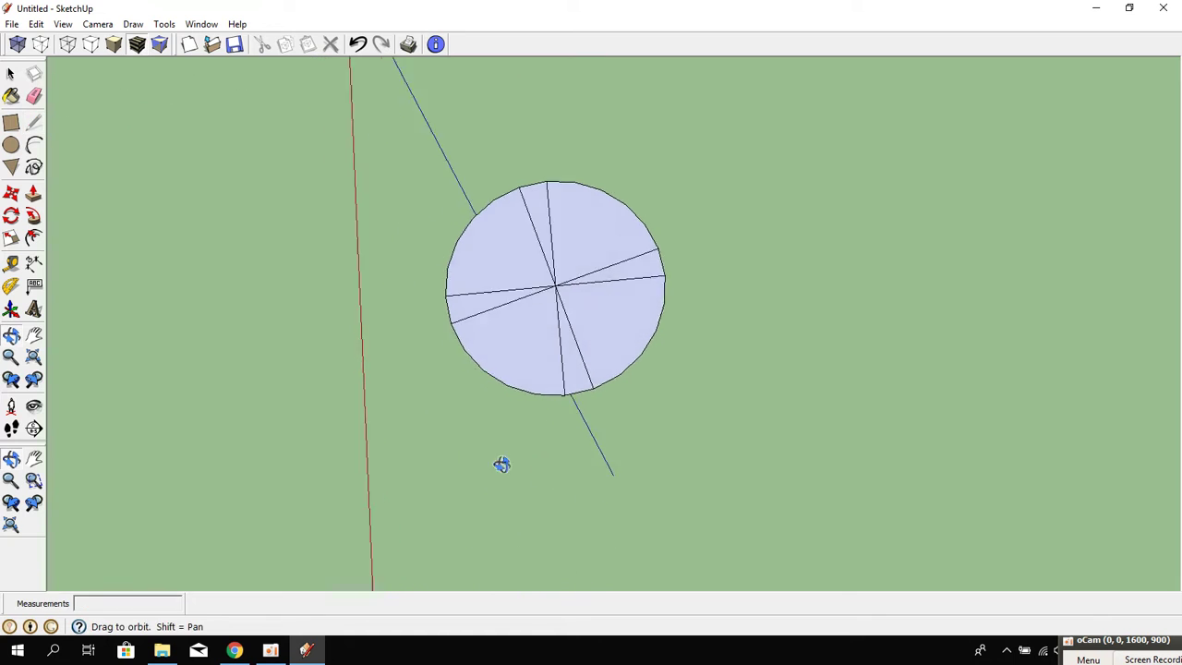
scroll(508, 335, up, 3)
scroll(562, 311, up, 3)
mouse_move(562, 311)
middle_down()
mouse_move(553, 421)
mouse_move(160, 260)
middle_up()
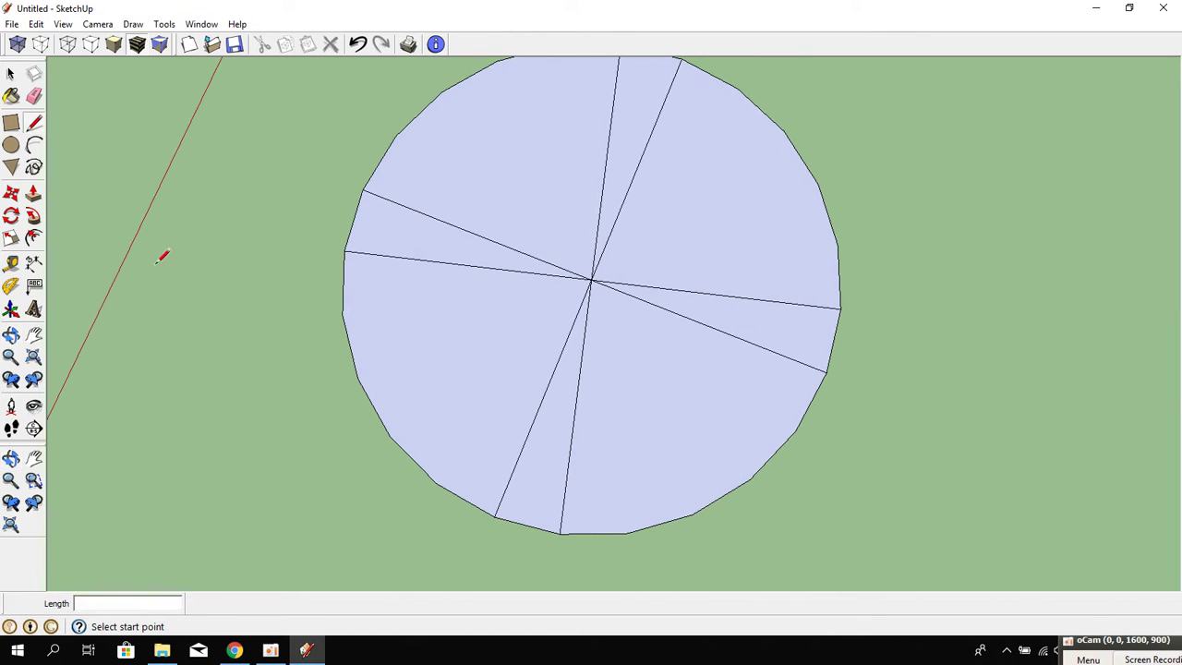
Draw a small hub circle at the centre of the disc.
click(15, 149)
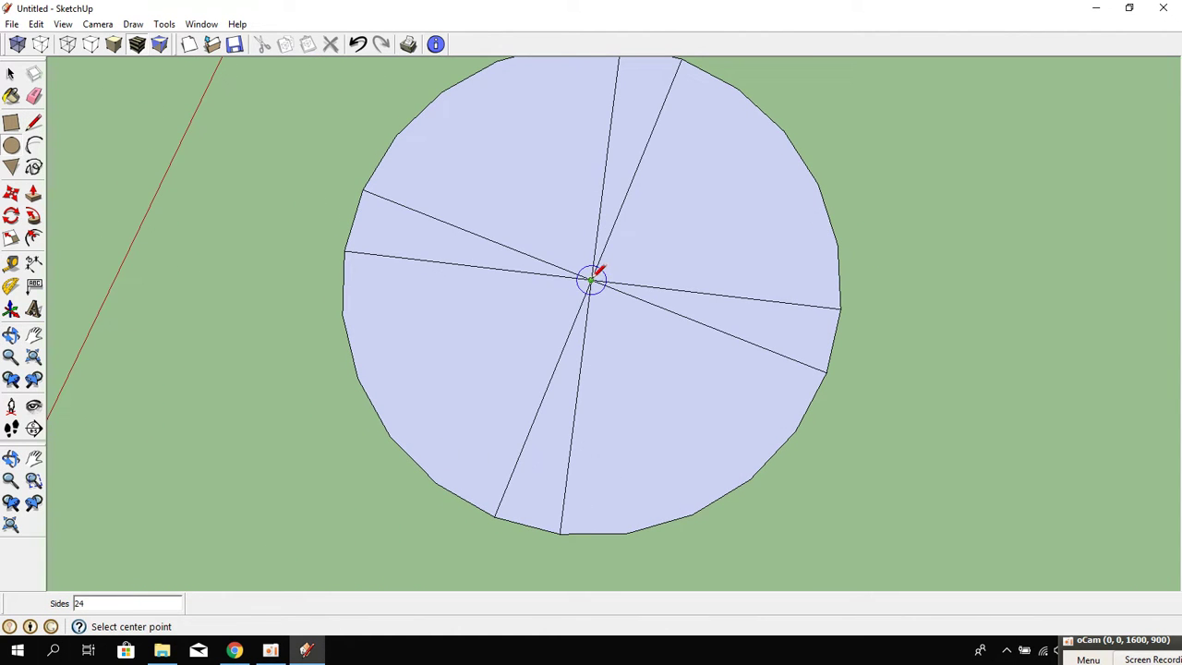
click(636, 289)
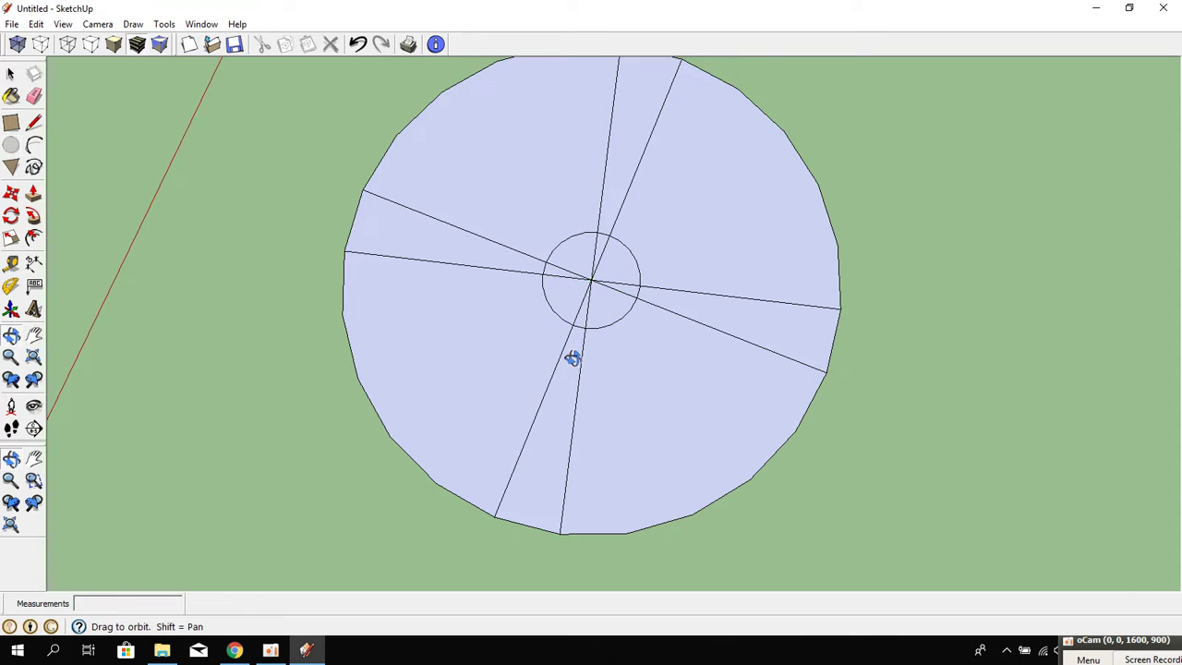
middle_drag(575, 354, 604, 320)
middle_drag(443, 348, 507, 335)
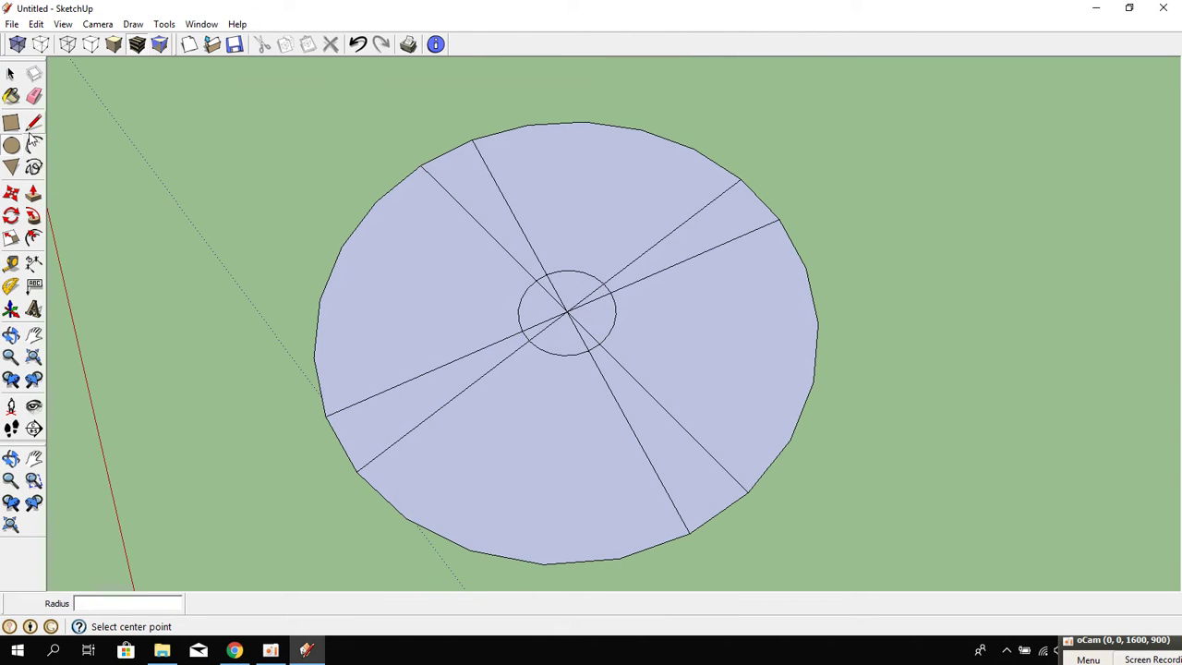
Draw rounded arc lobes across the first two alternating wedges.
click(35, 147)
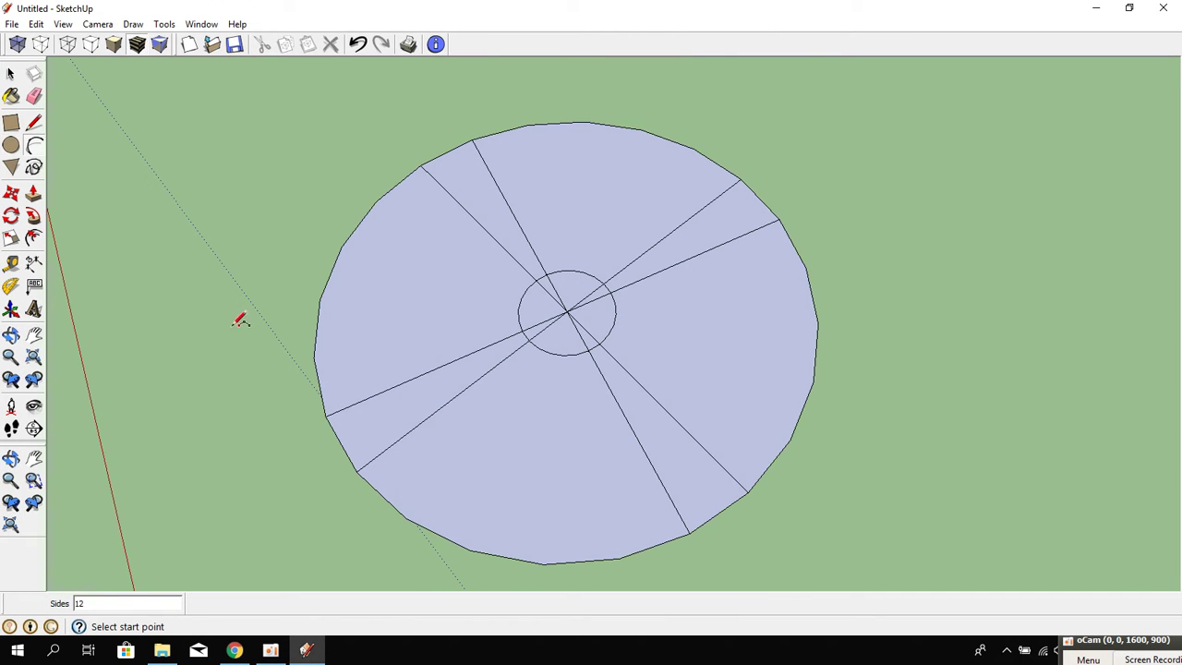
click(447, 403)
click(637, 434)
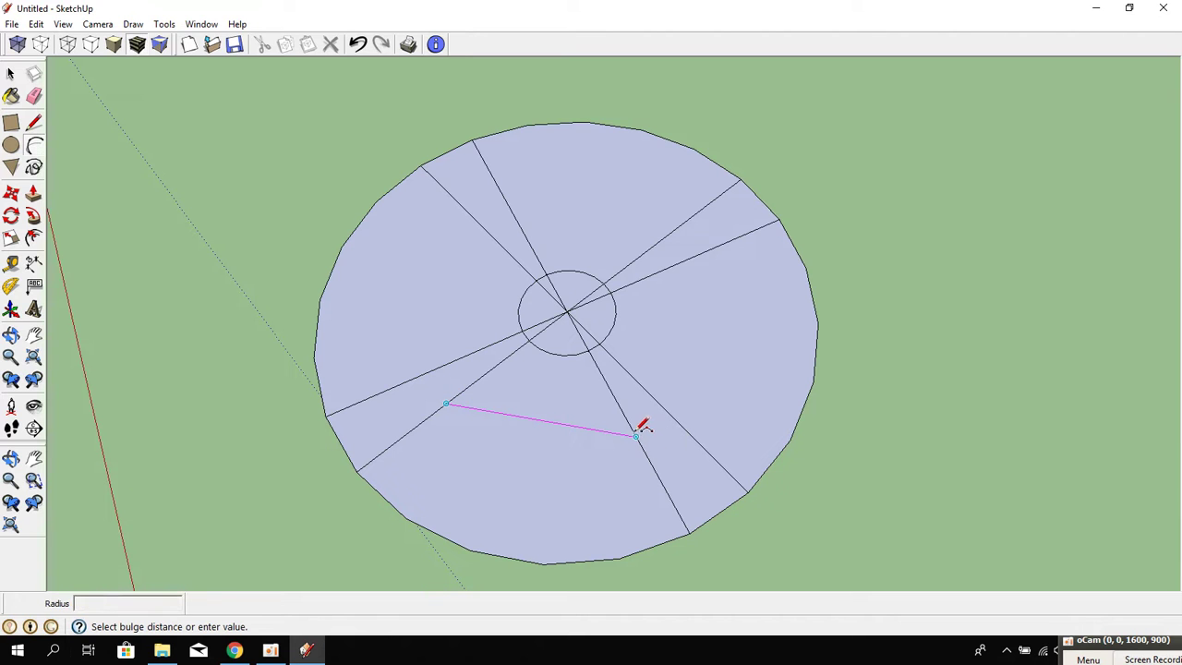
click(518, 554)
mouse_move(518, 555)
middle_down()
mouse_move(431, 509)
mouse_move(480, 387)
middle_up()
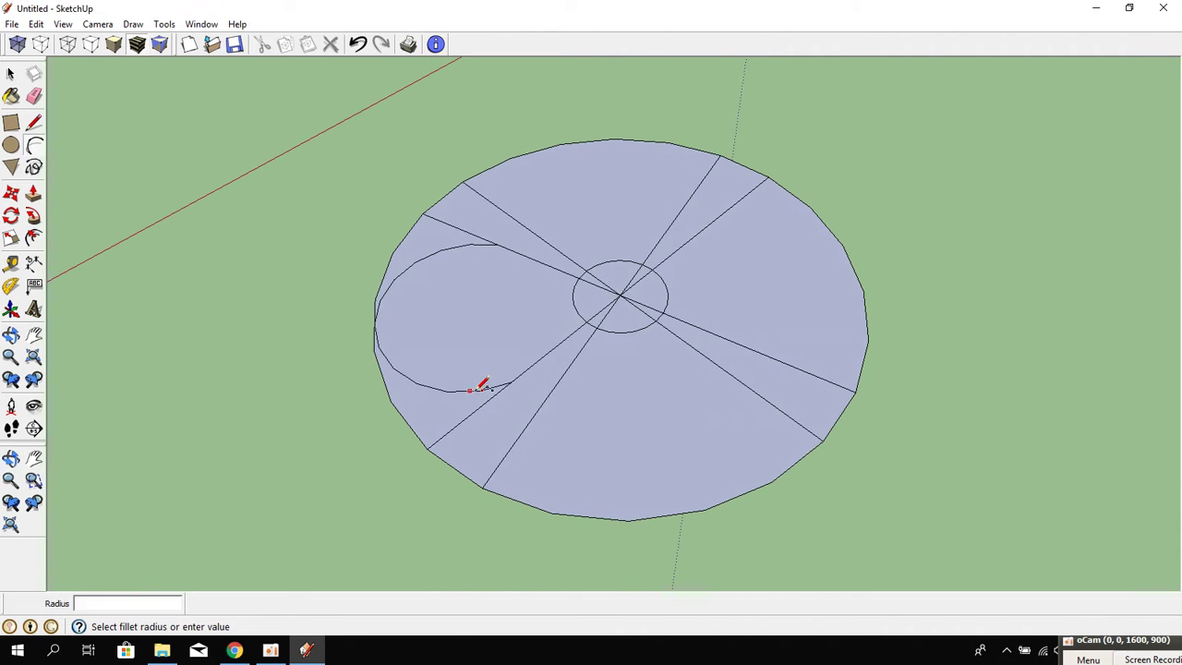
click(544, 402)
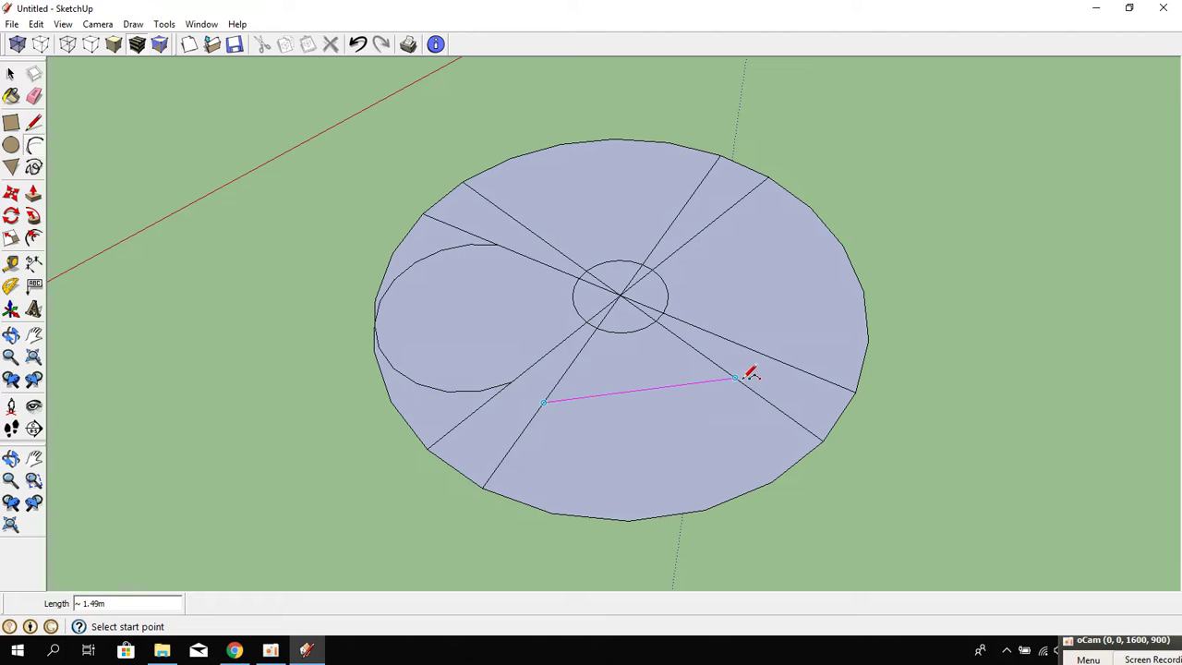
click(735, 378)
click(672, 508)
mouse_move(681, 502)
middle_down()
mouse_move(548, 515)
mouse_move(529, 429)
middle_up()
Add arc lobes to the remaining two wedges to complete the flower pattern.
click(576, 437)
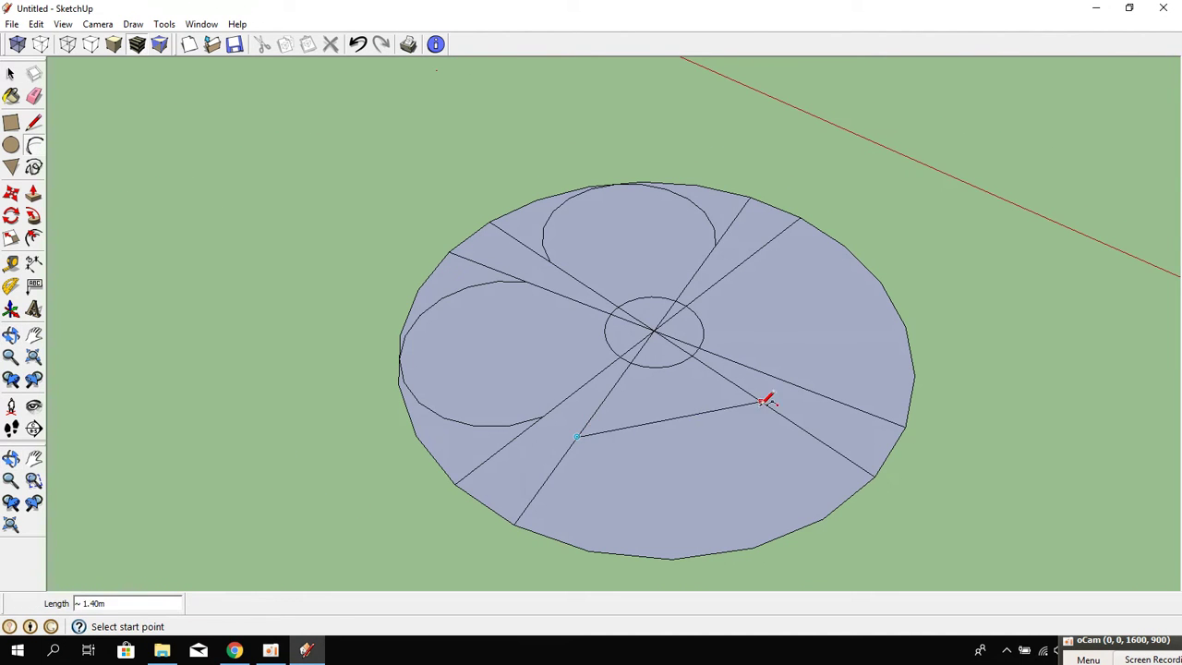
click(778, 413)
click(717, 547)
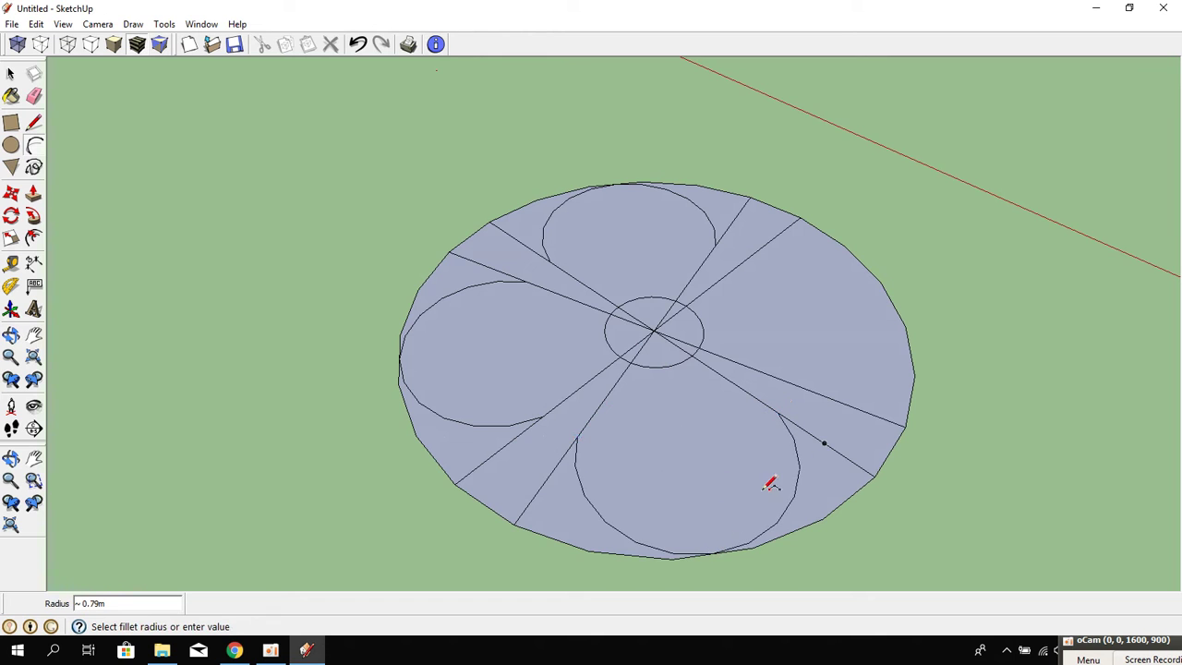
mouse_move(771, 483)
middle_down()
mouse_move(388, 404)
mouse_move(557, 440)
middle_up()
click(561, 462)
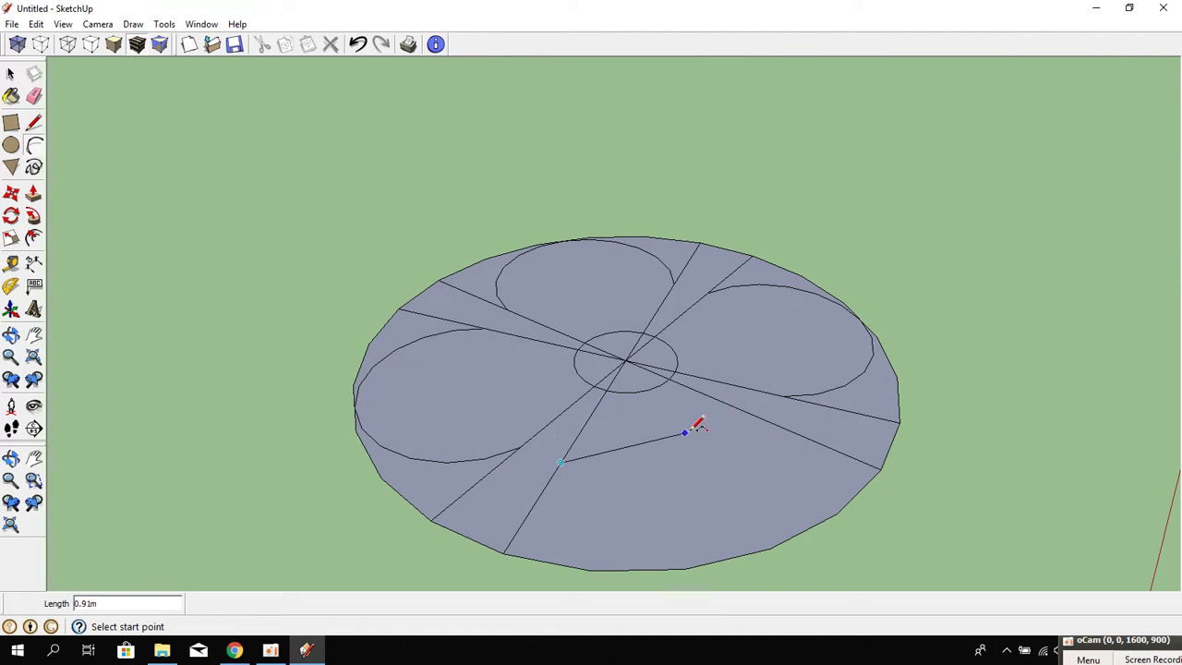
click(767, 422)
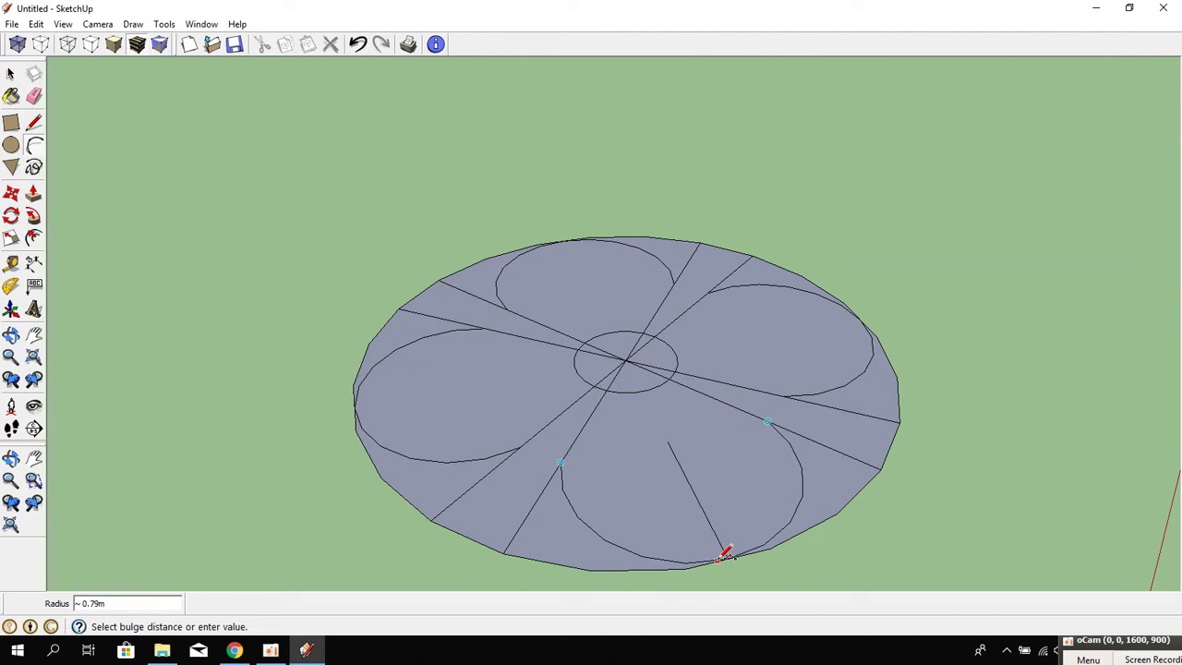
click(726, 545)
mouse_move(726, 541)
middle_down()
mouse_move(684, 378)
mouse_move(397, 460)
middle_up()
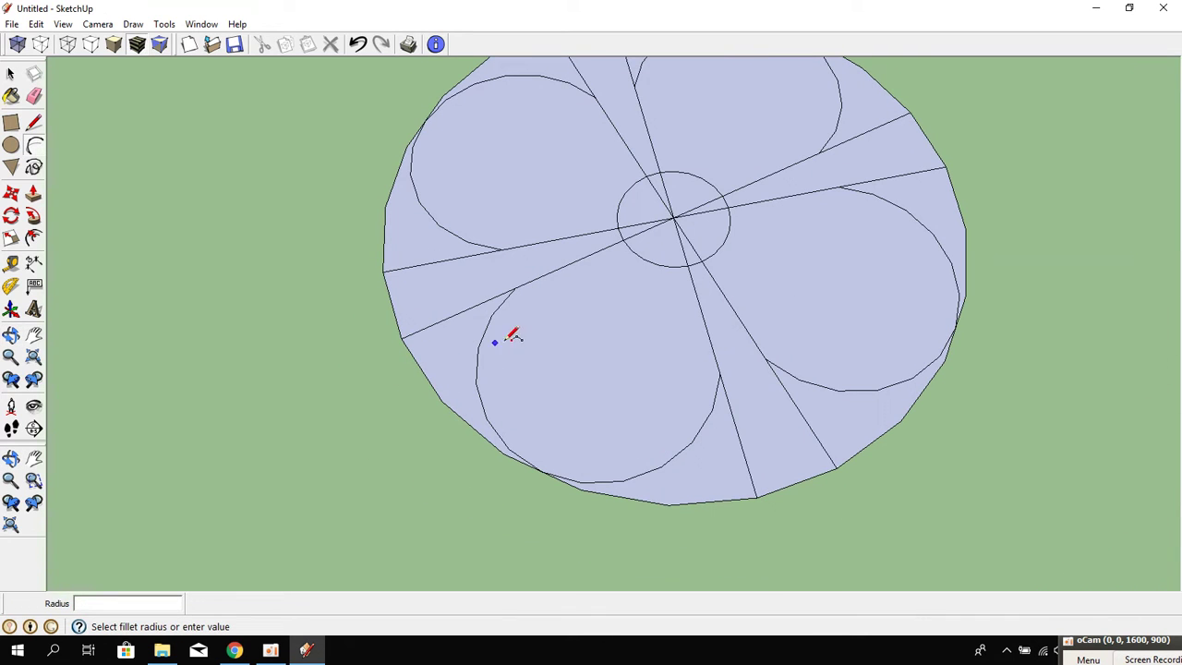
Draw the first two curved blade-edge arcs from the lower lobe and rim to the hub circle.
click(692, 440)
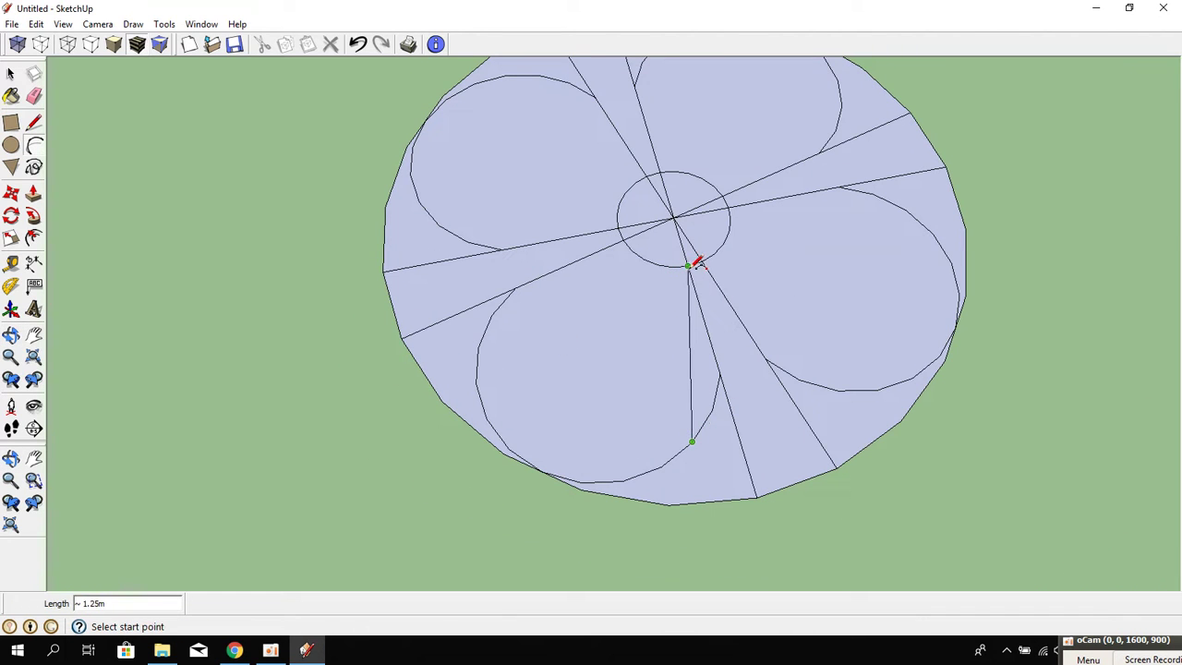
click(687, 267)
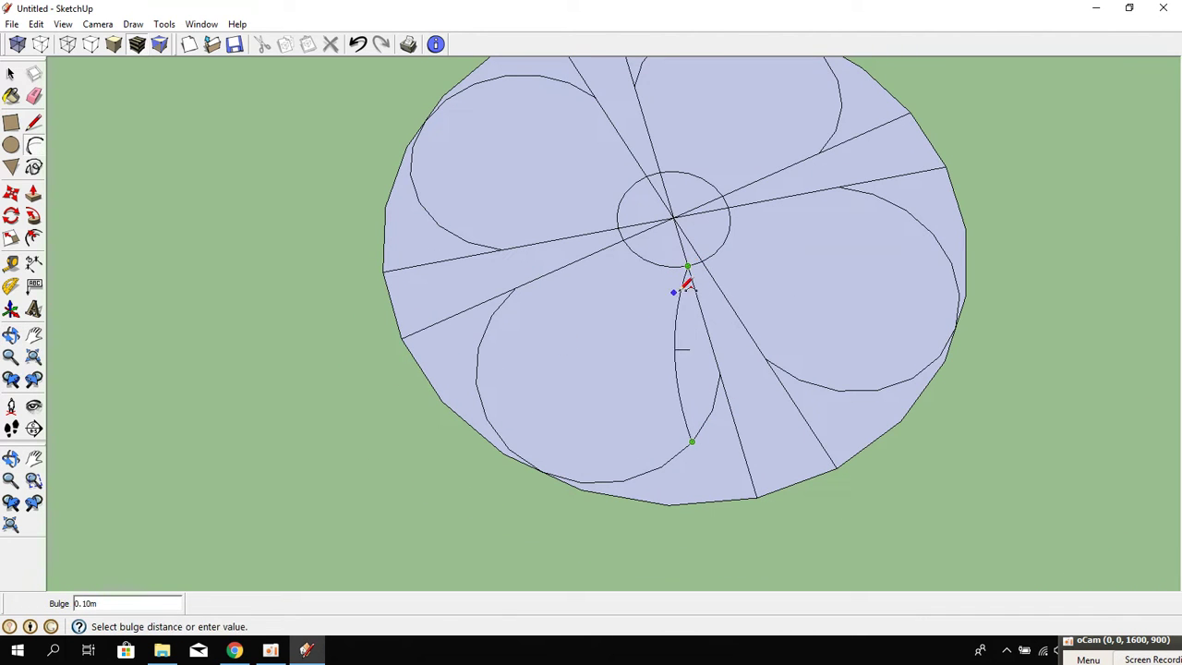
click(665, 338)
mouse_move(665, 338)
middle_down()
mouse_move(758, 396)
mouse_move(726, 493)
mouse_move(728, 381)
middle_up()
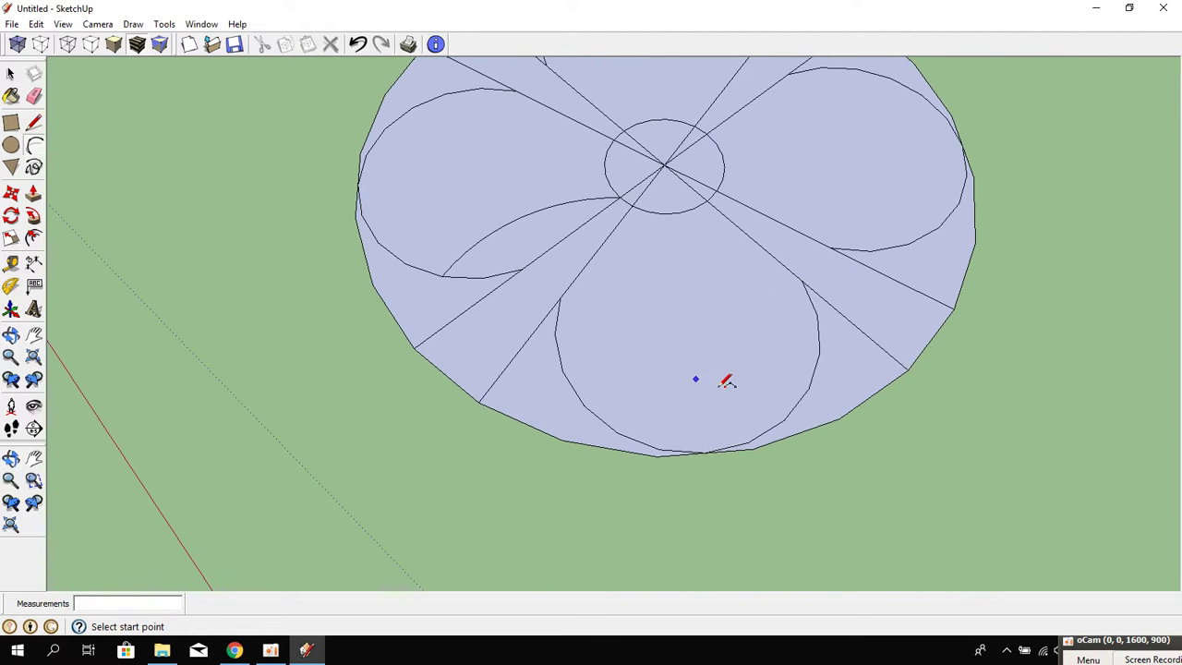
click(819, 351)
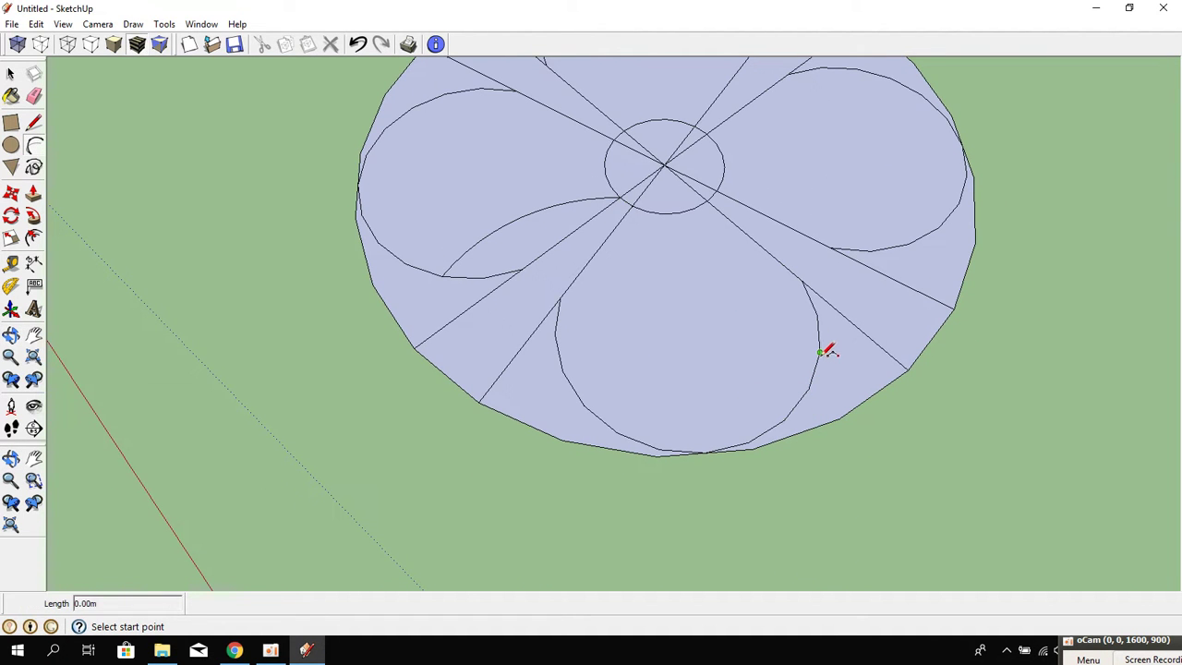
click(707, 200)
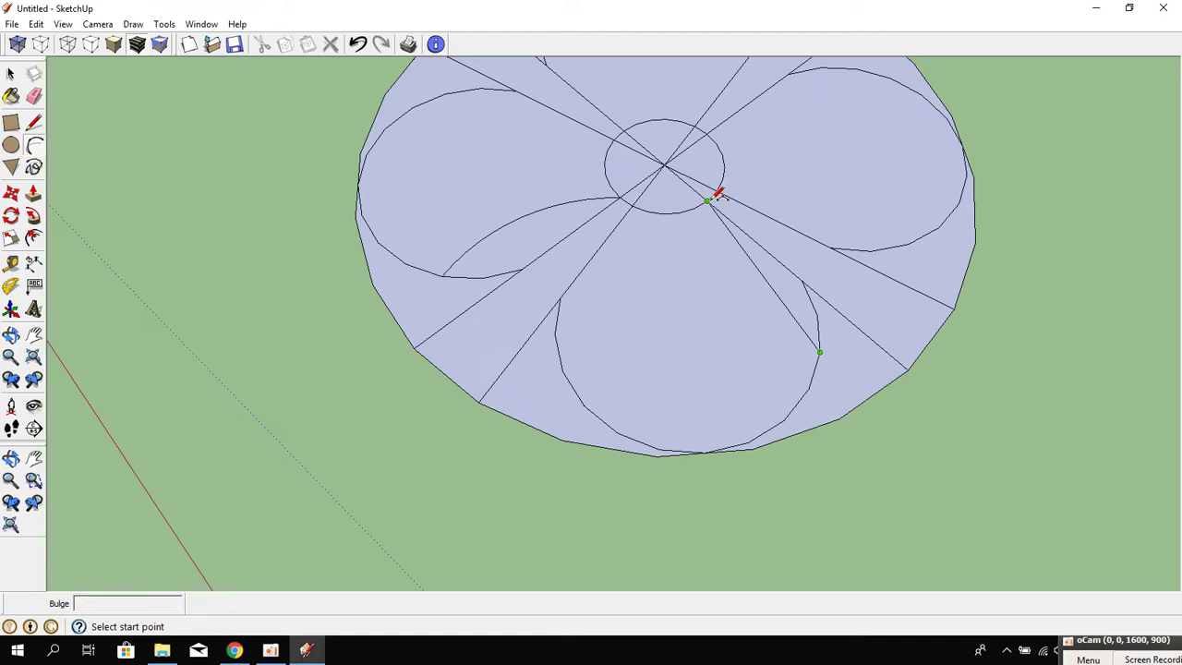
click(730, 275)
Draw two more curved arcs from the rim to the hub circle.
mouse_move(832, 295)
middle_down()
mouse_move(428, 324)
mouse_move(726, 372)
mouse_move(385, 303)
mouse_move(906, 432)
middle_up()
click(829, 452)
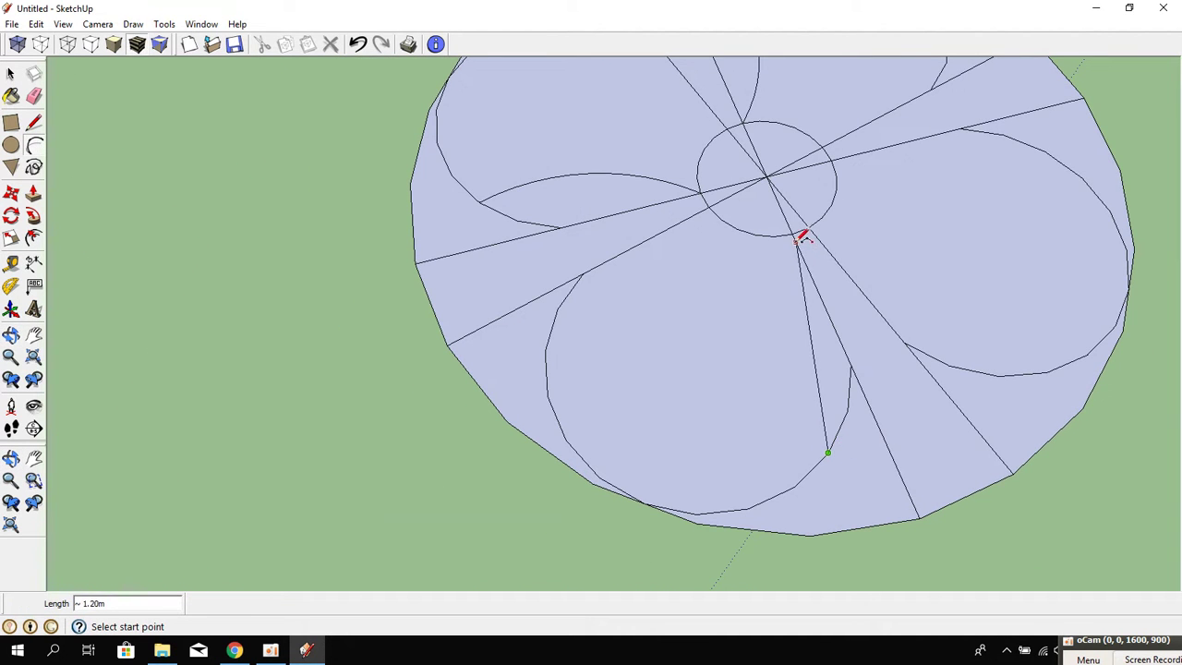
click(792, 234)
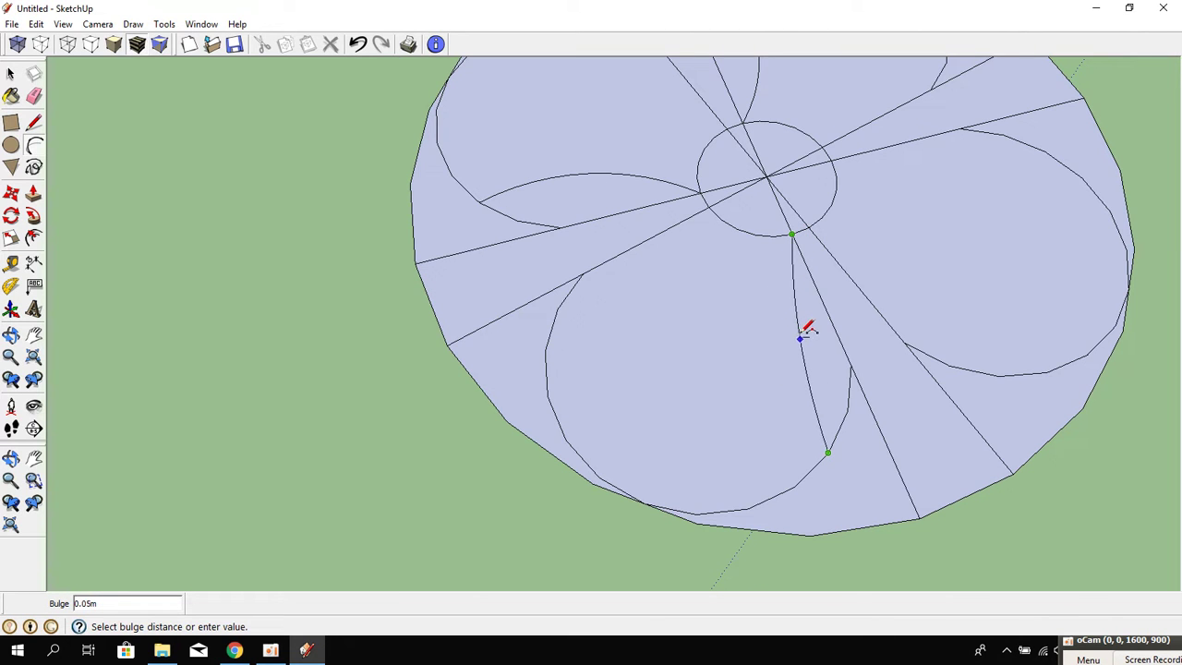
click(776, 341)
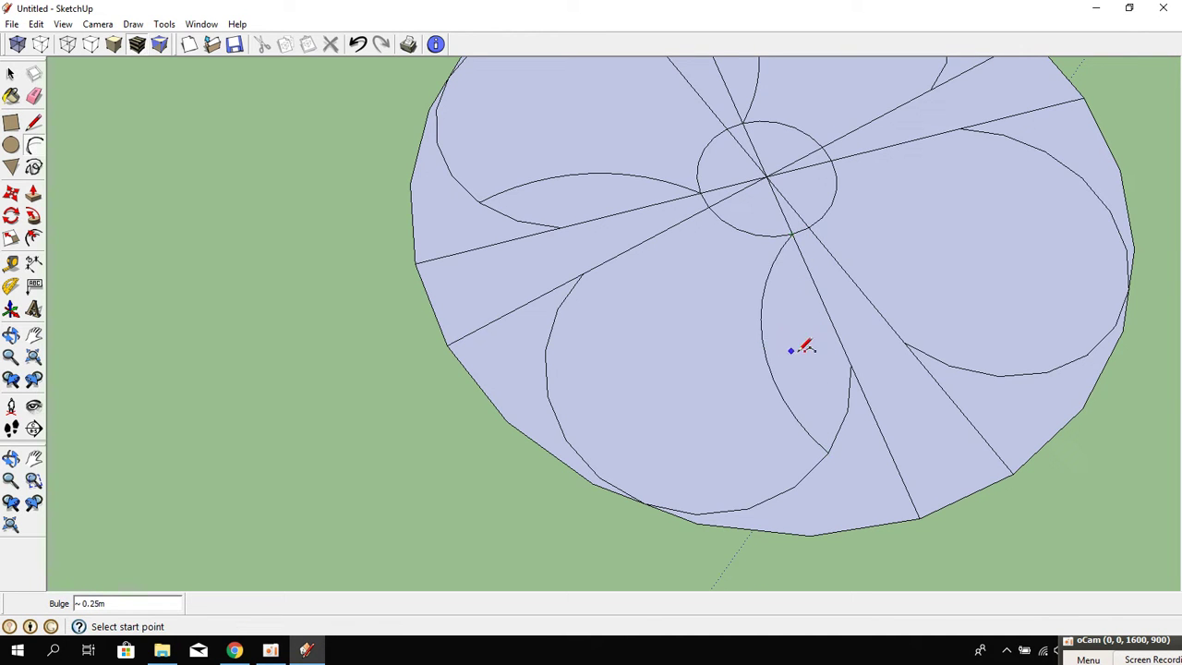
mouse_move(805, 343)
middle_down()
mouse_move(419, 248)
mouse_move(567, 298)
mouse_move(990, 386)
mouse_move(810, 364)
mouse_move(763, 459)
middle_up()
click(710, 527)
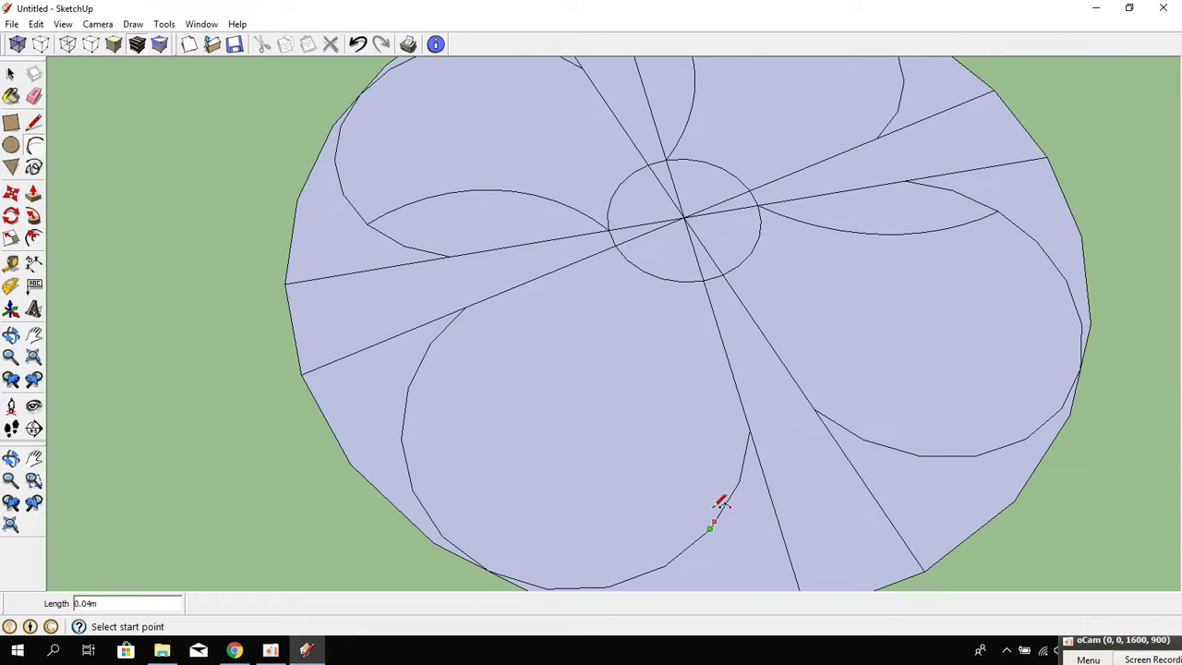
click(704, 280)
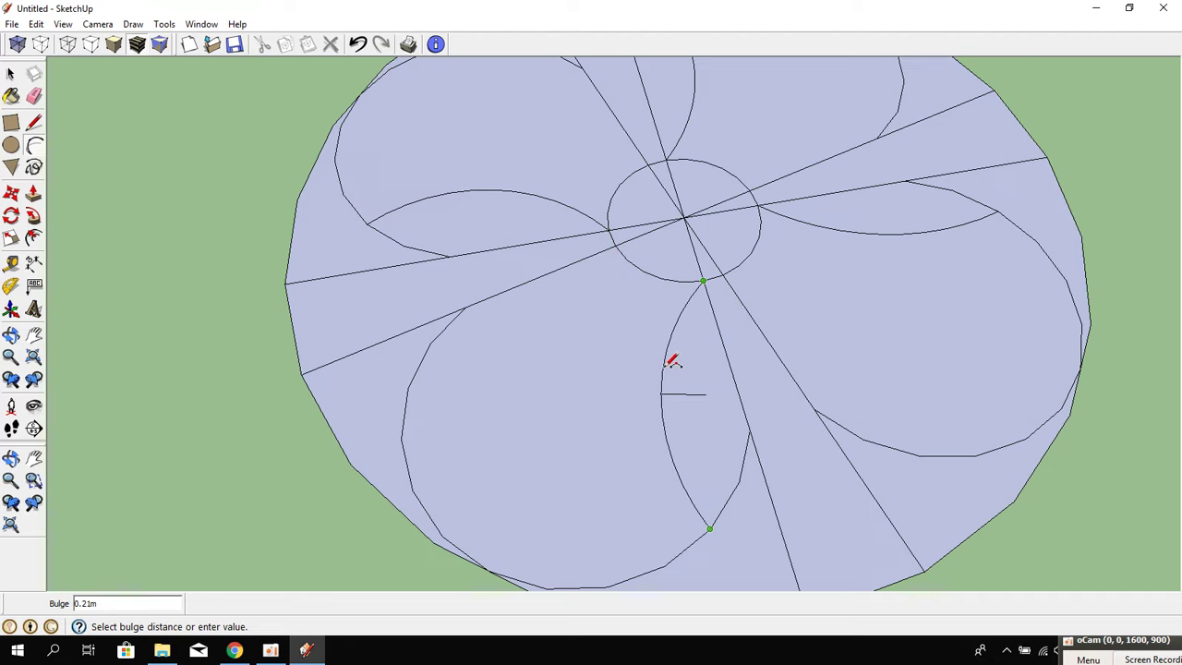
Set the bulge of the last blade-edge arc, then view the whole disc.
click(667, 315)
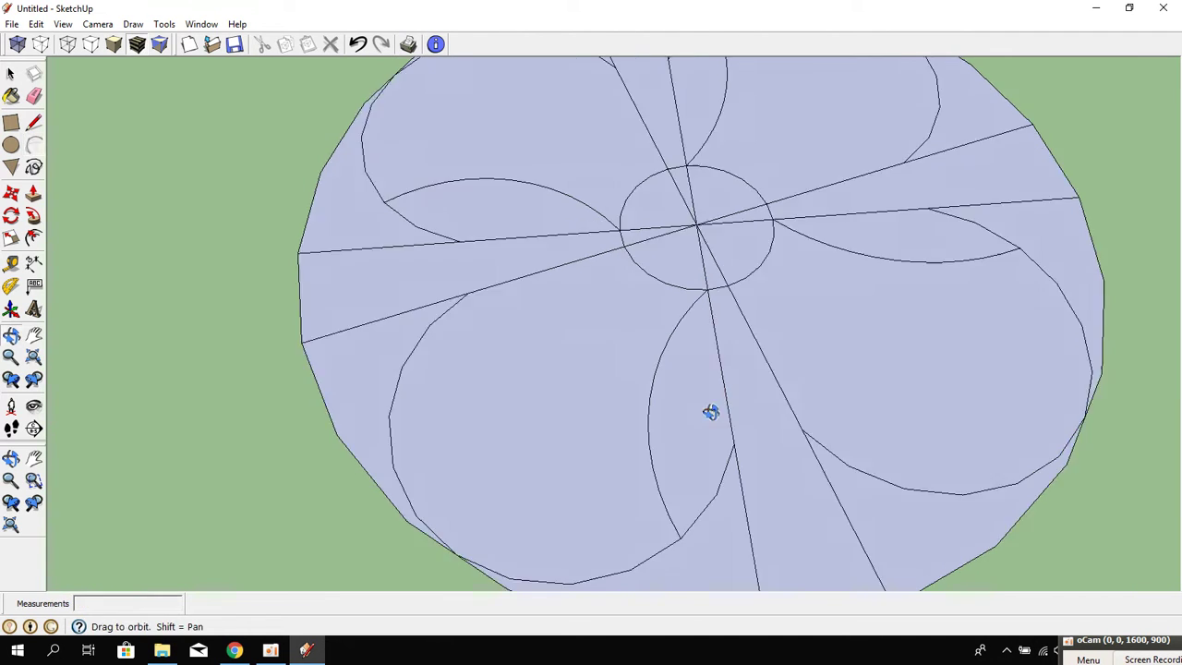
middle_drag(710, 412, 604, 280)
middle_drag(731, 342, 878, 547)
mouse_move(793, 379)
middle_down()
mouse_move(797, 475)
mouse_move(507, 423)
mouse_move(631, 324)
mouse_move(455, 338)
mouse_move(620, 382)
mouse_move(355, 191)
middle_up()
Erase the disc edges filling the gaps between the first blade pairs.
click(34, 96)
drag(547, 484, 480, 496)
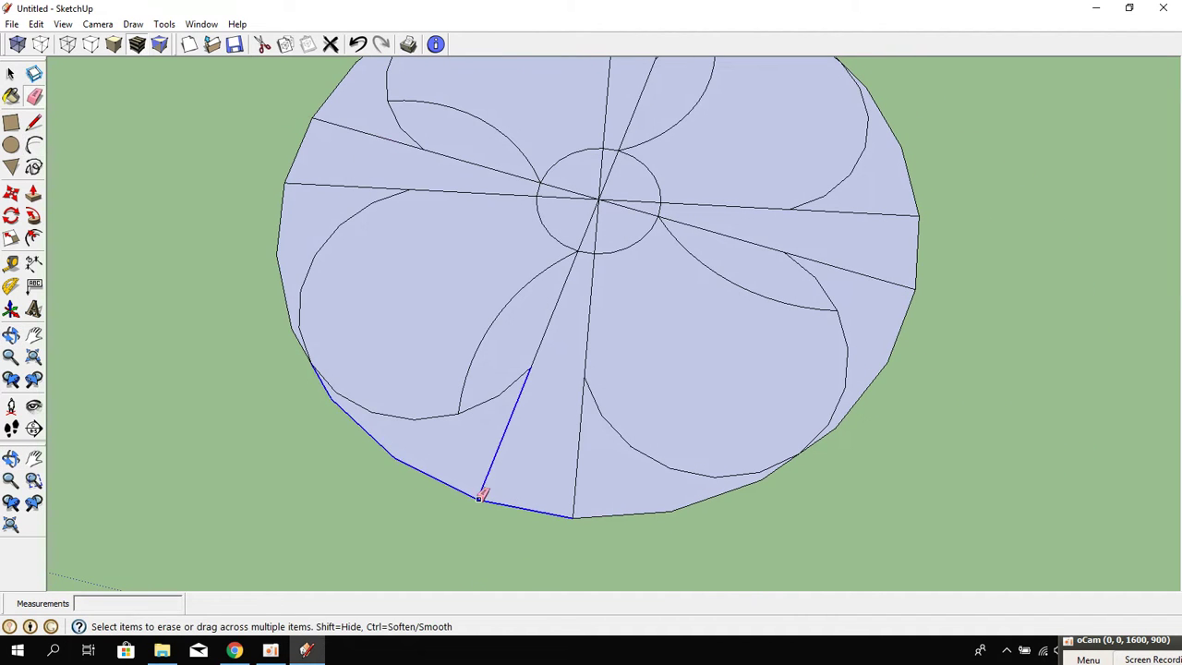
drag(536, 461, 597, 520)
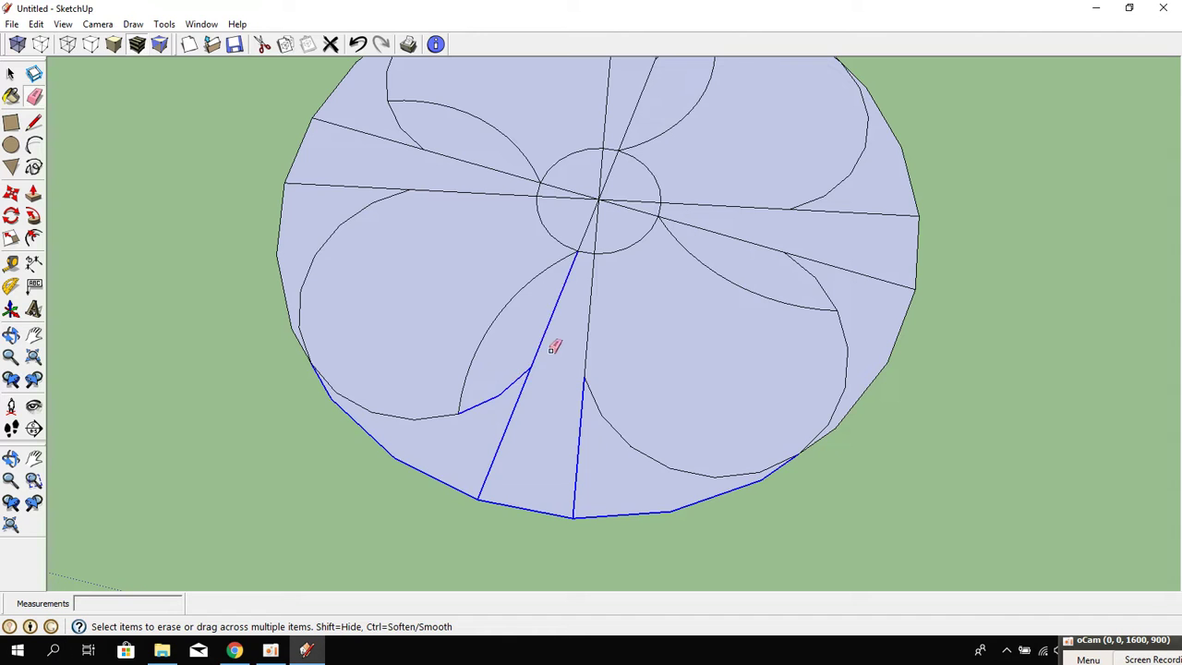
drag(554, 347, 555, 349)
mouse_move(739, 440)
middle_down()
mouse_move(552, 435)
mouse_move(694, 453)
mouse_move(709, 406)
middle_up()
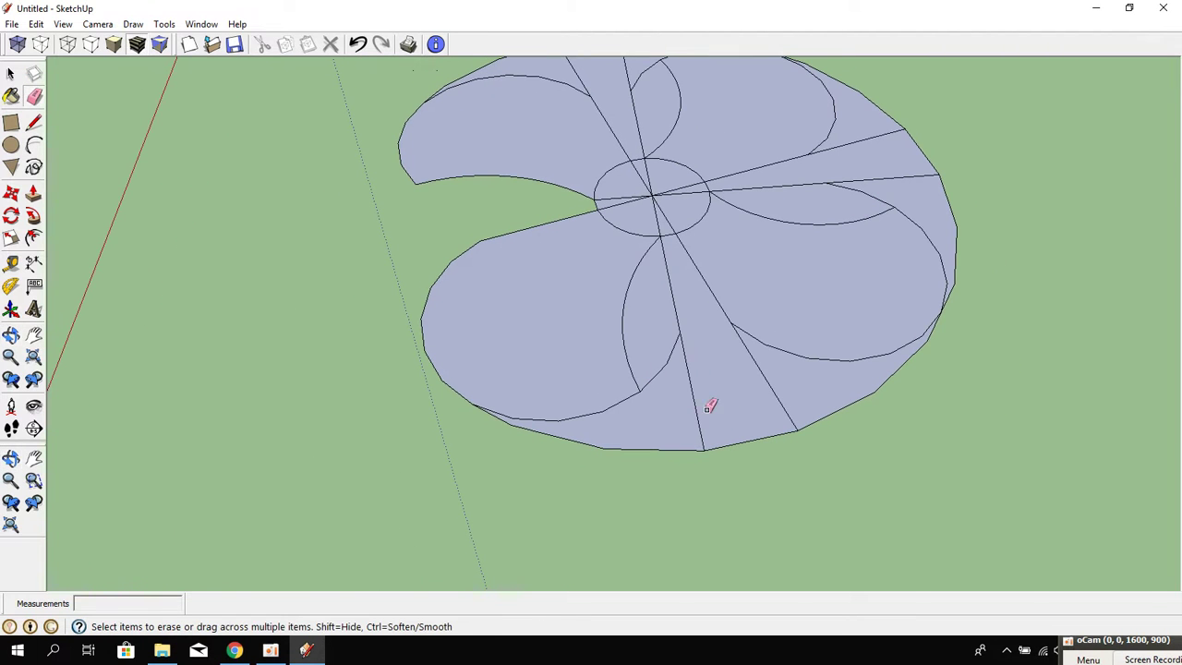
mouse_move(807, 413)
mouse_down()
mouse_move(702, 422)
mouse_move(670, 335)
mouse_move(729, 343)
mouse_up()
mouse_move(729, 343)
middle_down()
mouse_move(628, 409)
mouse_move(874, 401)
mouse_move(786, 377)
middle_up()
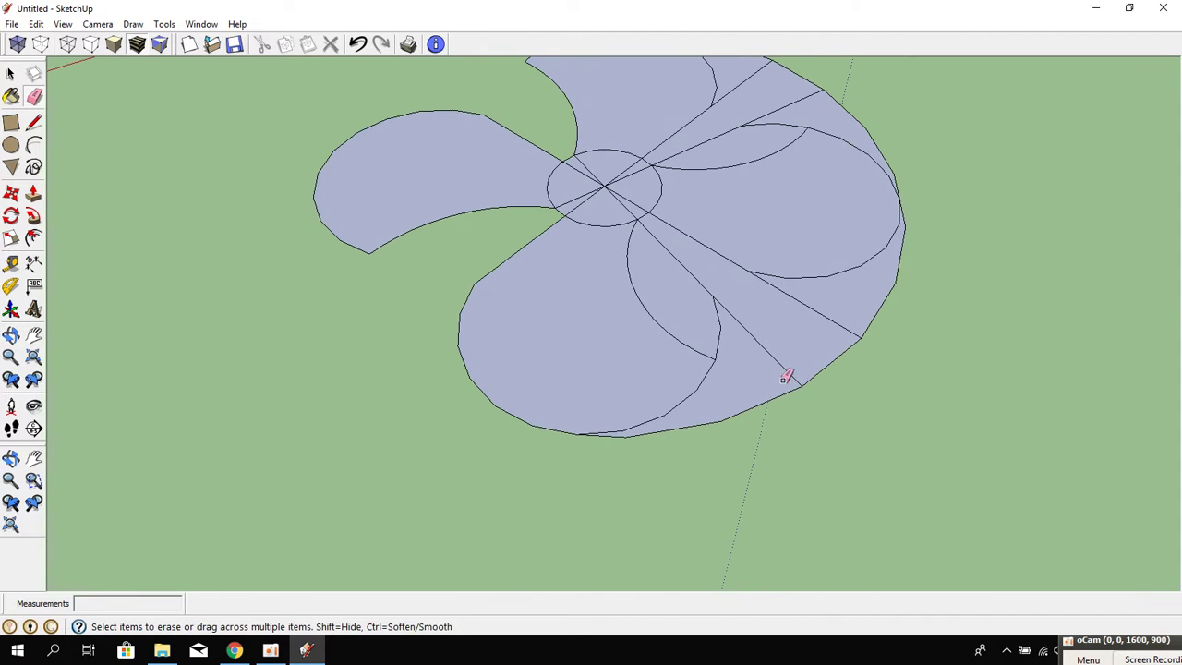
Erase the remaining filler edges between the last blades.
drag(786, 377, 798, 366)
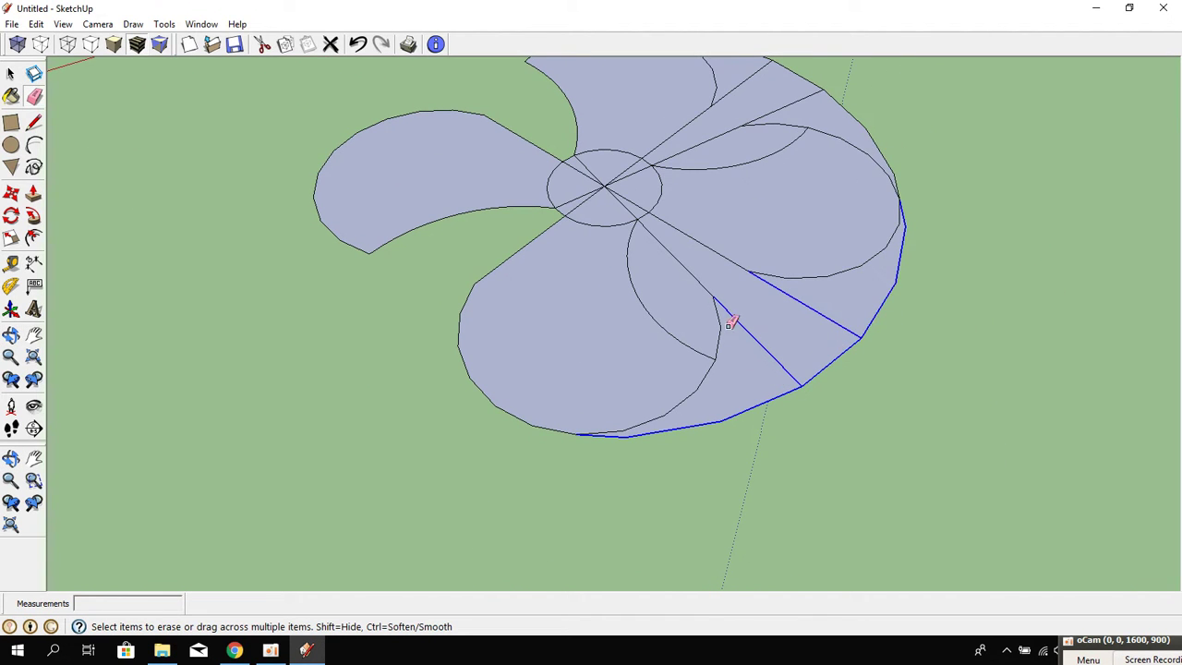
drag(702, 269, 750, 269)
mouse_move(897, 301)
middle_down()
mouse_move(475, 341)
mouse_move(905, 362)
mouse_move(831, 337)
middle_up()
mouse_move(832, 337)
mouse_down()
mouse_move(887, 317)
mouse_move(841, 328)
mouse_up()
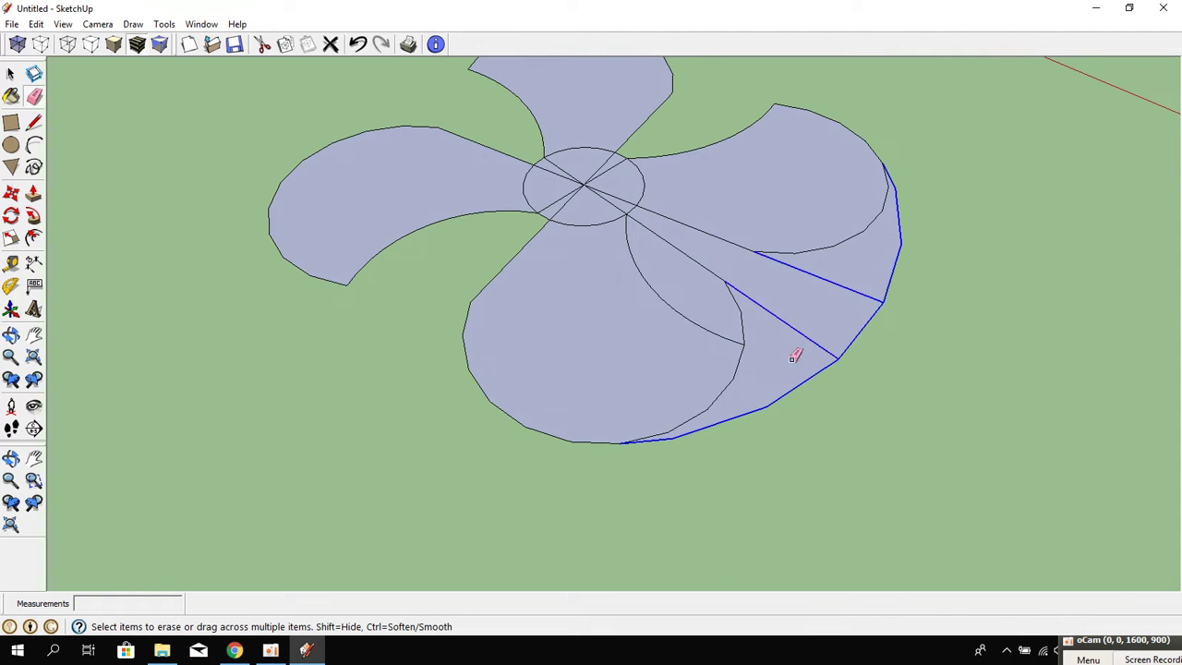
drag(717, 277, 771, 286)
Erase the dividing lines crossing inside the hub circle.
mouse_move(770, 285)
middle_down()
mouse_move(760, 359)
mouse_move(665, 238)
middle_up()
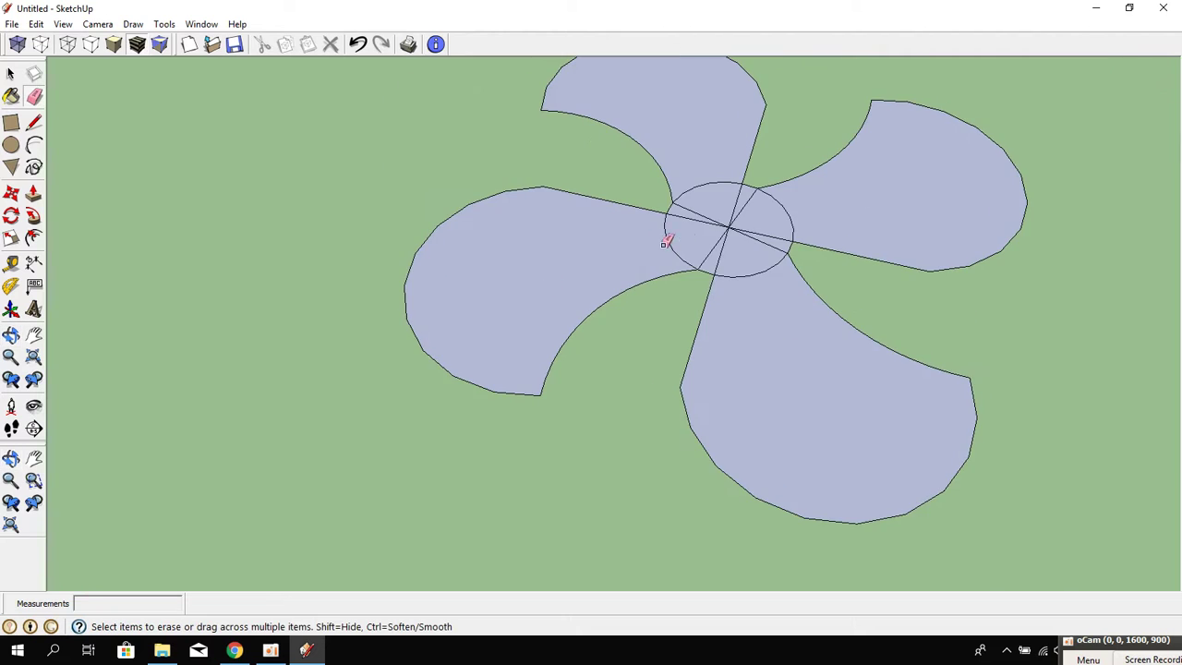
scroll(753, 224, up, 3)
mouse_move(752, 225)
mouse_down()
mouse_move(718, 232)
mouse_move(735, 233)
mouse_up()
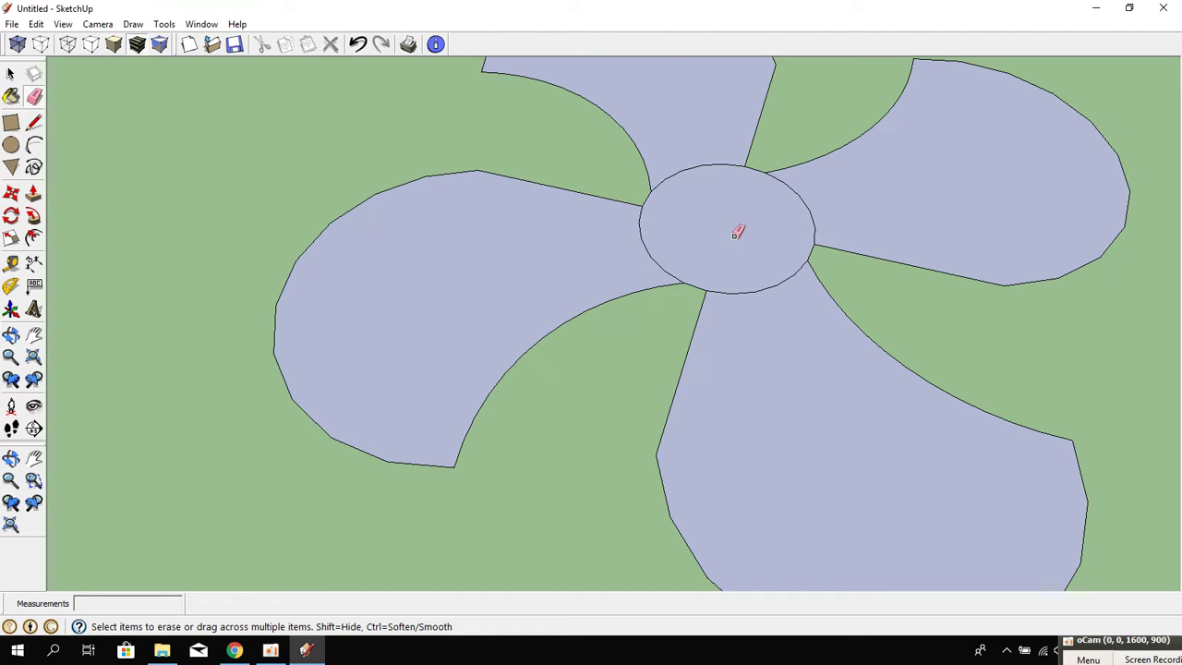
scroll(706, 195, down, 2)
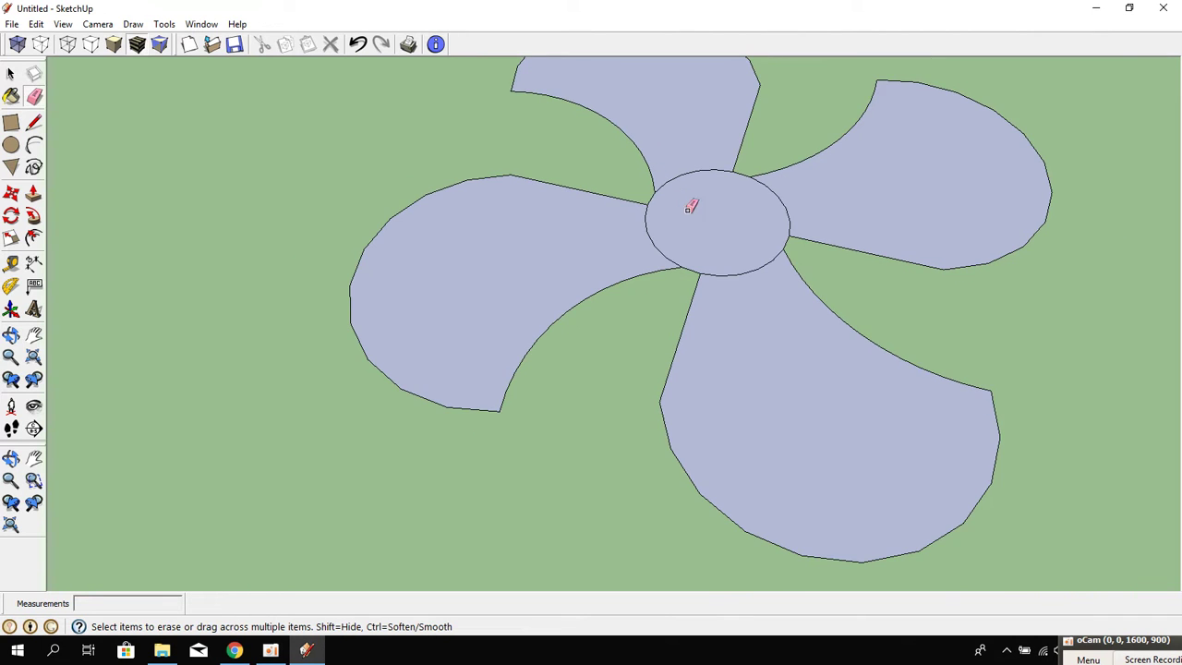
middle_drag(692, 203, 499, 274)
scroll(499, 274, up, 3)
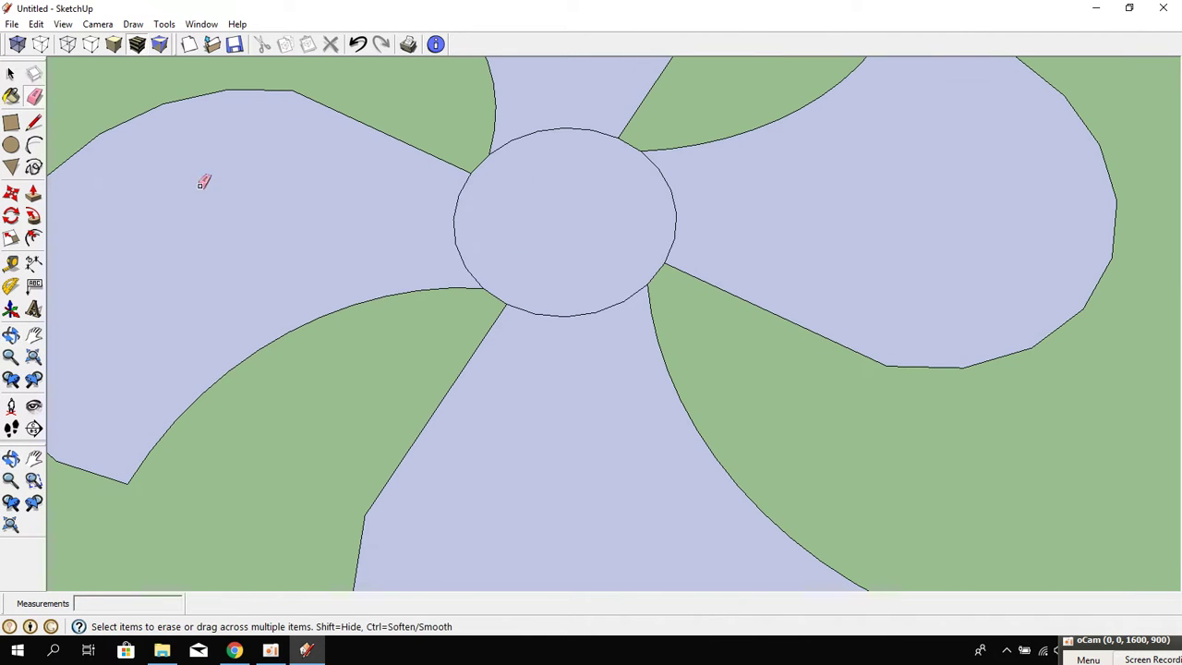
Push/pull the hub circle up into a short cylinder, redoing it after an undo.
click(33, 192)
drag(566, 307, 571, 294)
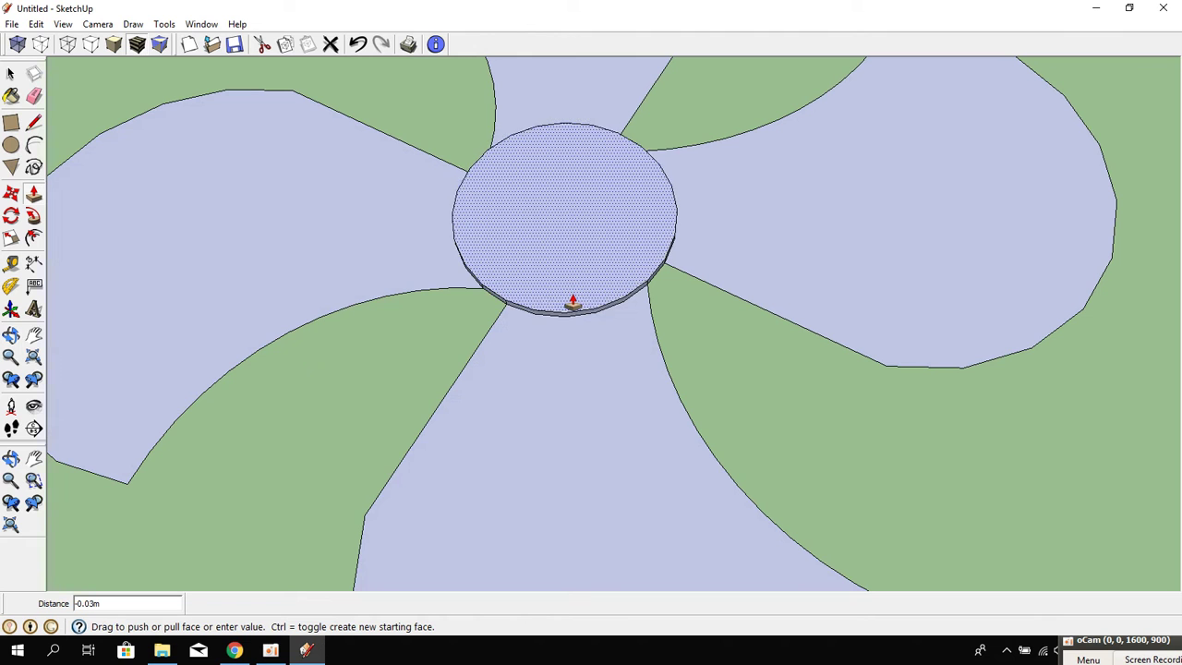
click(572, 300)
mouse_move(573, 298)
middle_down()
mouse_move(578, 232)
mouse_move(445, 251)
mouse_move(483, 275)
middle_up()
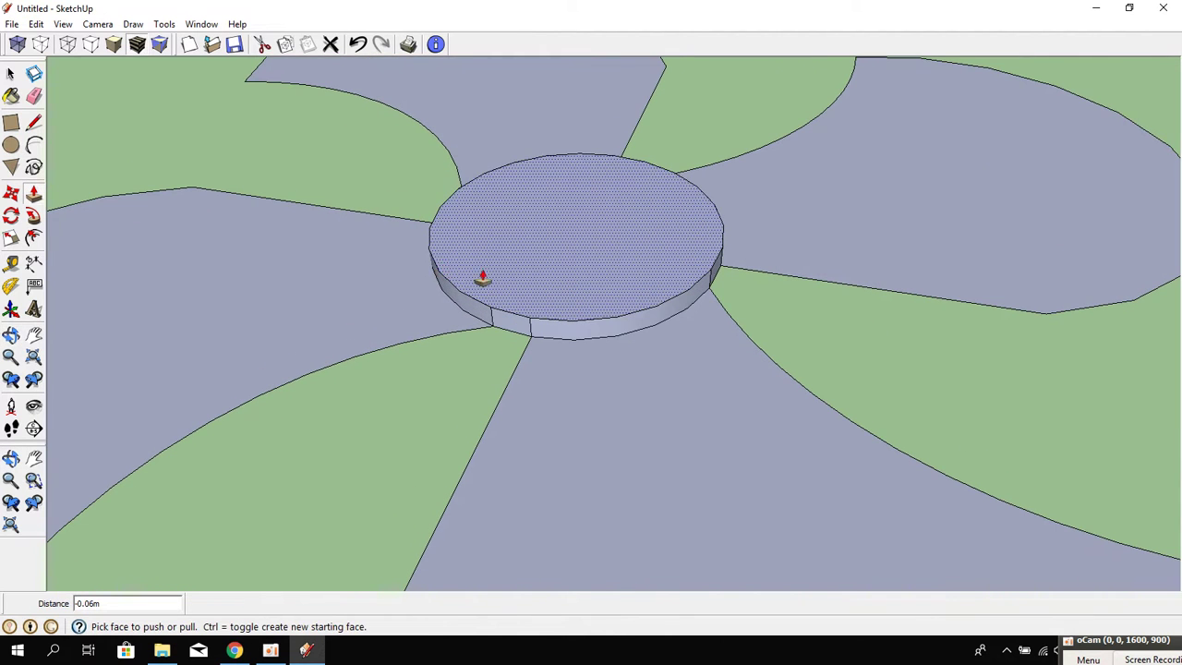
key(ctrl+z)
click(542, 325)
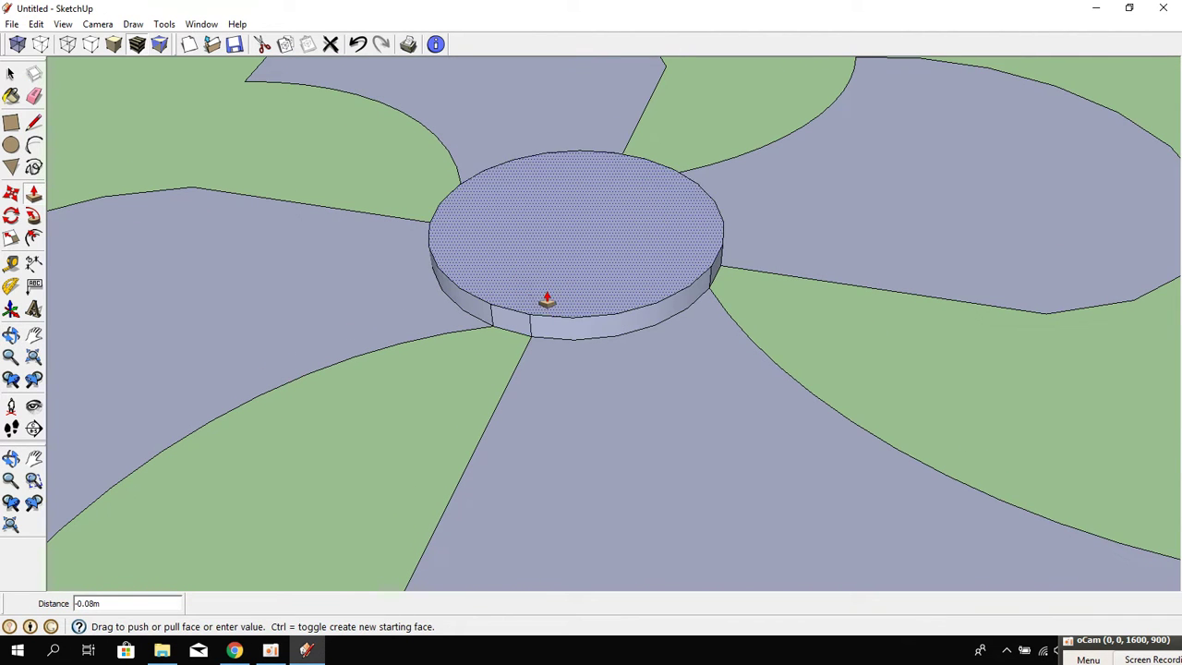
click(558, 281)
Thicken the left blade and repeat the same thickness on another blade.
click(349, 344)
click(354, 334)
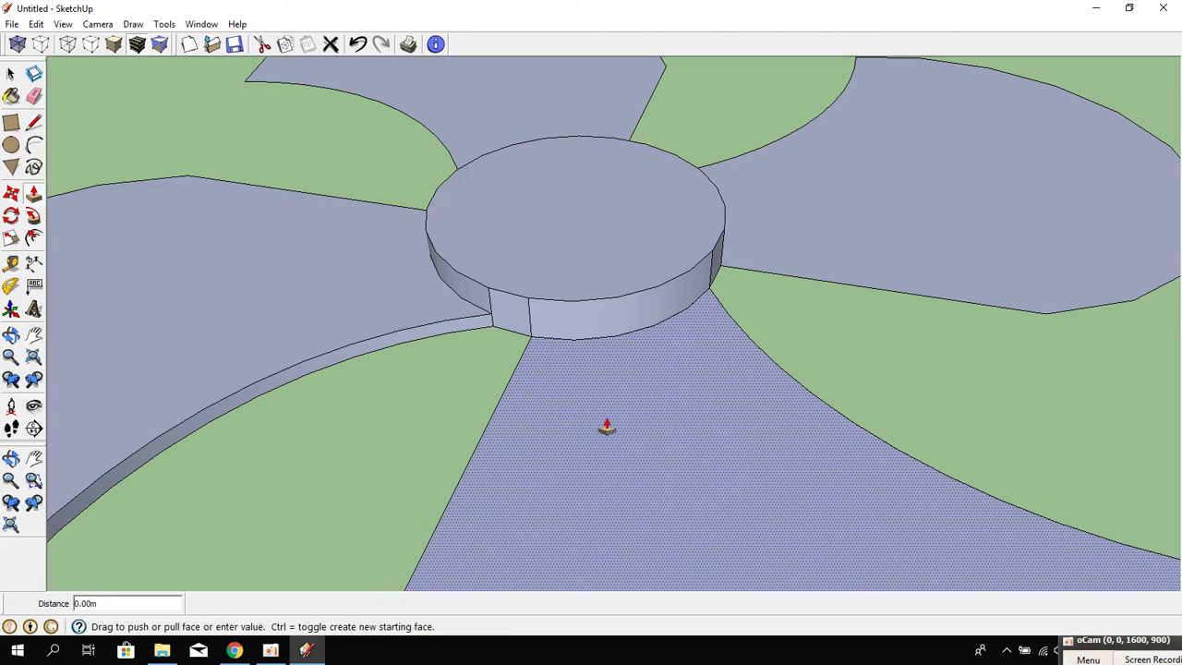
double_click(818, 256)
mouse_move(568, 106)
middle_down()
mouse_move(613, 387)
mouse_move(98, 317)
middle_up()
Offset an inset circle on the hub top, then erase it again.
click(33, 238)
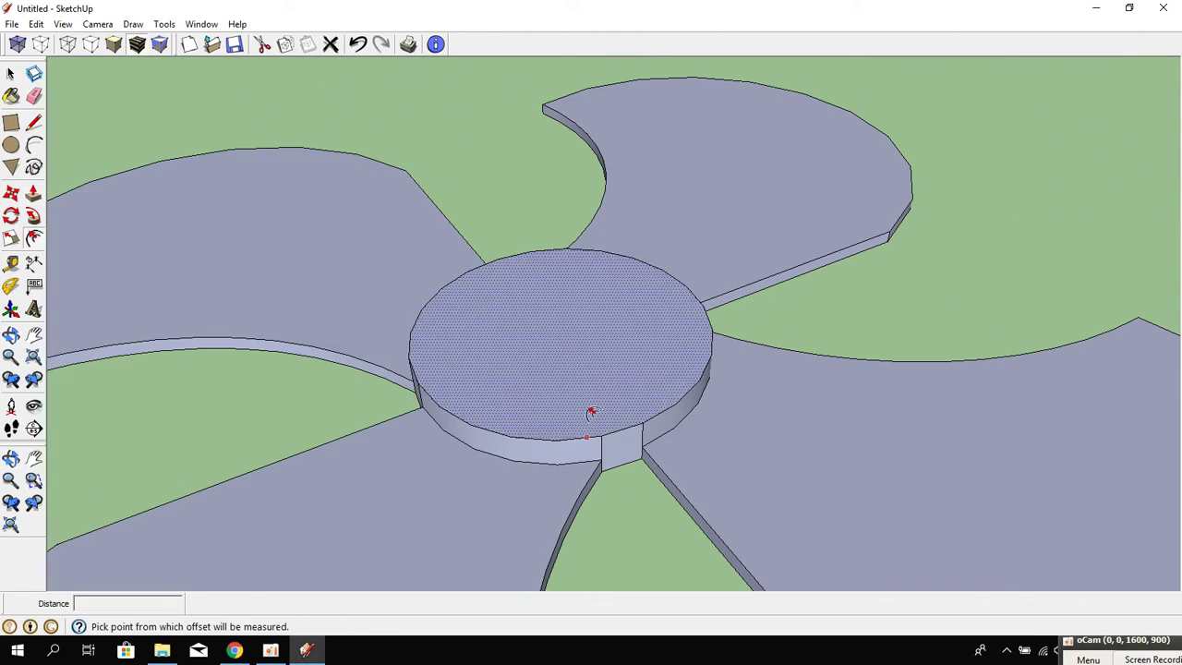
click(596, 411)
click(609, 416)
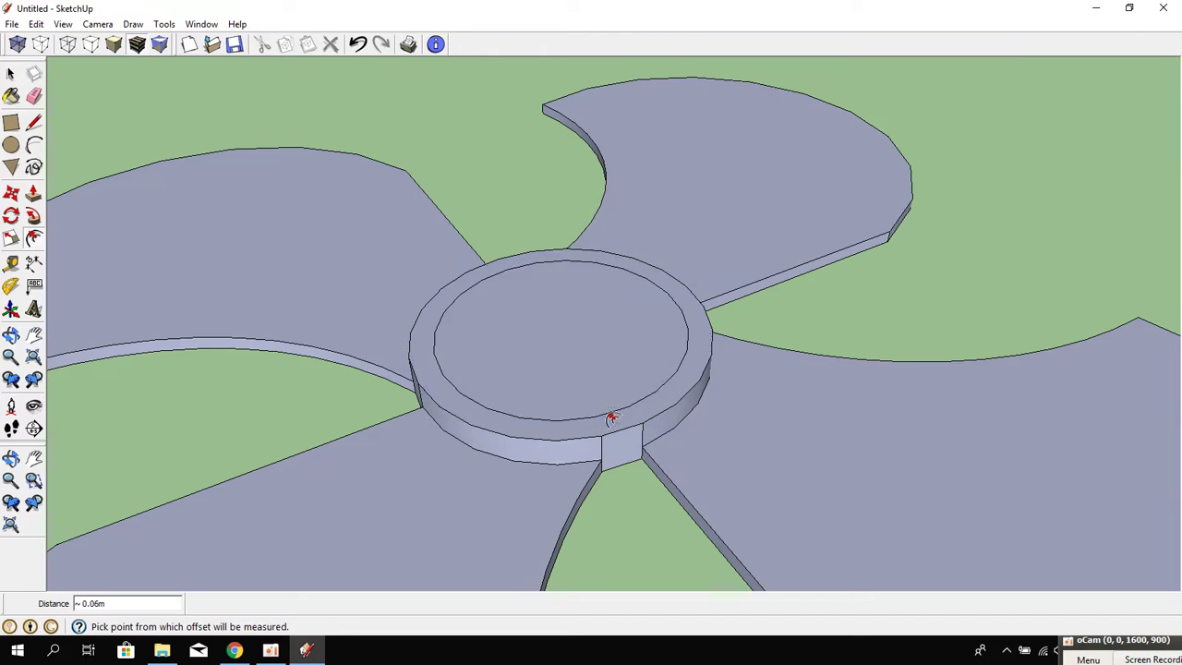
click(33, 194)
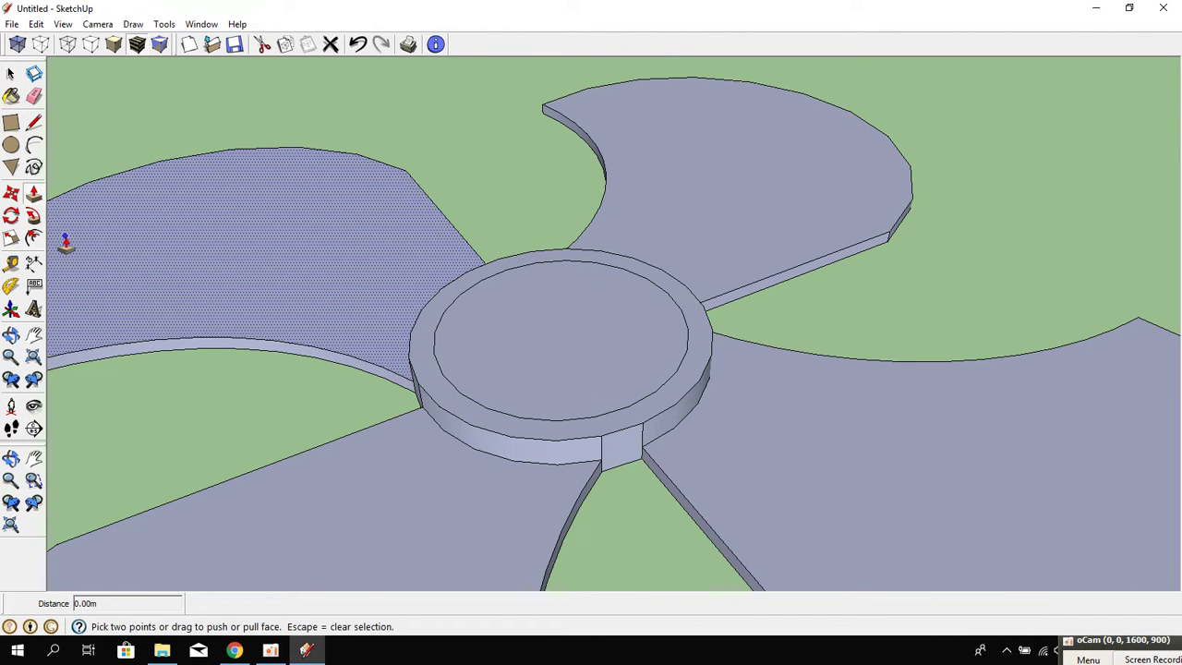
click(33, 238)
click(33, 95)
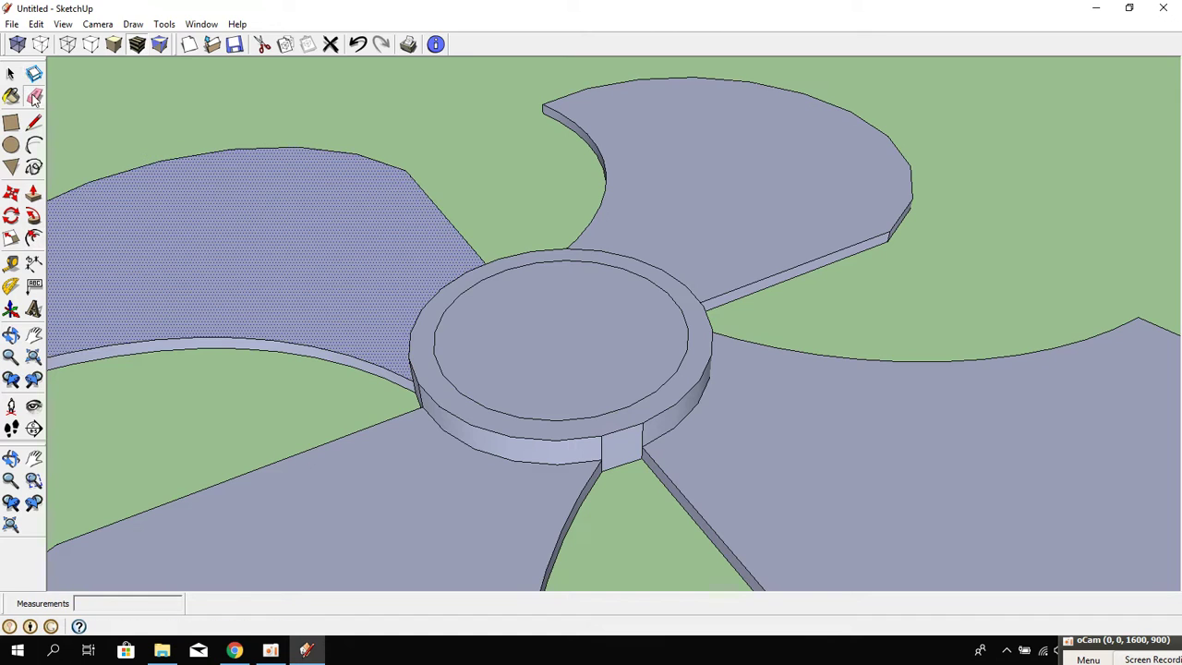
mouse_move(538, 403)
mouse_down()
mouse_move(441, 374)
mouse_move(638, 408)
mouse_up()
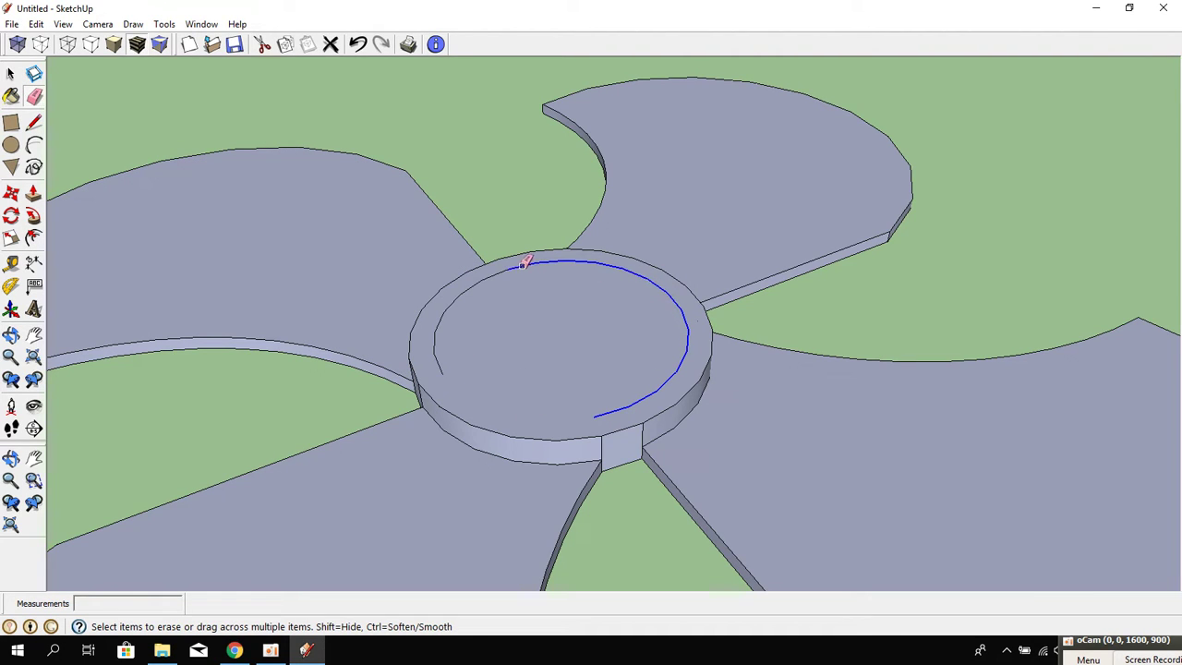
drag(435, 355, 434, 362)
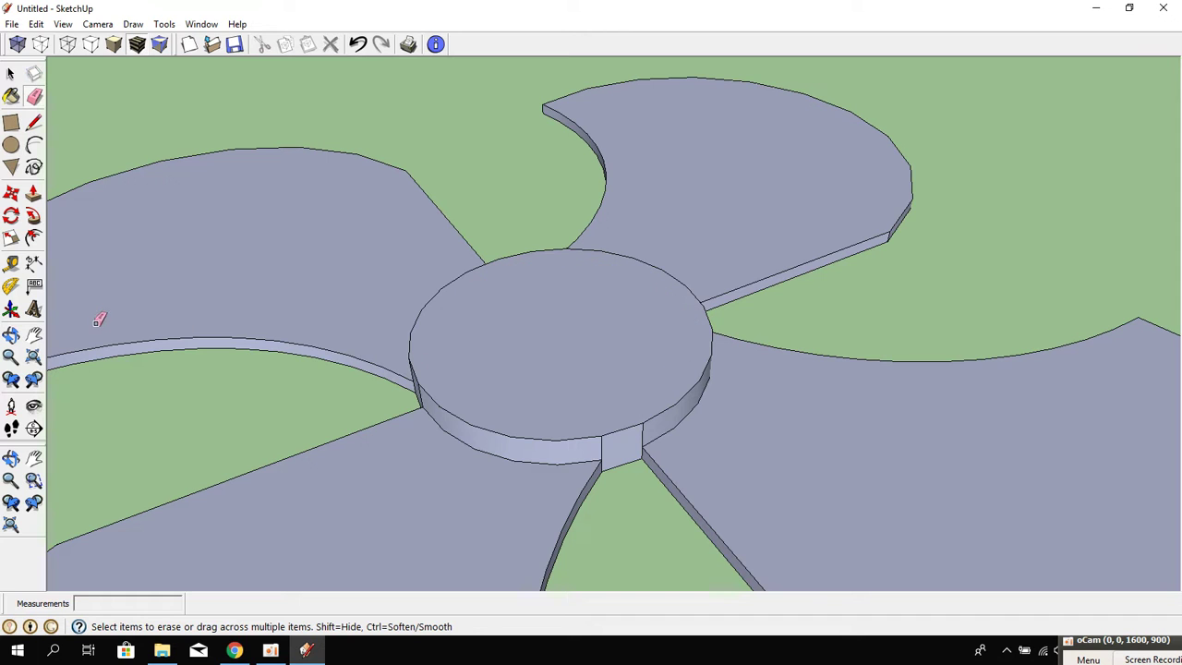
Offset a new inner circle on the hub top and pull it up into a cylinder.
click(30, 239)
click(631, 416)
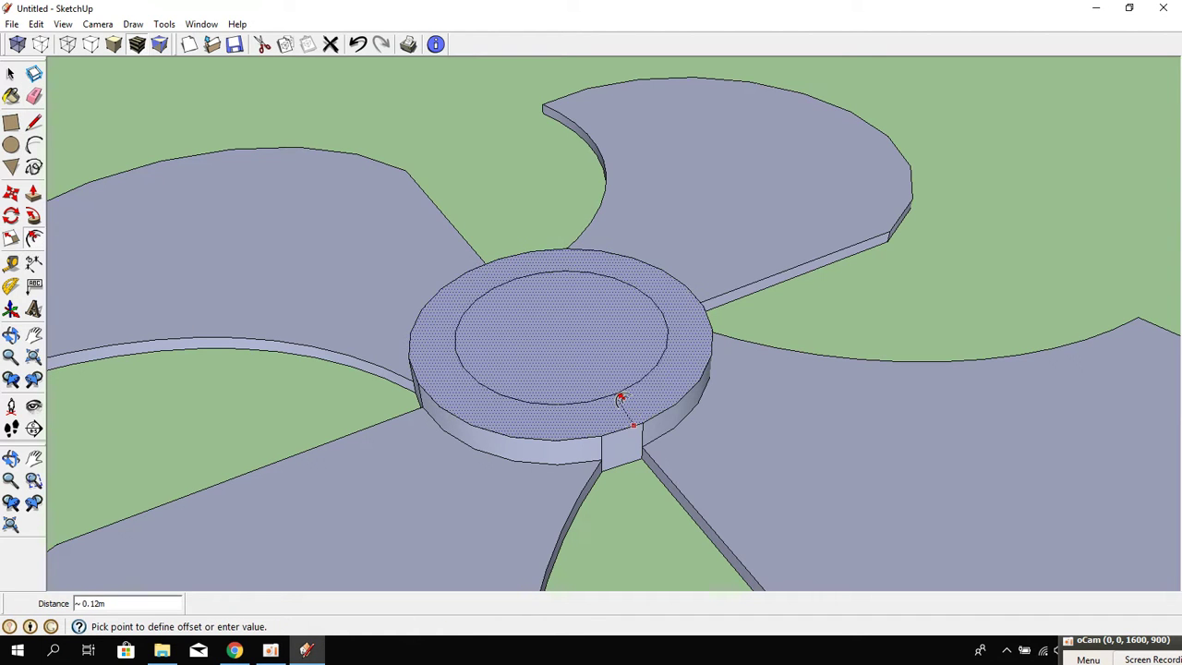
click(603, 394)
key(p)
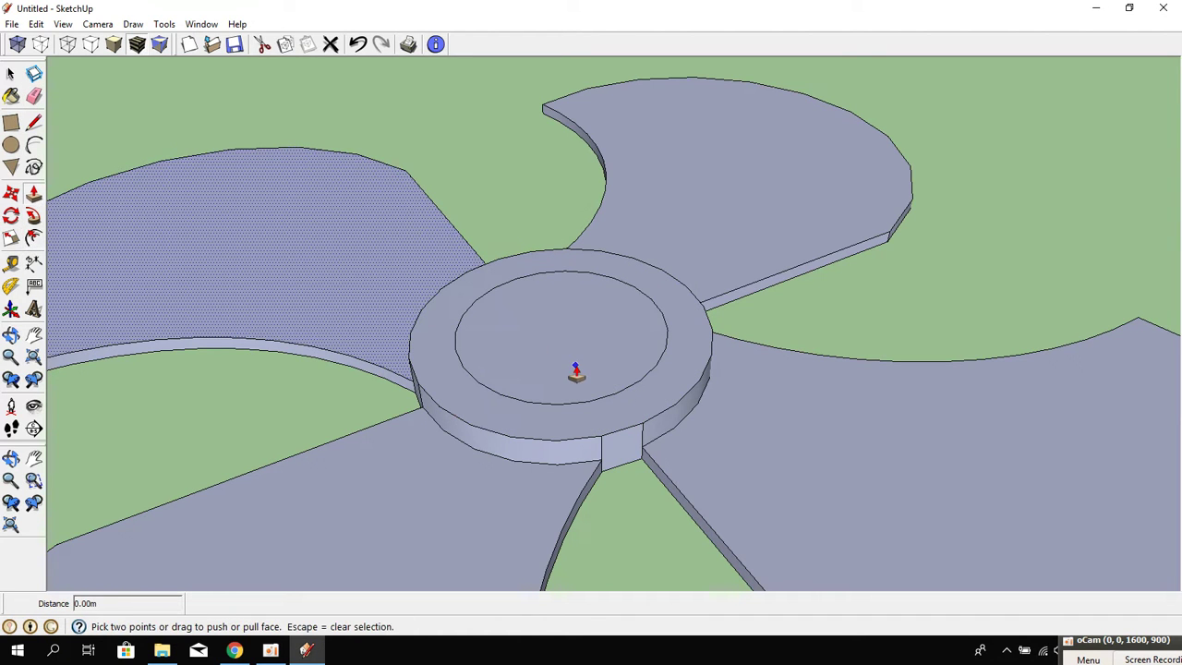
right_click(574, 371)
key(Escape)
click(546, 362)
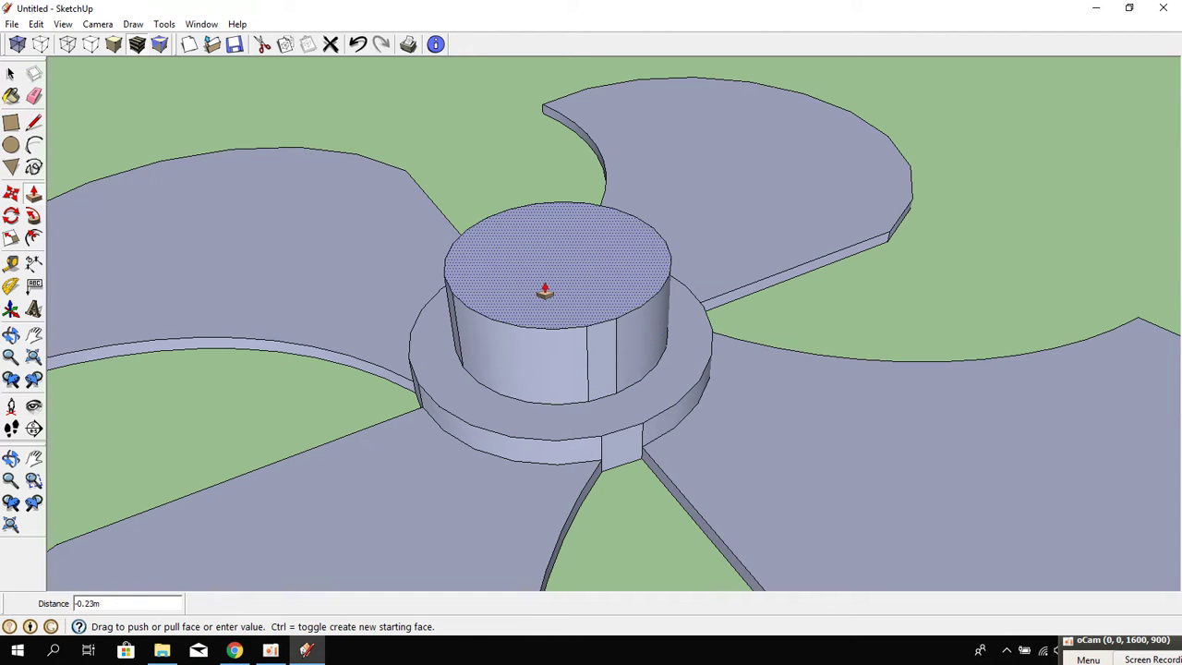
click(545, 292)
middle_drag(462, 441, 203, 480)
Scale the cylinder's top face to 0.71 about its centre, tapering it into a cone.
click(11, 74)
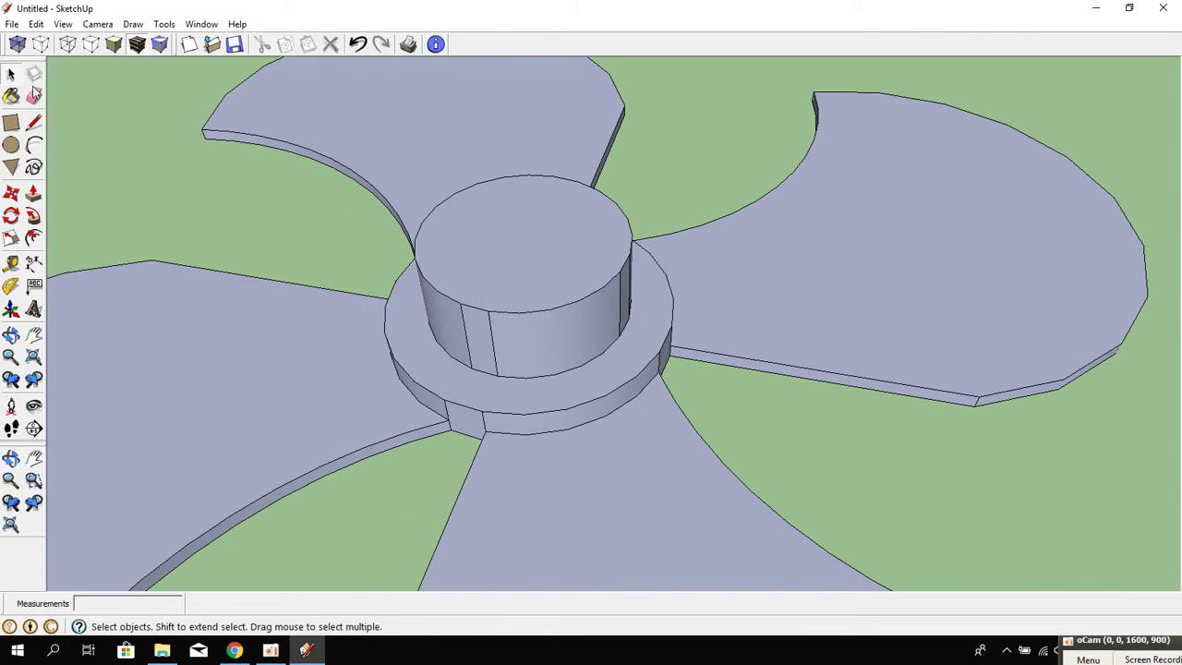
click(575, 259)
click(10, 237)
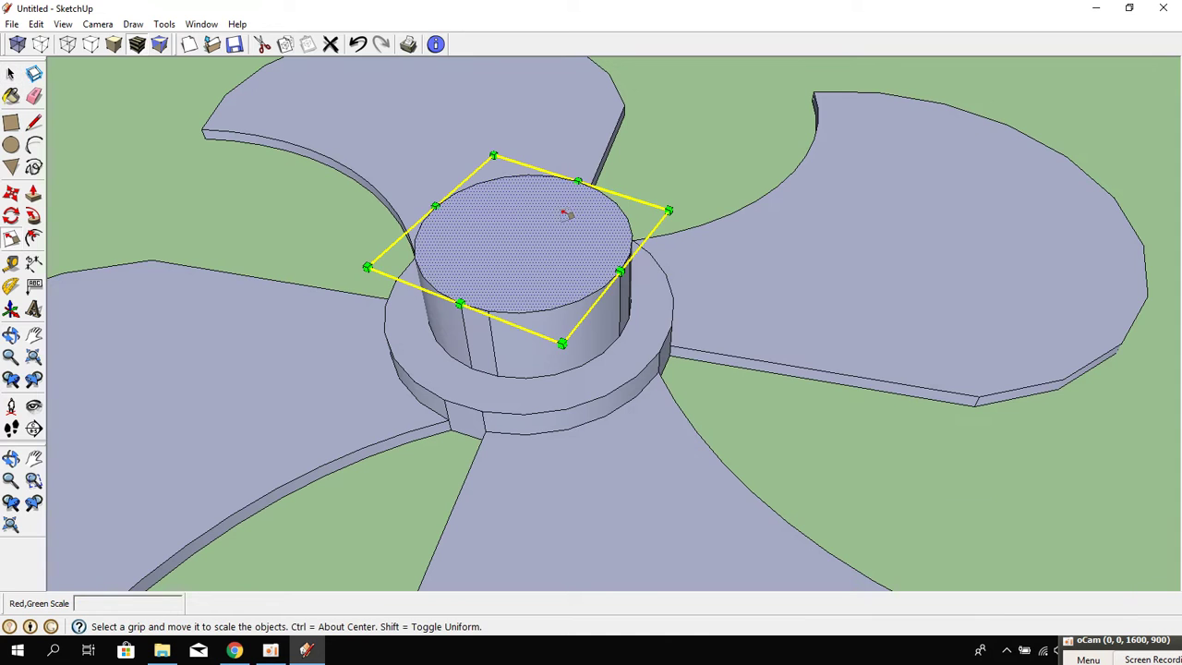
ctrl+drag(670, 210, 628, 222)
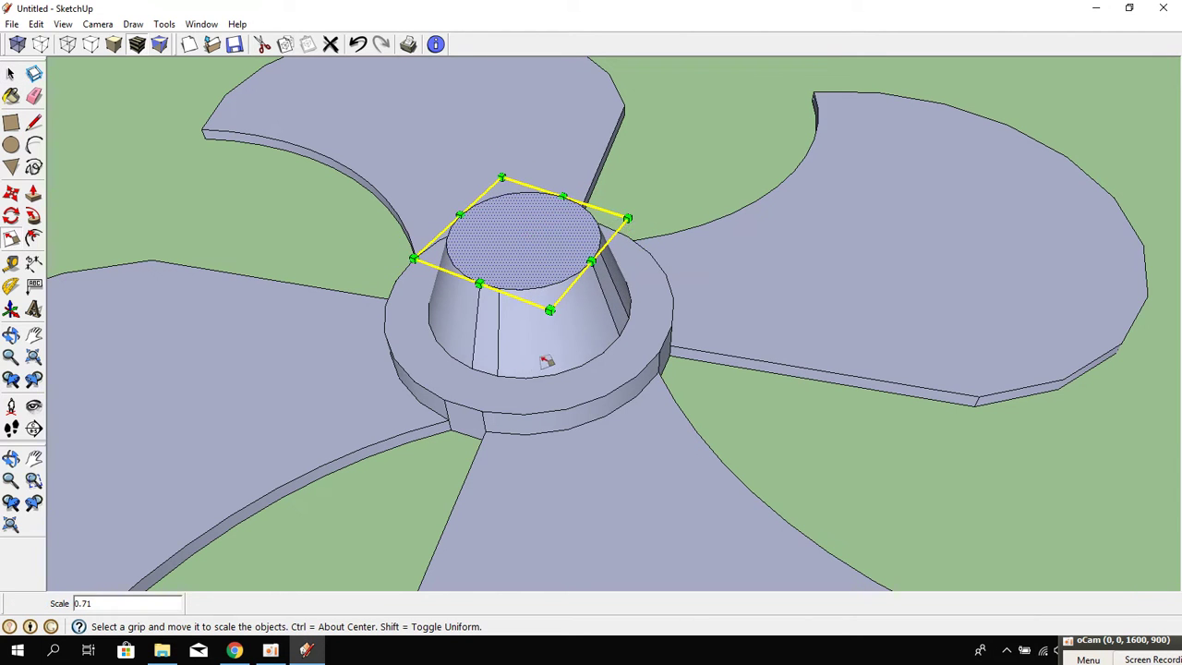
mouse_move(544, 356)
middle_down()
mouse_move(647, 136)
mouse_move(646, 324)
mouse_move(765, 176)
middle_up()
key(space)
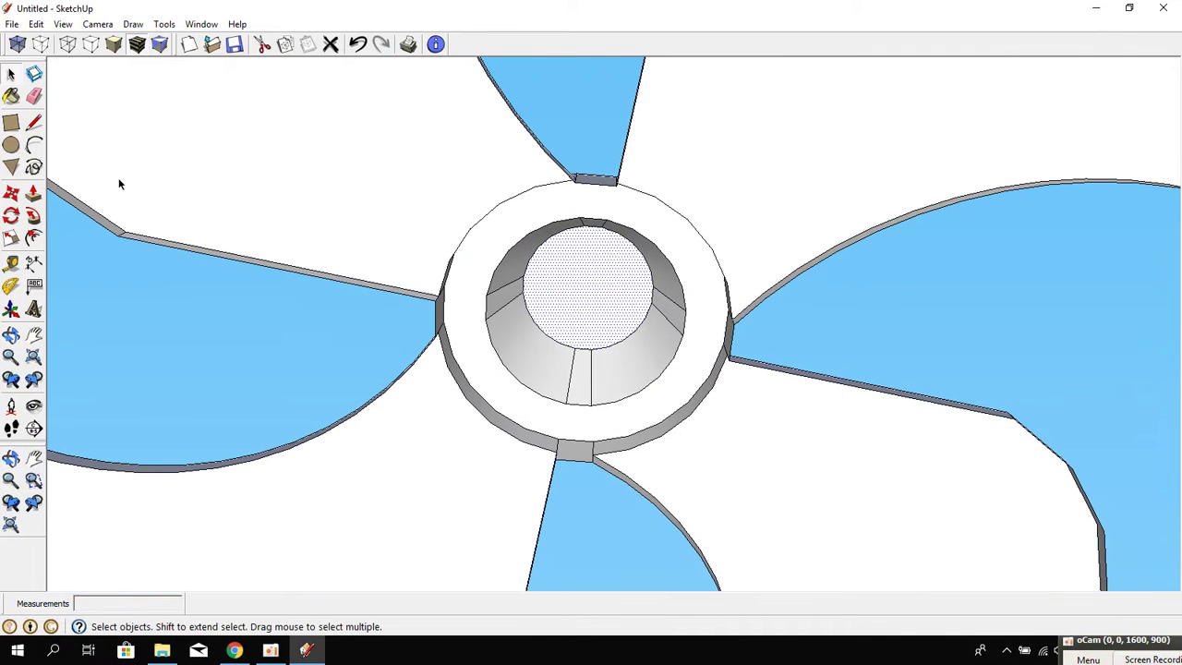
Draw a 0.40m-radius circle on a guide line across the hub, then erase the line.
click(32, 126)
click(616, 184)
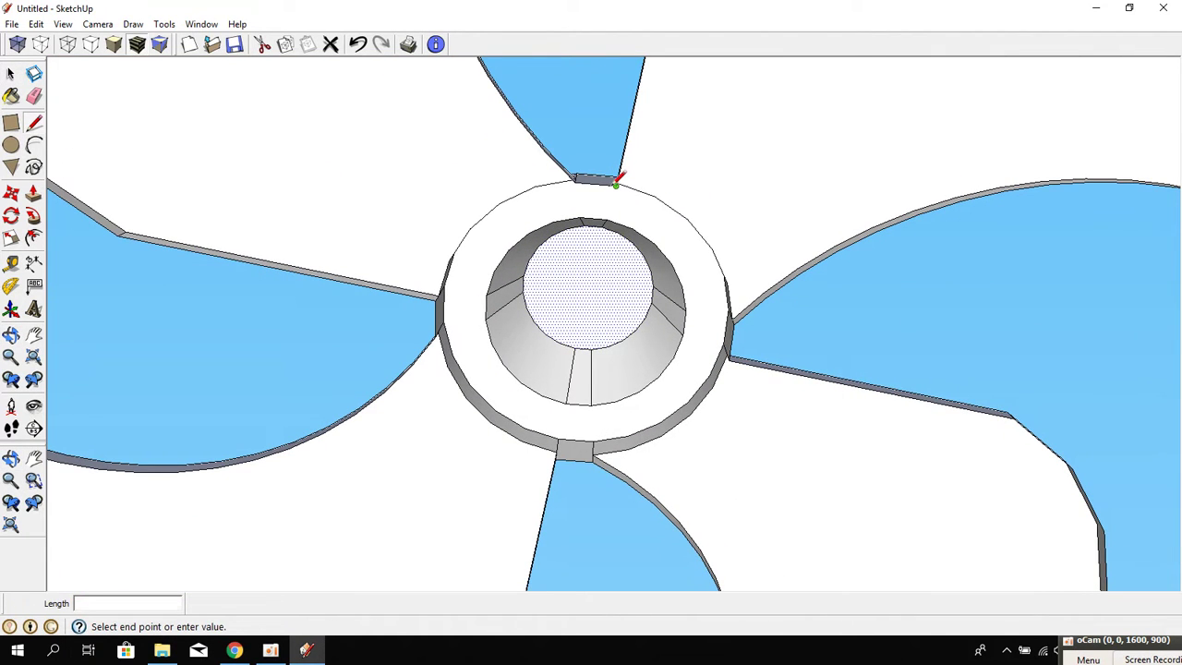
mouse_move(562, 455)
middle_down()
mouse_move(594, 554)
mouse_move(554, 460)
middle_up()
click(548, 447)
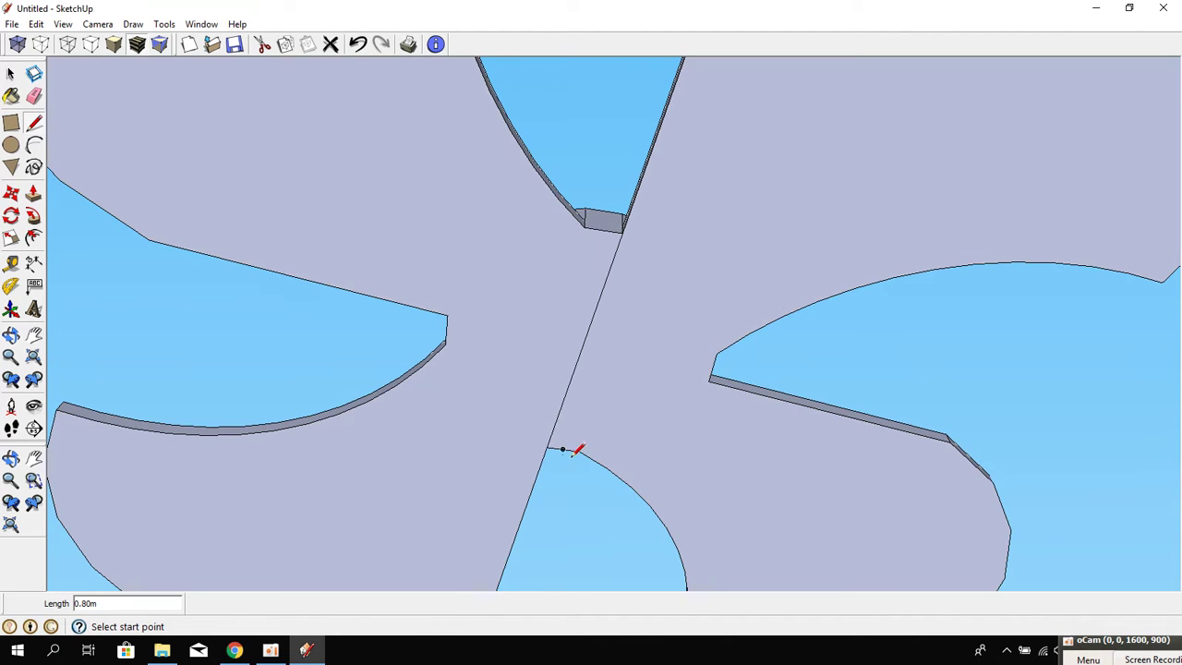
click(12, 143)
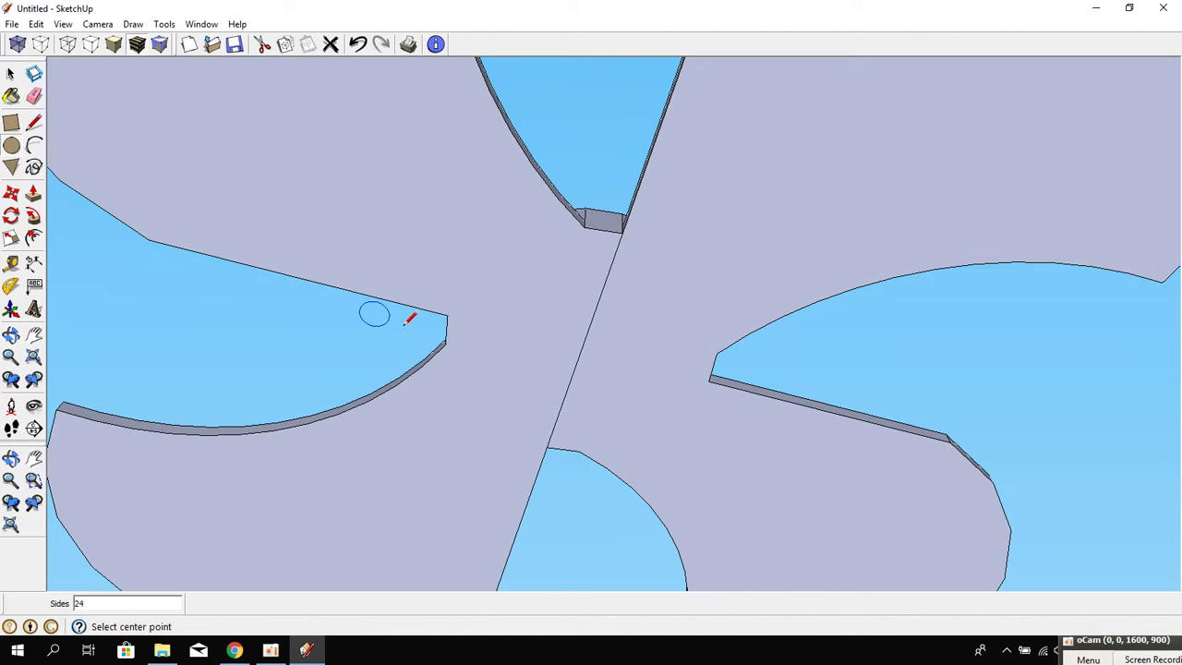
click(582, 349)
click(626, 226)
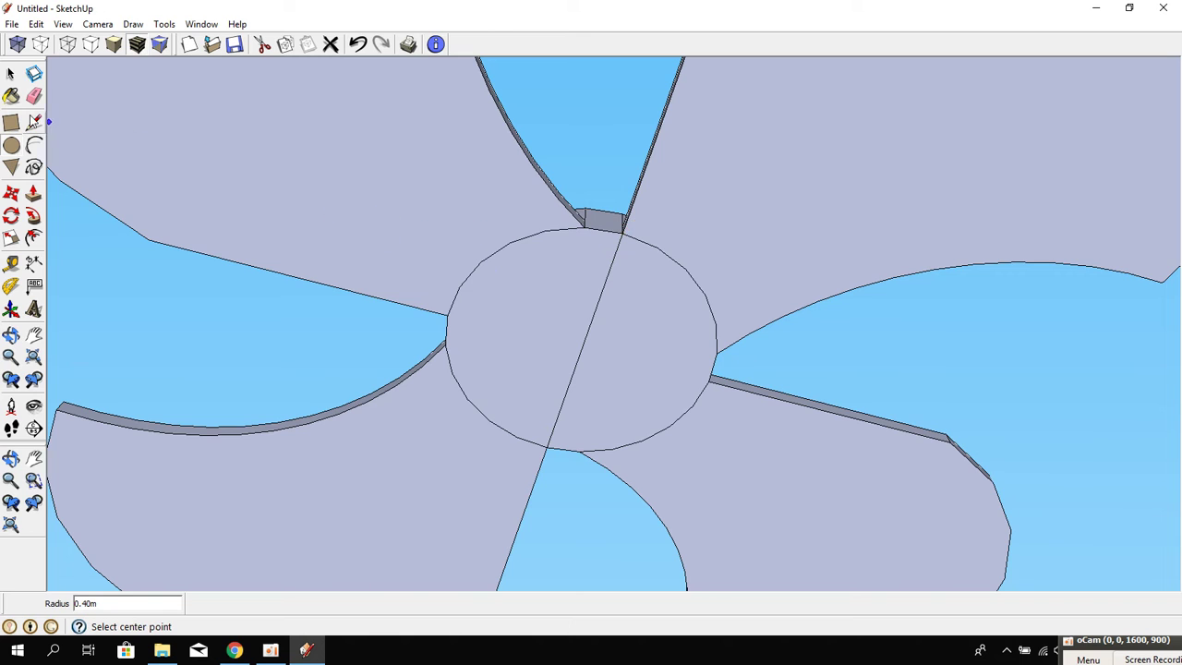
click(34, 96)
click(606, 382)
mouse_move(583, 382)
middle_down()
mouse_move(598, 268)
mouse_move(578, 177)
middle_up()
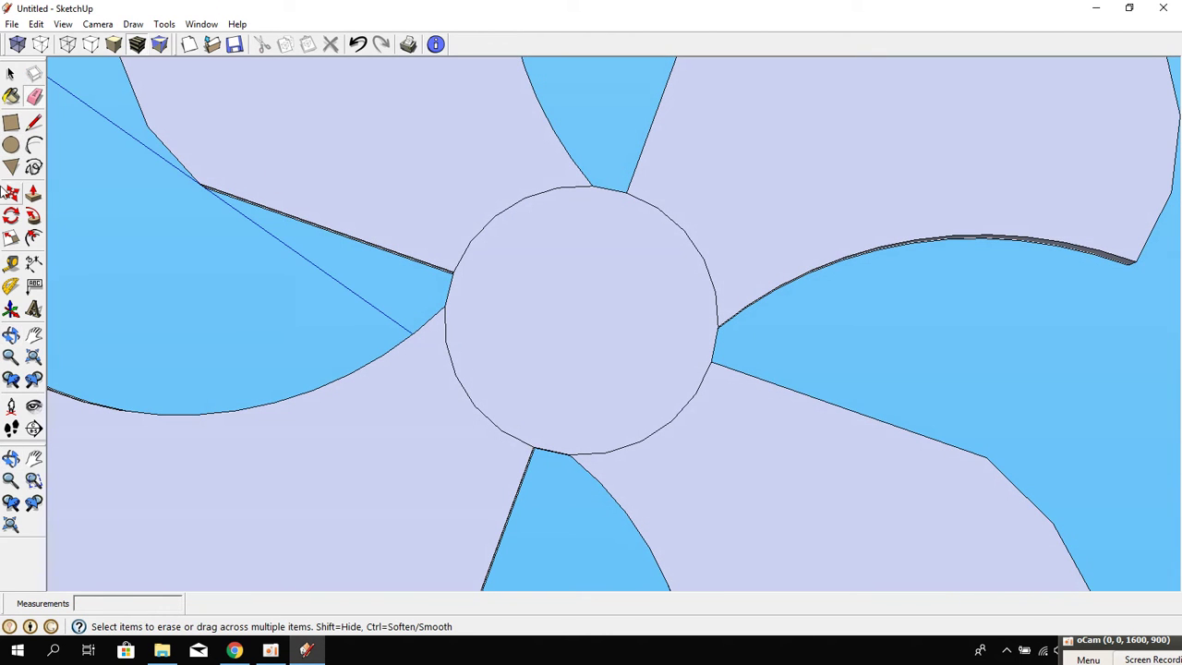
Offset the 0.40m circle slightly inward to form a thin ring.
click(34, 238)
click(594, 442)
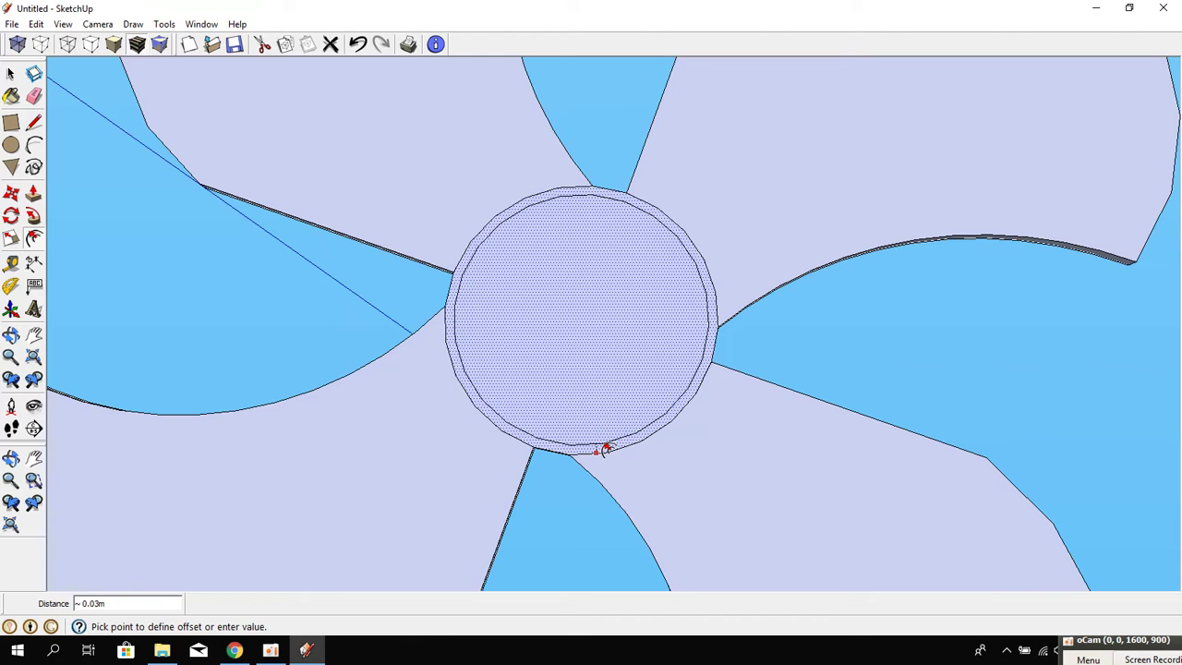
click(602, 449)
mouse_move(514, 401)
middle_down()
mouse_move(591, 570)
mouse_move(566, 465)
mouse_move(4, 210)
middle_up()
click(32, 194)
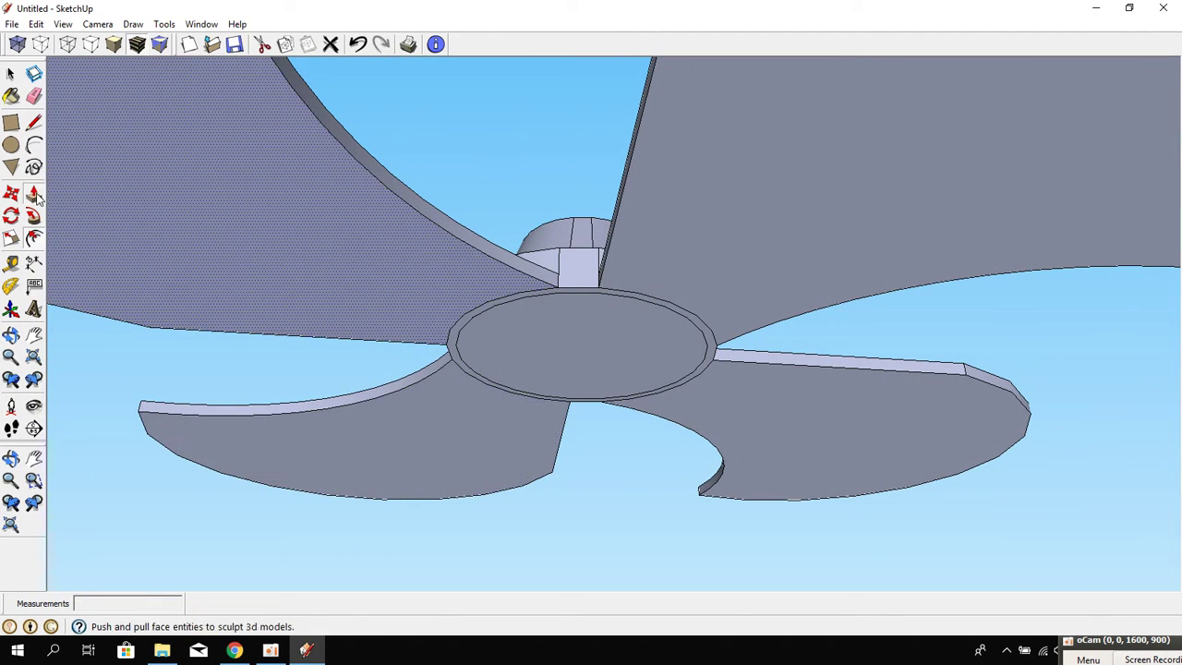
Offset two small concentric circles at the centre of the hub's underside.
click(33, 239)
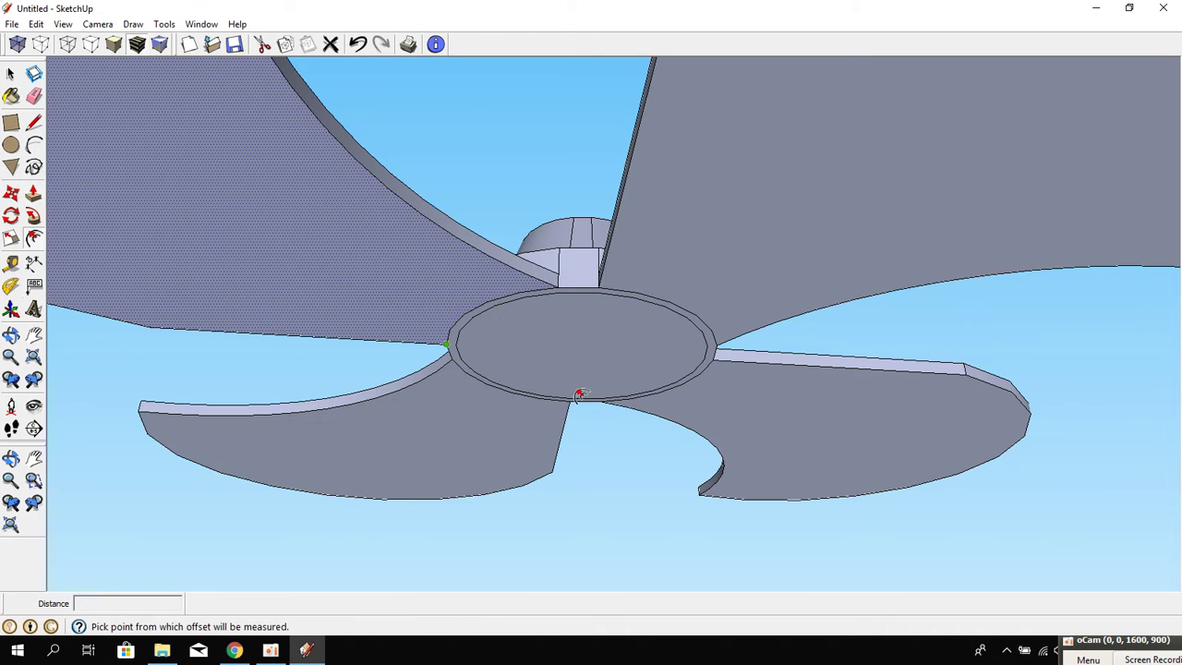
middle_drag(601, 390, 621, 168)
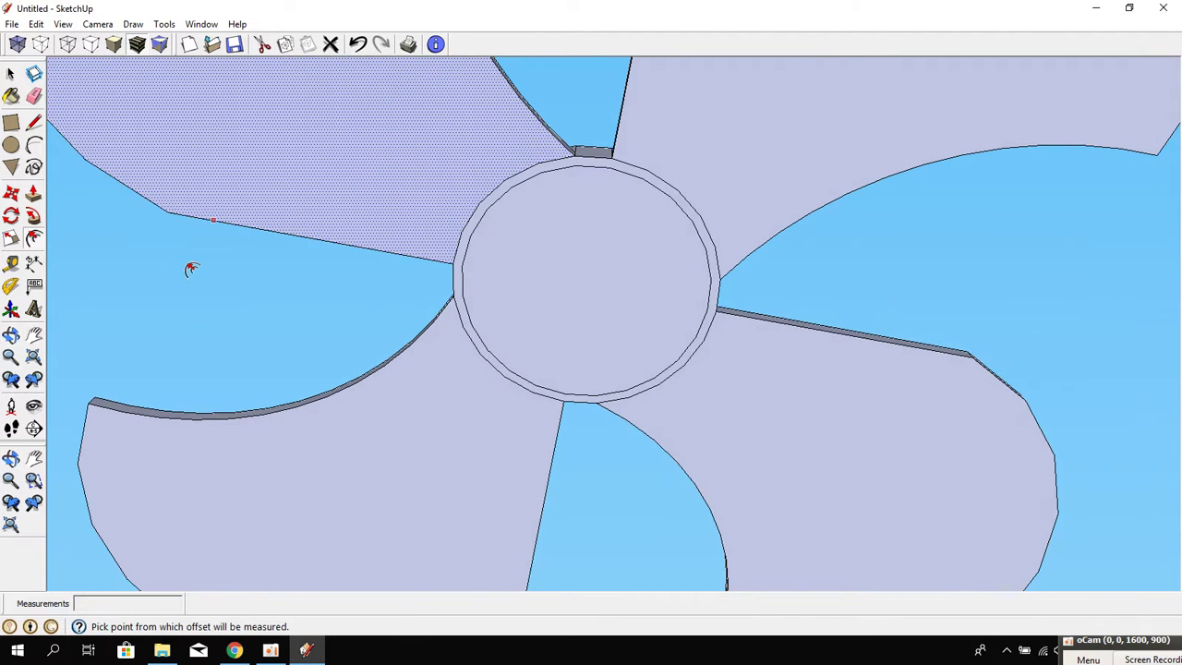
right_click(577, 307)
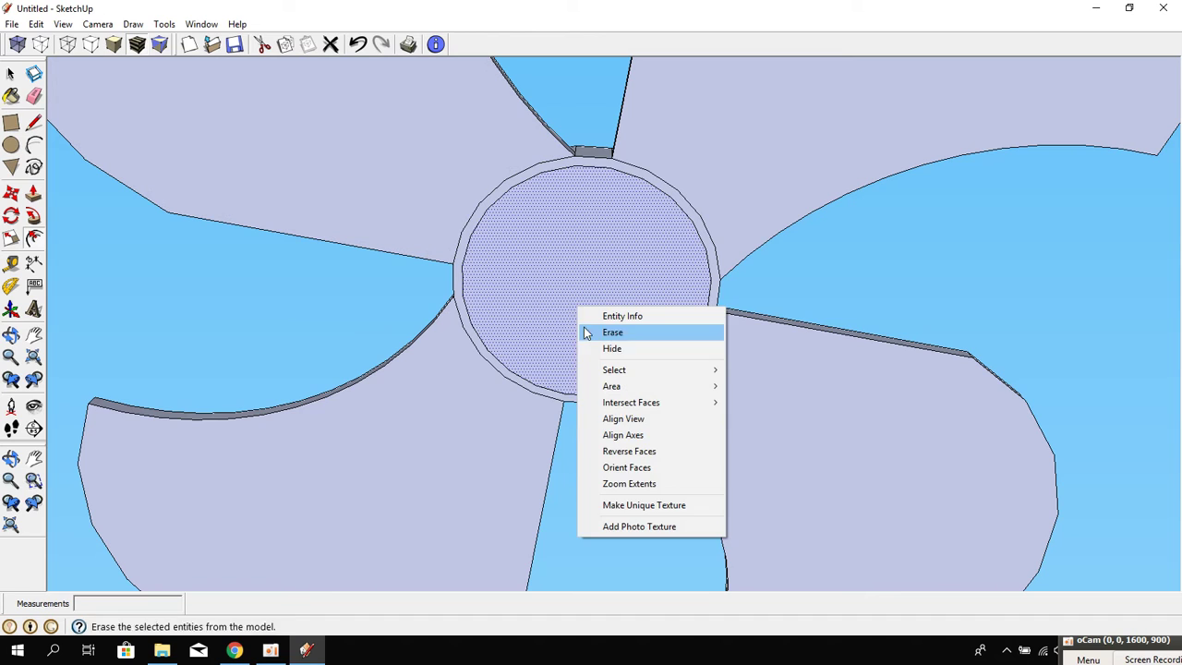
click(558, 386)
click(554, 388)
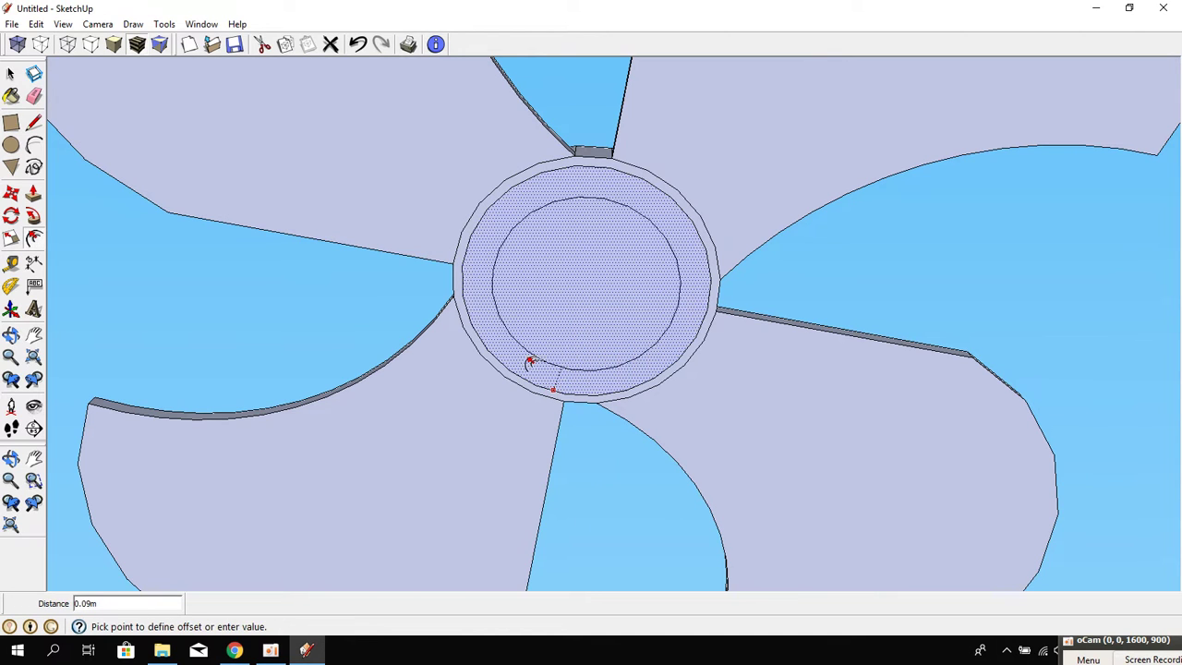
click(547, 308)
click(554, 389)
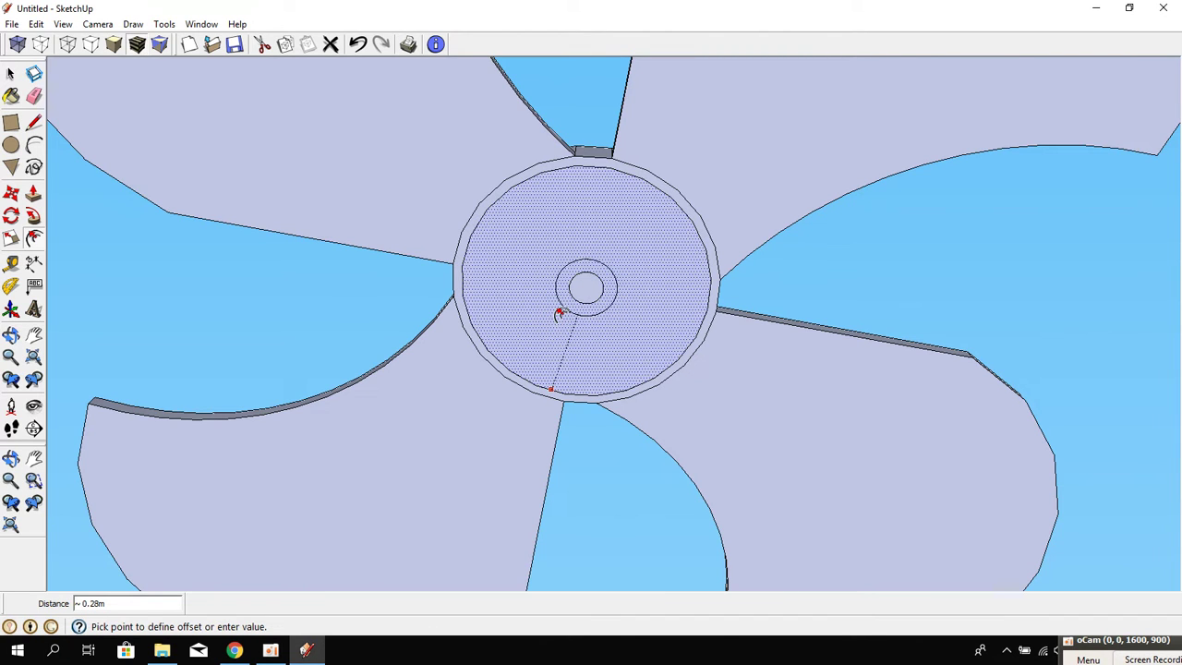
click(560, 314)
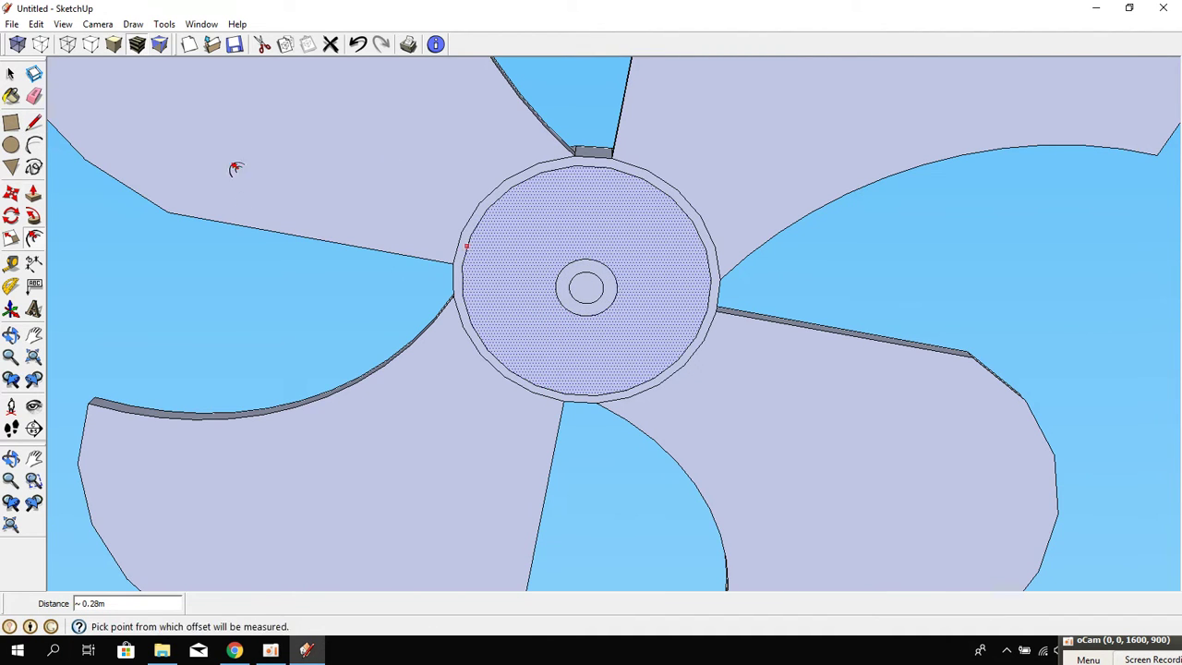
Push/Pull the outer hub ring down into a deep wall and extrude the centre circle slightly.
mouse_move(647, 203)
middle_down()
mouse_move(589, 337)
mouse_move(528, 99)
middle_up()
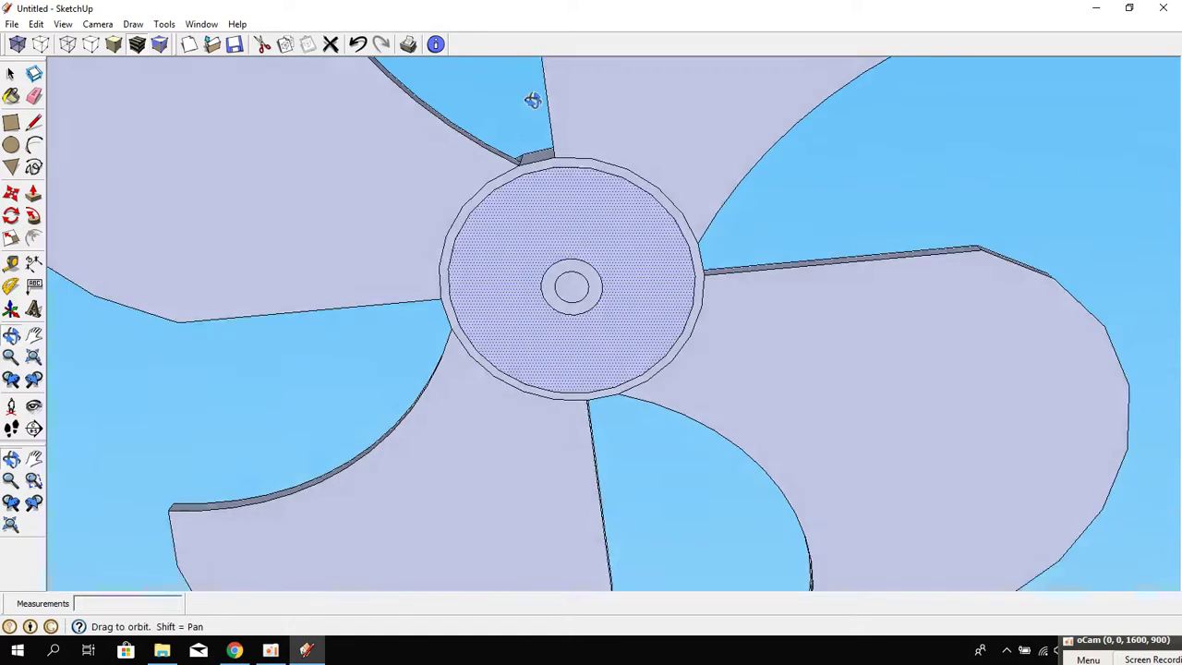
click(34, 193)
mouse_move(324, 259)
middle_down()
mouse_move(527, 280)
mouse_move(545, 236)
middle_up()
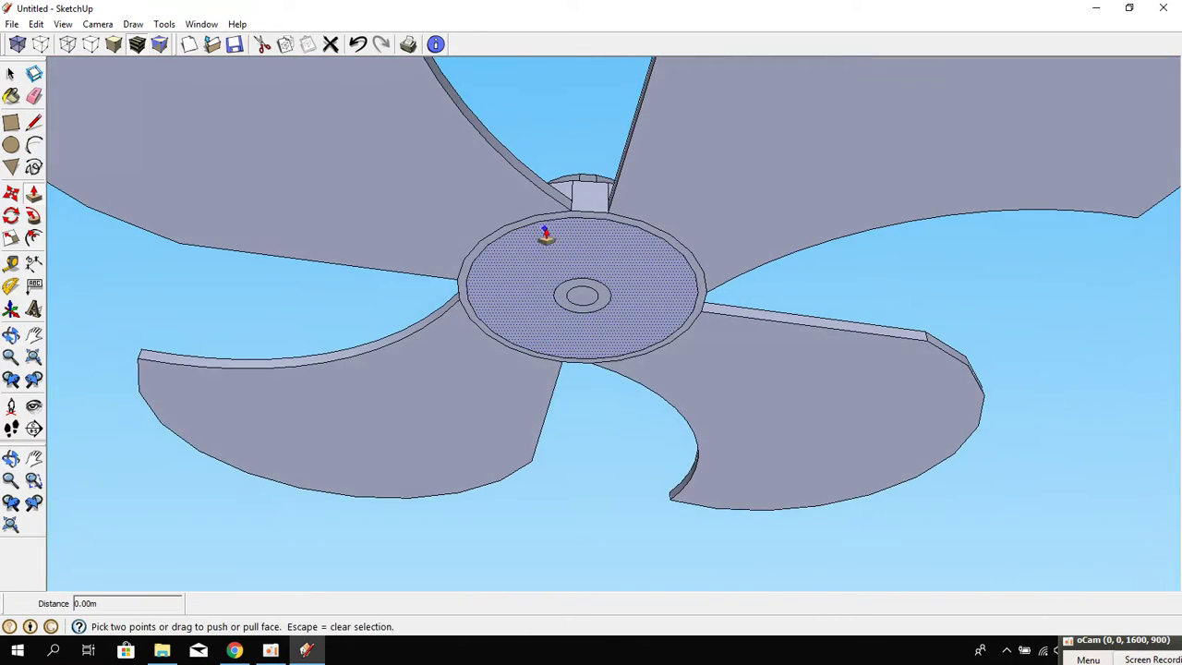
right_click(545, 223)
click(529, 228)
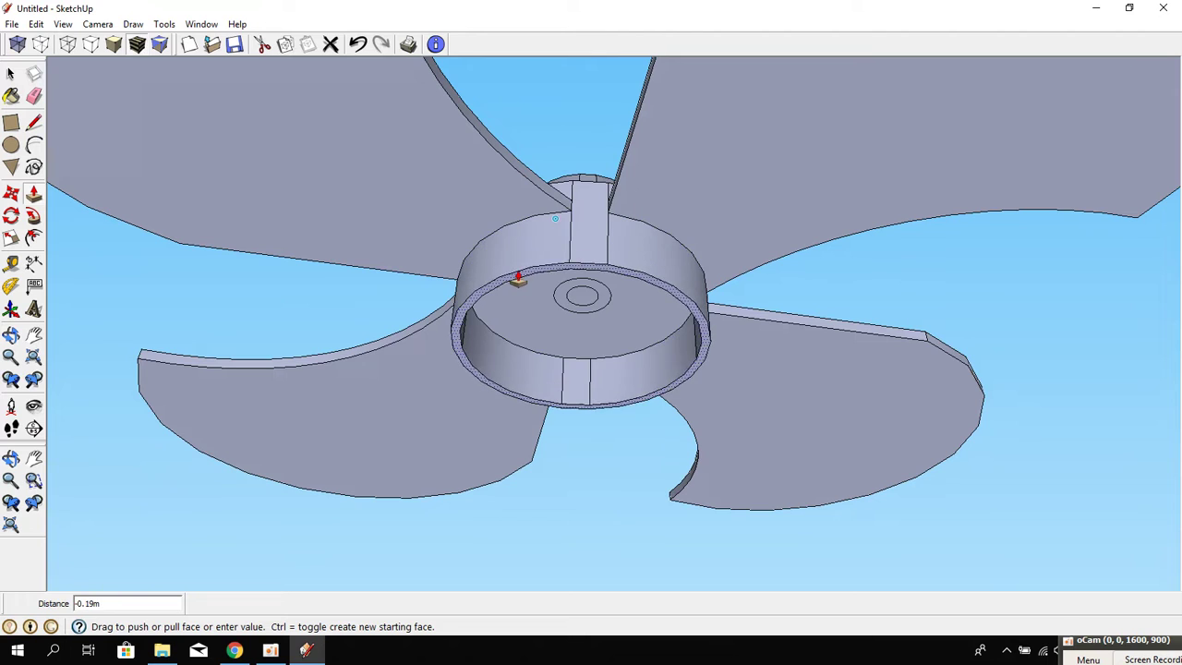
click(560, 296)
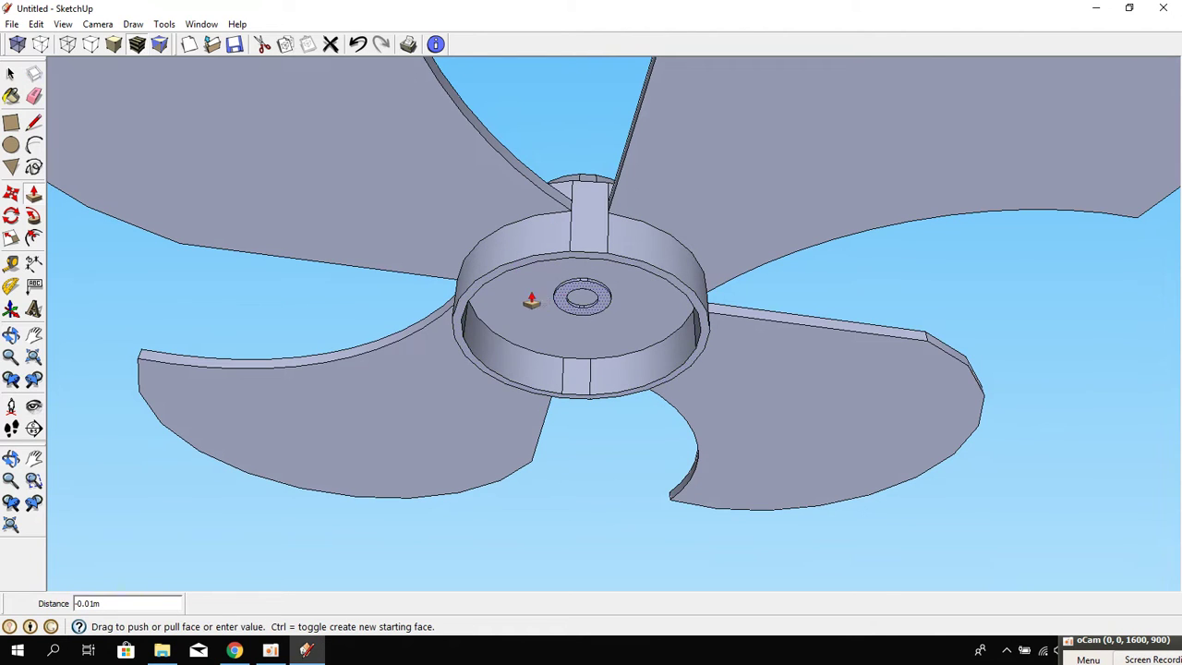
click(485, 286)
mouse_move(484, 286)
middle_down()
mouse_move(591, 309)
mouse_move(483, 291)
mouse_move(542, 526)
mouse_move(539, 425)
mouse_move(509, 431)
mouse_move(557, 454)
mouse_move(190, 364)
mouse_move(491, 343)
mouse_move(458, 418)
mouse_move(509, 403)
mouse_move(449, 375)
mouse_move(397, 323)
middle_up()
scroll(550, 416, down, 1)
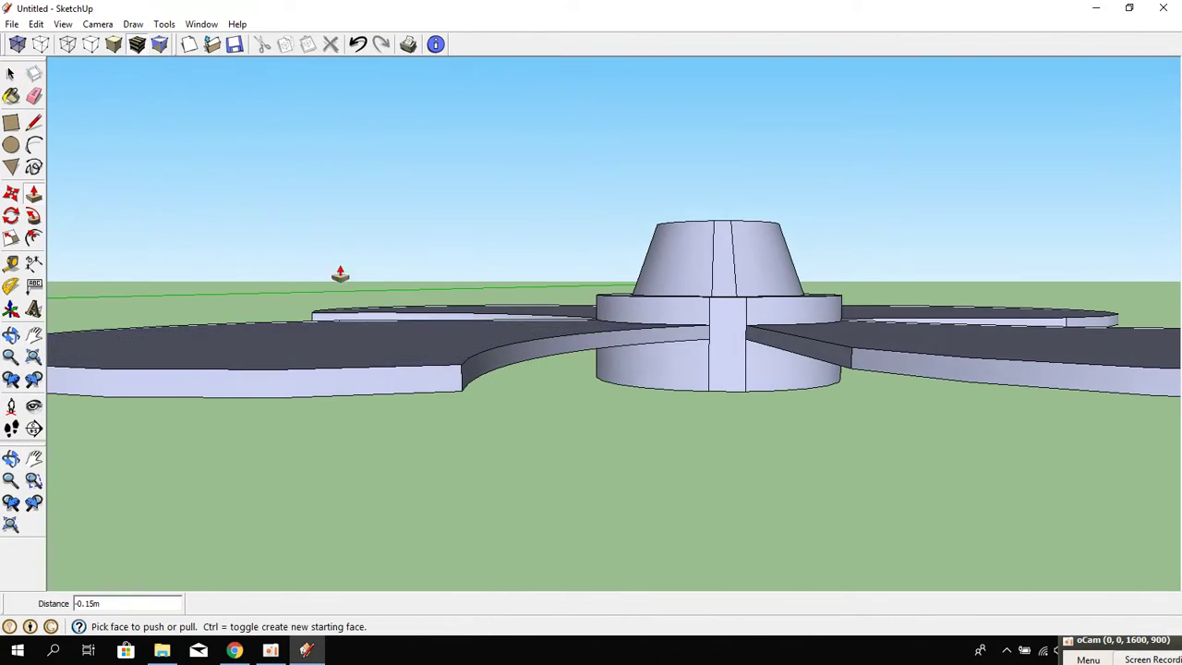
Draw a two-point arc across the blade's end corner, bulging it to round the edge.
click(11, 74)
middle_drag(327, 278, 585, 369)
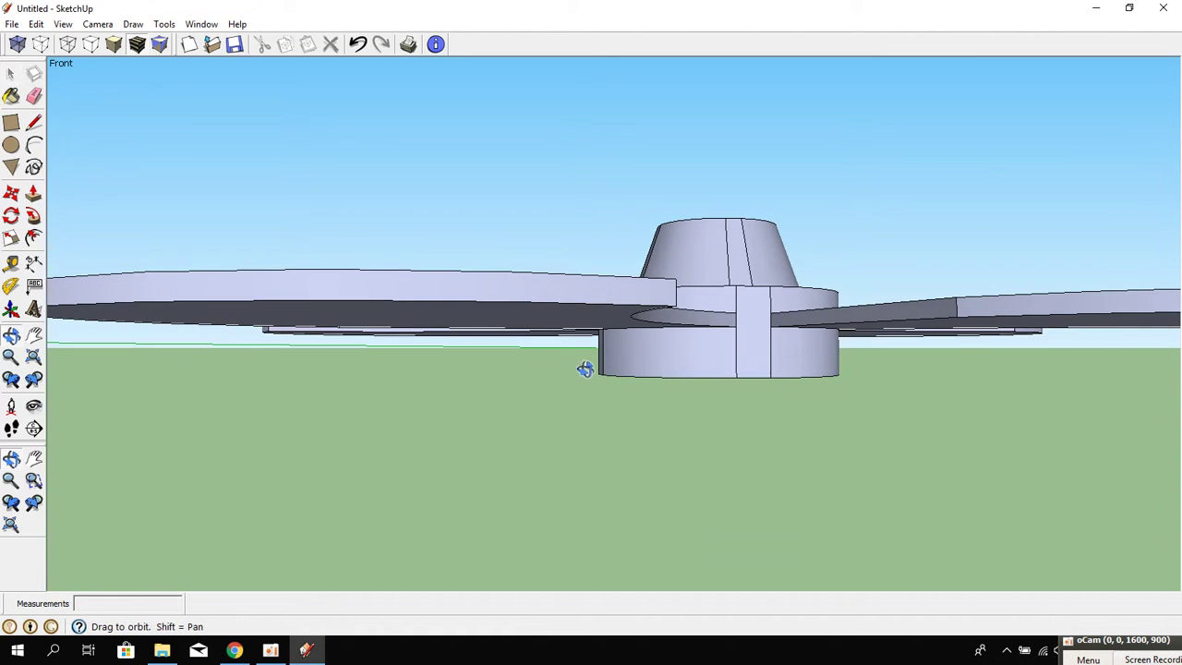
click(651, 285)
scroll(659, 301, up, 2)
click(11, 145)
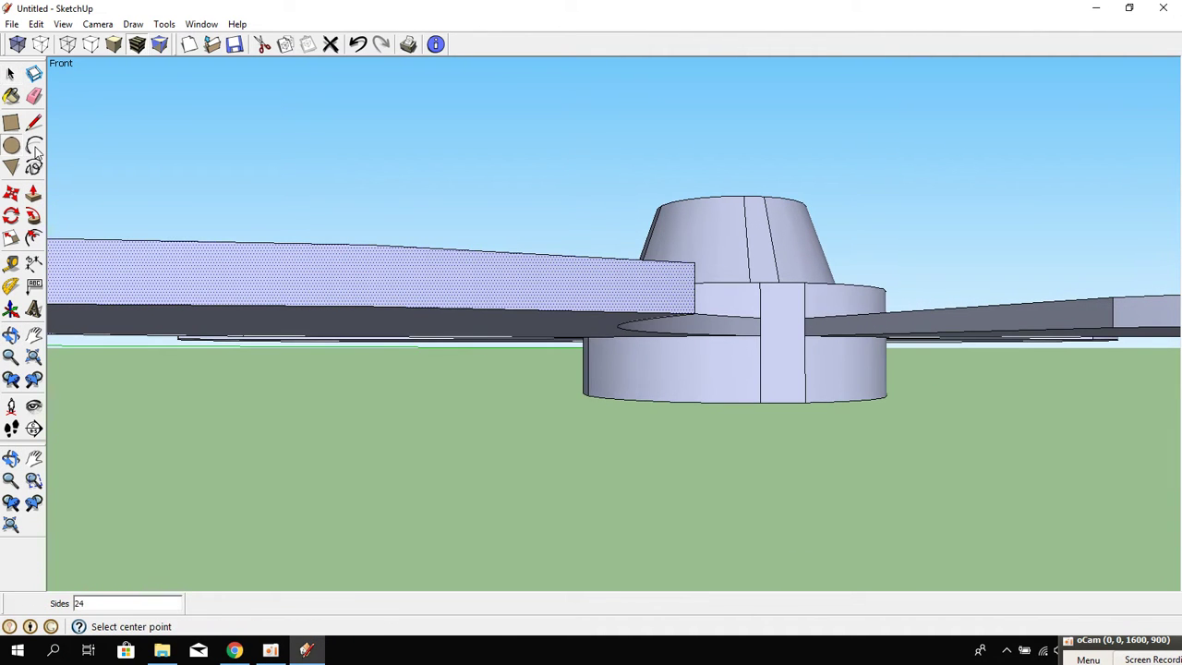
click(34, 145)
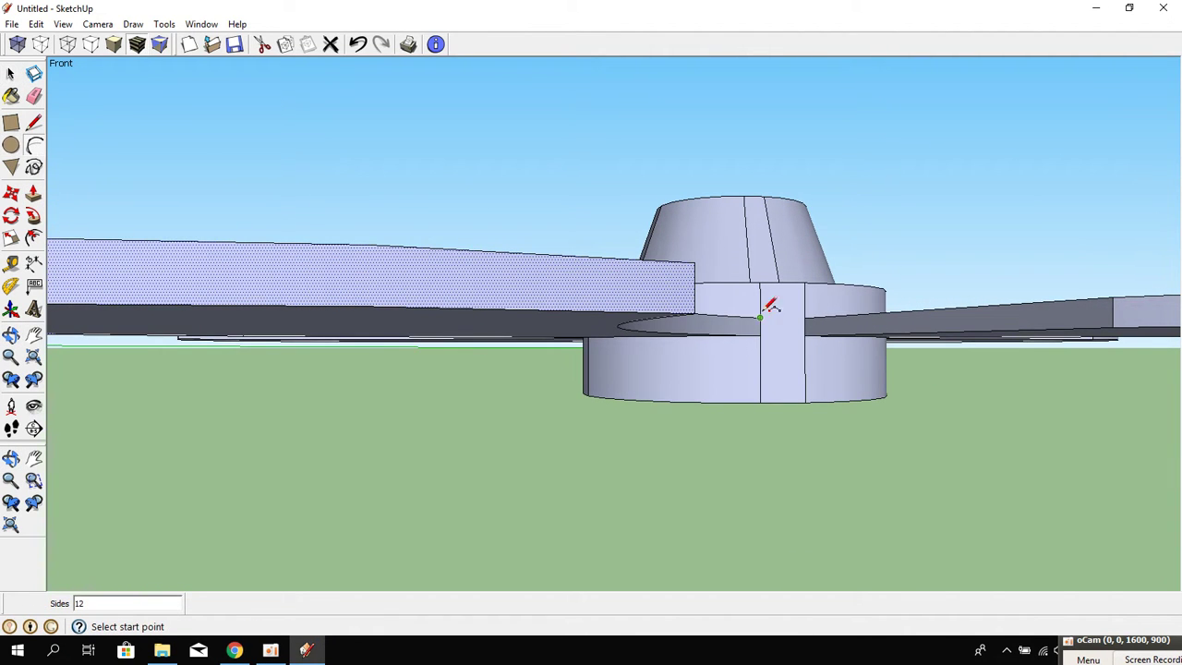
click(649, 313)
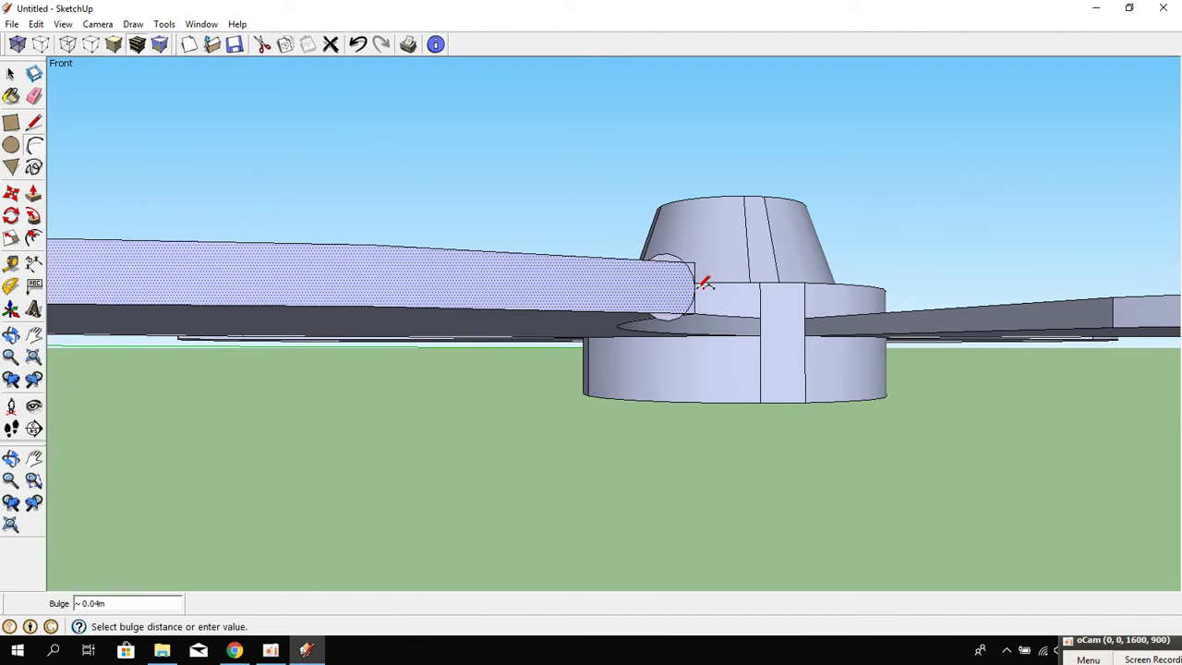
key(Escape)
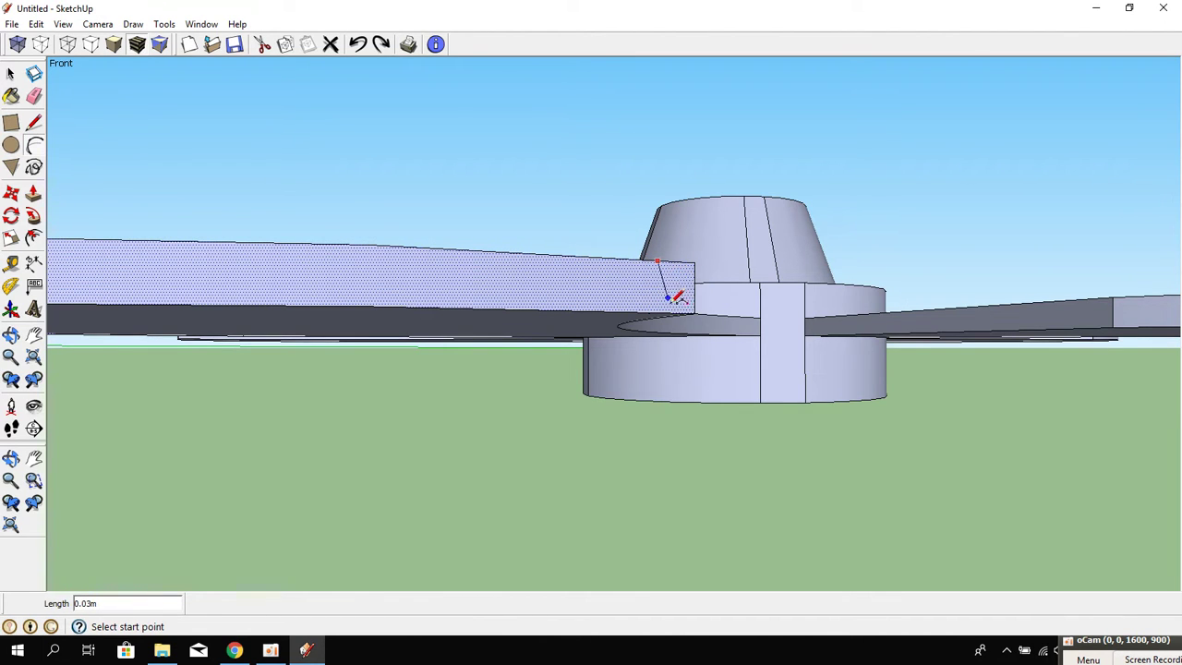
click(656, 312)
click(669, 312)
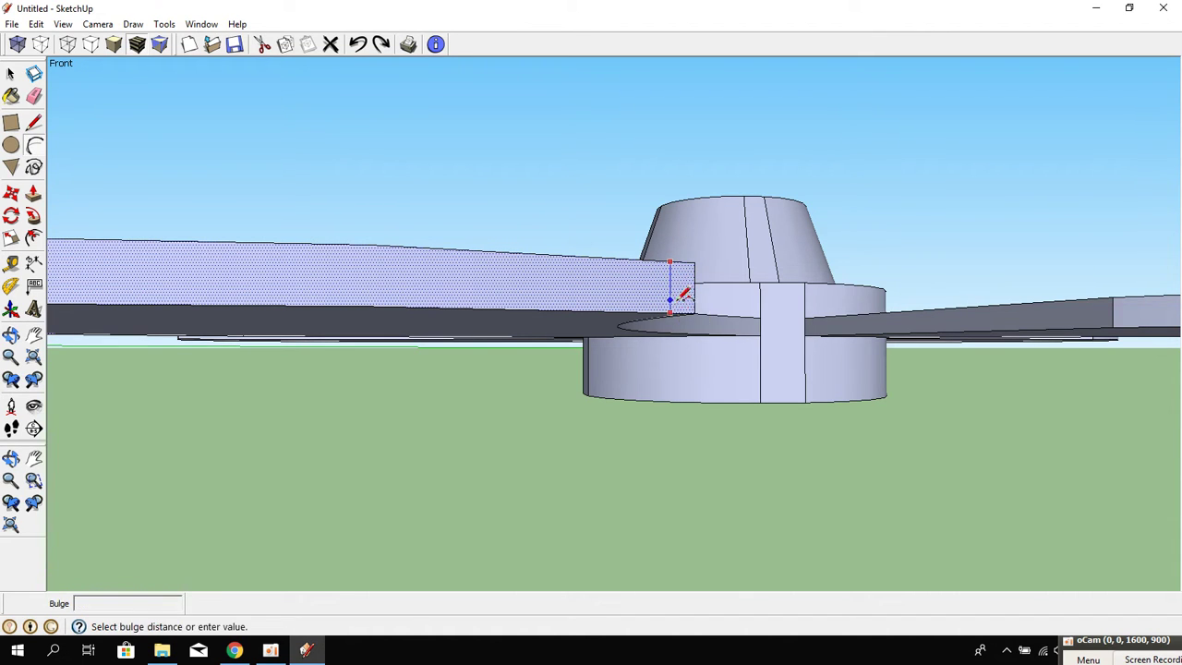
click(697, 280)
mouse_move(697, 280)
middle_down()
mouse_move(610, 388)
mouse_move(314, 248)
middle_up()
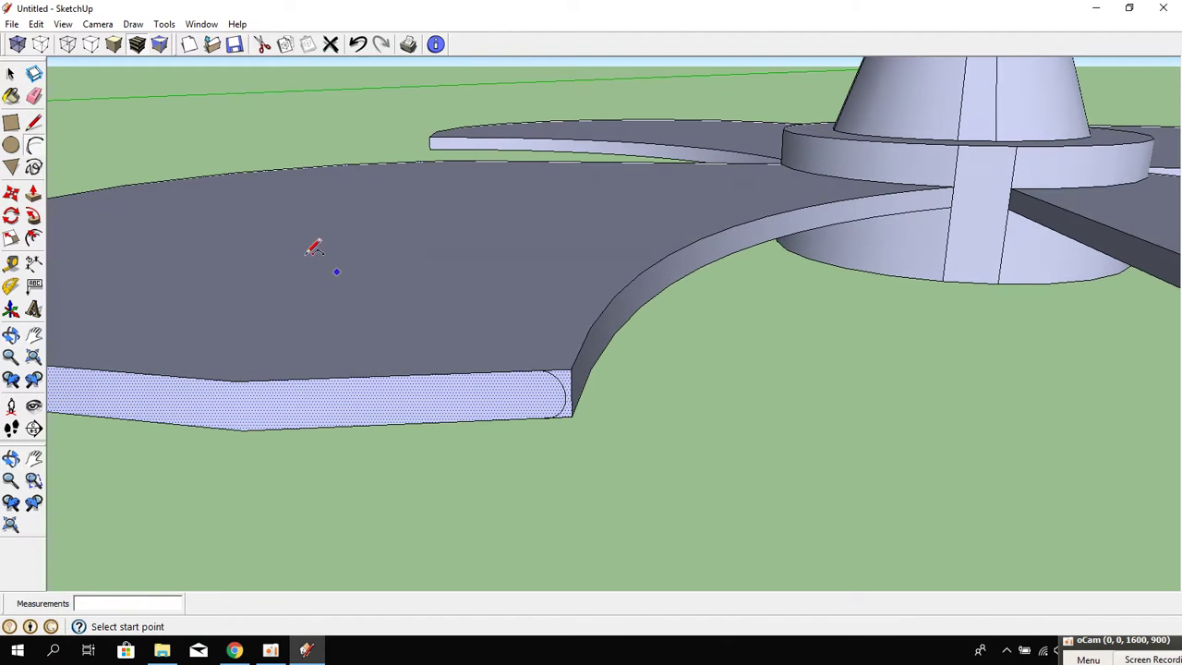
Select a blade's top face and check its options without making changes.
key(space)
click(423, 213)
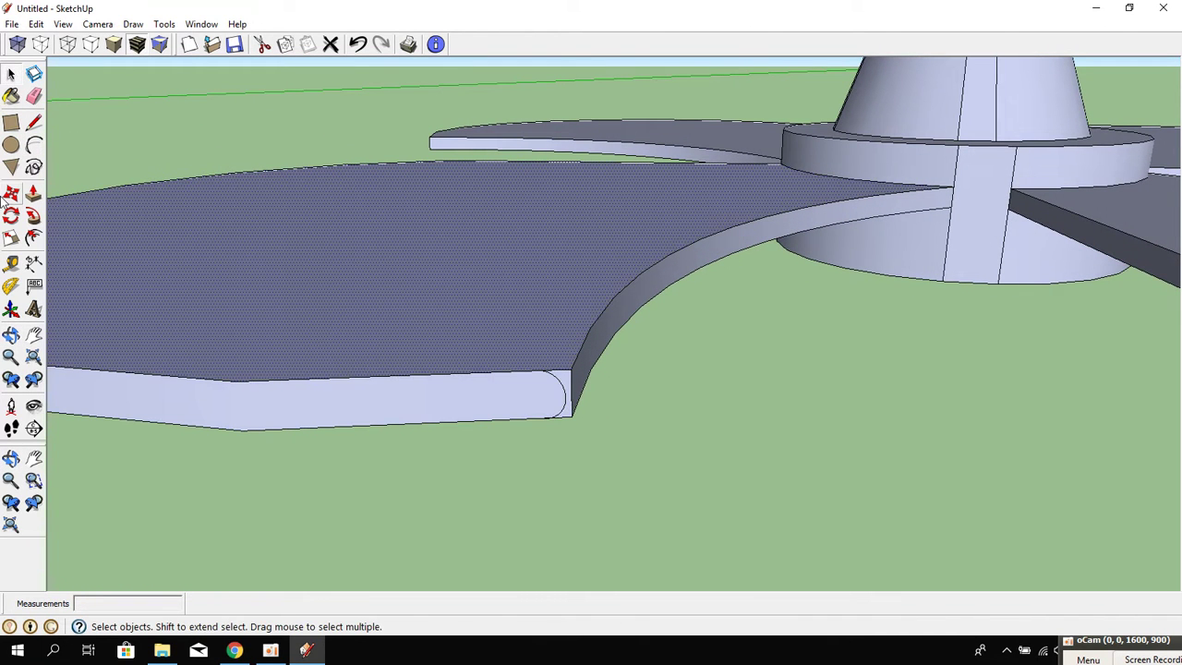
click(33, 192)
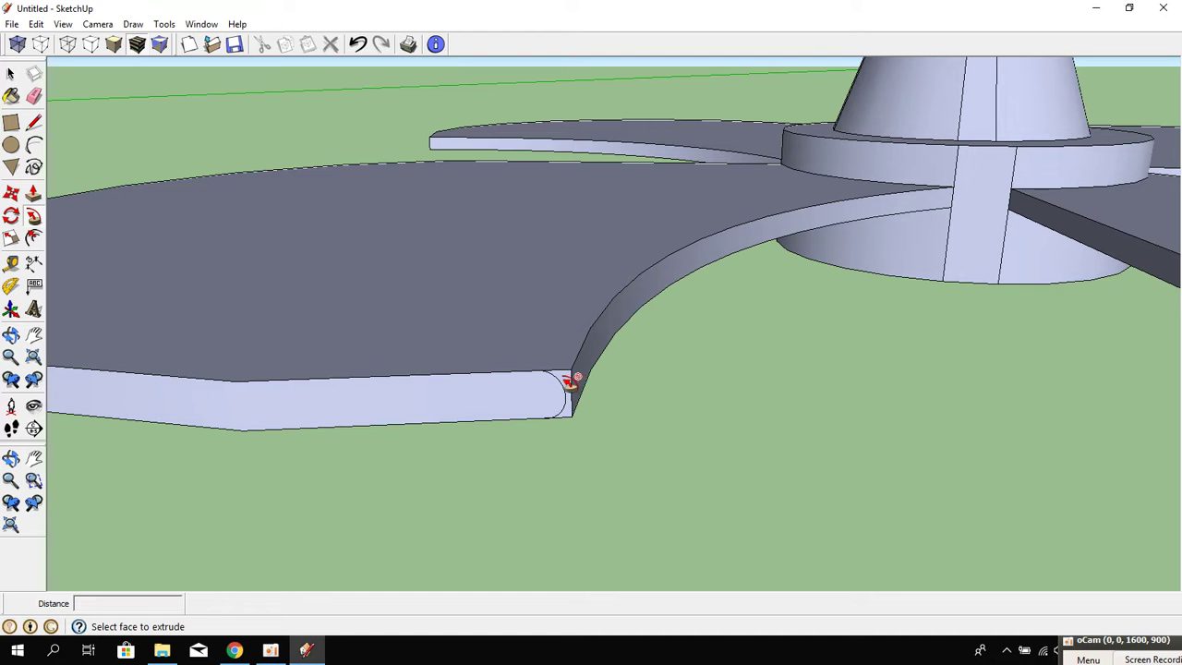
right_click(570, 380)
key(Escape)
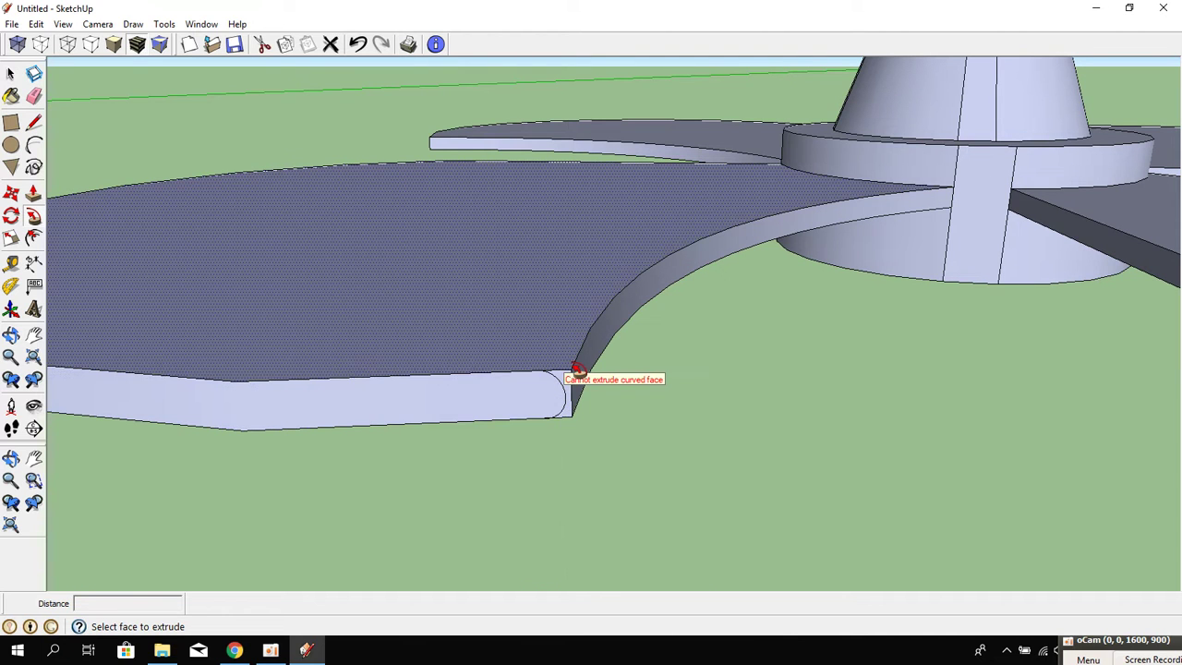
Select the entire connected propeller, blades and hub, and bring up its context menu.
scroll(532, 393, down, 3)
scroll(543, 387, down, 2)
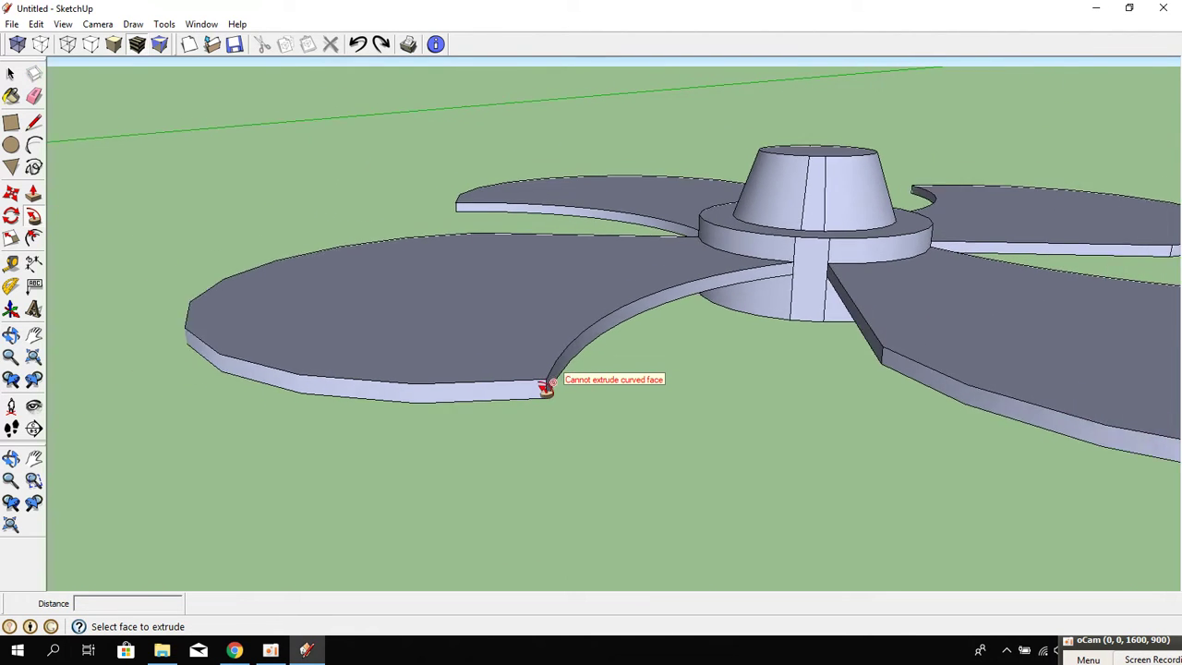
scroll(545, 388, down, 2)
click(10, 74)
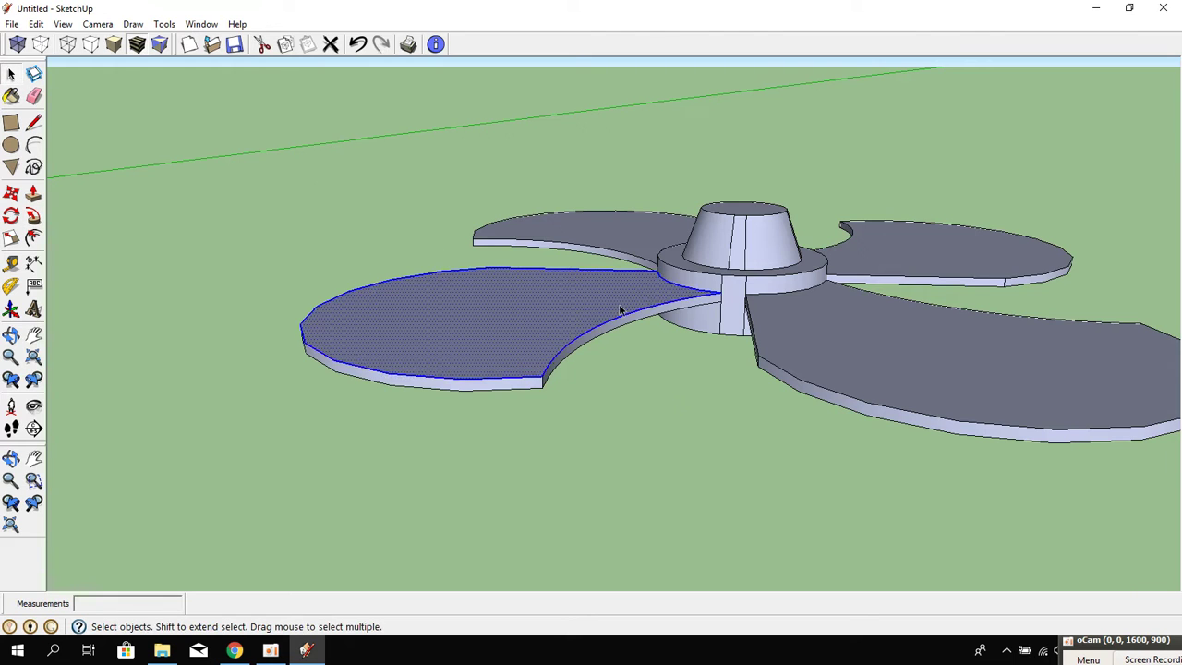
triple_click(623, 308)
right_click(620, 307)
Make the selected propeller into a single group.
click(684, 432)
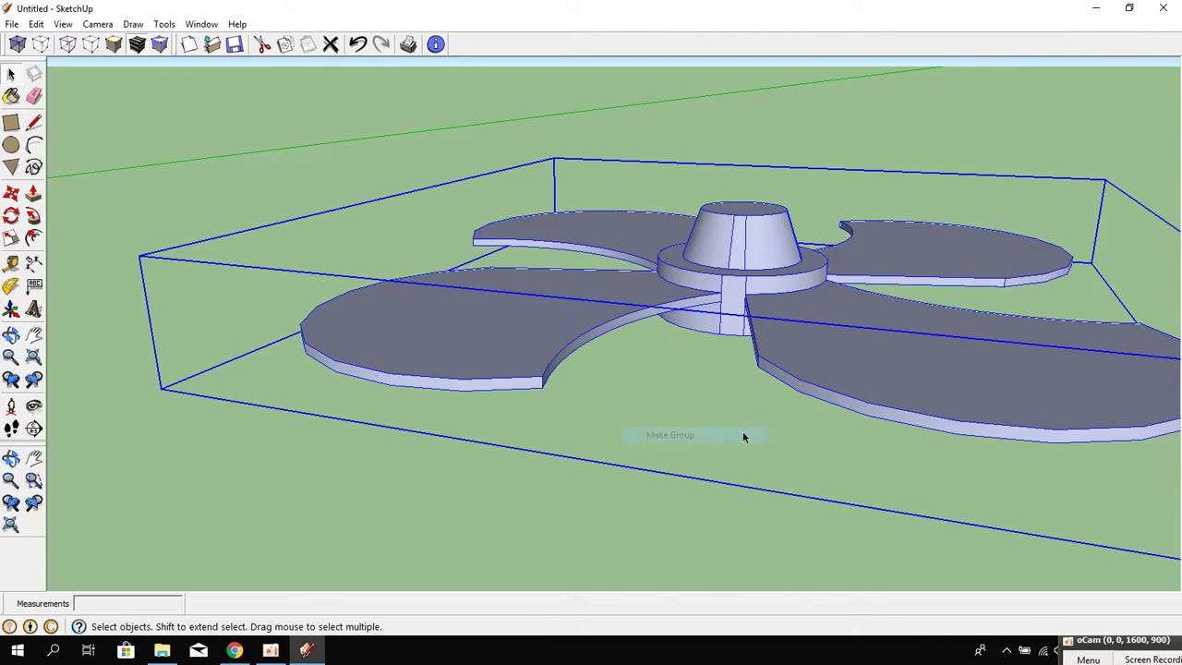
scroll(744, 437, down, 3)
mouse_move(810, 401)
middle_down()
mouse_move(820, 409)
mouse_move(502, 436)
mouse_move(781, 417)
mouse_move(698, 442)
middle_up()
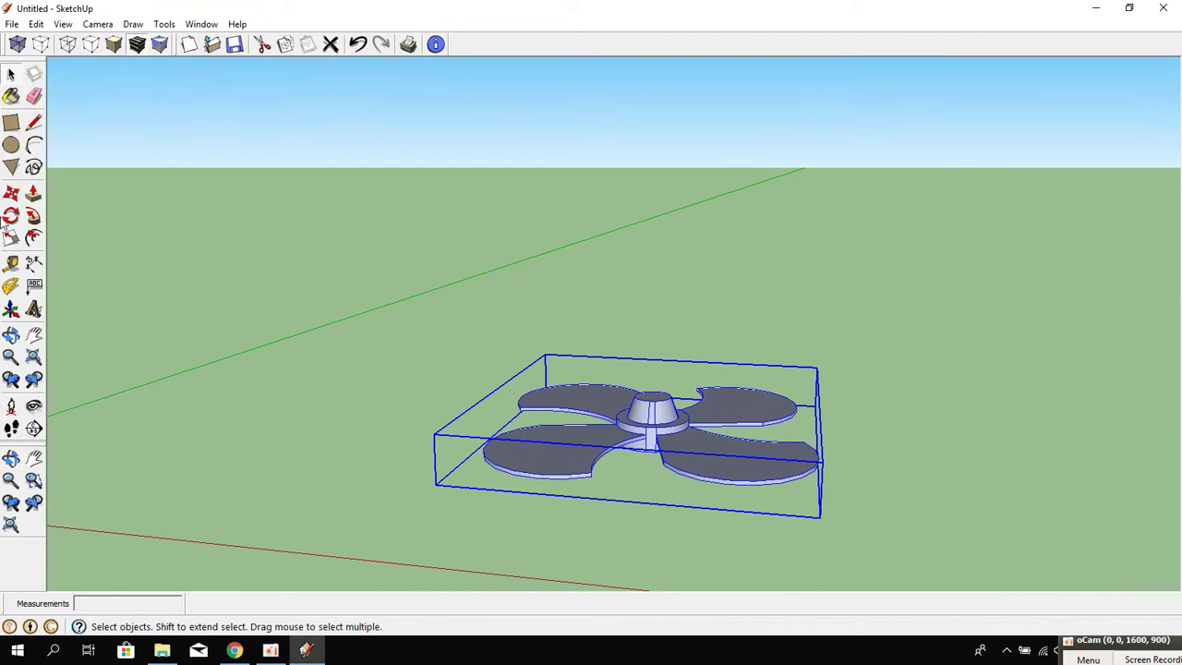
Rotate the fan group 90° so it stands upright with blades facing forward.
click(11, 193)
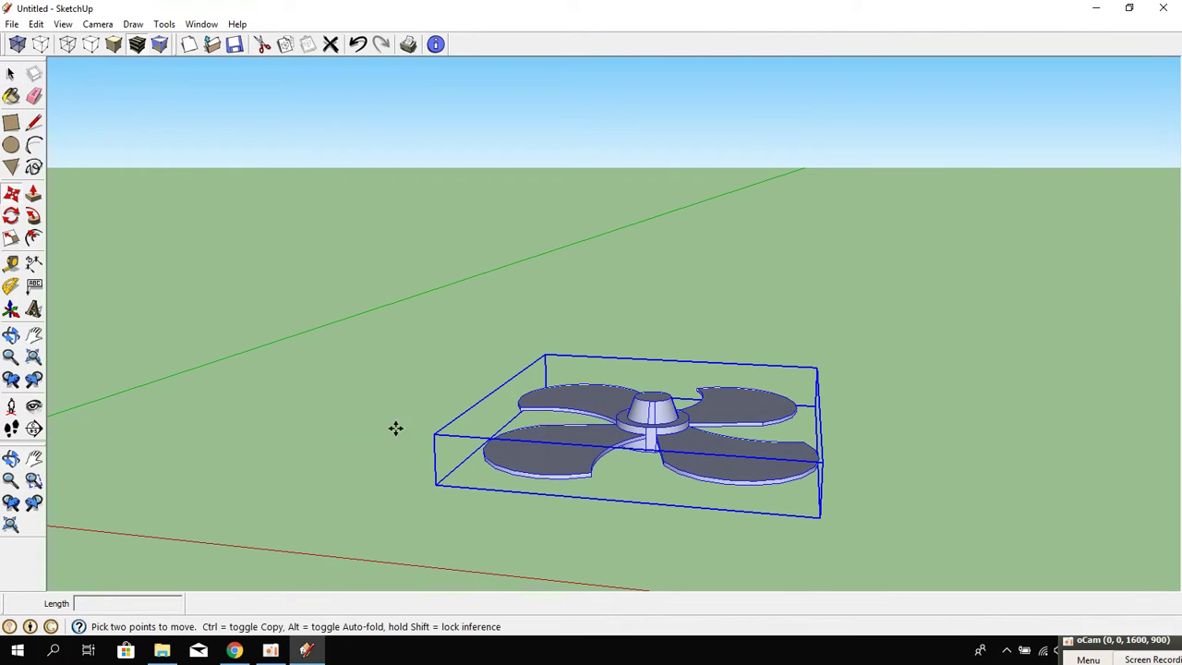
click(470, 462)
click(622, 391)
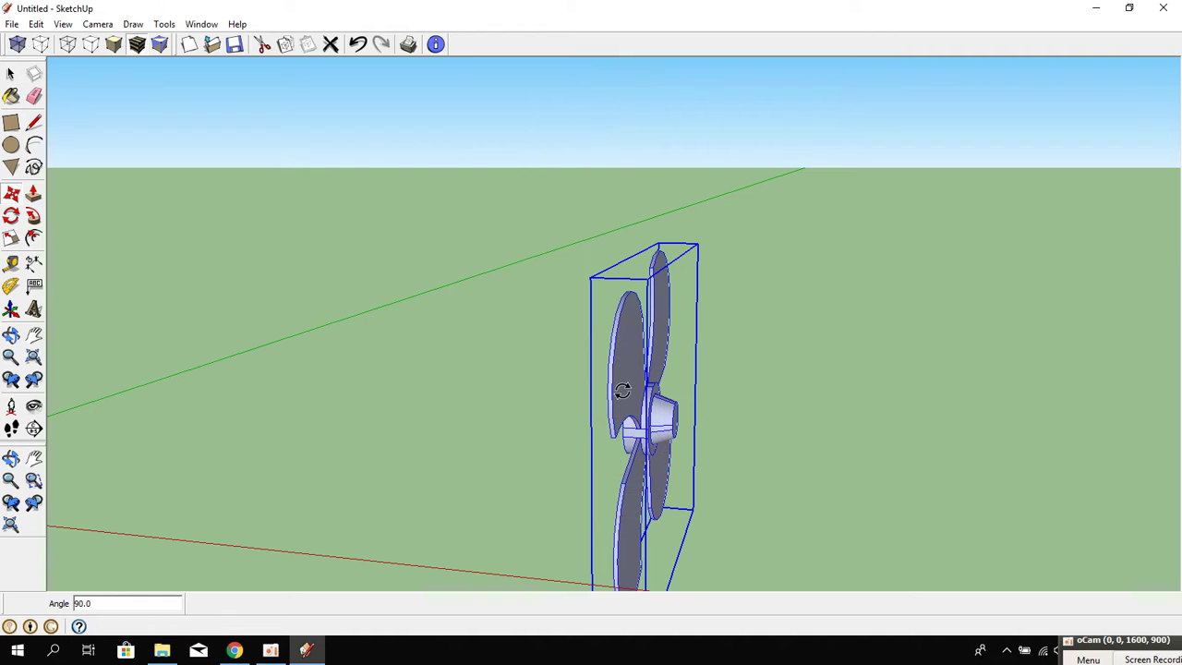
middle_drag(622, 391, 377, 432)
key(m)
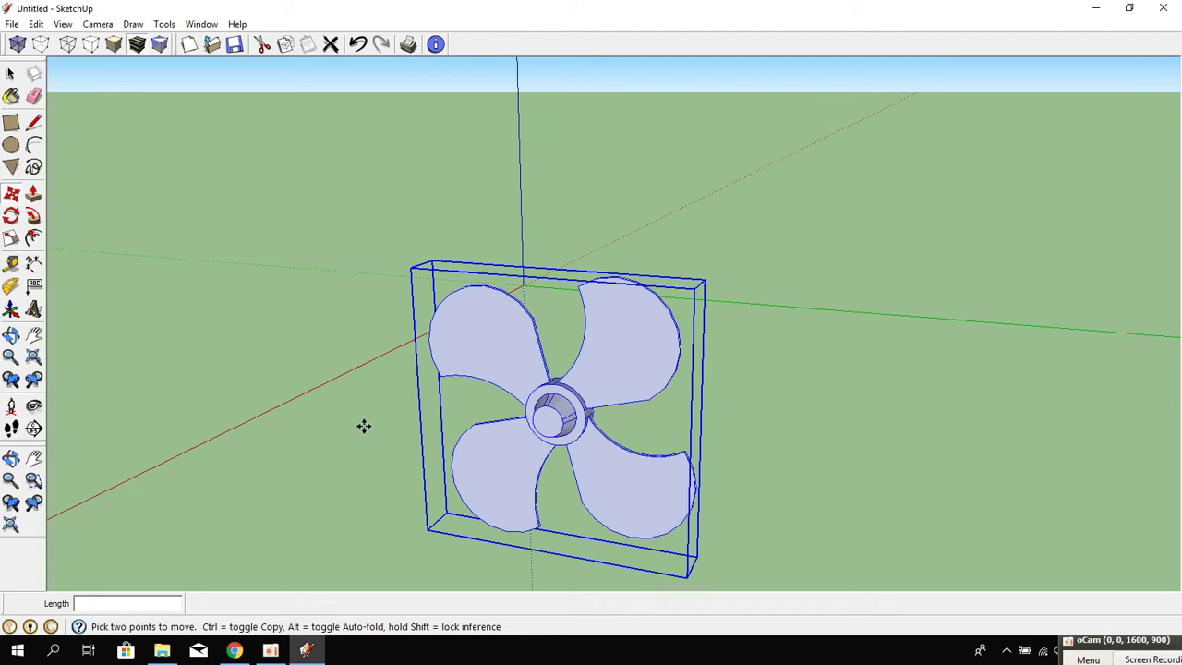
Draw a line across the hub bore's diameter.
mouse_move(372, 451)
middle_down()
mouse_move(378, 462)
mouse_move(507, 370)
mouse_move(397, 338)
mouse_move(423, 406)
mouse_move(444, 409)
mouse_move(330, 394)
middle_up()
scroll(403, 382, up, 3)
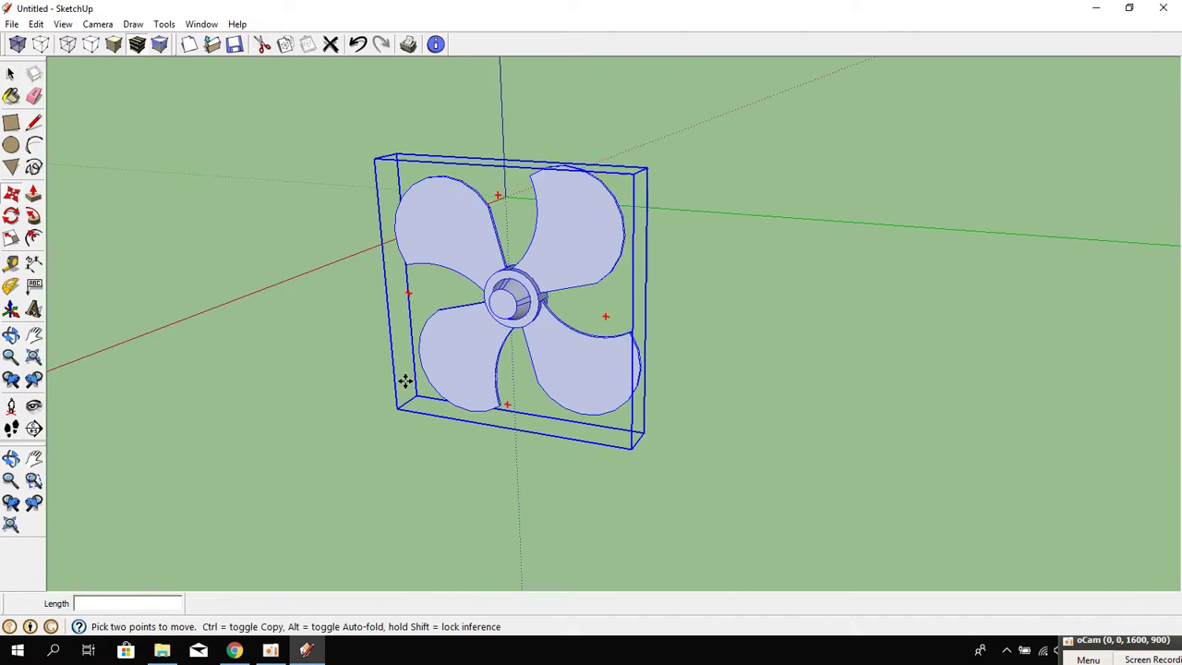
scroll(404, 382, up, 3)
click(11, 145)
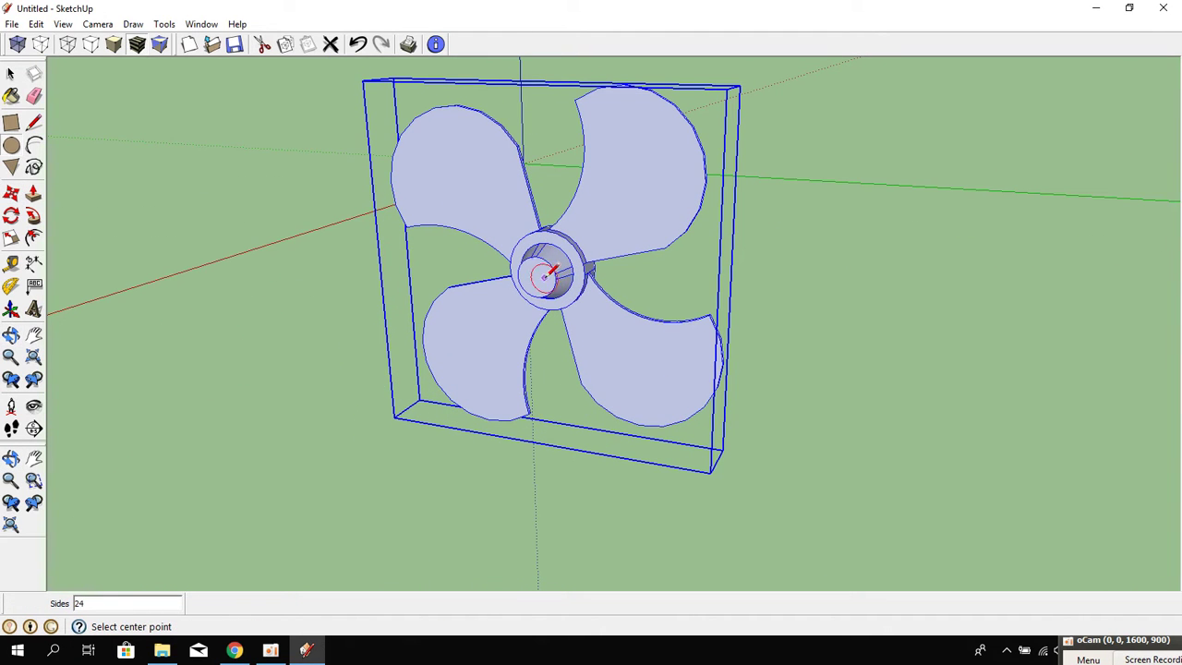
mouse_move(578, 270)
middle_down()
mouse_move(216, 301)
mouse_move(286, 301)
middle_up()
scroll(601, 274, up, 2)
mouse_move(601, 274)
middle_down()
mouse_move(756, 333)
mouse_move(462, 272)
mouse_move(655, 378)
middle_up()
click(32, 123)
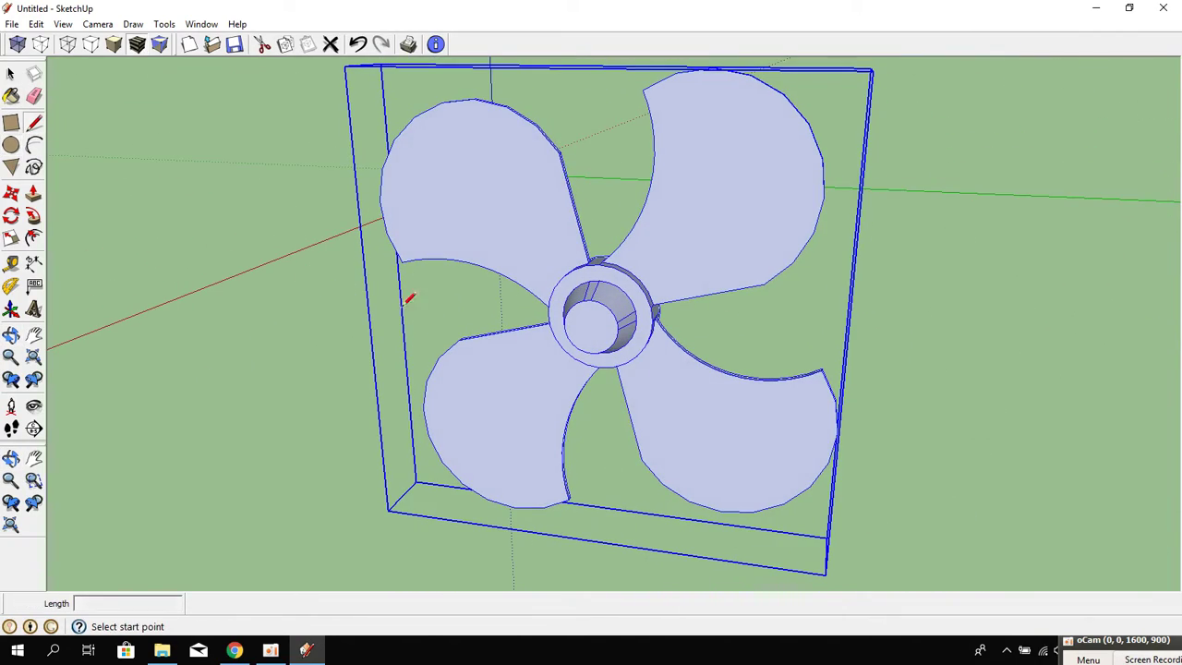
scroll(602, 290, up, 3)
scroll(610, 293, up, 2)
click(609, 296)
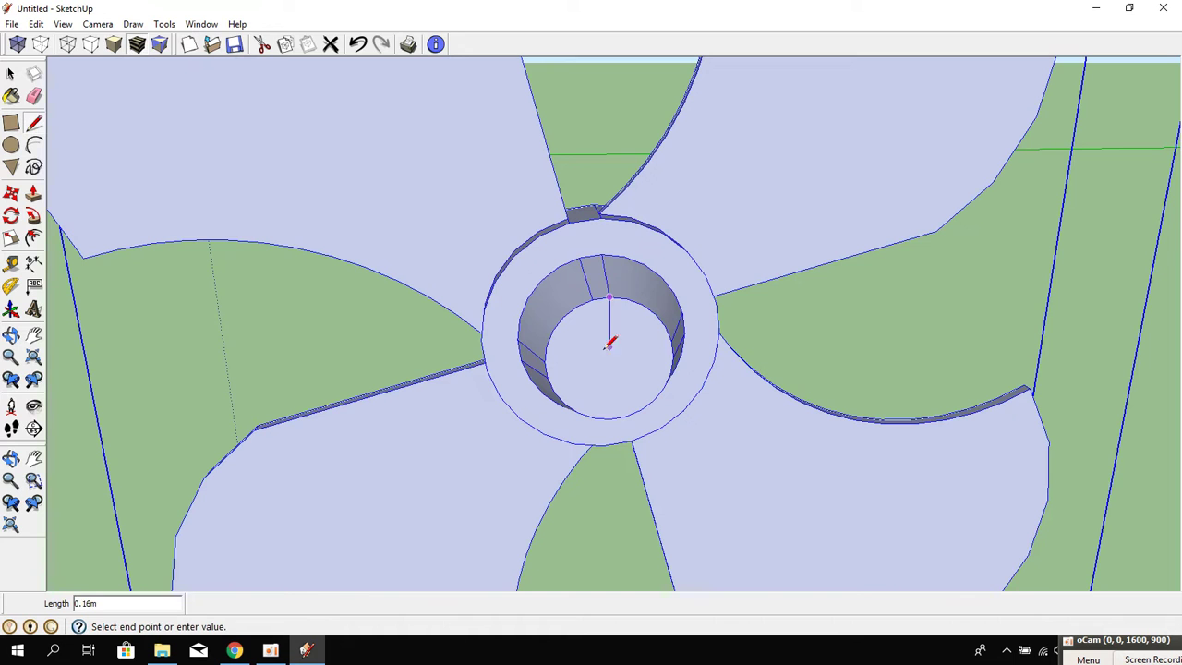
click(609, 417)
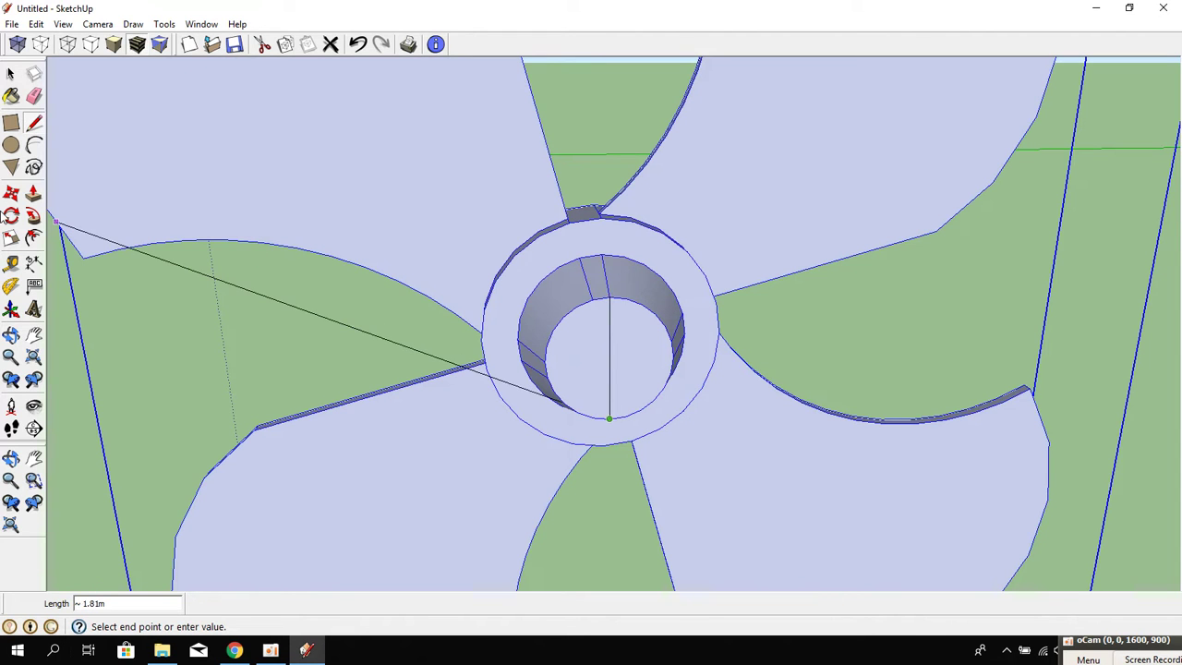
Draw a large circle of about 2.15m radius from the hub centre, enclosing the blades.
click(12, 146)
scroll(708, 528, down, 1)
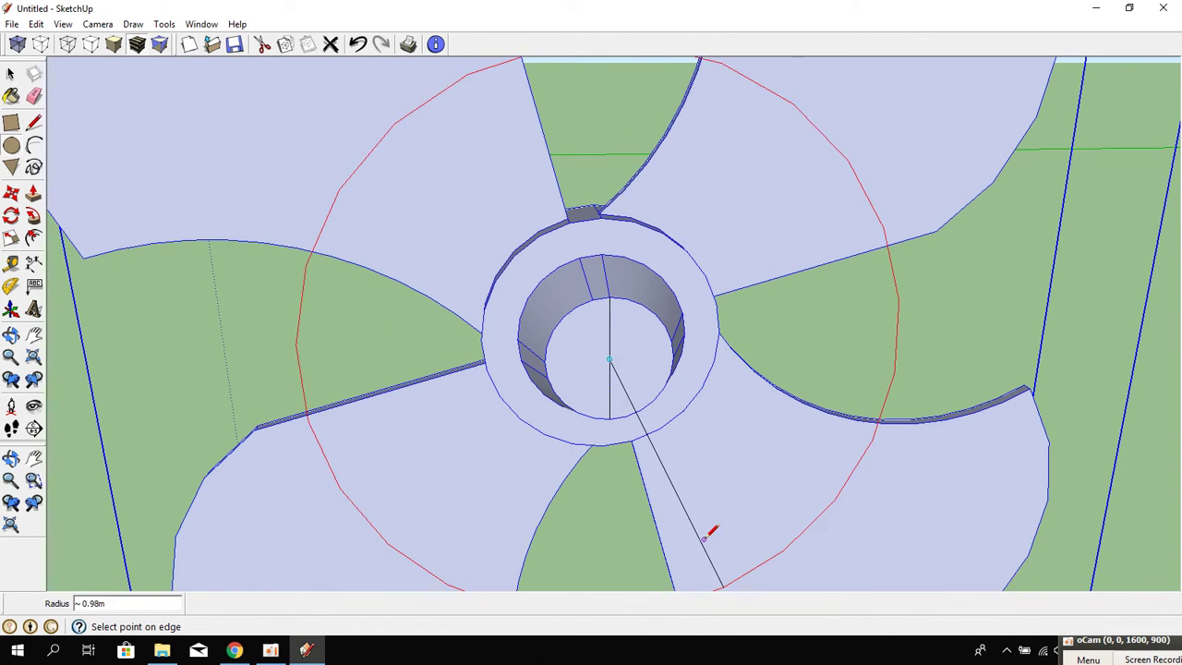
scroll(708, 518, down, 4)
mouse_move(707, 507)
middle_down()
mouse_move(567, 481)
mouse_move(490, 386)
mouse_move(554, 501)
mouse_move(493, 333)
middle_up()
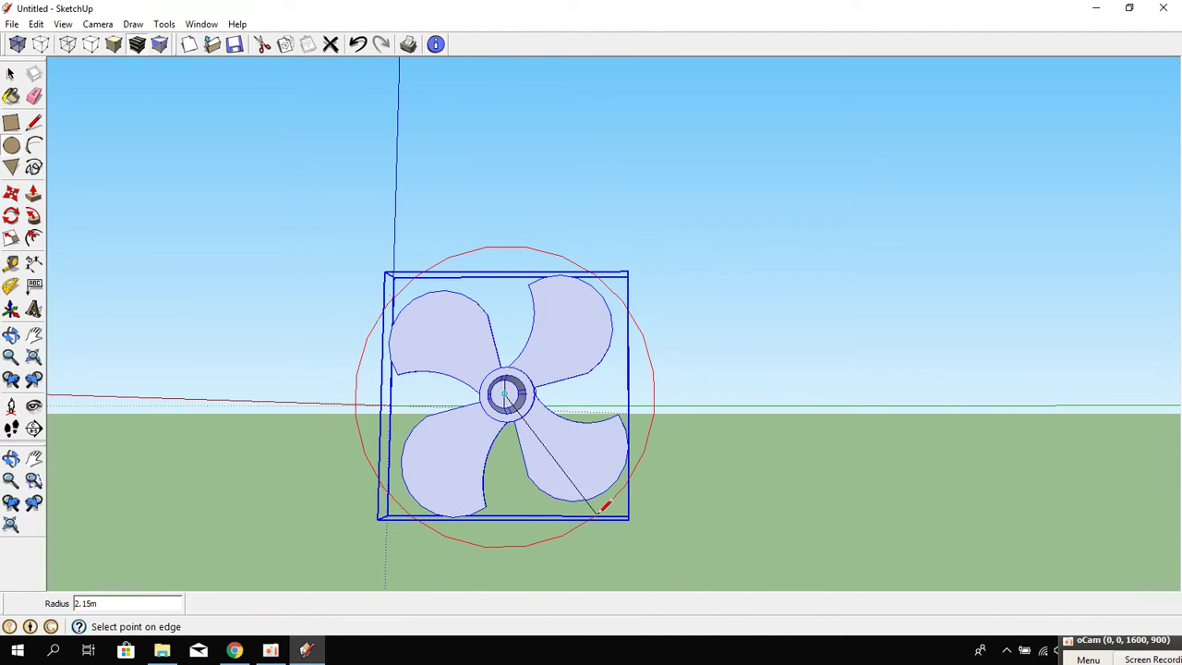
click(605, 505)
mouse_move(605, 506)
middle_down()
mouse_move(478, 415)
mouse_move(608, 440)
middle_up()
scroll(515, 409, up, 3)
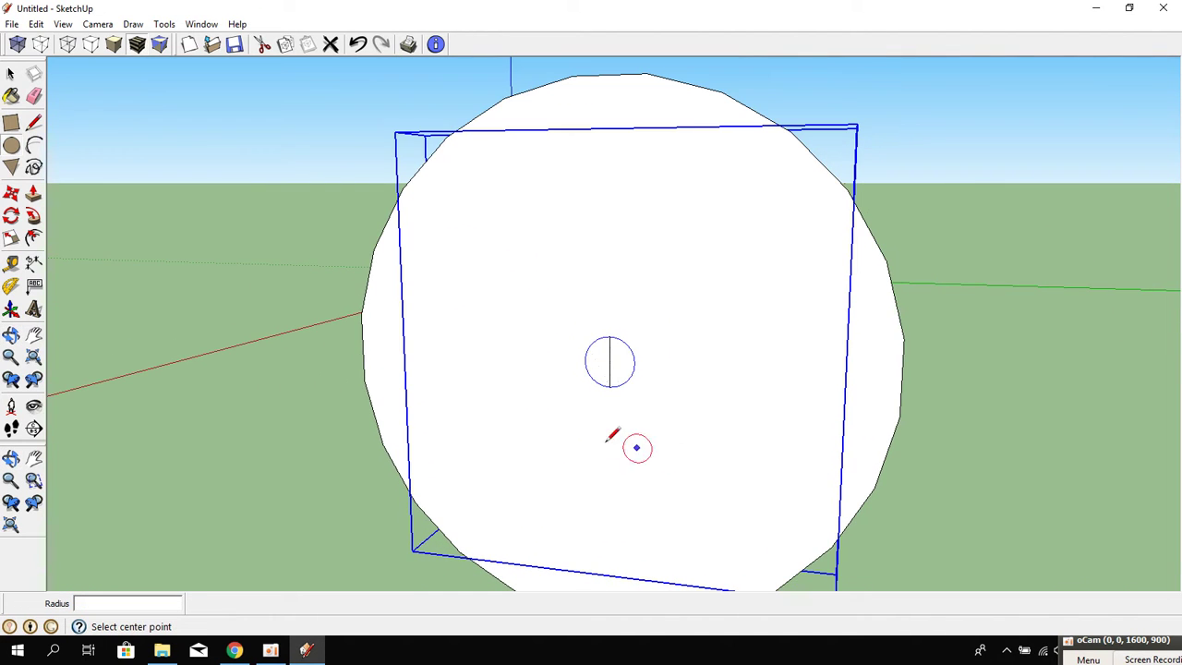
Offset the big circle outward into a ring and erase the inner disc face.
click(35, 239)
click(830, 483)
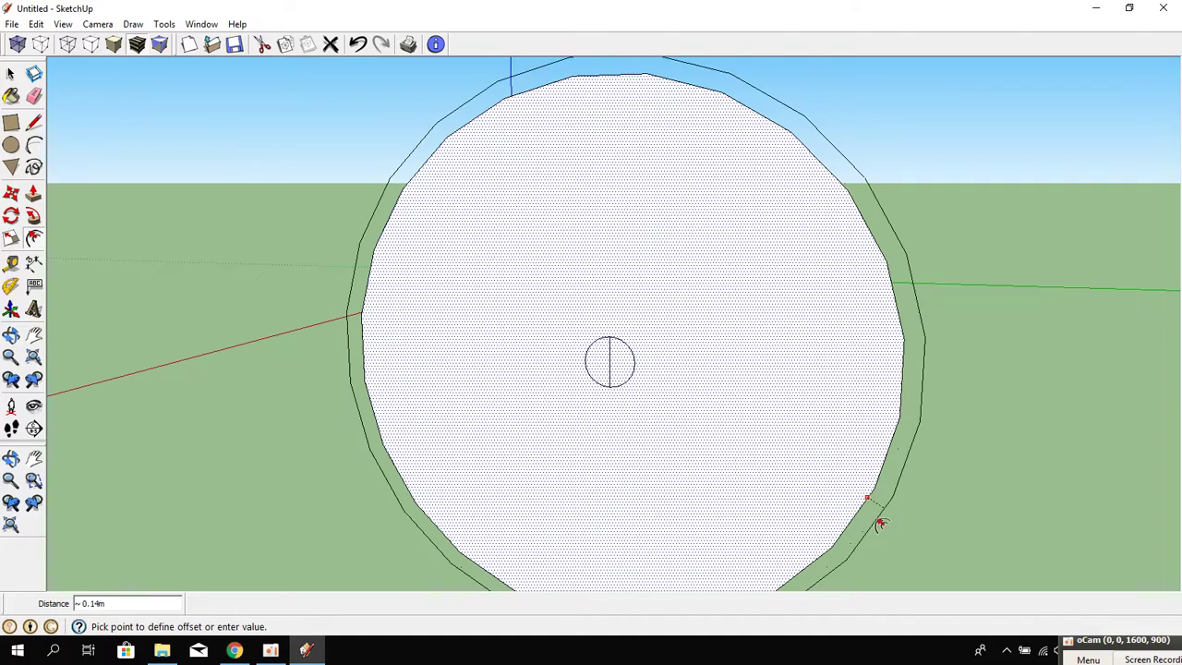
click(909, 525)
mouse_move(909, 524)
middle_down()
mouse_move(342, 478)
mouse_move(491, 415)
mouse_move(459, 486)
middle_up()
click(464, 264)
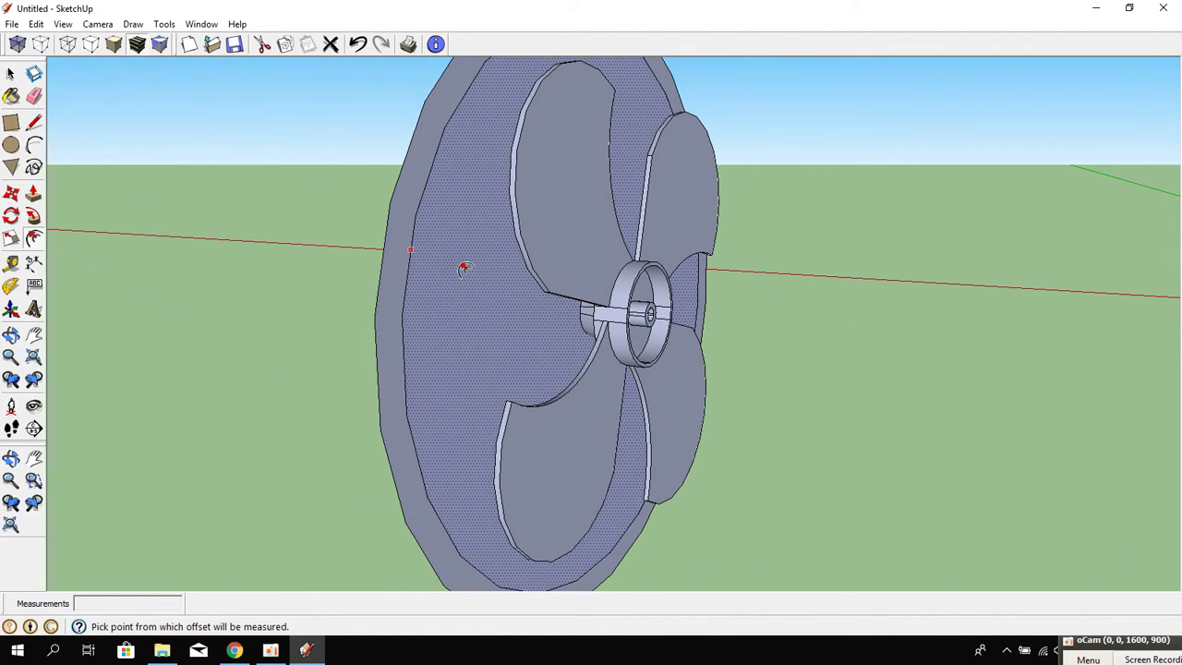
right_click(462, 263)
click(516, 290)
Push/Pull the ring into a deep cylindrical shroud, adjusting the extrusion to 0.21m.
mouse_move(478, 344)
middle_down()
mouse_move(943, 385)
mouse_move(319, 396)
mouse_move(176, 327)
middle_up()
click(33, 193)
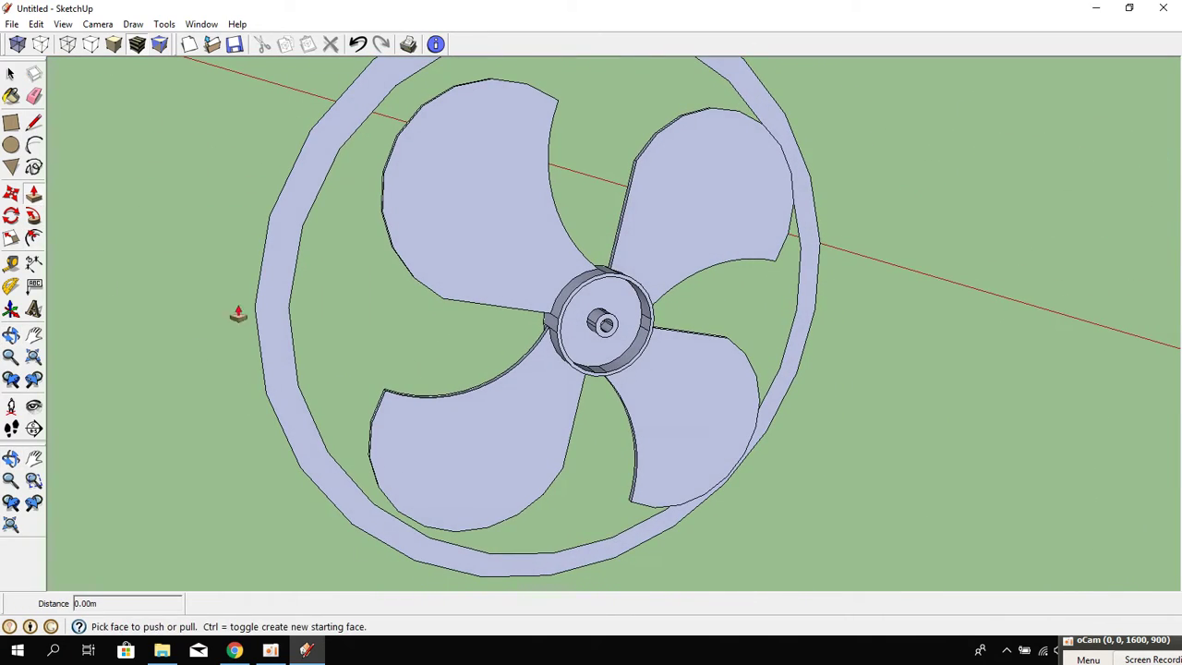
click(274, 338)
mouse_move(336, 385)
middle_down()
mouse_move(337, 421)
mouse_move(692, 475)
mouse_move(671, 464)
mouse_move(763, 449)
middle_up()
click(748, 458)
click(749, 457)
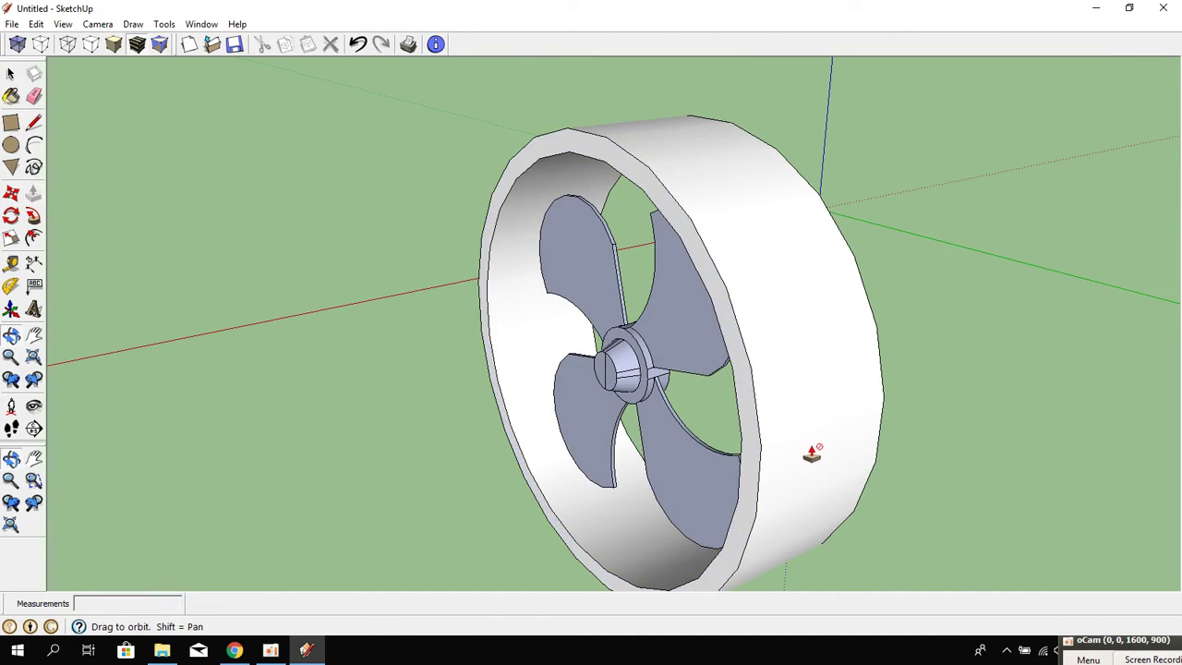
middle_drag(810, 416, 378, 438)
click(500, 482)
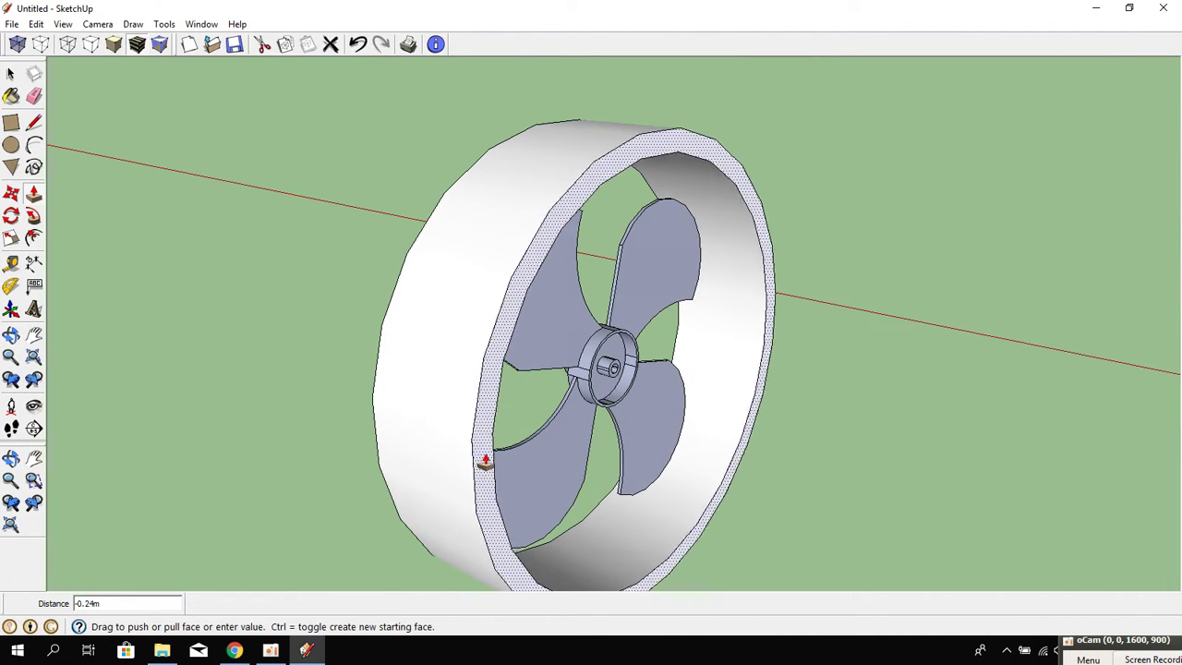
mouse_move(485, 430)
middle_down()
mouse_move(607, 486)
mouse_move(763, 430)
middle_up()
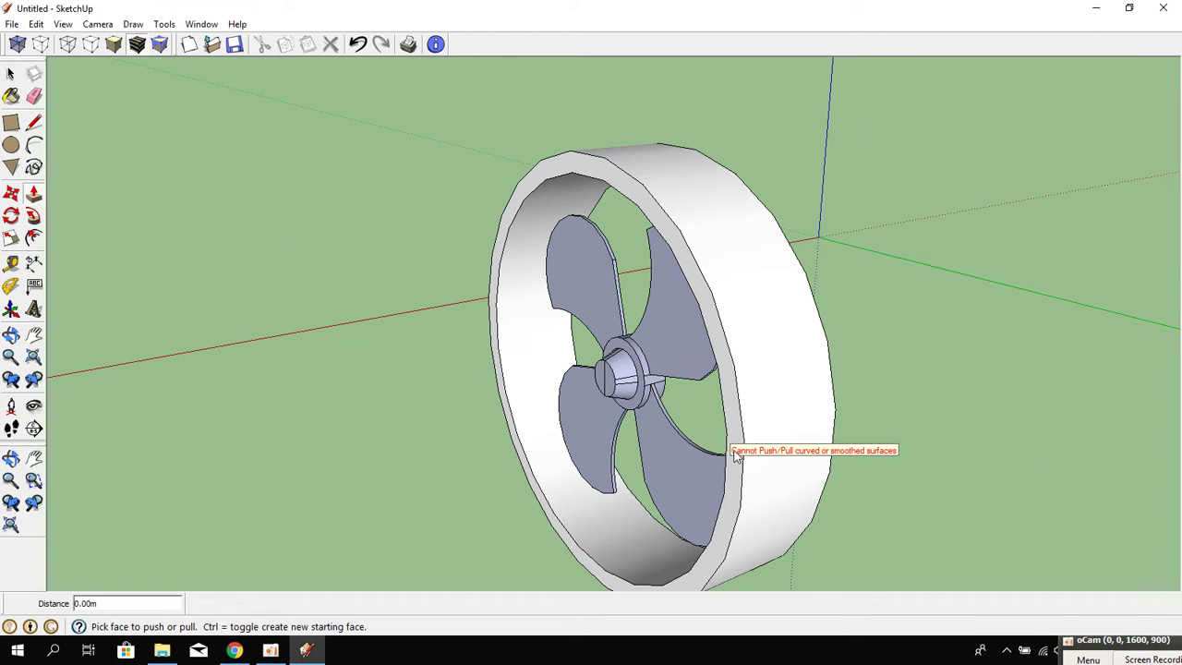
click(736, 464)
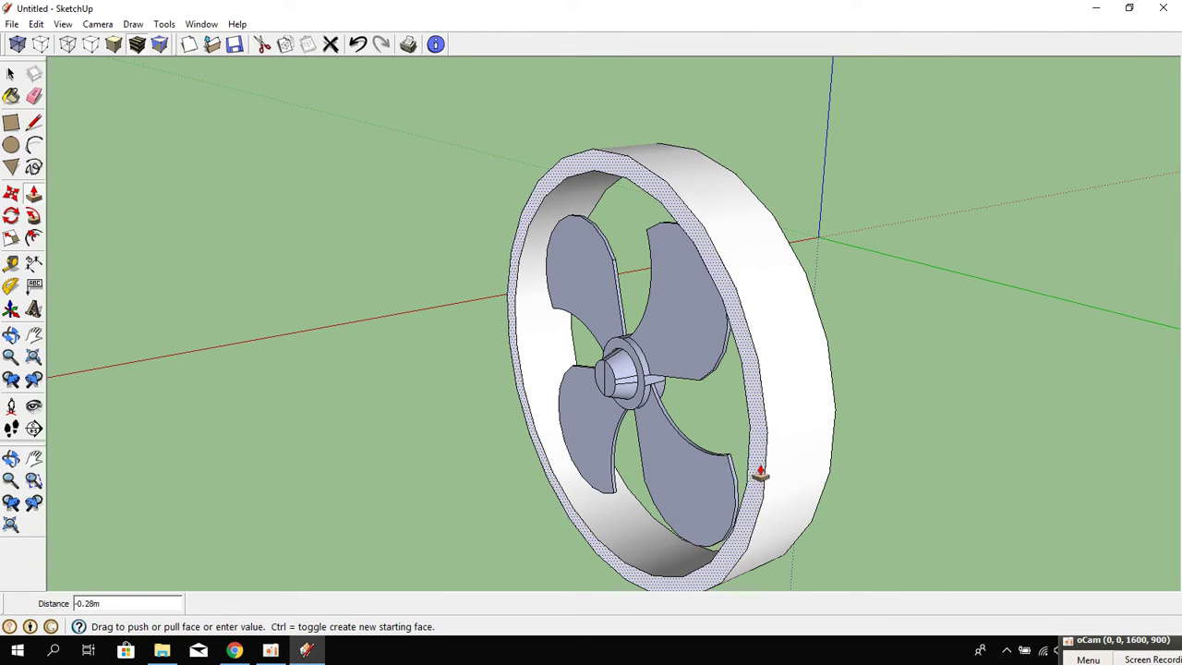
click(611, 383)
click(745, 408)
click(705, 430)
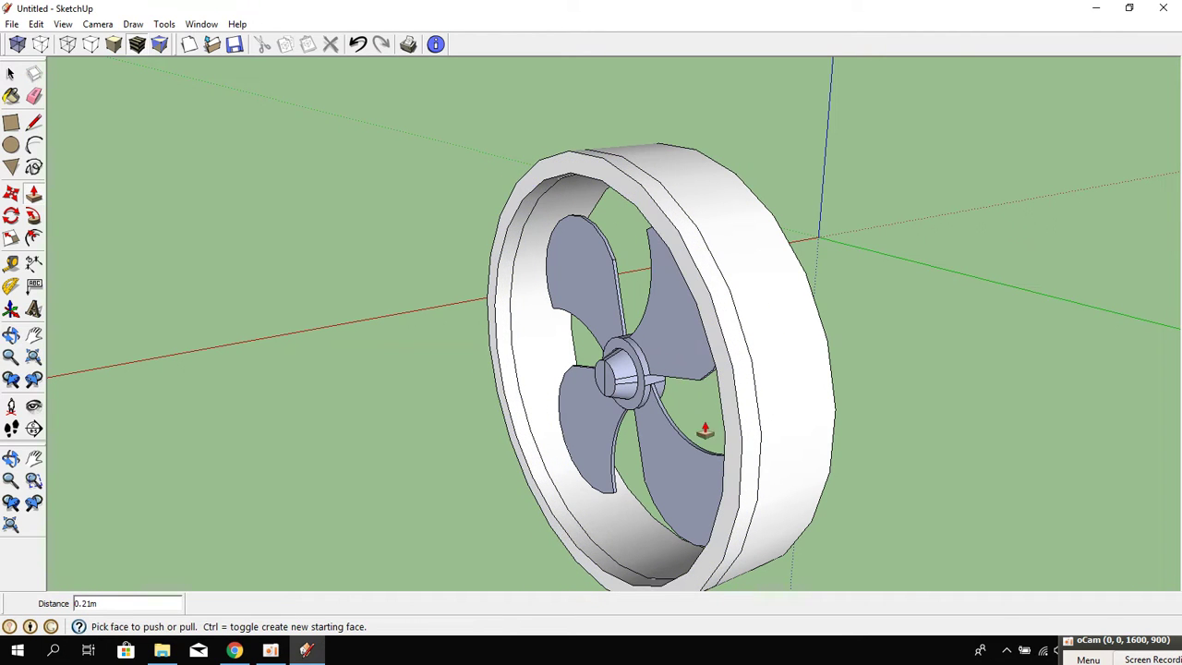
click(33, 238)
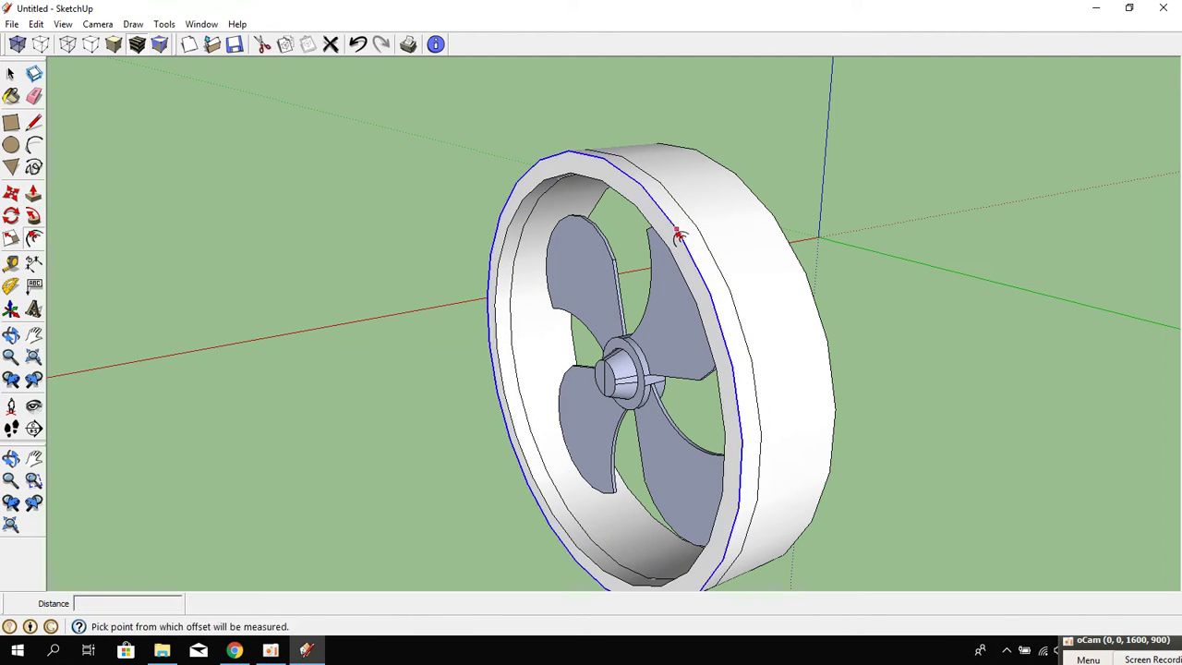
Scale the shroud's ring face very slightly from a corner grip.
click(11, 240)
click(11, 240)
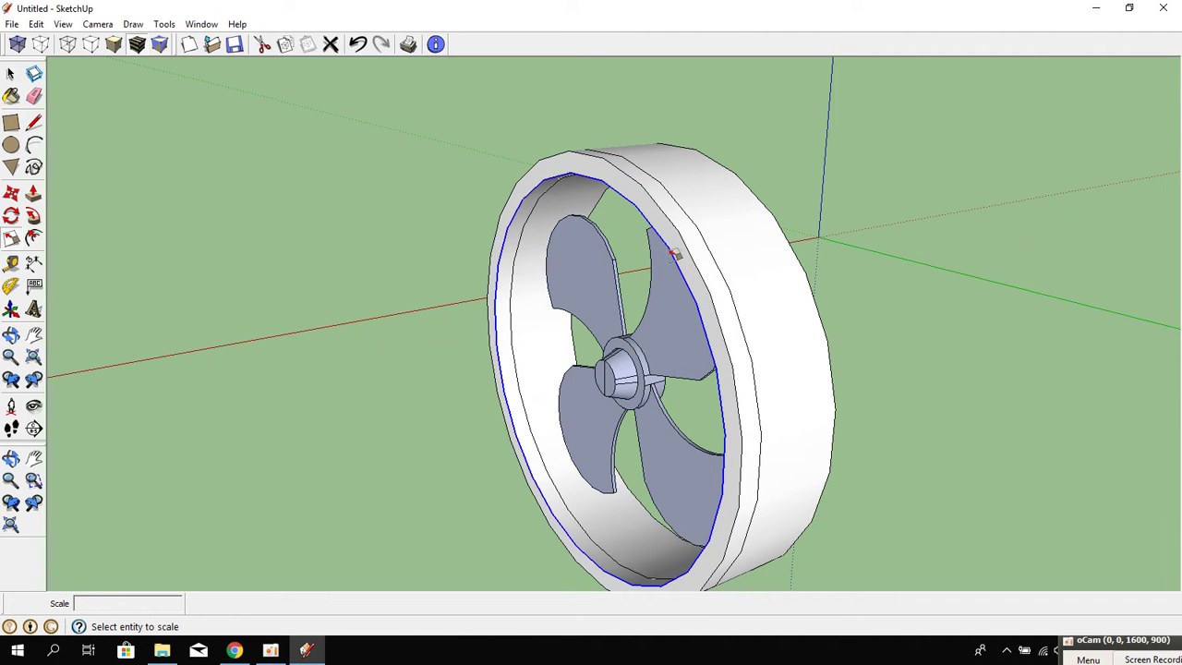
right_click(689, 267)
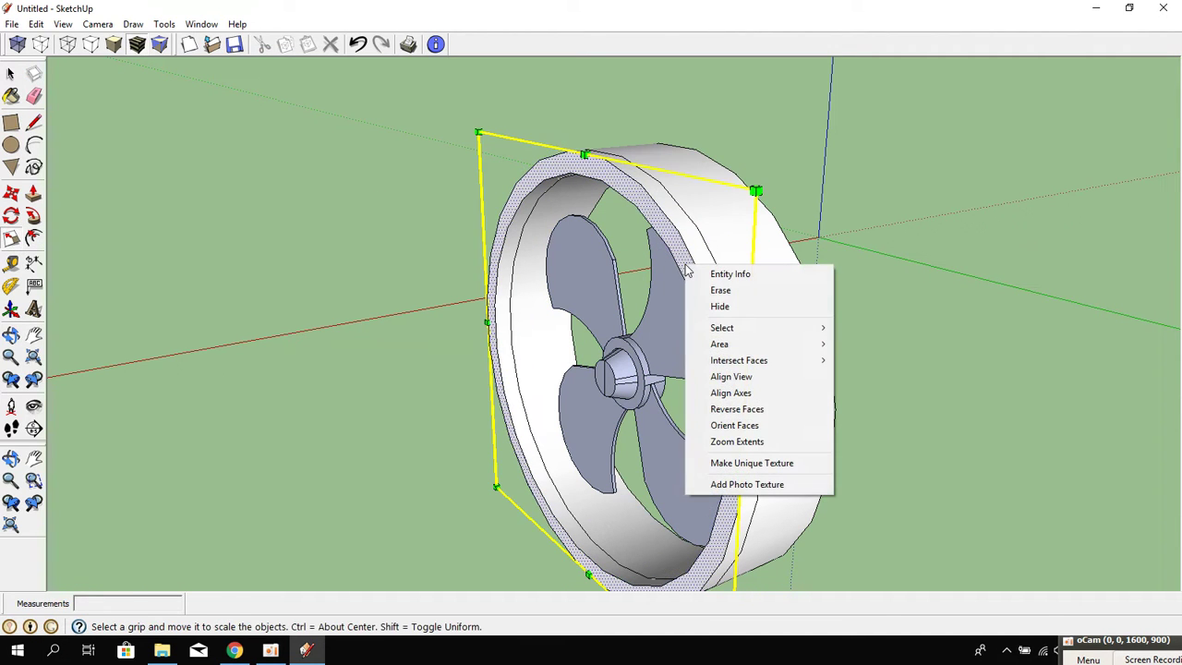
click(755, 191)
click(756, 191)
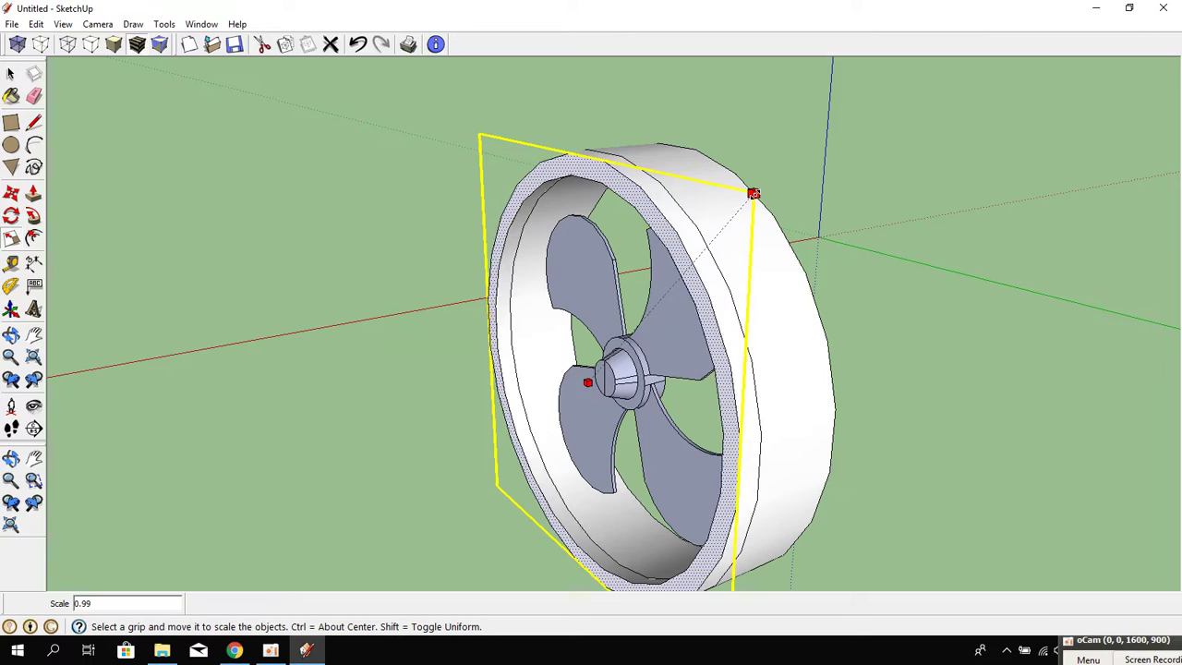
middle_drag(748, 198, 569, 362)
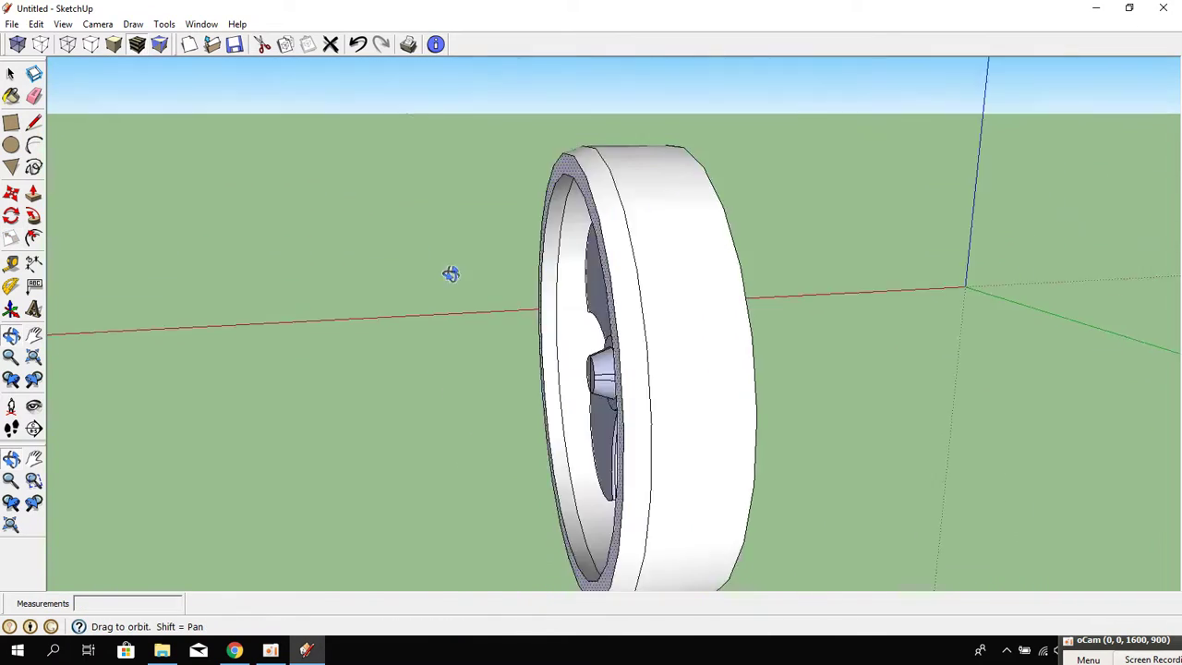
scroll(570, 362, up, 3)
Scale the shroud's inner circular edge up by 1.06.
click(11, 76)
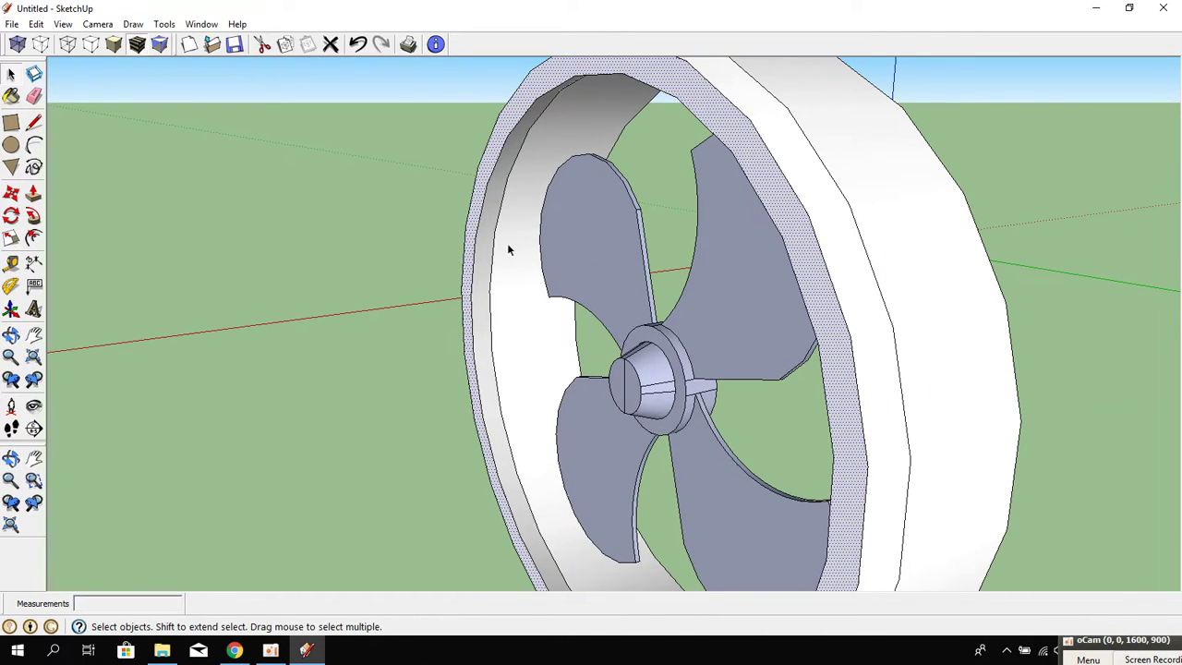
click(474, 259)
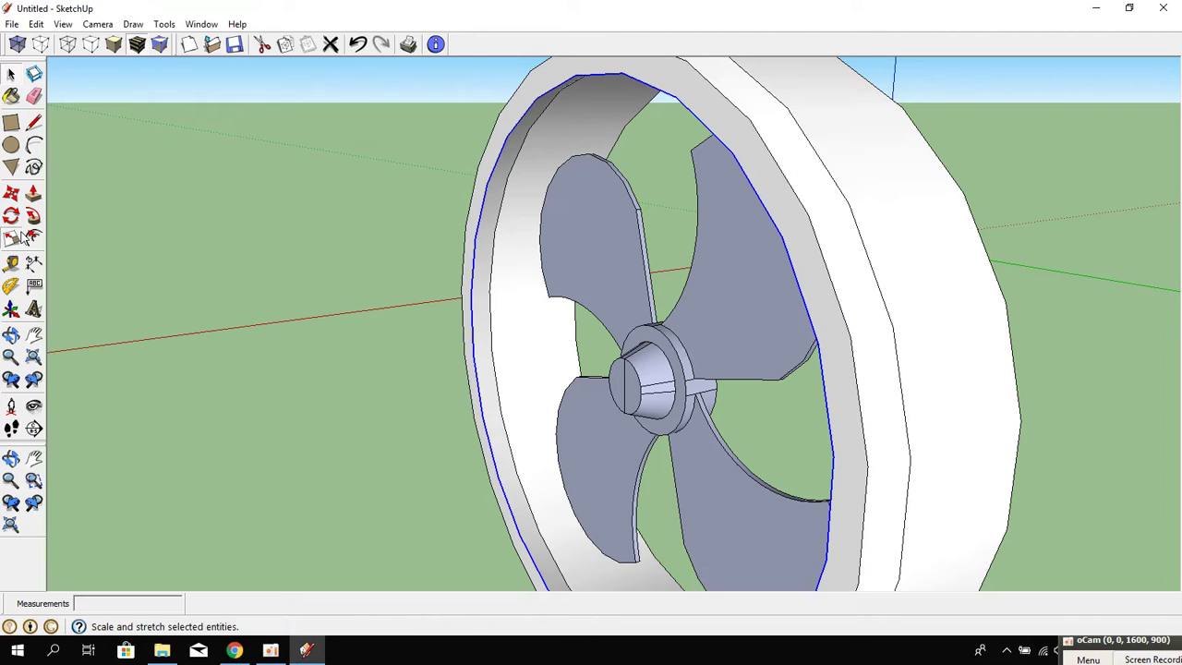
click(11, 238)
middle_drag(66, 261, 498, 307)
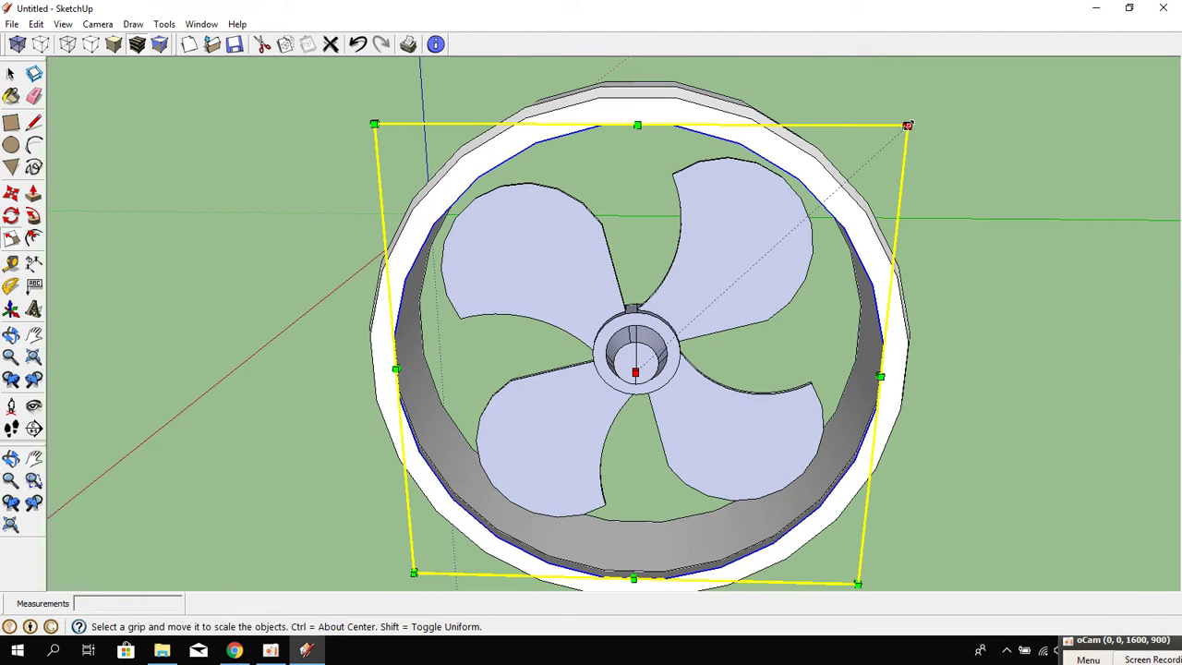
drag(908, 125, 923, 109)
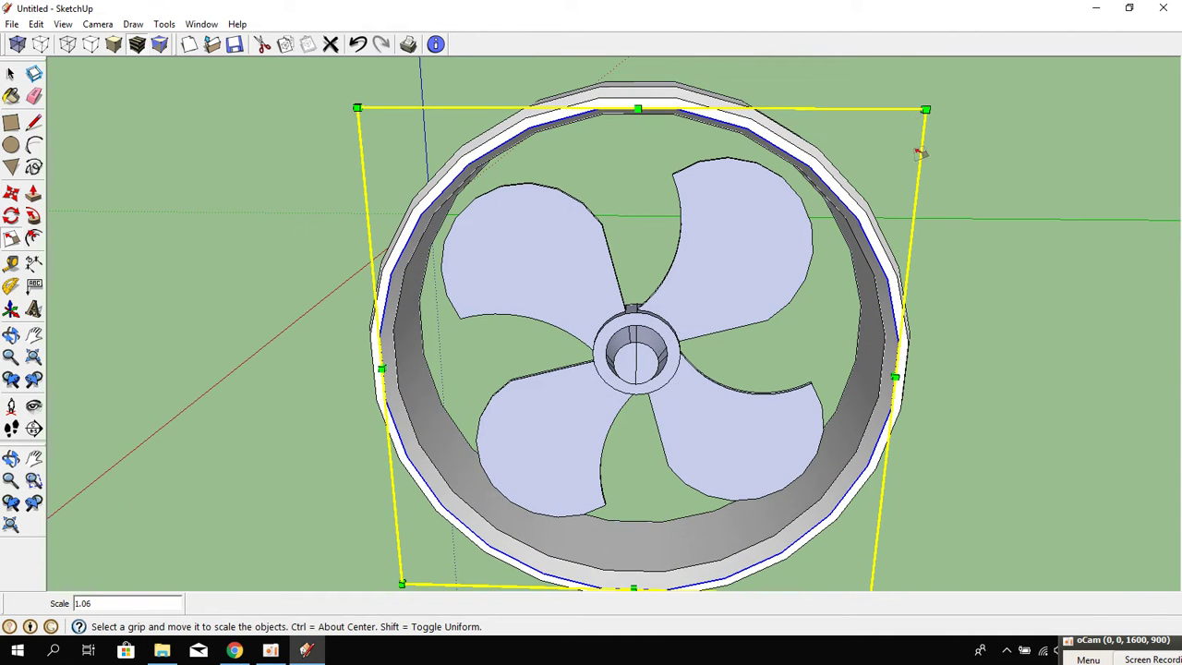
mouse_move(921, 153)
middle_down()
mouse_move(591, 417)
mouse_move(435, 177)
mouse_move(377, 123)
mouse_move(677, 409)
mouse_move(340, 305)
middle_up()
Finish scaling, clear the selection and orbit to face the hub.
key(space)
click(192, 146)
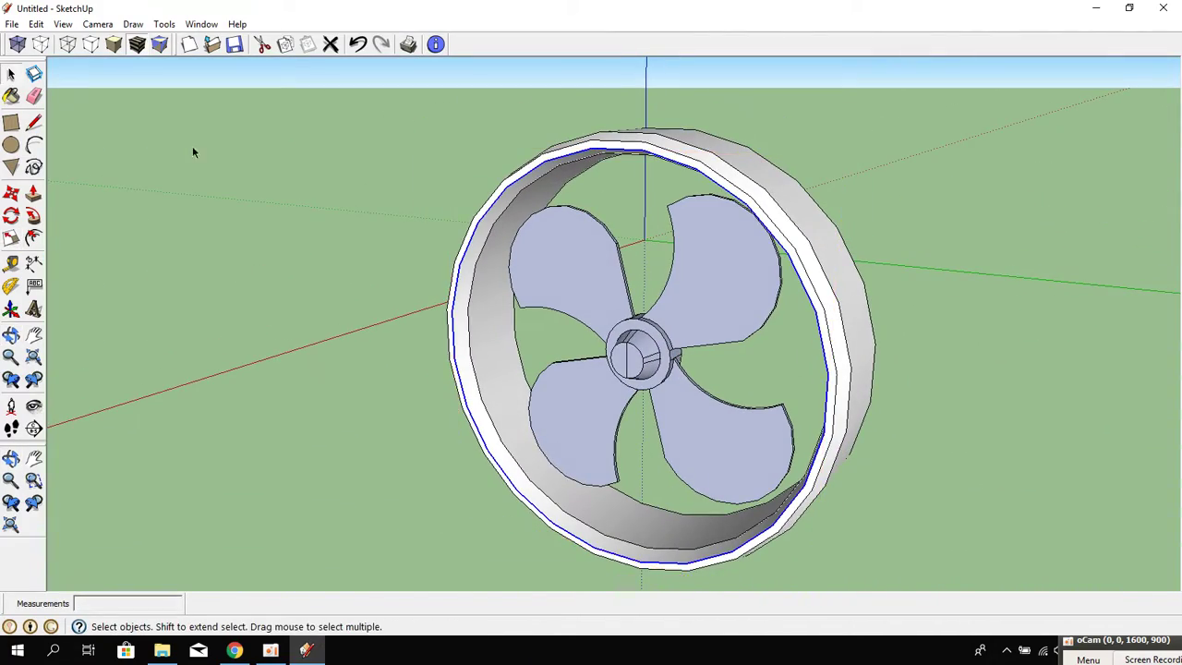
mouse_move(641, 414)
middle_down()
mouse_move(335, 369)
mouse_move(546, 419)
mouse_move(343, 438)
mouse_move(267, 391)
middle_up()
scroll(567, 360, up, 3)
scroll(536, 388, up, 2)
middle_drag(536, 389, 480, 459)
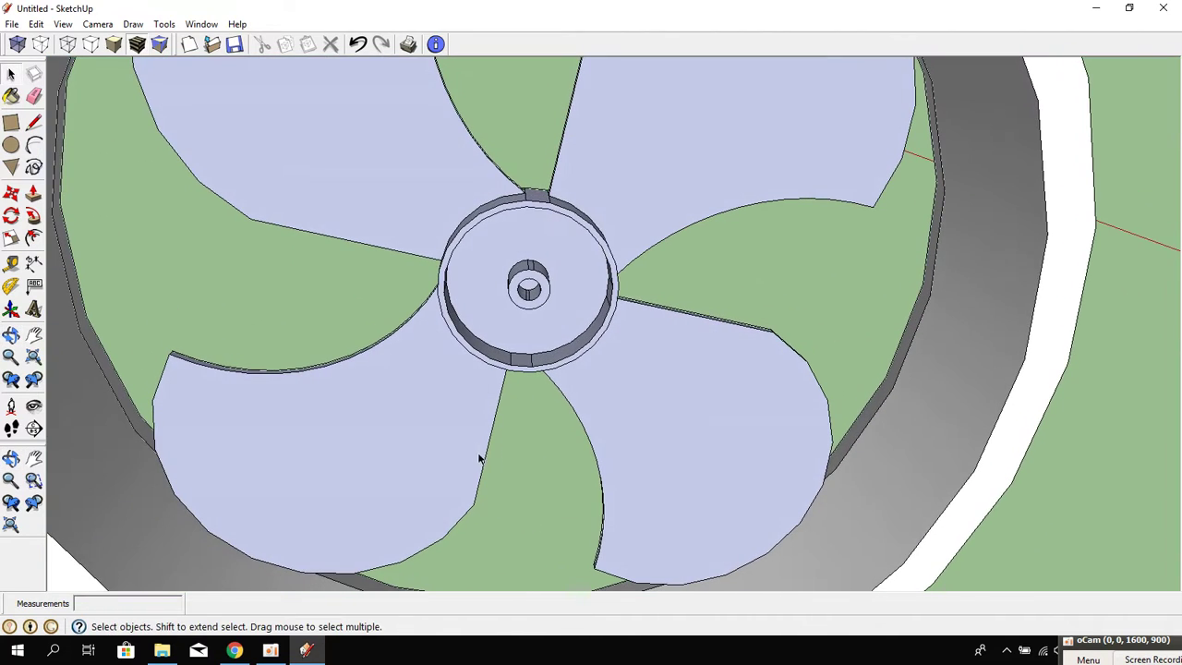
Zoom close into the hub bore, starting and cancelling a line and a circle there.
click(33, 122)
scroll(480, 256, up, 2)
scroll(554, 277, up, 1)
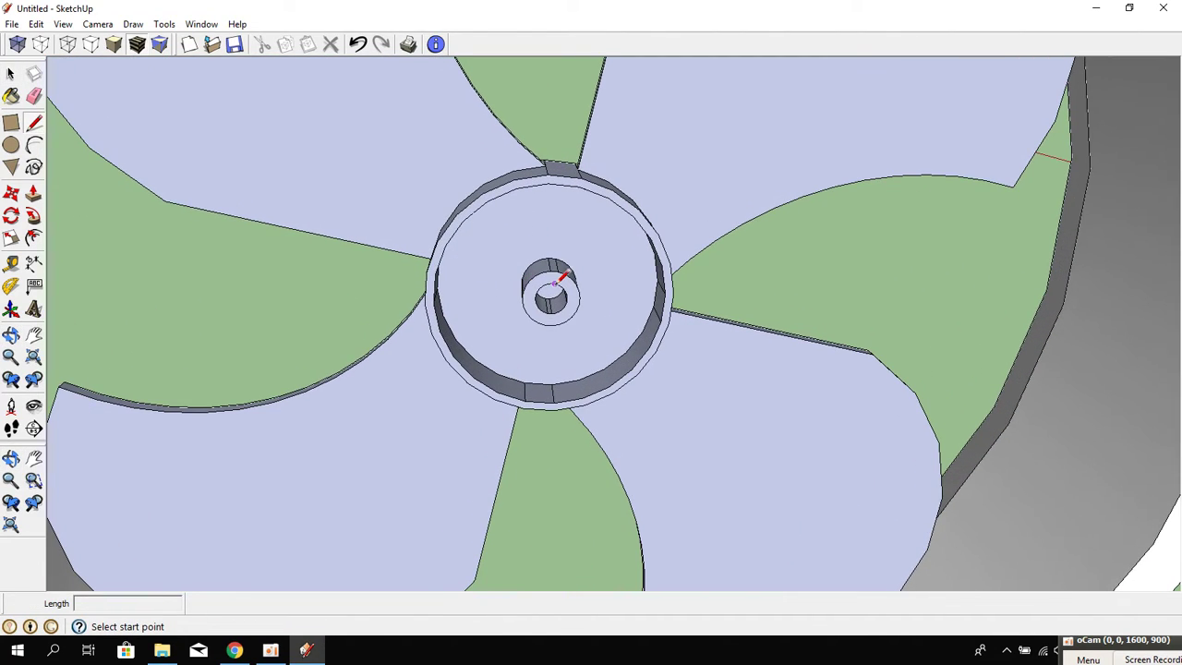
click(550, 283)
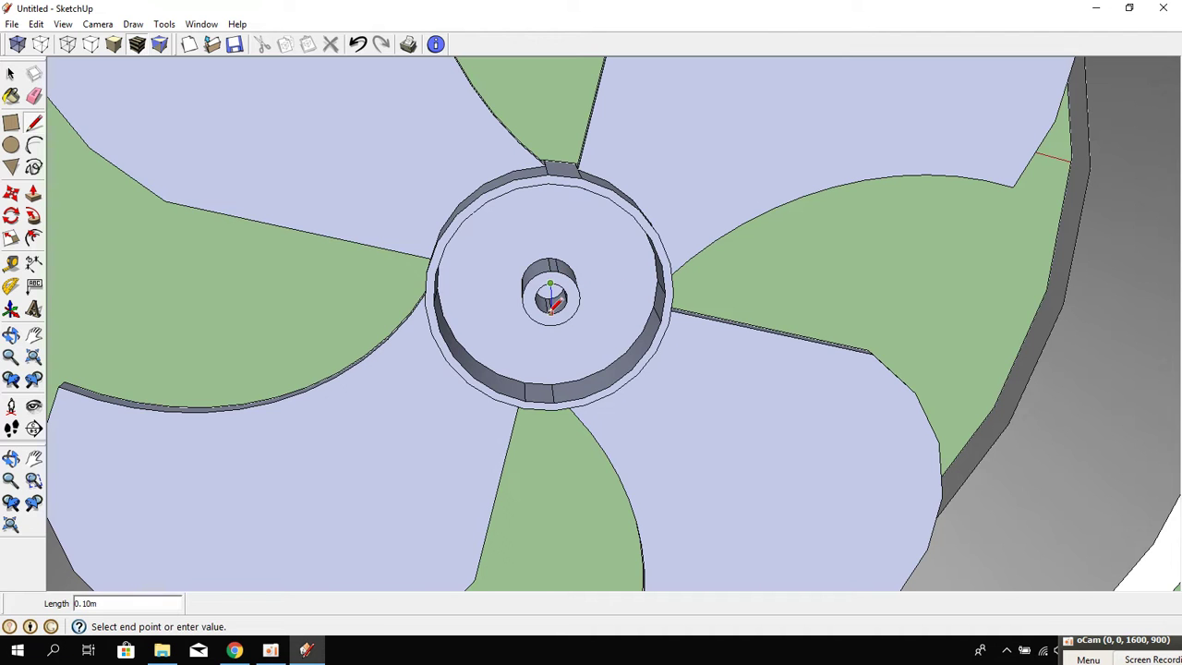
scroll(521, 298, up, 2)
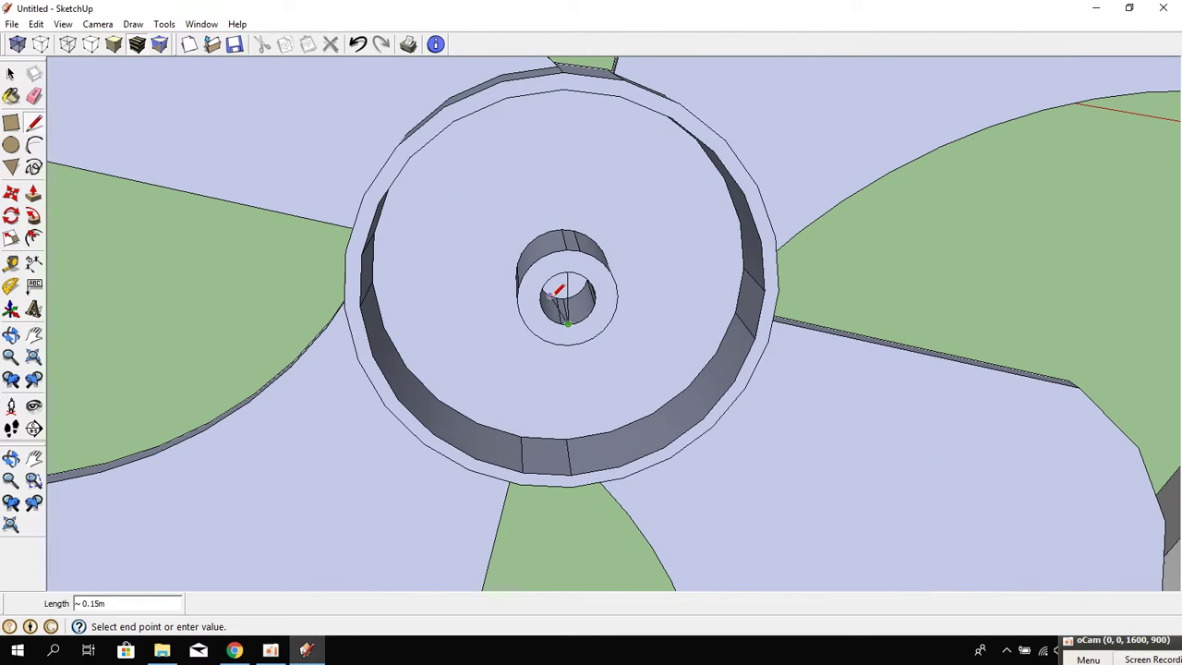
key(Escape)
scroll(586, 272, up, 1)
scroll(586, 271, up, 1)
scroll(578, 267, up, 1)
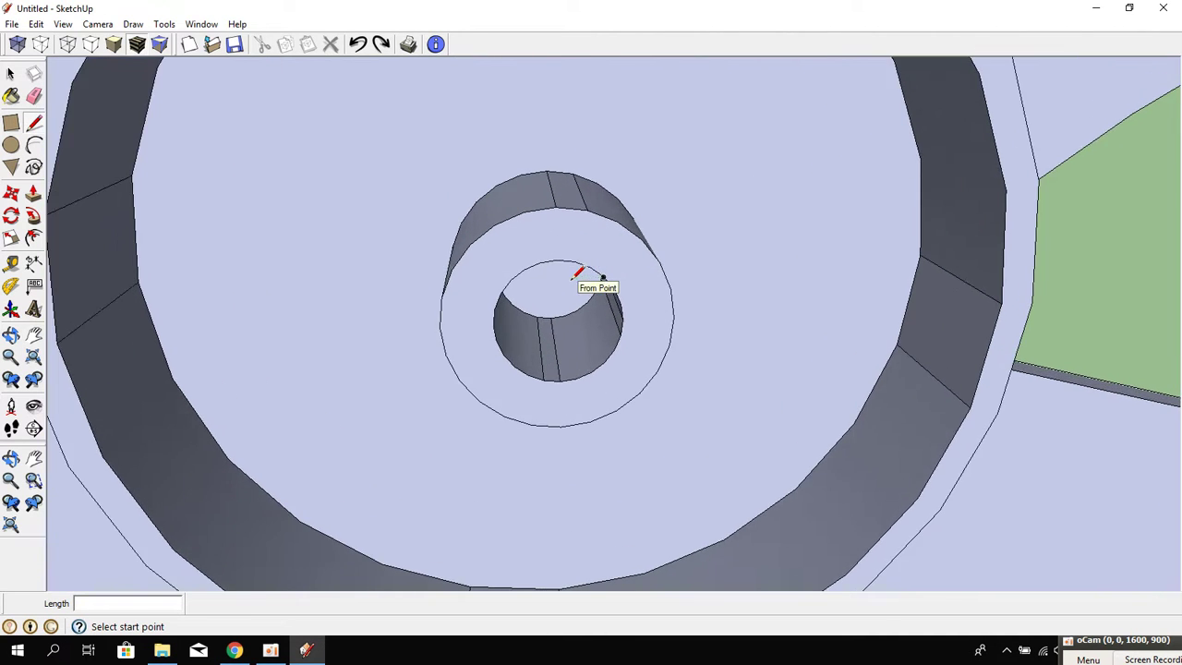
scroll(555, 252, up, 1)
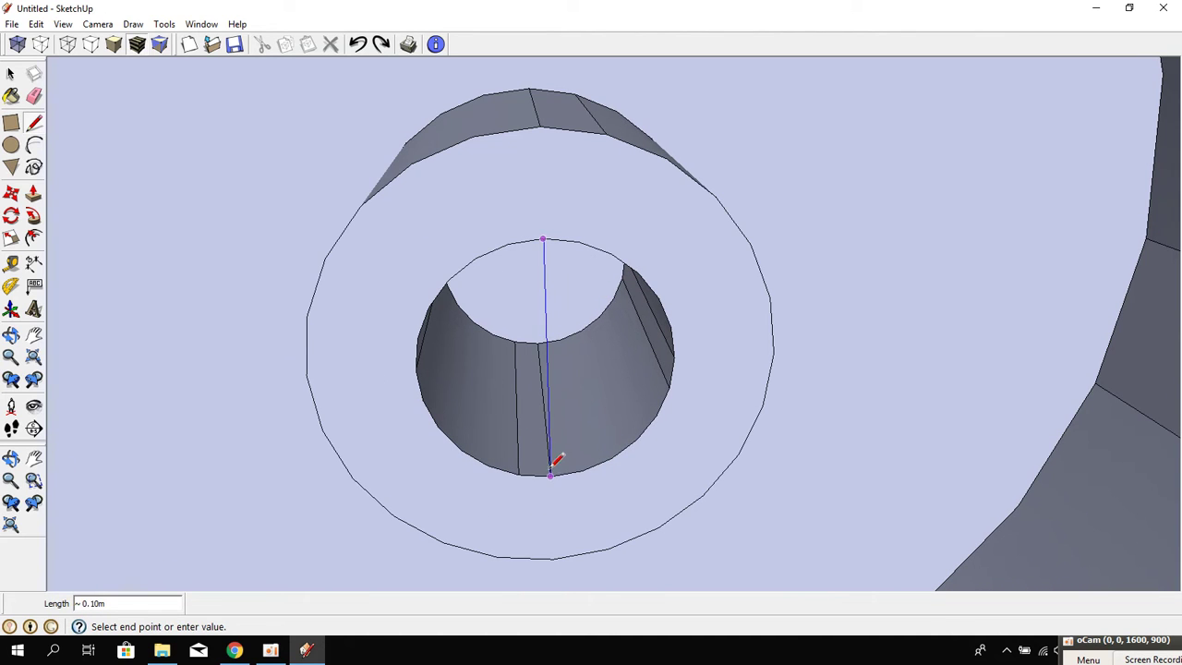
click(11, 145)
mouse_move(547, 363)
middle_down()
mouse_move(526, 283)
mouse_move(571, 331)
middle_up()
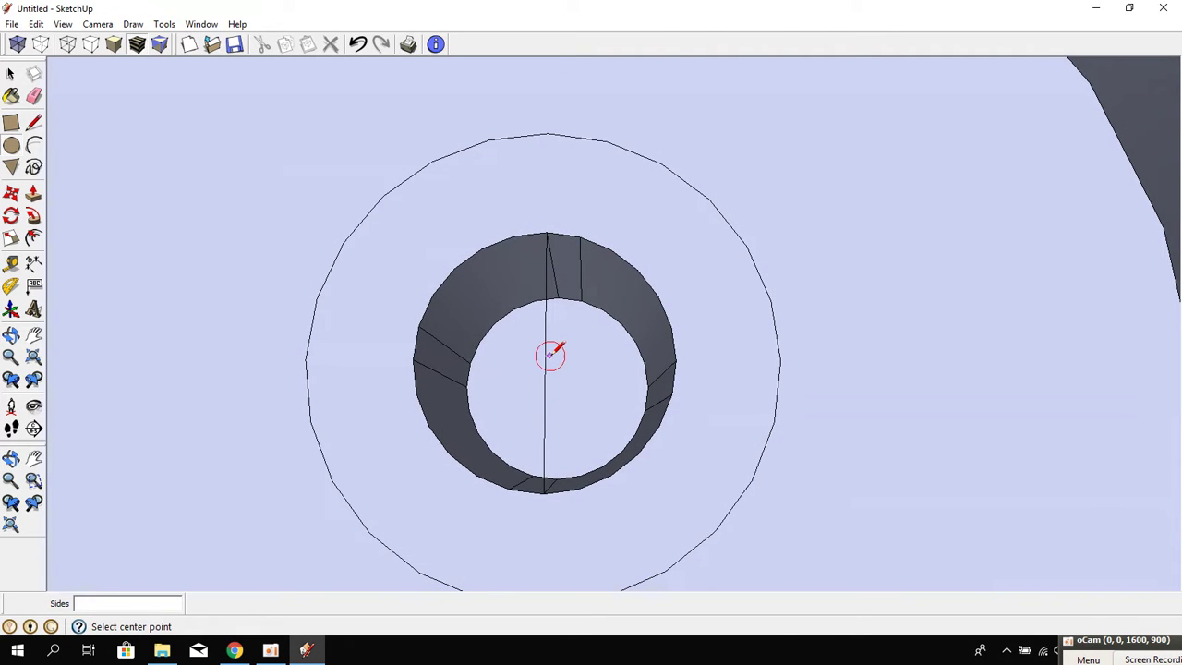
key(Escape)
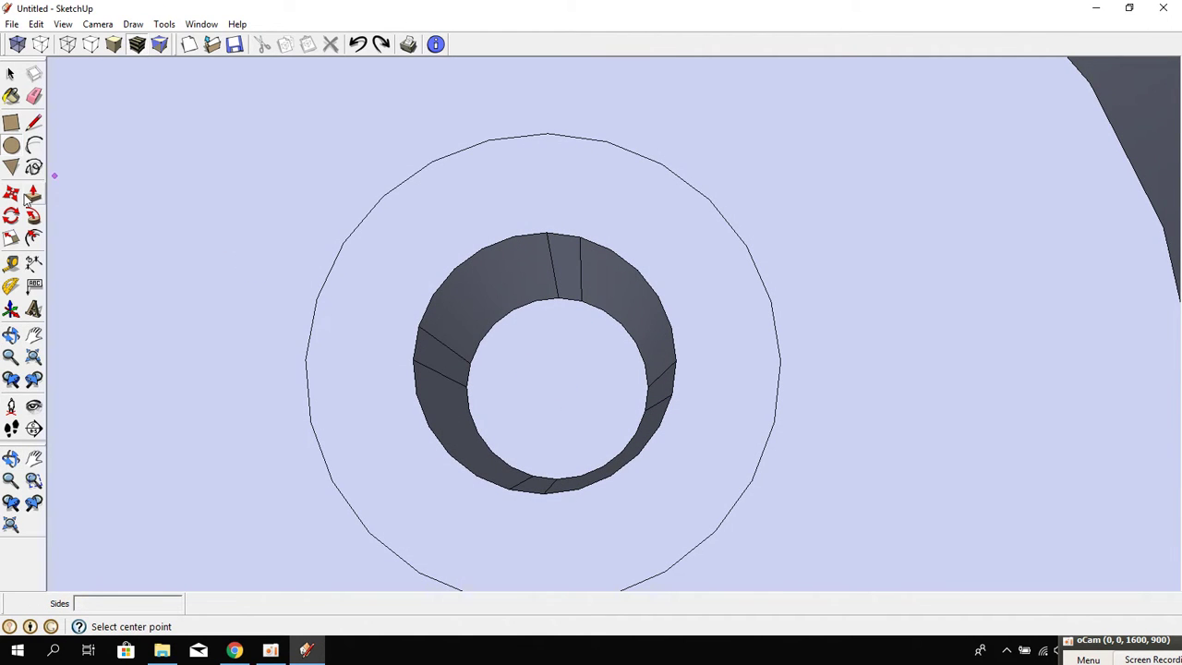
Pull the disc inside the hub bore outward with Push/Pull to form the shaft.
click(32, 194)
right_click(564, 394)
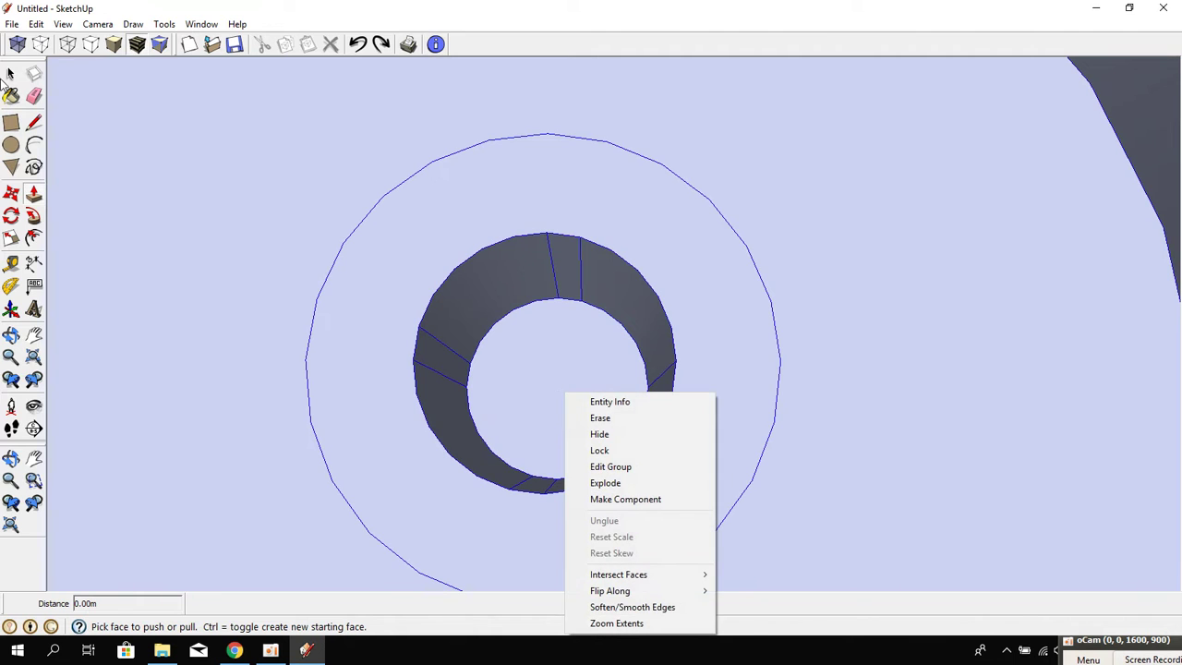
click(11, 76)
click(542, 357)
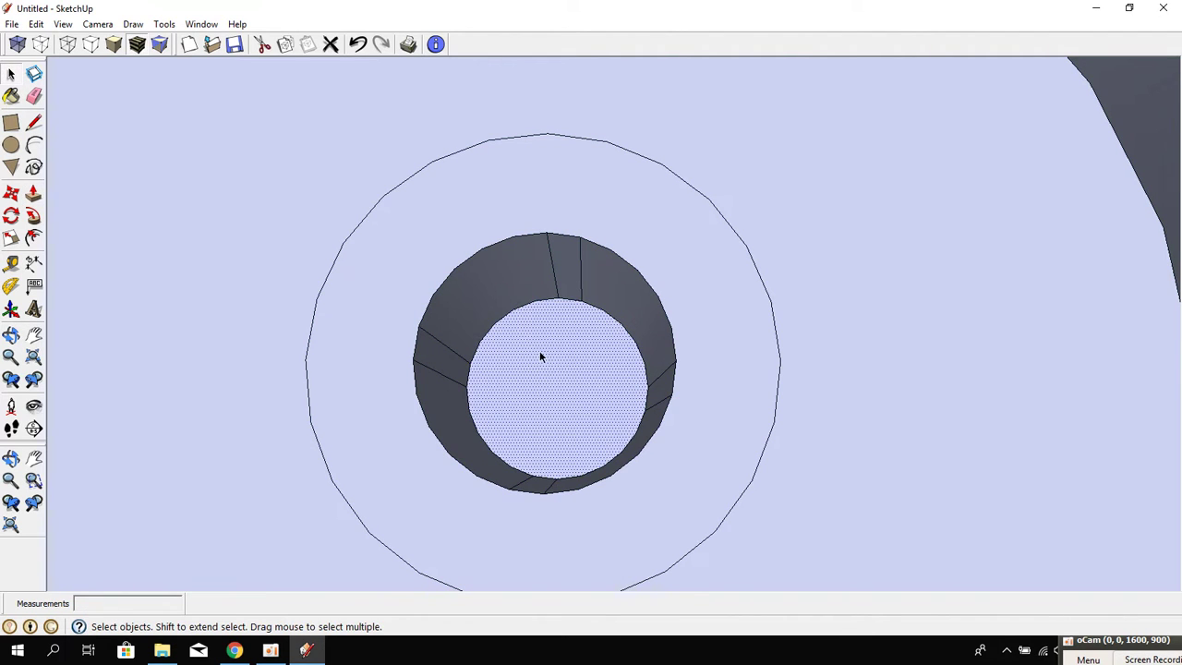
click(39, 196)
click(567, 401)
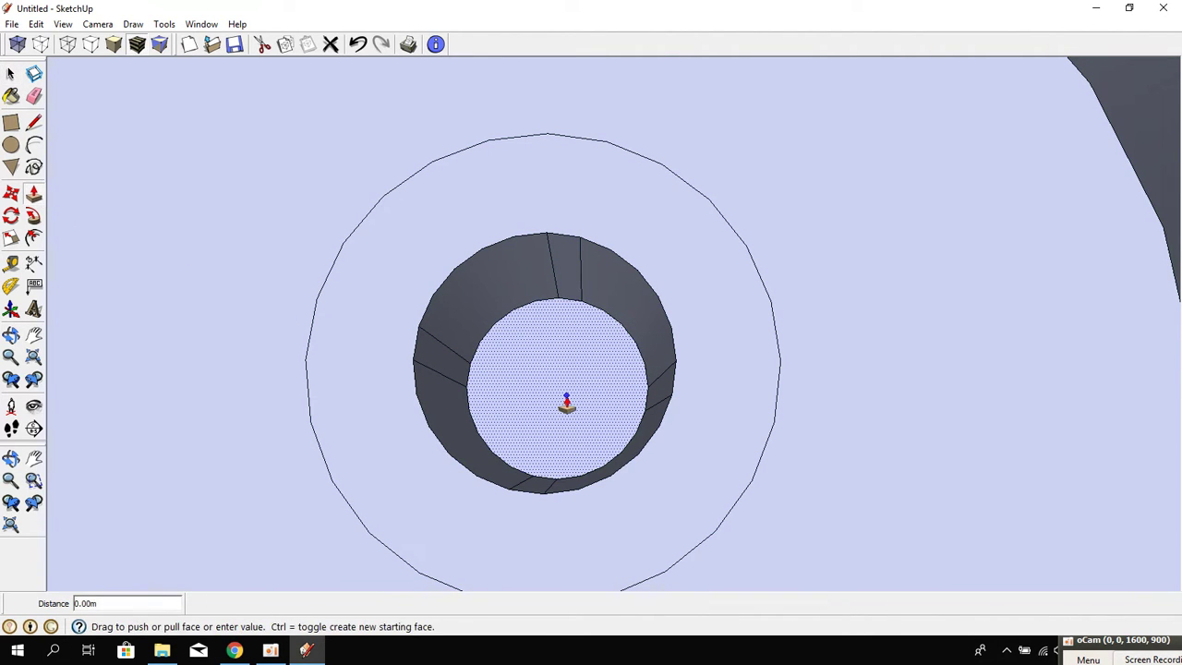
scroll(609, 420, down, 3)
mouse_move(601, 415)
middle_down()
mouse_move(792, 488)
mouse_move(513, 418)
mouse_move(560, 430)
middle_up()
scroll(512, 417, down, 2)
click(522, 413)
Adjust the shaft's end face length, pushing it back inward.
click(574, 442)
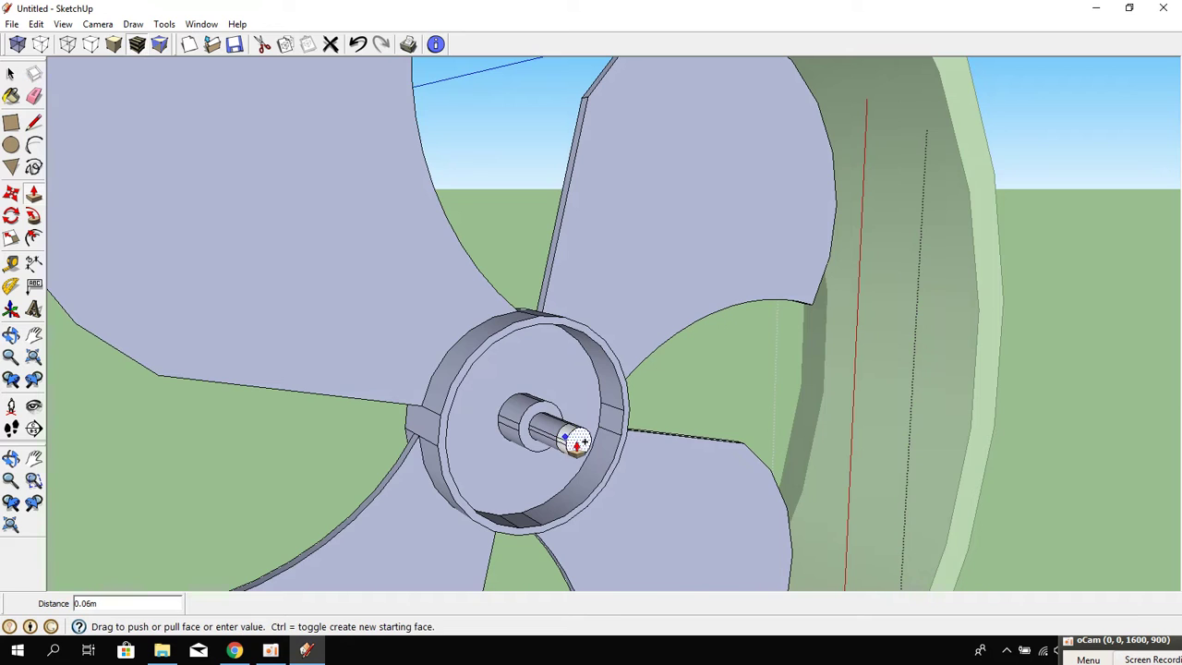
click(584, 446)
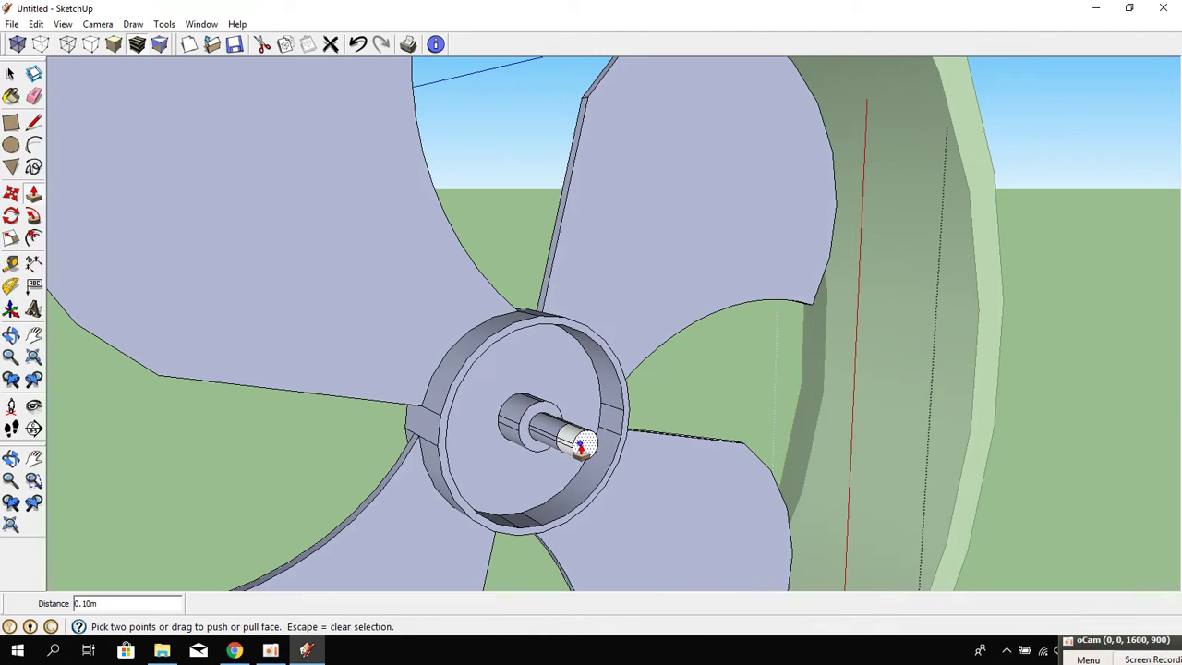
click(10, 73)
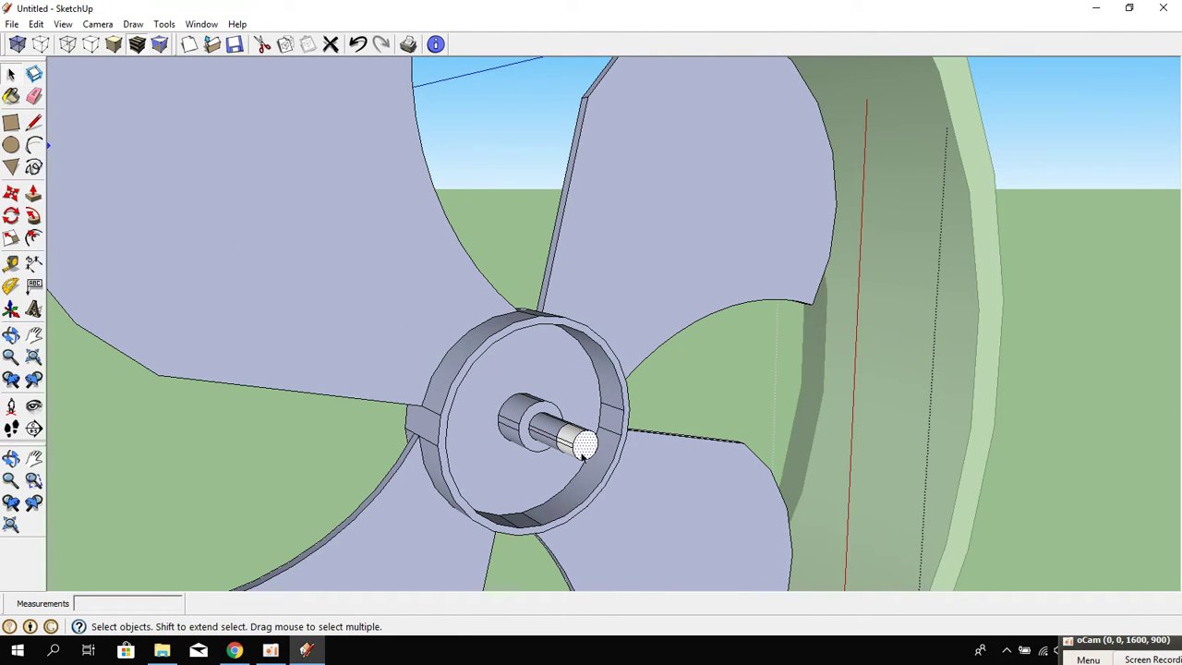
scroll(584, 454, up, 2)
scroll(582, 456, up, 2)
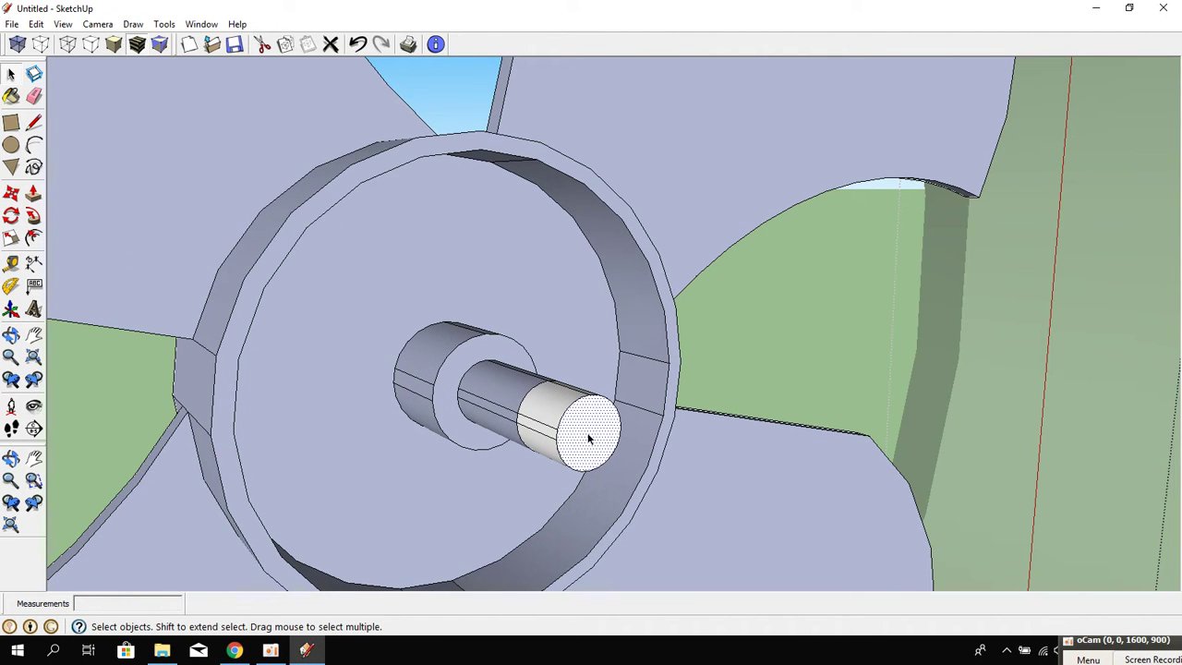
click(34, 191)
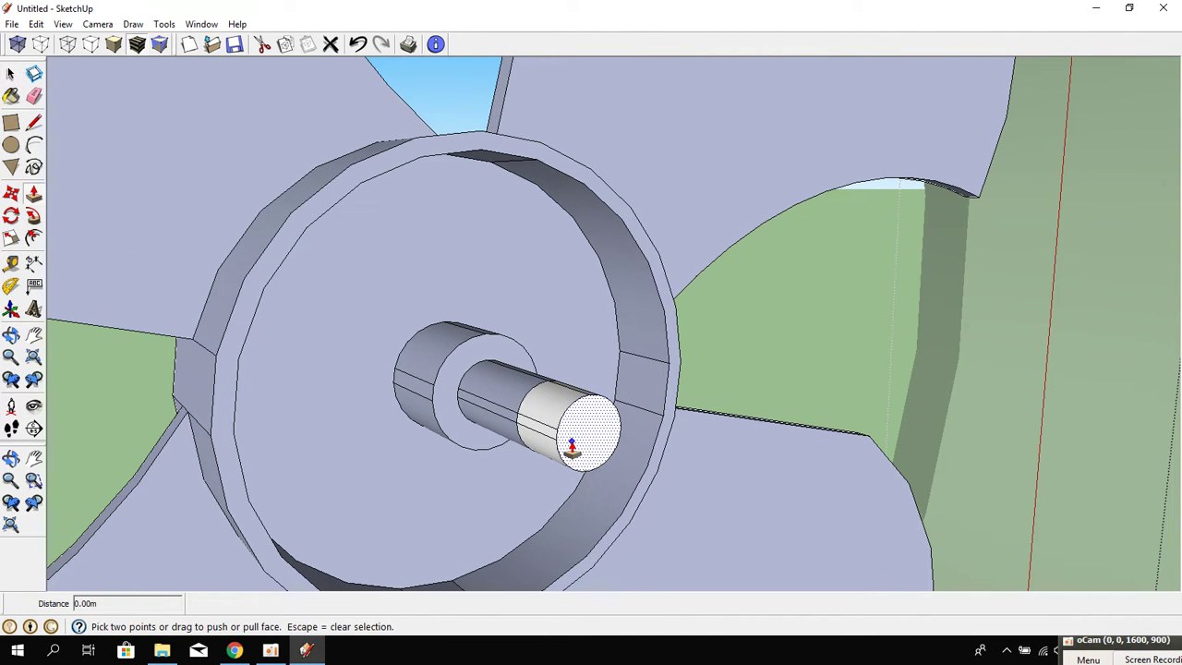
mouse_move(571, 448)
mouse_down()
mouse_move(507, 426)
mouse_move(534, 440)
mouse_up()
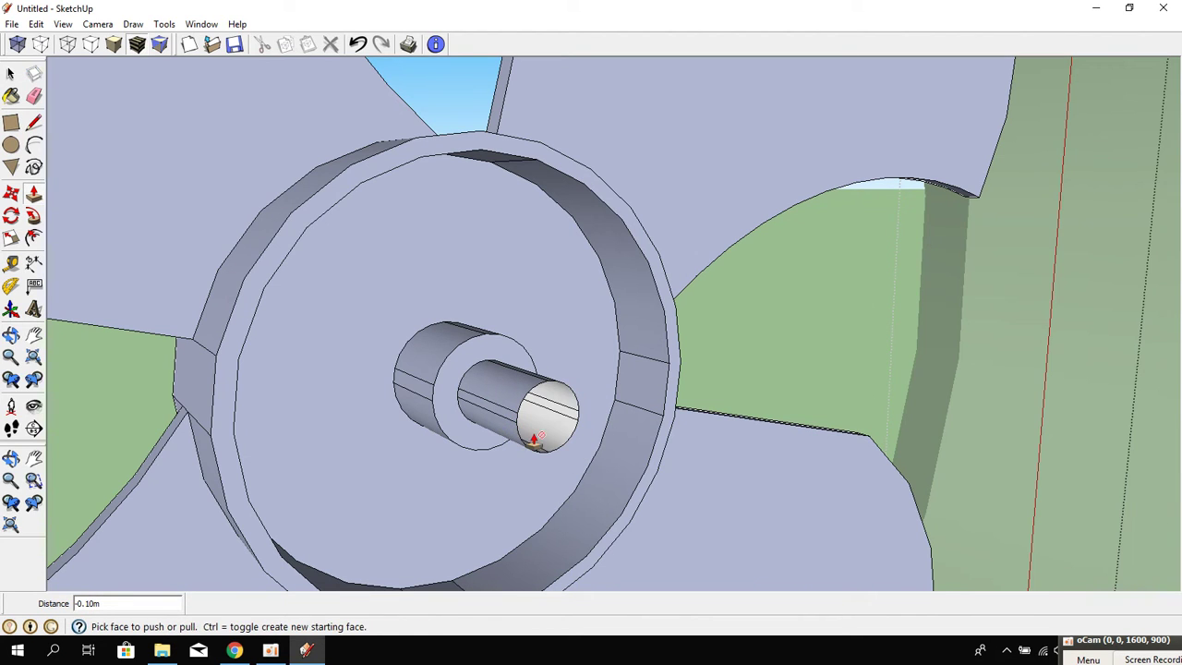
Reverse the faces on the shaft end.
right_click(589, 414)
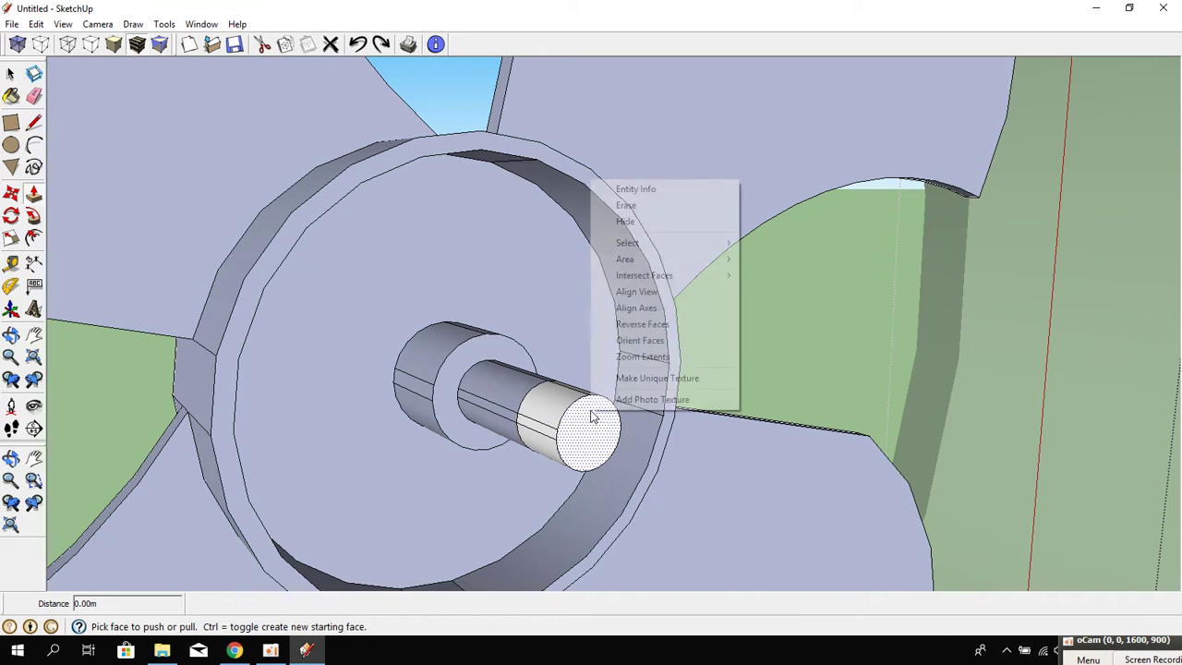
click(47, 107)
mouse_move(478, 462)
middle_down()
mouse_move(649, 520)
mouse_move(430, 442)
mouse_move(554, 422)
mouse_move(427, 430)
middle_up()
scroll(391, 449, up, 2)
scroll(378, 443, up, 3)
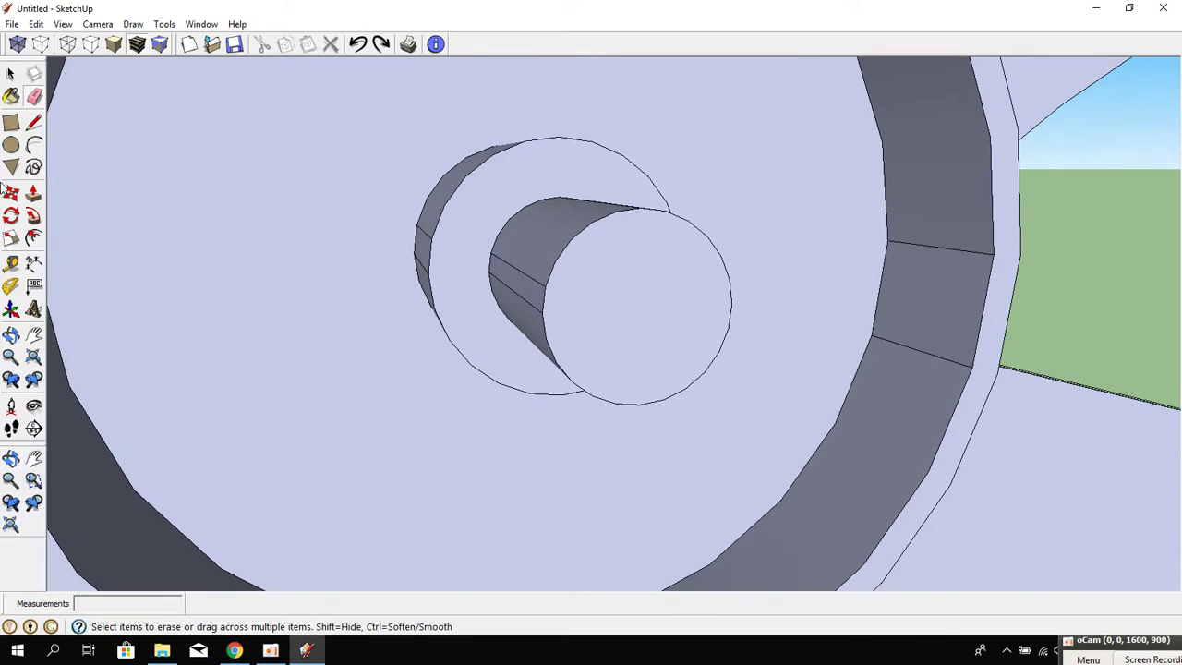
Offset the center circle's edge outward to create the hub's front face.
click(34, 238)
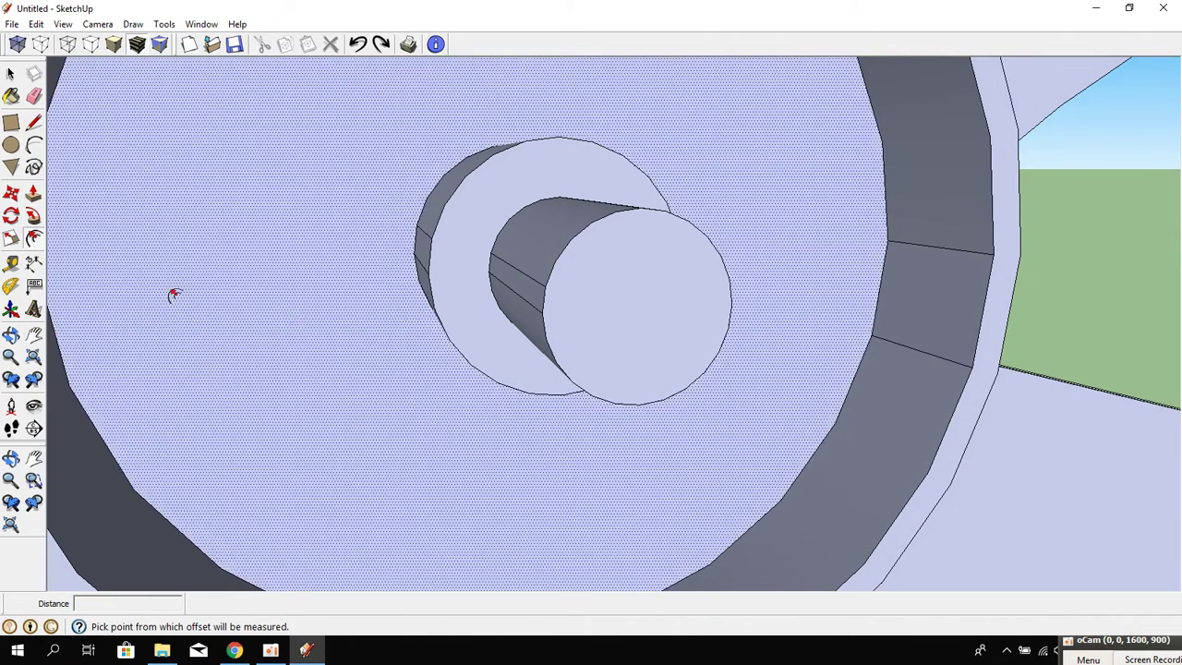
scroll(675, 409, down, 2)
scroll(665, 370, down, 1)
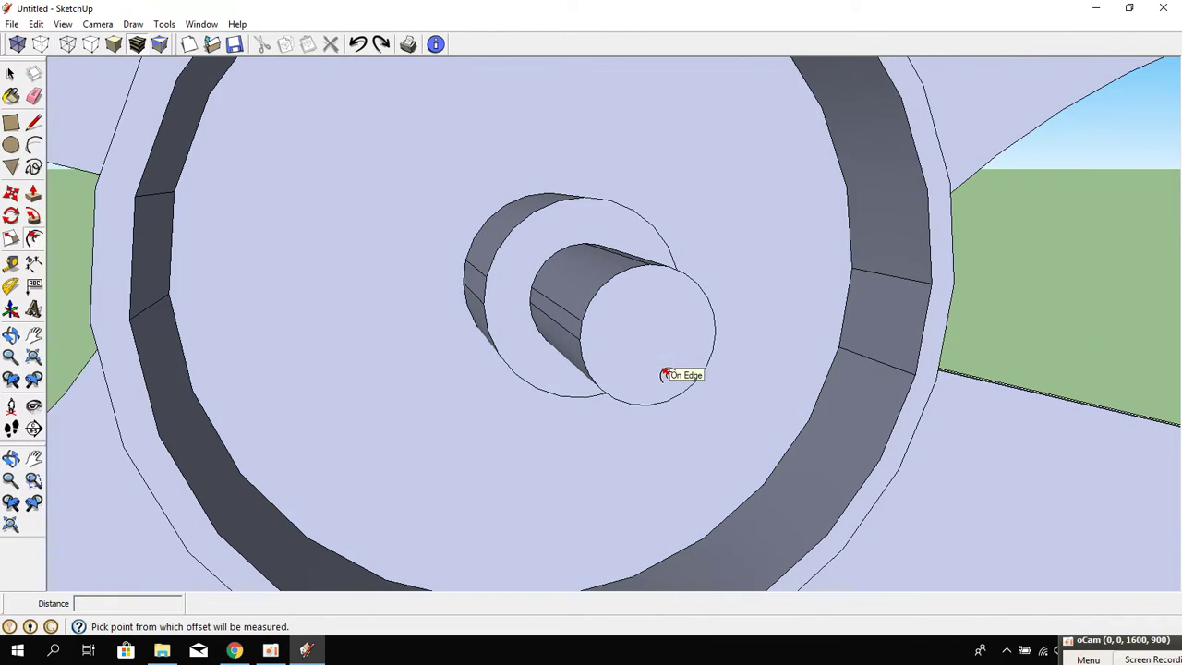
click(674, 398)
click(867, 546)
scroll(862, 543, down, 1)
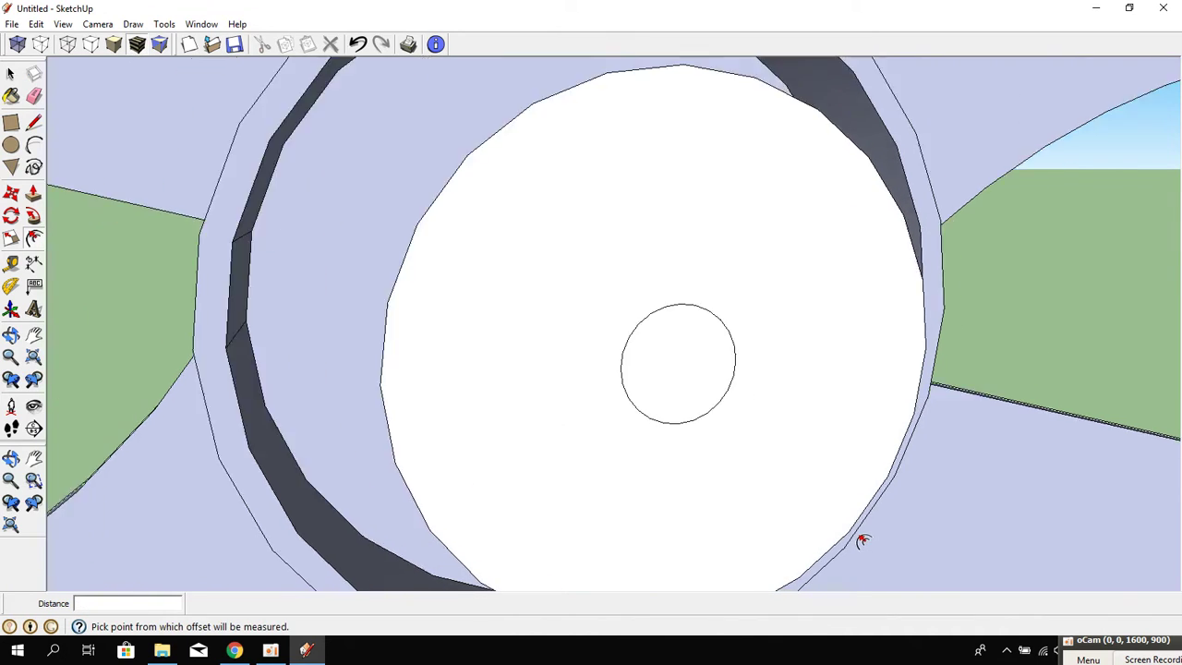
scroll(860, 538, down, 2)
scroll(860, 537, down, 2)
scroll(752, 430, down, 1)
Offset again inside the hub face to add an inner concentric ring, viewed front-on.
click(731, 447)
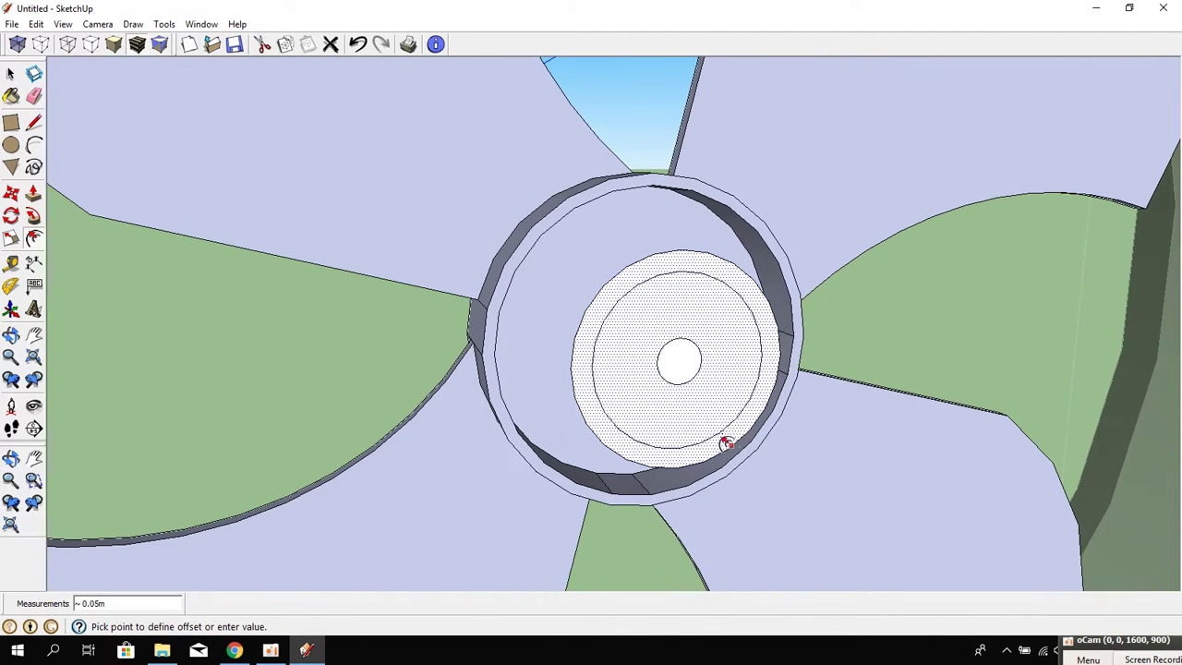
click(794, 522)
scroll(808, 526, down, 2)
mouse_move(805, 514)
middle_down()
mouse_move(832, 480)
mouse_move(636, 399)
mouse_move(874, 448)
mouse_move(748, 414)
mouse_move(739, 493)
middle_up()
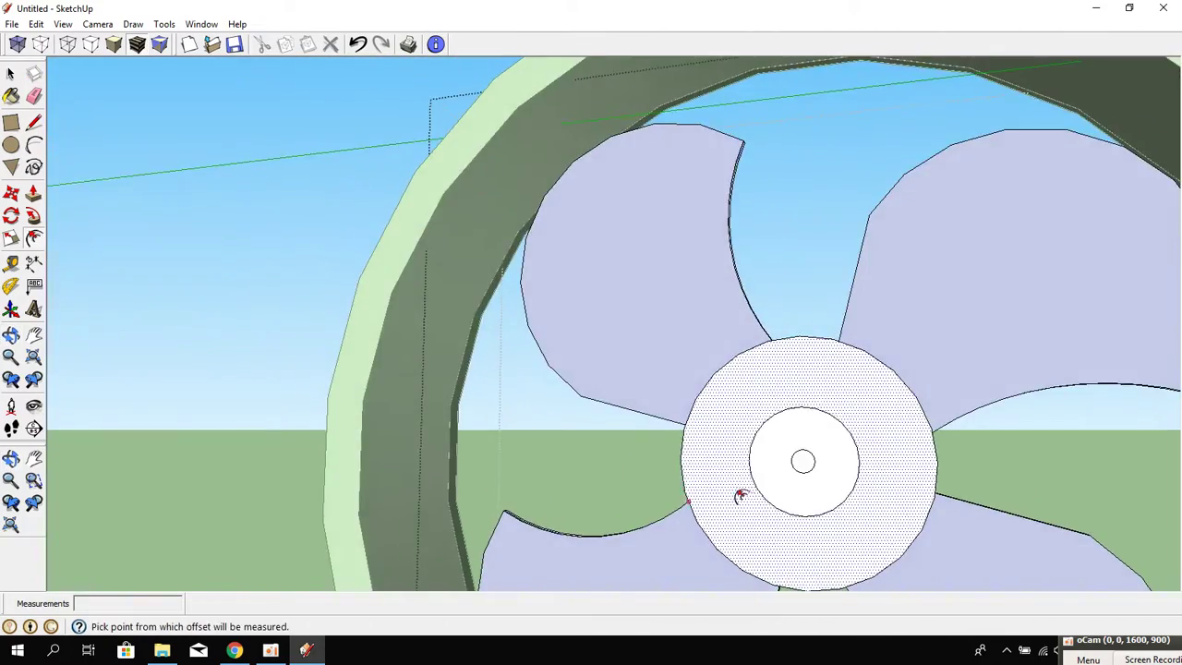
scroll(651, 422, down, 1)
mouse_move(651, 422)
middle_down()
mouse_move(646, 323)
mouse_move(621, 390)
middle_up()
scroll(705, 404, up, 1)
scroll(652, 351, up, 2)
scroll(642, 346, up, 2)
scroll(536, 219, up, 1)
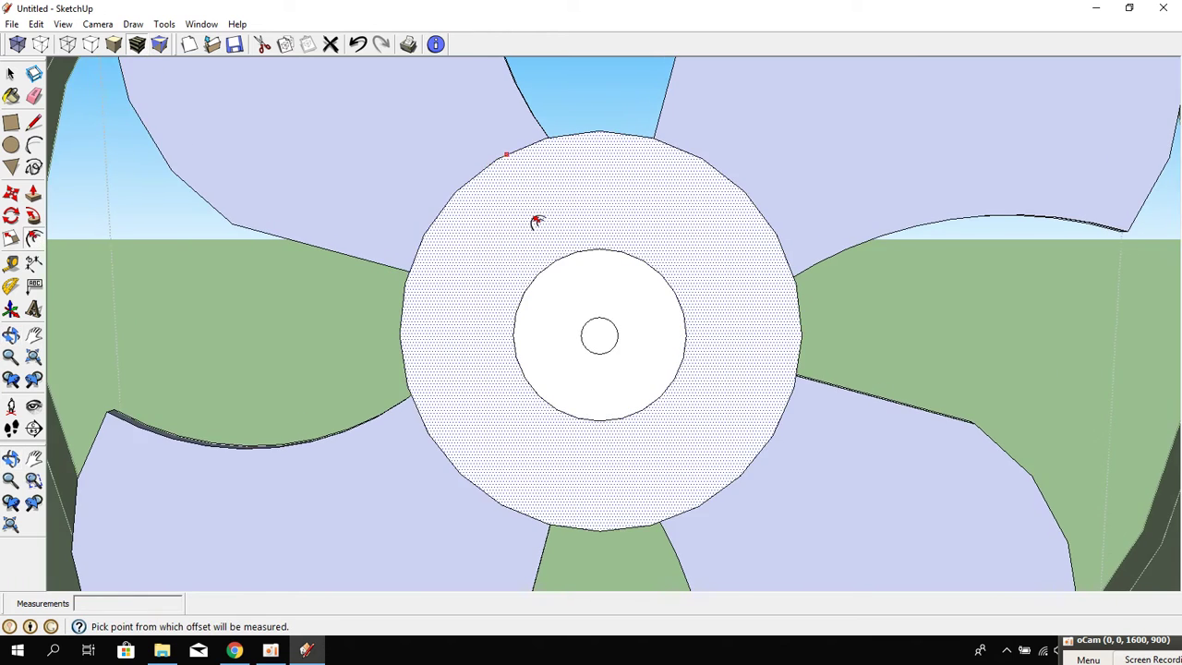
scroll(536, 219, up, 2)
click(34, 122)
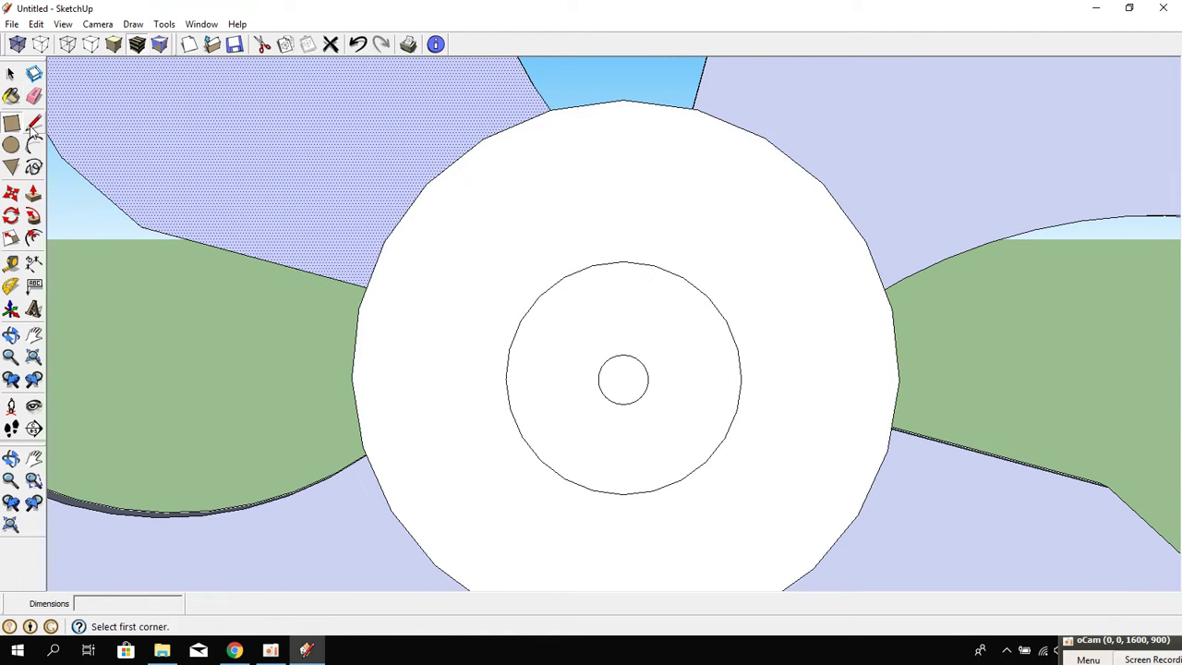
click(436, 175)
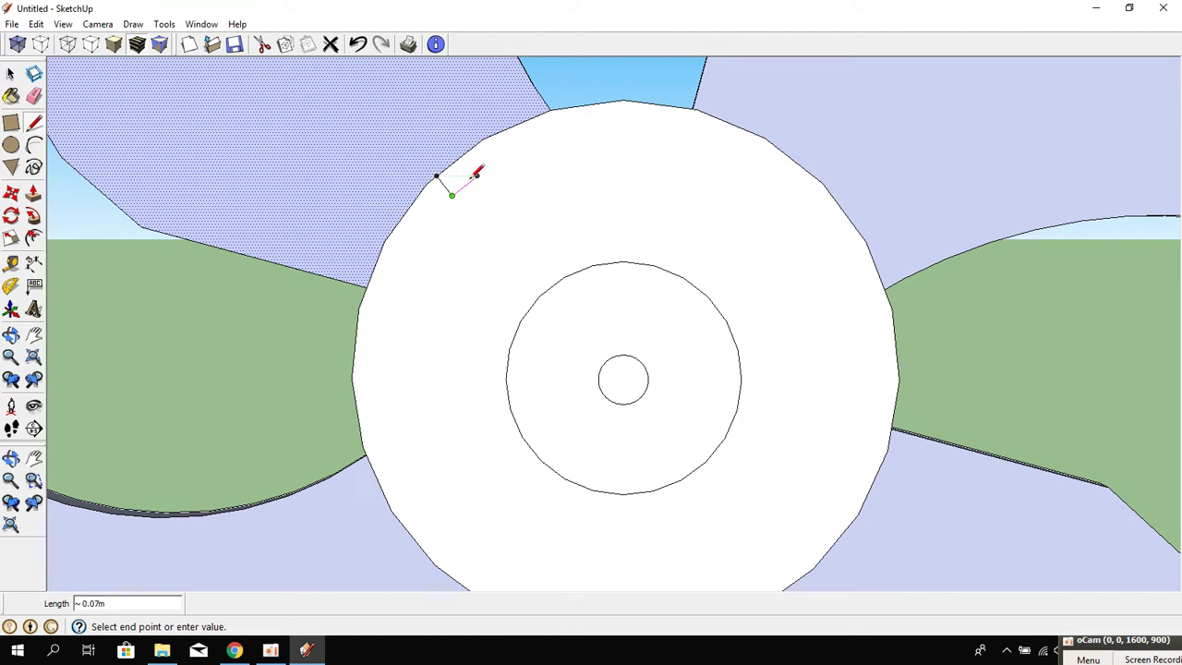
click(477, 175)
click(463, 156)
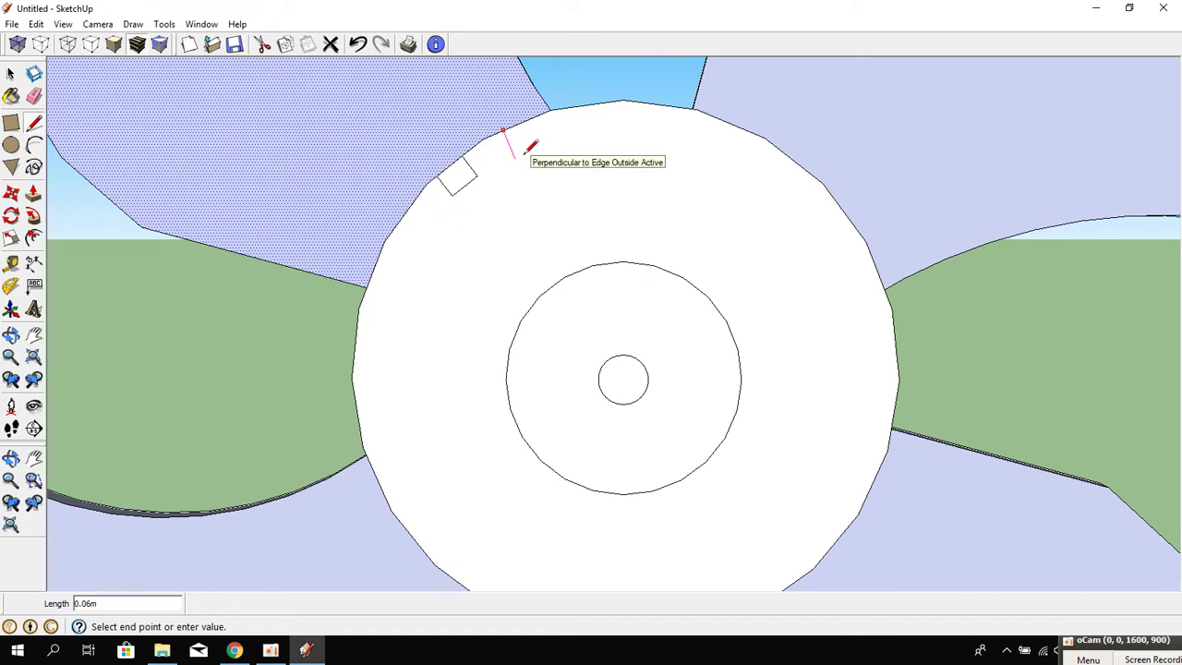
click(514, 155)
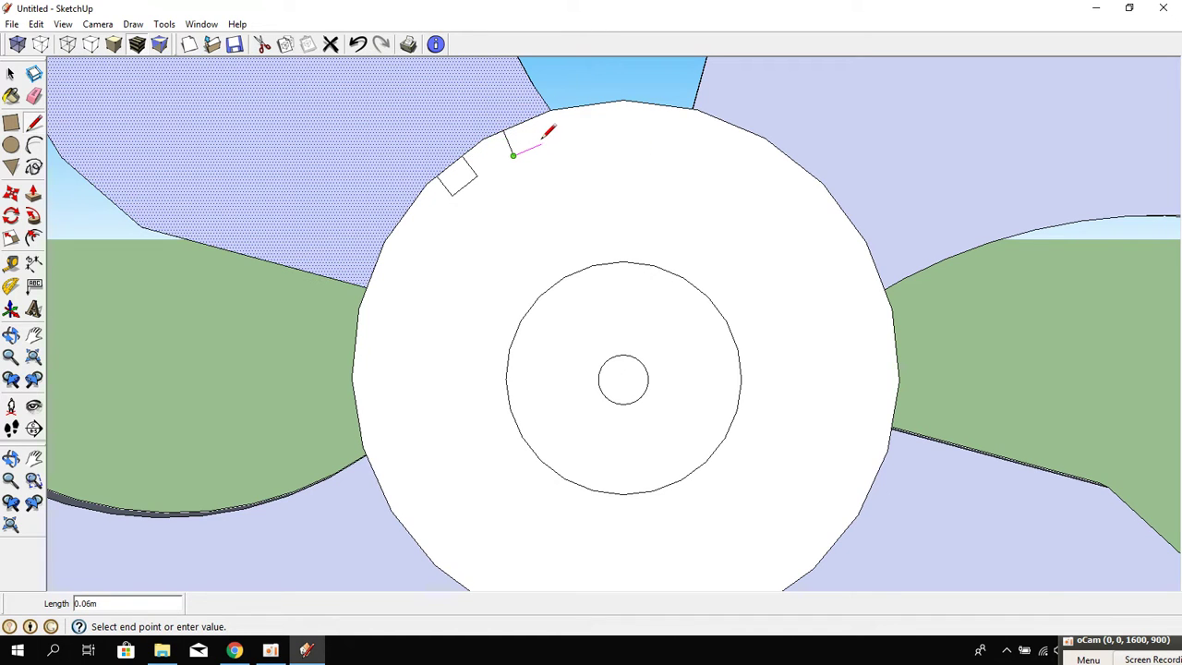
click(540, 143)
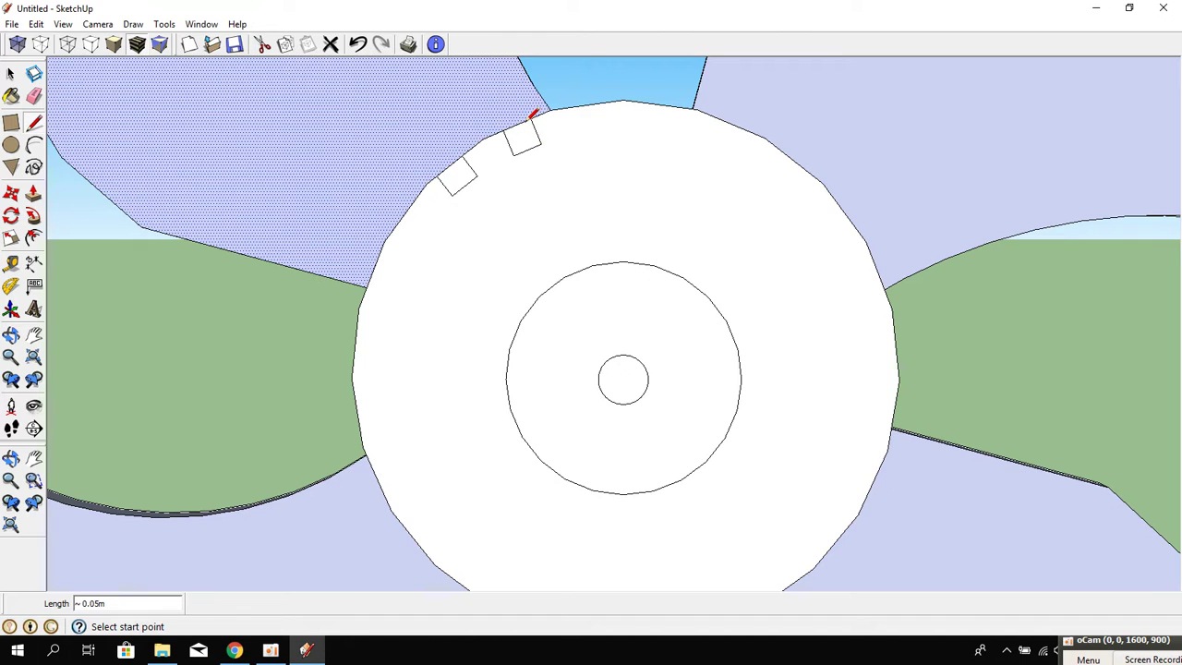
middle_drag(503, 262, 506, 257)
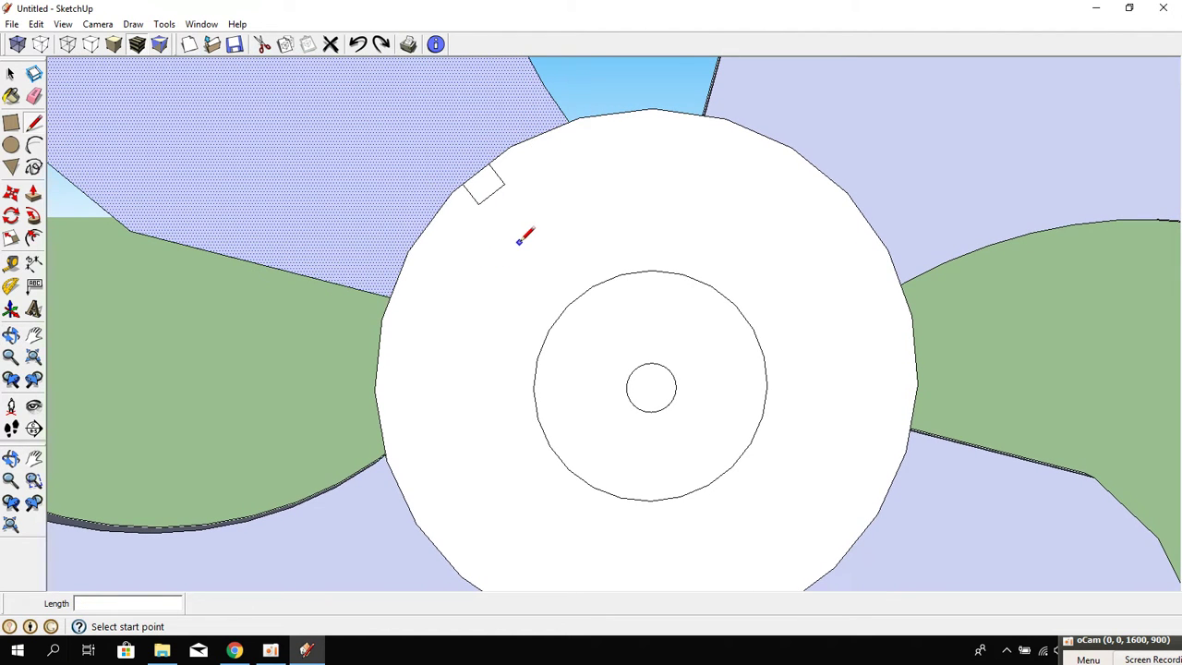
Draw the first semicircular notch arc on the hub's upper rim.
click(35, 145)
click(453, 191)
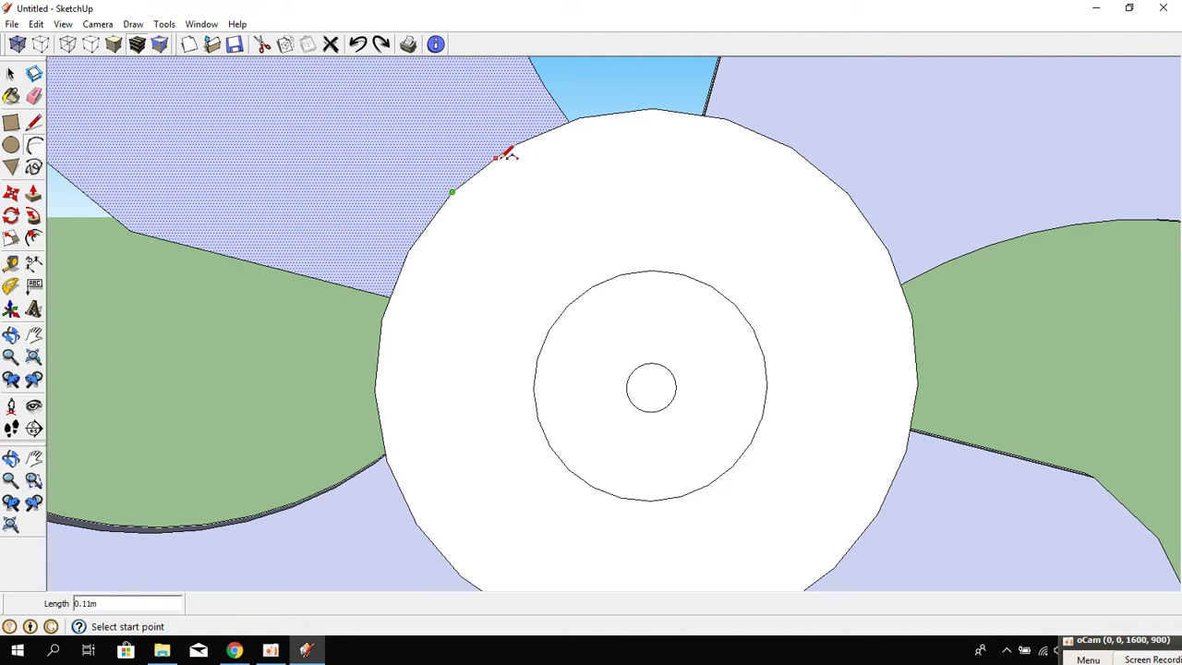
click(510, 146)
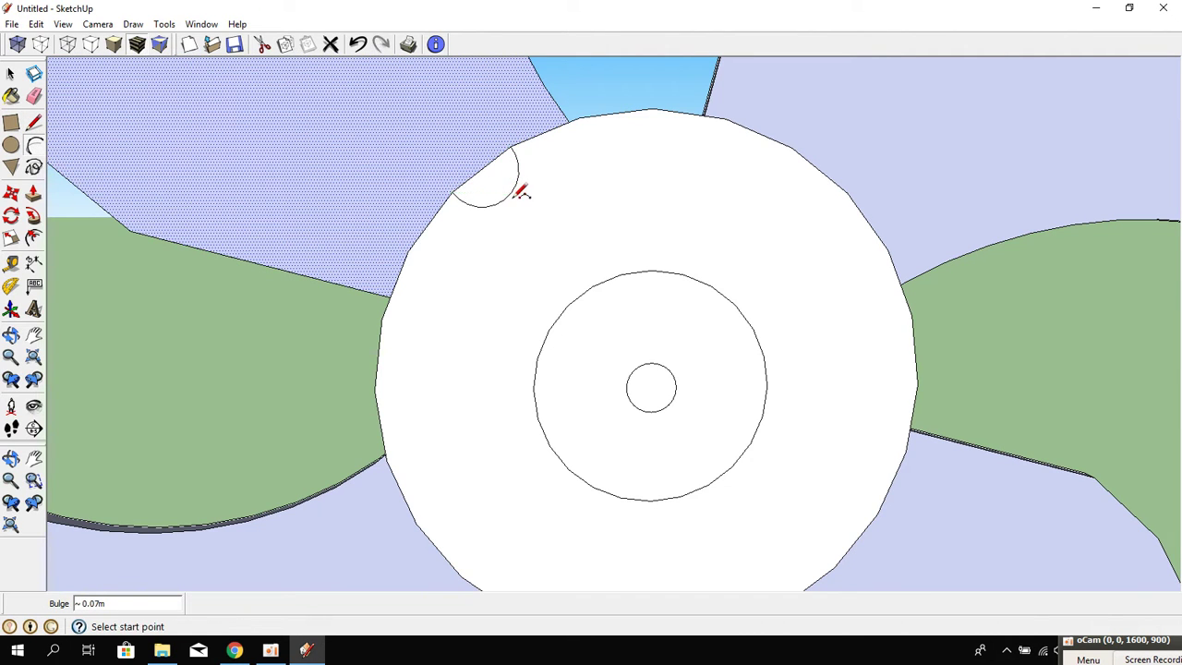
click(522, 192)
middle_drag(462, 306, 412, 227)
click(387, 192)
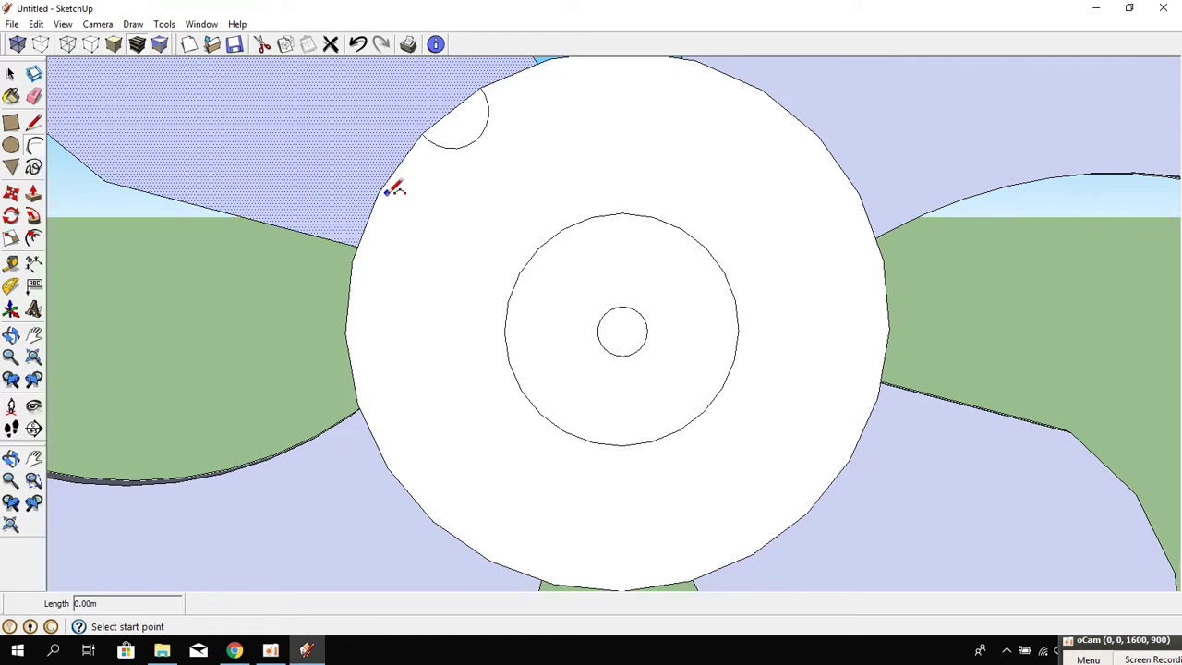
click(424, 219)
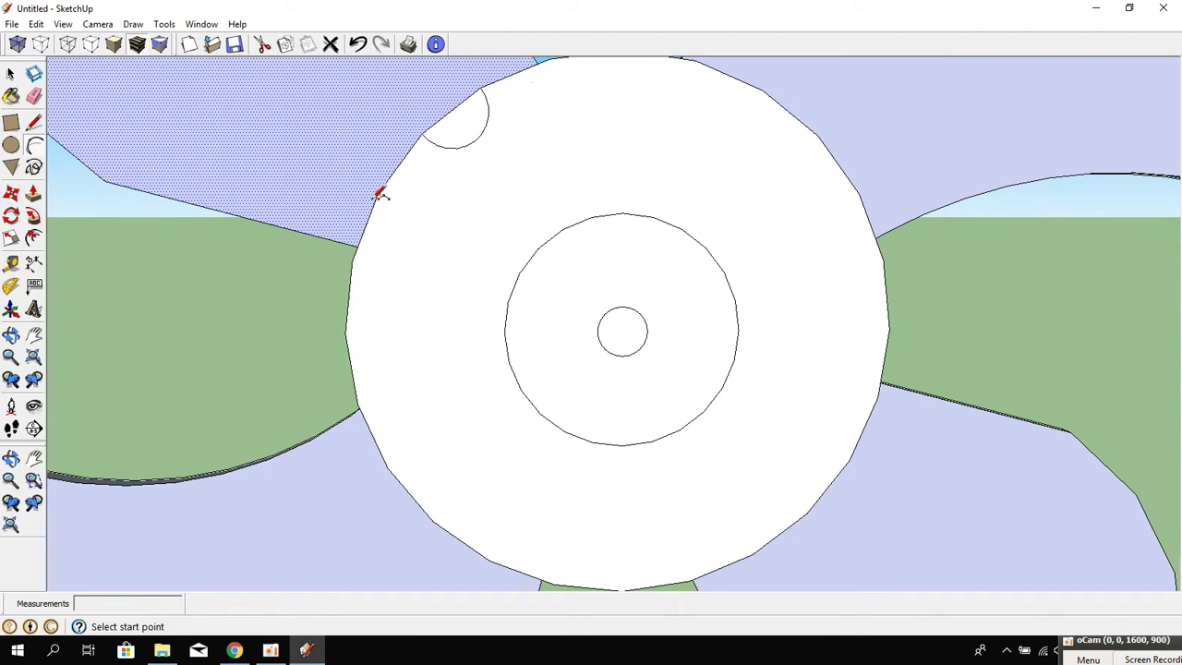
Add the lower-left and lower-right notch arcs on the rim.
click(345, 333)
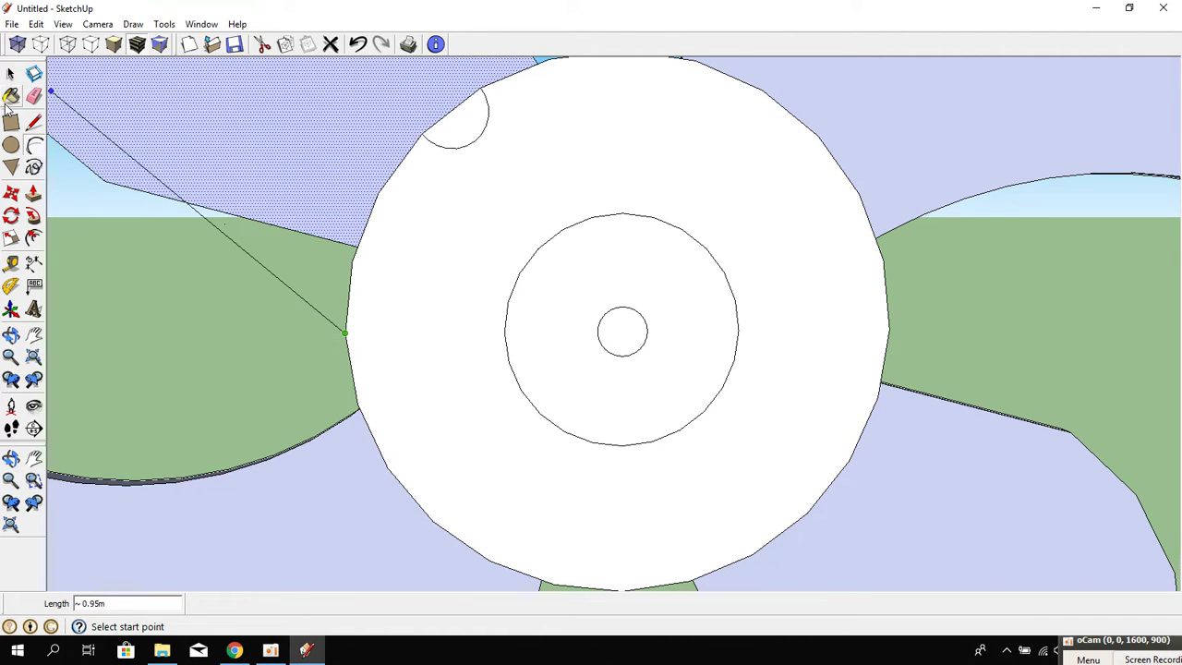
click(35, 145)
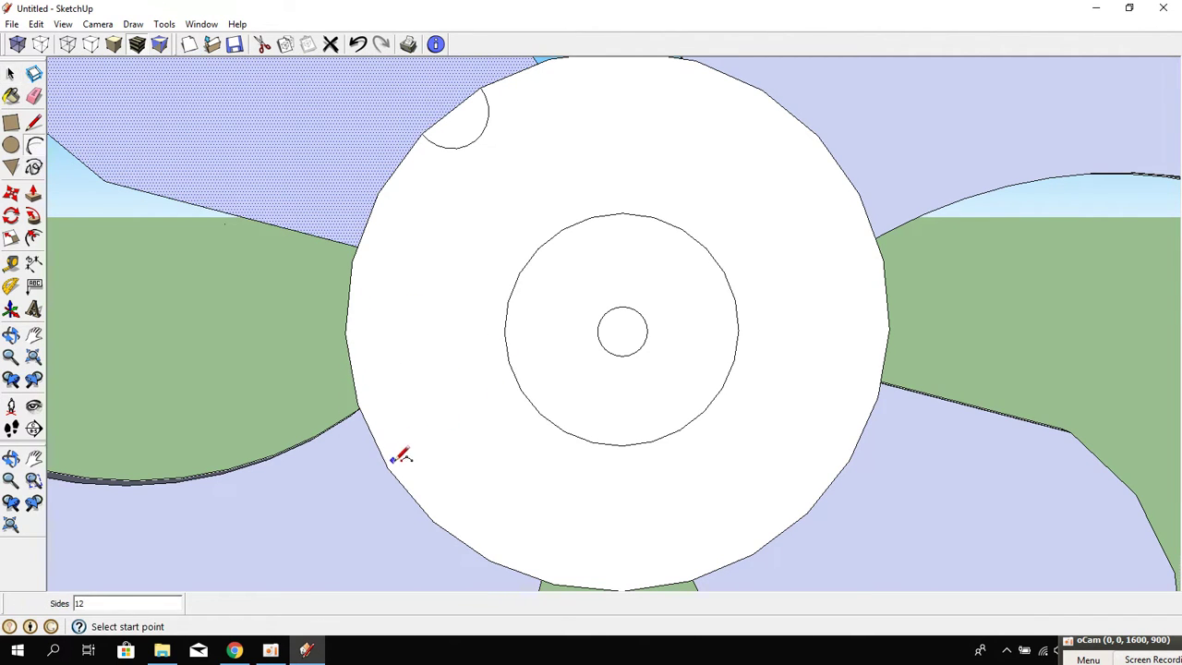
click(432, 520)
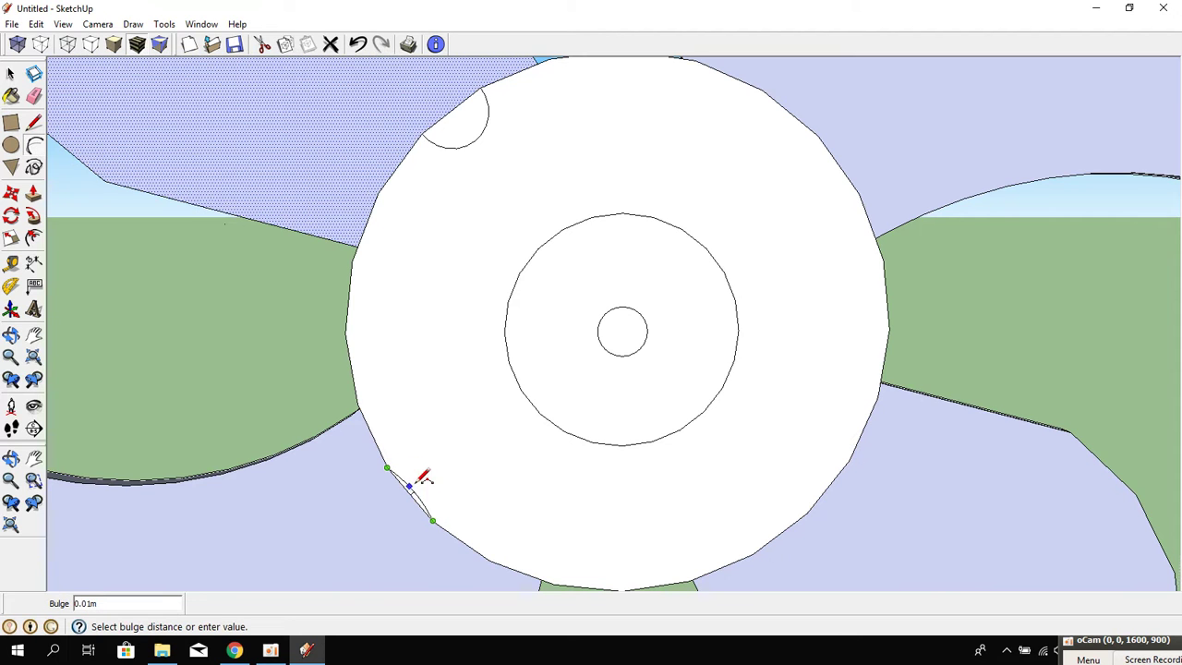
middle_drag(533, 468, 414, 442)
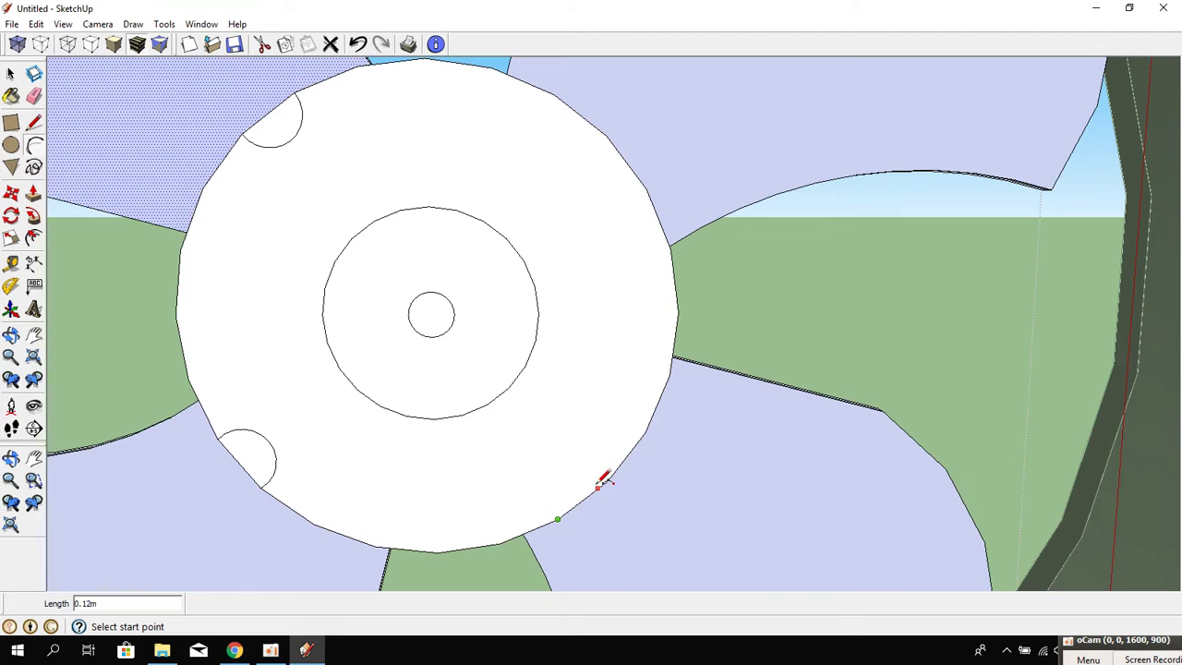
click(608, 480)
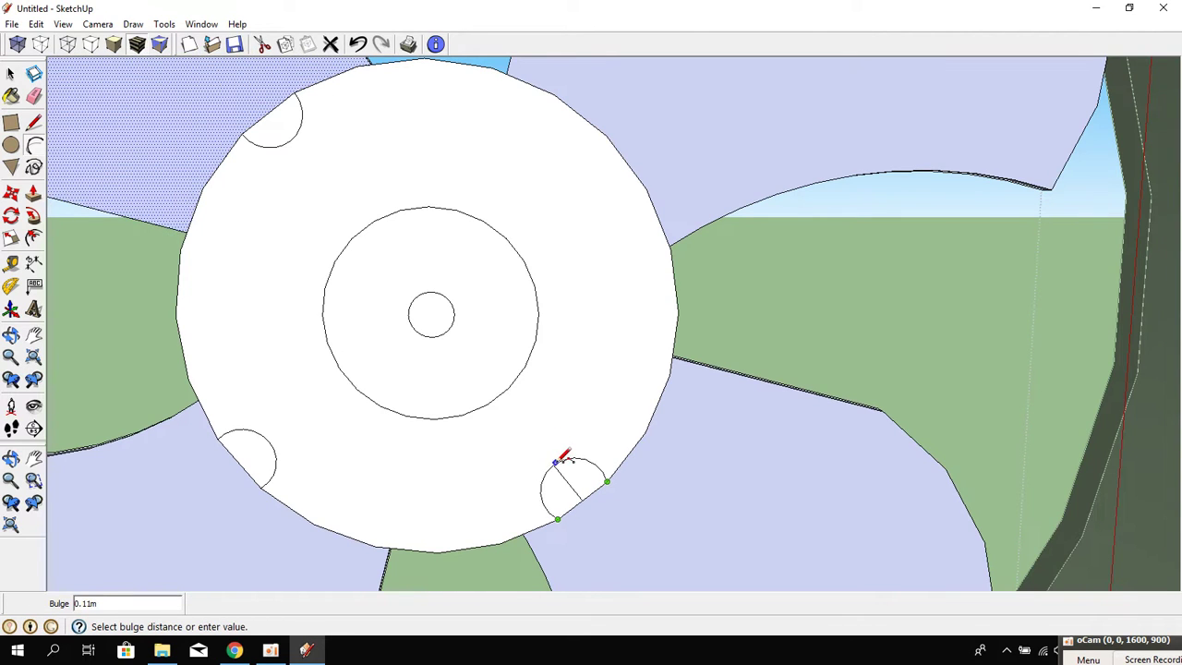
click(644, 432)
click(607, 481)
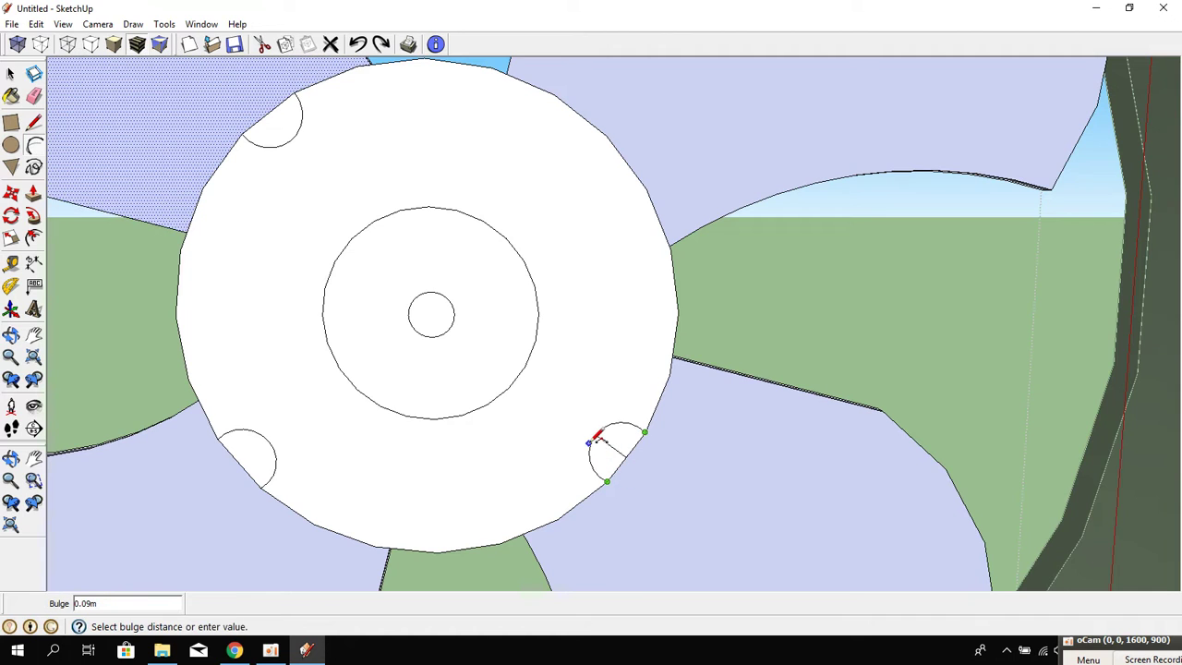
click(589, 442)
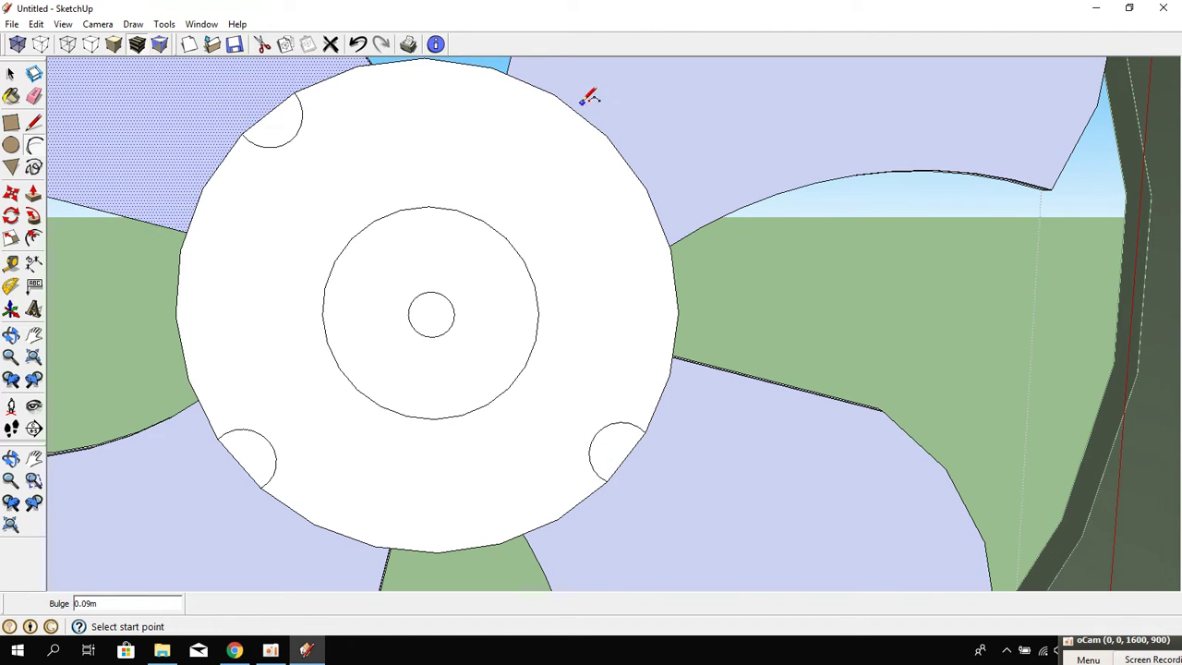
Finish the upper-right and bottom notch arcs around the rim.
click(606, 136)
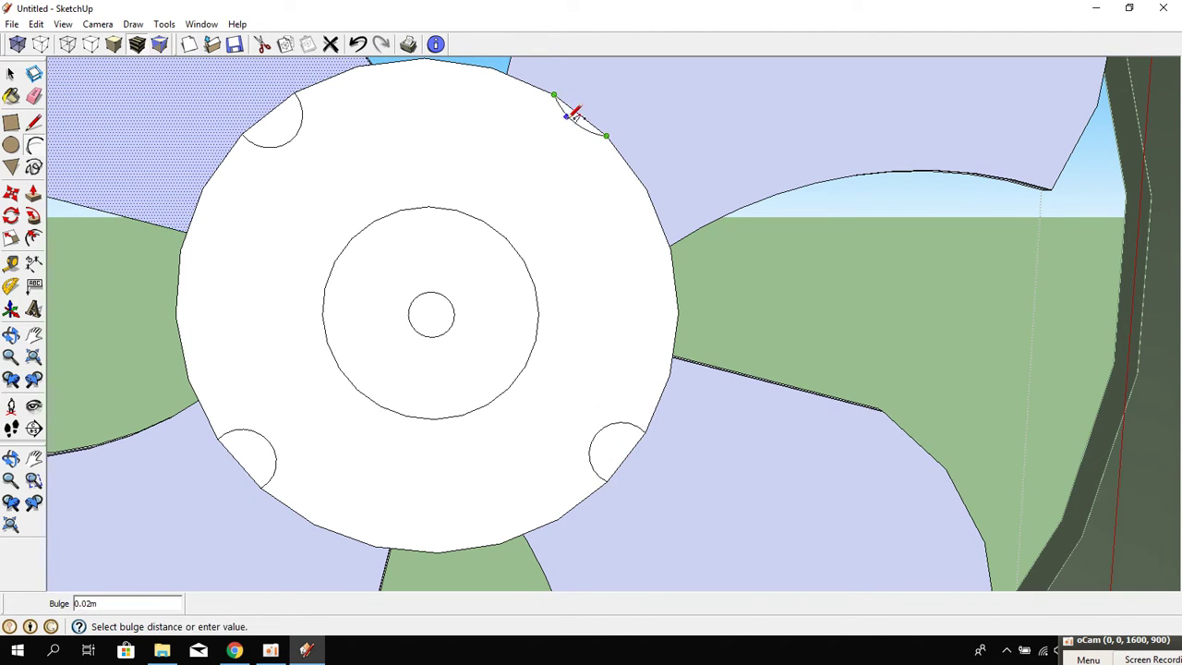
click(567, 137)
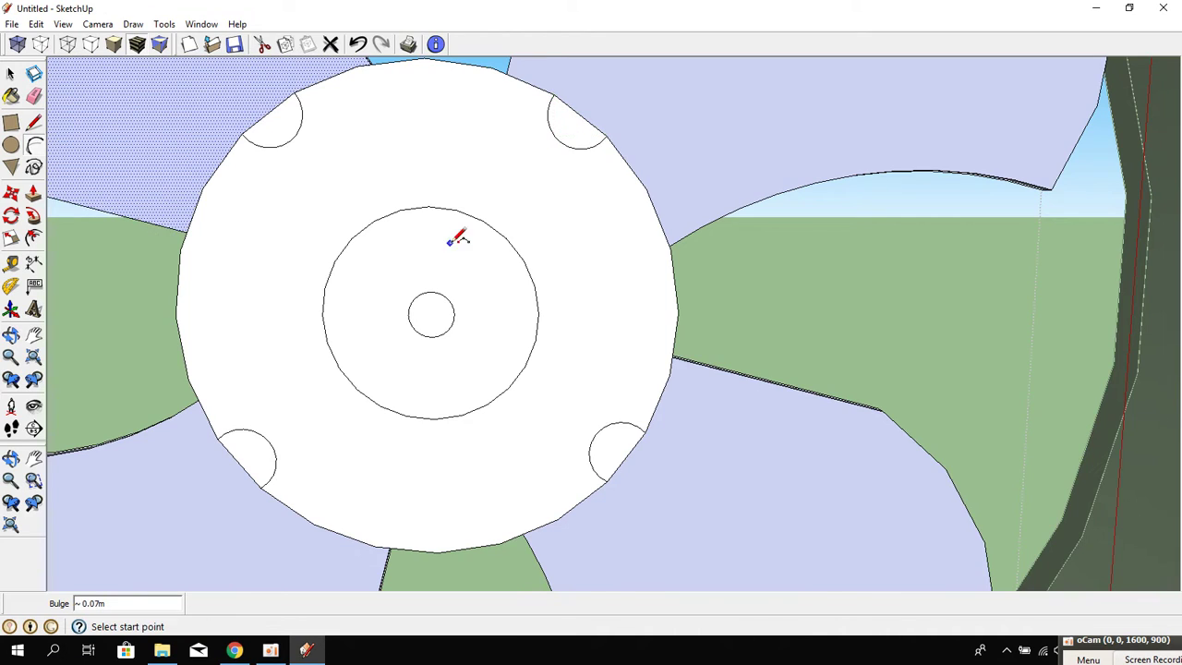
mouse_move(453, 237)
middle_down()
mouse_move(604, 251)
mouse_move(455, 232)
mouse_move(490, 256)
mouse_move(520, 343)
mouse_move(492, 460)
middle_up()
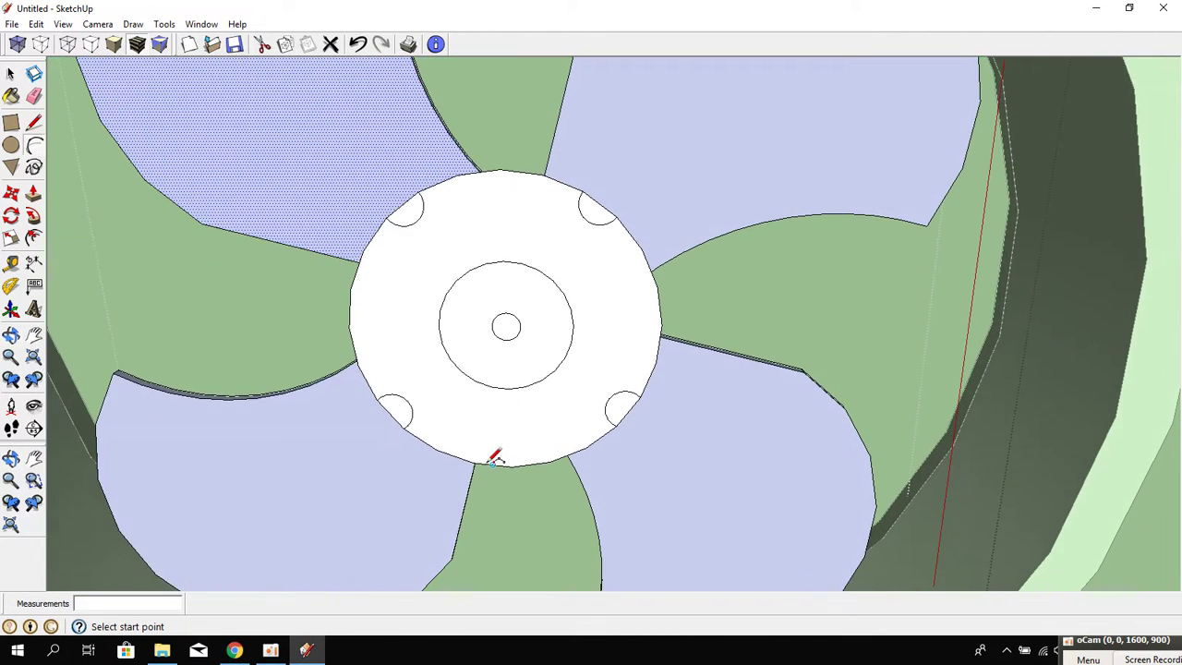
click(551, 461)
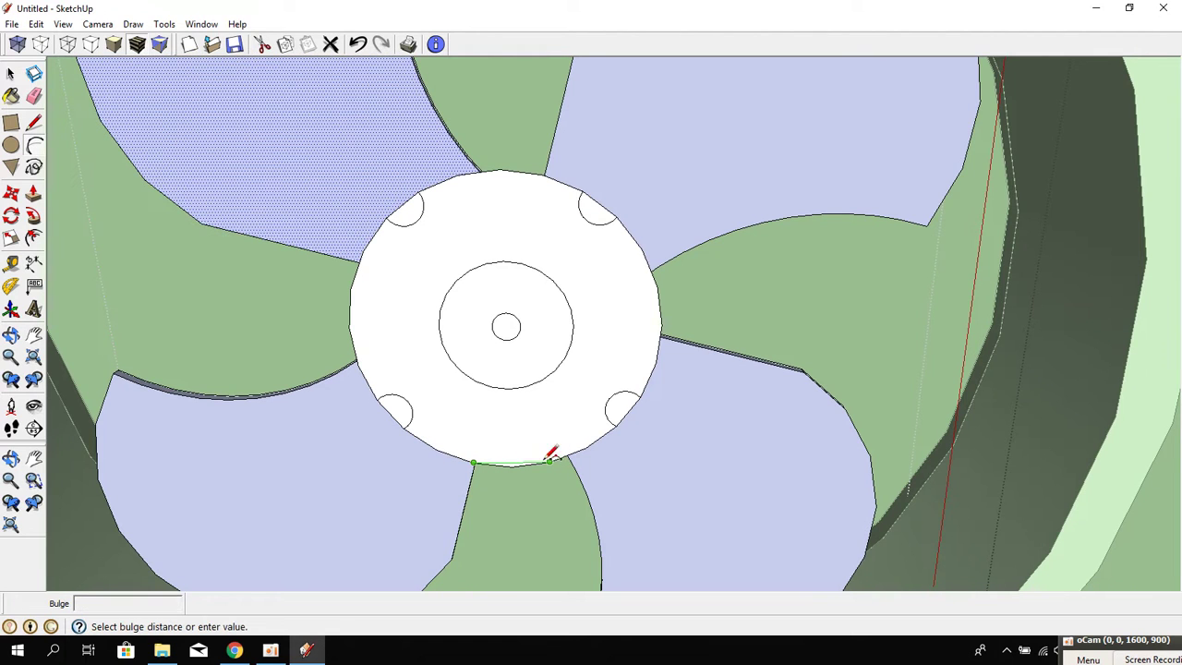
click(514, 426)
scroll(613, 332, down, 1)
scroll(604, 333, up, 2)
Push/Pull the notched hub face out about 0.80m into a grooved cylinder with a bore.
mouse_move(605, 332)
middle_down()
mouse_move(607, 361)
mouse_move(616, 347)
middle_up()
click(35, 194)
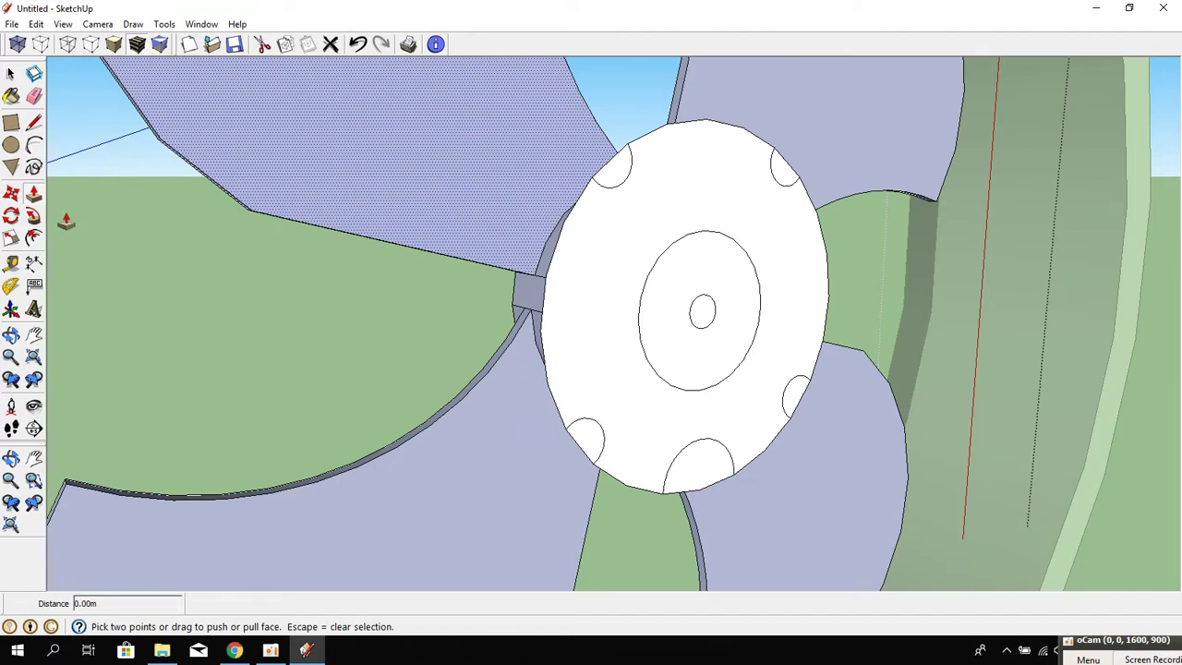
click(606, 374)
right_click(607, 379)
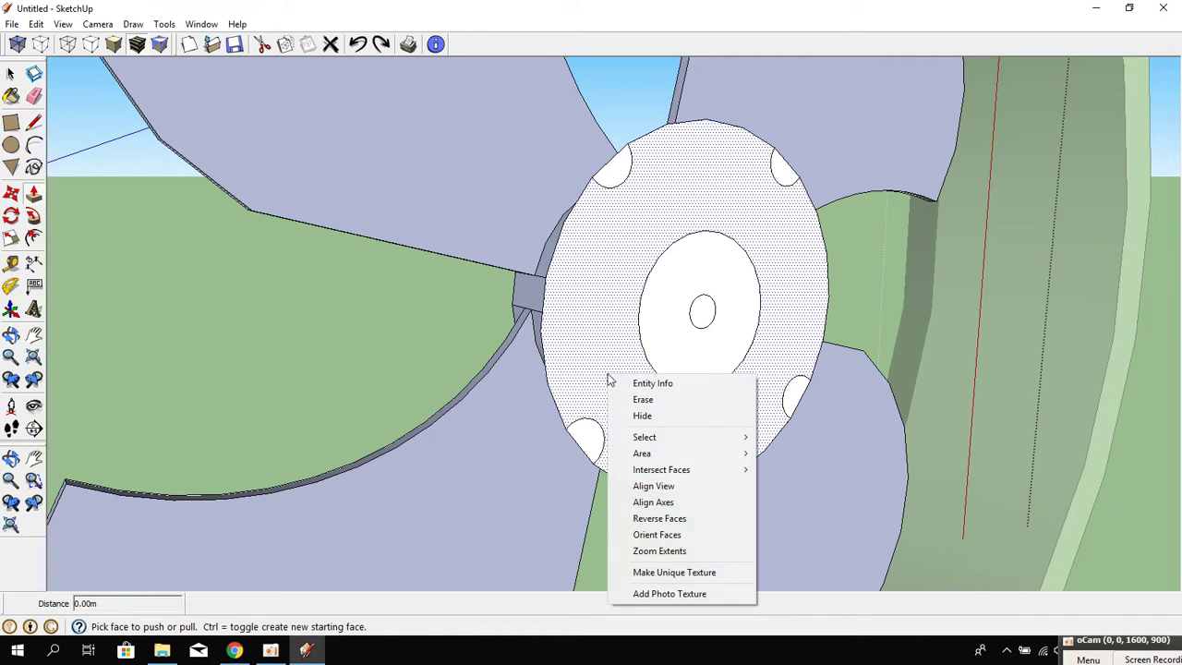
click(615, 364)
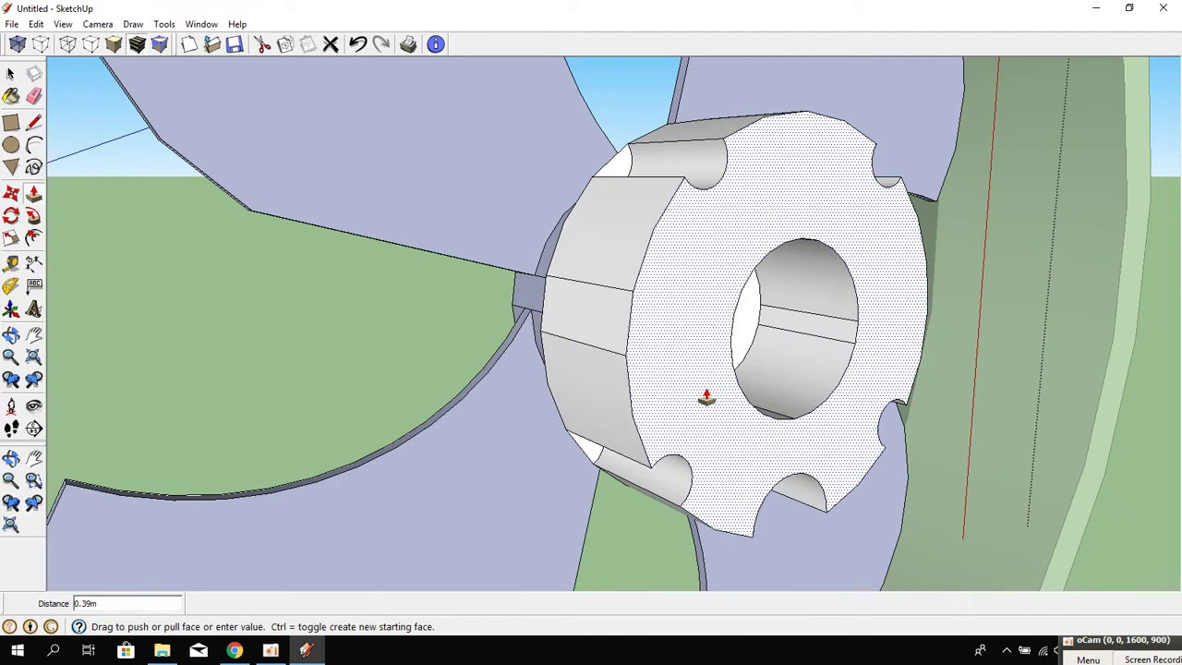
mouse_move(707, 397)
middle_down()
mouse_move(628, 358)
mouse_move(712, 397)
mouse_move(563, 370)
mouse_move(295, 256)
mouse_move(386, 255)
mouse_move(351, 240)
middle_up()
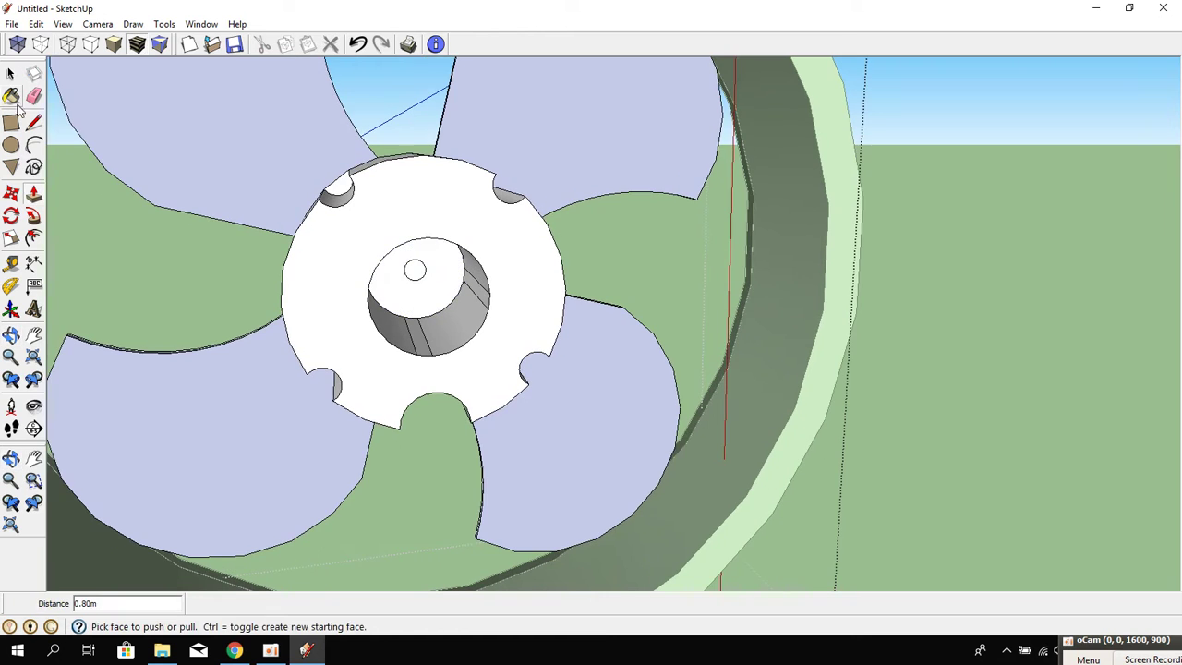
Fill the bore hole by drawing a line across it, then erase the line.
click(33, 121)
click(427, 236)
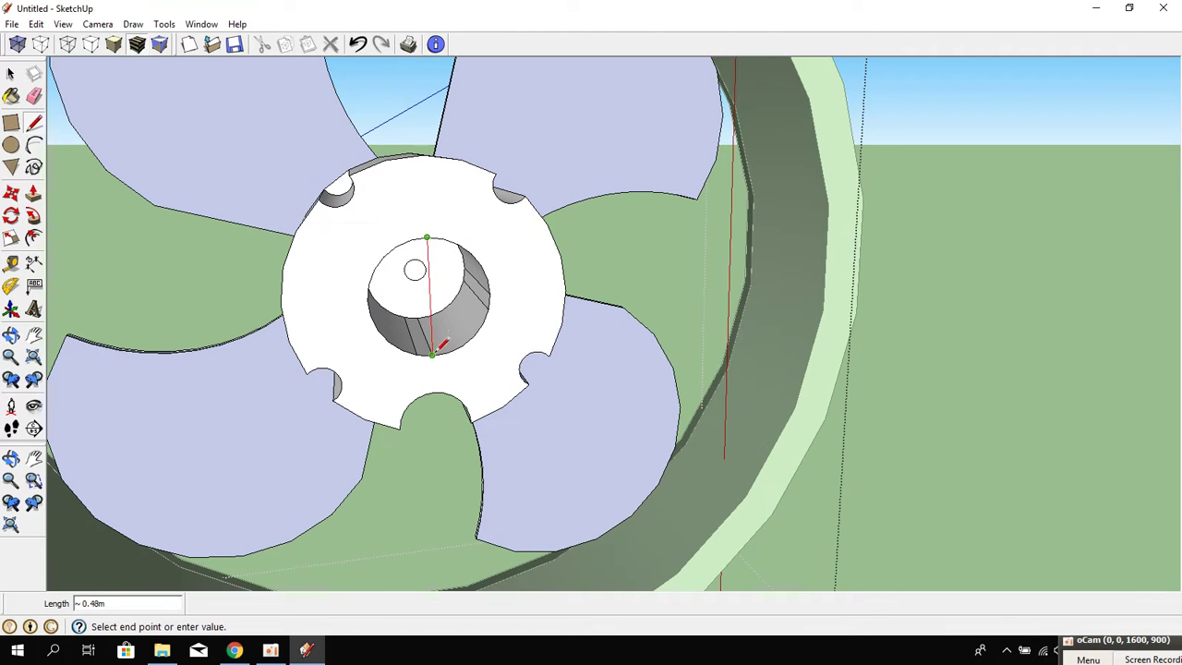
click(433, 354)
click(33, 96)
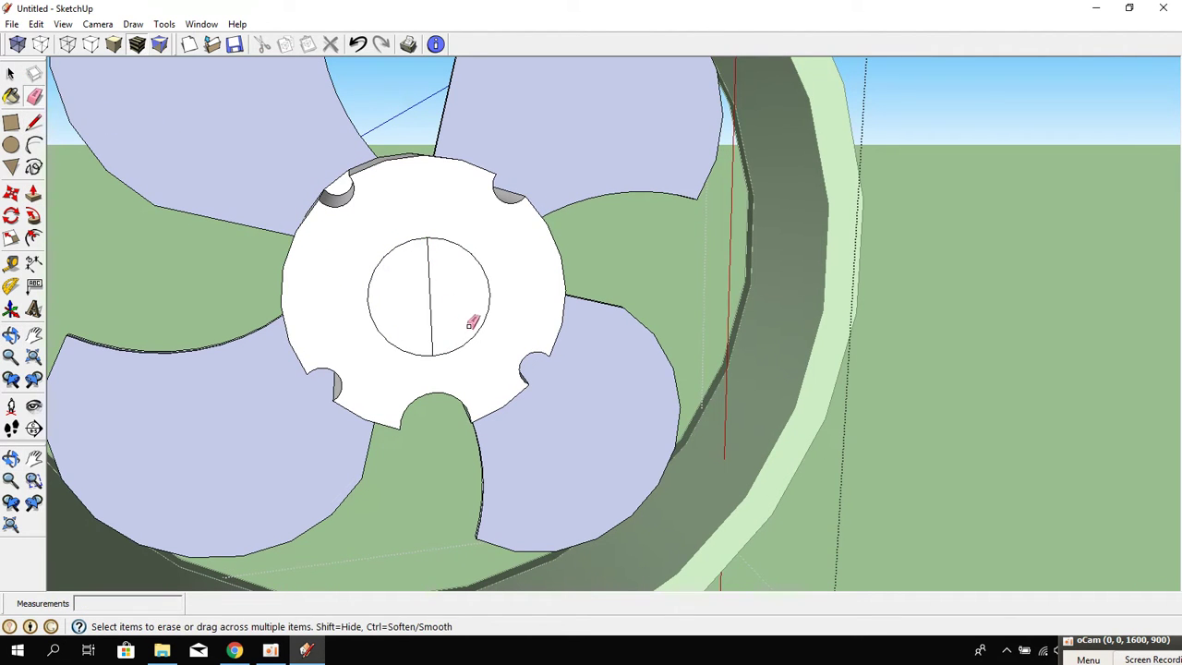
drag(469, 322, 369, 303)
mouse_move(369, 303)
middle_down()
mouse_move(546, 293)
mouse_move(520, 312)
middle_up()
scroll(502, 324, up, 2)
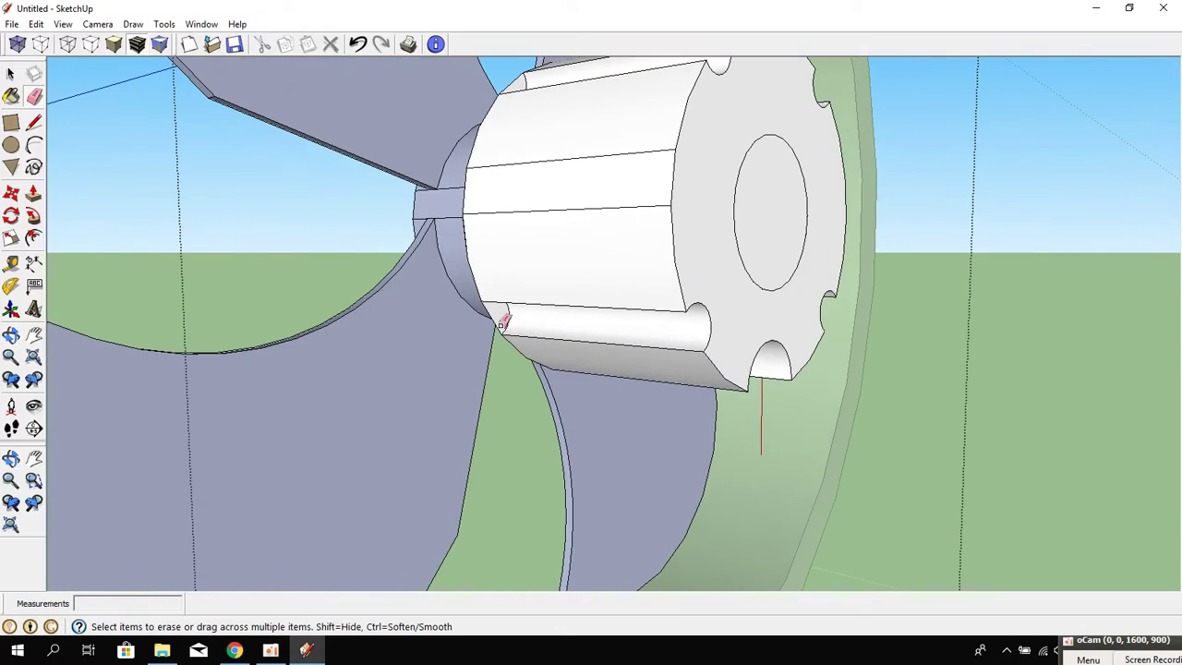
middle_drag(502, 271, 530, 434)
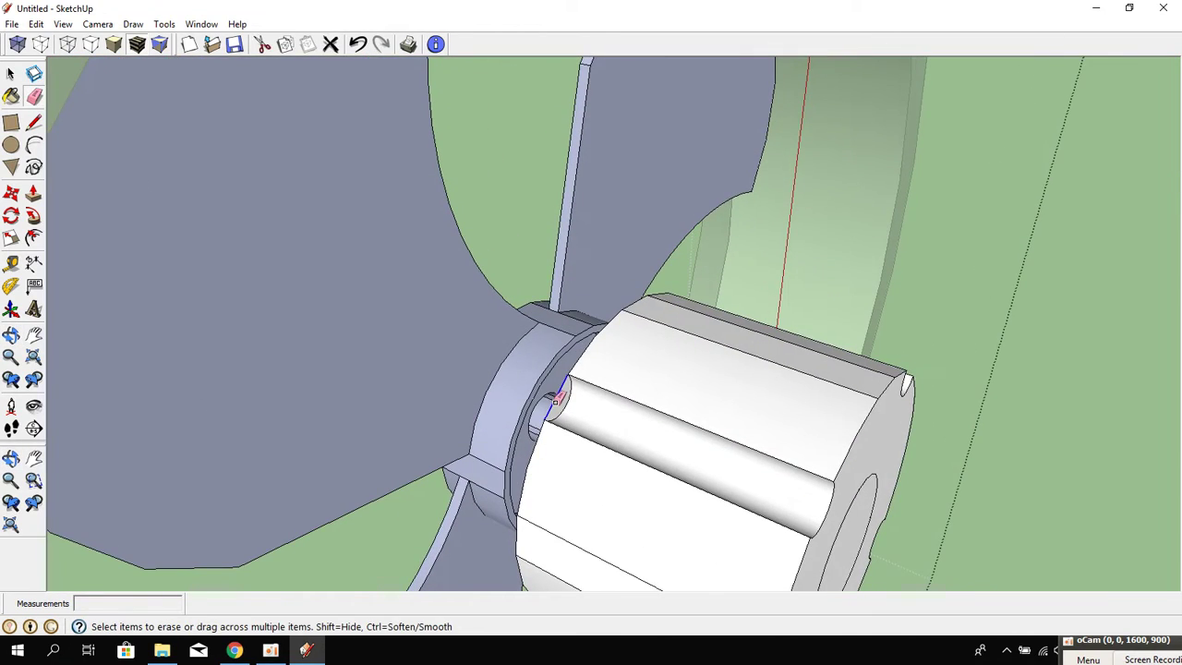
middle_drag(614, 407, 194, 366)
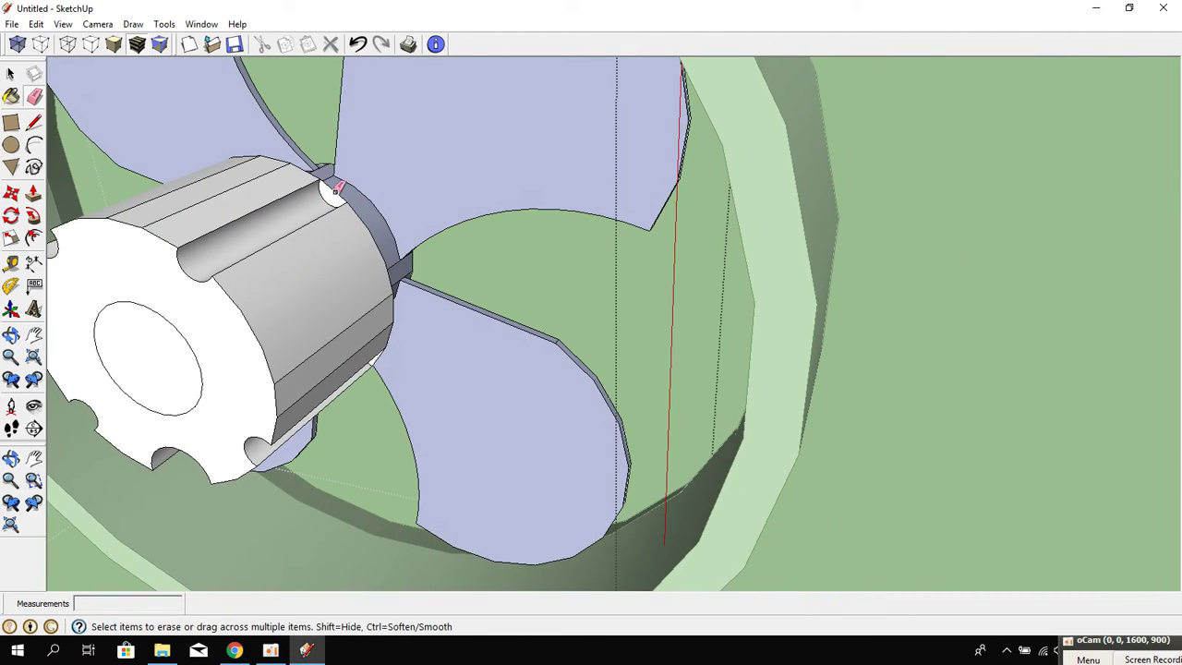
mouse_move(324, 344)
middle_down()
mouse_move(379, 219)
mouse_move(390, 288)
middle_up()
middle_drag(283, 230, 428, 315)
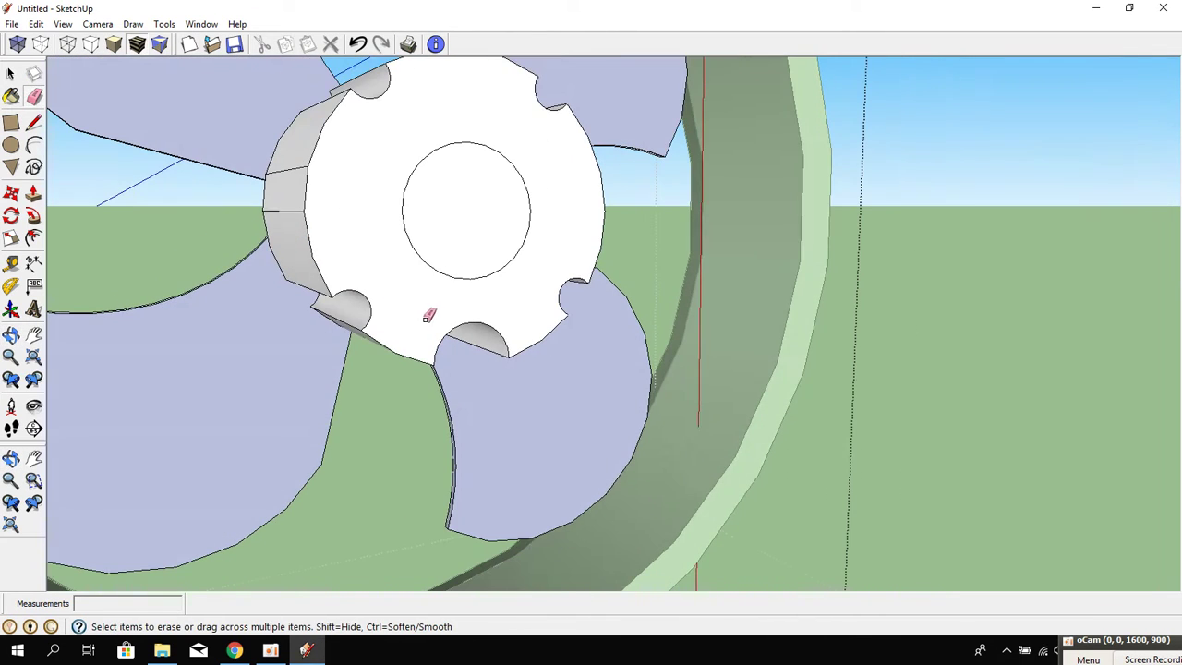
Offset the hub circle outward and push the ring face in as a 0.14m recess.
click(37, 197)
click(490, 274)
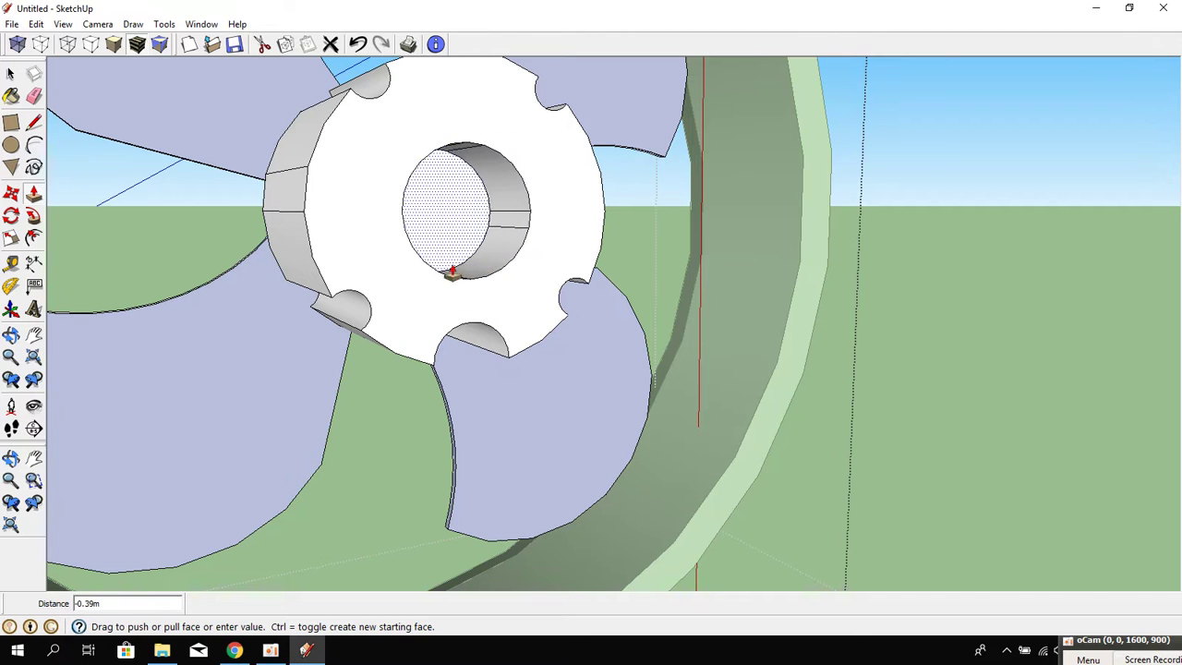
key(Escape)
click(33, 237)
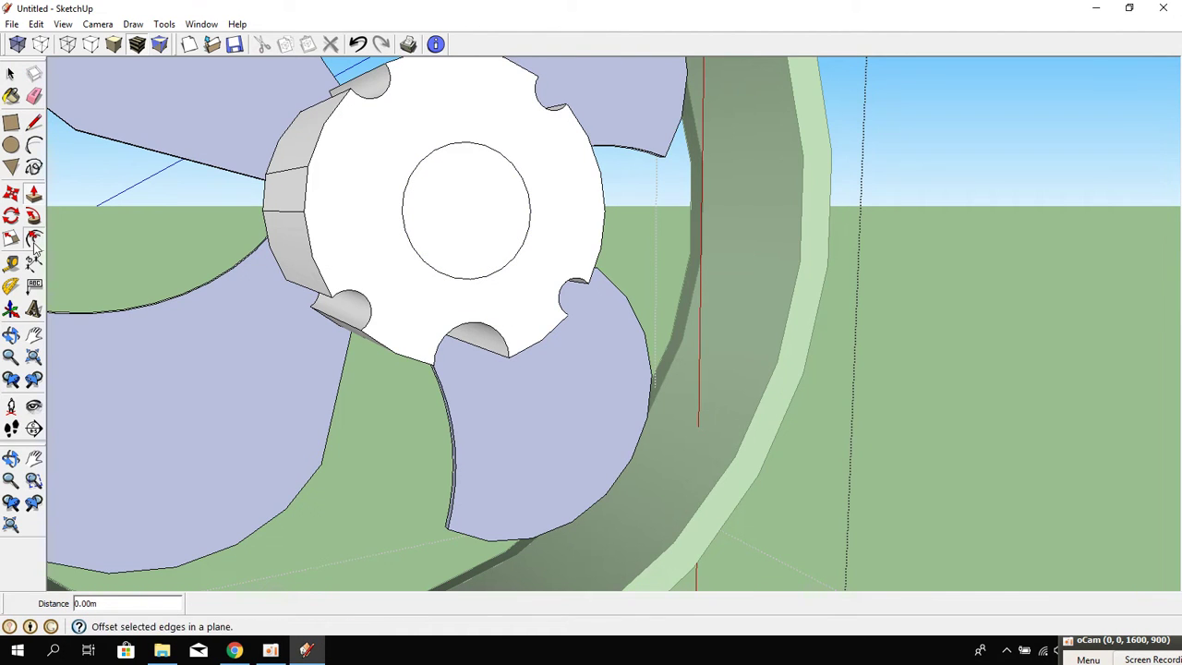
click(488, 274)
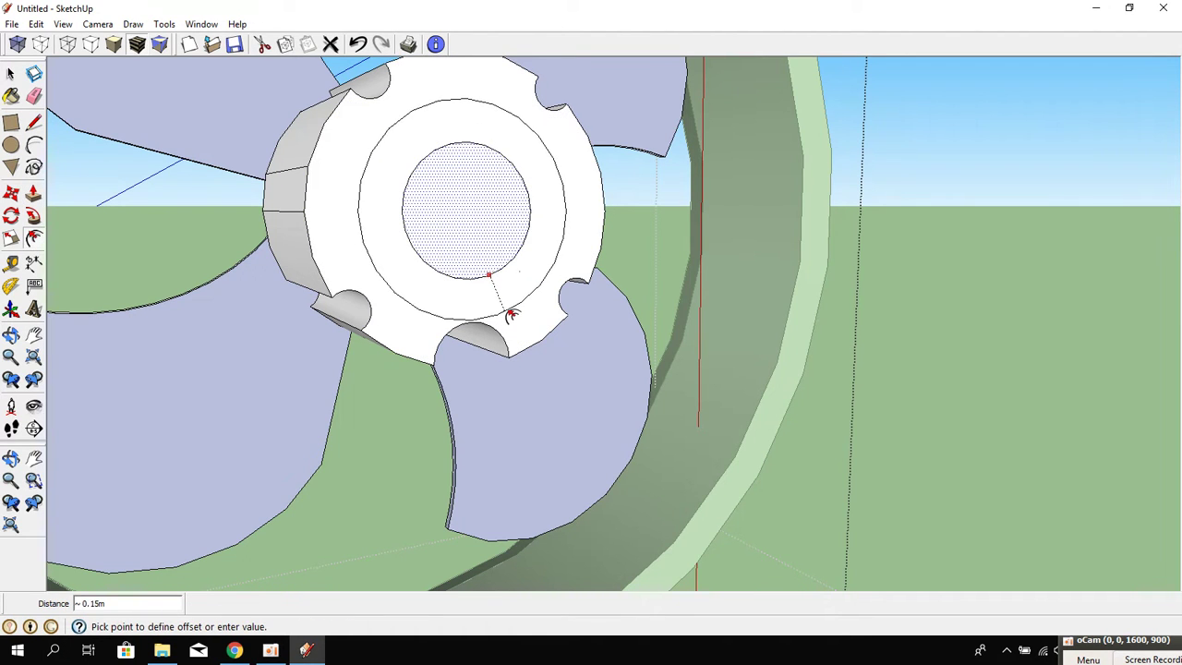
key(Escape)
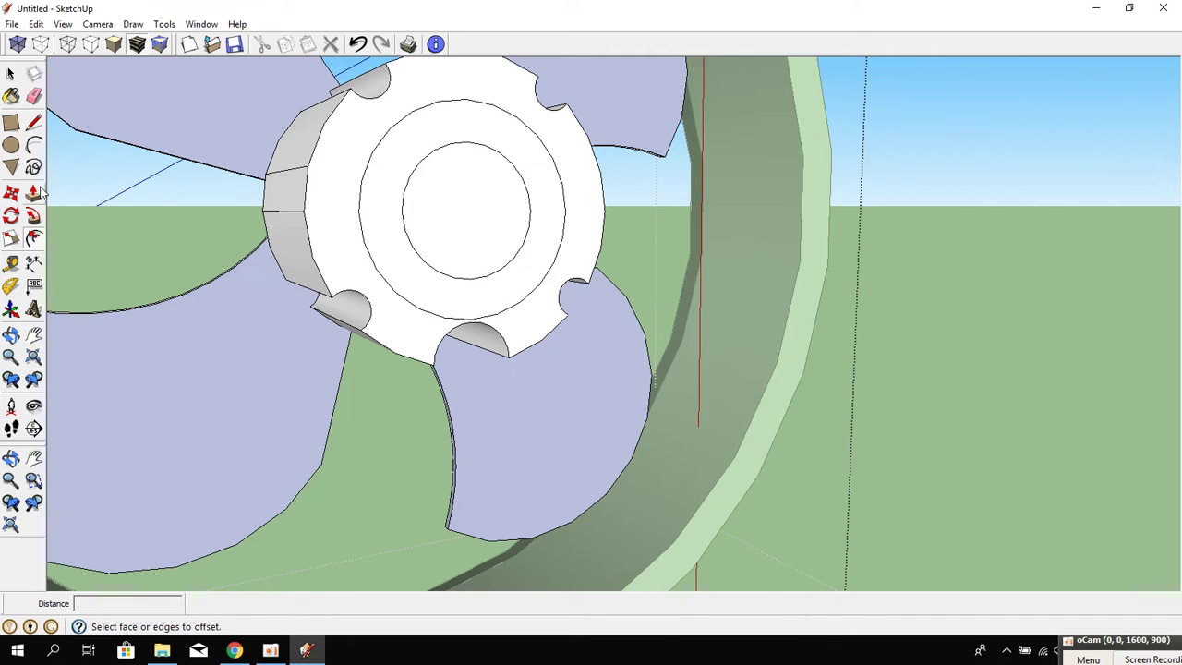
click(35, 192)
click(459, 294)
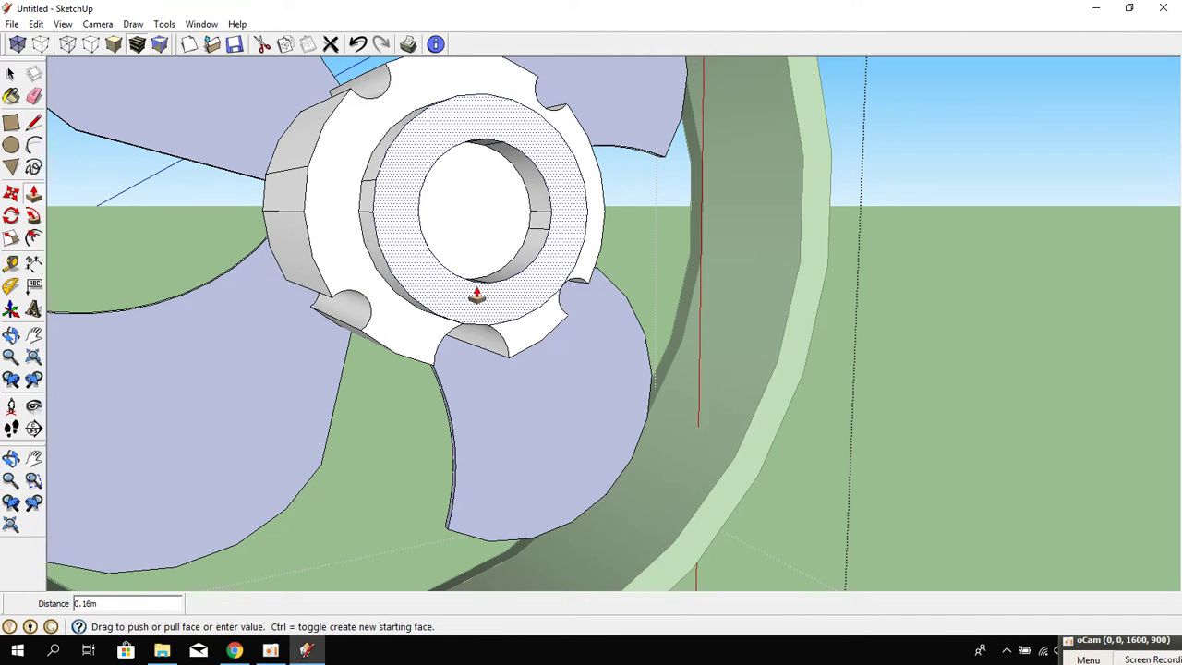
click(458, 251)
click(448, 245)
click(423, 267)
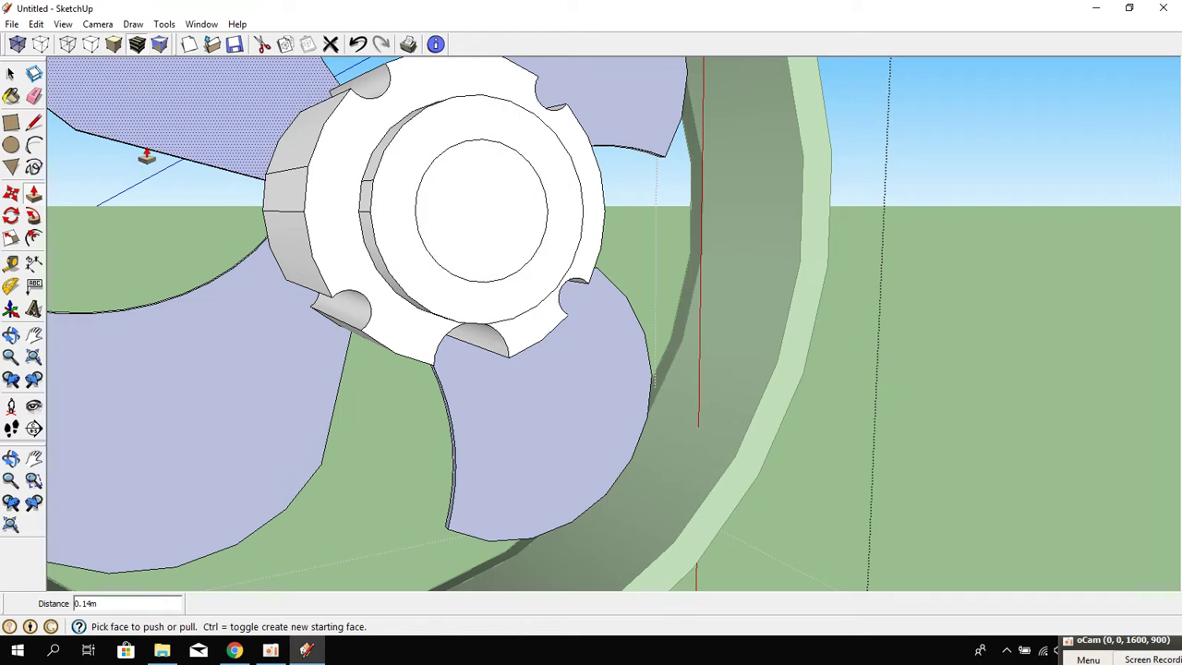
Erase the inner circle edge so the recess has a plain face.
click(35, 96)
click(451, 276)
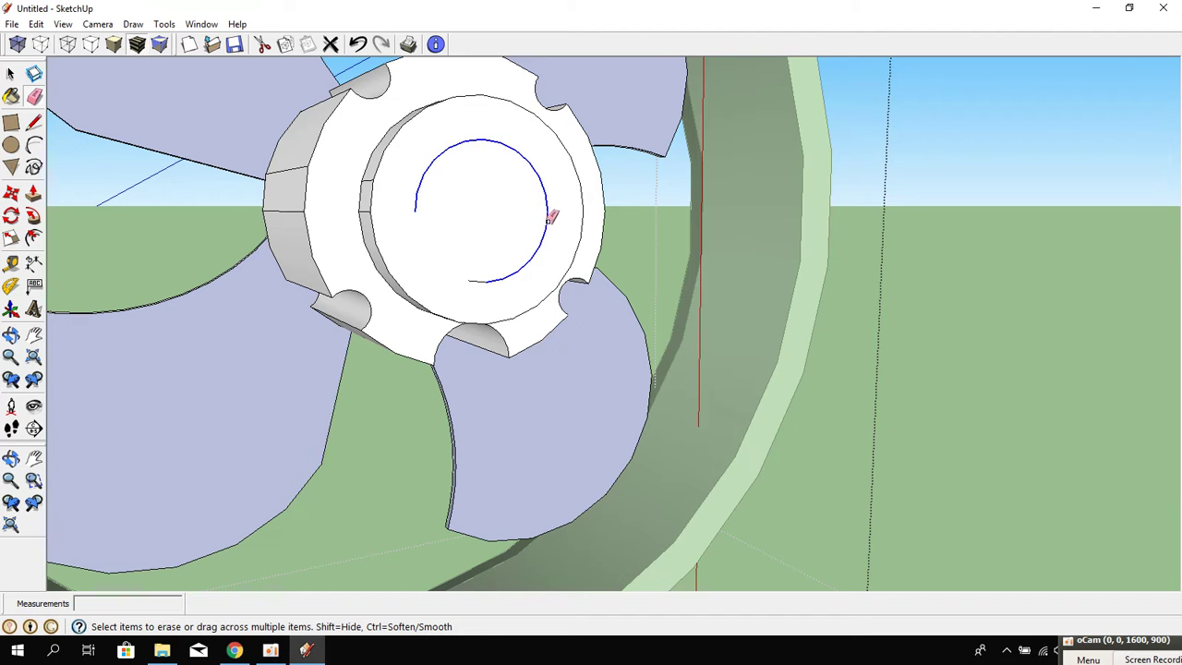
drag(551, 218, 409, 228)
middle_drag(409, 227, 464, 261)
mouse_move(513, 305)
middle_down()
mouse_move(780, 323)
mouse_move(420, 308)
mouse_move(493, 338)
mouse_move(464, 325)
mouse_move(603, 357)
mouse_move(388, 358)
mouse_move(221, 414)
mouse_move(530, 382)
mouse_move(723, 265)
mouse_move(472, 392)
mouse_move(567, 345)
mouse_move(554, 367)
middle_up()
scroll(351, 357, up, 3)
scroll(327, 354, up, 3)
scroll(327, 359, up, 2)
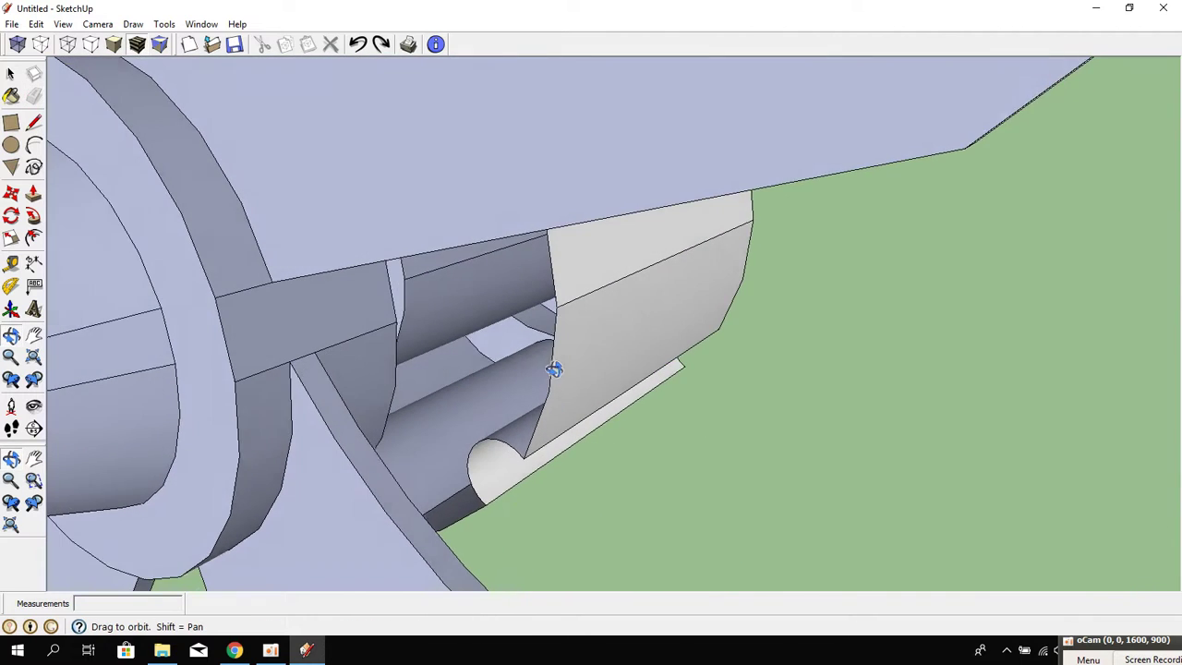
Push/Pull the small inner disc face 0.80m to form the projecting core.
click(33, 193)
mouse_move(513, 346)
mouse_down()
mouse_move(542, 450)
mouse_move(527, 455)
mouse_up()
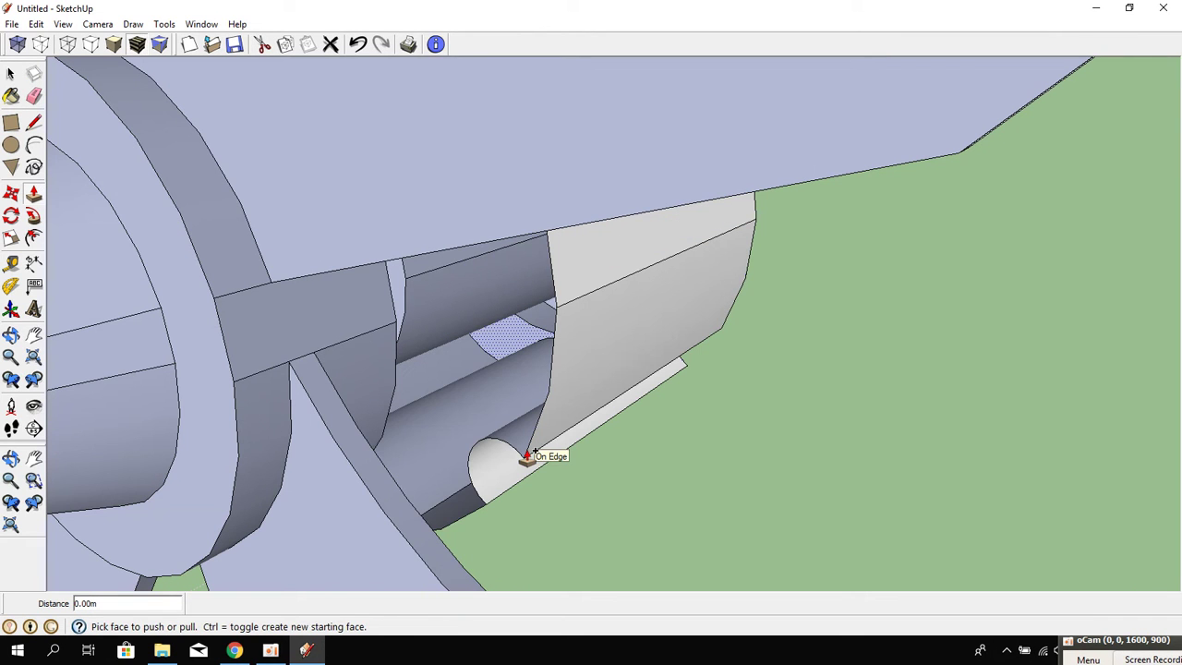
click(526, 455)
click(528, 457)
mouse_move(528, 456)
middle_down()
mouse_move(385, 471)
mouse_move(632, 447)
mouse_move(766, 393)
middle_up()
scroll(441, 372, up, 2)
scroll(452, 370, up, 2)
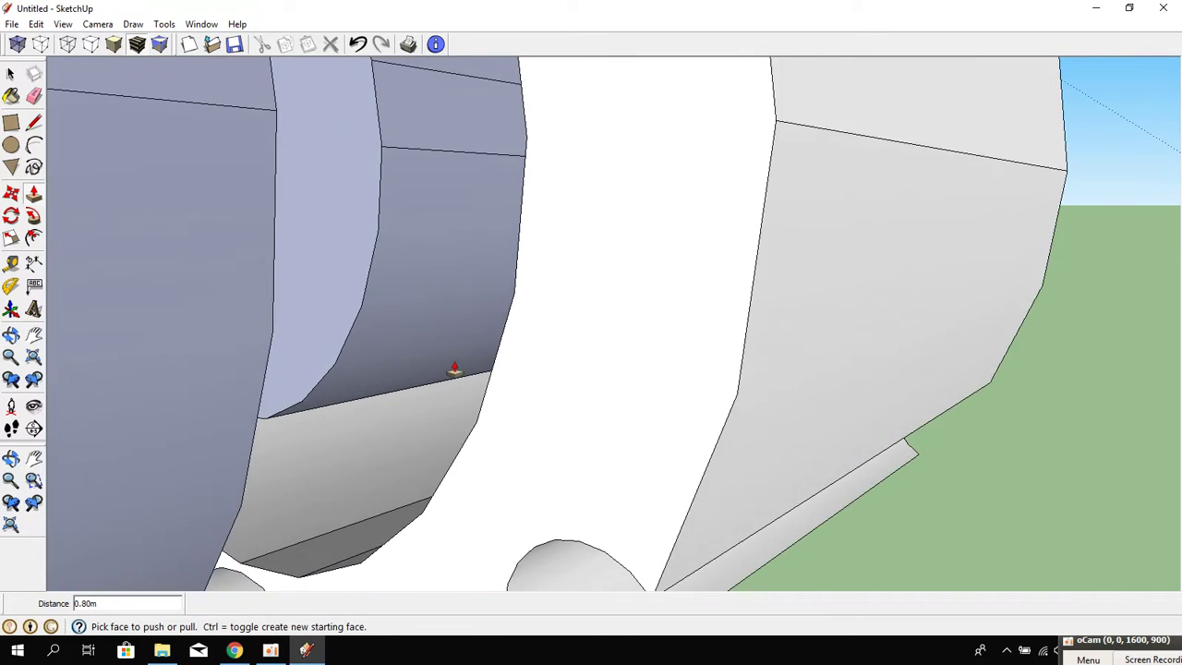
scroll(455, 370, up, 2)
mouse_move(465, 364)
middle_down()
mouse_move(299, 364)
mouse_move(549, 406)
mouse_move(686, 385)
mouse_move(612, 373)
mouse_move(396, 410)
mouse_move(845, 391)
mouse_move(326, 383)
mouse_move(766, 356)
mouse_move(542, 369)
mouse_move(502, 356)
mouse_move(361, 373)
mouse_move(267, 364)
middle_up()
Attempt an offset on the circular face, then cancel it.
key(p)
key(f)
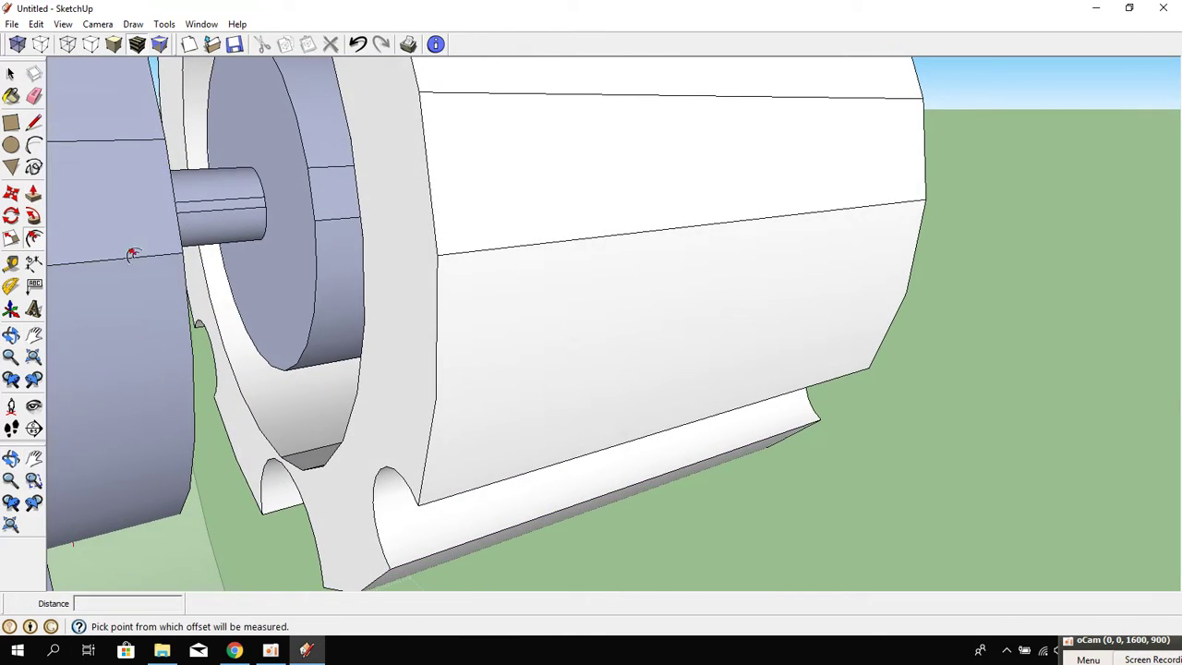
click(304, 348)
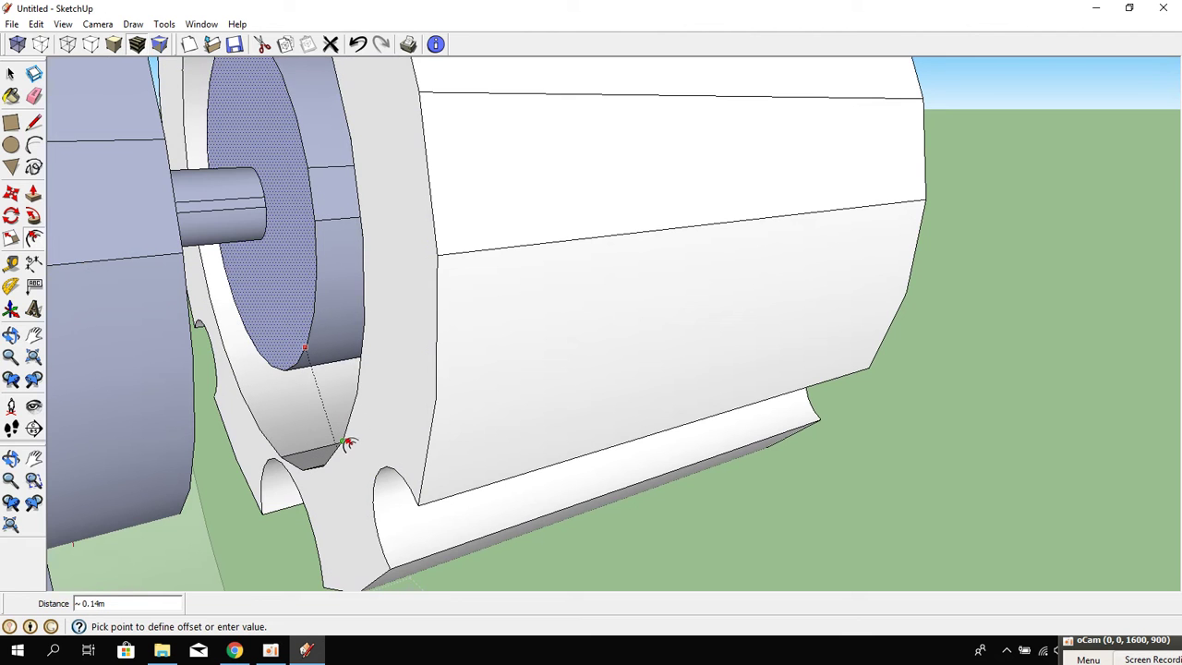
key(Escape)
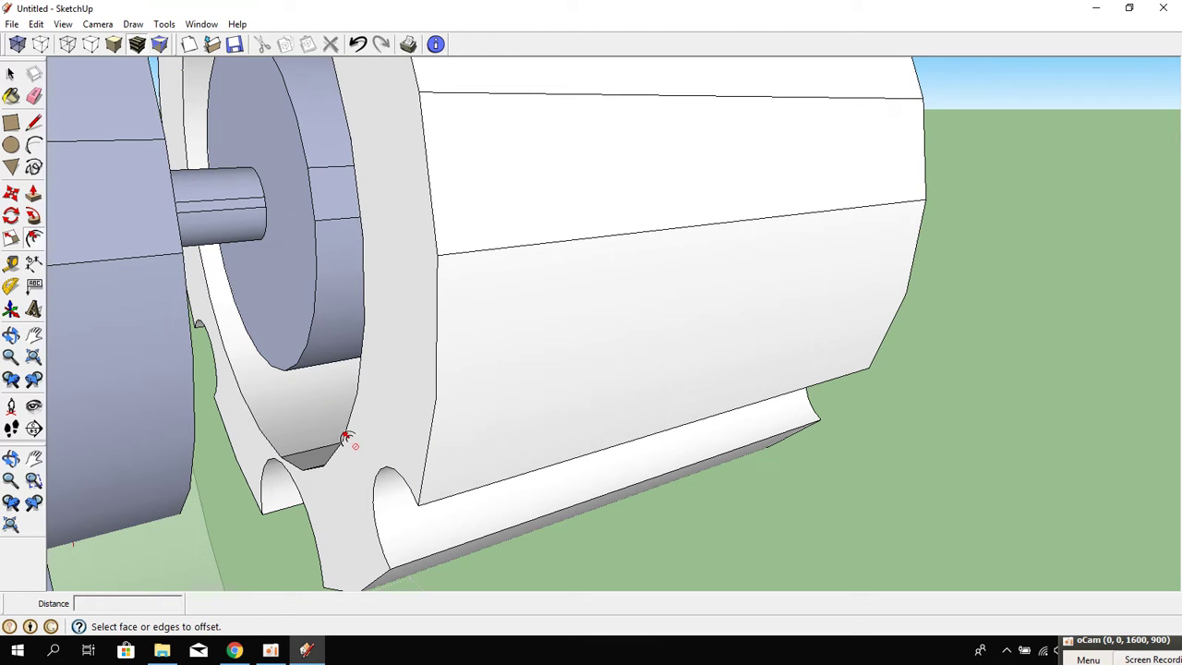
click(317, 402)
mouse_move(316, 402)
middle_down()
mouse_move(274, 271)
mouse_move(290, 385)
mouse_move(356, 380)
mouse_move(151, 351)
mouse_move(77, 133)
middle_up()
Draw a line across the hub disc, then erase the stray line.
click(34, 125)
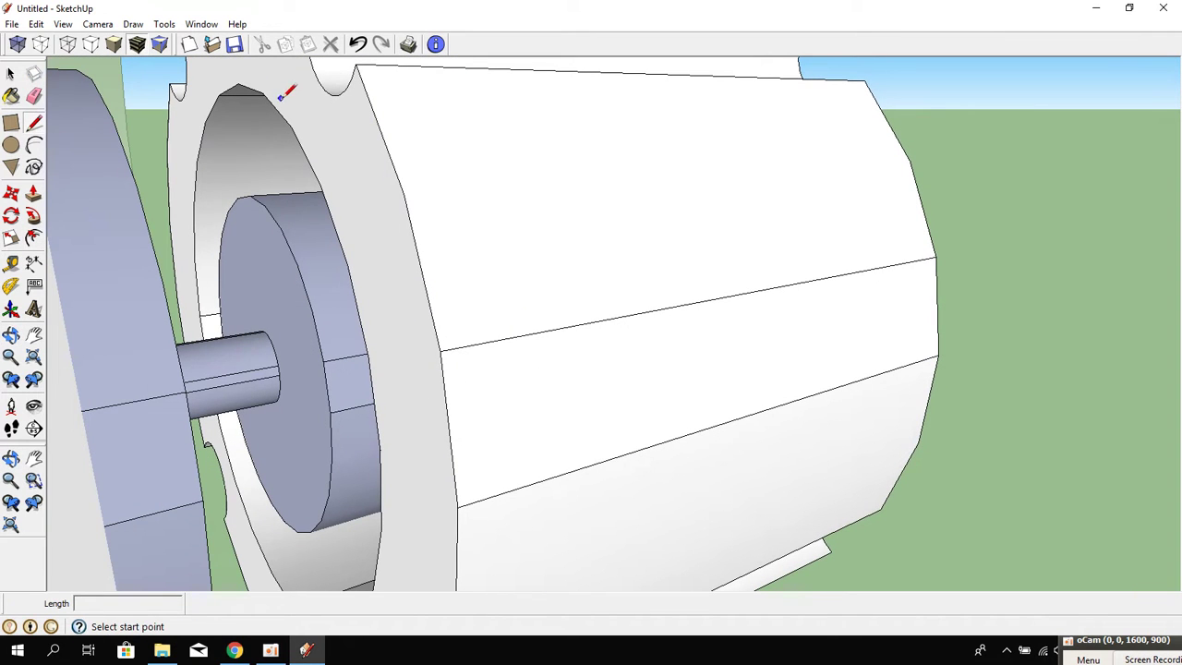
click(238, 84)
mouse_move(246, 148)
middle_down()
mouse_move(185, 249)
mouse_move(237, 342)
middle_up()
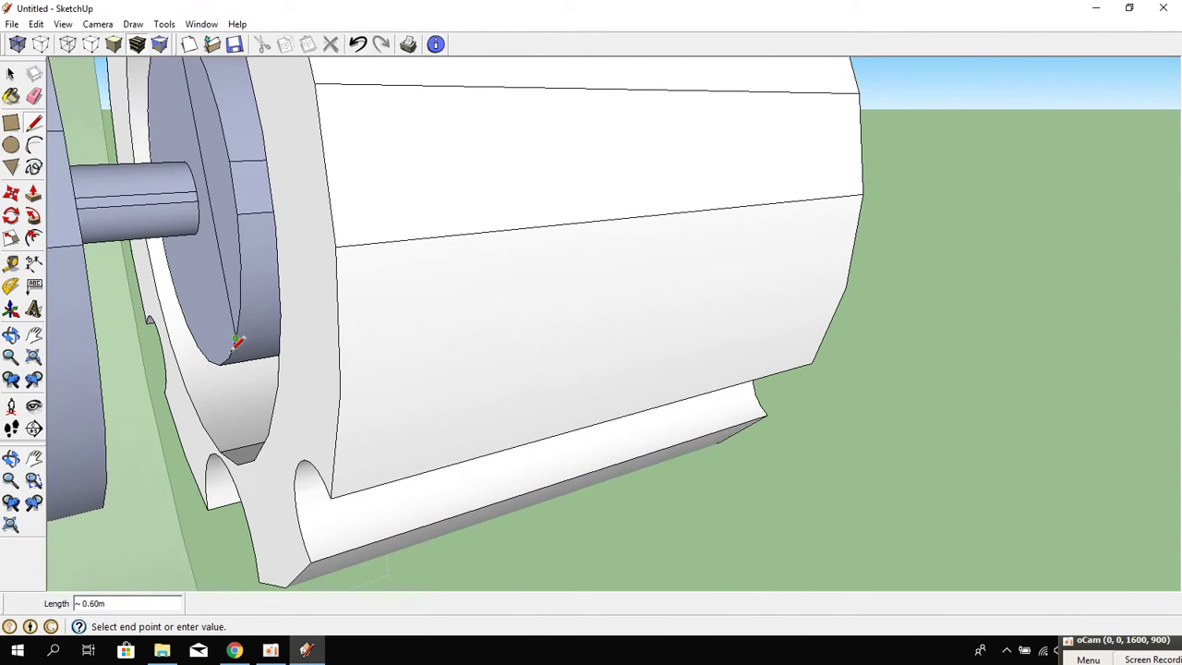
click(224, 445)
mouse_move(314, 406)
middle_down()
mouse_move(342, 475)
mouse_move(333, 462)
middle_up()
click(39, 98)
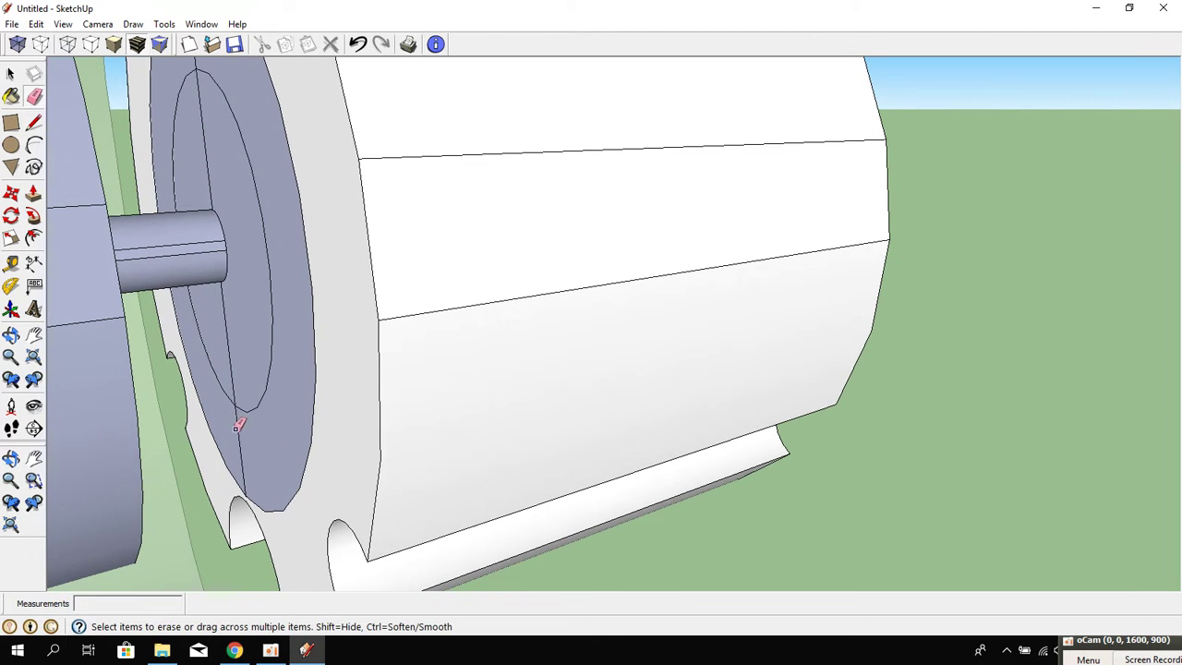
drag(208, 147, 185, 158)
mouse_move(185, 158)
middle_down()
mouse_move(243, 290)
mouse_move(243, 184)
mouse_move(407, 268)
mouse_move(481, 274)
middle_up()
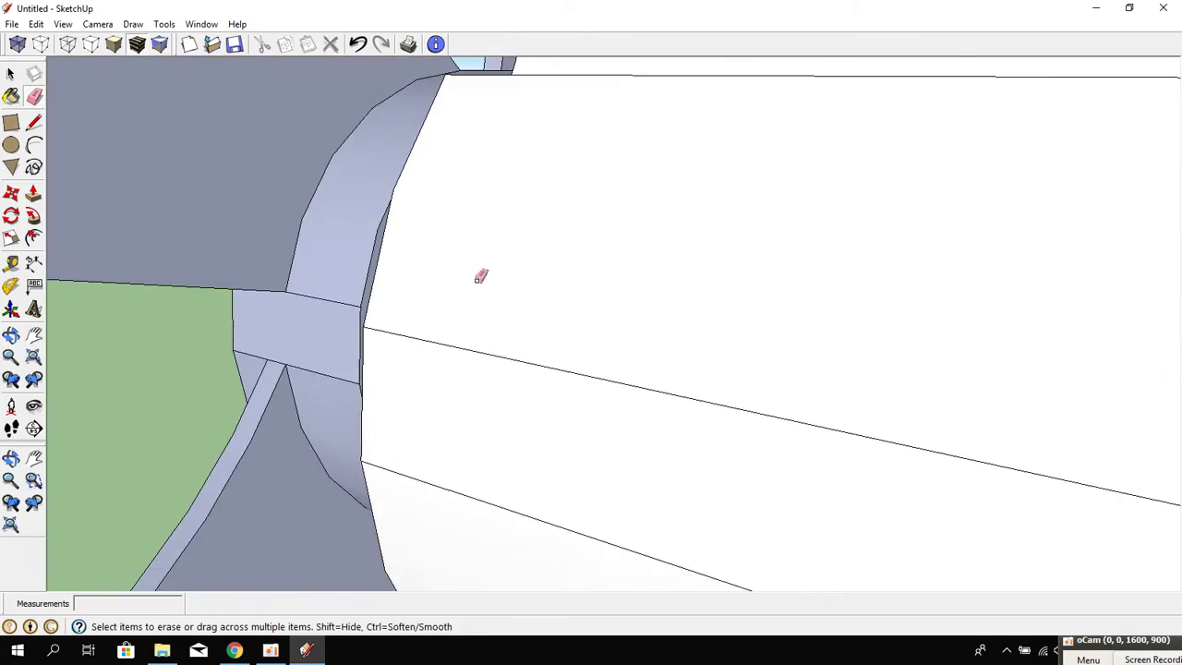
scroll(638, 280, down, 3)
mouse_move(638, 280)
middle_down()
mouse_move(638, 323)
mouse_move(394, 265)
mouse_move(554, 309)
mouse_move(315, 230)
middle_up()
scroll(379, 254, down, 2)
scroll(415, 246, down, 2)
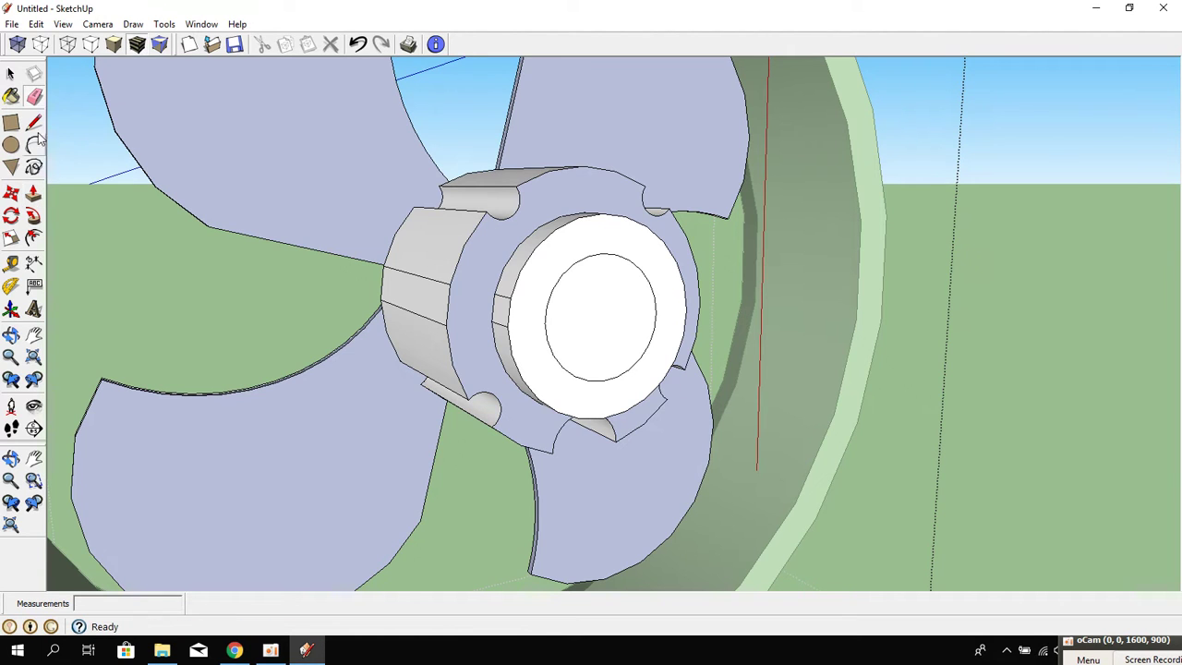
Scale the hub's ring face down to 0.88.
click(11, 74)
middle_drag(462, 314, 434, 310)
click(513, 338)
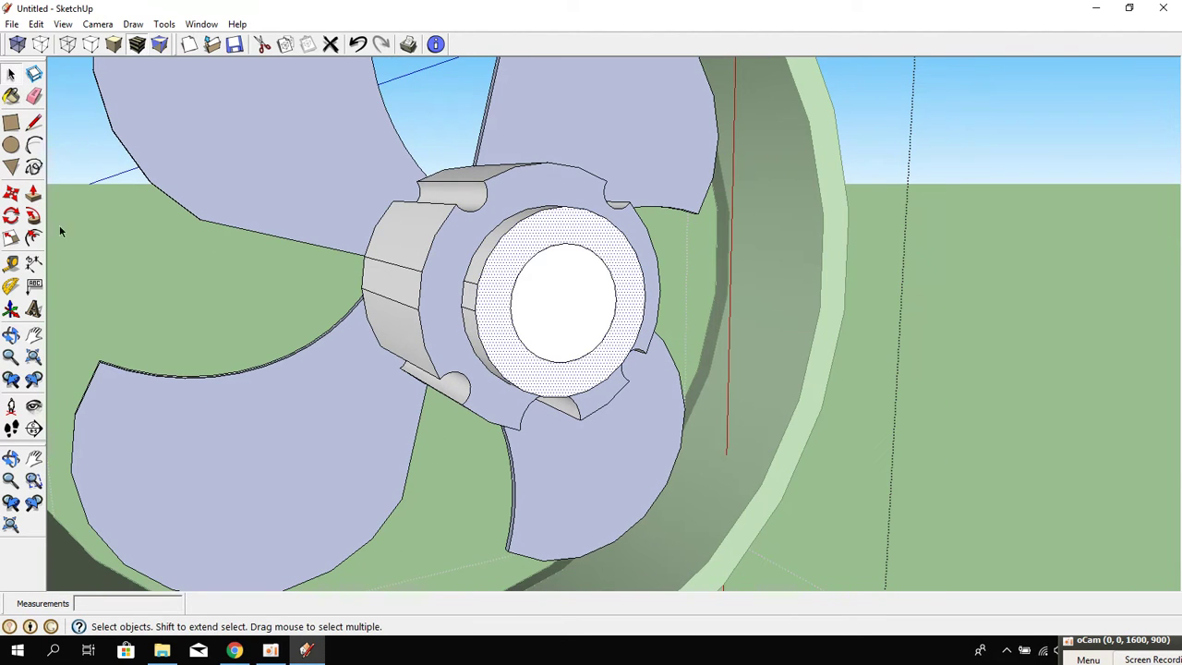
click(12, 238)
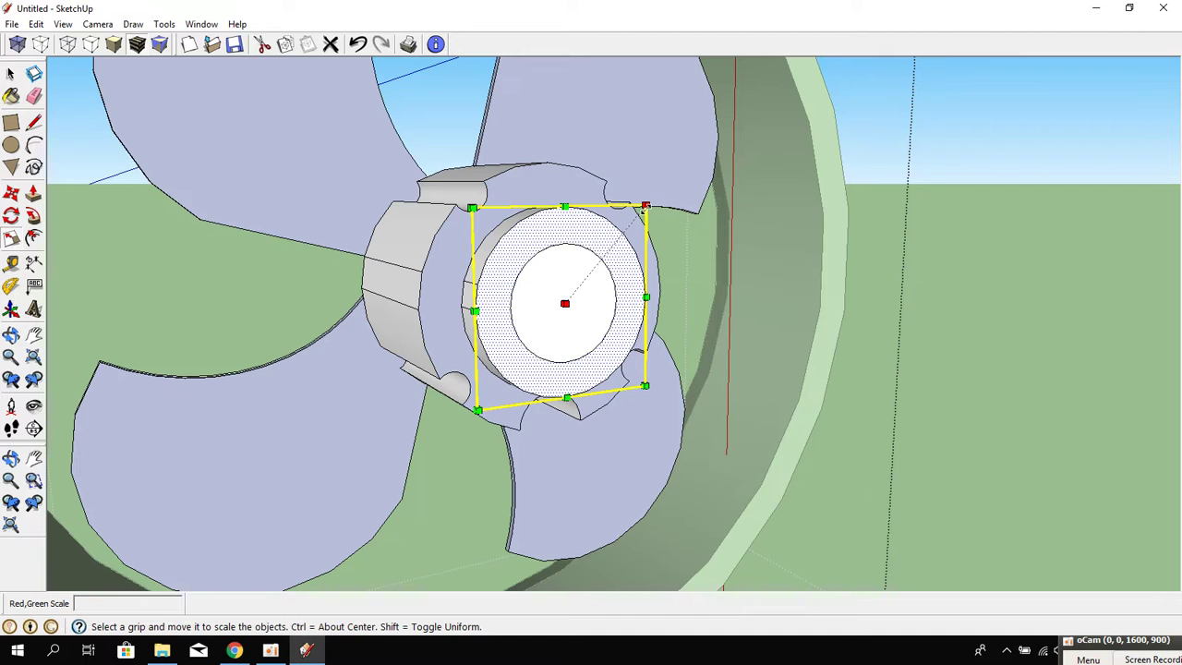
drag(645, 206, 638, 218)
key(space)
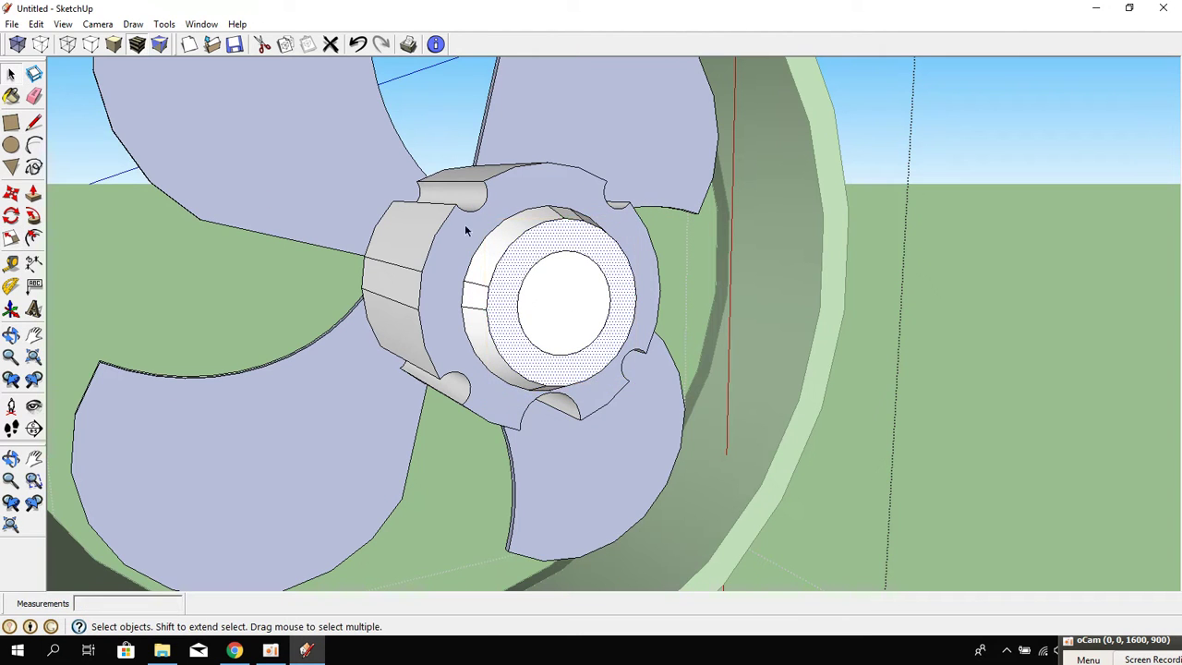
Push the inner hub circle deeper into the hub, then scale it down slightly.
click(567, 290)
scroll(588, 309, up, 3)
scroll(578, 315, up, 3)
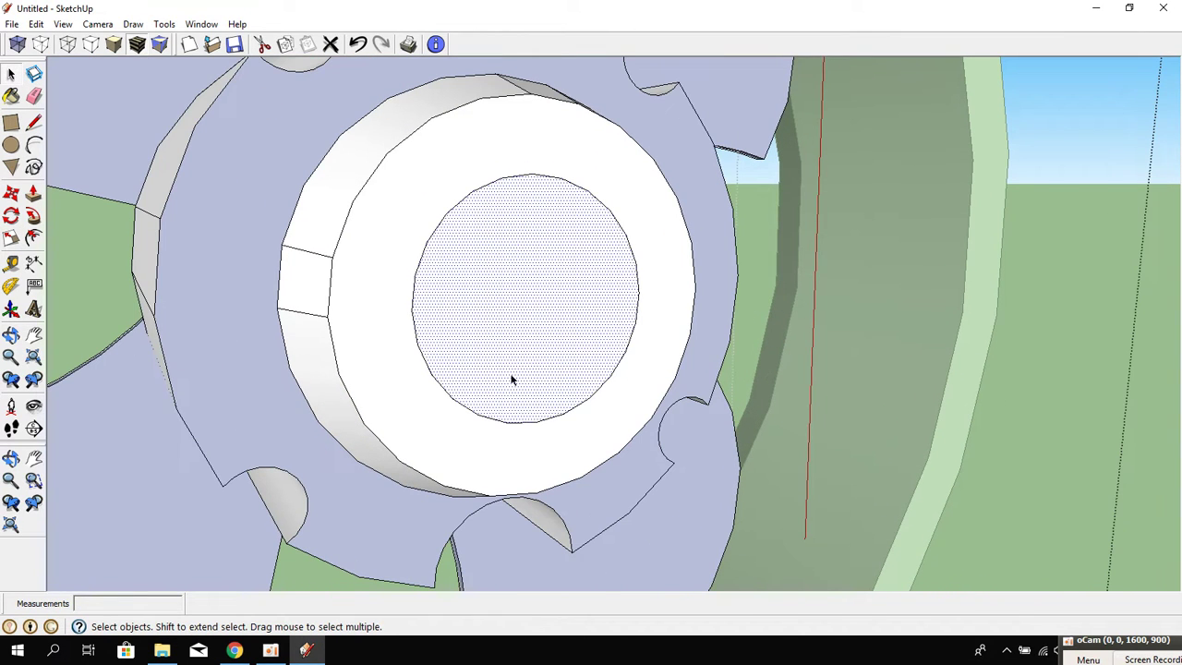
click(34, 193)
click(432, 316)
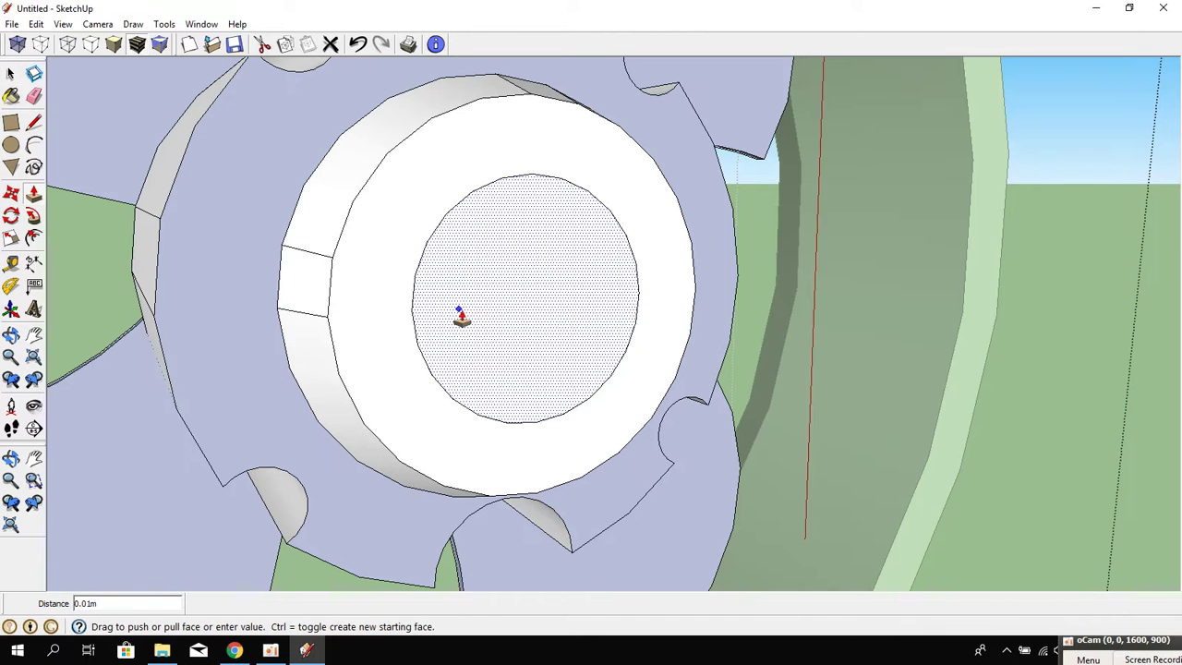
click(481, 327)
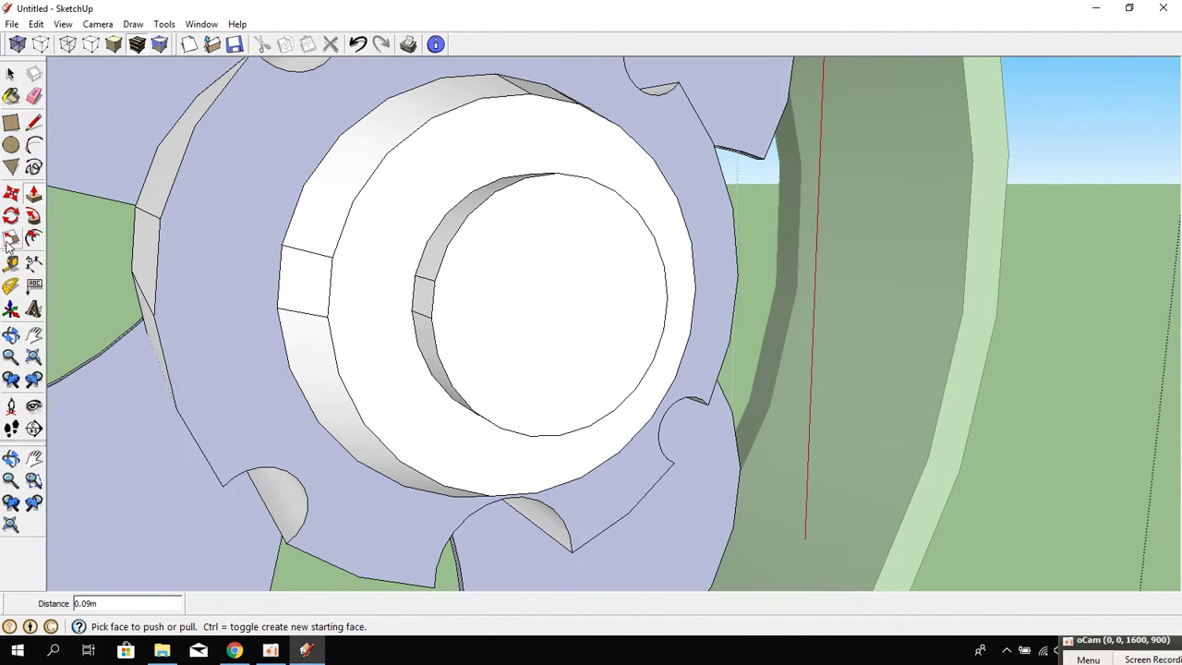
click(10, 239)
click(562, 261)
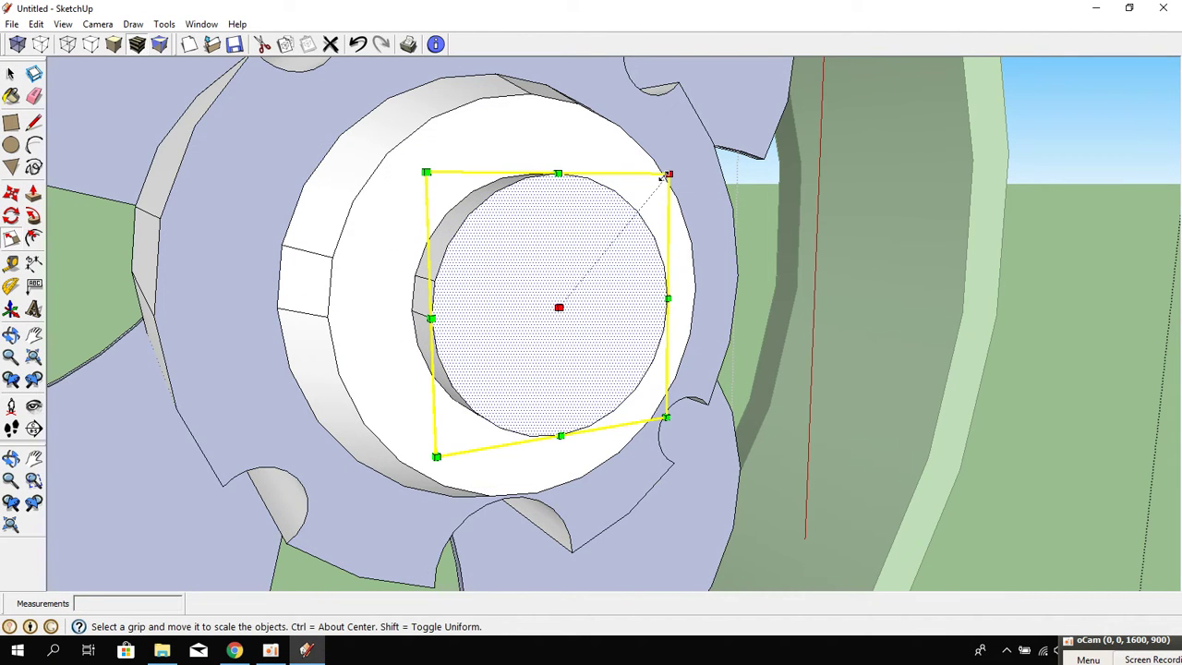
drag(667, 174, 661, 182)
Draw a small circle at the centre of the inner hub face.
click(35, 239)
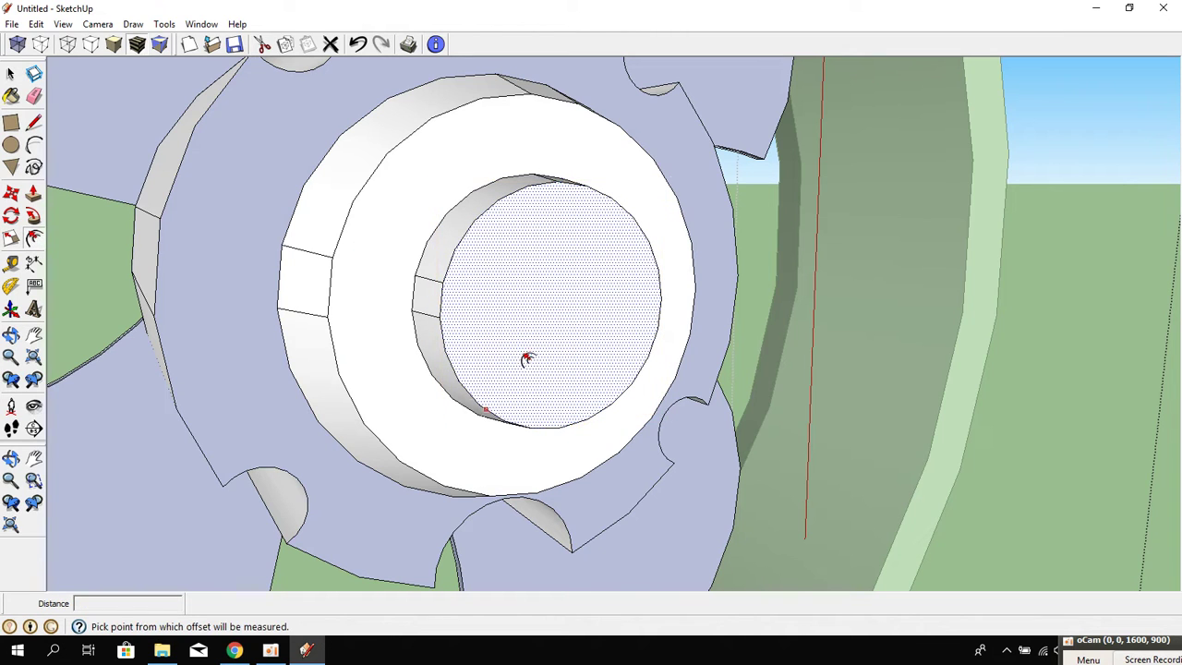
click(528, 356)
click(518, 335)
Pull the small centre circle outward into a short protruding shaft.
click(32, 213)
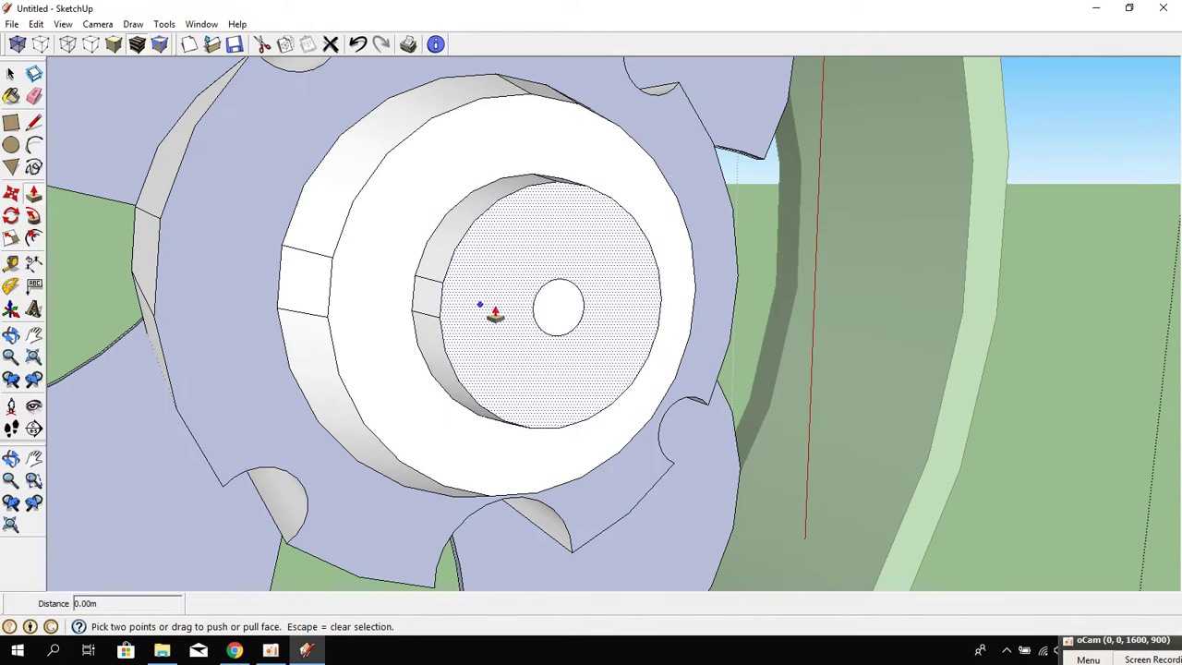
right_click(552, 318)
click(554, 312)
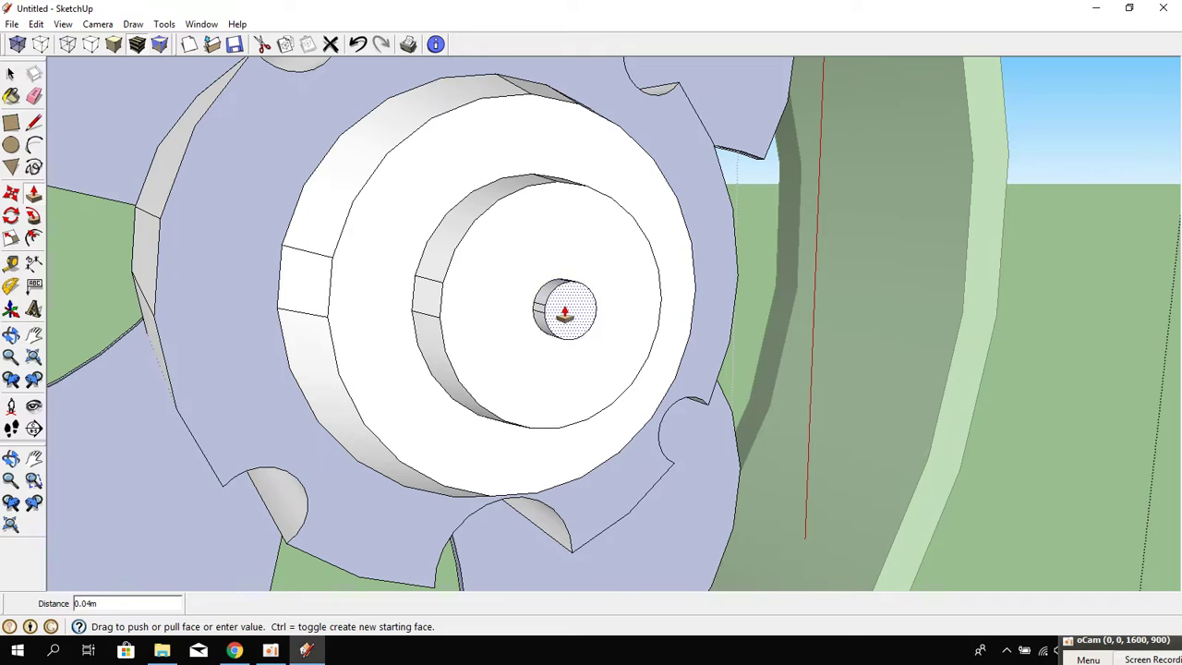
click(563, 312)
scroll(443, 351, down, 2)
scroll(443, 351, down, 2)
scroll(457, 338, down, 3)
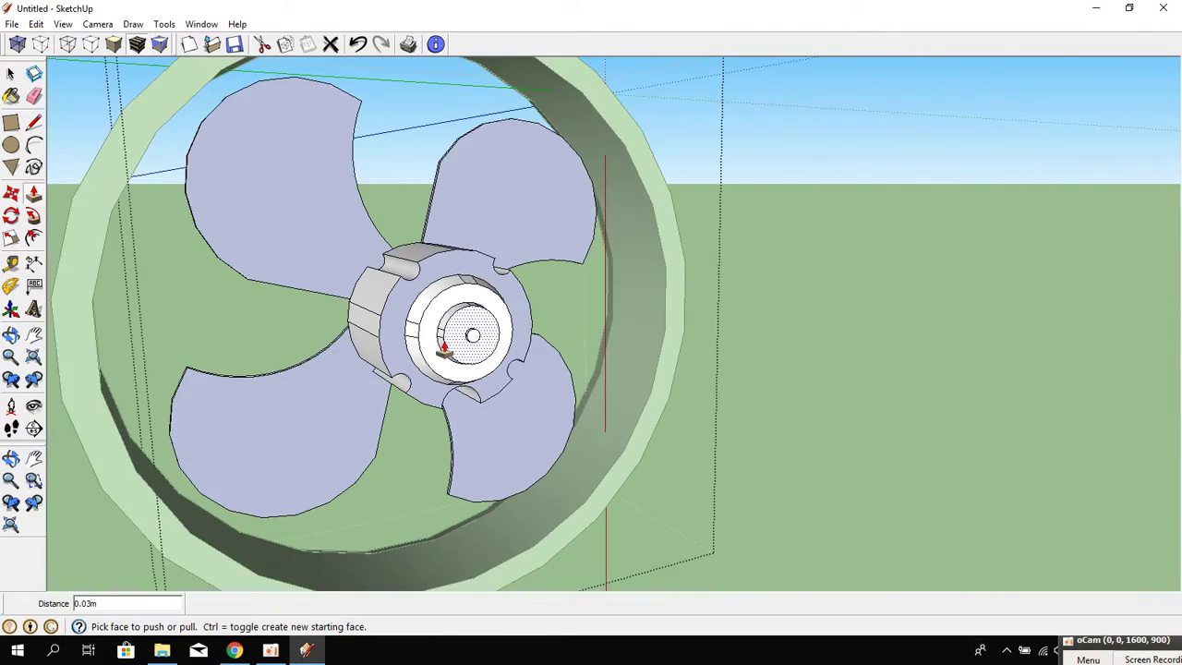
scroll(457, 338, down, 2)
click(10, 73)
click(274, 343)
mouse_move(275, 343)
middle_down()
mouse_move(515, 352)
mouse_move(549, 462)
middle_up()
scroll(531, 389, up, 2)
mouse_move(531, 390)
middle_down()
mouse_move(423, 412)
mouse_move(300, 332)
mouse_move(428, 302)
mouse_move(370, 235)
middle_up()
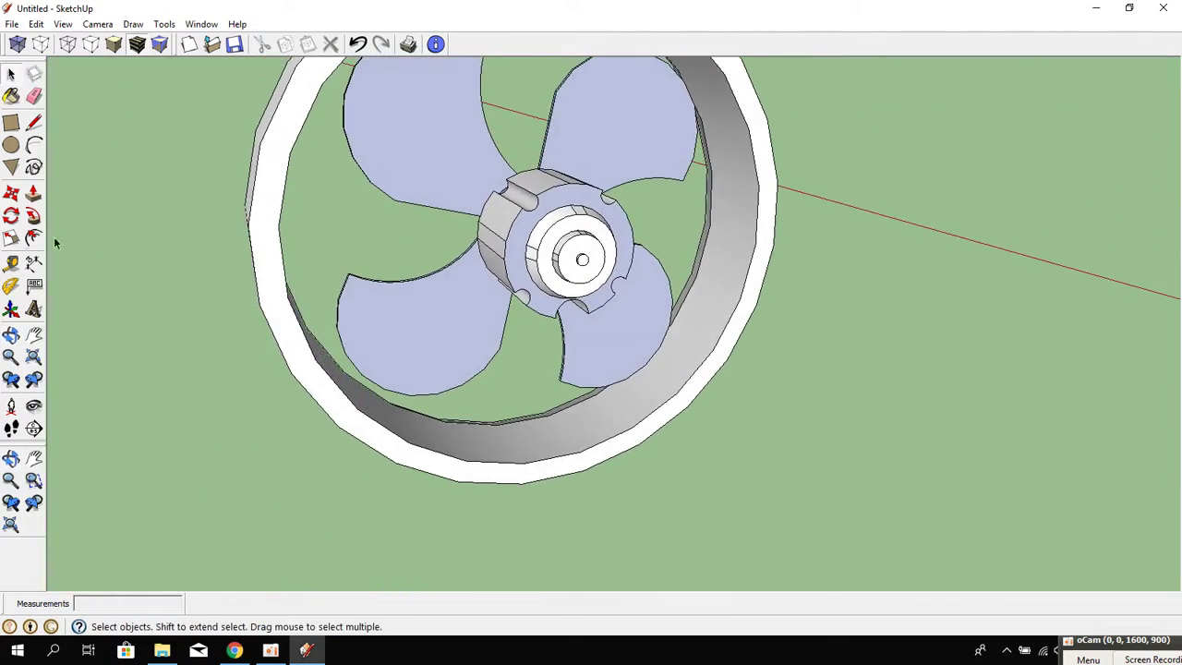
Push/Pull the outer ring face outward so the shroud wraps deeply around the blades.
click(34, 194)
click(274, 297)
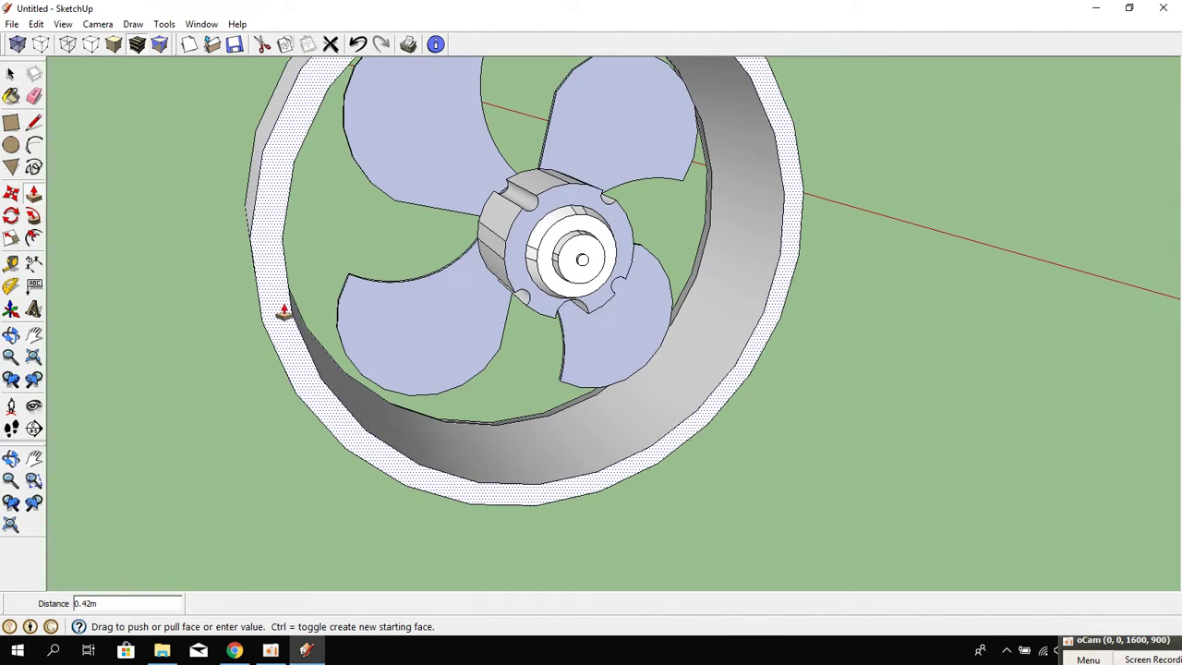
mouse_move(285, 305)
middle_down()
mouse_move(422, 369)
mouse_move(604, 354)
mouse_move(404, 382)
middle_up()
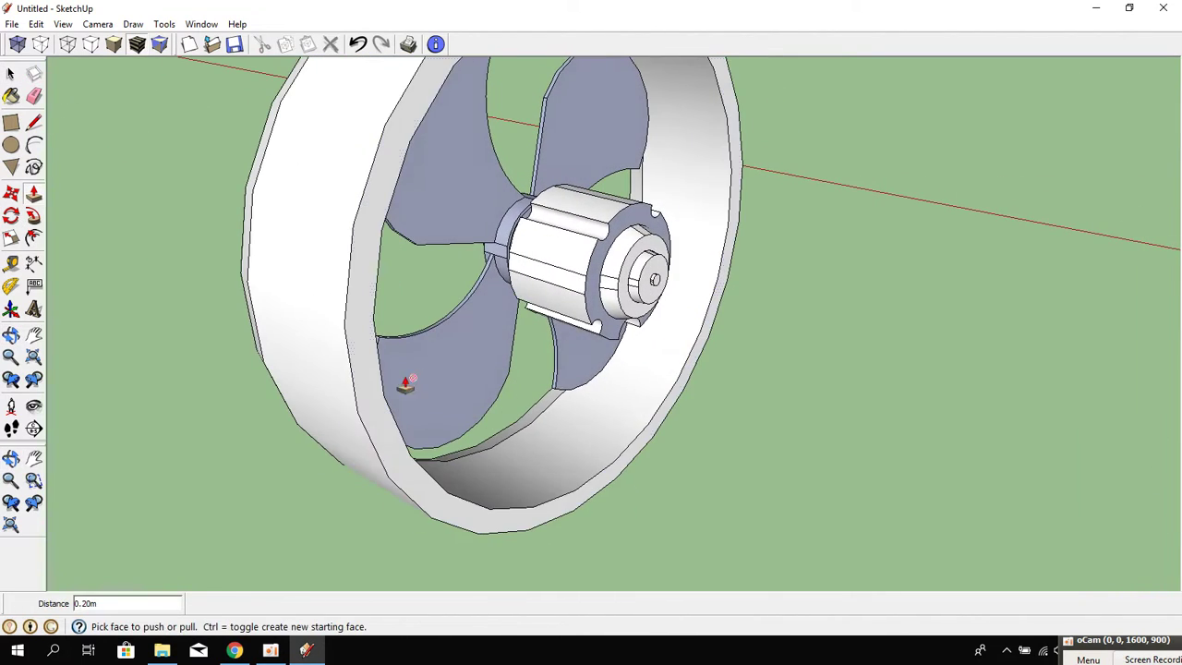
click(407, 368)
click(575, 296)
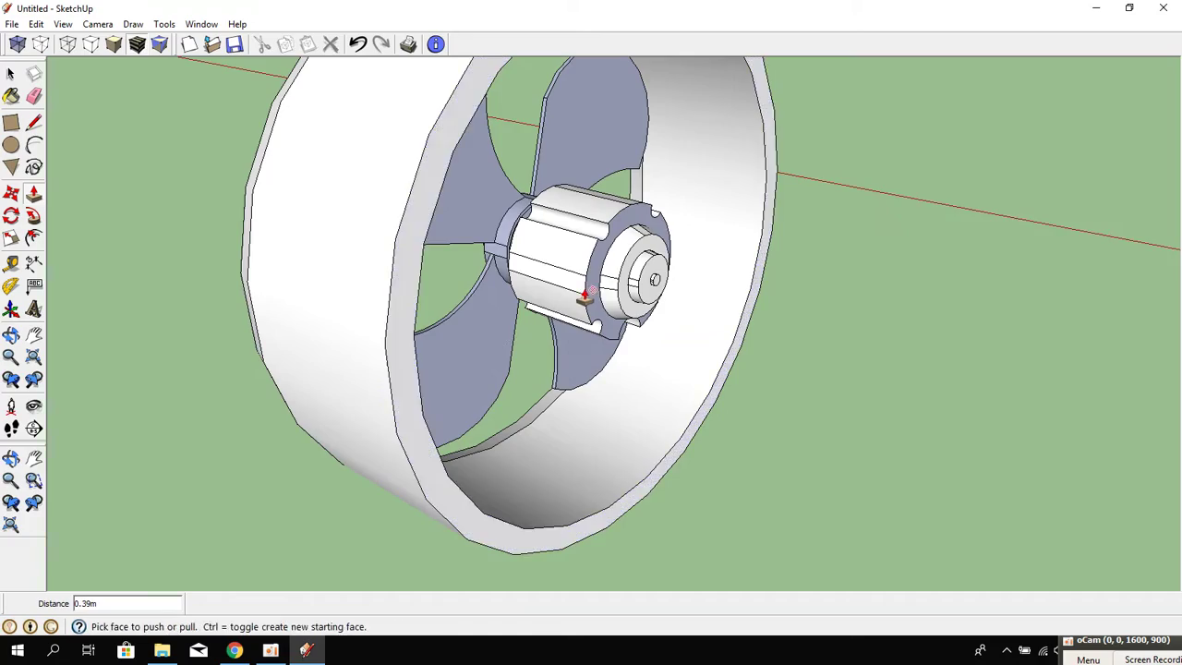
mouse_move(575, 295)
middle_down()
mouse_move(626, 268)
mouse_move(422, 298)
mouse_move(243, 378)
mouse_move(337, 330)
mouse_move(345, 377)
mouse_move(470, 312)
middle_up()
scroll(668, 338, up, 3)
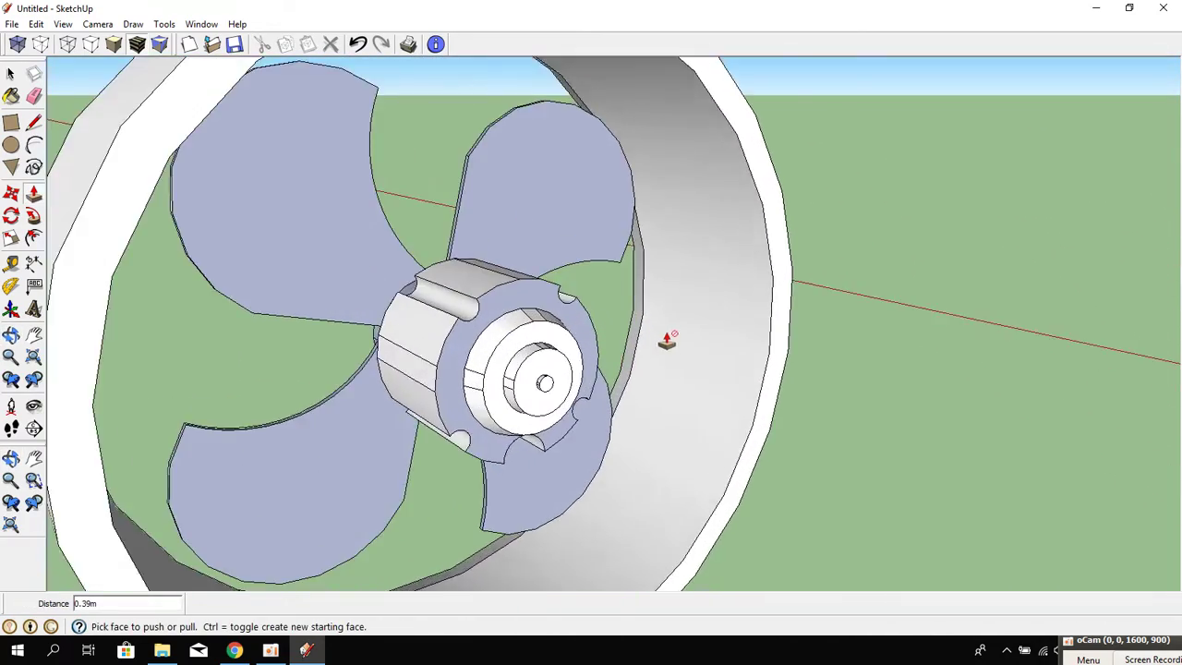
scroll(566, 391, up, 2)
mouse_move(566, 391)
middle_down()
mouse_move(873, 232)
mouse_move(945, 246)
mouse_move(372, 379)
mouse_move(723, 351)
mouse_move(716, 444)
mouse_move(686, 357)
middle_up()
scroll(372, 379, down, 3)
scroll(713, 325, down, 2)
Draw the first strut line across the ring opening and erase the faces covering the blades.
key(p)
key(l)
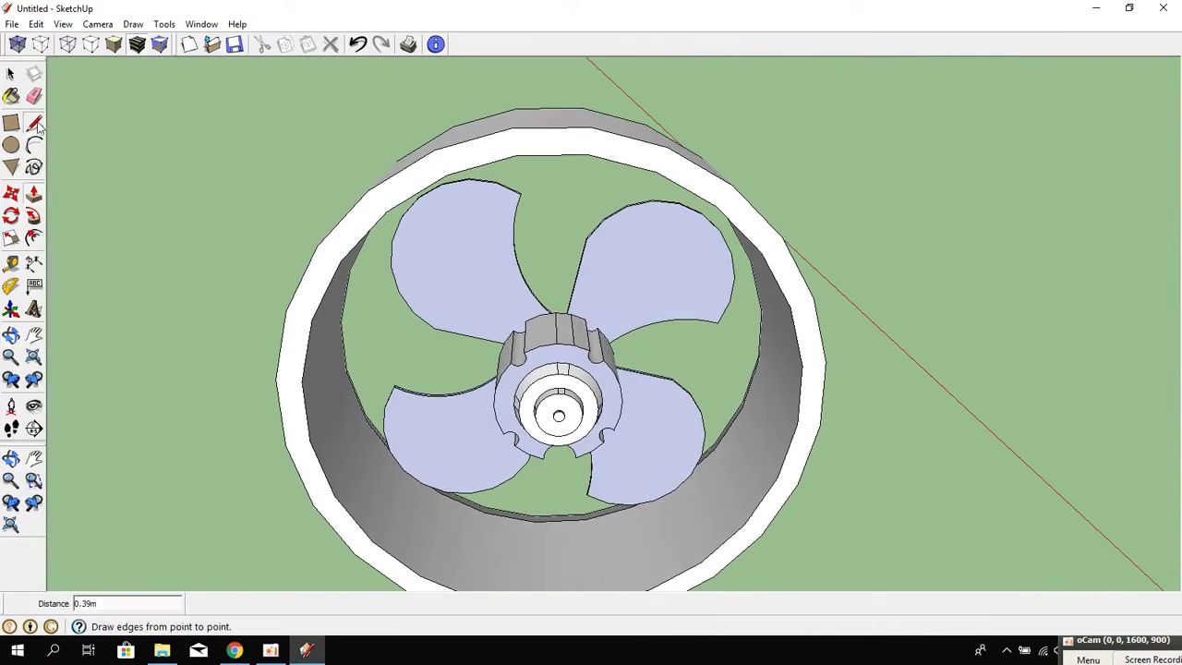
click(307, 349)
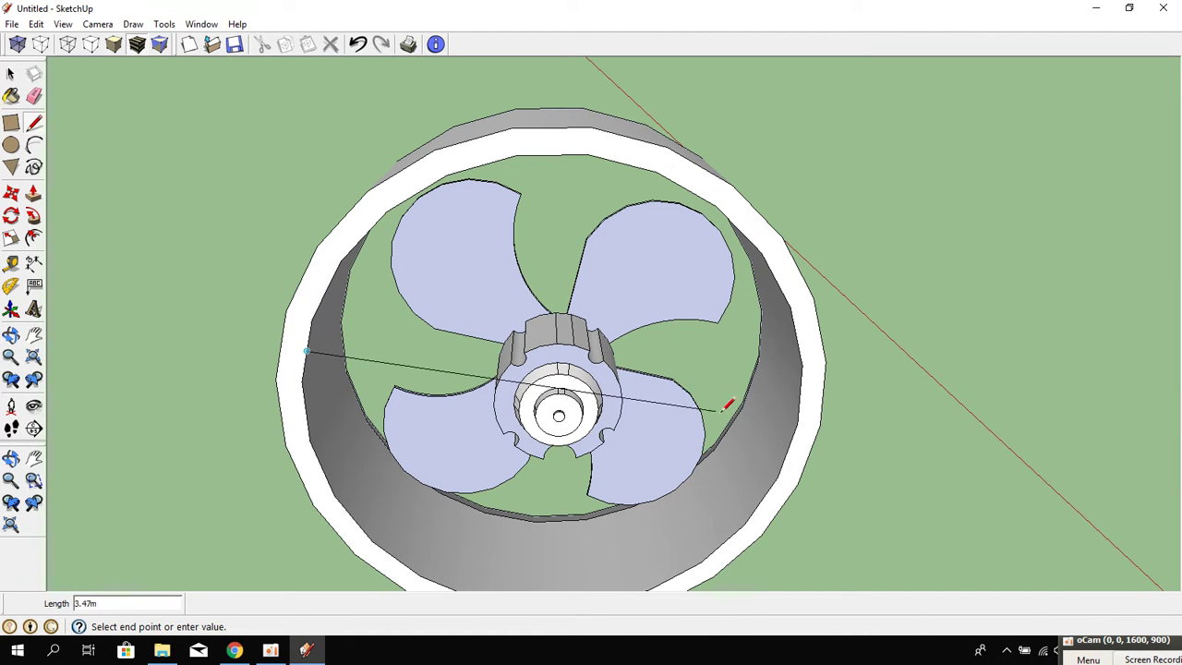
click(788, 449)
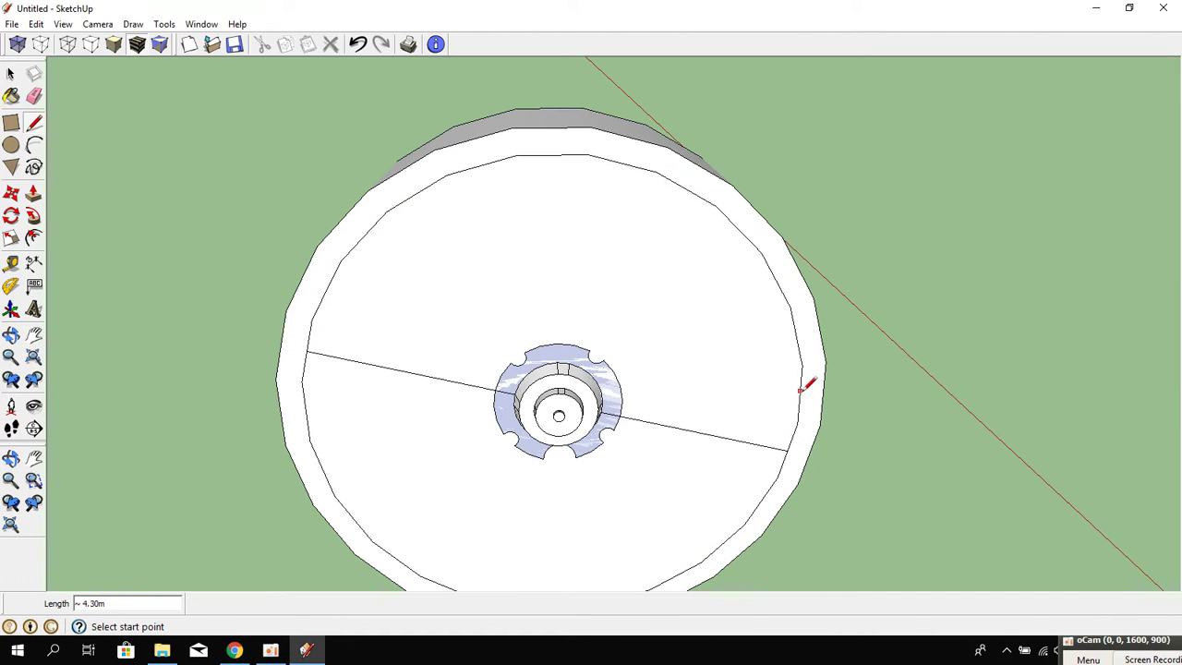
right_click(459, 273)
click(533, 296)
right_click(605, 514)
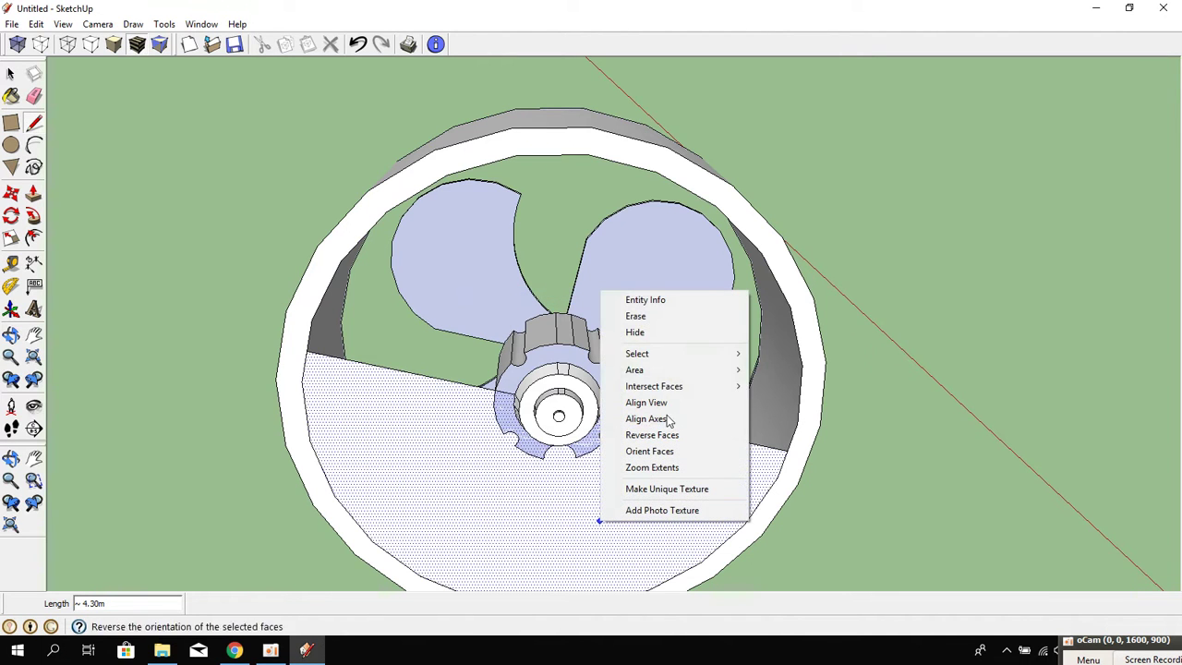
click(679, 316)
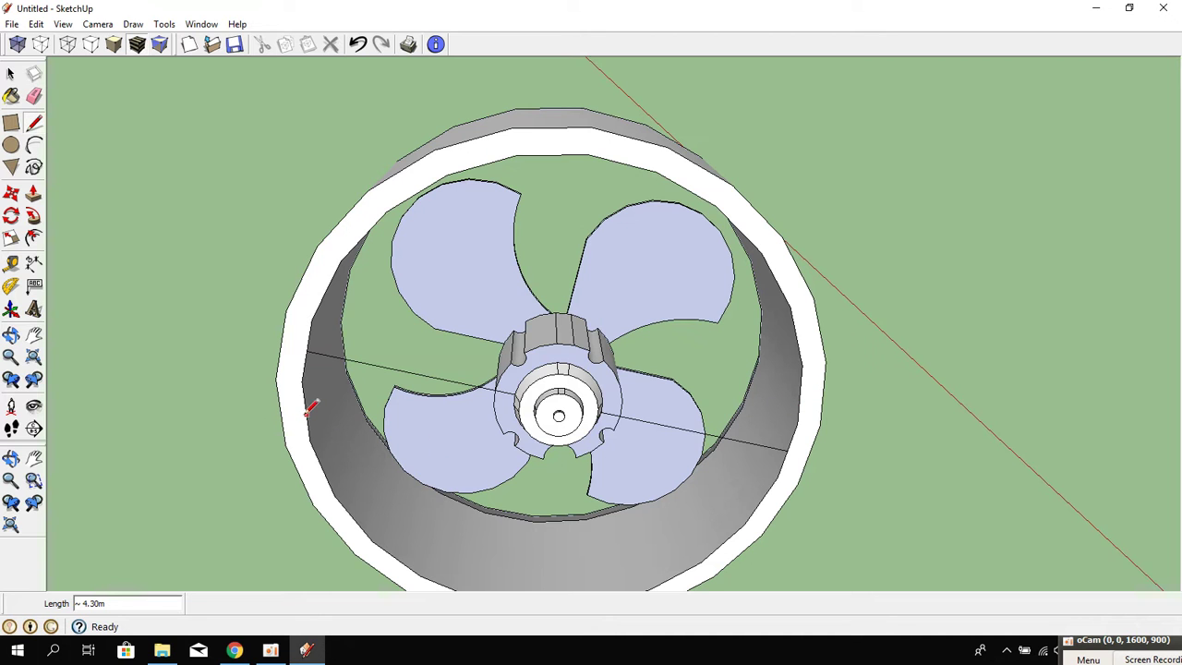
Close the strut outline at the shroud edge and erase the leftover face.
scroll(312, 407, up, 2)
scroll(319, 409, up, 2)
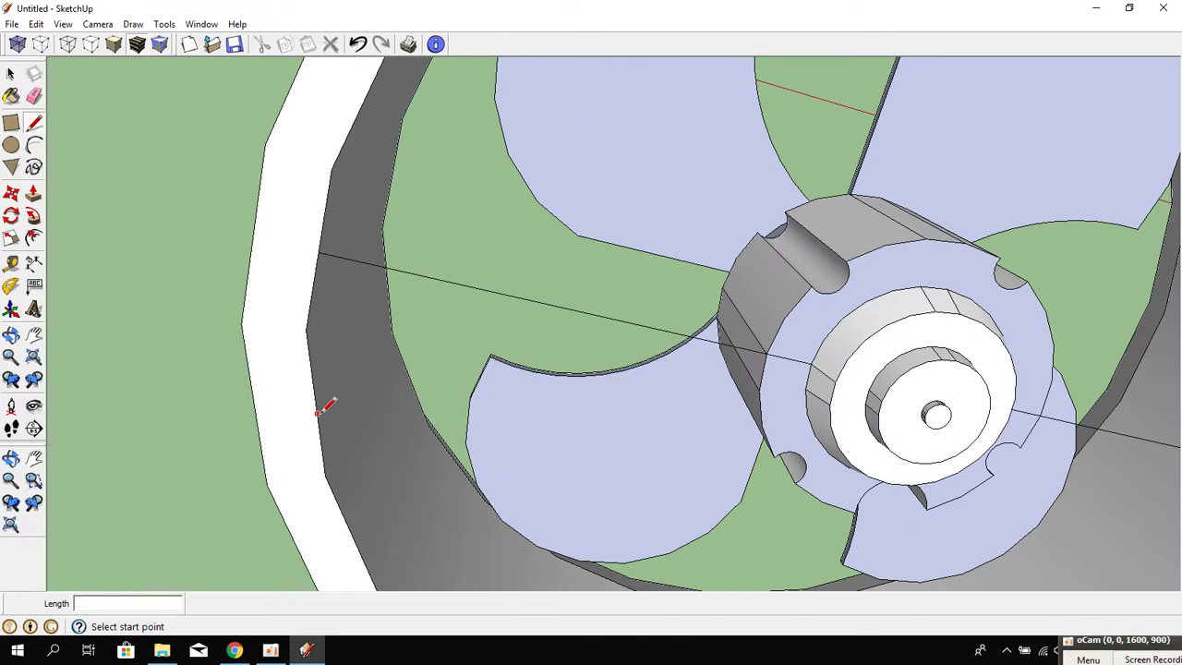
scroll(305, 398, up, 2)
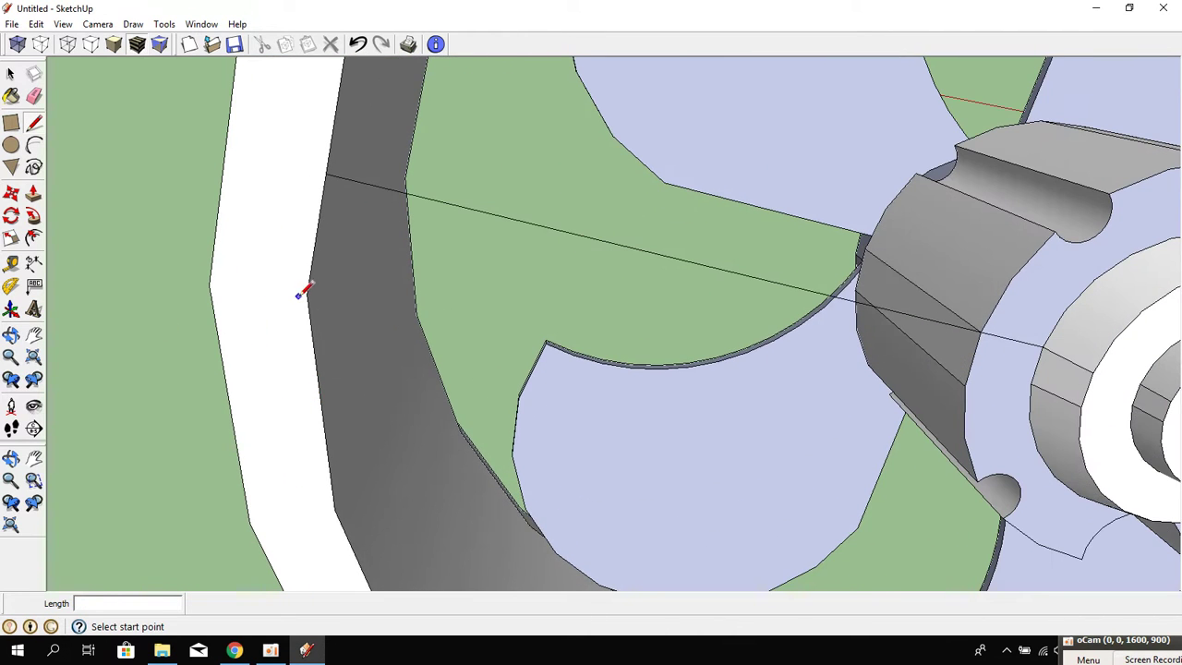
click(334, 502)
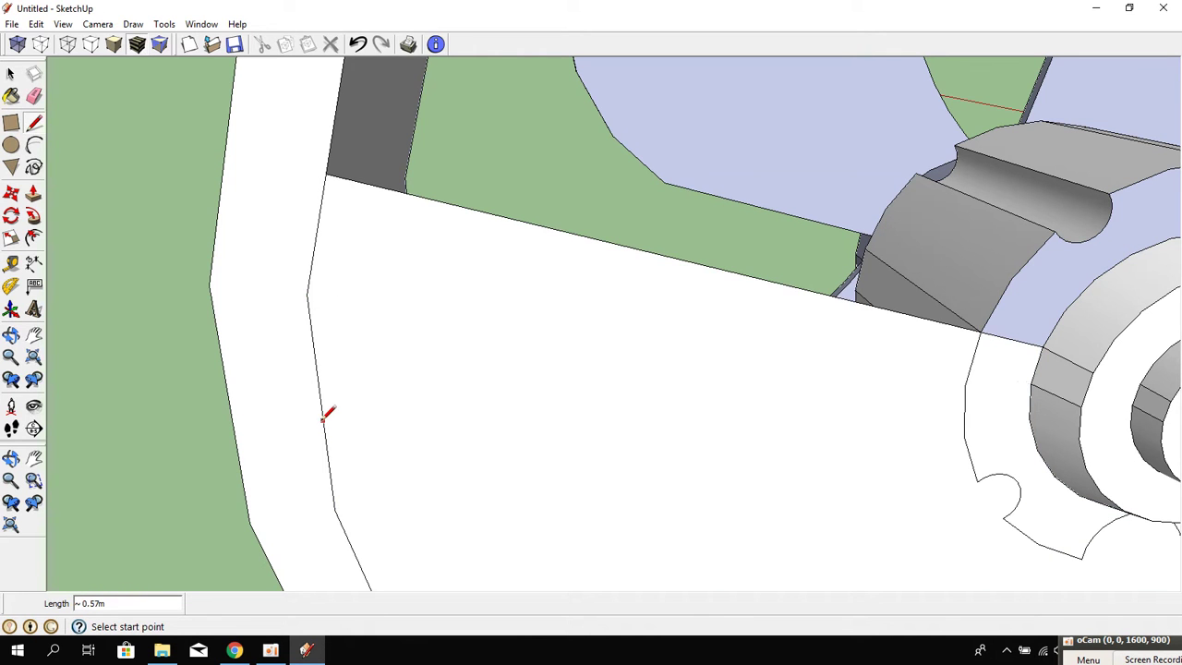
right_click(416, 310)
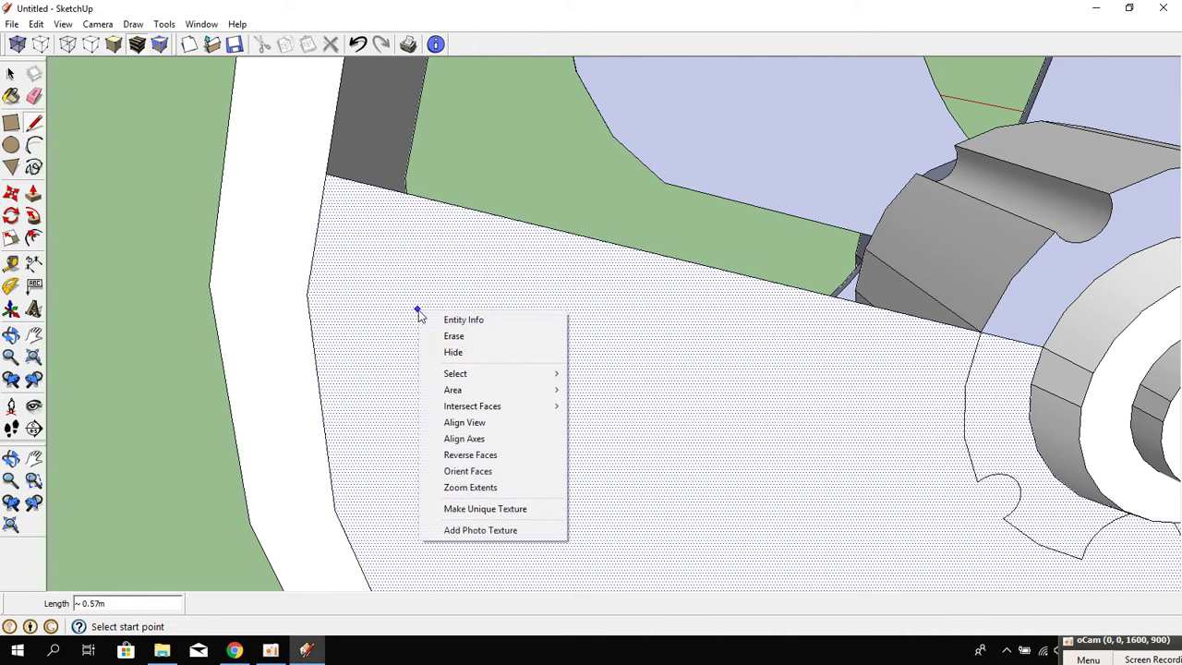
click(475, 333)
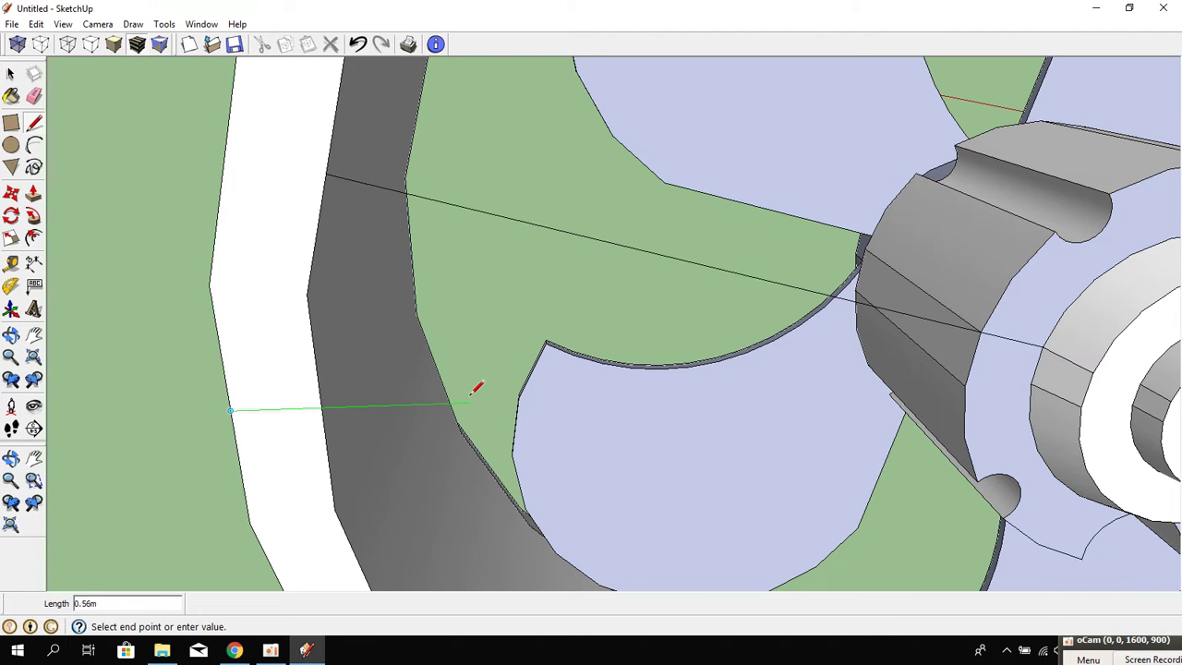
Finish the second strut line on the ring and erase the upper and lower faces over the blades.
middle_drag(476, 388, 306, 449)
scroll(368, 442, down, 3)
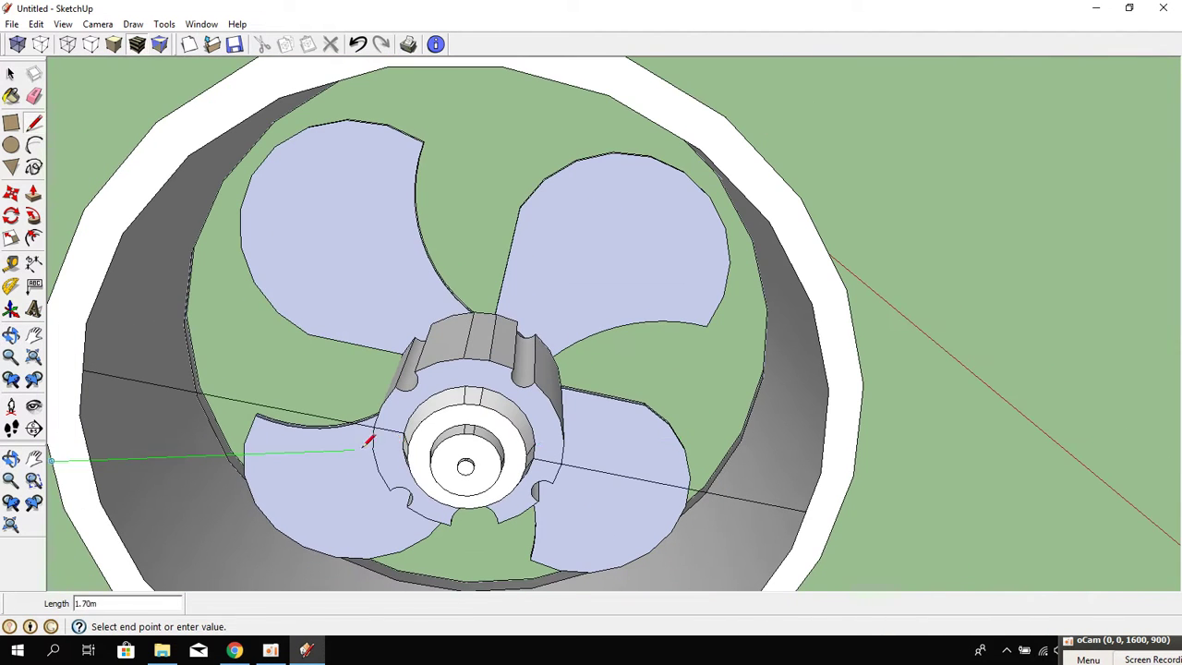
click(859, 431)
middle_drag(699, 511, 797, 343)
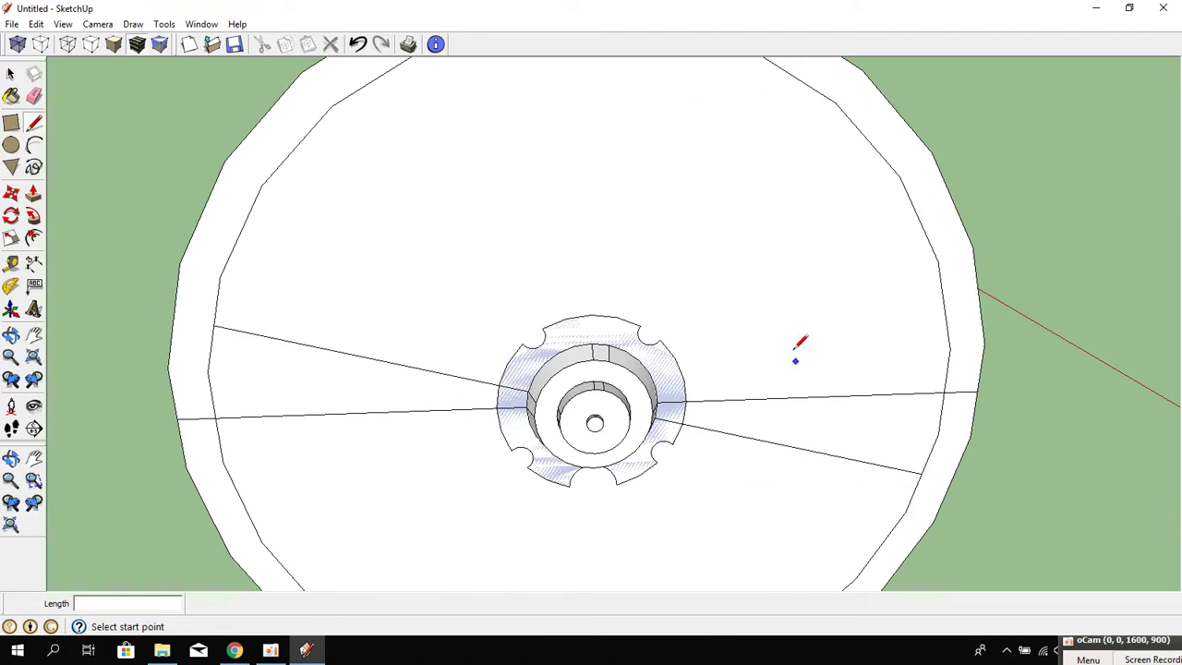
right_click(779, 268)
click(872, 302)
mouse_move(791, 477)
middle_down()
mouse_move(782, 375)
mouse_move(681, 480)
middle_up()
right_click(672, 490)
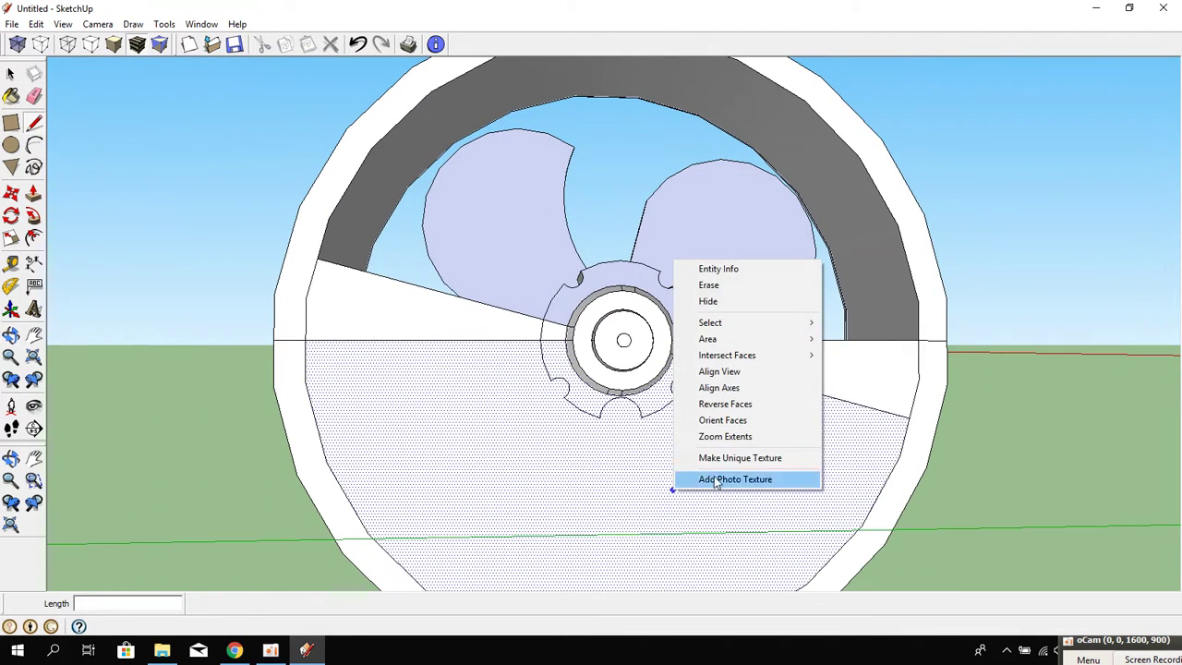
click(746, 285)
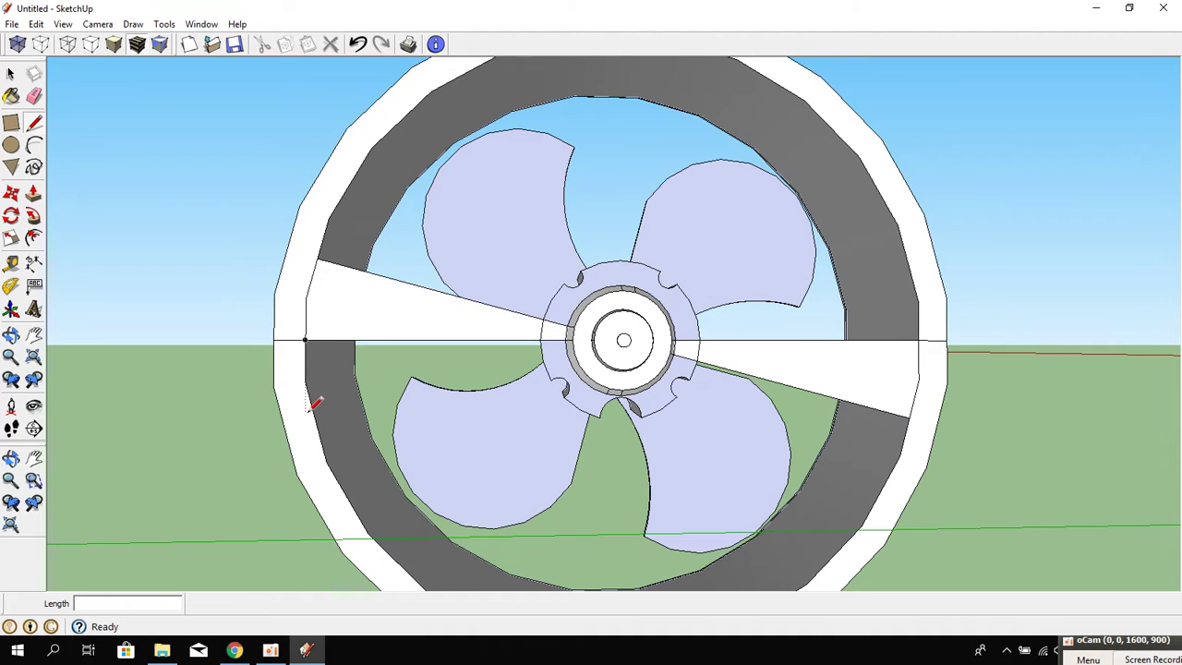
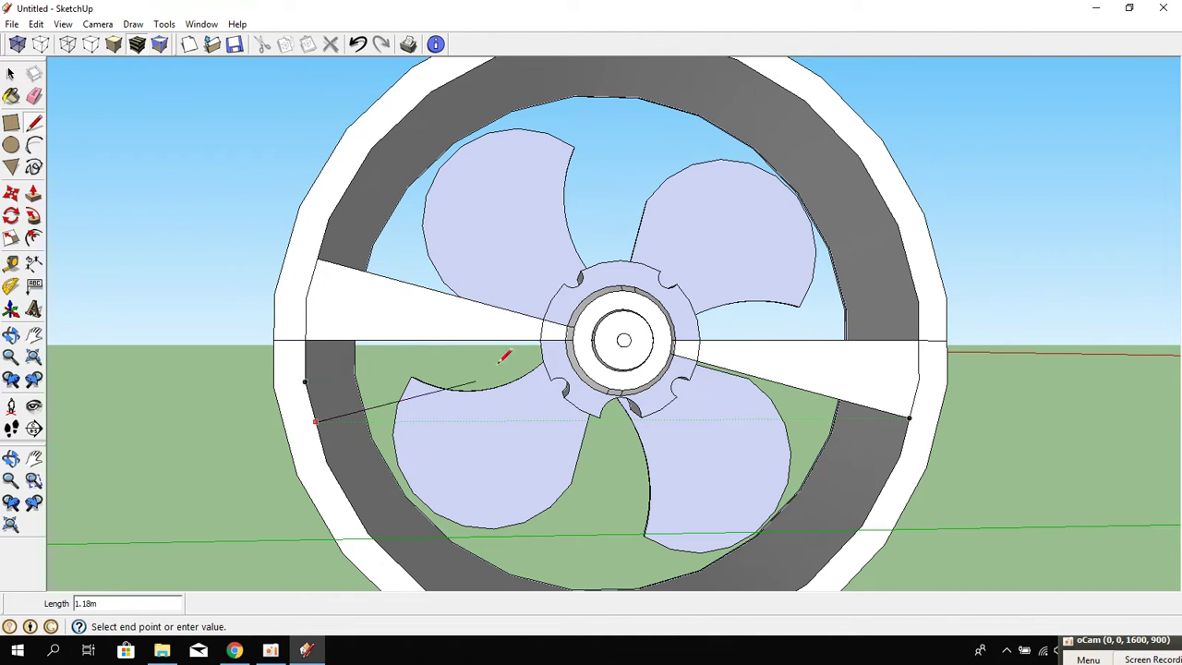
Finish the strut line at the outer ring edge and erase the faces above and below it.
click(910, 263)
right_click(546, 201)
click(617, 221)
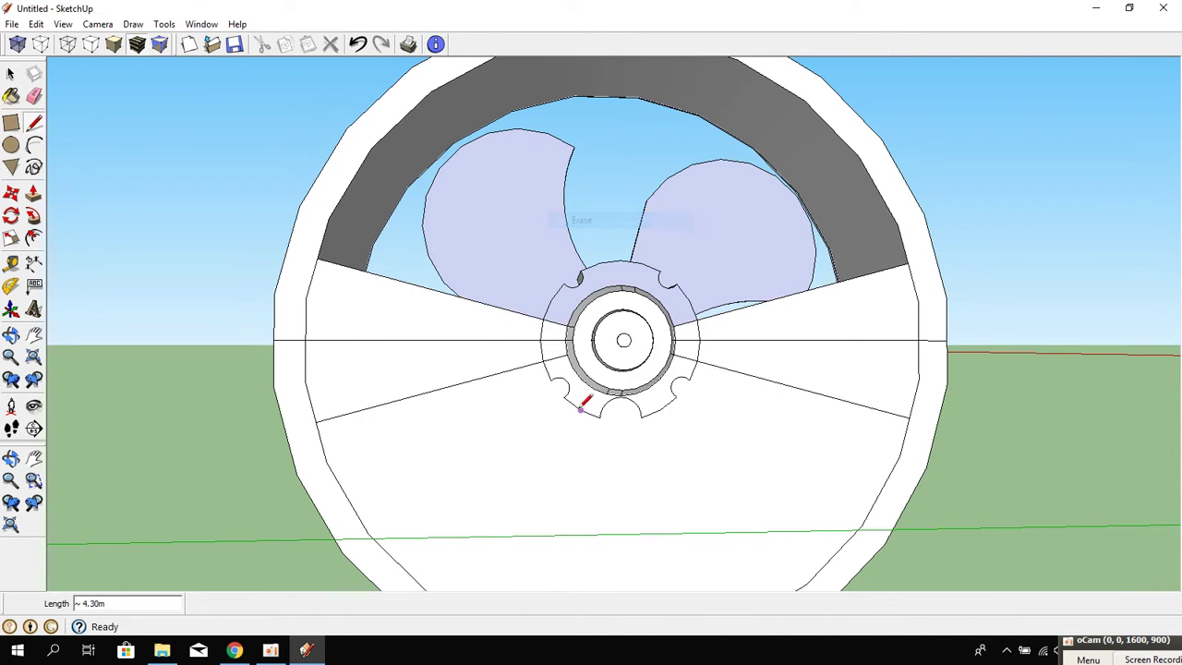
right_click(574, 414)
right_click(514, 469)
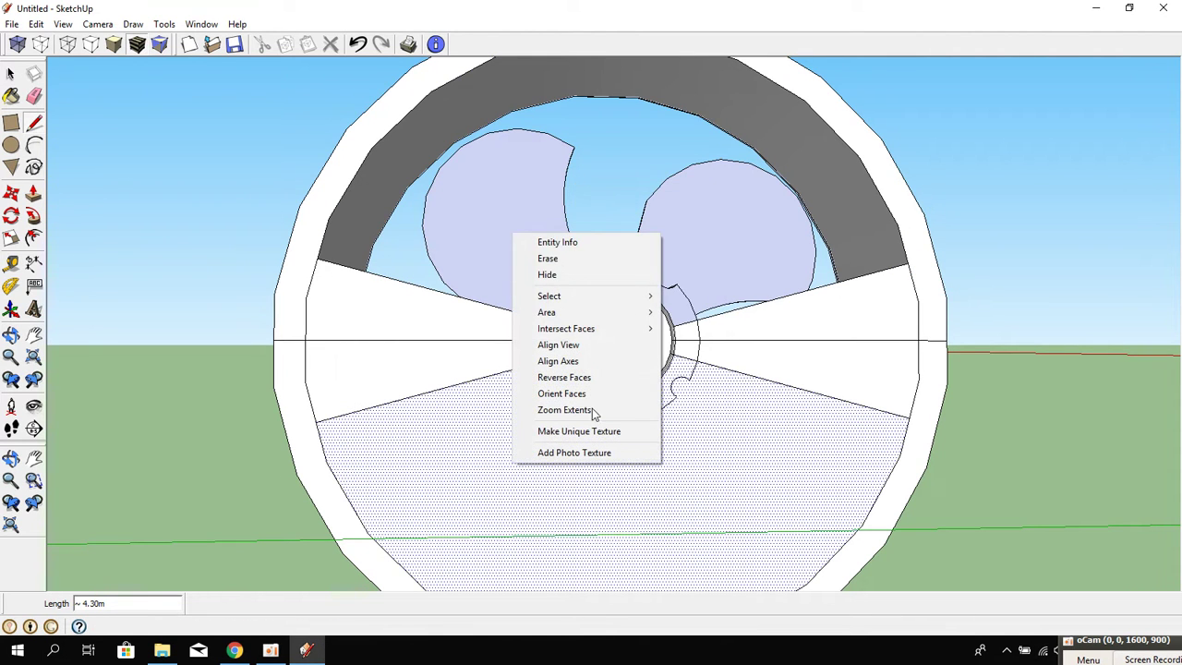
click(585, 259)
middle_drag(591, 249, 467, 384)
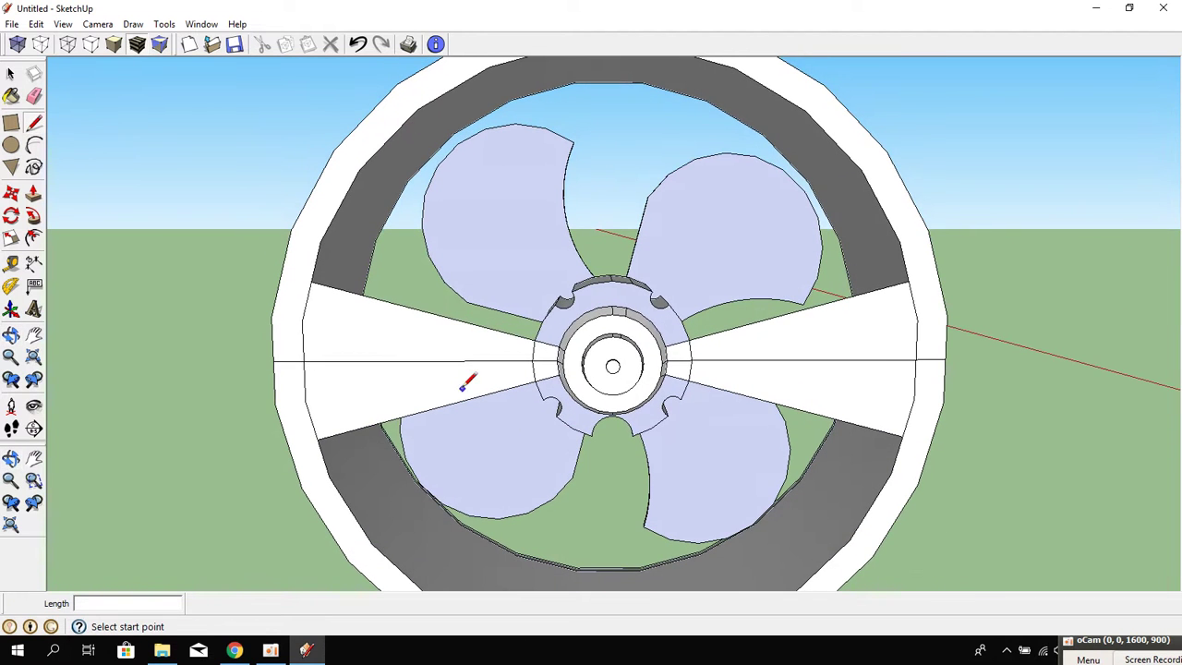
Draw the strut's upper curved edge as an arc from corner to corner, bulging at the hub.
click(33, 96)
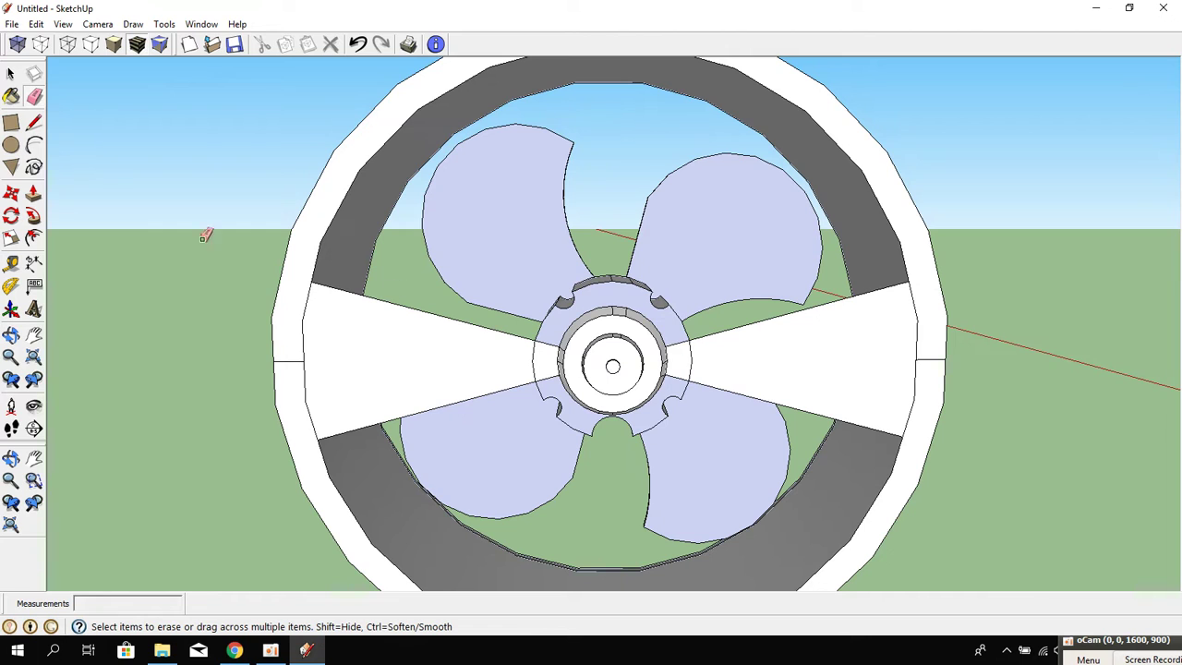
click(34, 145)
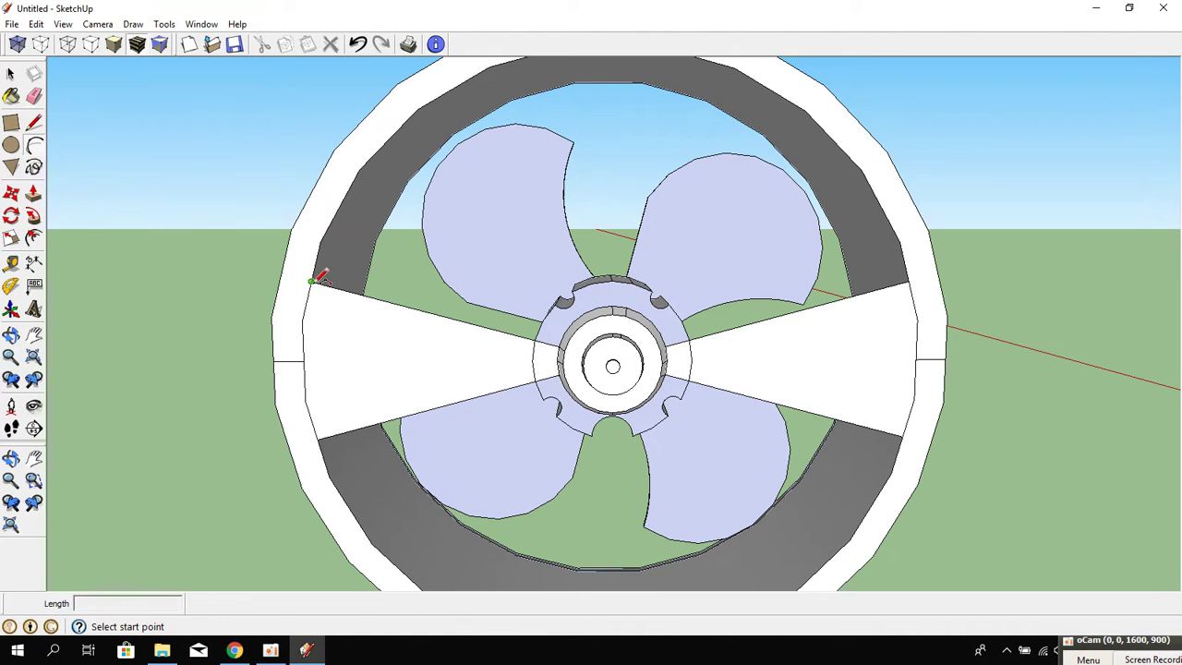
click(313, 280)
click(909, 281)
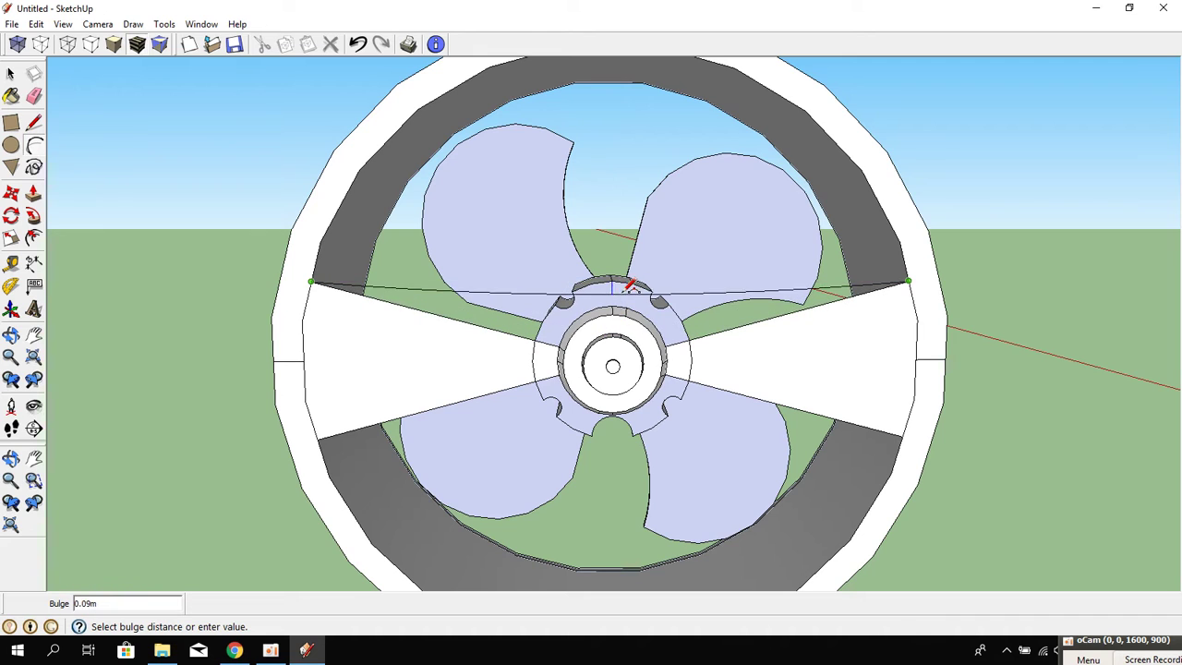
scroll(617, 310, up, 2)
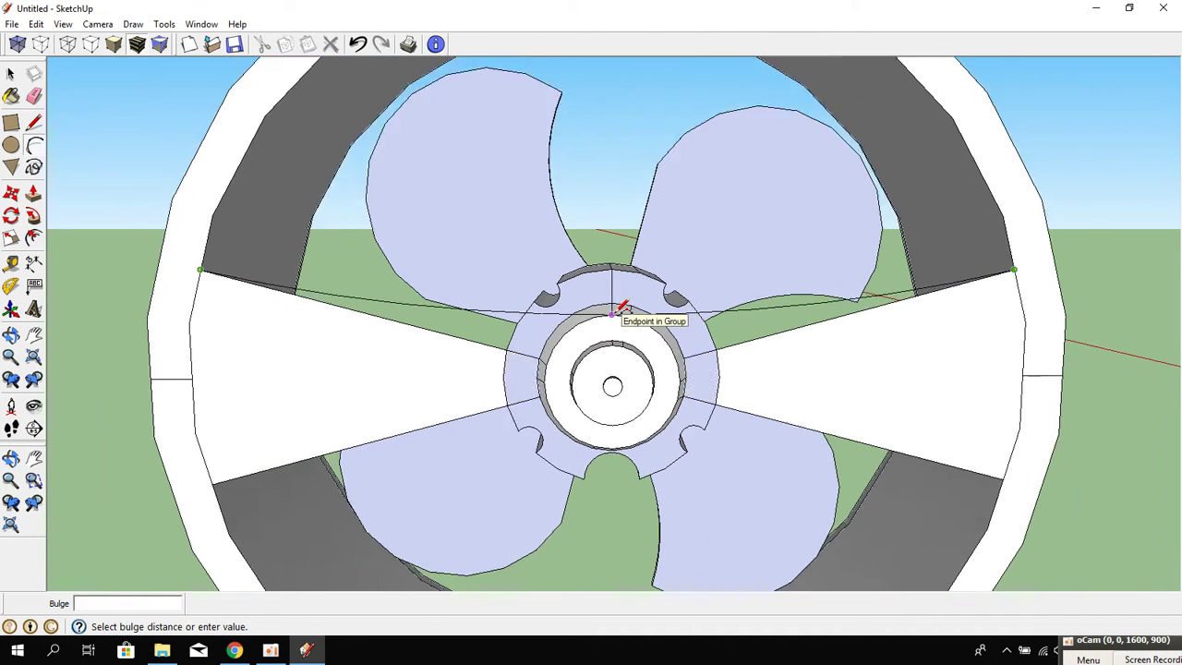
scroll(617, 310, up, 3)
mouse_move(617, 310)
middle_down()
mouse_move(892, 376)
mouse_move(848, 310)
middle_up()
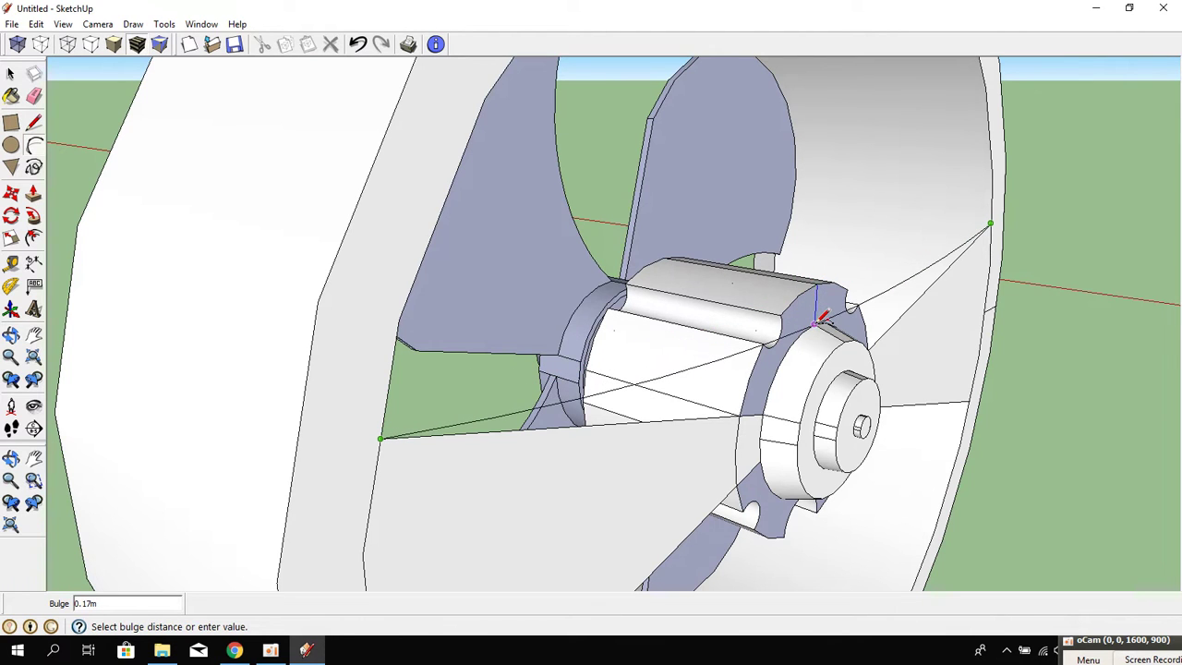
scroll(822, 319, down, 2)
click(871, 356)
mouse_move(871, 356)
middle_down()
mouse_move(734, 409)
mouse_move(507, 391)
middle_up()
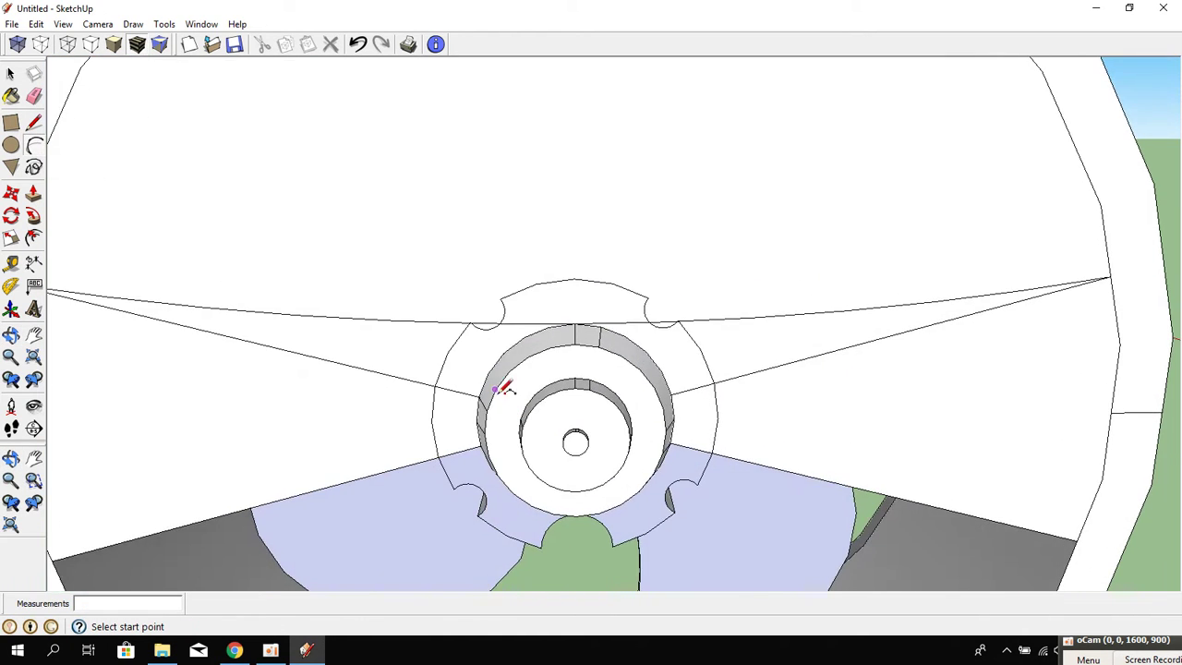
scroll(507, 391, down, 2)
Erase the front disc face, add the strut's lower arc, and delete the face below the strut.
right_click(538, 242)
click(565, 261)
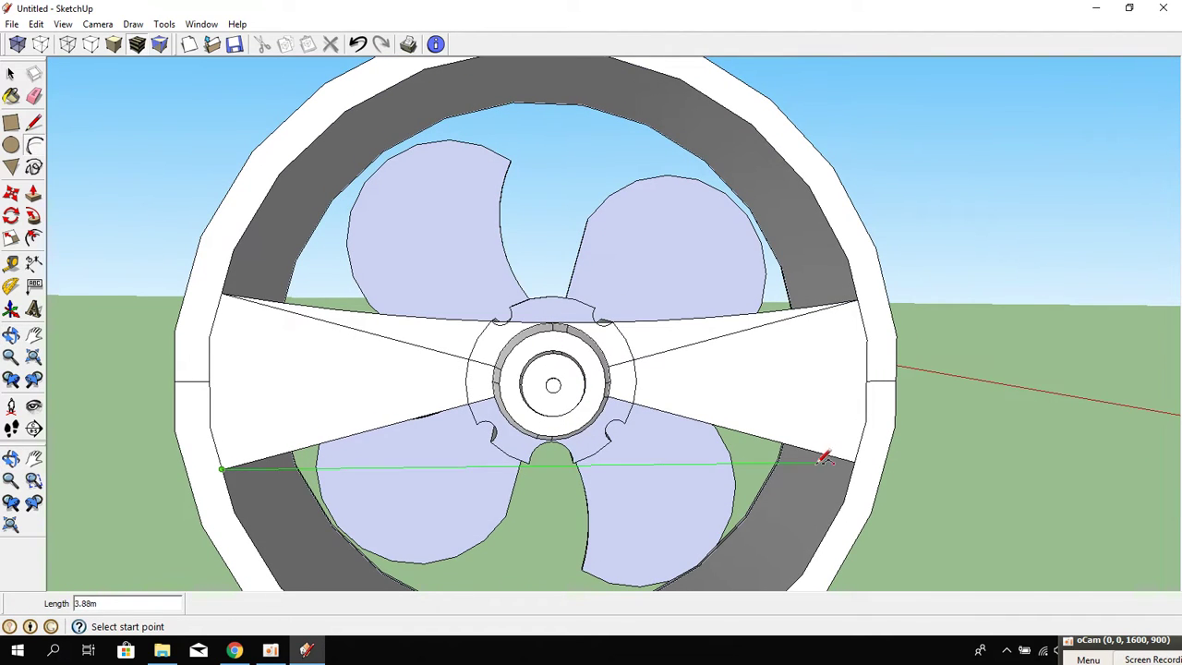
click(864, 459)
mouse_move(689, 471)
middle_down()
mouse_move(585, 377)
mouse_move(543, 483)
middle_up()
click(566, 396)
right_click(543, 483)
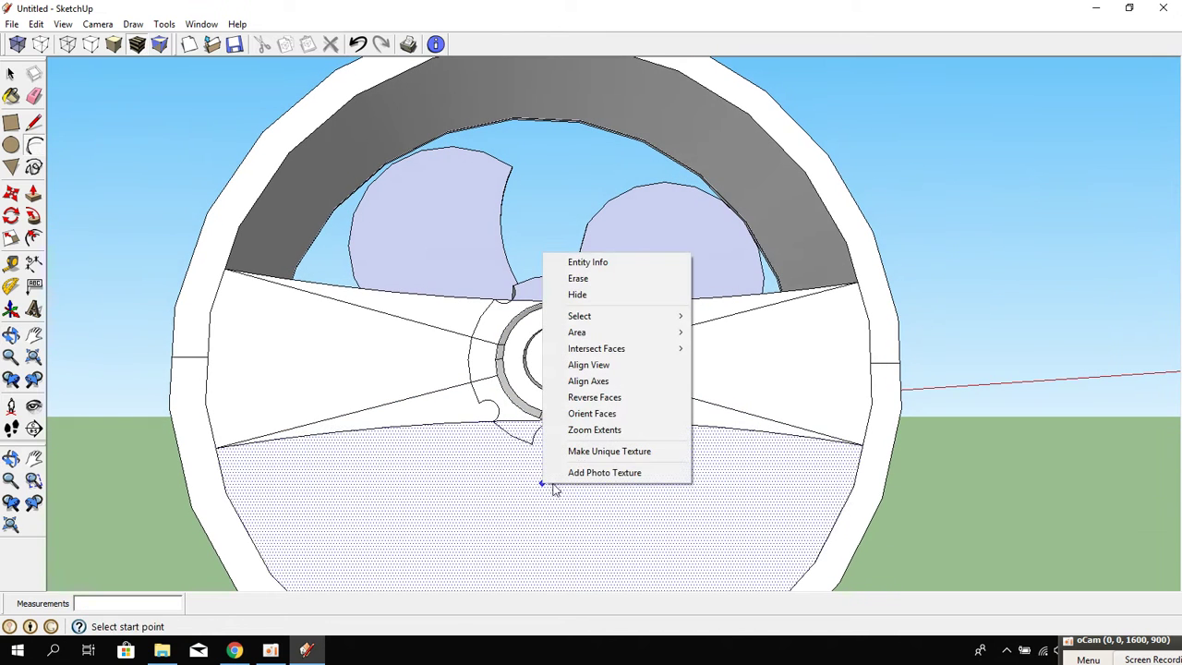
click(634, 278)
click(33, 96)
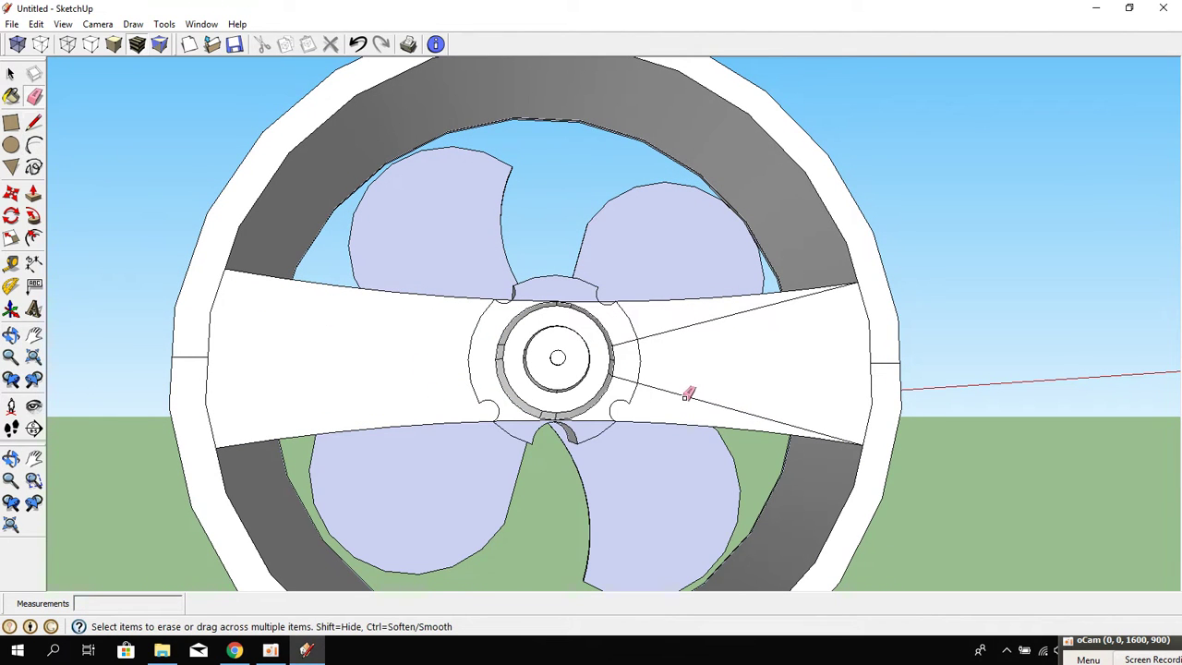
mouse_move(689, 307)
middle_down()
mouse_move(656, 488)
mouse_move(277, 383)
middle_up()
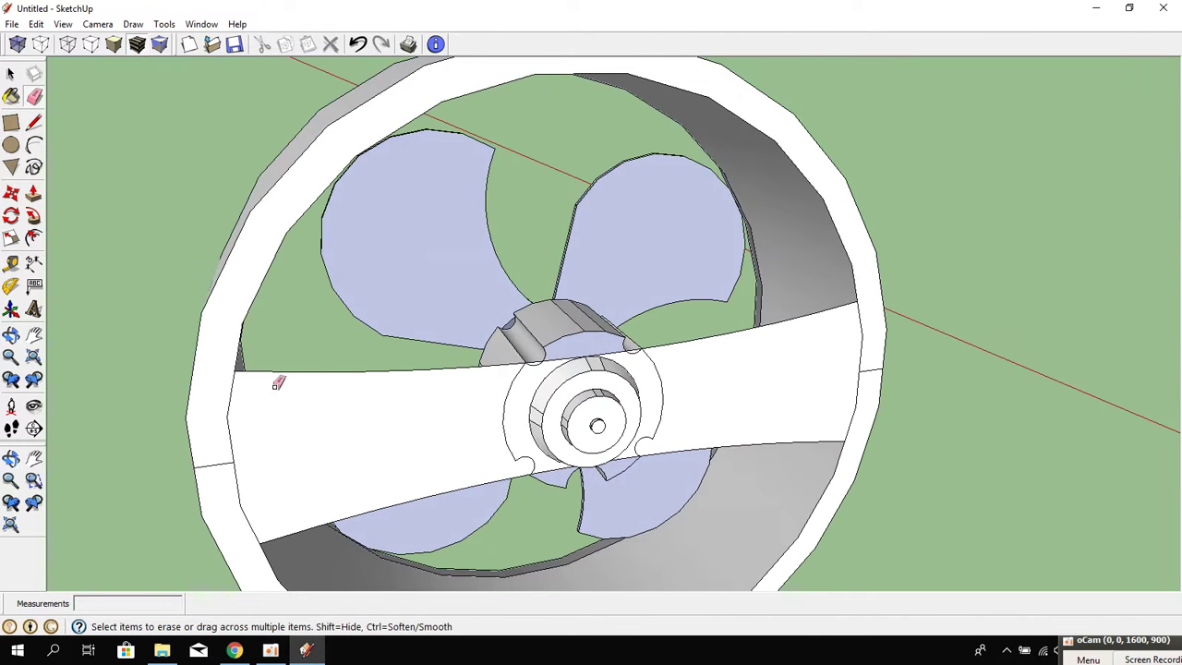
Push/pull the curved strut face out to give it thickness.
click(33, 214)
click(338, 423)
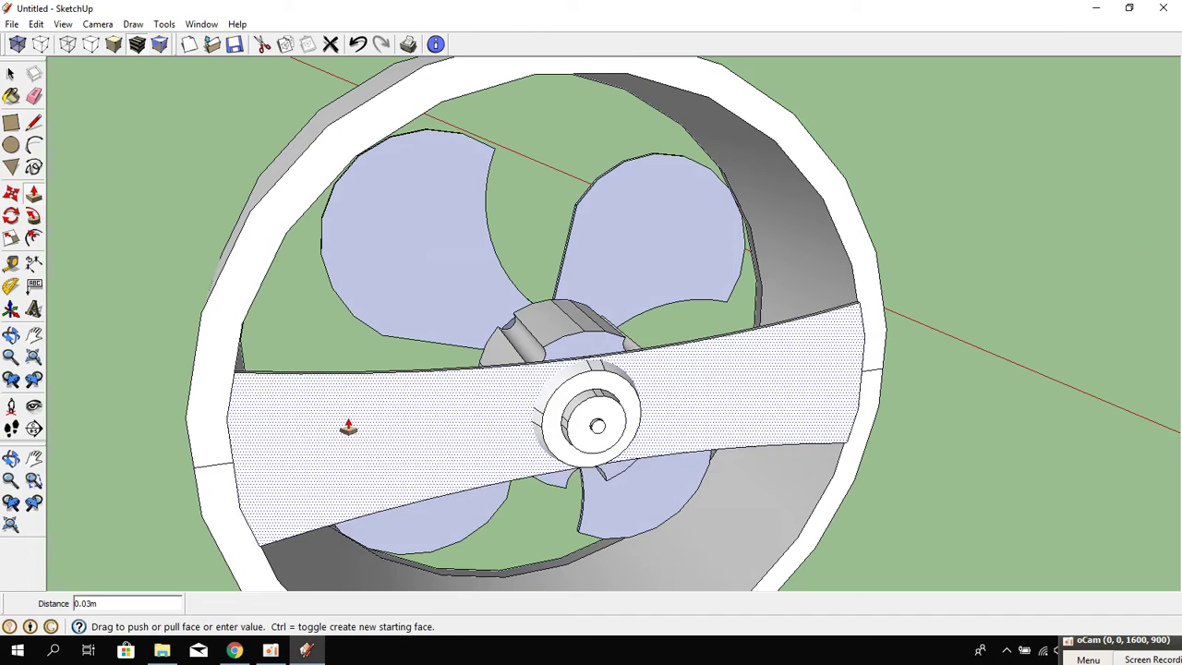
click(224, 430)
mouse_move(224, 430)
middle_down()
mouse_move(511, 453)
mouse_move(414, 496)
middle_up()
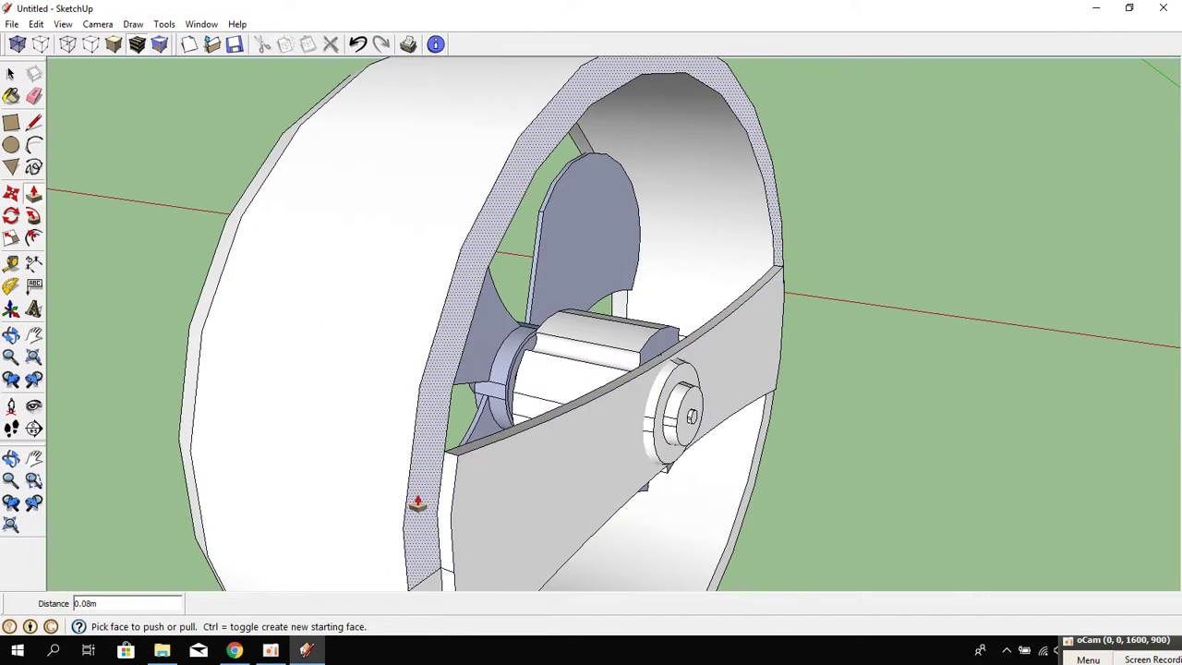
key(Escape)
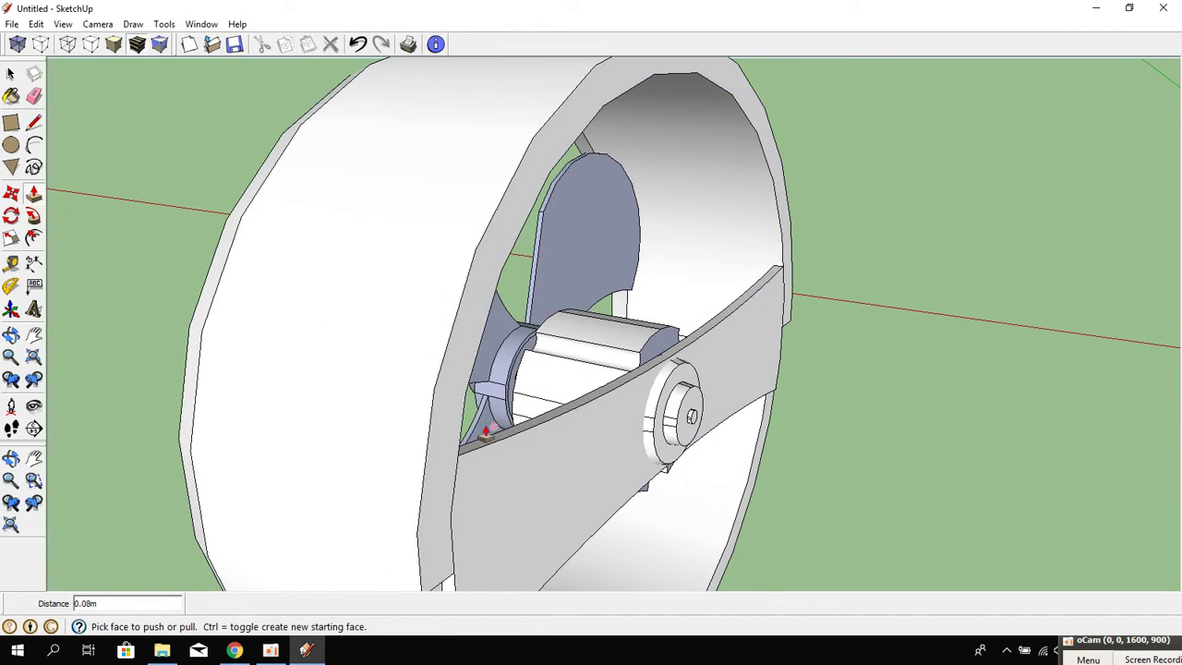
mouse_move(488, 422)
middle_down()
mouse_move(458, 402)
mouse_move(396, 272)
middle_up()
Extrude the adjoining ring side face out by 0.08m.
click(325, 426)
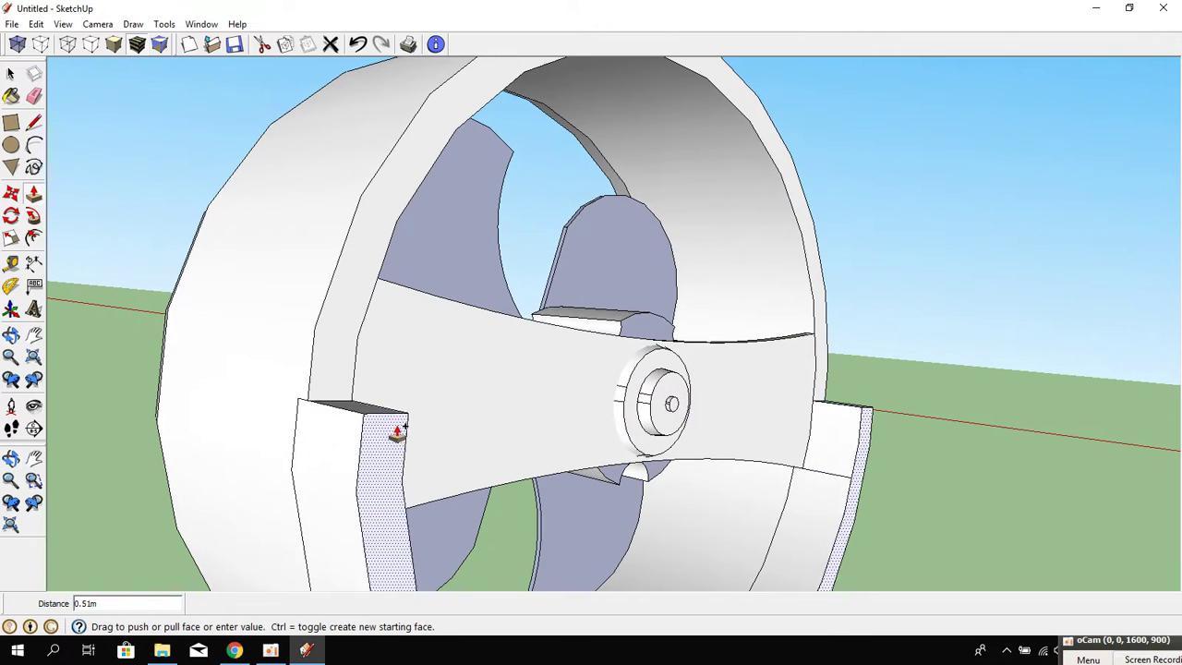
middle_drag(238, 395, 363, 422)
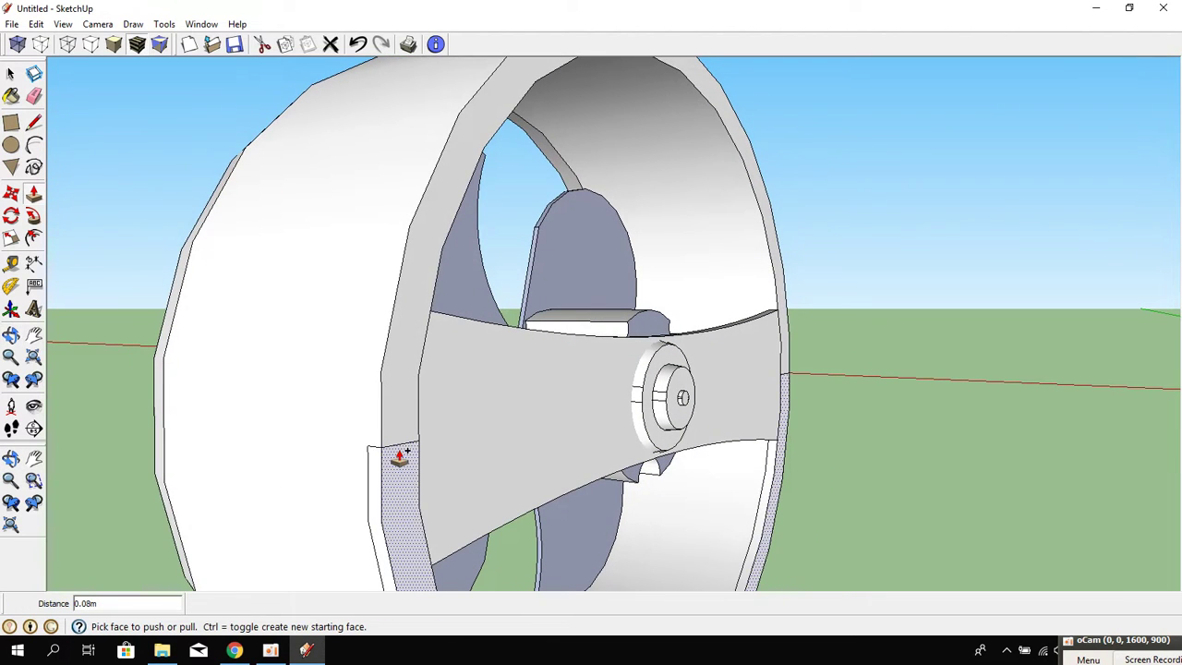
click(447, 476)
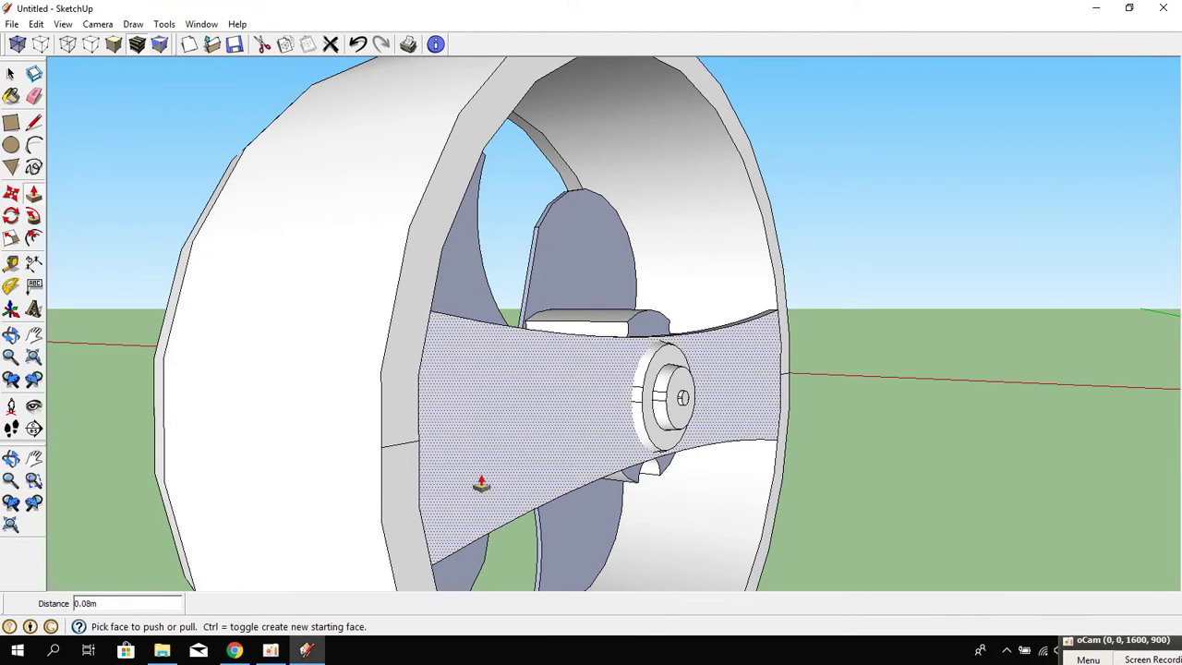
middle_drag(479, 481, 168, 500)
scroll(168, 500, down, 3)
mouse_move(232, 477)
middle_down()
mouse_move(518, 502)
mouse_move(542, 401)
mouse_move(515, 292)
mouse_move(557, 541)
middle_up()
scroll(564, 411, up, 3)
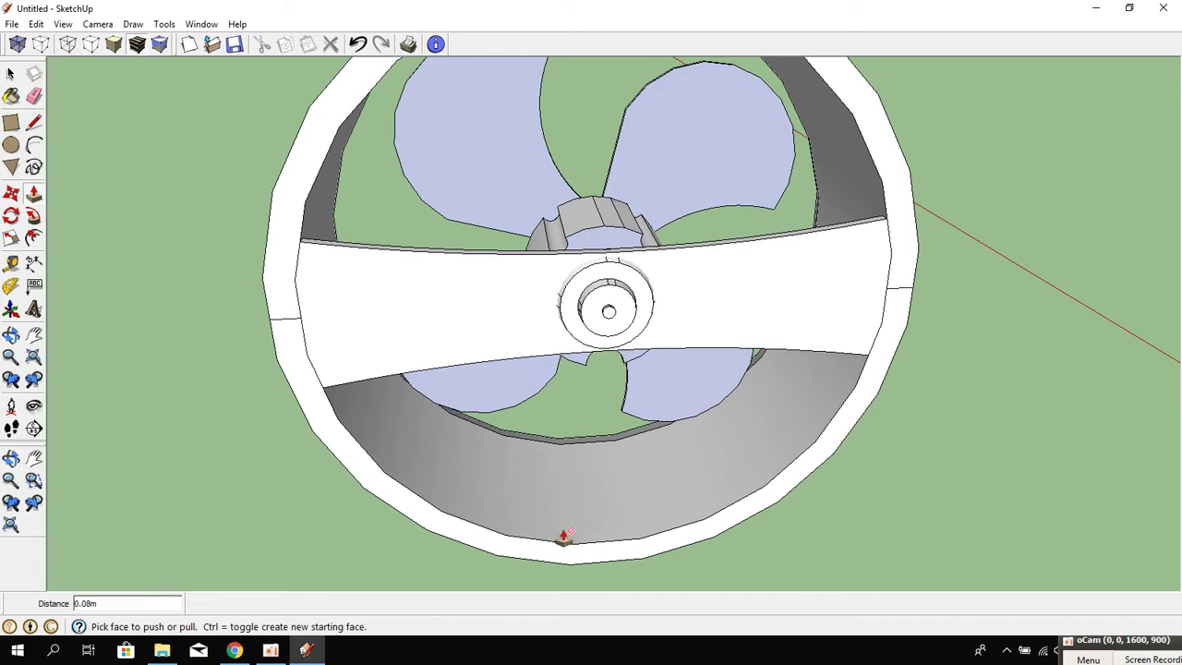
Select the whole housing ring and set its Soften/Smooth Edges angle to 0.0 degrees.
click(11, 74)
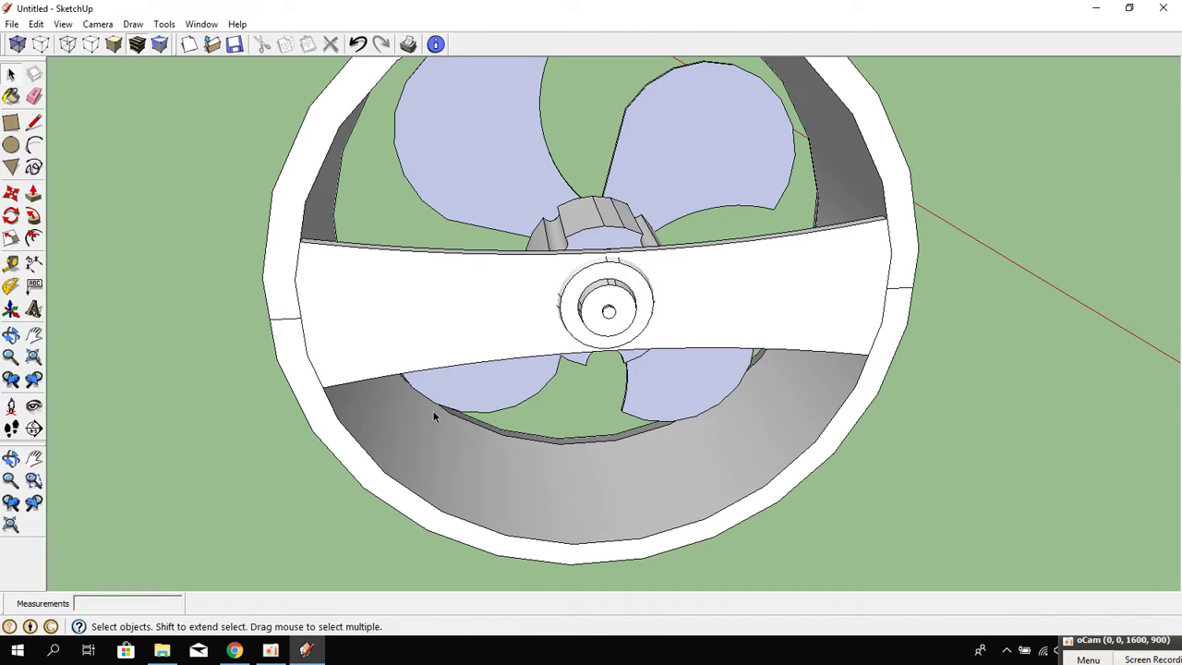
click(419, 442)
triple_click(439, 438)
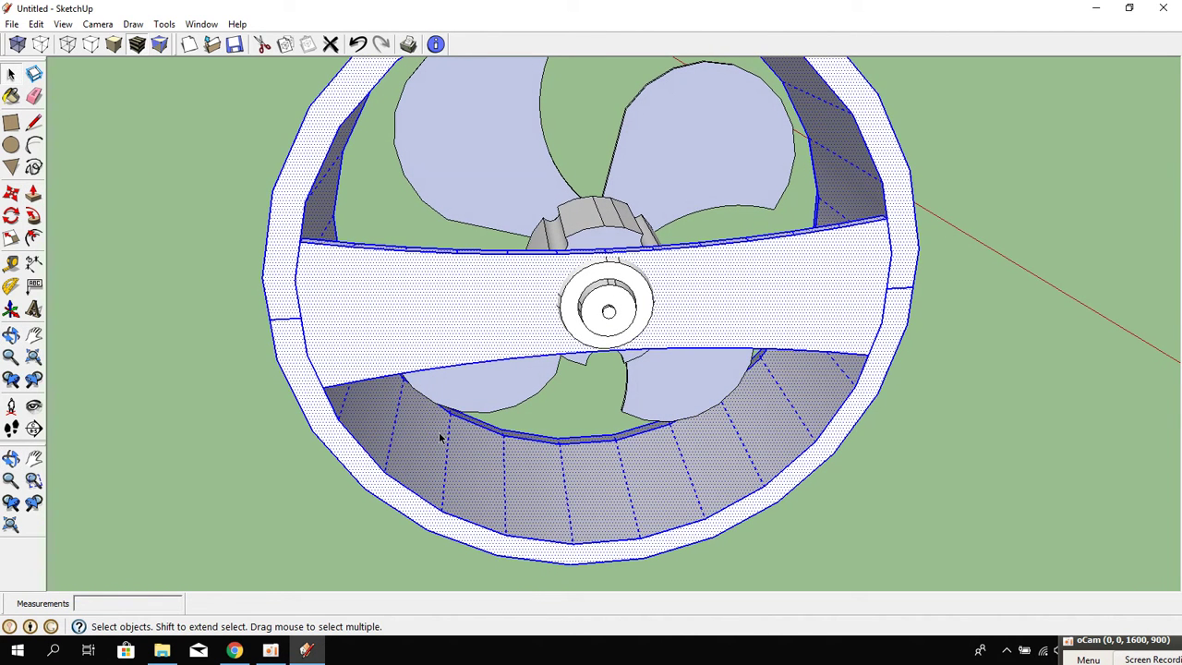
right_click(441, 438)
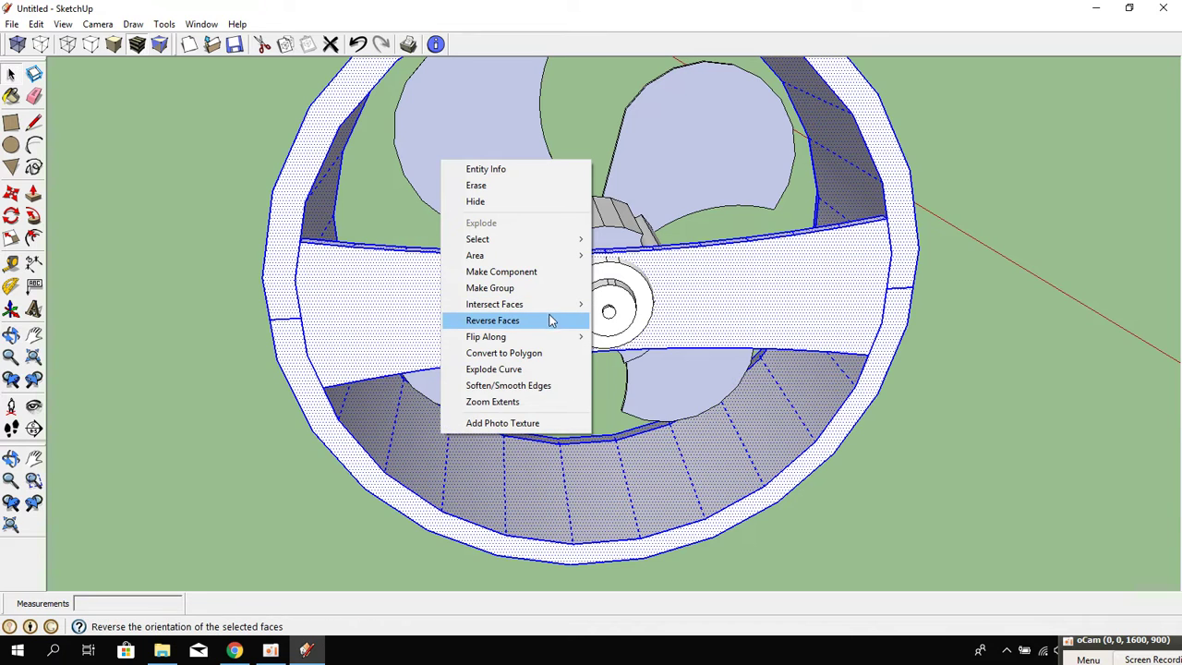
click(534, 386)
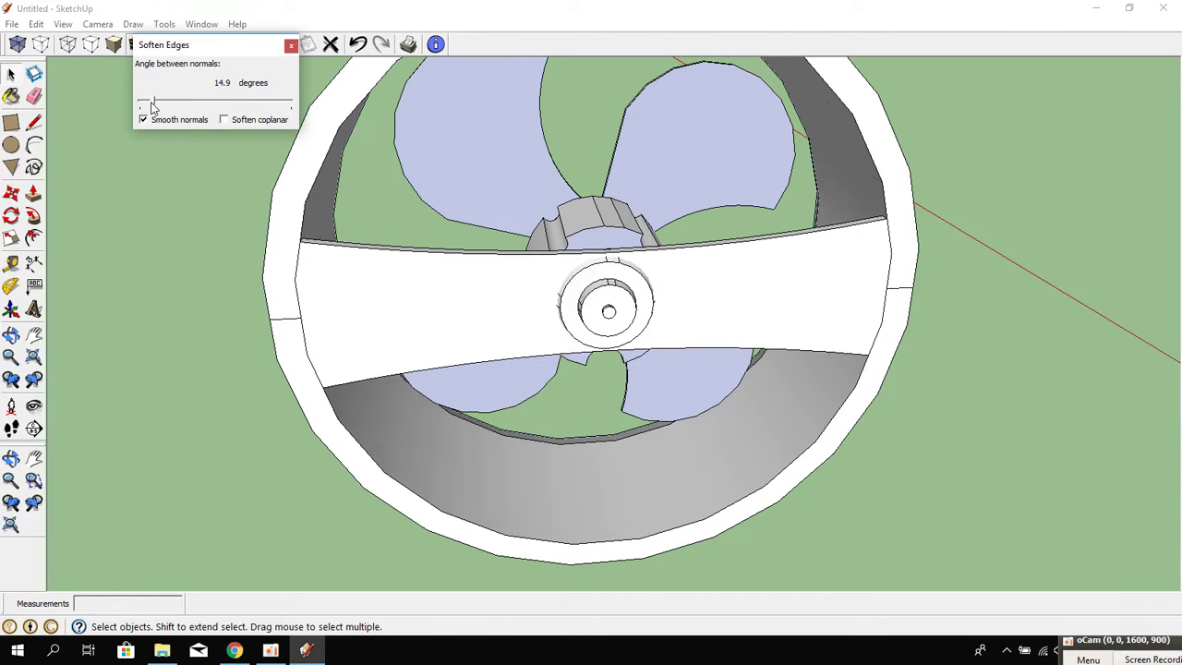
drag(154, 107, 138, 109)
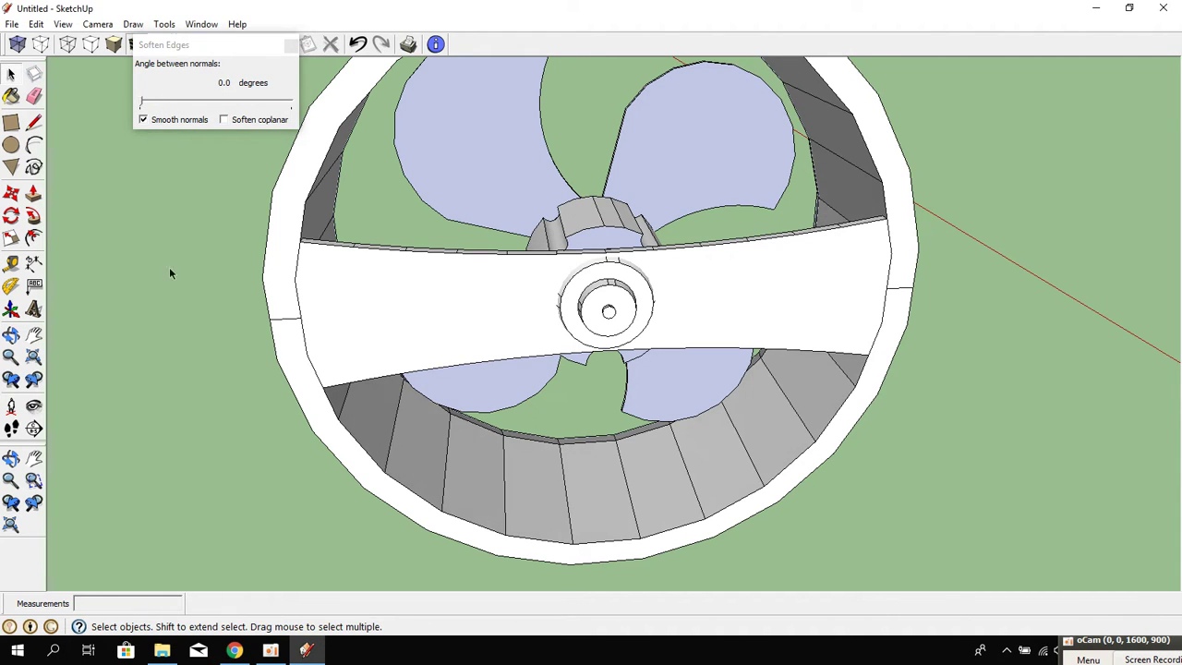
mouse_move(169, 267)
middle_down()
mouse_move(744, 295)
mouse_move(860, 240)
mouse_move(573, 351)
mouse_move(397, 337)
middle_up()
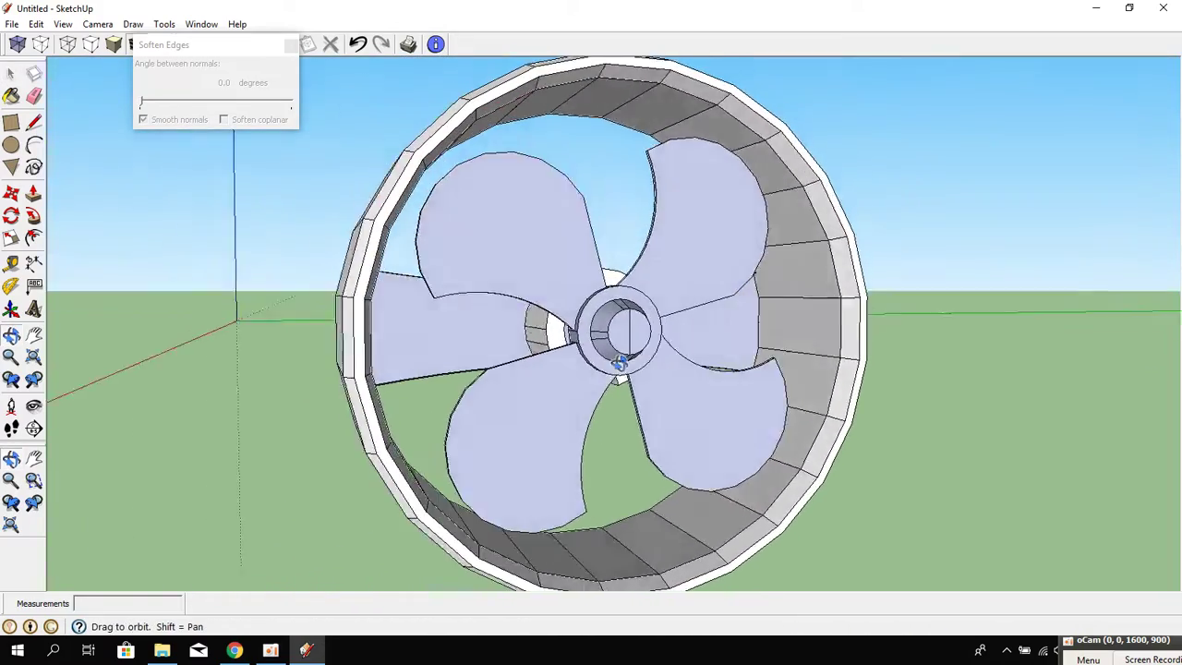
Draw a hub circle at the centre of the fan.
click(33, 123)
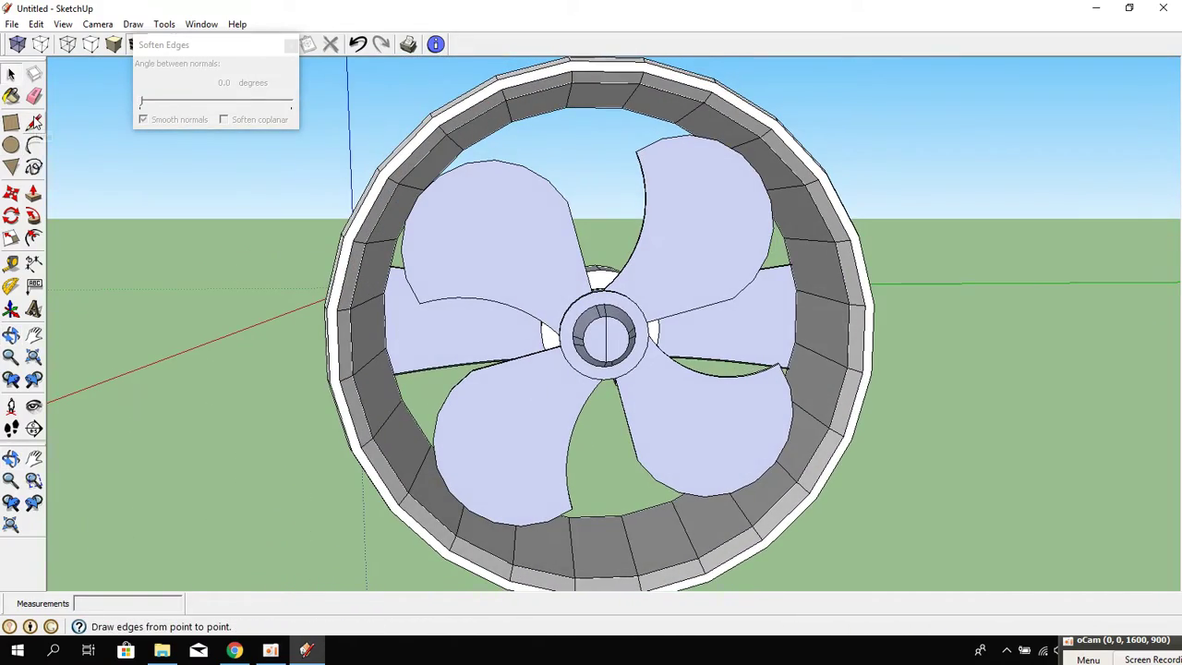
click(591, 339)
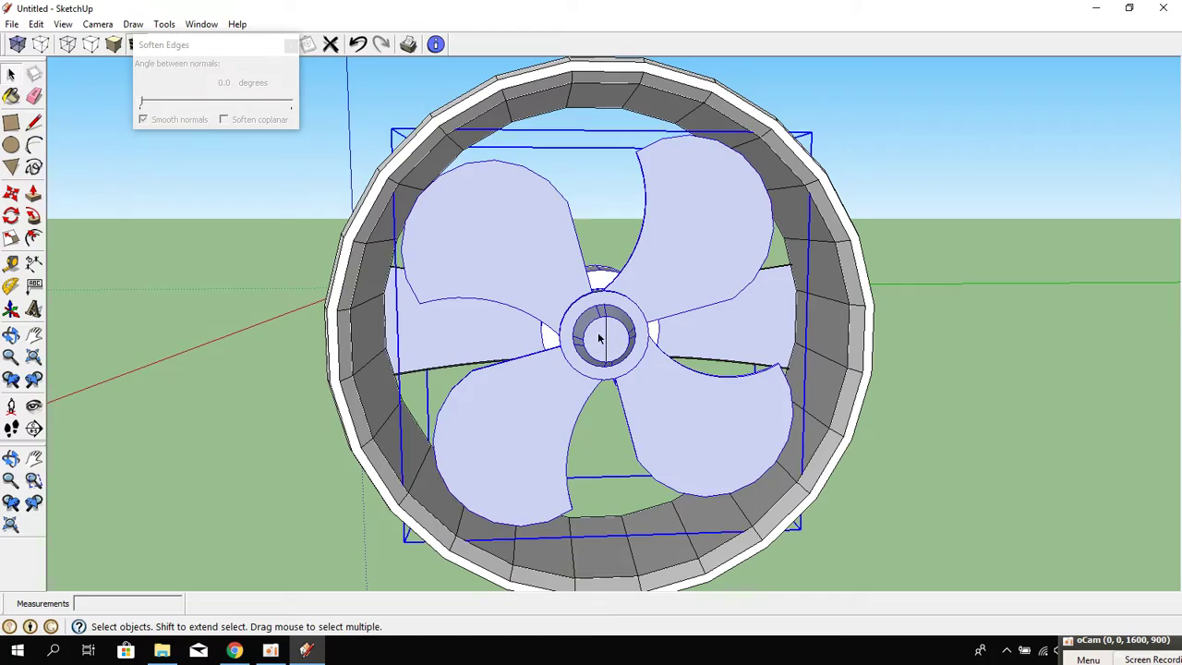
mouse_move(595, 340)
middle_down()
mouse_move(994, 356)
mouse_move(559, 334)
middle_up()
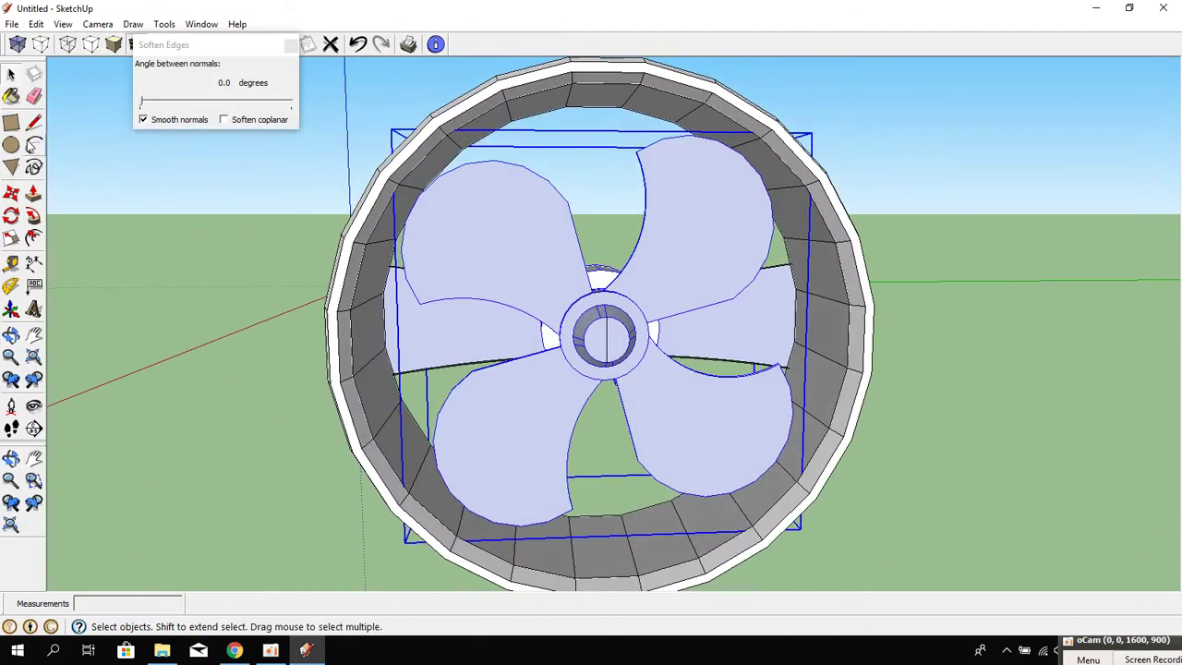
click(13, 146)
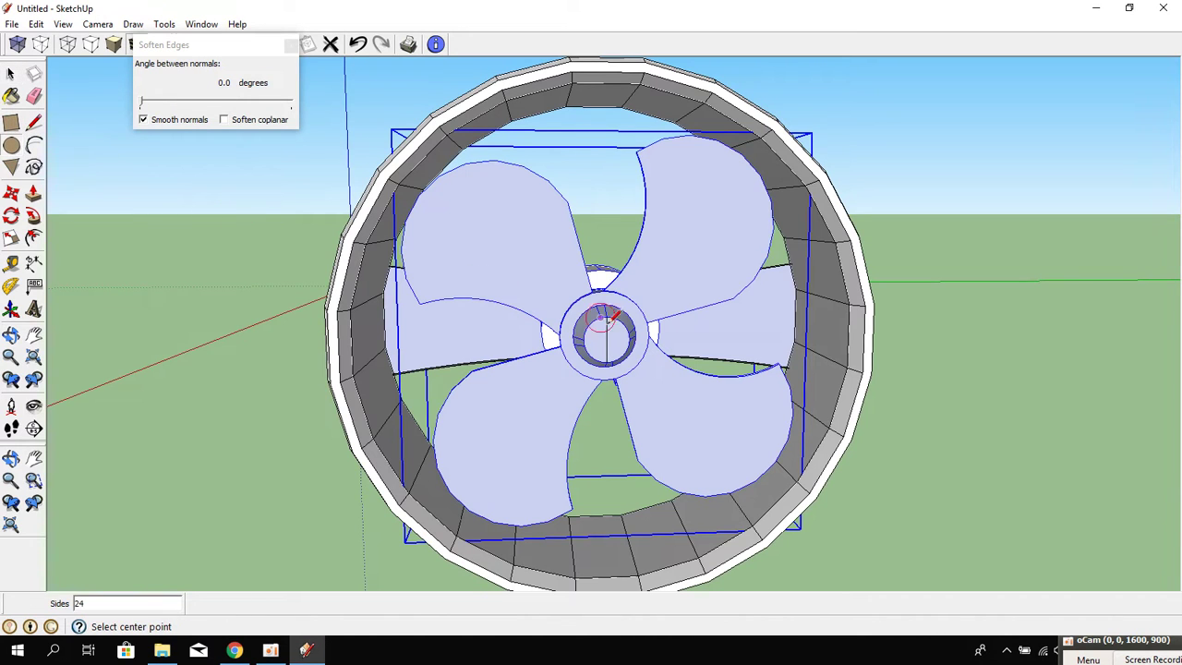
click(614, 399)
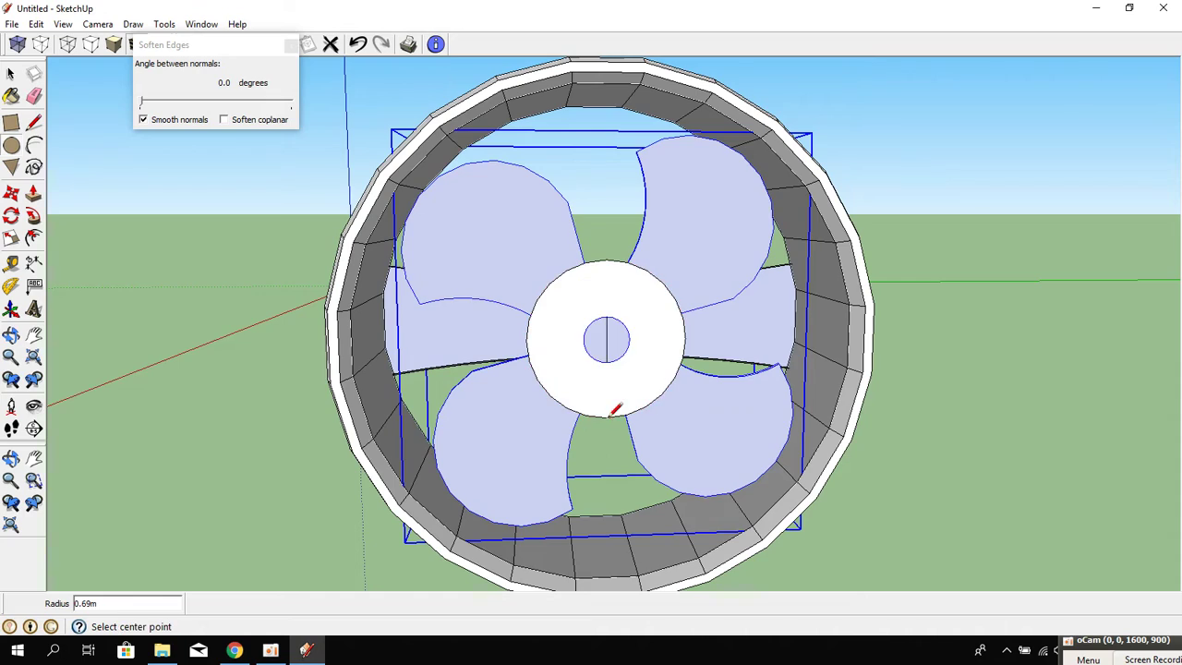
scroll(610, 388, up, 3)
mouse_move(610, 388)
middle_down()
mouse_move(675, 357)
mouse_move(602, 375)
mouse_move(142, 158)
middle_up()
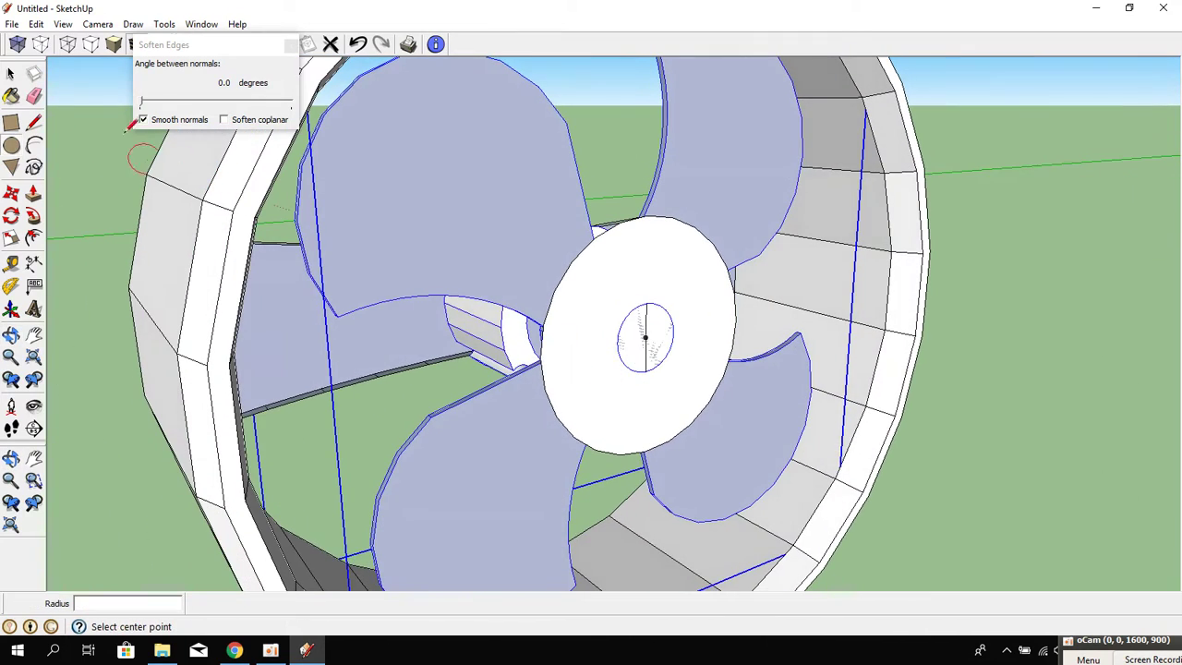
Push/pull the hub face forward about 0.03 m into a solid disc ahead of the blades.
click(33, 192)
click(591, 353)
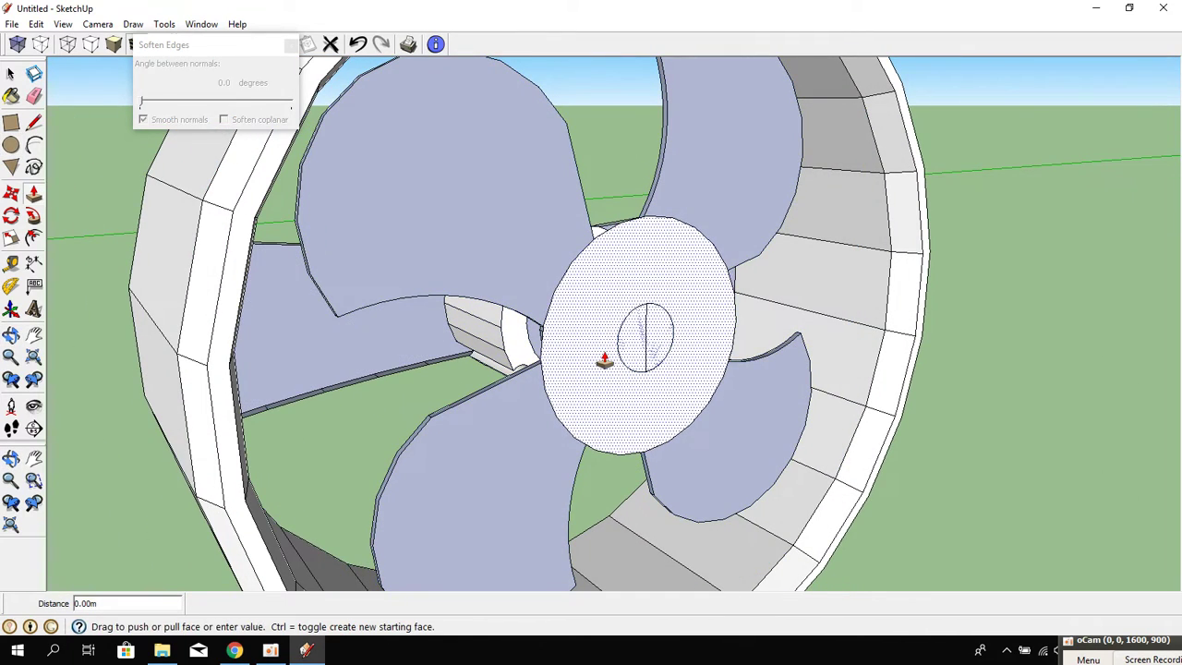
click(629, 372)
mouse_move(504, 364)
middle_down()
mouse_move(765, 330)
mouse_move(634, 345)
middle_up()
click(665, 356)
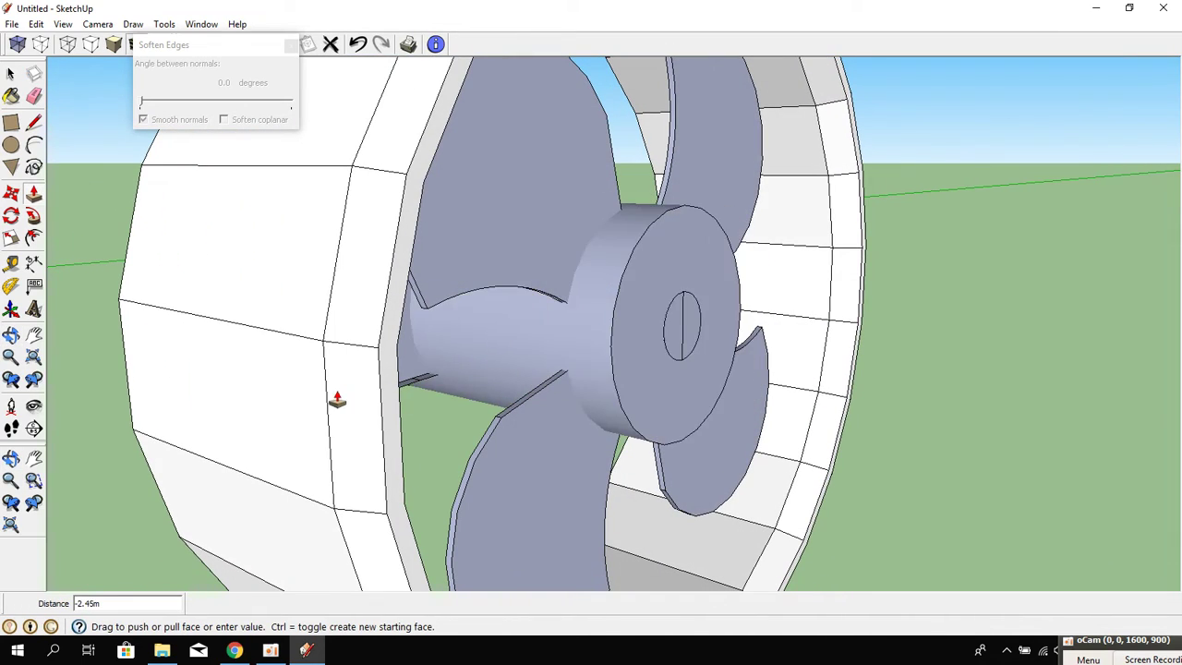
mouse_move(380, 395)
middle_down()
mouse_move(515, 364)
mouse_move(636, 356)
mouse_move(274, 367)
mouse_move(517, 343)
mouse_move(501, 409)
mouse_move(683, 479)
mouse_move(742, 393)
mouse_move(690, 510)
middle_up()
scroll(480, 379, up, 2)
scroll(462, 351, up, 3)
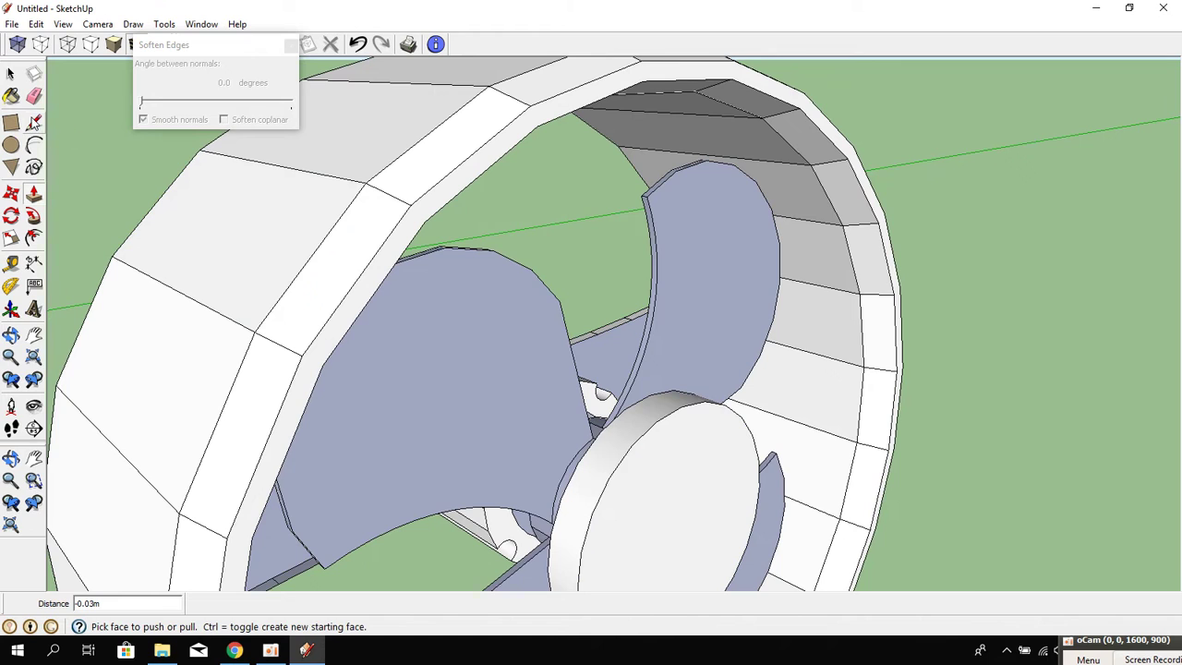
click(33, 122)
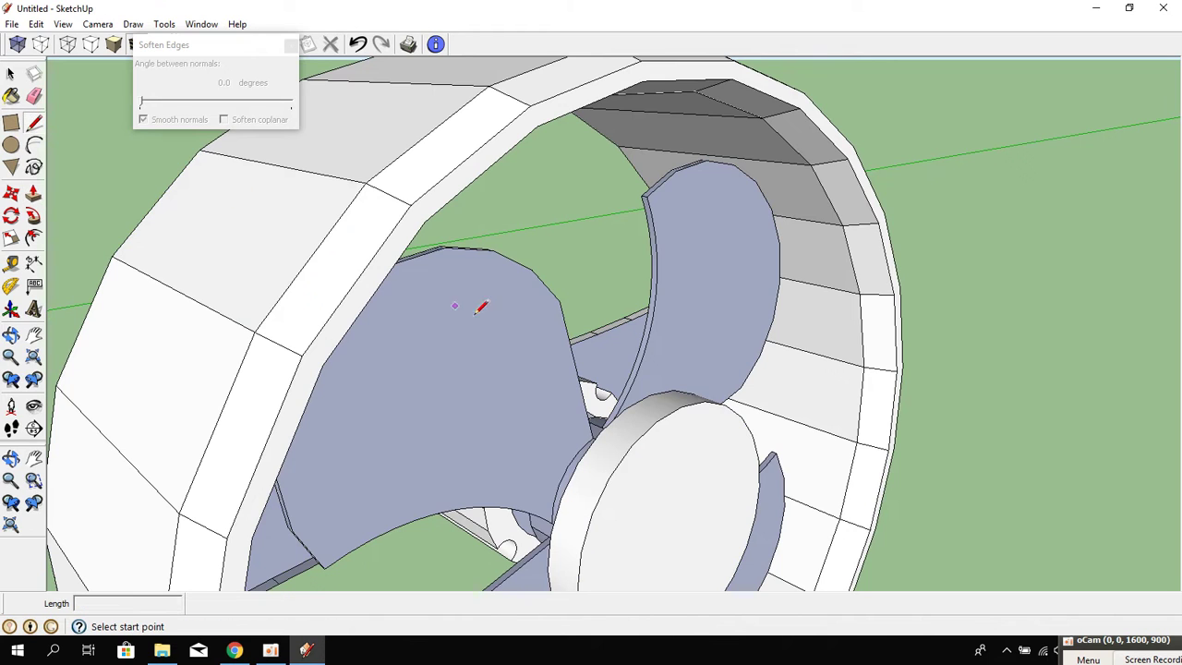
Draw a trial line from the hub edge to the bottom of the rim, then undo it.
click(651, 395)
middle_drag(650, 395, 420, 199)
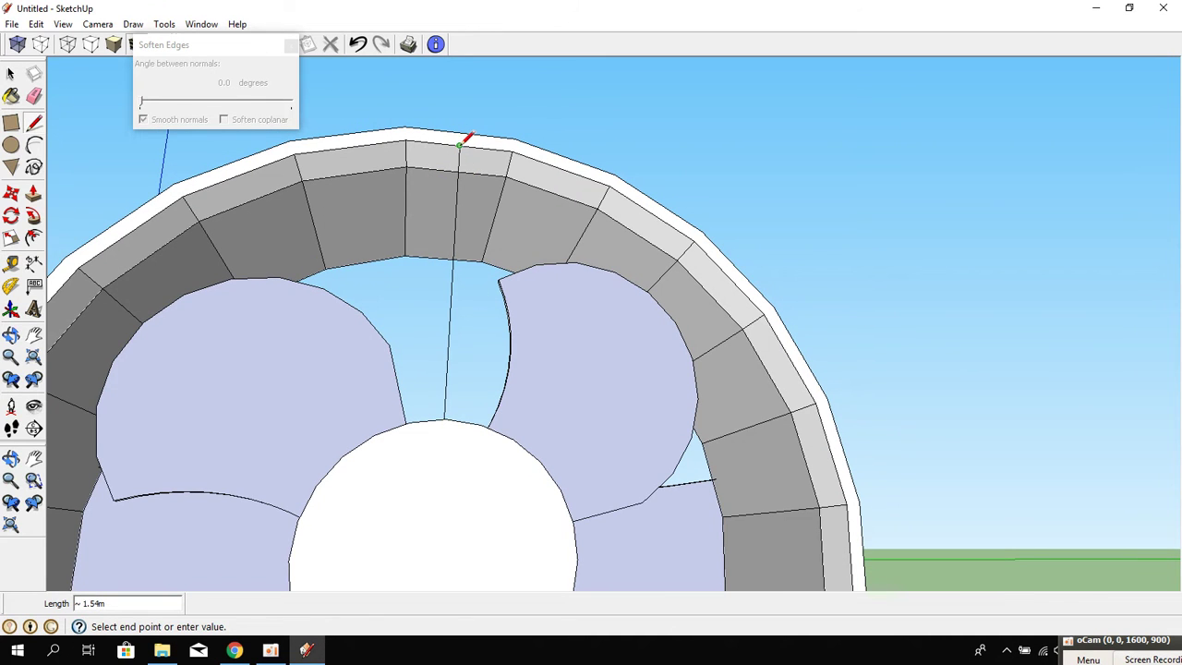
middle_drag(466, 139, 409, 382)
scroll(409, 383, down, 3)
scroll(494, 304, down, 2)
middle_drag(501, 364, 484, 311)
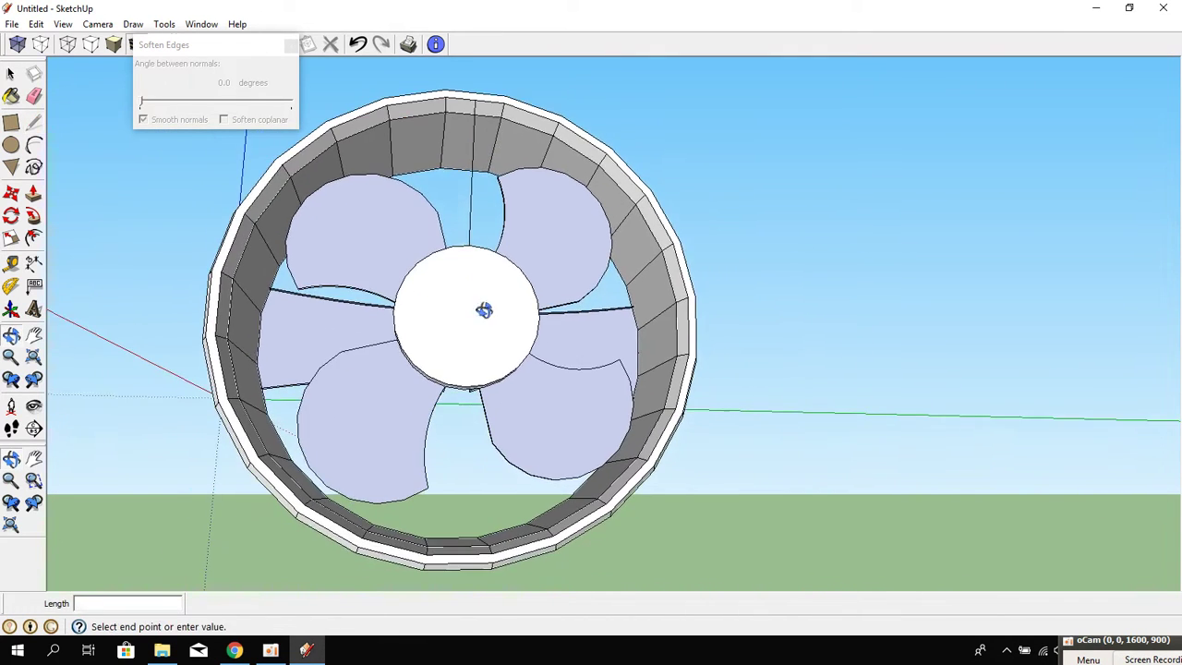
click(462, 551)
middle_drag(417, 435, 686, 502)
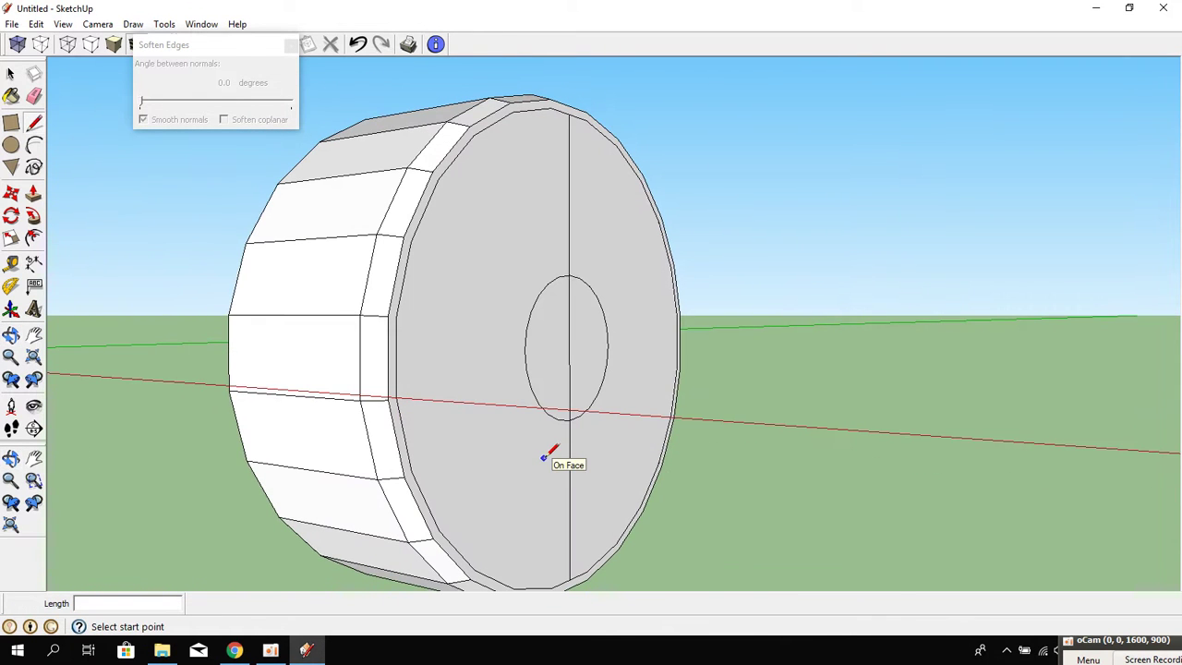
key(ctrl+z)
Draw a line from the rim endpoint to the hub and delete the unwanted front face it creates.
mouse_move(601, 464)
middle_down()
mouse_move(696, 488)
mouse_move(422, 483)
mouse_move(601, 267)
mouse_move(591, 360)
mouse_move(546, 391)
mouse_move(560, 496)
mouse_move(506, 331)
mouse_move(575, 443)
mouse_move(652, 277)
middle_up()
scroll(584, 268, up, 3)
scroll(584, 268, up, 2)
click(600, 282)
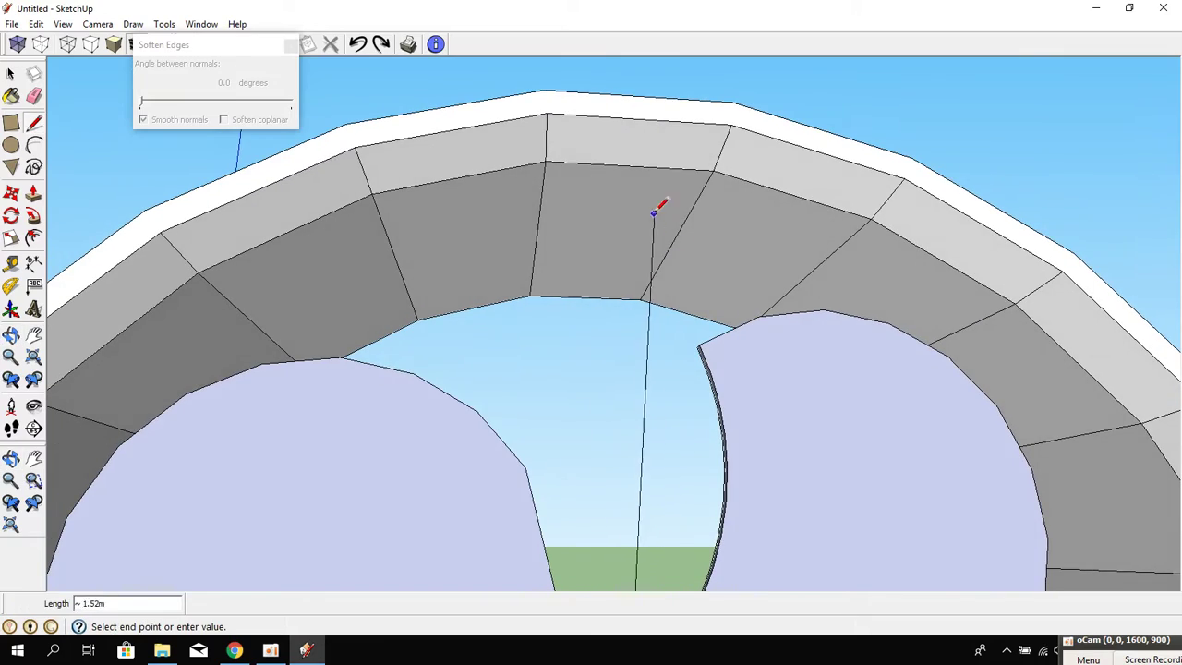
mouse_move(631, 167)
middle_down()
mouse_move(631, 452)
mouse_move(604, 467)
mouse_move(538, 249)
mouse_move(520, 468)
mouse_move(567, 387)
mouse_move(546, 298)
middle_up()
click(543, 390)
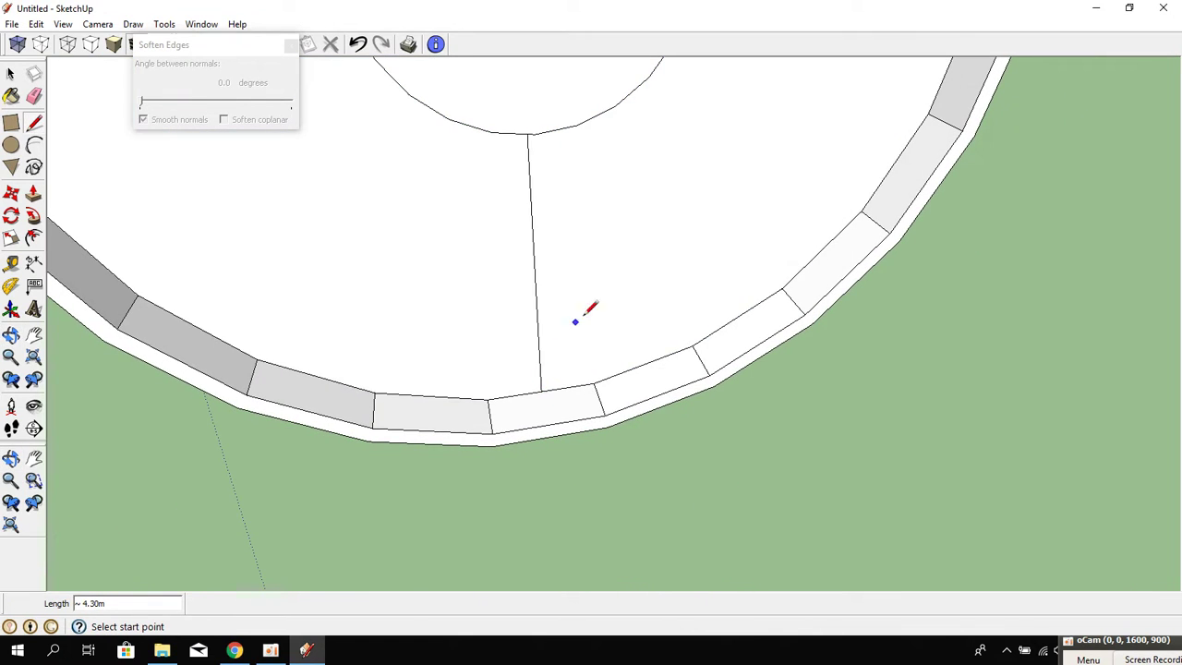
right_click(594, 298)
right_click(409, 294)
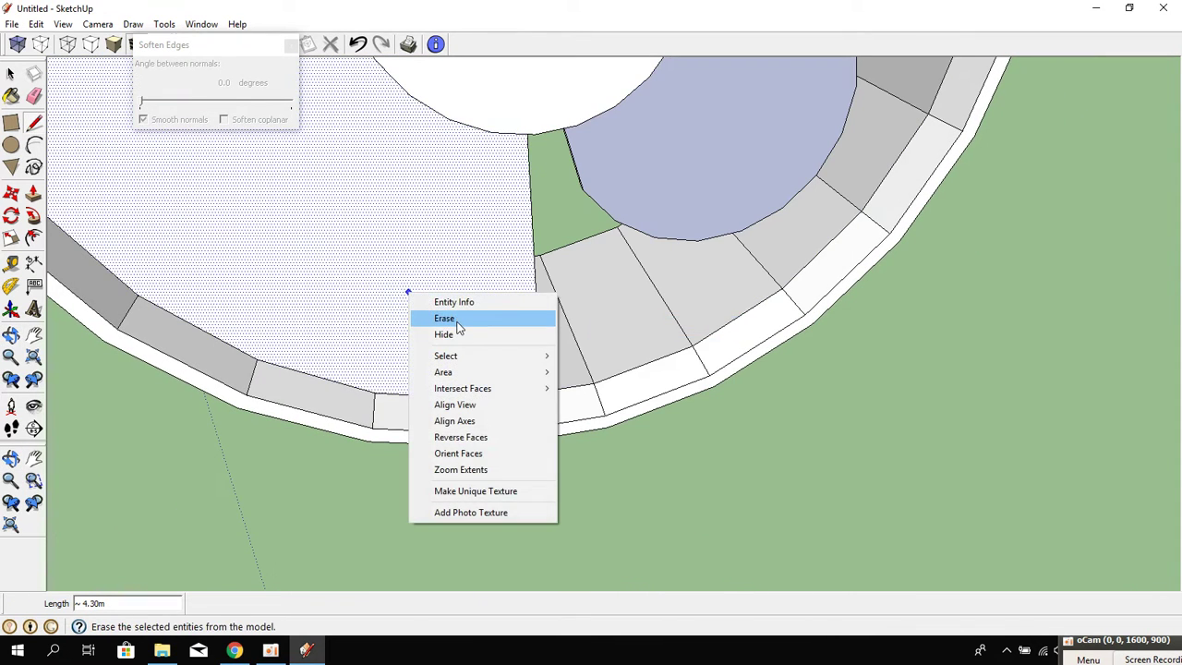
click(444, 318)
Add spoke lines from the hub to the ring's left and right edges.
mouse_move(401, 271)
middle_down()
mouse_move(431, 412)
mouse_move(404, 354)
mouse_move(554, 351)
mouse_move(357, 329)
middle_up()
scroll(323, 224, up, 2)
scroll(314, 222, up, 3)
mouse_move(314, 221)
middle_down()
mouse_move(459, 309)
mouse_move(744, 335)
mouse_move(541, 298)
mouse_move(560, 283)
mouse_move(549, 224)
mouse_move(658, 282)
mouse_move(379, 292)
middle_up()
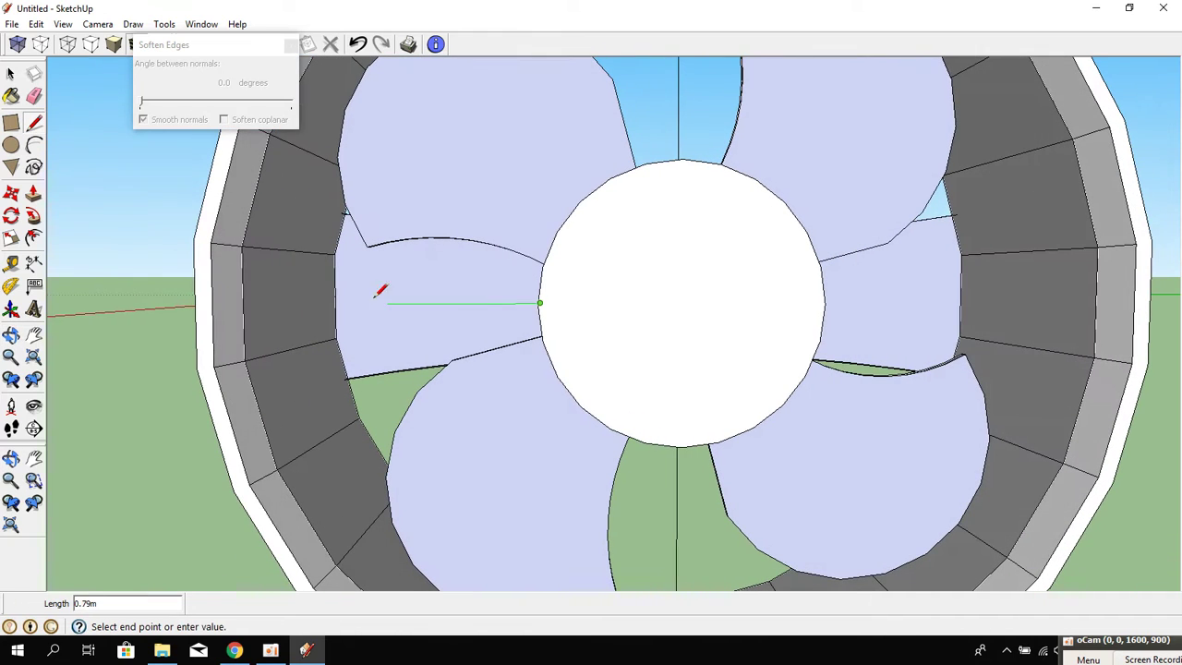
click(243, 303)
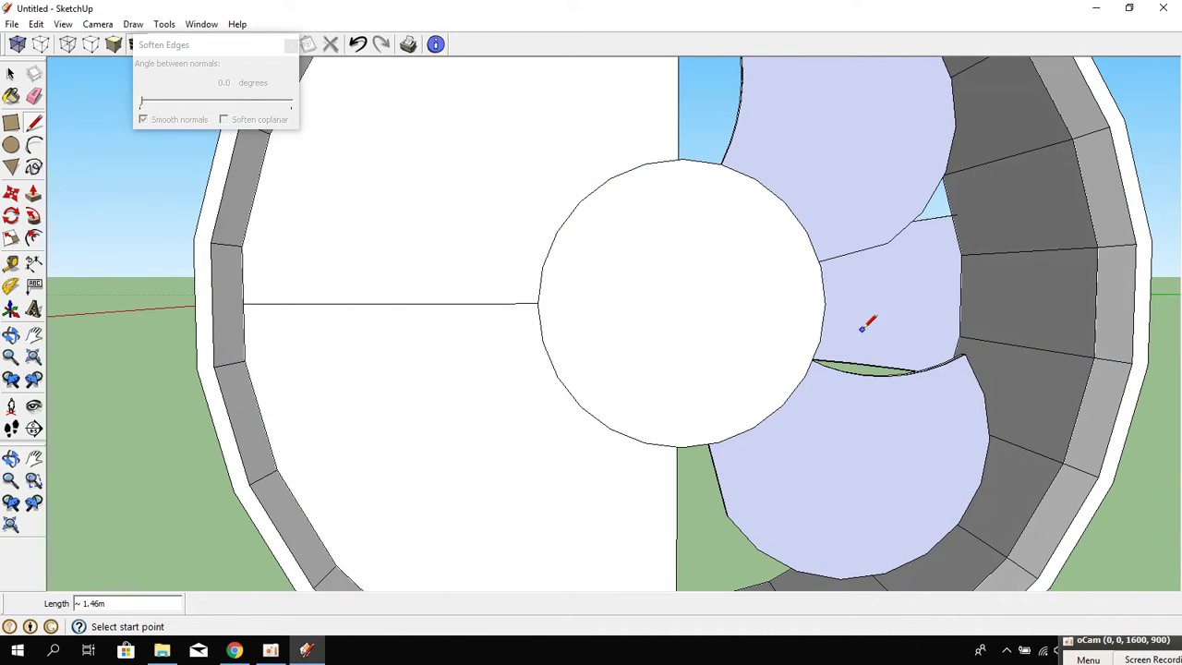
mouse_move(863, 327)
middle_down()
mouse_move(462, 330)
mouse_move(430, 301)
mouse_move(693, 311)
mouse_move(842, 294)
mouse_move(858, 336)
middle_up()
click(434, 300)
click(889, 297)
Start another spoke at the hub endpoint, checking the fan from above, below and the Right view.
scroll(818, 391, down, 2)
mouse_move(818, 390)
middle_down()
mouse_move(628, 475)
mouse_move(647, 324)
middle_up()
mouse_move(711, 268)
middle_down()
mouse_move(628, 319)
mouse_move(720, 238)
middle_up()
mouse_move(635, 405)
middle_down()
mouse_move(749, 154)
mouse_move(531, 280)
mouse_move(589, 242)
mouse_move(330, 422)
mouse_move(377, 437)
mouse_move(437, 401)
mouse_move(417, 312)
mouse_move(694, 449)
mouse_move(409, 386)
middle_up()
mouse_move(514, 338)
middle_down()
mouse_move(773, 477)
mouse_move(658, 475)
mouse_move(644, 360)
middle_up()
click(642, 370)
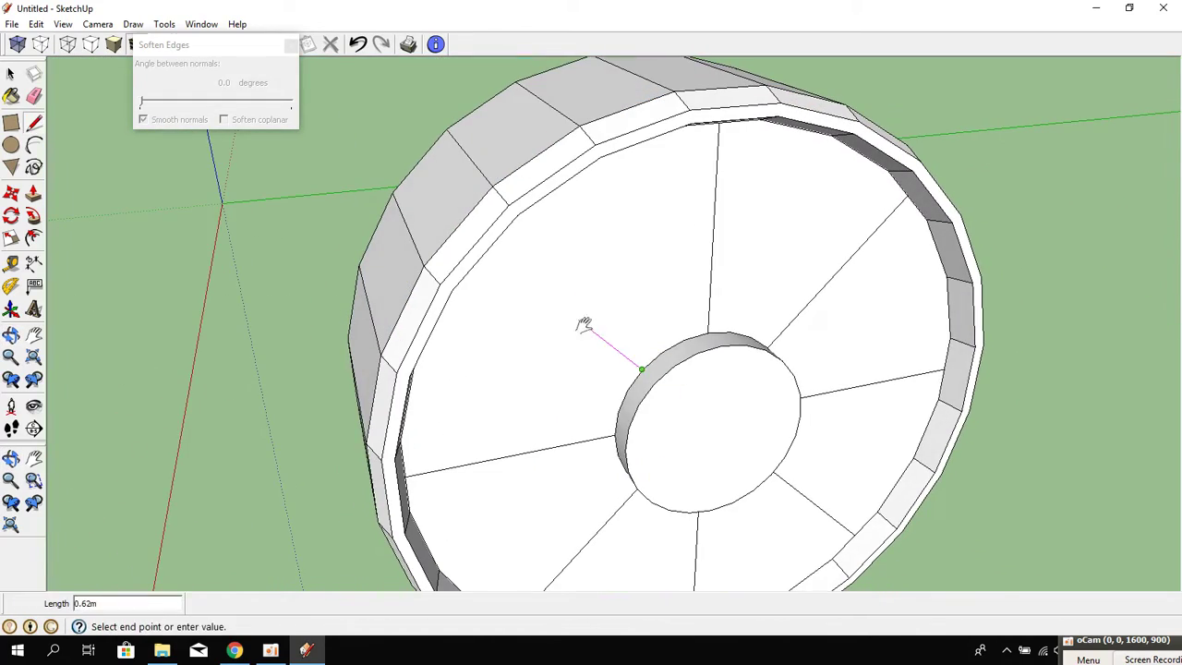
mouse_move(578, 327)
middle_down()
mouse_move(509, 256)
mouse_move(468, 184)
middle_up()
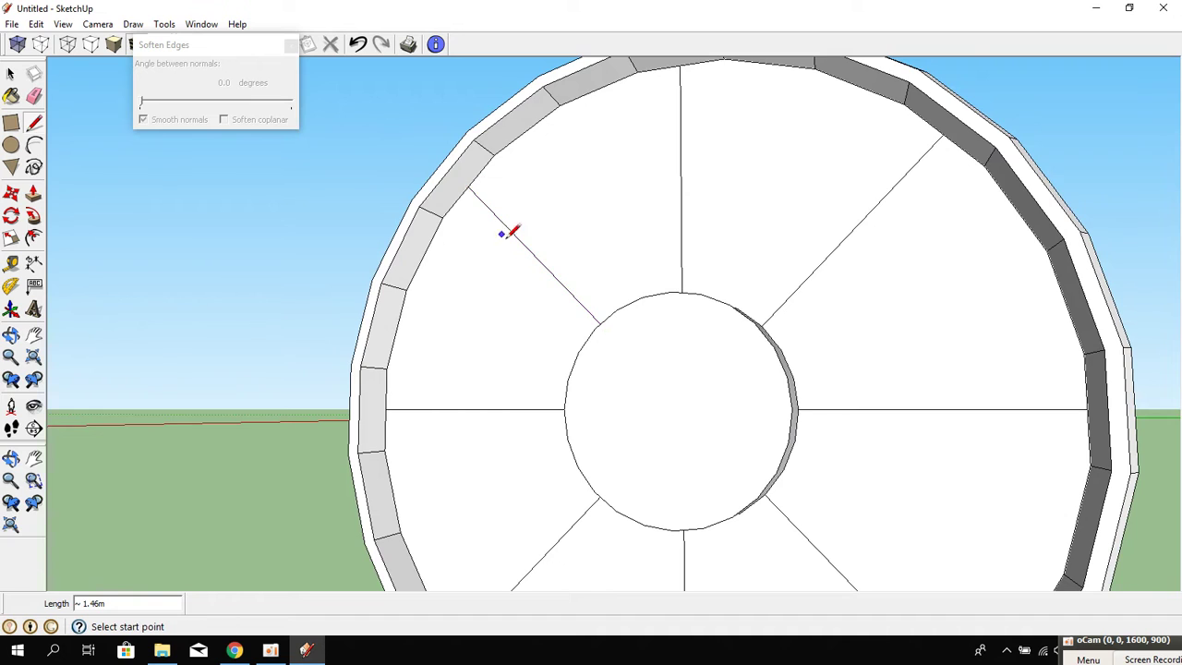
mouse_move(509, 231)
middle_down()
mouse_move(483, 121)
mouse_move(551, 324)
mouse_move(702, 256)
middle_up()
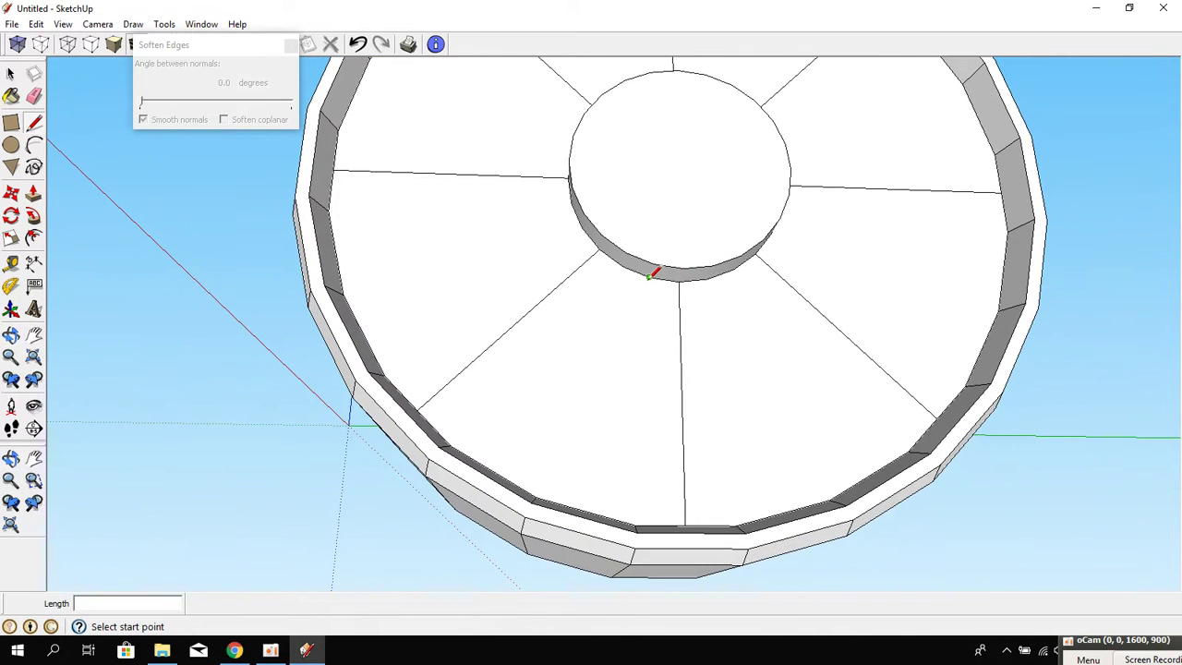
key(F6)
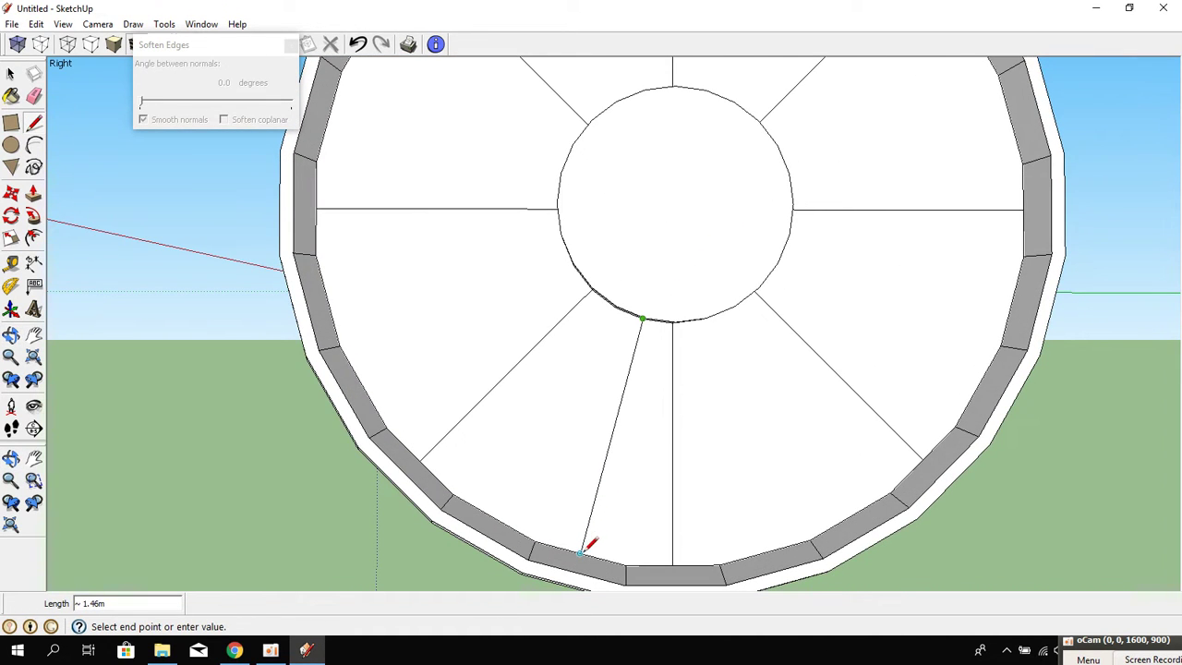
mouse_move(573, 495)
middle_down()
mouse_move(647, 398)
mouse_move(653, 313)
middle_up()
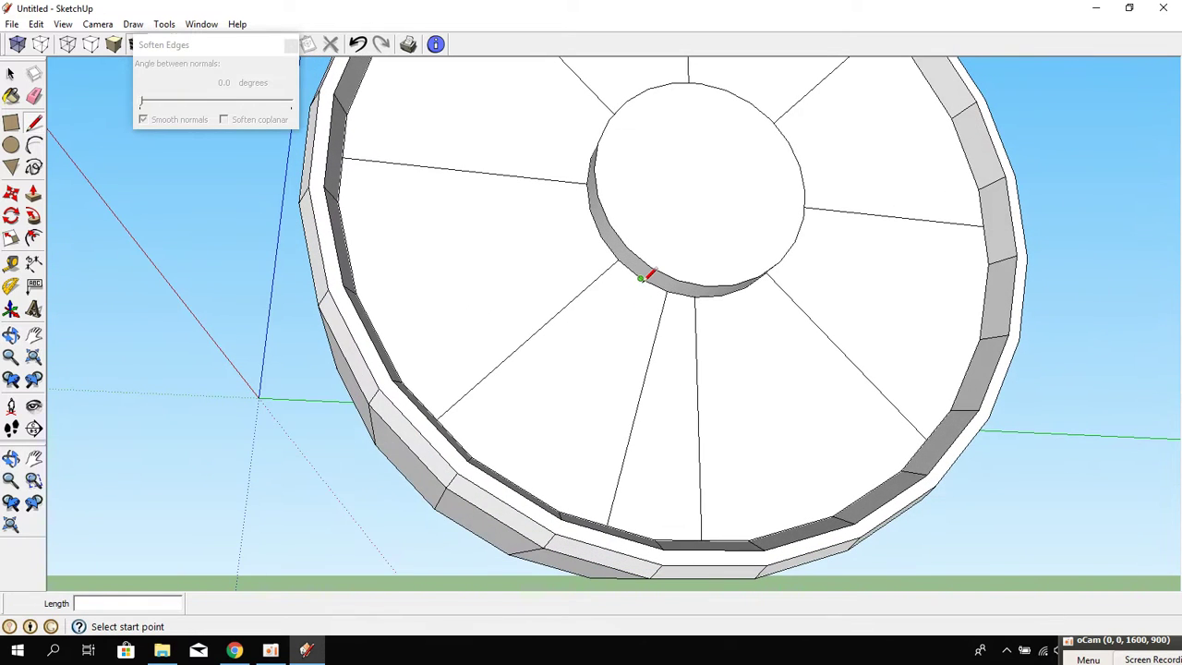
Draw more spoke lines from the hub edge out to the outer rim.
click(641, 278)
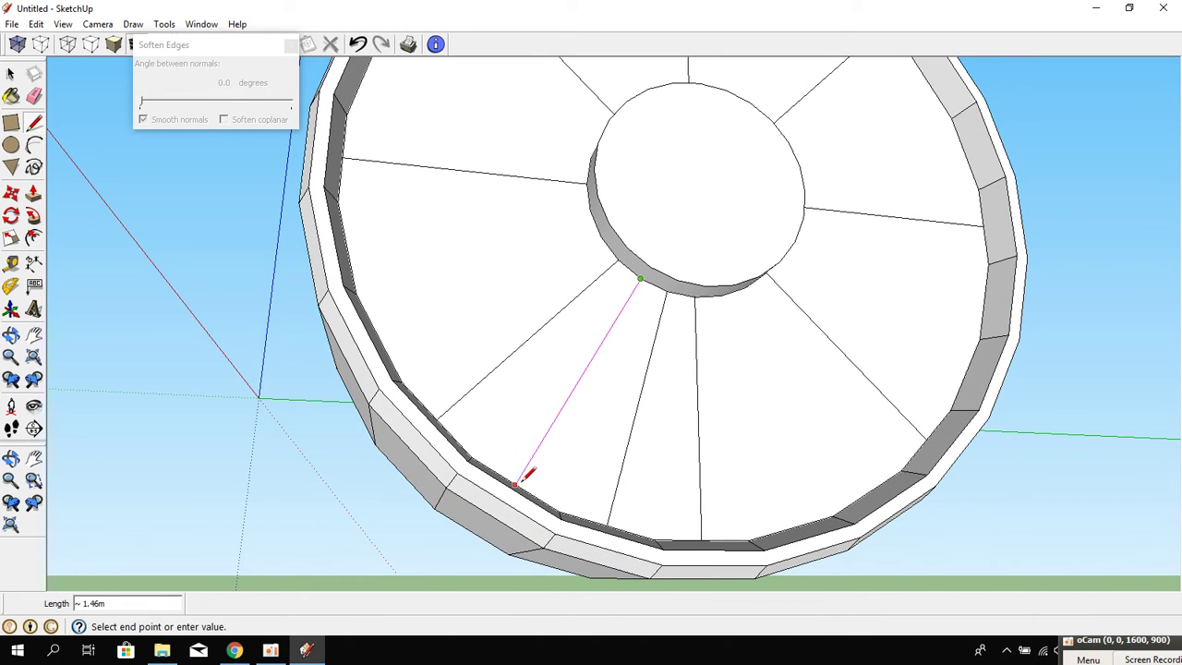
middle_drag(528, 473, 448, 542)
mouse_move(454, 449)
middle_down()
mouse_move(489, 415)
mouse_move(818, 429)
middle_up()
mouse_move(763, 323)
middle_down()
mouse_move(559, 462)
mouse_move(504, 483)
mouse_move(625, 412)
mouse_move(742, 382)
middle_up()
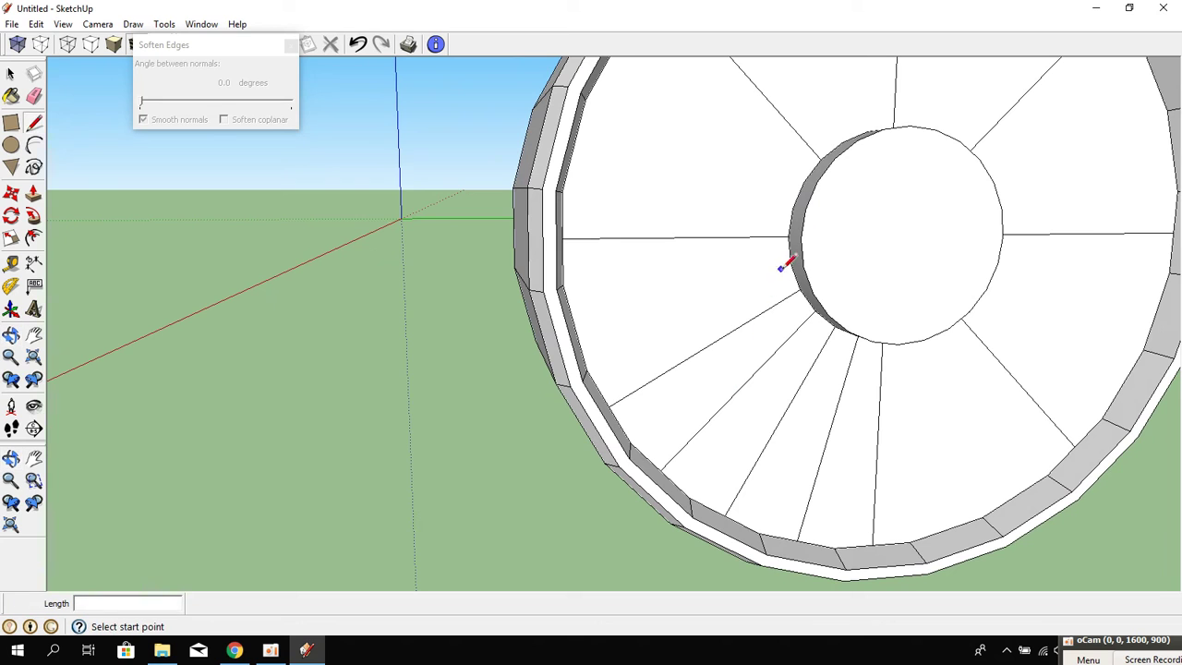
mouse_move(685, 301)
middle_down()
mouse_move(488, 338)
mouse_move(546, 359)
mouse_move(620, 435)
mouse_move(731, 355)
middle_up()
click(514, 342)
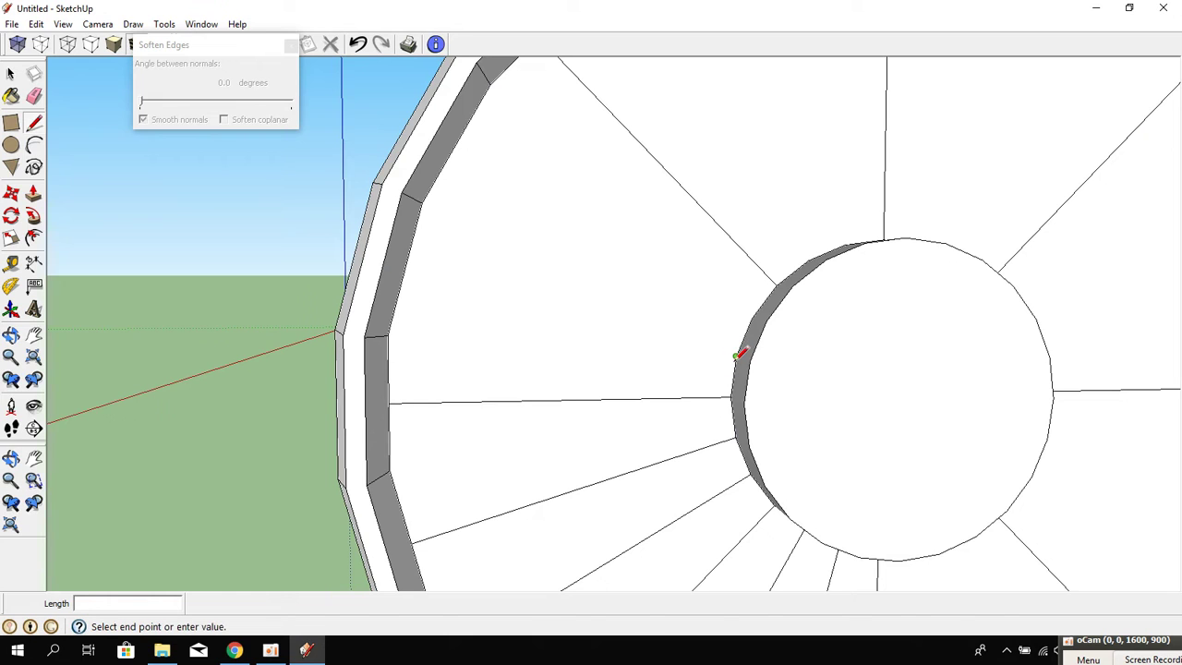
click(406, 268)
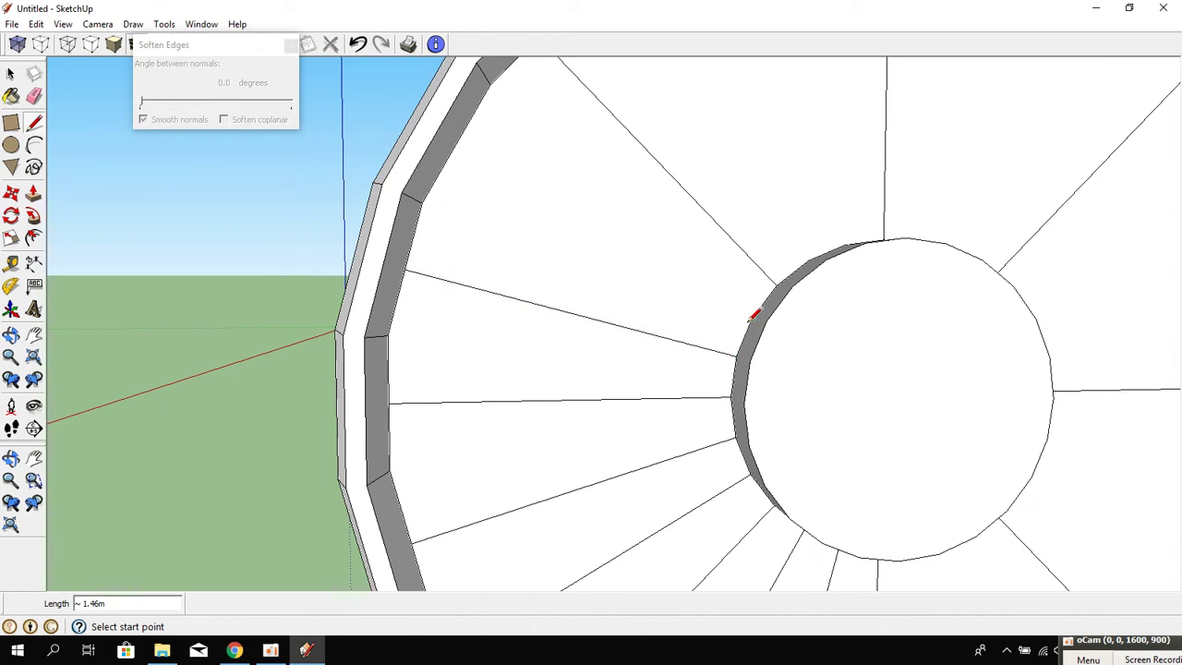
Draw a further spoke from the rim back to the hub's edge.
mouse_move(456, 141)
middle_down()
mouse_move(472, 417)
mouse_move(505, 154)
middle_up()
click(477, 149)
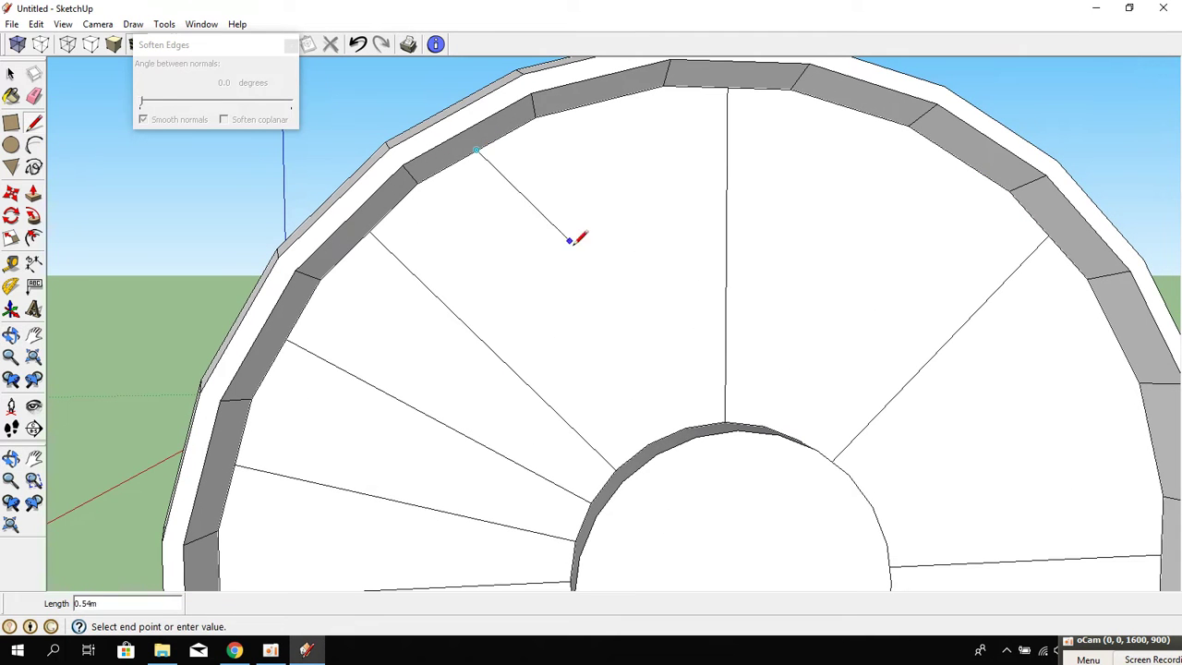
middle_drag(575, 235, 662, 415)
mouse_move(670, 470)
middle_down()
mouse_move(638, 357)
mouse_move(606, 54)
middle_up()
click(576, 65)
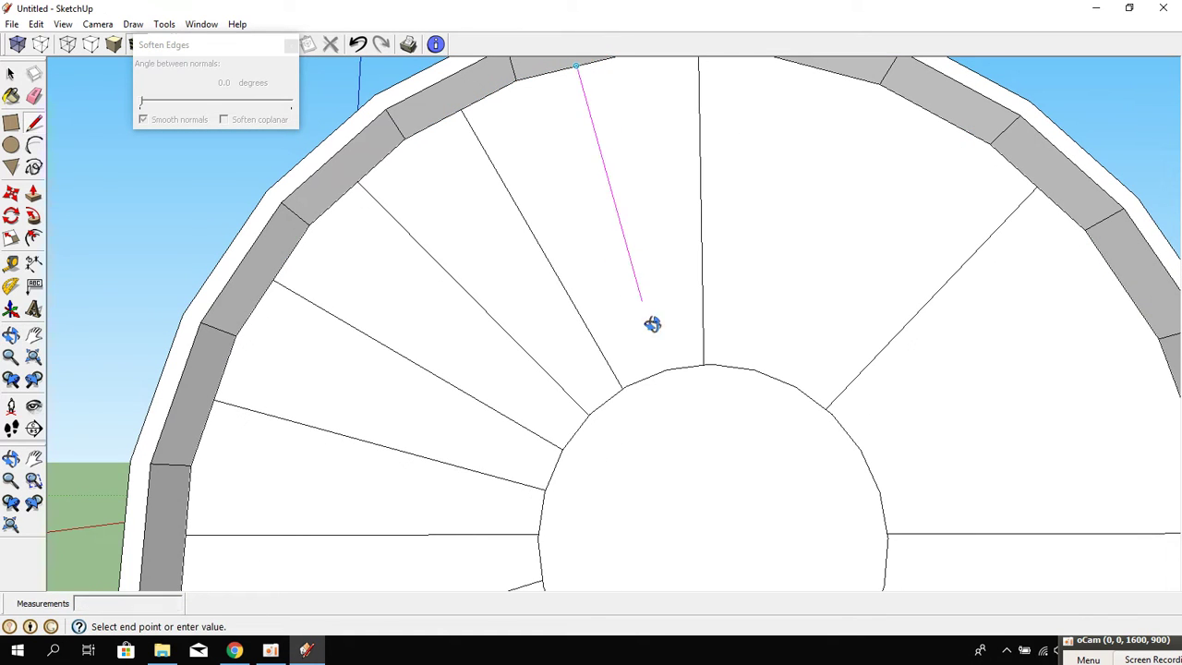
mouse_move(648, 328)
middle_down()
mouse_move(679, 375)
mouse_move(607, 361)
mouse_move(620, 155)
mouse_move(625, 415)
mouse_move(568, 477)
mouse_move(673, 370)
middle_up()
click(676, 405)
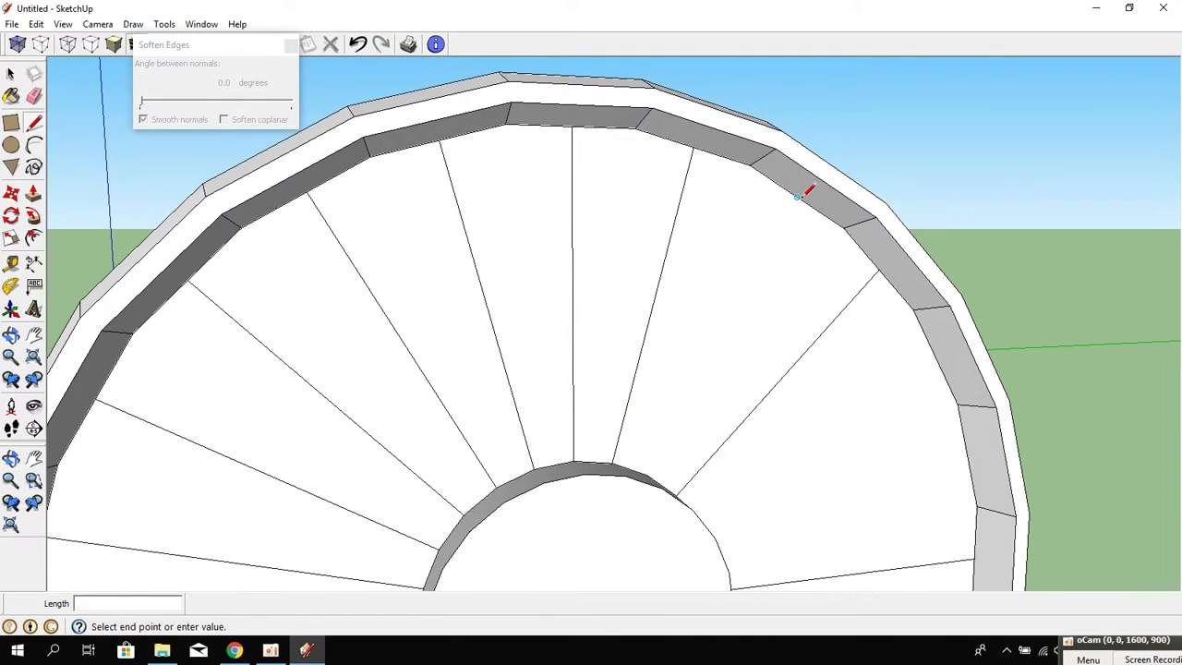
mouse_move(799, 197)
middle_down()
mouse_move(710, 462)
mouse_move(626, 504)
mouse_move(549, 277)
mouse_move(740, 182)
middle_up()
Draw a radial line from the outer rim edge to the hub ring.
click(813, 148)
mouse_move(813, 148)
middle_down()
mouse_move(693, 259)
mouse_move(527, 322)
mouse_move(872, 247)
middle_up()
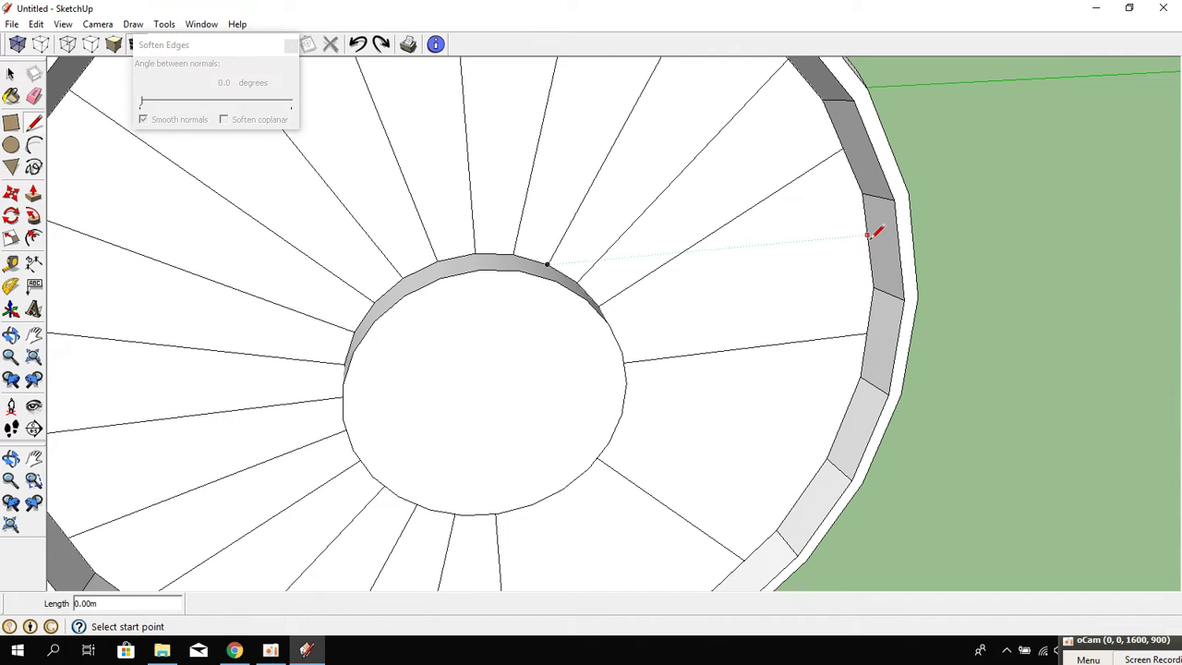
mouse_move(758, 292)
middle_down()
mouse_move(647, 246)
mouse_move(601, 285)
mouse_move(631, 345)
mouse_move(606, 259)
mouse_move(628, 256)
mouse_move(558, 266)
mouse_move(744, 198)
mouse_move(823, 185)
middle_up()
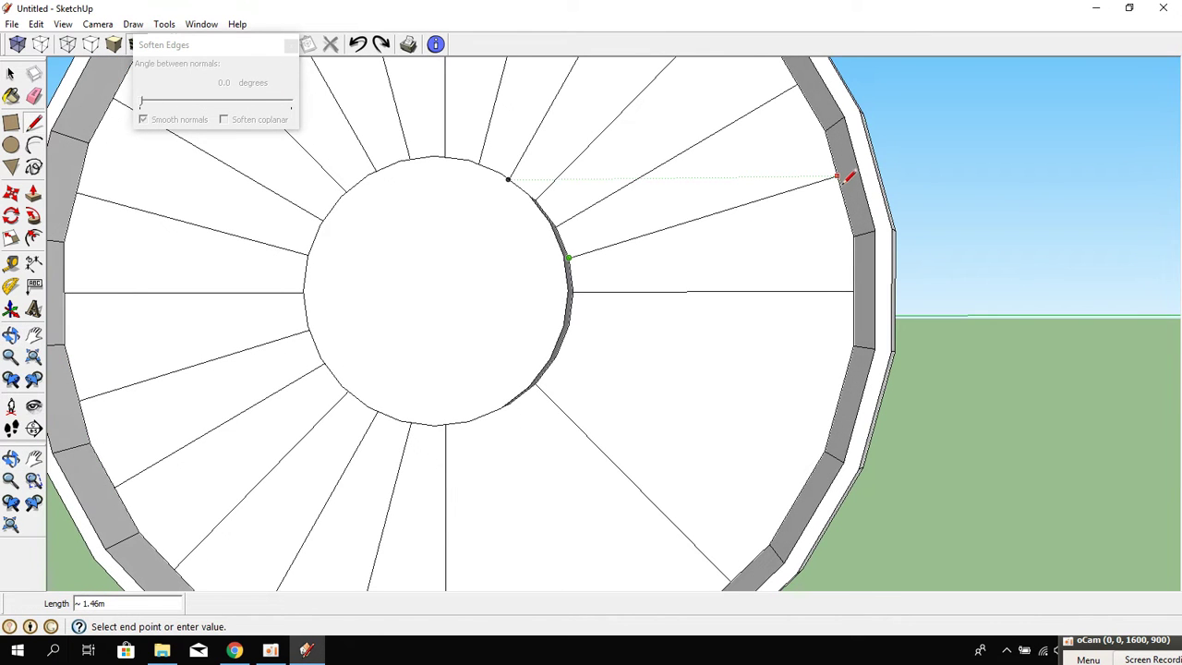
mouse_move(846, 173)
middle_down()
mouse_move(718, 361)
mouse_move(628, 243)
mouse_move(545, 205)
mouse_move(734, 286)
mouse_move(853, 274)
mouse_move(694, 359)
middle_up()
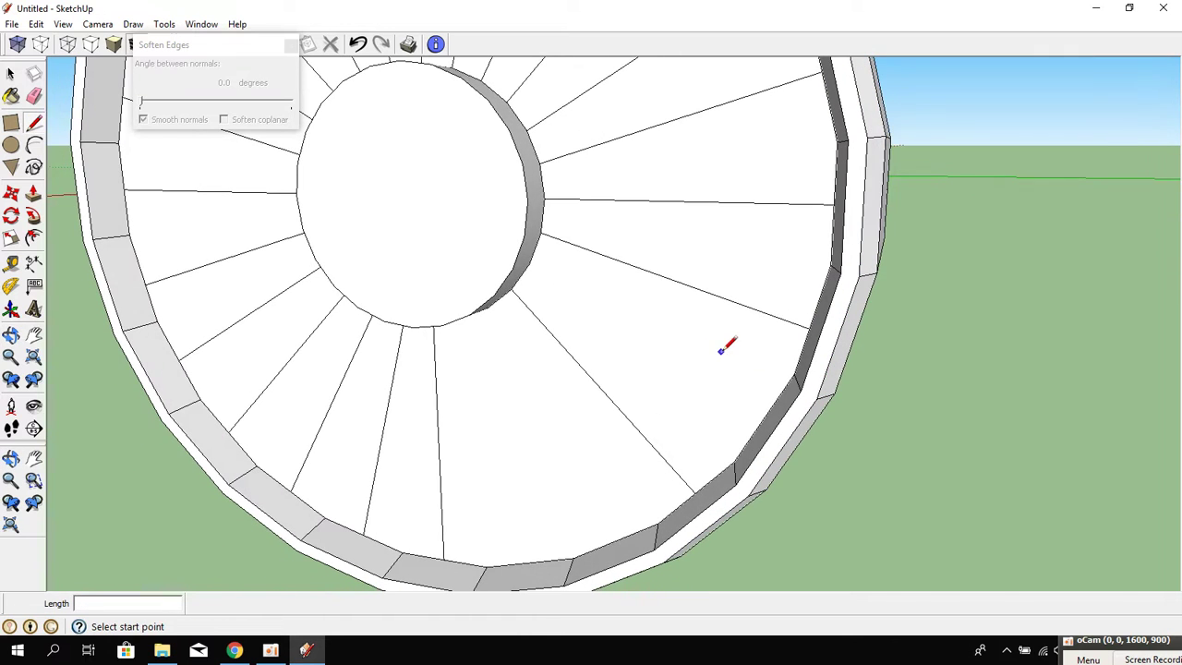
mouse_move(799, 312)
middle_down()
mouse_move(897, 304)
mouse_move(855, 295)
middle_up()
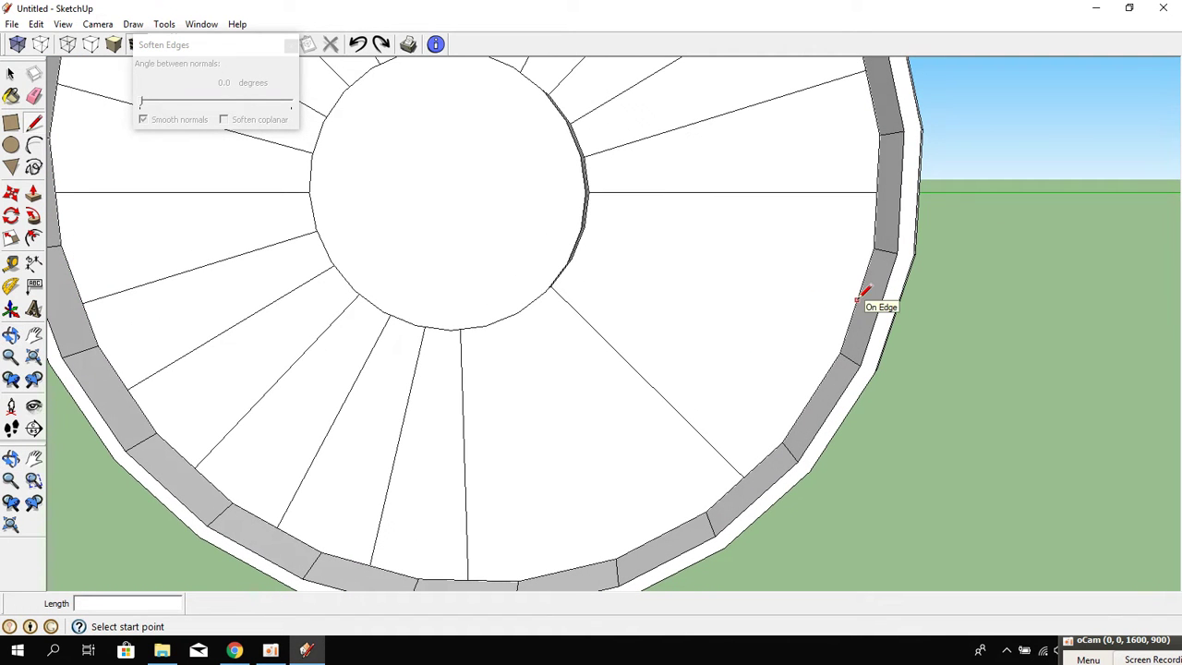
click(857, 300)
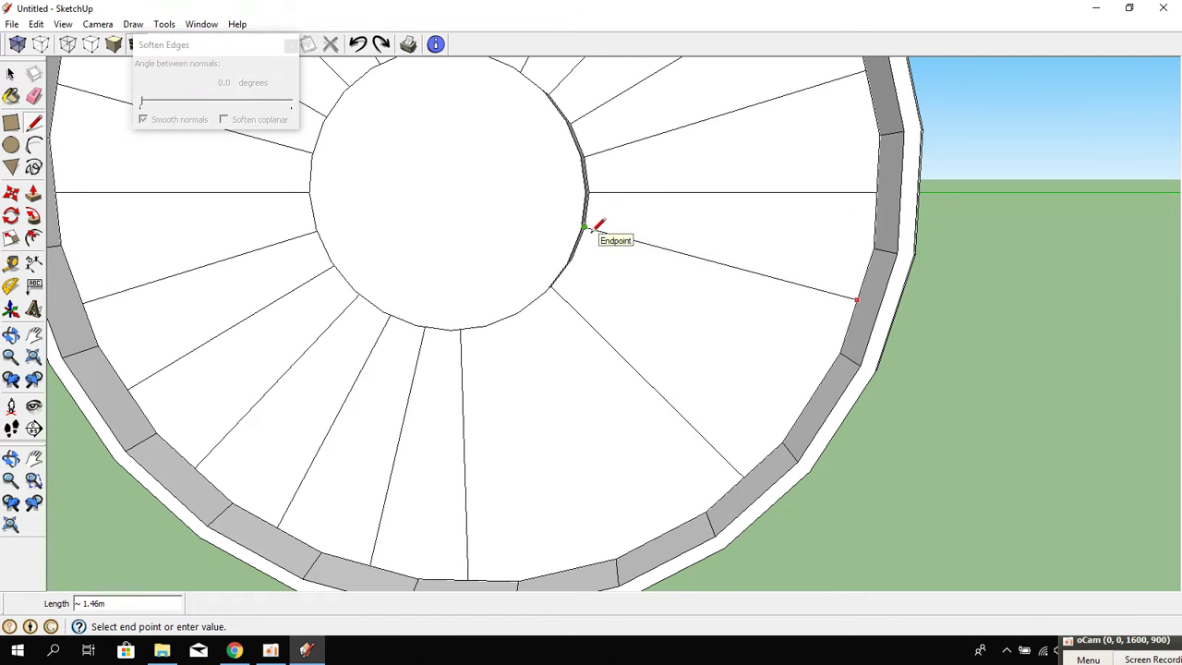
middle_drag(594, 230, 572, 221)
click(545, 221)
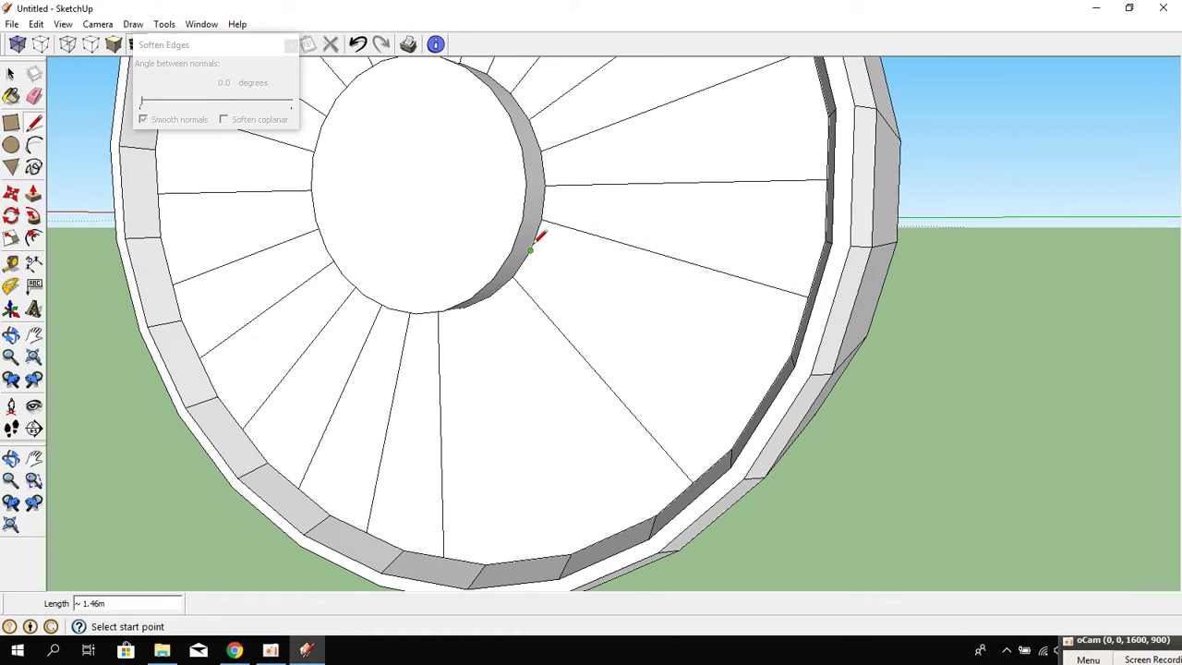
Complete the last radial divider across the lower disc to the outer ring.
mouse_move(591, 275)
middle_down()
mouse_move(884, 357)
mouse_move(541, 351)
mouse_move(560, 176)
mouse_move(603, 216)
middle_up()
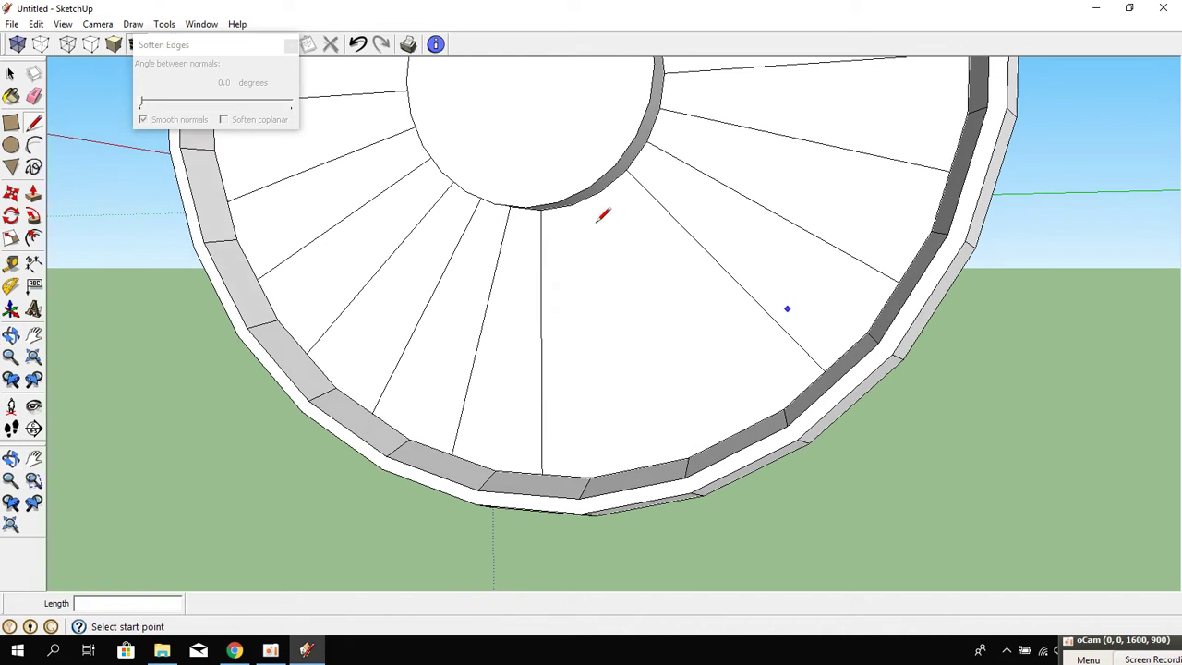
click(737, 434)
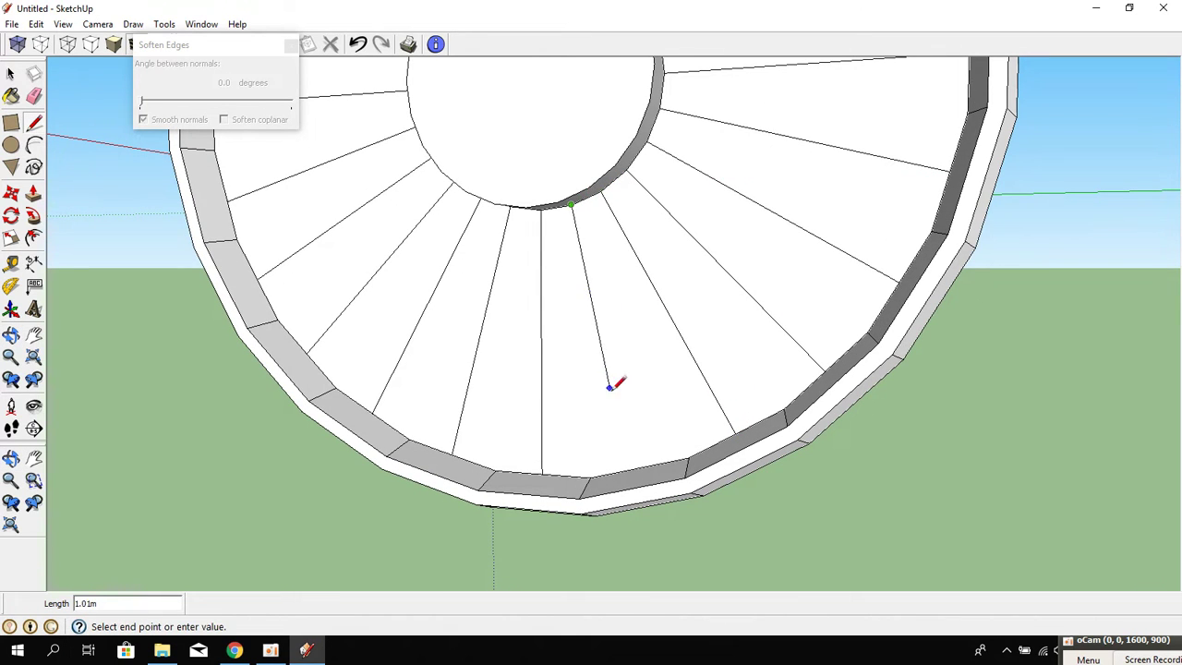
middle_drag(565, 355, 637, 501)
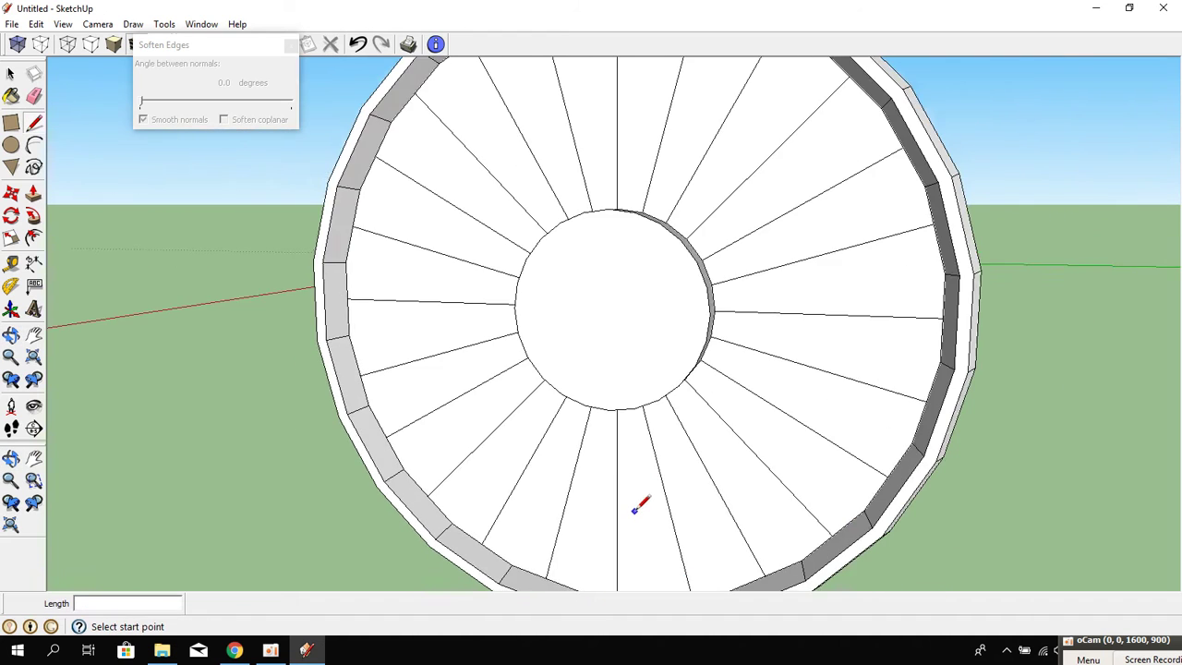
scroll(573, 483, down, 3)
scroll(595, 420, up, 2)
click(10, 75)
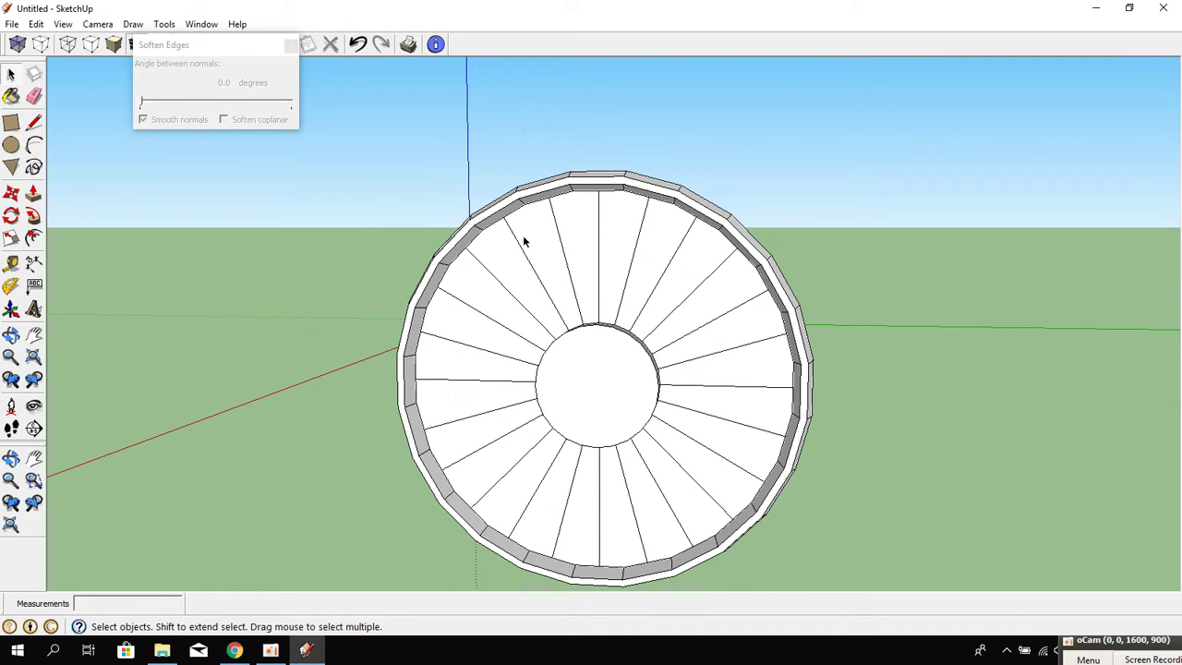
mouse_move(523, 242)
mouse_down()
mouse_move(480, 383)
mouse_move(496, 443)
mouse_up()
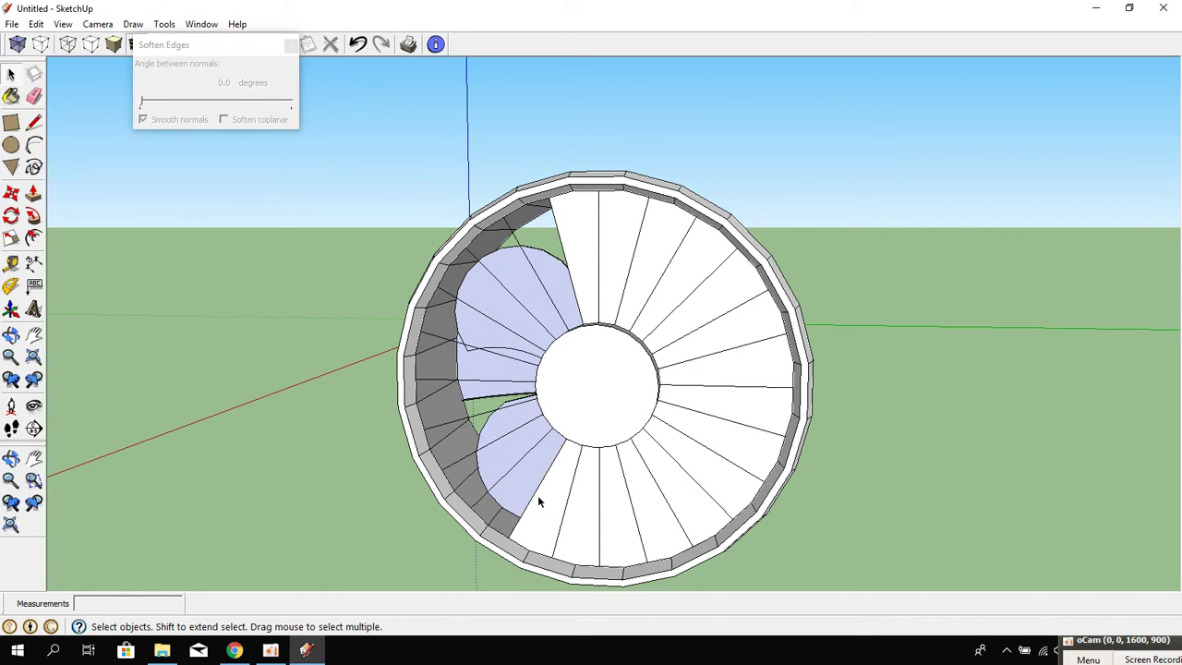
mouse_move(537, 496)
mouse_down()
mouse_move(573, 514)
mouse_move(652, 524)
mouse_move(715, 491)
mouse_move(746, 451)
mouse_move(760, 386)
mouse_up()
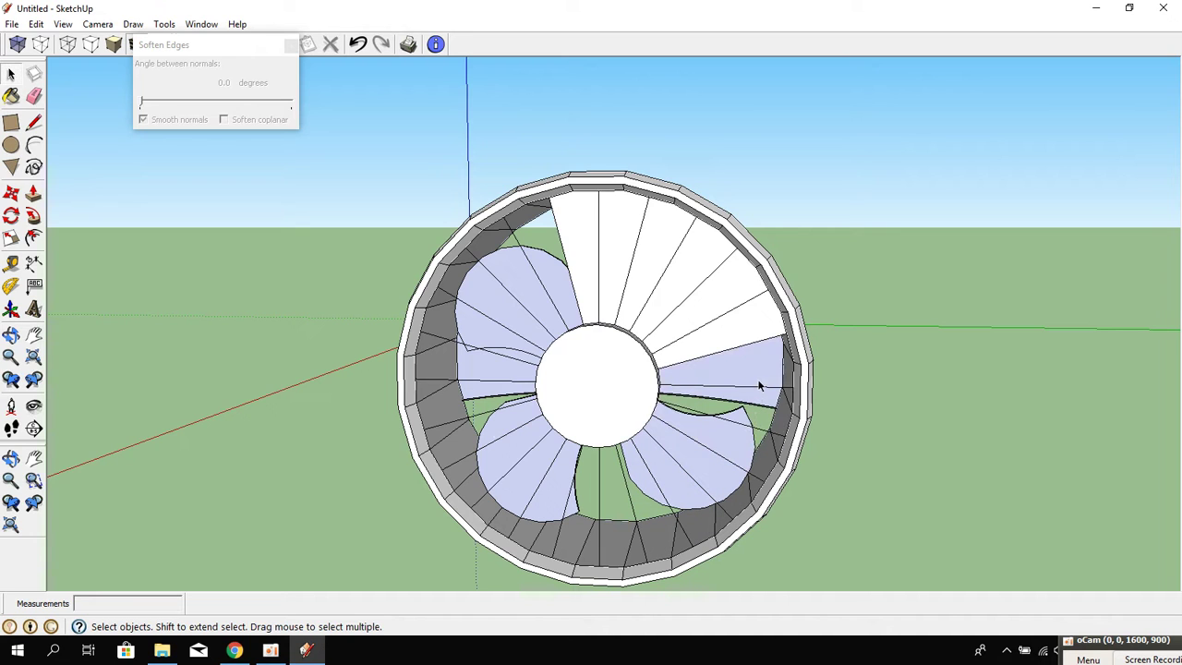
mouse_move(737, 344)
mouse_down()
mouse_move(667, 281)
mouse_move(575, 275)
mouse_up()
scroll(576, 274, up, 2)
scroll(576, 272, up, 5)
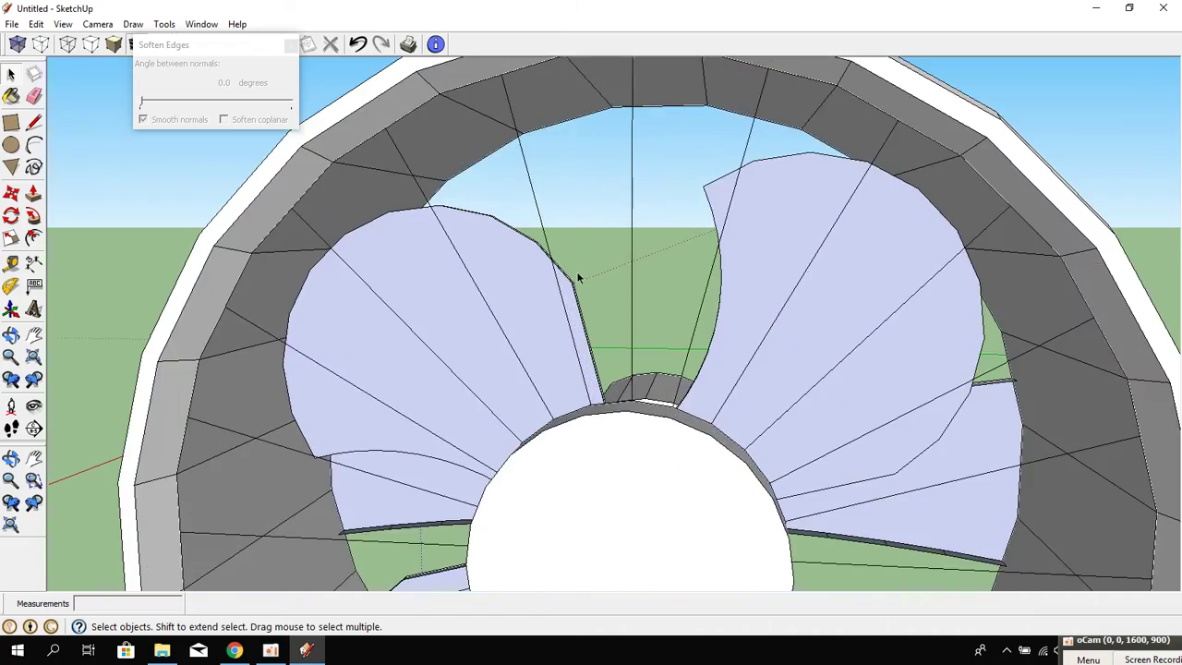
mouse_move(575, 271)
middle_down()
mouse_move(573, 297)
mouse_move(406, 296)
mouse_move(604, 324)
middle_up()
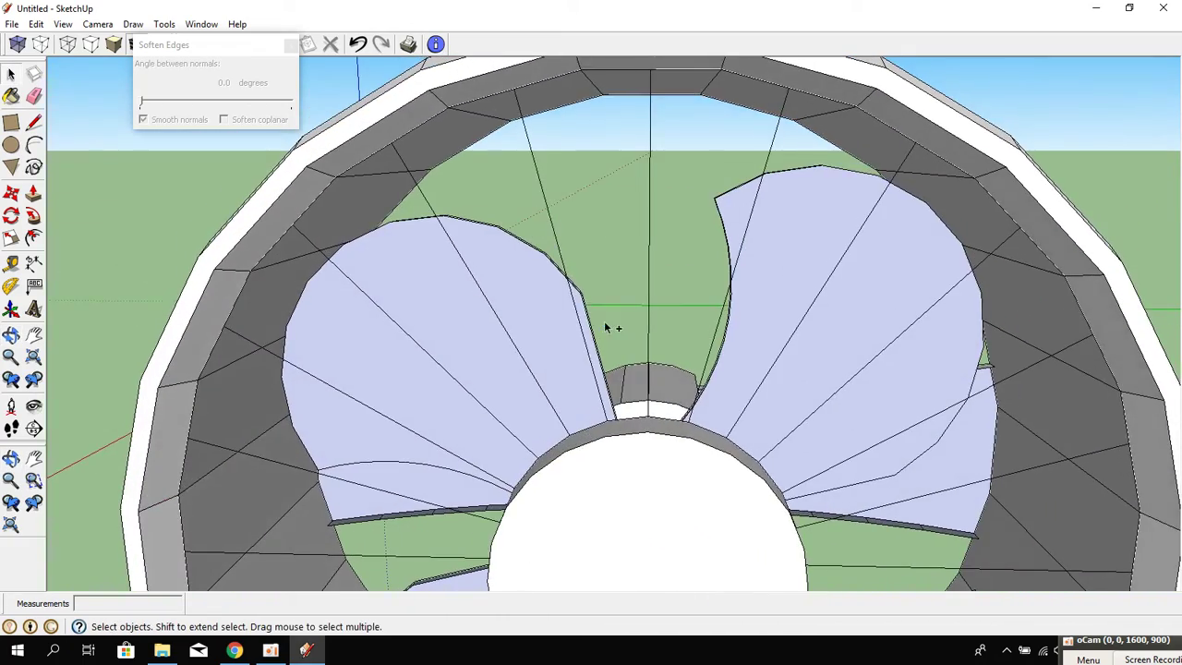
scroll(606, 323, up, 2)
scroll(607, 321, down, 1)
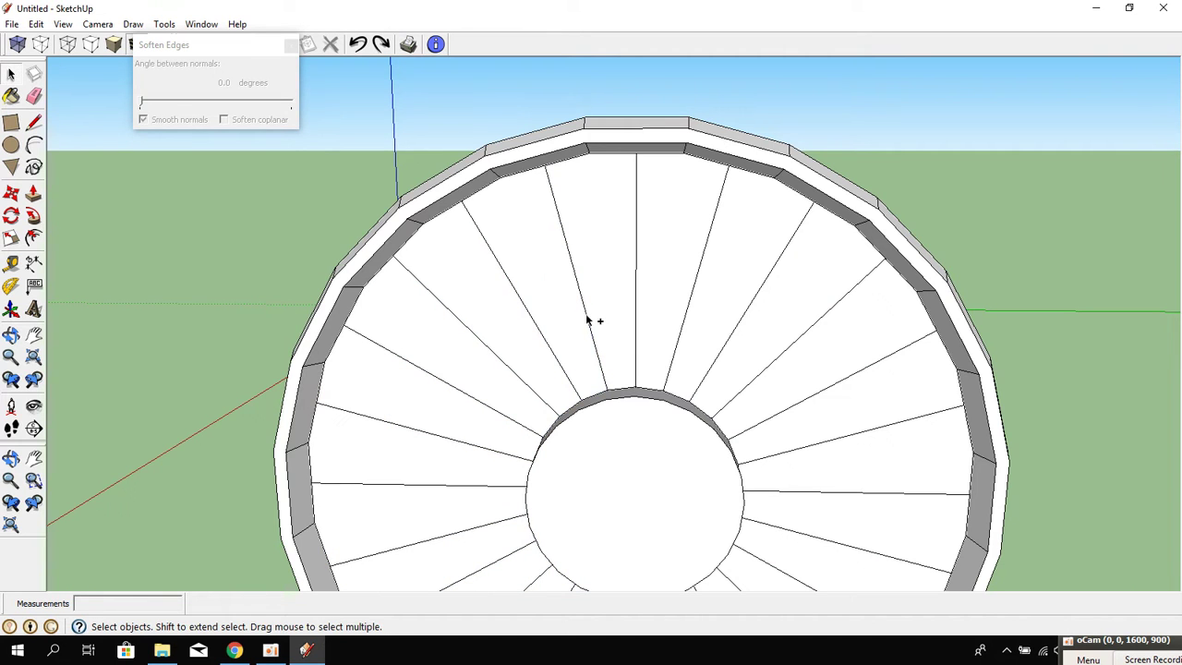
middle_drag(591, 319, 633, 418)
Push the top wedge face back 0.14m and repeat that depth on a neighbouring wedge.
click(34, 192)
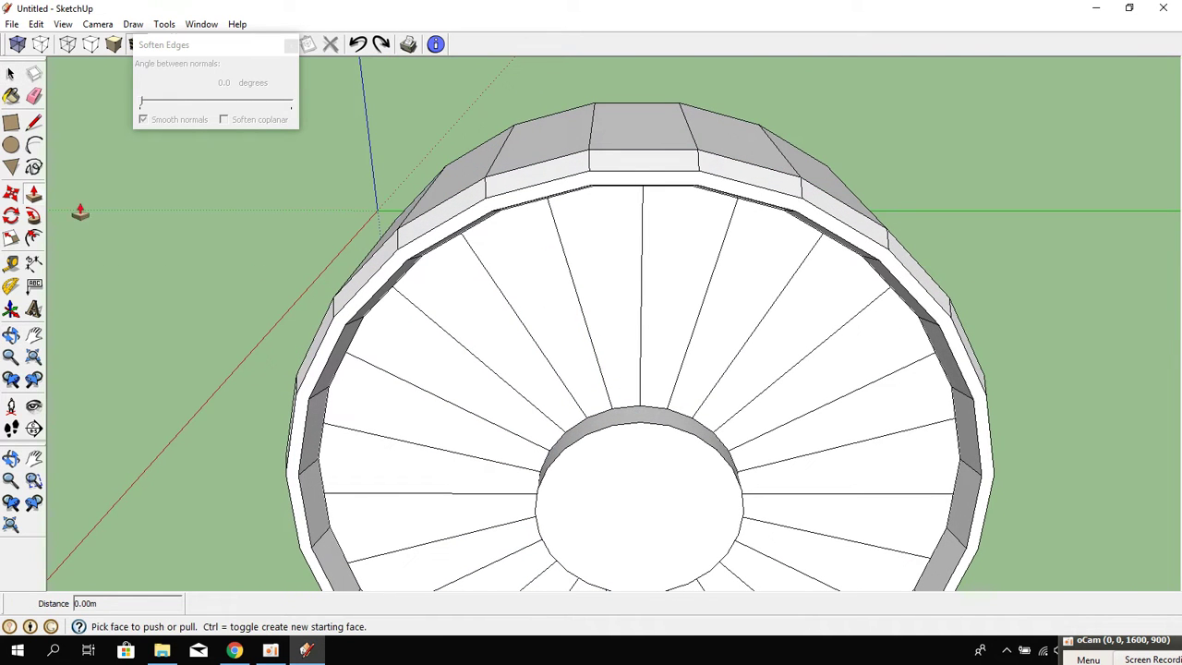
click(608, 319)
click(609, 324)
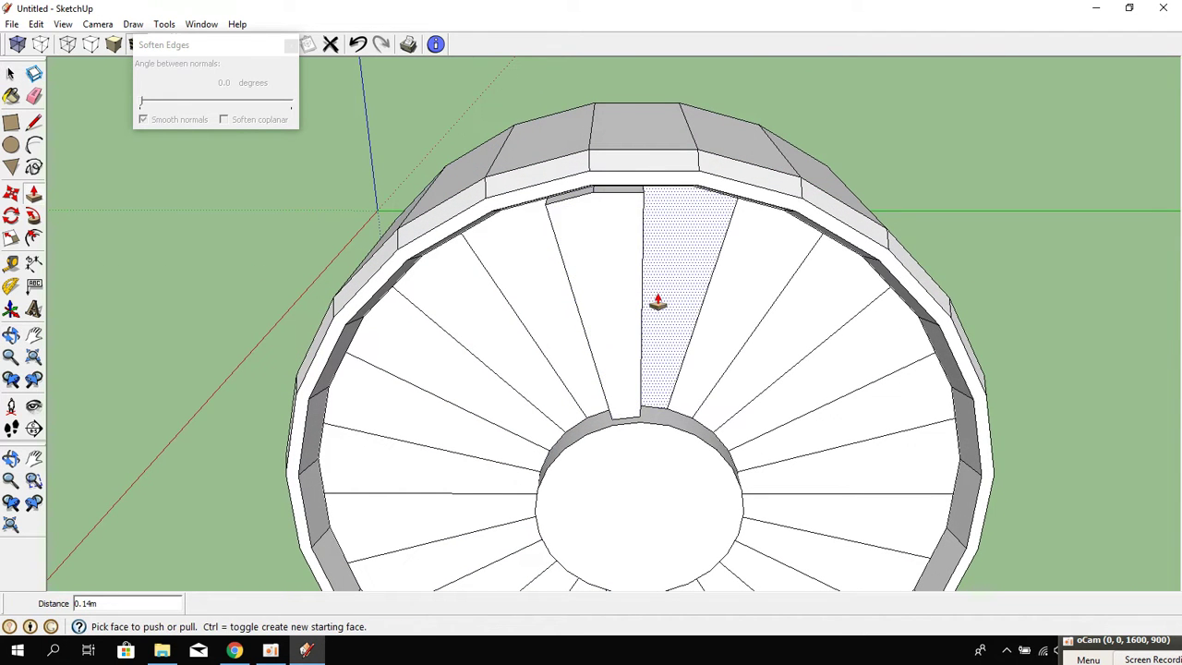
double_click(769, 280)
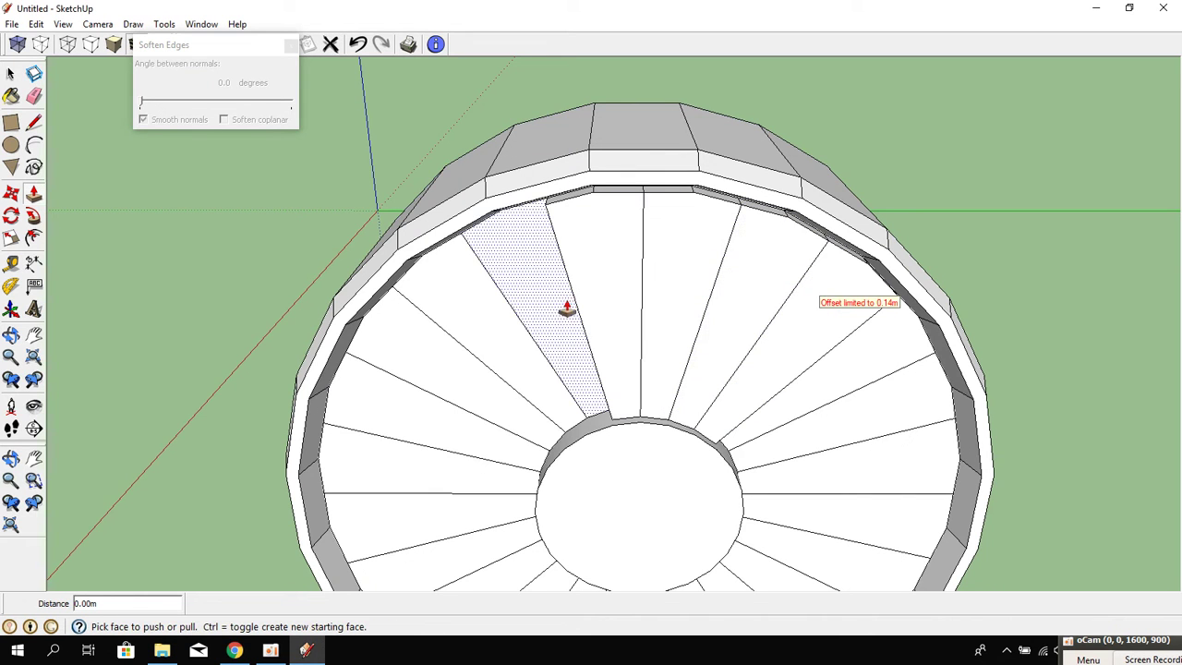
Push the left and bottom wedges back to the same 0.14m depth.
click(485, 322)
mouse_move(444, 369)
middle_down()
mouse_move(545, 107)
mouse_move(520, 197)
middle_up()
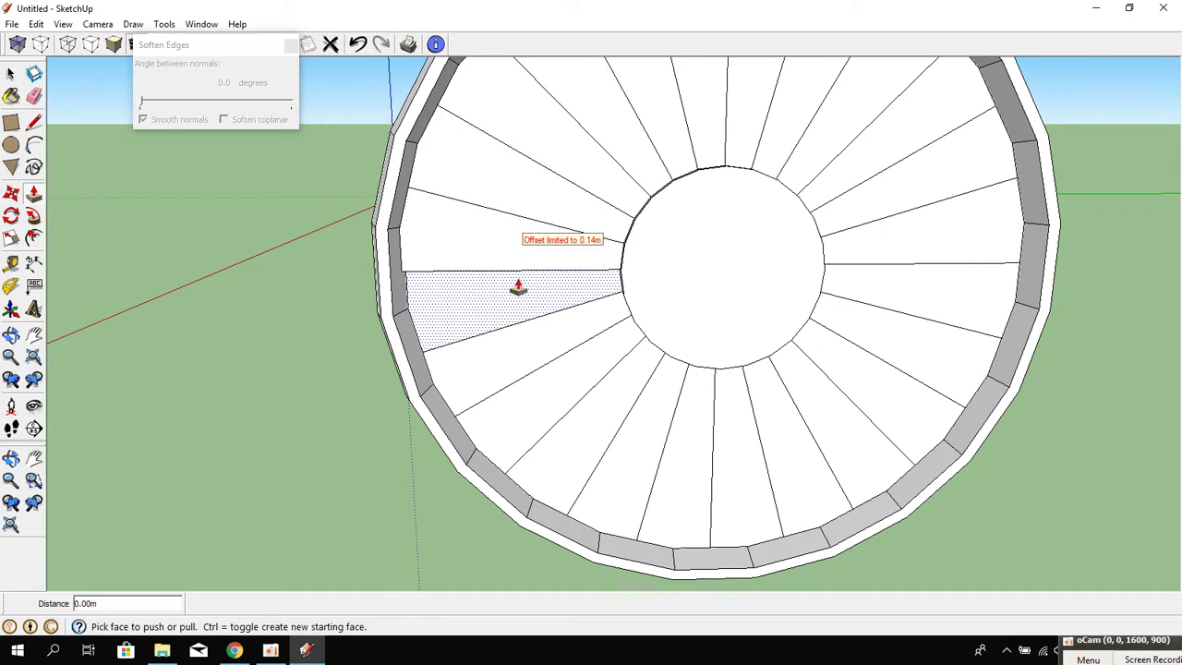
click(443, 343)
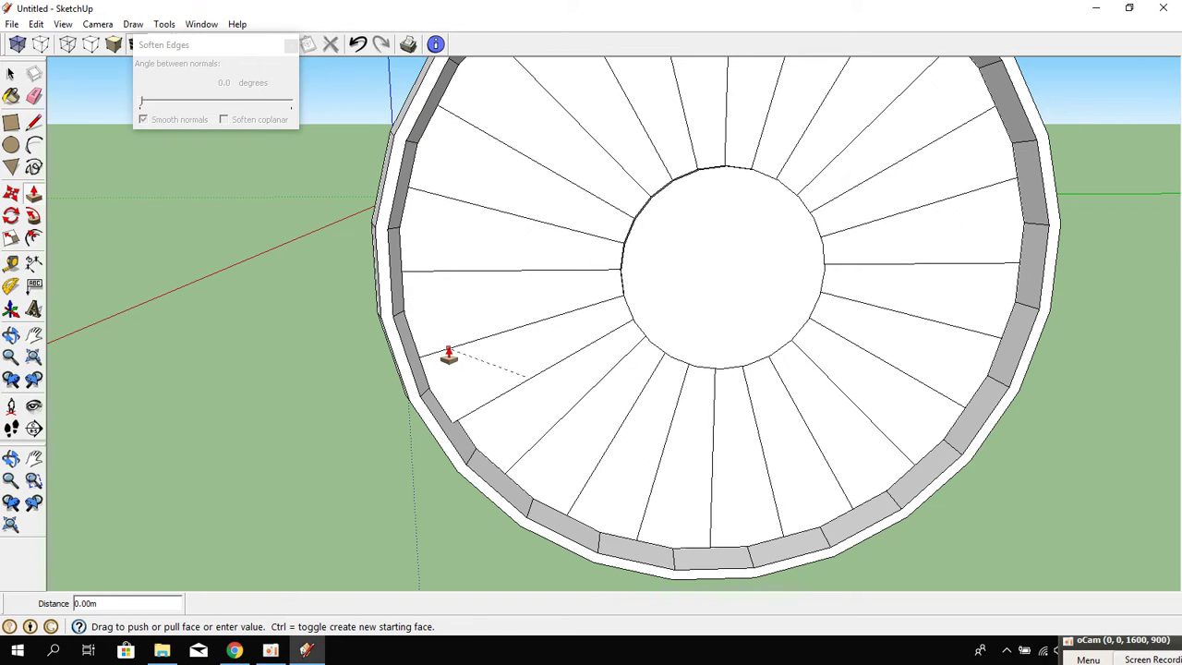
mouse_move(448, 354)
middle_down()
mouse_move(523, 356)
mouse_move(551, 385)
middle_up()
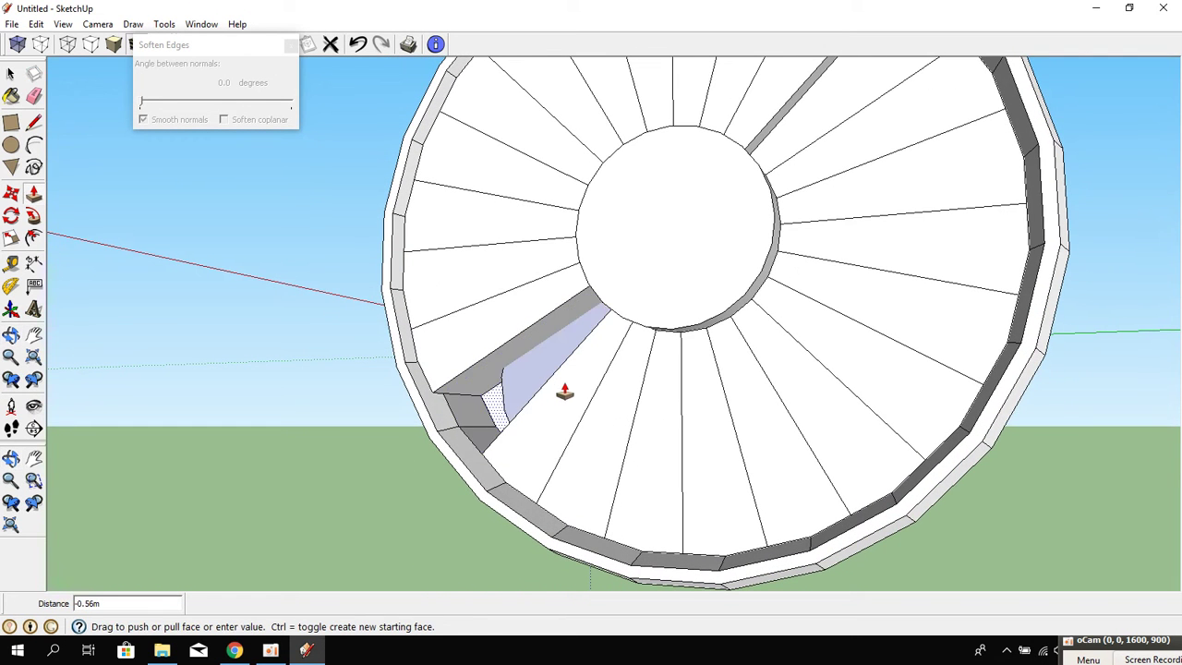
click(476, 349)
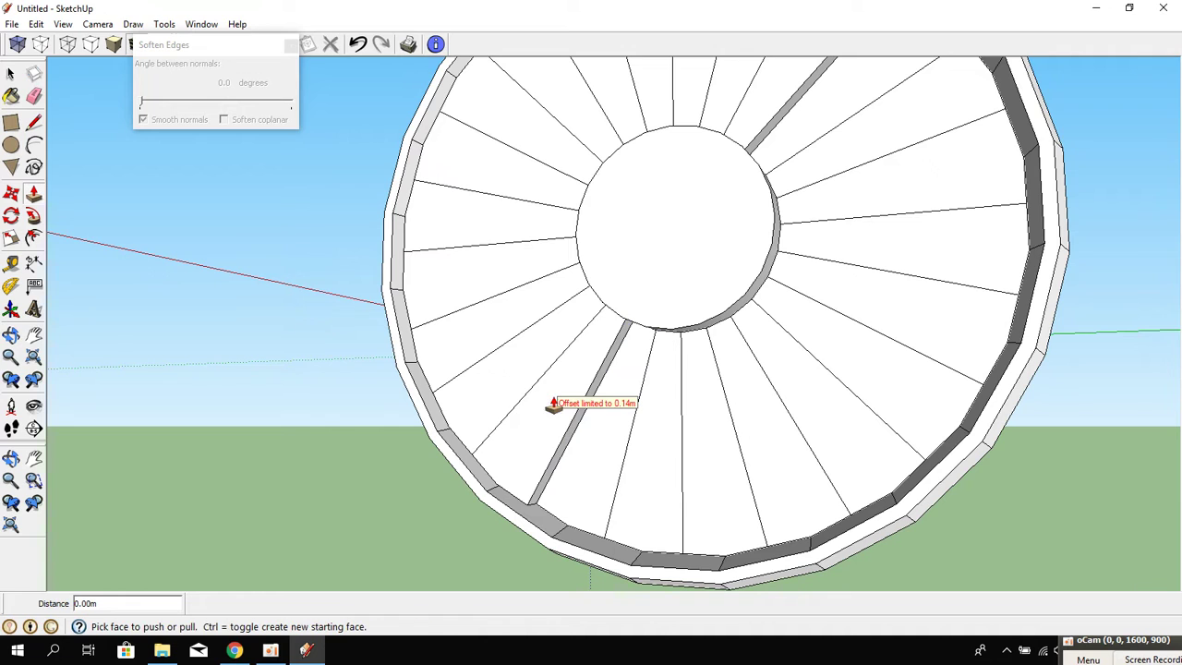
click(632, 440)
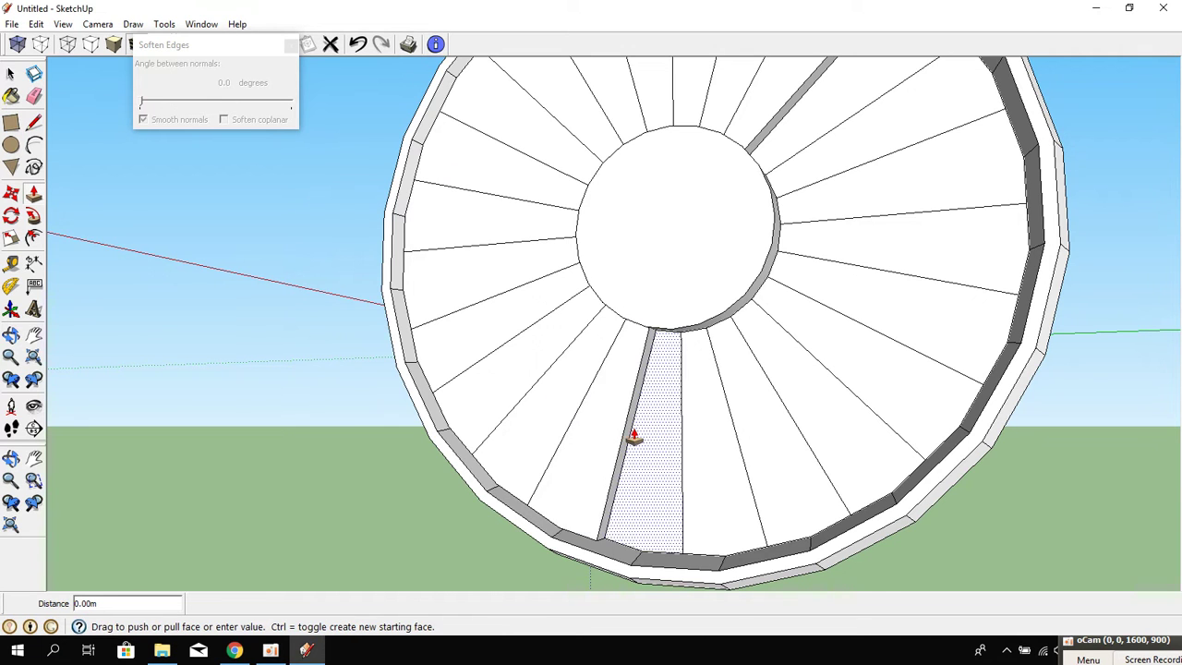
click(602, 436)
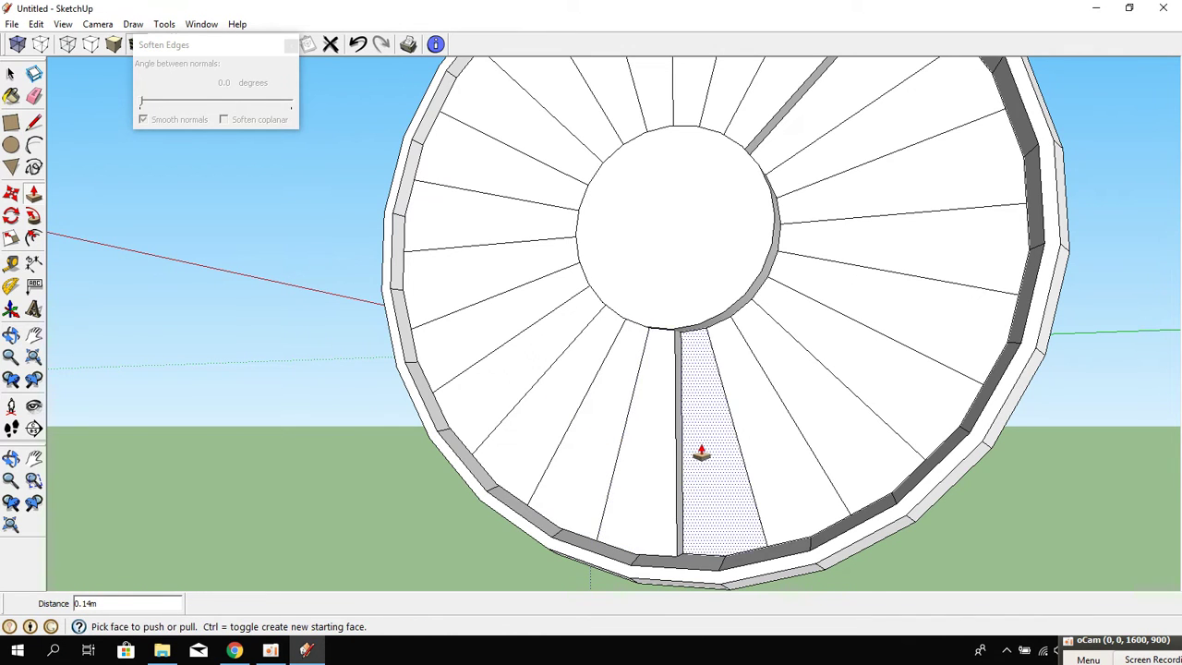
Push the remaining right-side wedges back 0.14m.
click(845, 362)
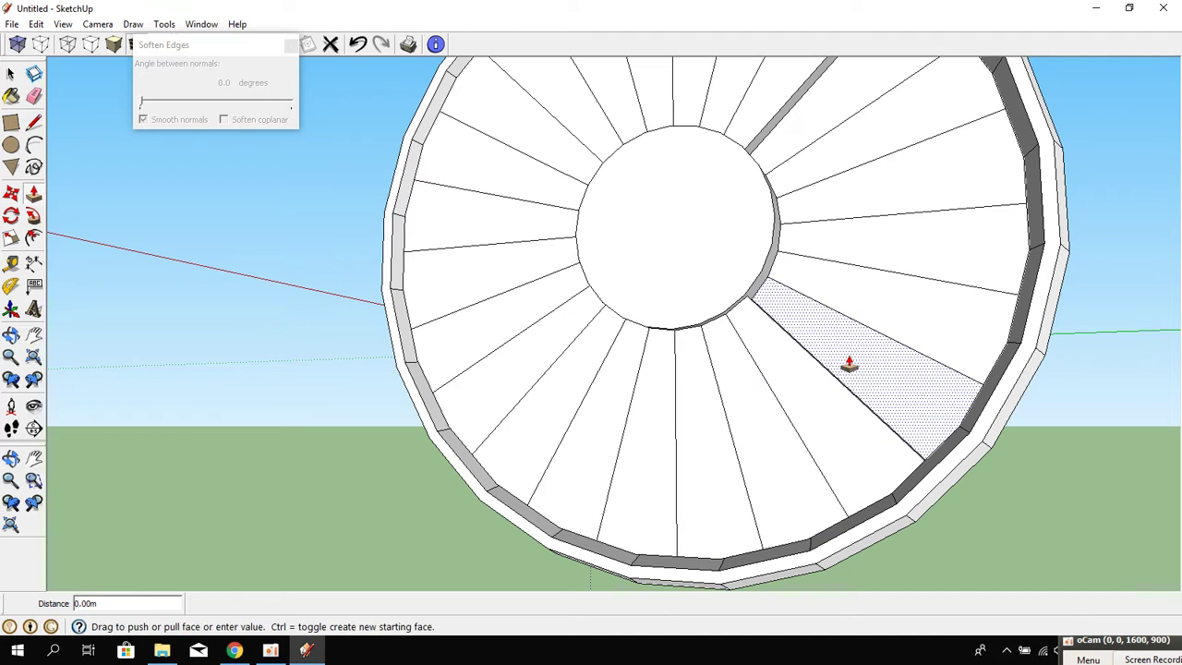
click(910, 266)
double_click(916, 256)
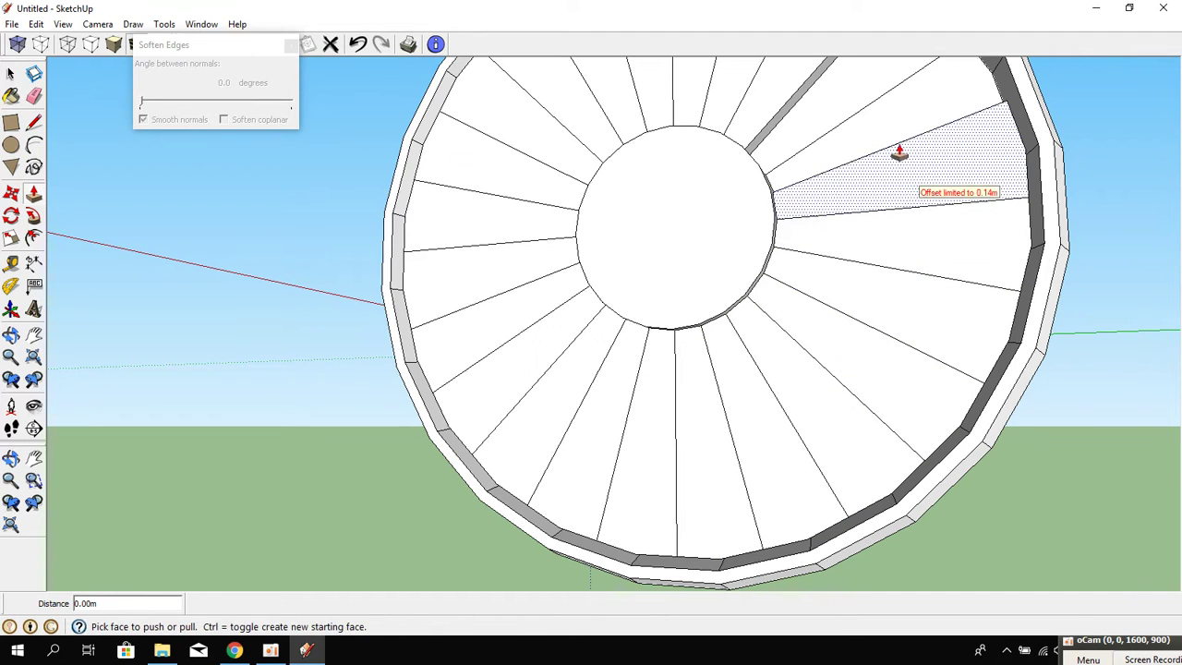
double_click(841, 115)
mouse_move(841, 116)
middle_down()
mouse_move(766, 272)
mouse_move(834, 471)
mouse_move(674, 520)
mouse_move(795, 357)
mouse_move(739, 391)
middle_up()
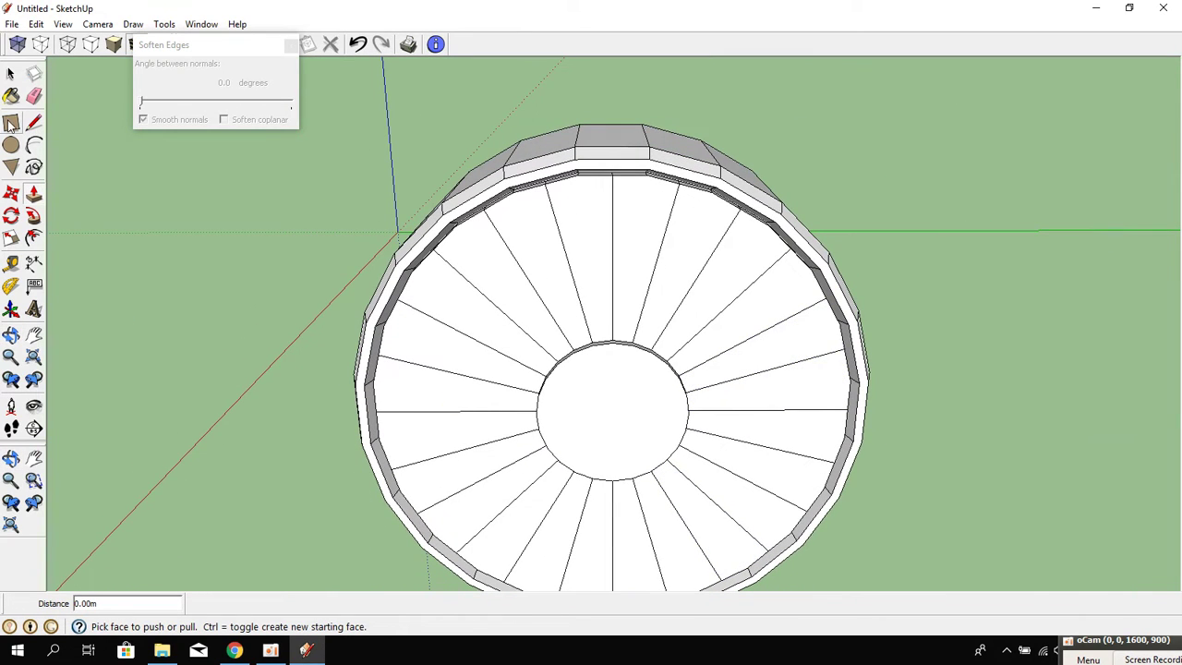
Select the upper-left and lower-left white wedge faces and delete them.
key(space)
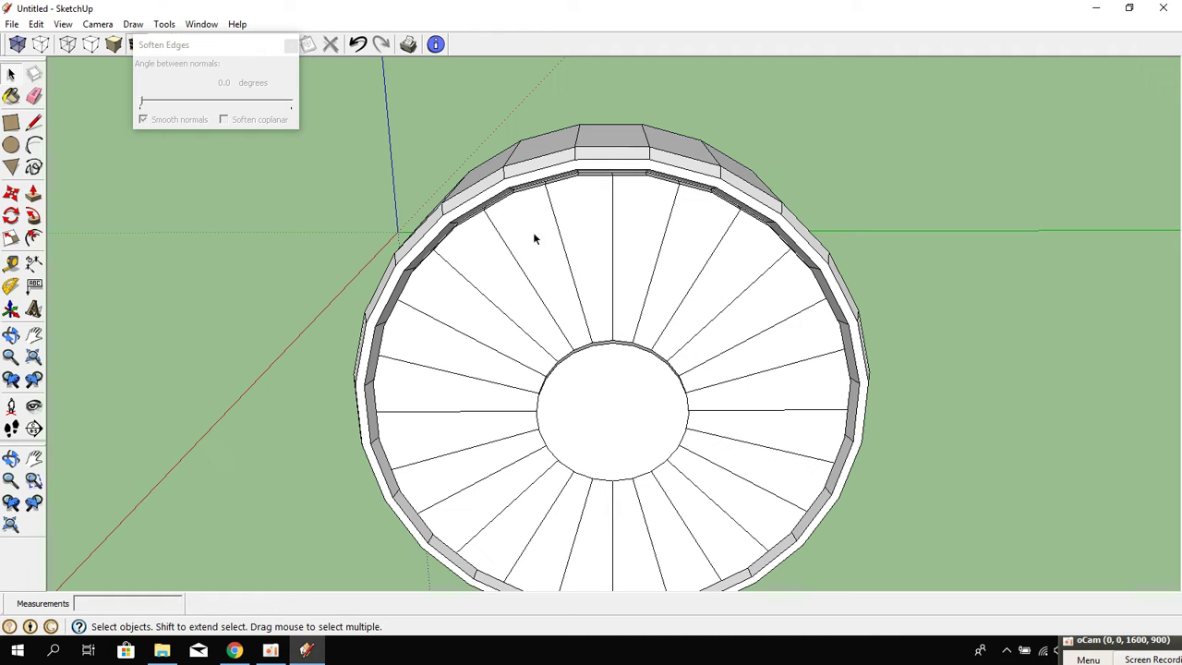
click(536, 246)
shift+click(490, 296)
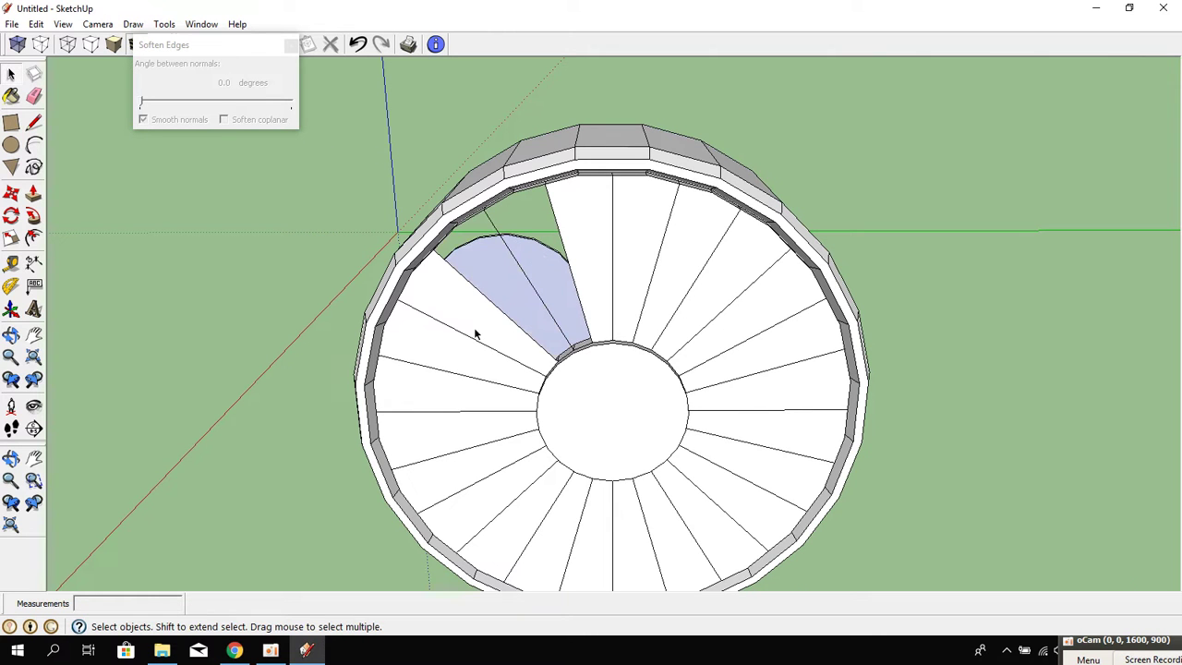
shift+click(462, 379)
shift+click(462, 425)
mouse_move(462, 425)
middle_down()
mouse_move(673, 473)
mouse_move(557, 531)
middle_up()
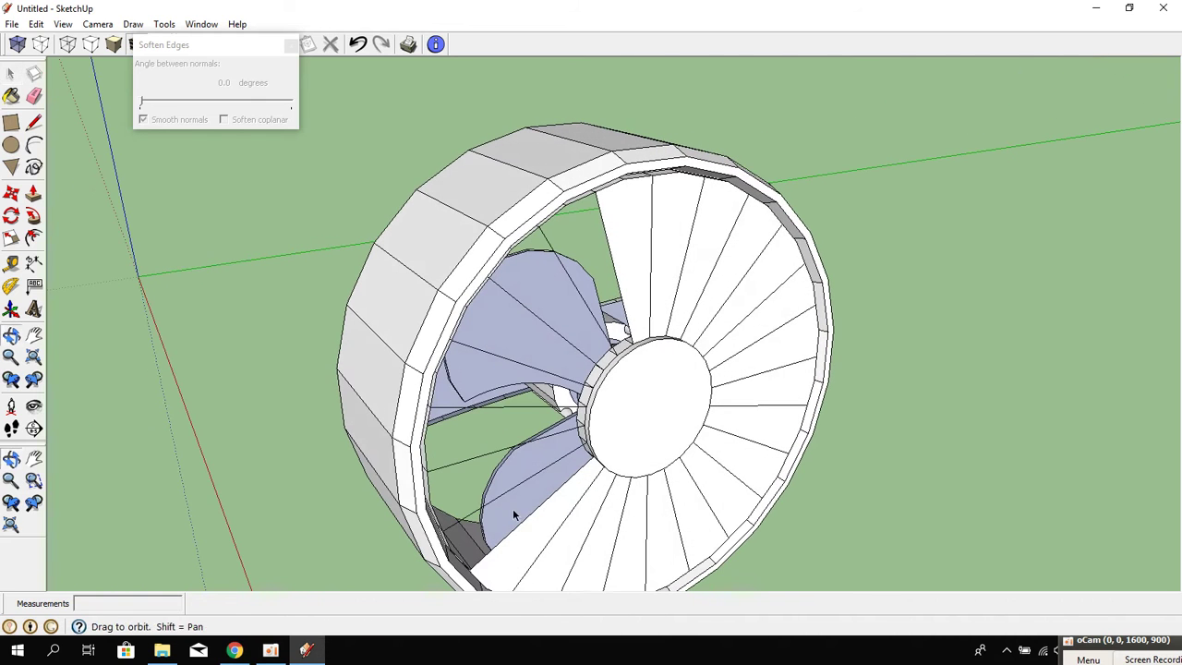
shift+click(569, 542)
key(Delete)
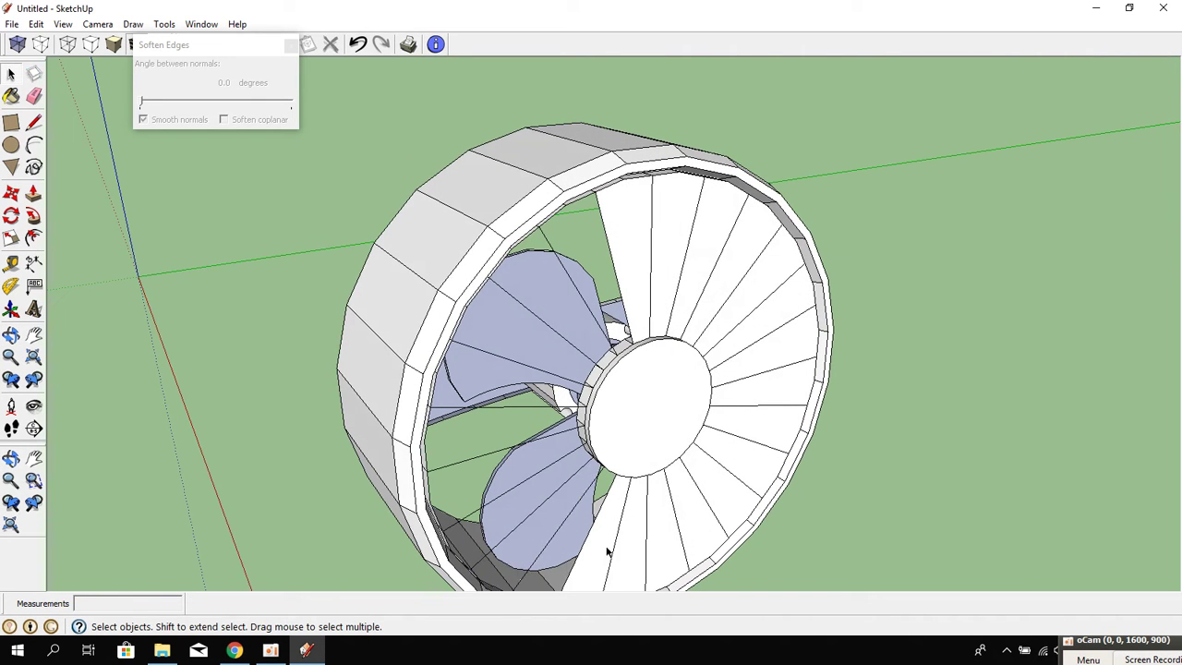
Delete the lower and lower-right wedge faces one by one.
click(605, 554)
key(Delete)
click(627, 563)
key(Delete)
click(651, 564)
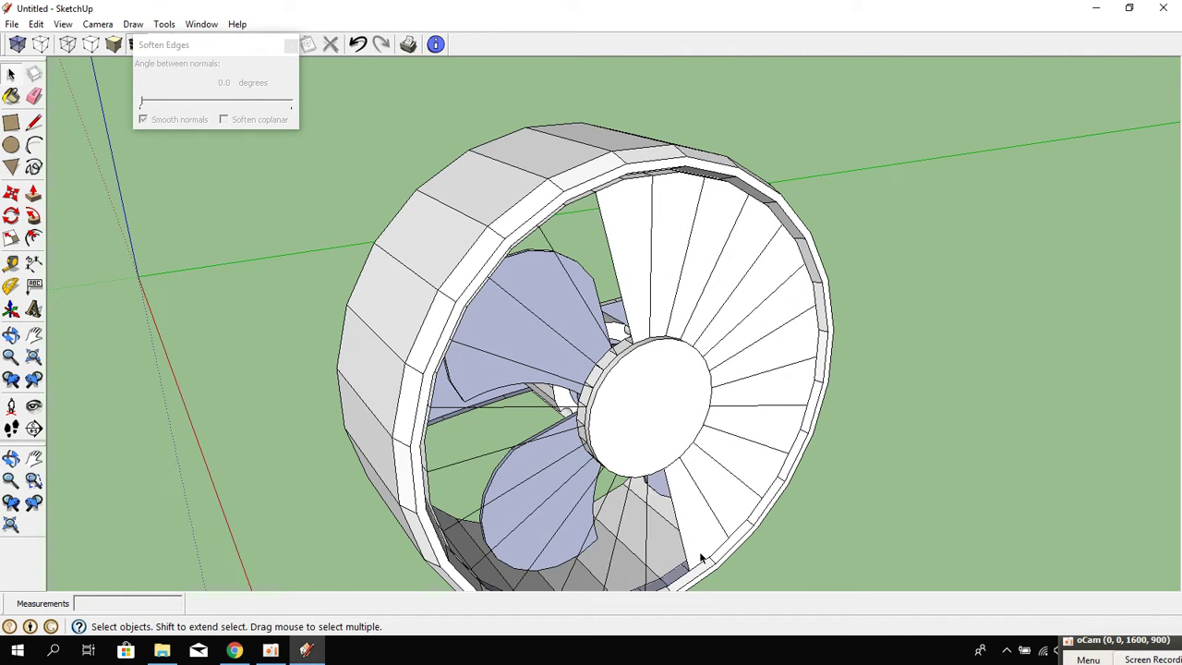
click(702, 559)
key(Delete)
click(739, 498)
key(Delete)
click(767, 423)
key(Delete)
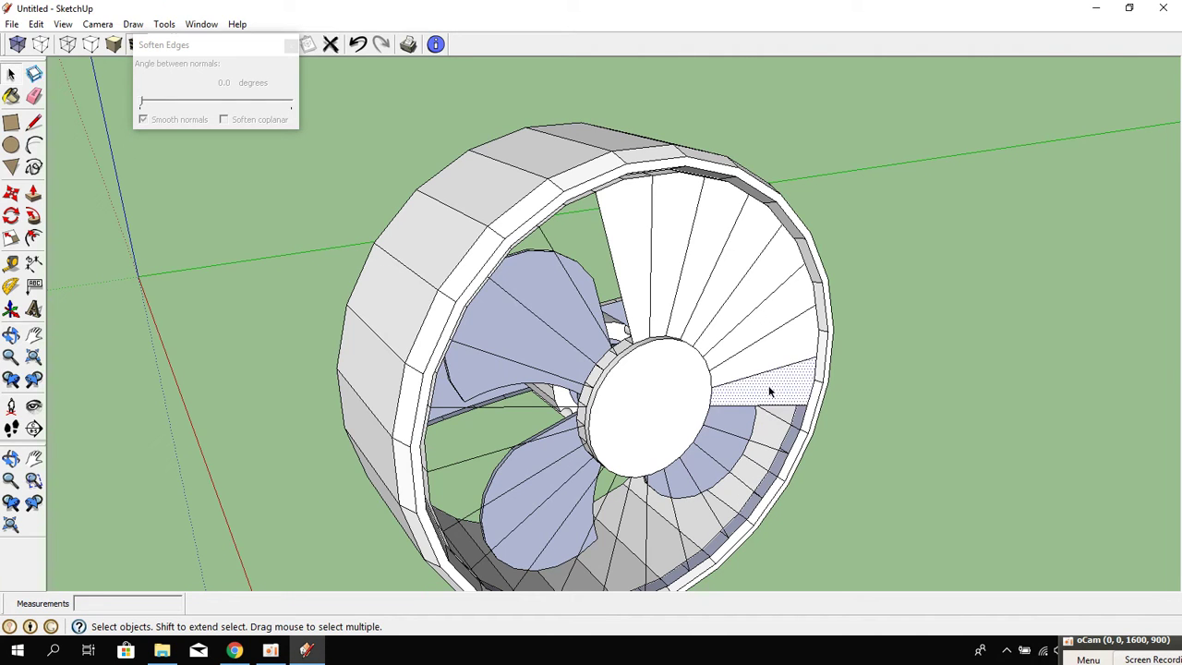
Delete the upper-right and top wedge faces so the blue blades show through.
key(Delete)
click(756, 317)
key(Delete)
click(743, 277)
key(Delete)
click(718, 282)
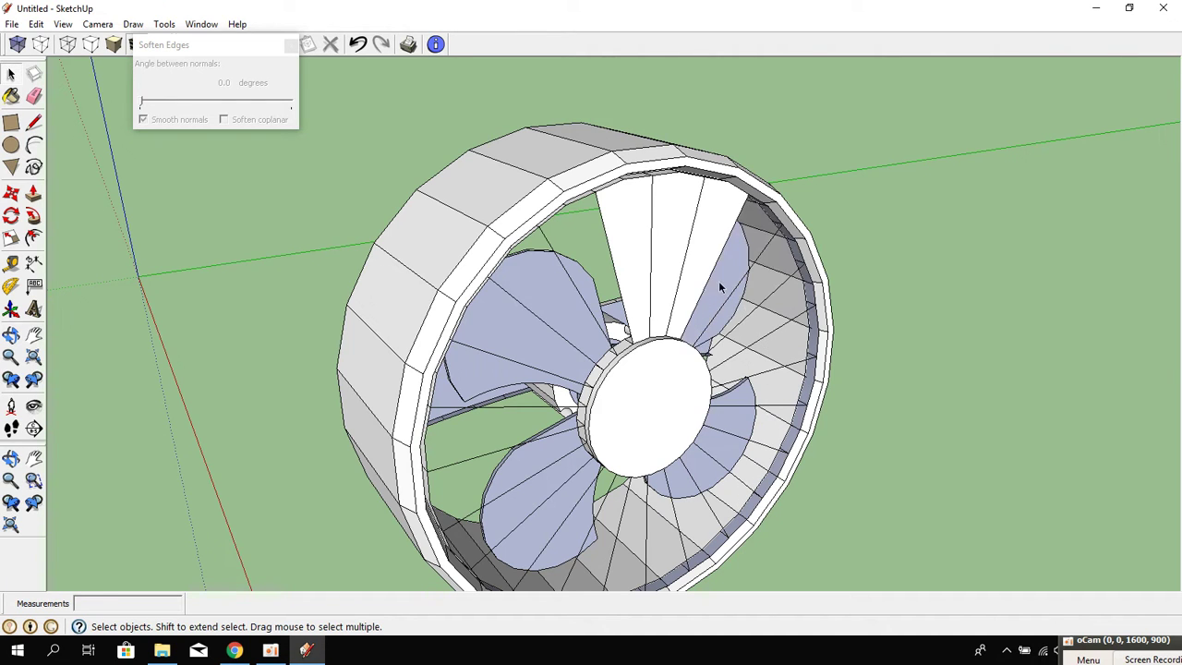
key(Delete)
click(657, 275)
key(Delete)
Scale the hub's front circular face to 0.84, leaving a concentric inner ring.
mouse_move(634, 351)
middle_down()
mouse_move(773, 396)
mouse_move(647, 478)
mouse_move(449, 554)
mouse_move(243, 474)
mouse_move(363, 447)
mouse_move(692, 427)
mouse_move(652, 404)
mouse_move(460, 386)
middle_up()
scroll(737, 404, up, 5)
click(660, 407)
click(11, 238)
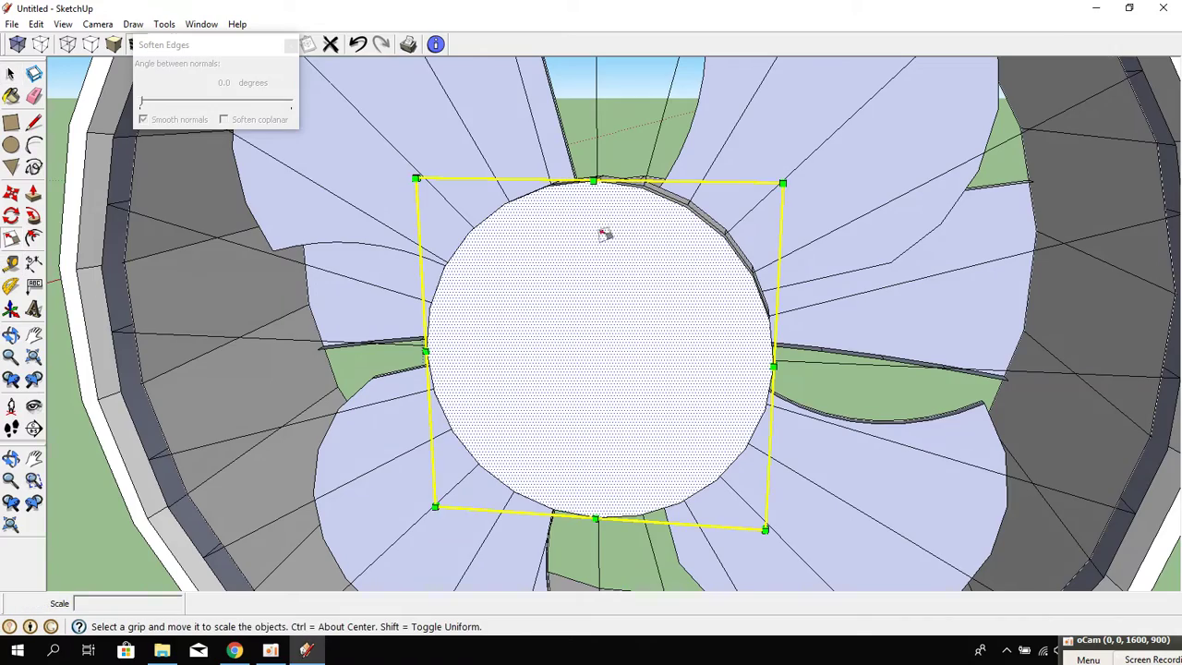
drag(781, 182, 757, 205)
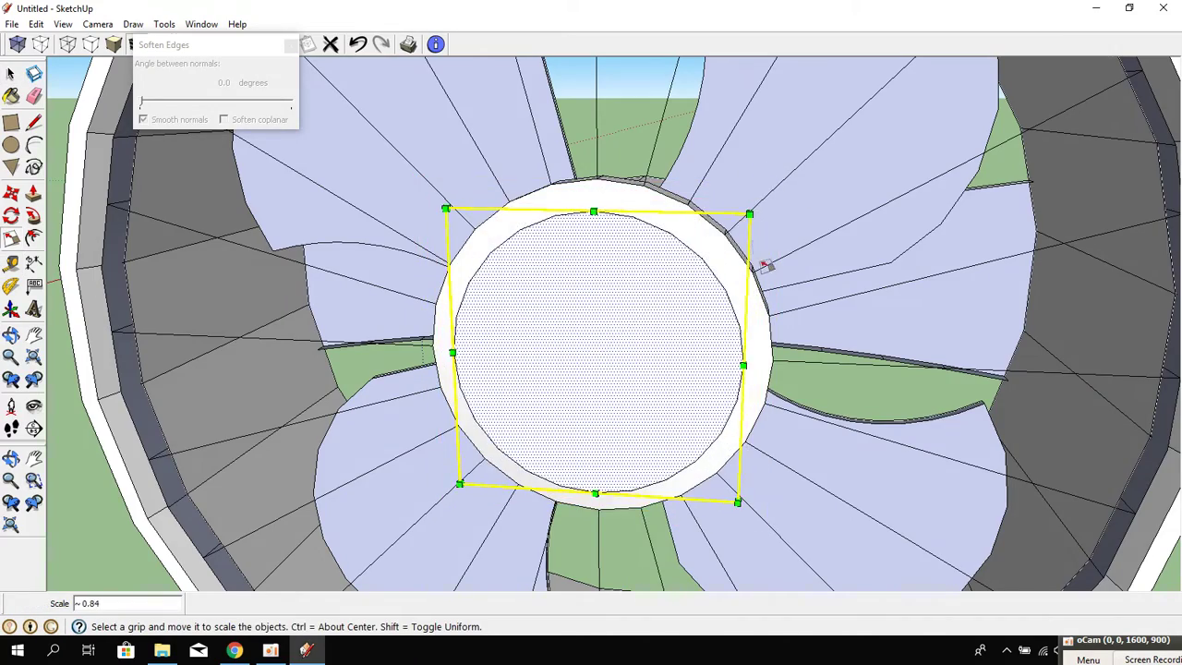
mouse_move(766, 264)
middle_down()
mouse_move(428, 330)
mouse_move(429, 291)
mouse_move(699, 330)
mouse_move(277, 372)
mouse_move(72, 274)
middle_up()
Pull a face on top of the crossbar up into a vertical strut reaching the rim.
click(11, 74)
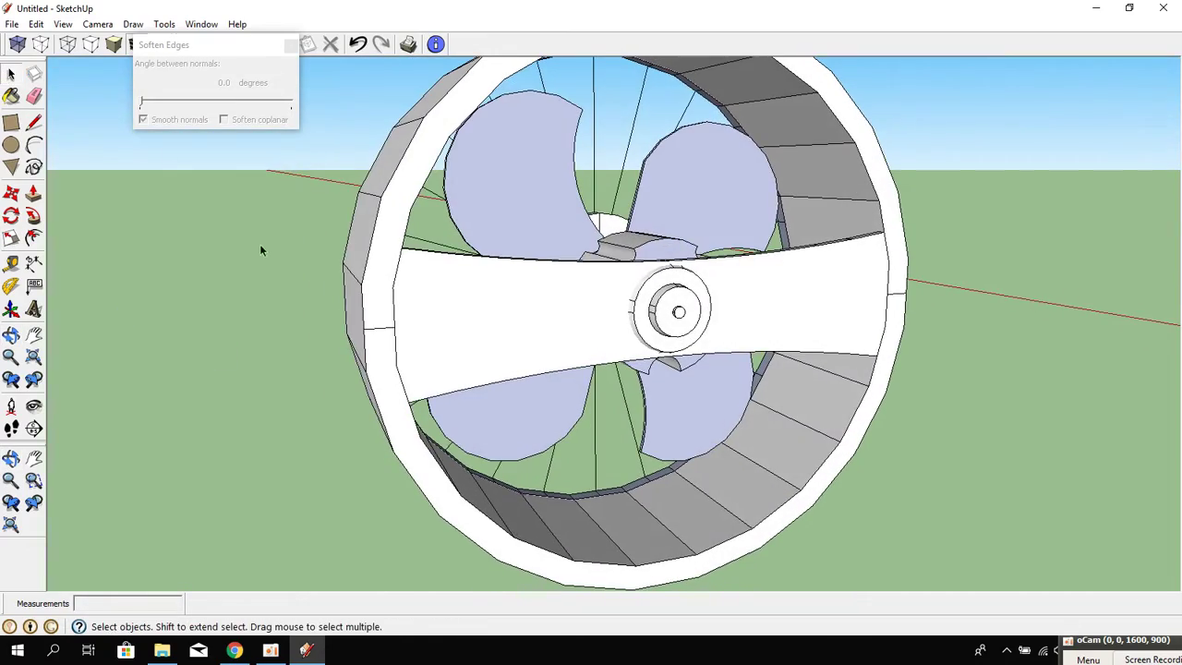
mouse_move(260, 247)
middle_down()
mouse_move(520, 518)
mouse_move(571, 455)
middle_up()
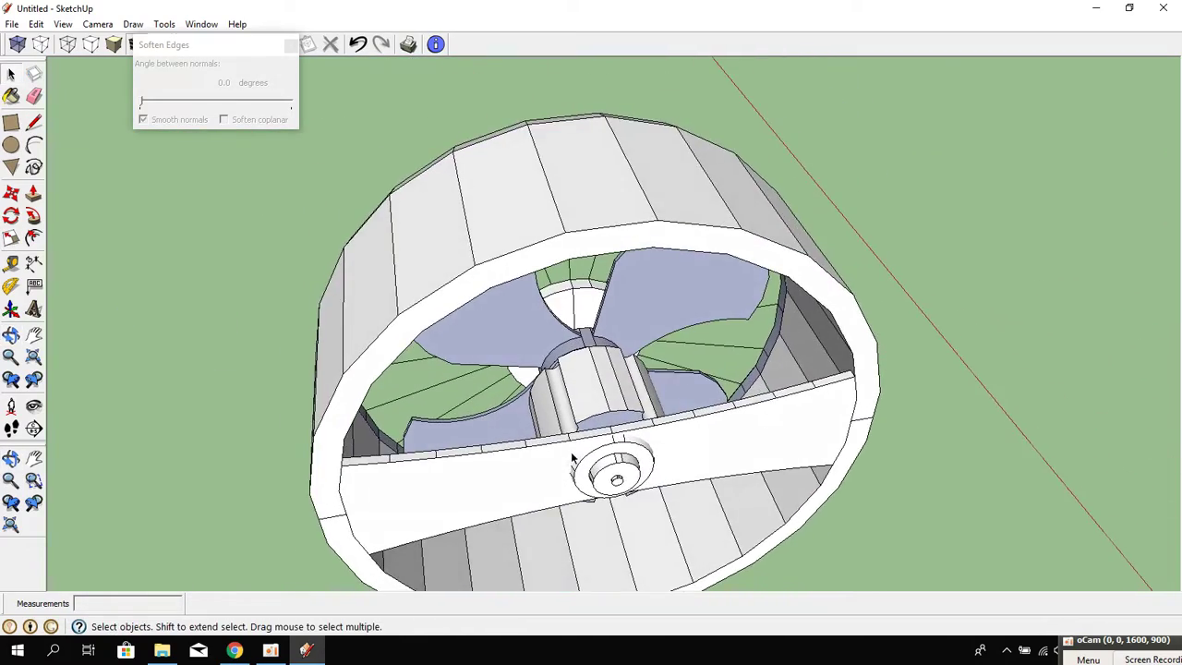
scroll(559, 448, up, 2)
click(32, 193)
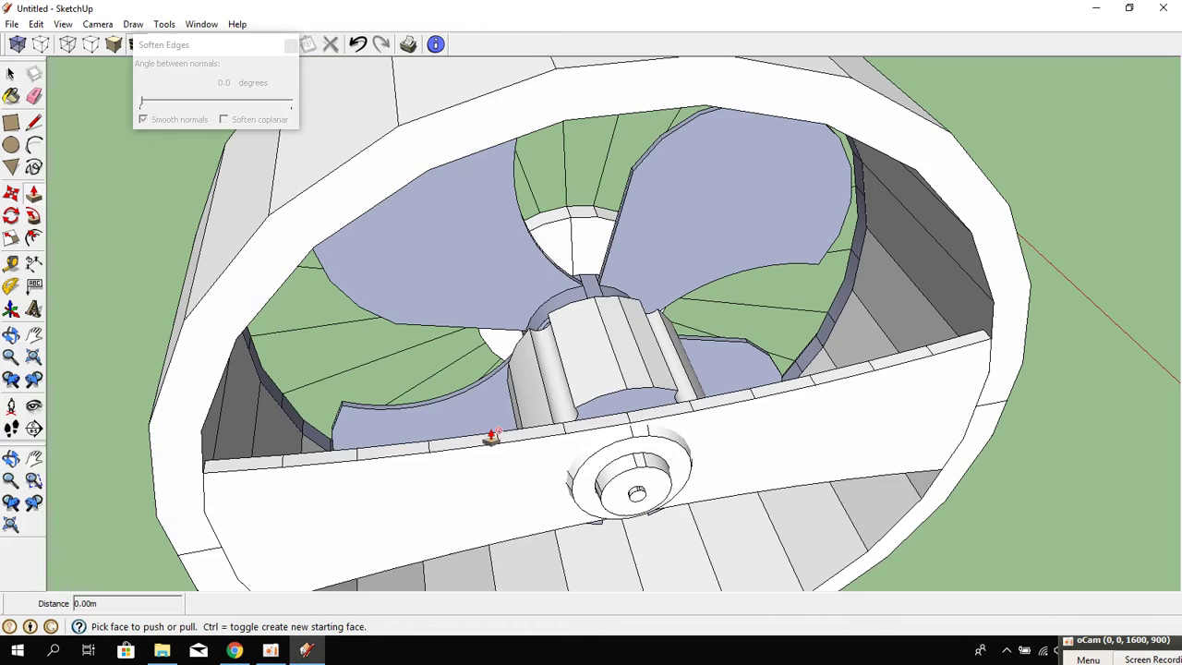
drag(528, 434, 495, 214)
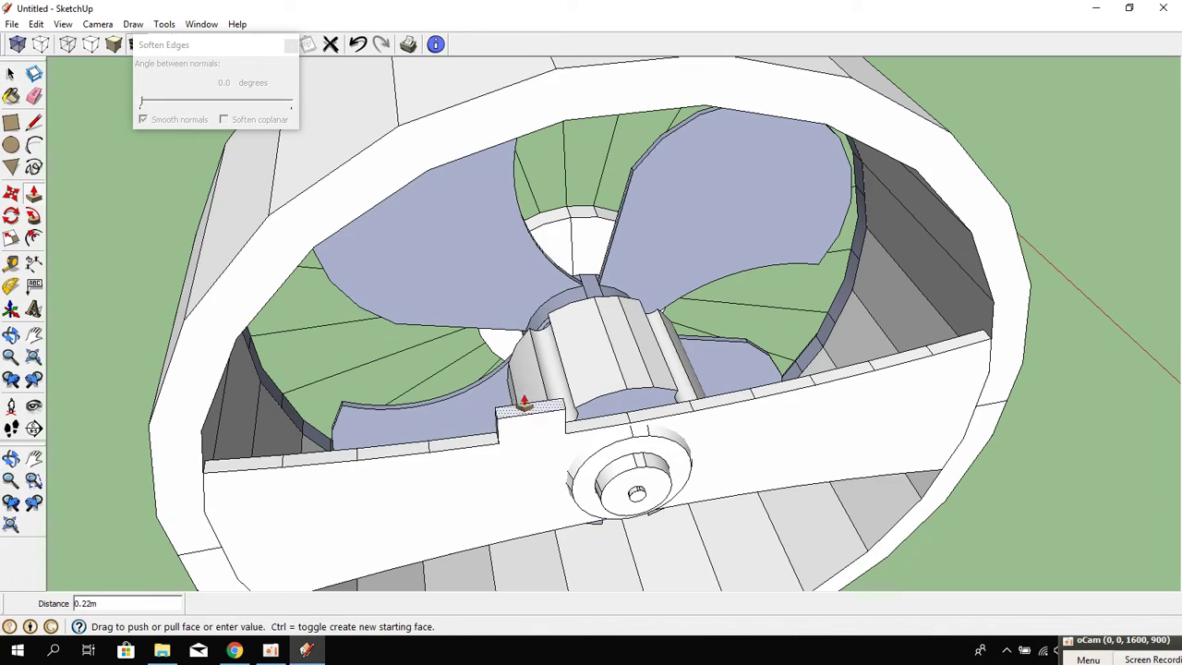
mouse_move(495, 214)
middle_down()
mouse_move(401, 111)
mouse_move(459, 271)
mouse_move(454, 289)
middle_up()
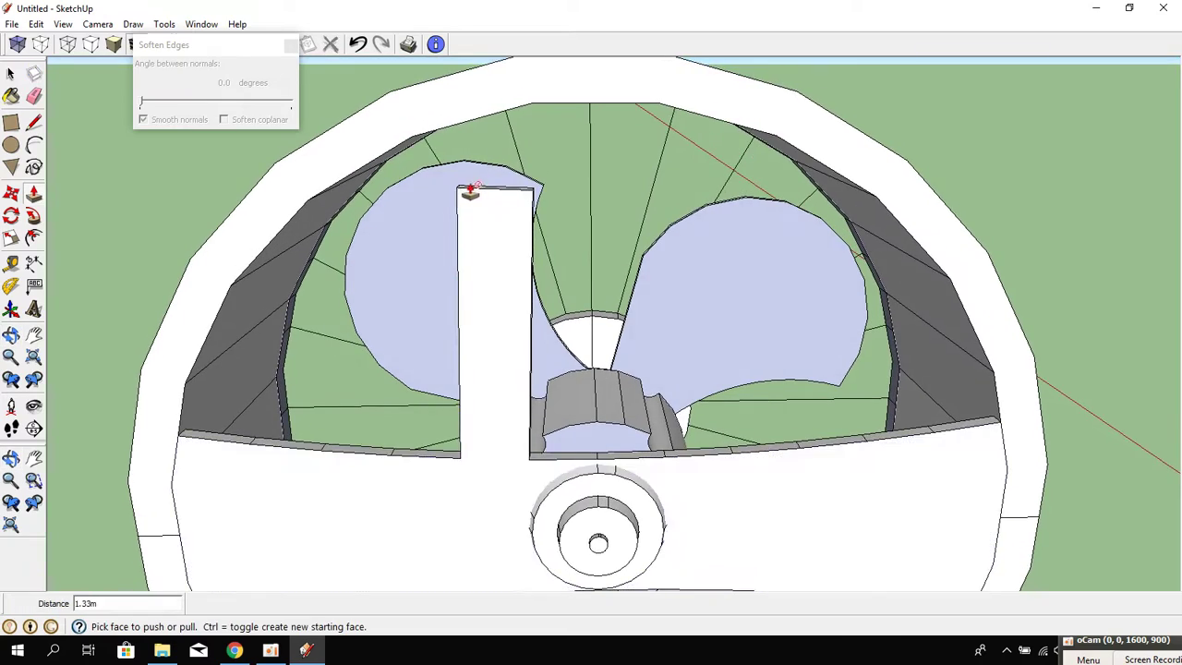
middle_drag(469, 190, 551, 453)
drag(535, 464, 513, 427)
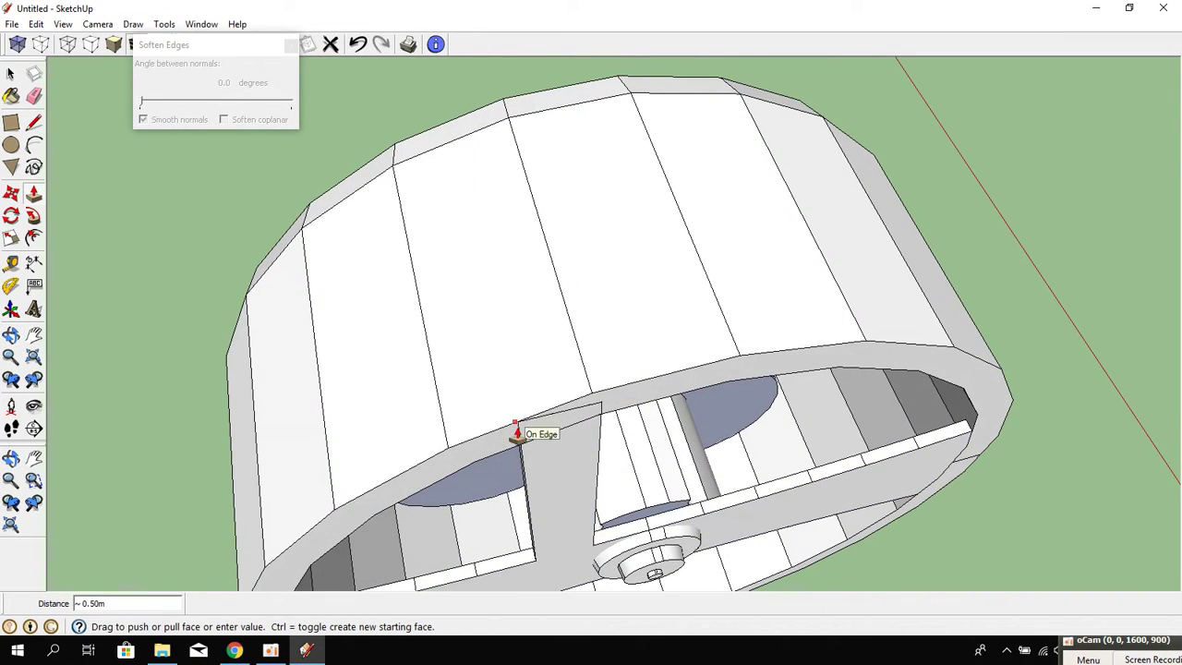
click(515, 432)
Pull a second crossbar face up into another strut ending at the rim.
mouse_move(515, 432)
middle_down()
mouse_move(536, 454)
mouse_move(311, 317)
mouse_move(557, 452)
middle_up()
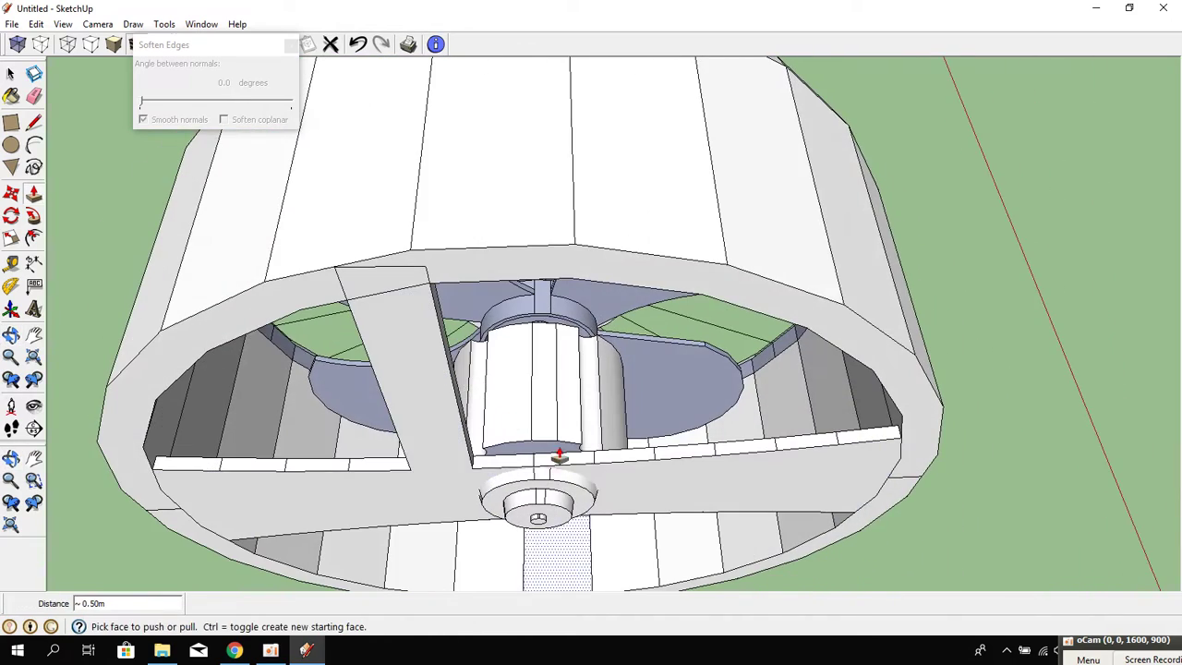
drag(609, 462, 643, 269)
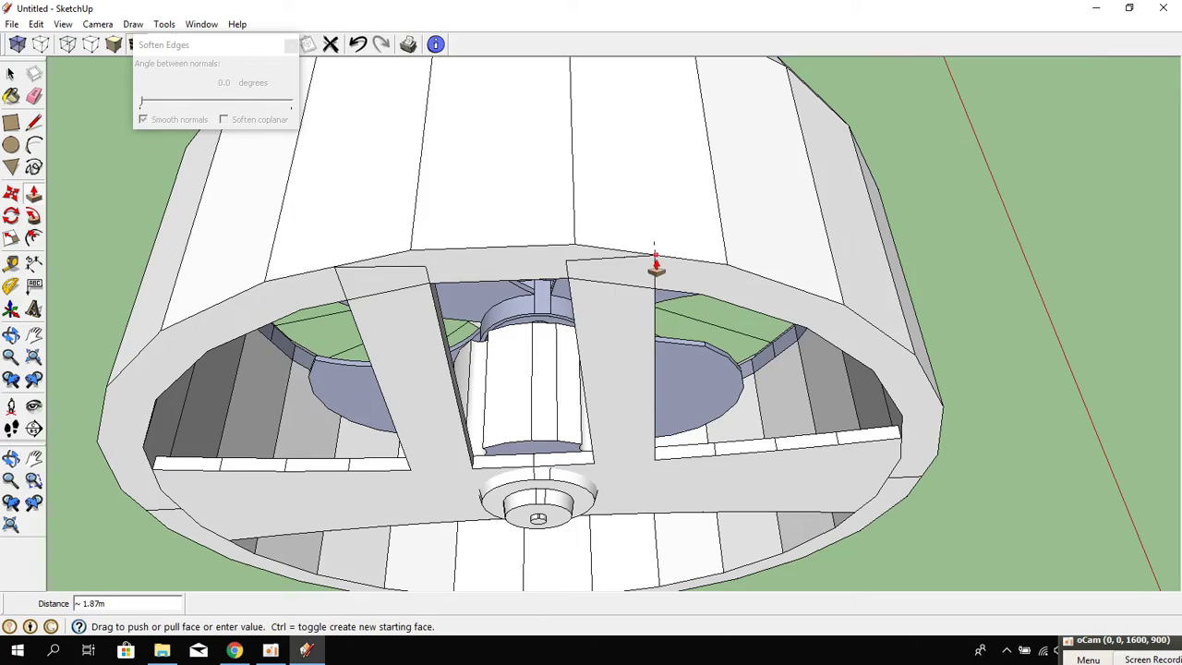
click(655, 266)
mouse_move(612, 375)
middle_down()
mouse_move(578, 230)
mouse_move(596, 413)
mouse_move(563, 415)
mouse_move(567, 323)
middle_up()
Pull the lower faces of the left and right struts down to the bottom rim.
click(420, 296)
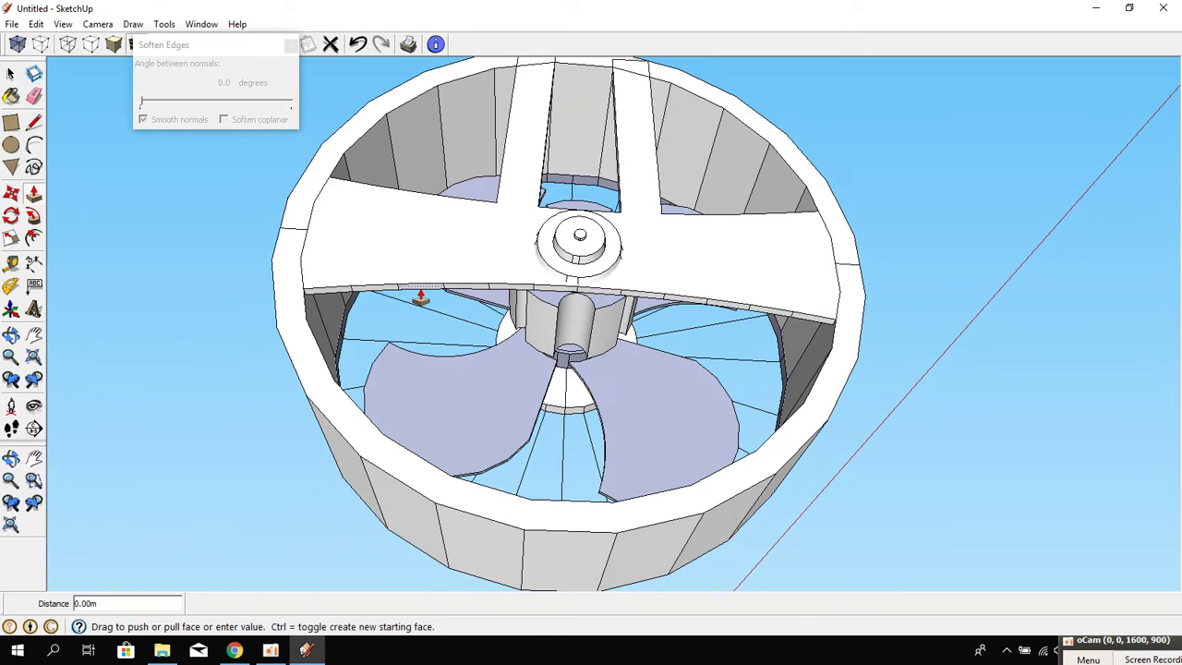
key(ctrl+z)
scroll(461, 351, up, 2)
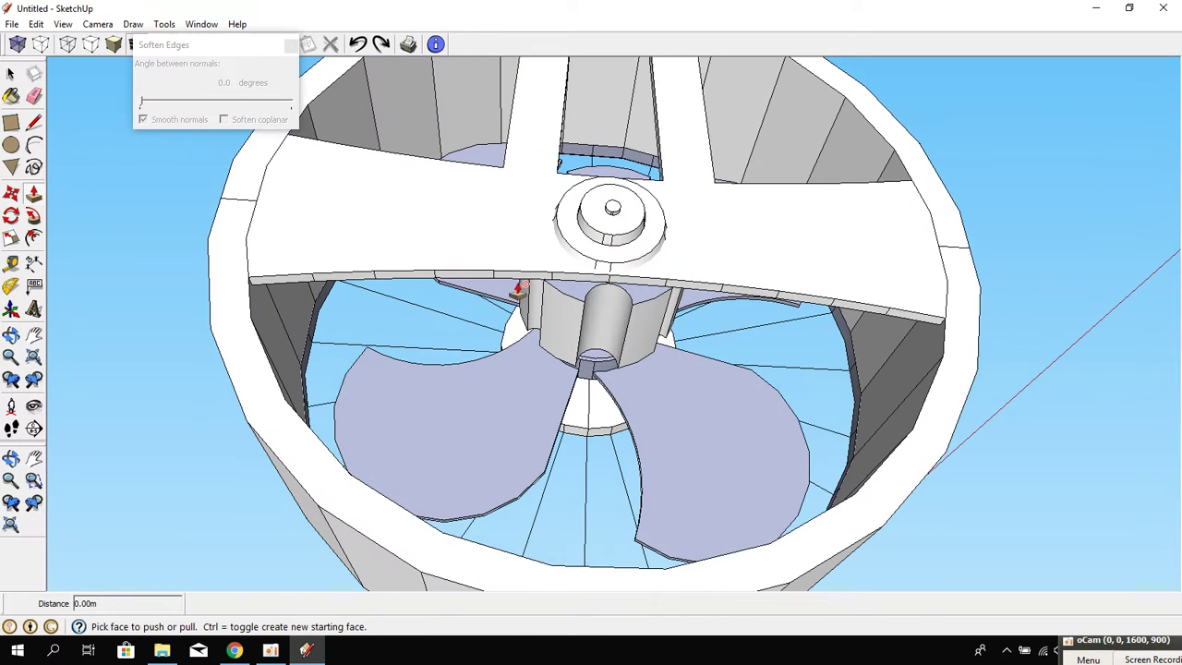
click(517, 288)
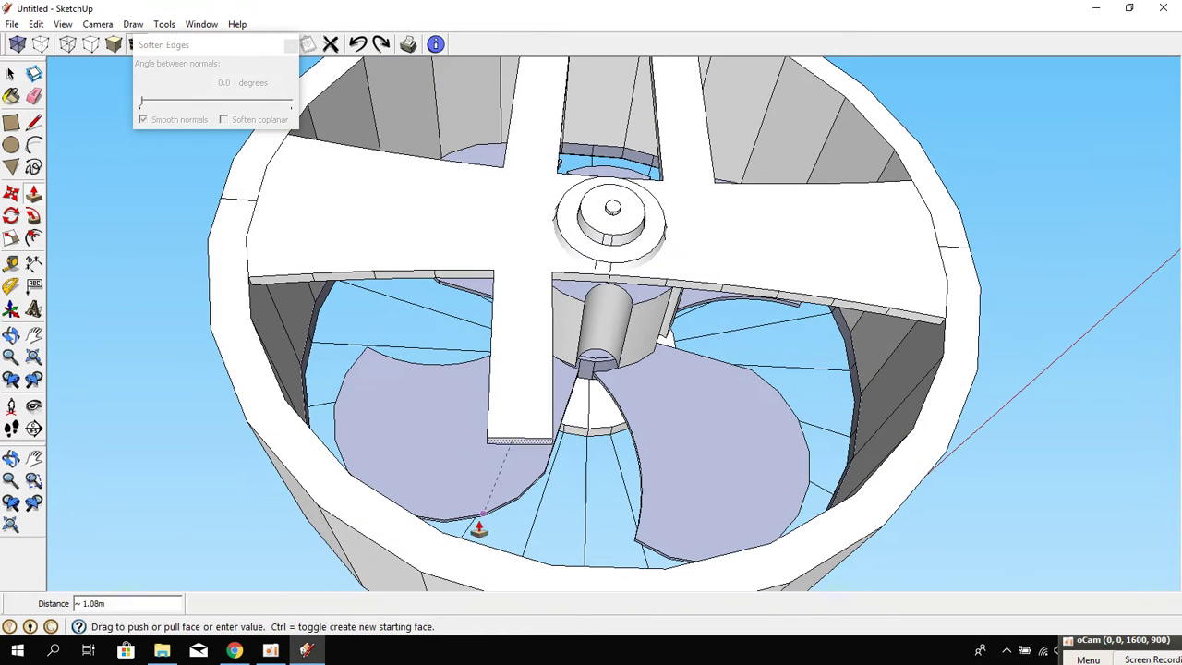
click(552, 567)
click(697, 295)
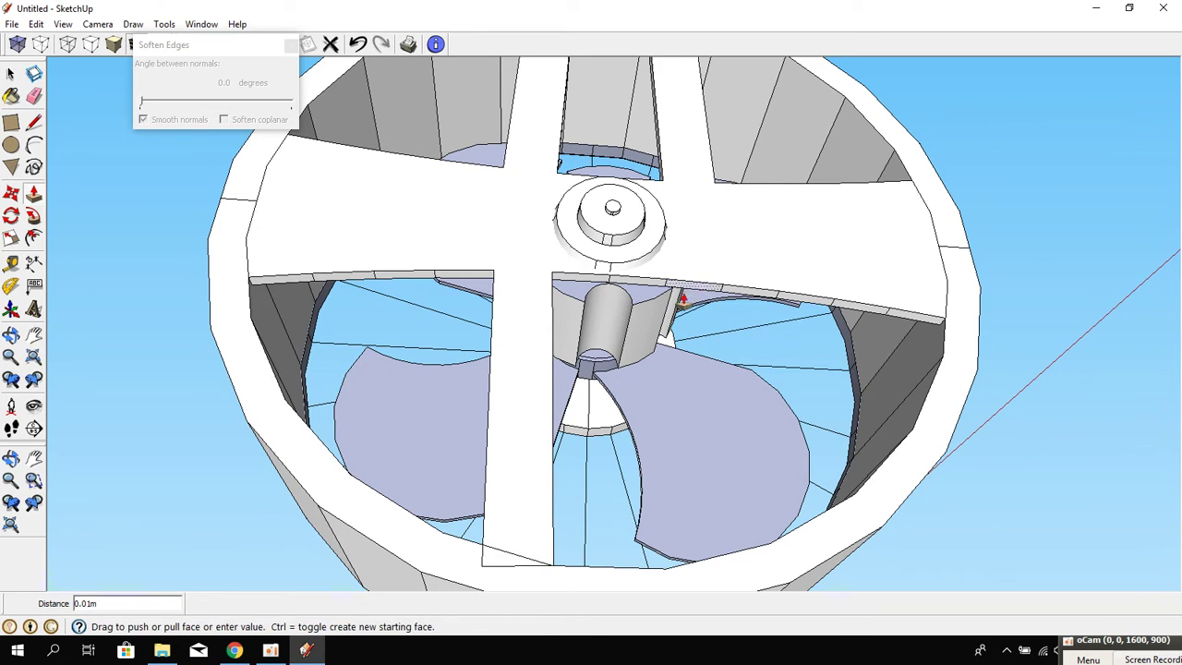
click(665, 577)
mouse_move(665, 577)
middle_down()
mouse_move(383, 474)
mouse_move(699, 468)
mouse_move(641, 416)
mouse_move(518, 354)
middle_up()
Pull two faces on the rim's underside outward into a pair of long legs.
scroll(453, 372, up, 3)
mouse_move(453, 372)
middle_down()
mouse_move(538, 454)
mouse_move(577, 374)
middle_up()
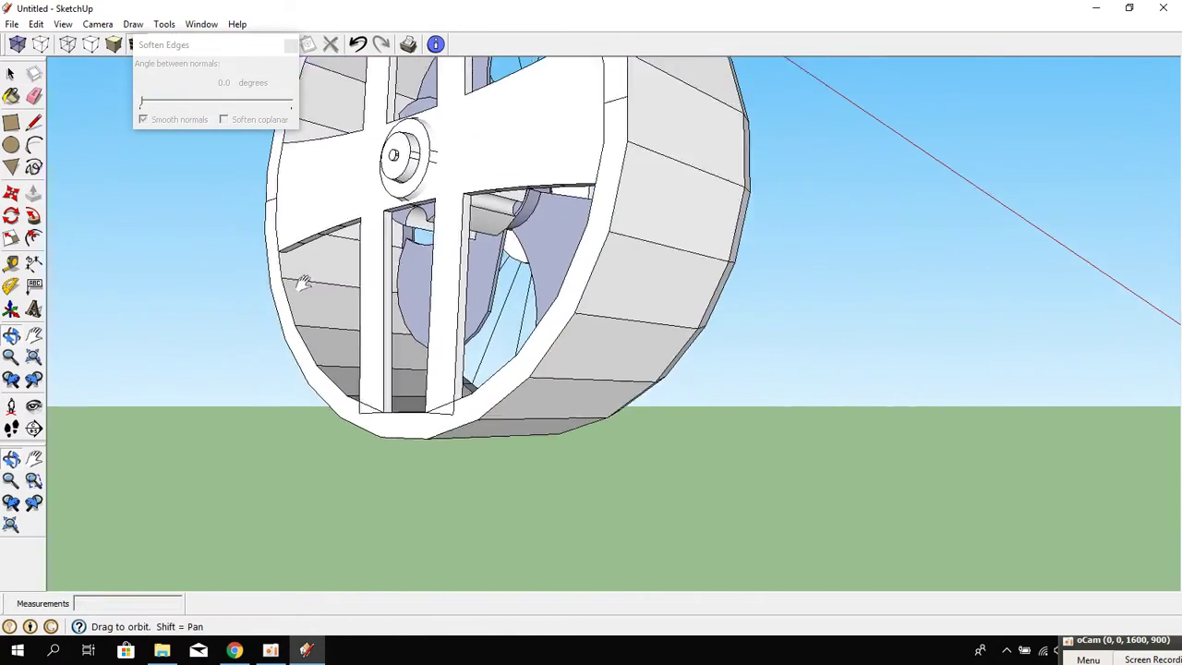
mouse_move(616, 366)
mouse_down()
mouse_move(692, 501)
mouse_move(655, 507)
mouse_up()
mouse_move(409, 506)
middle_down()
mouse_move(391, 475)
mouse_move(736, 403)
mouse_move(488, 343)
middle_up()
mouse_move(446, 295)
mouse_down()
mouse_move(327, 351)
mouse_move(231, 428)
mouse_move(240, 420)
mouse_up()
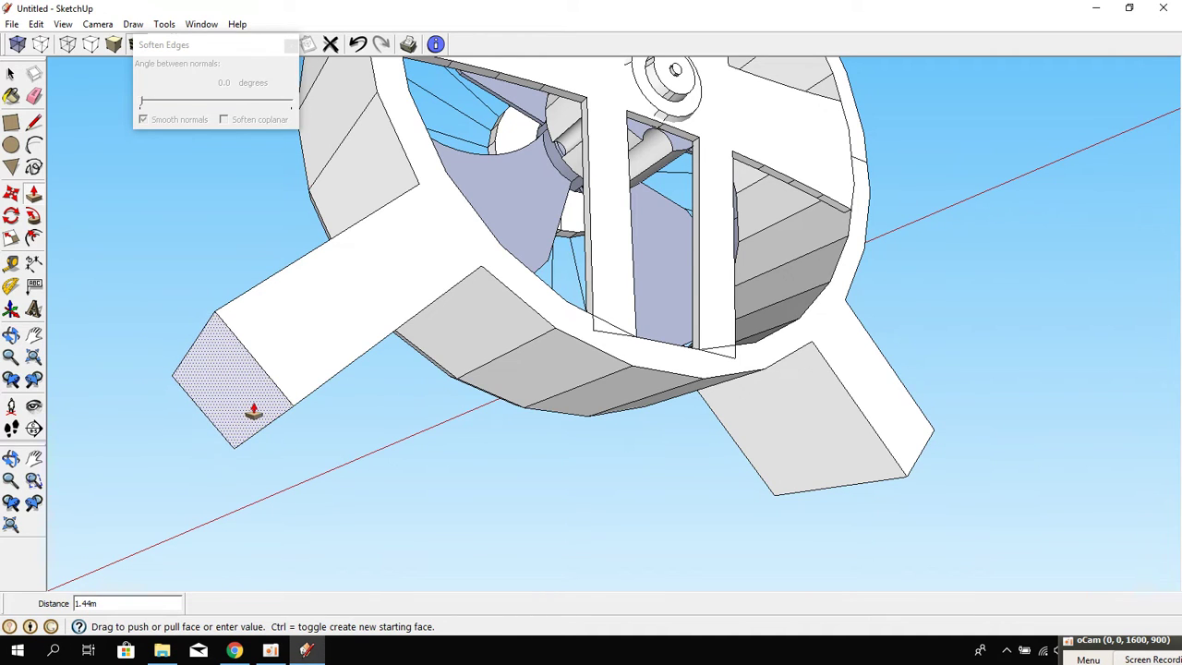
click(257, 409)
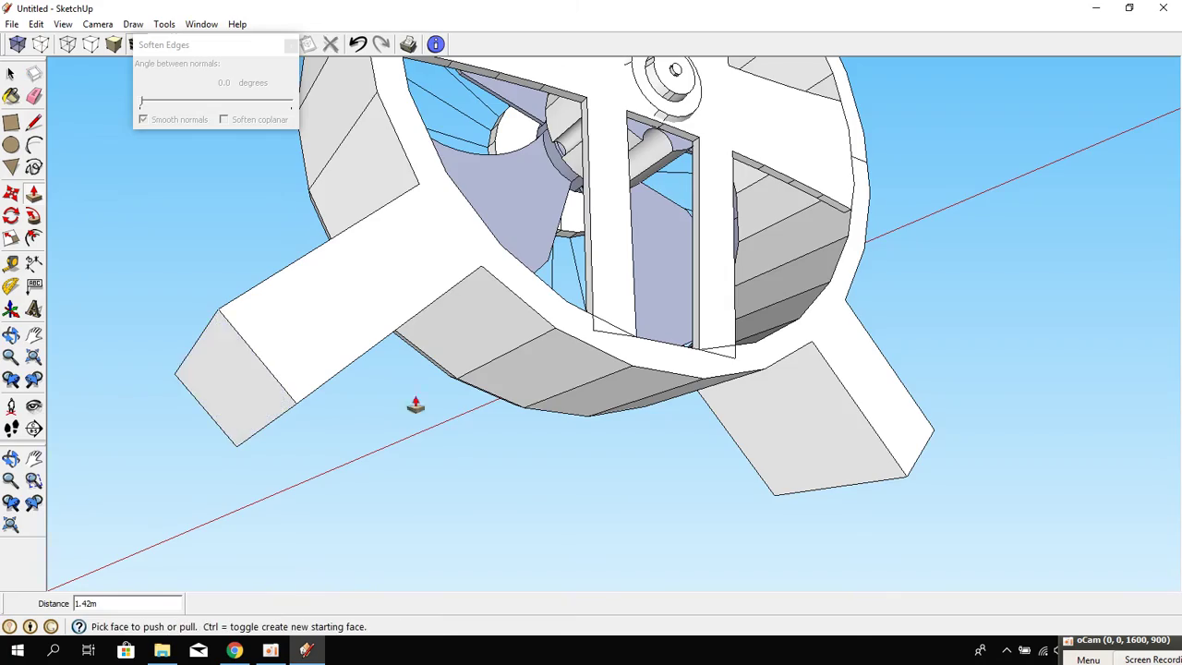
mouse_move(409, 401)
middle_down()
mouse_move(351, 456)
mouse_move(409, 372)
mouse_move(606, 435)
middle_up()
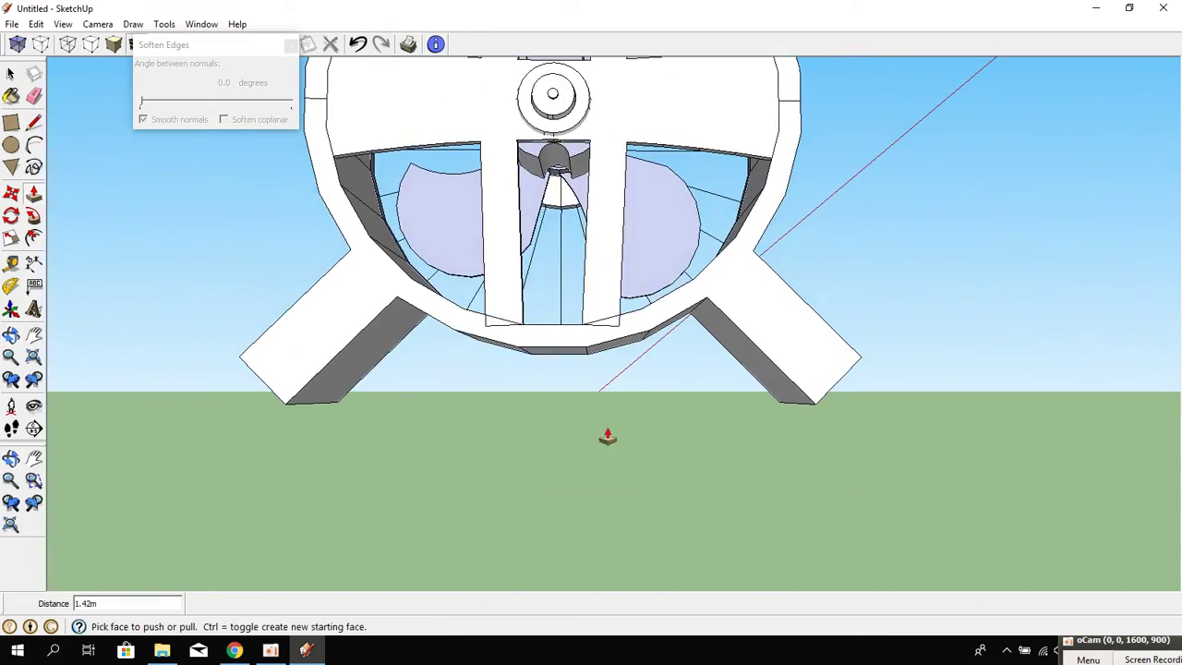
scroll(744, 421, up, 2)
mouse_move(753, 395)
middle_down()
mouse_move(729, 412)
mouse_move(942, 345)
mouse_move(710, 420)
mouse_move(642, 404)
middle_up()
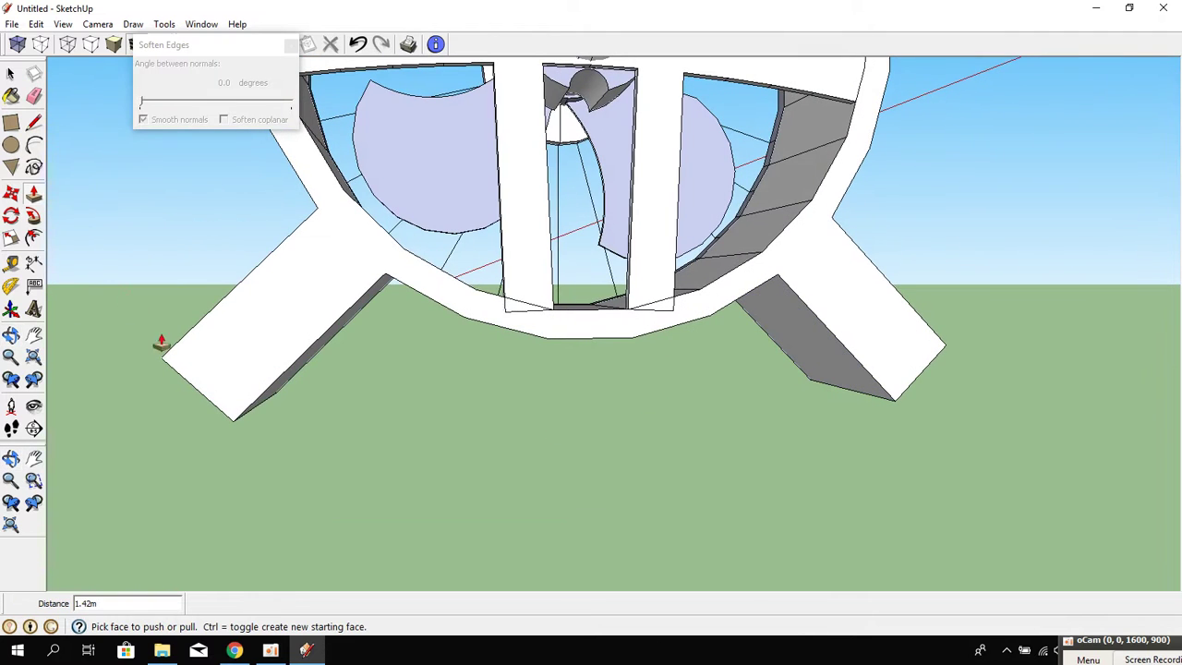
Draw a line across the two leg ends, then erase it again.
click(37, 136)
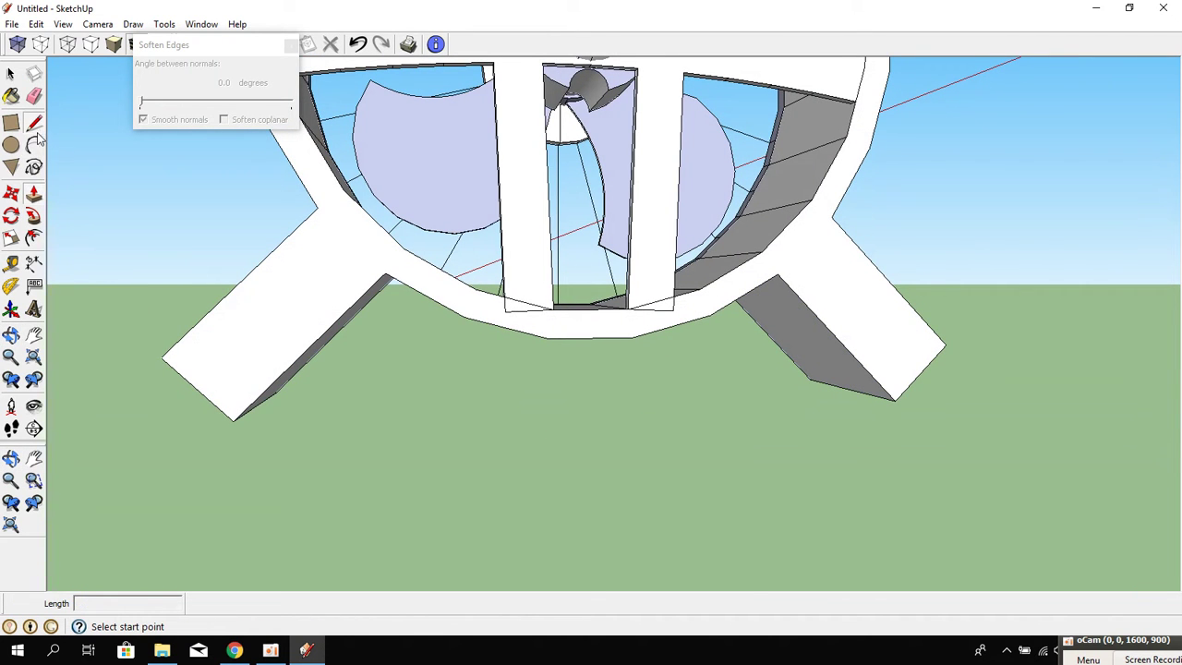
click(162, 358)
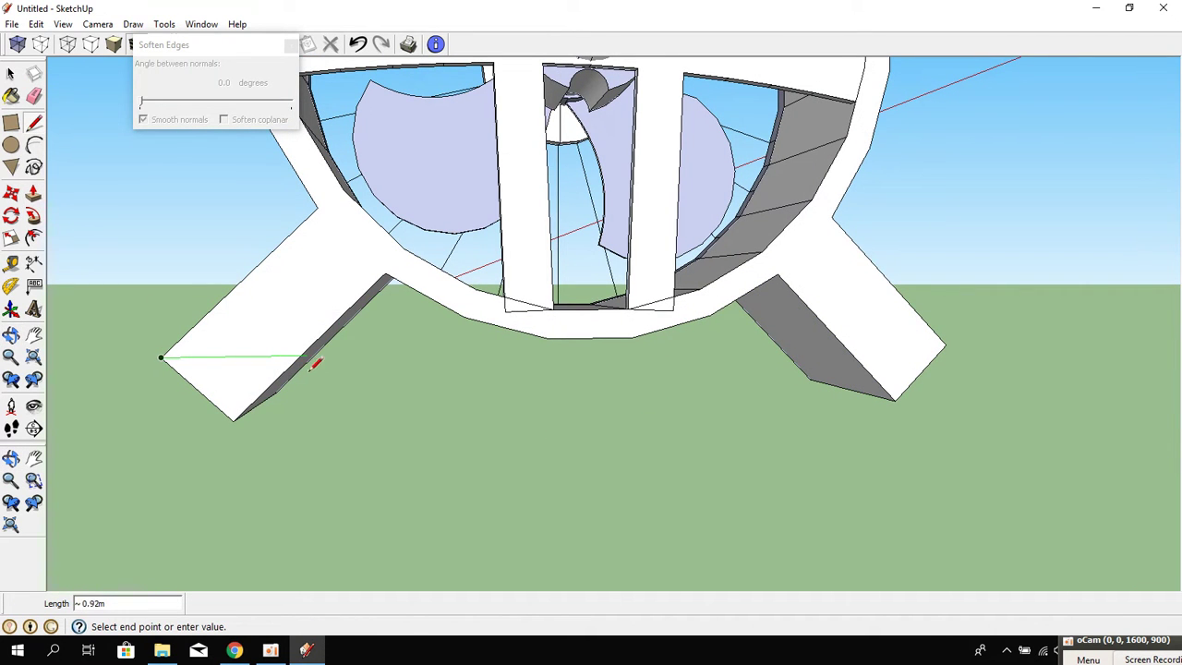
click(947, 346)
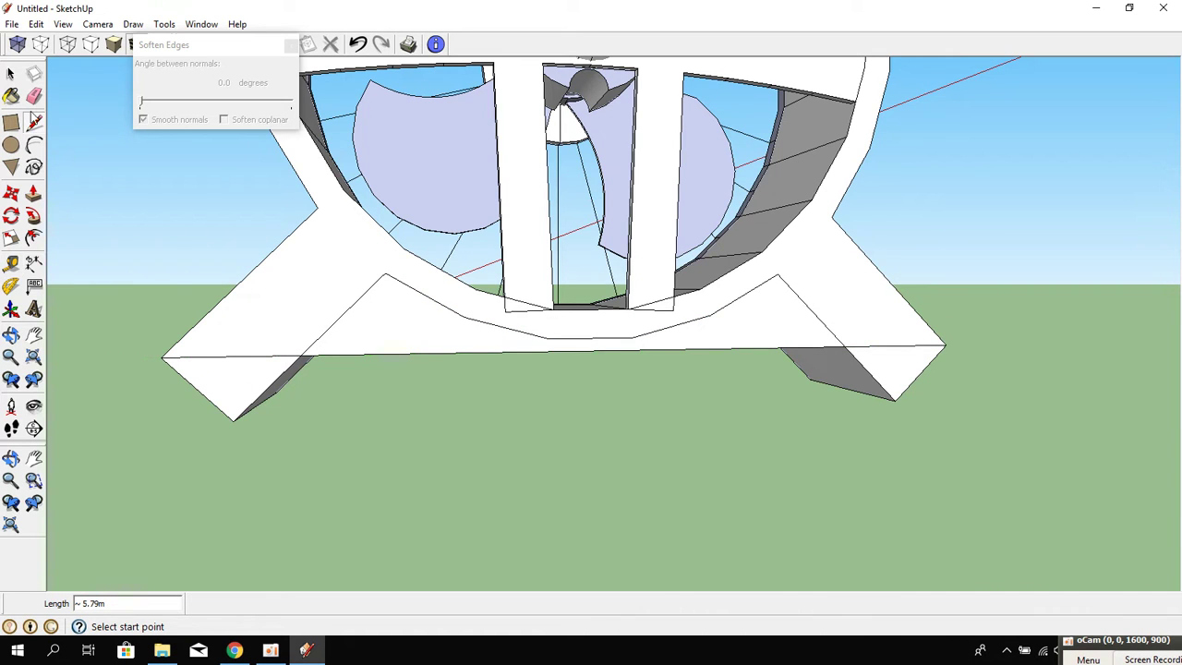
key(e)
click(420, 364)
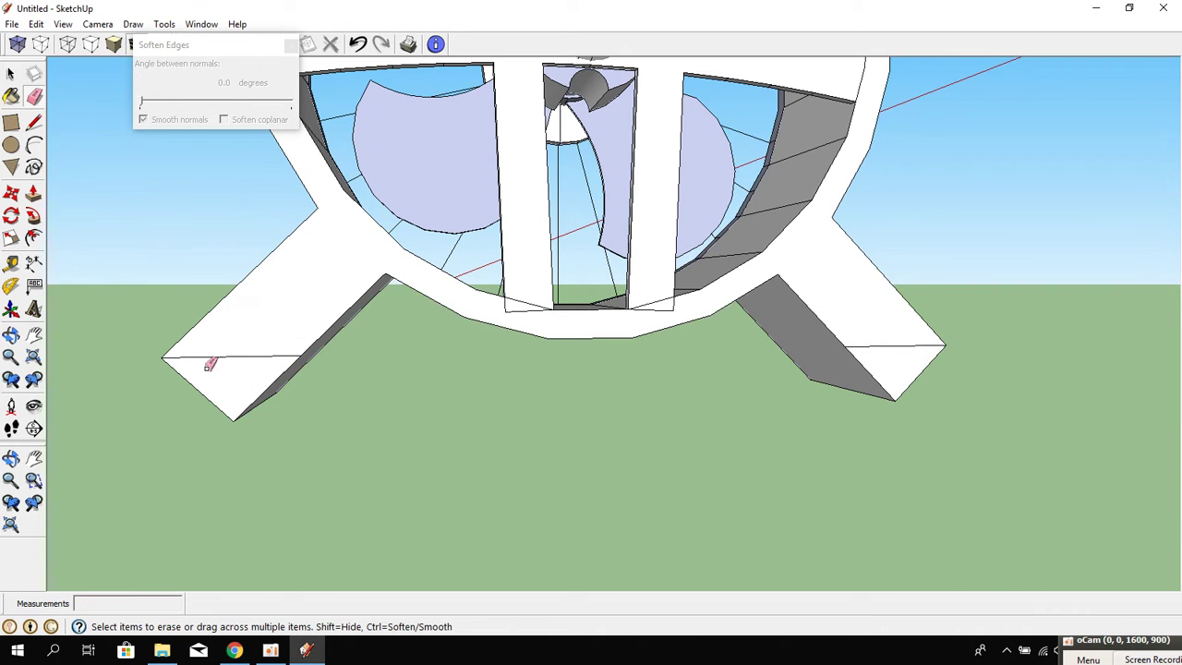
Push the left leg's end face back toward the wheel.
click(34, 192)
mouse_move(87, 242)
middle_down()
mouse_move(425, 573)
mouse_move(377, 372)
middle_up()
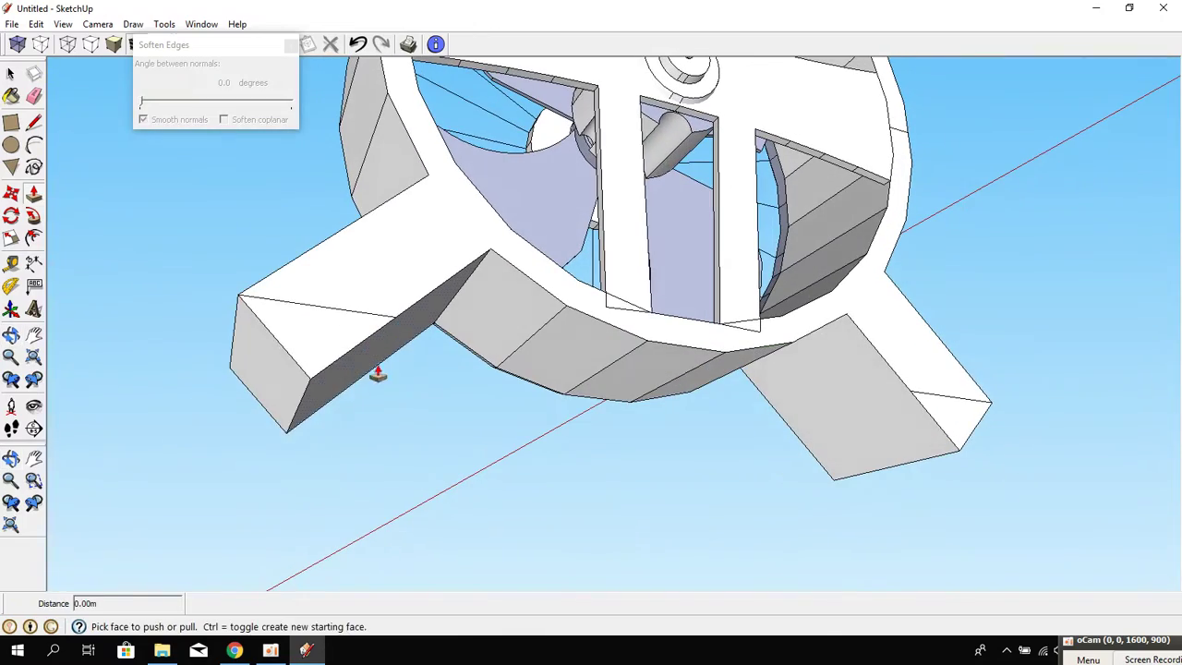
mouse_move(377, 372)
mouse_down()
mouse_move(293, 425)
mouse_move(909, 526)
mouse_up()
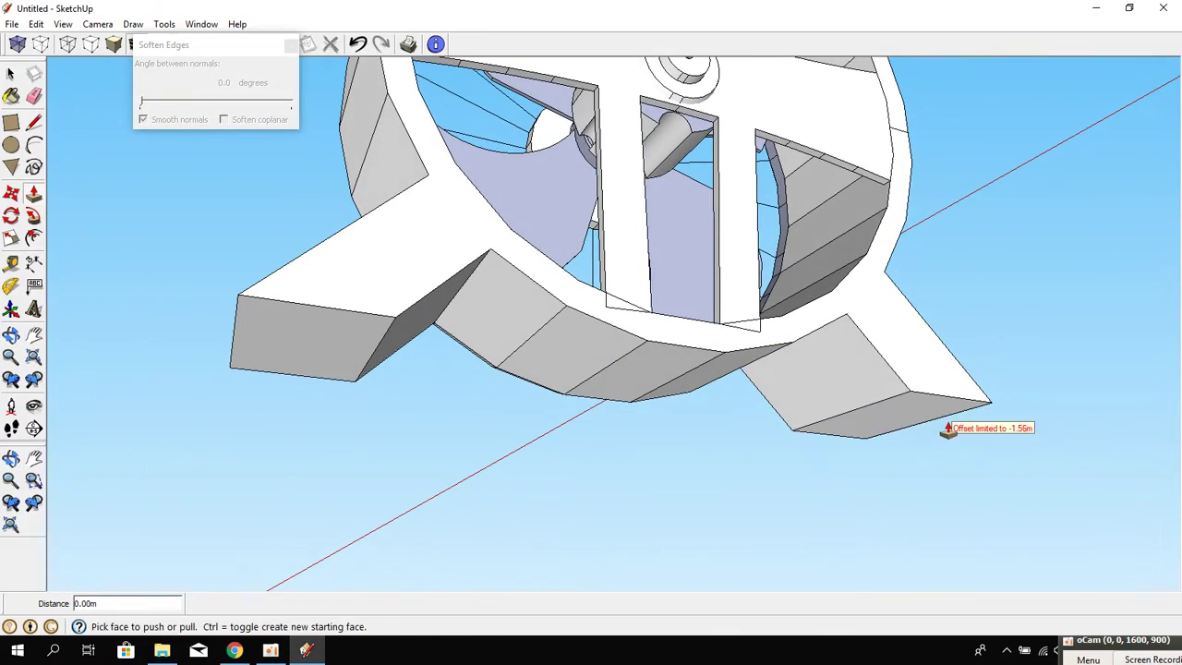
mouse_move(955, 425)
middle_down()
mouse_move(332, 541)
mouse_move(575, 507)
mouse_move(517, 496)
mouse_move(708, 453)
mouse_move(297, 413)
middle_up()
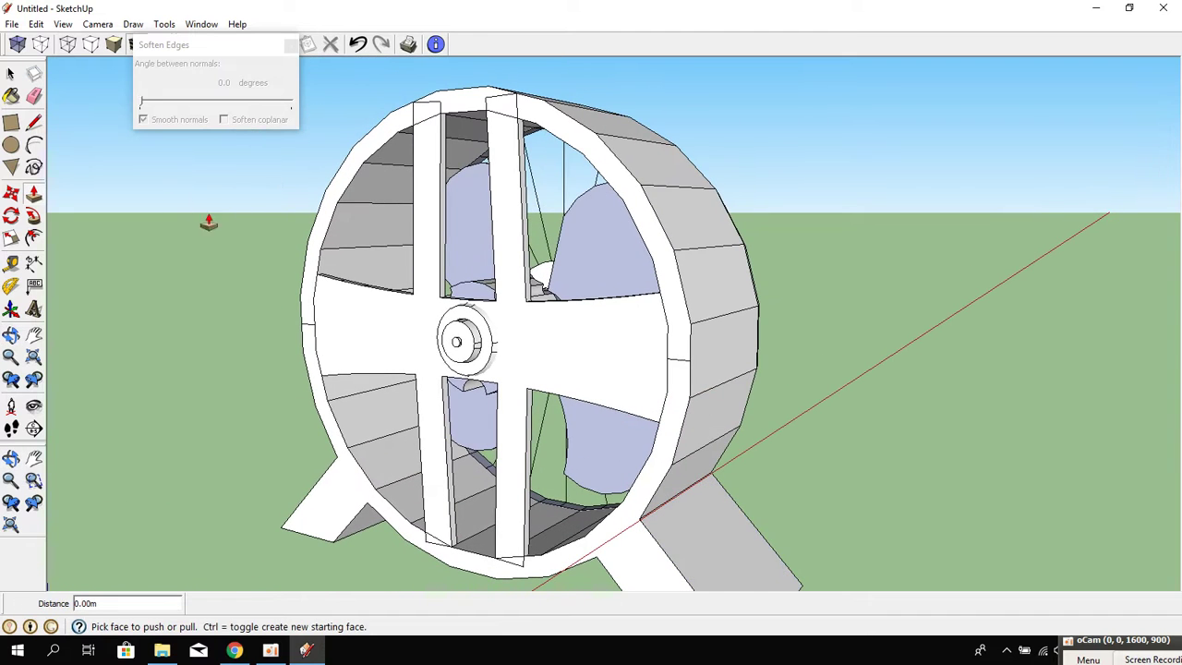
Pull the front ring face outward at the wheel's rim.
click(666, 399)
click(673, 406)
click(673, 406)
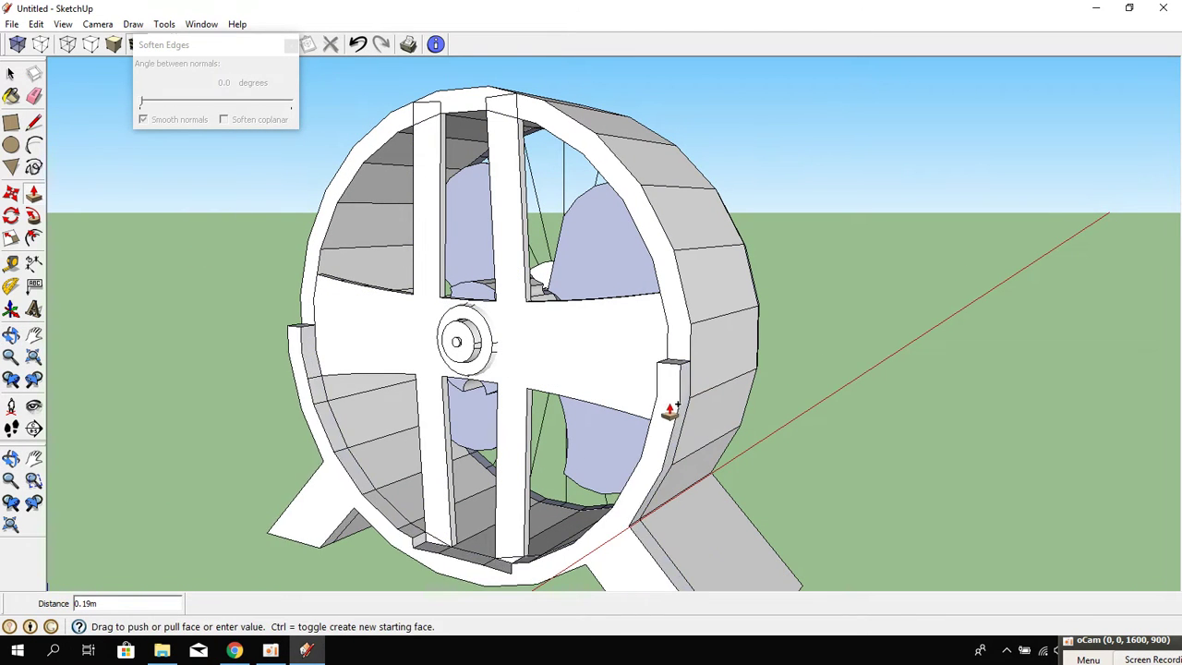
mouse_move(655, 483)
middle_down()
mouse_move(107, 250)
mouse_move(317, 535)
mouse_move(344, 434)
middle_up()
Extend the lower rim face and the cross face outward to the rim.
click(31, 122)
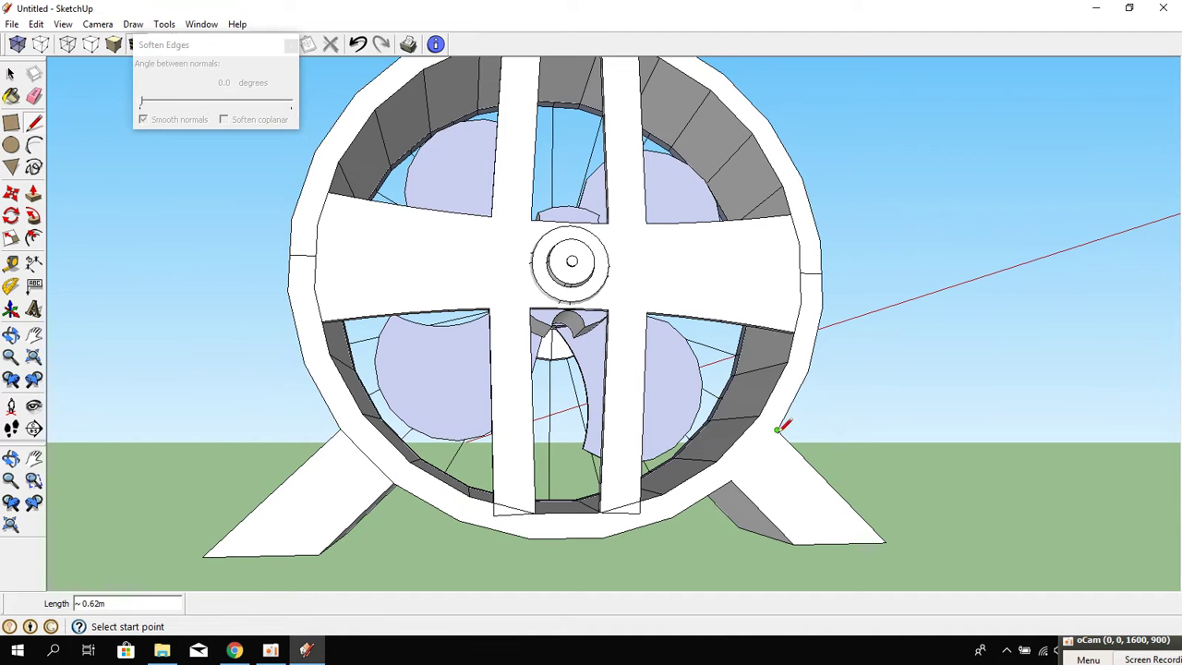
mouse_move(743, 473)
middle_down()
mouse_move(422, 575)
mouse_move(421, 539)
middle_up()
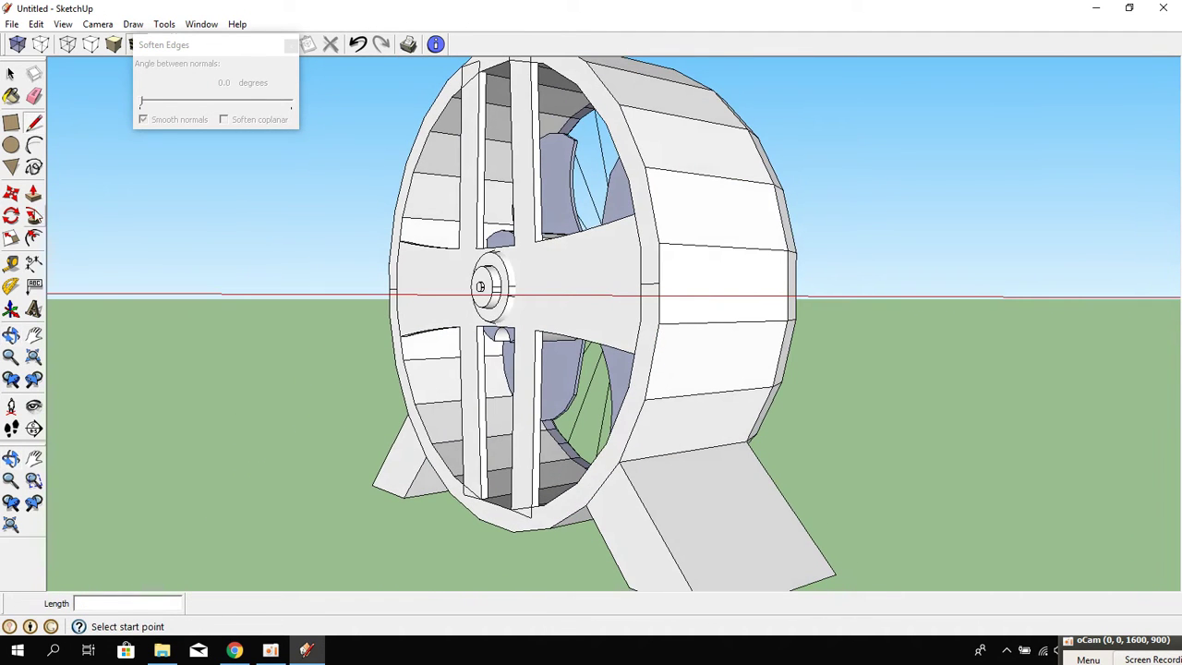
click(33, 193)
click(599, 477)
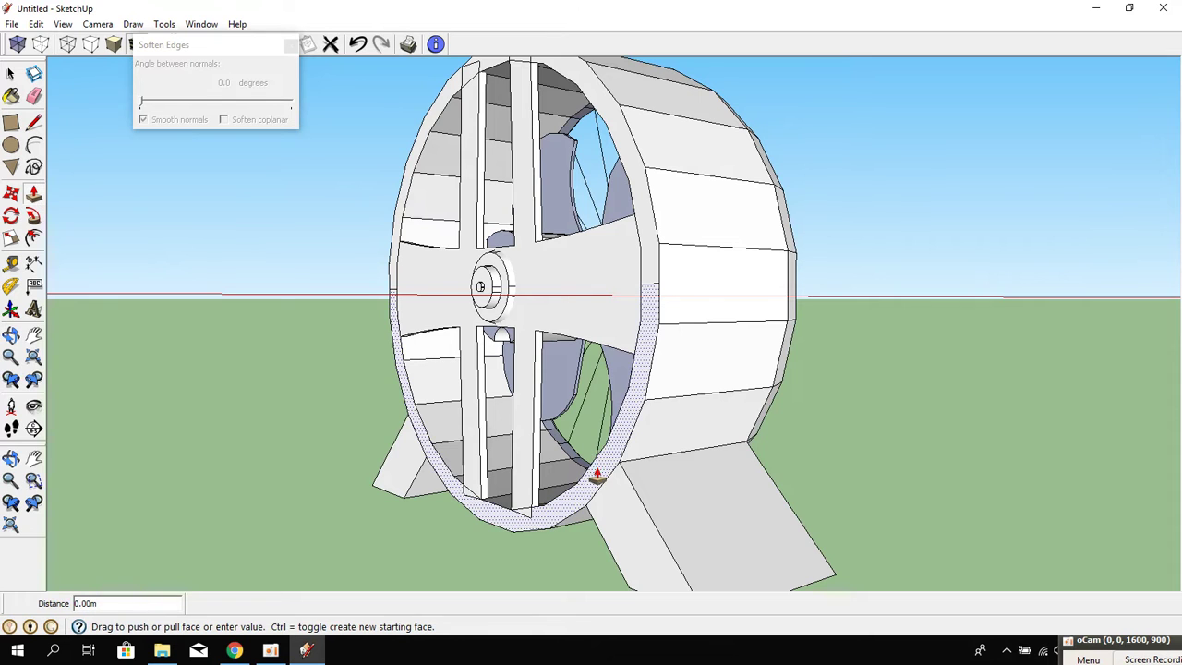
click(586, 479)
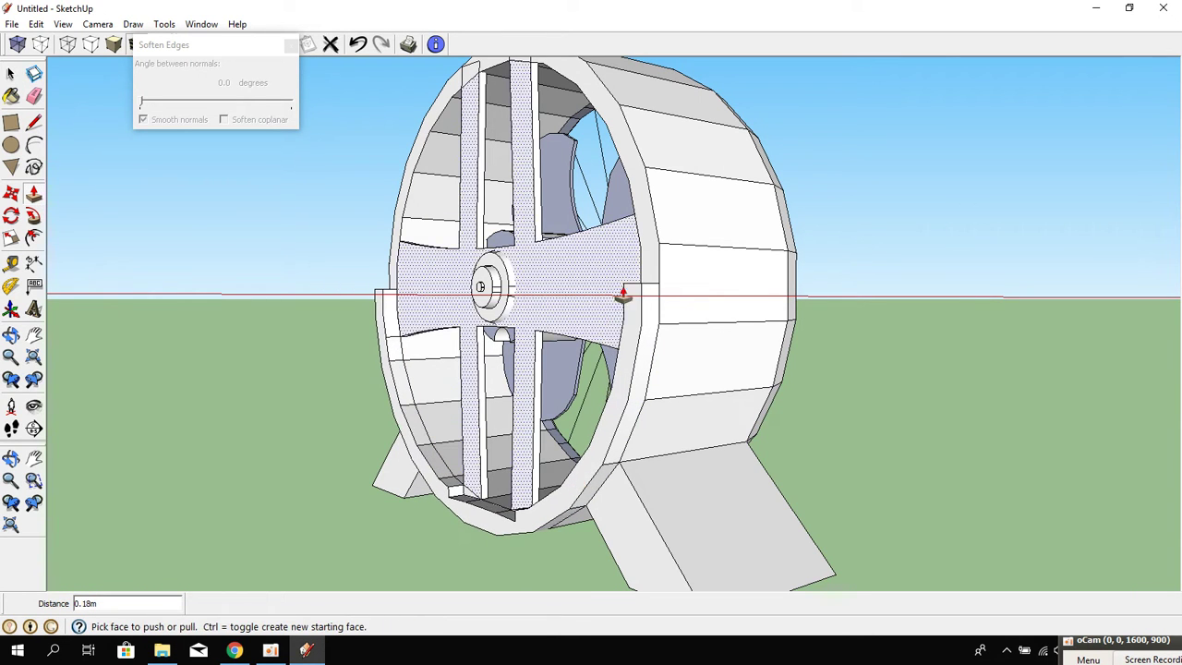
click(647, 254)
click(632, 305)
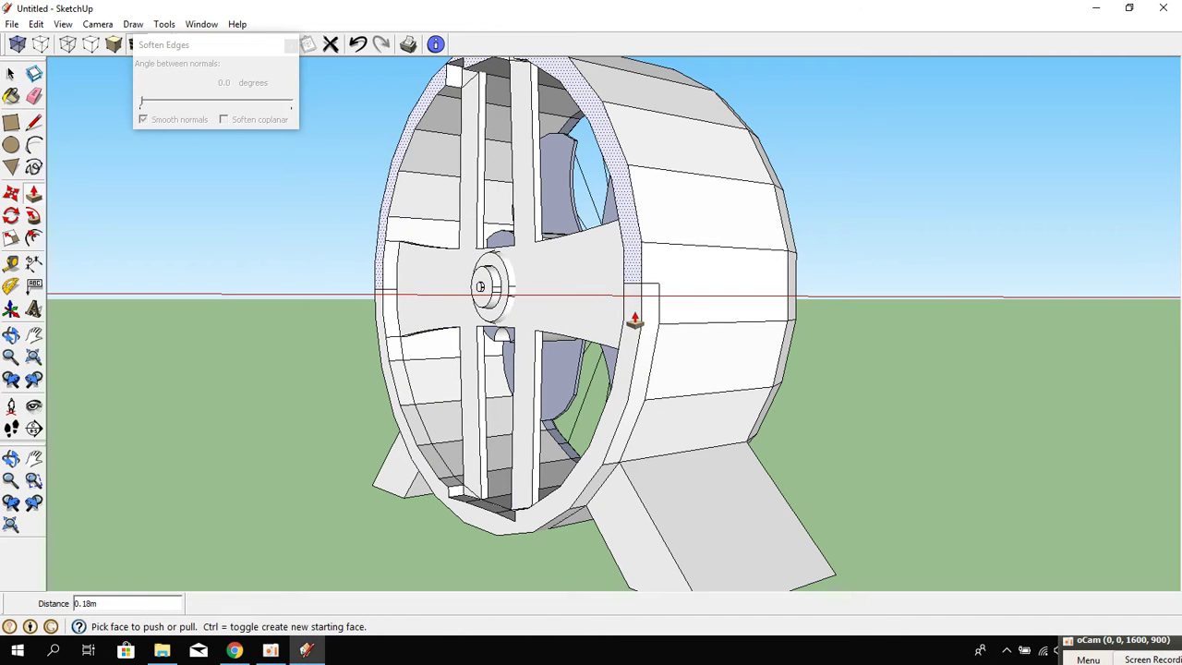
Push the top rim block in and extend the top spoke-end face out to the rim.
mouse_move(634, 312)
middle_down()
mouse_move(820, 459)
mouse_move(675, 193)
middle_up()
click(676, 184)
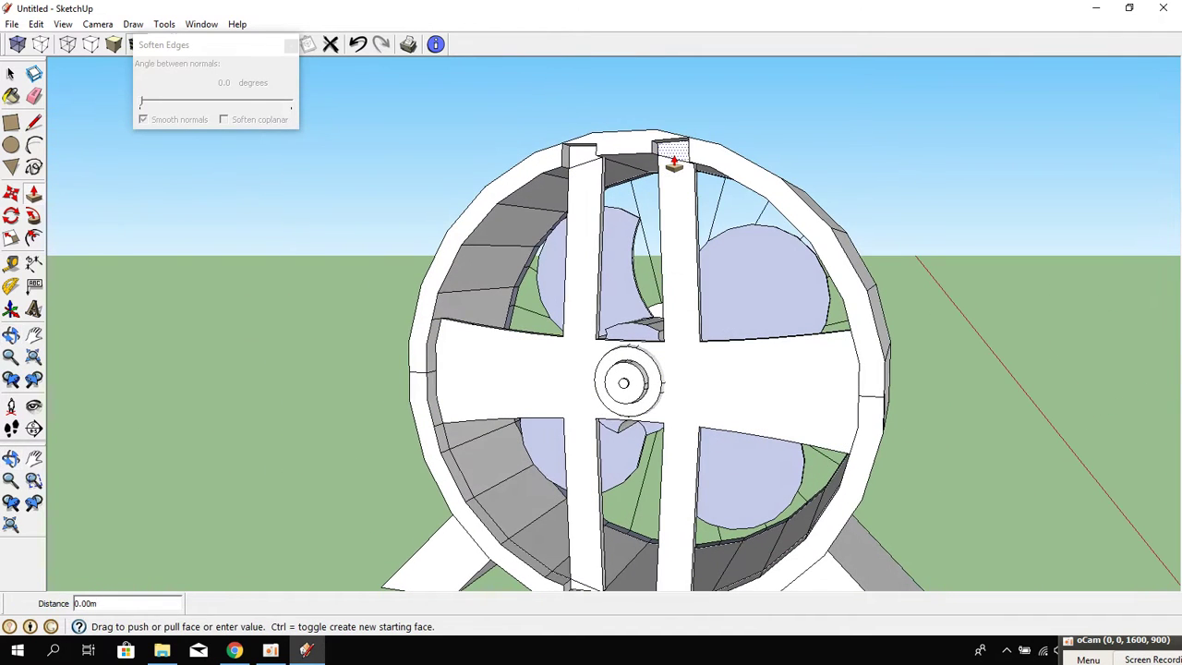
click(734, 185)
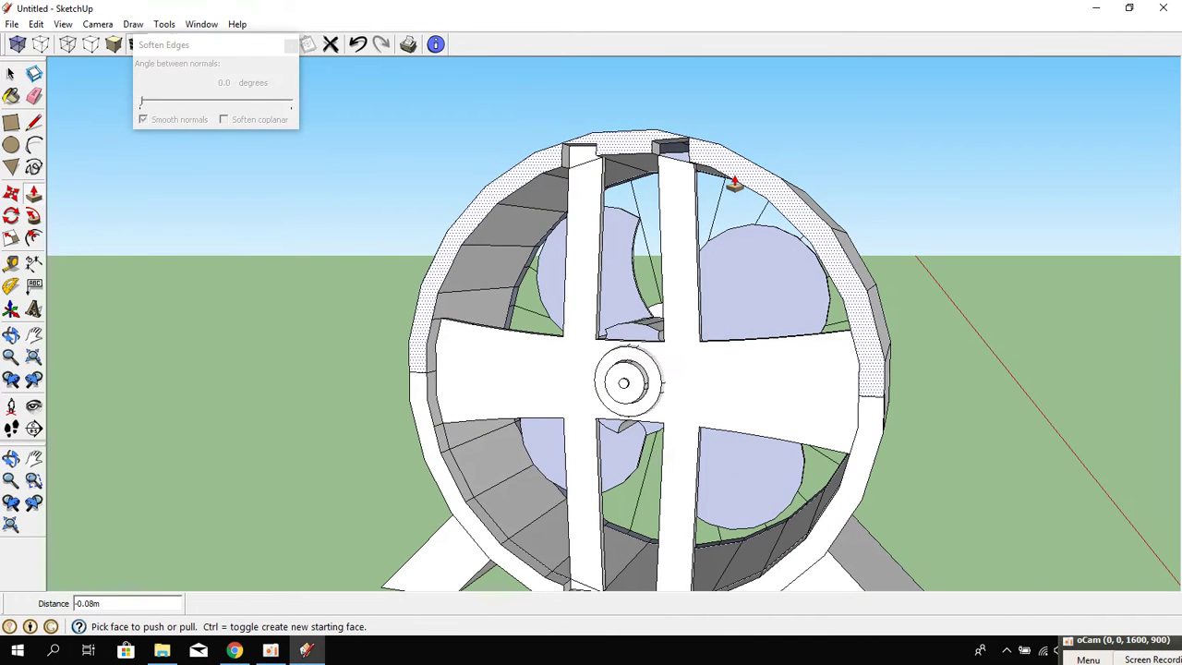
click(675, 150)
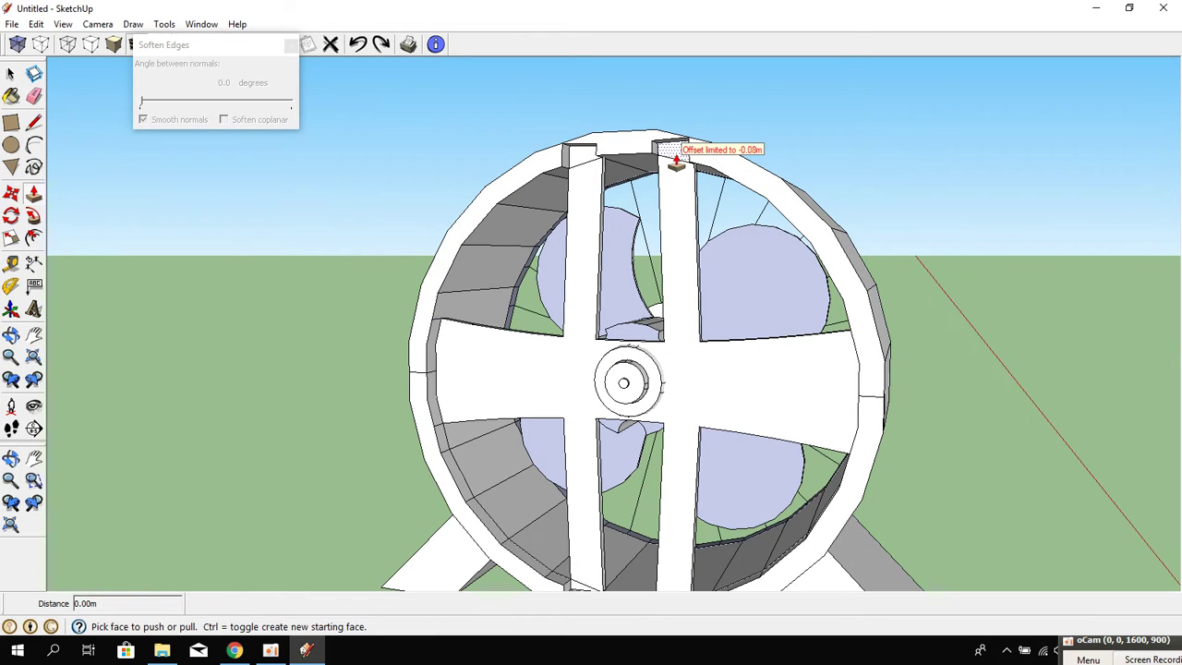
click(673, 161)
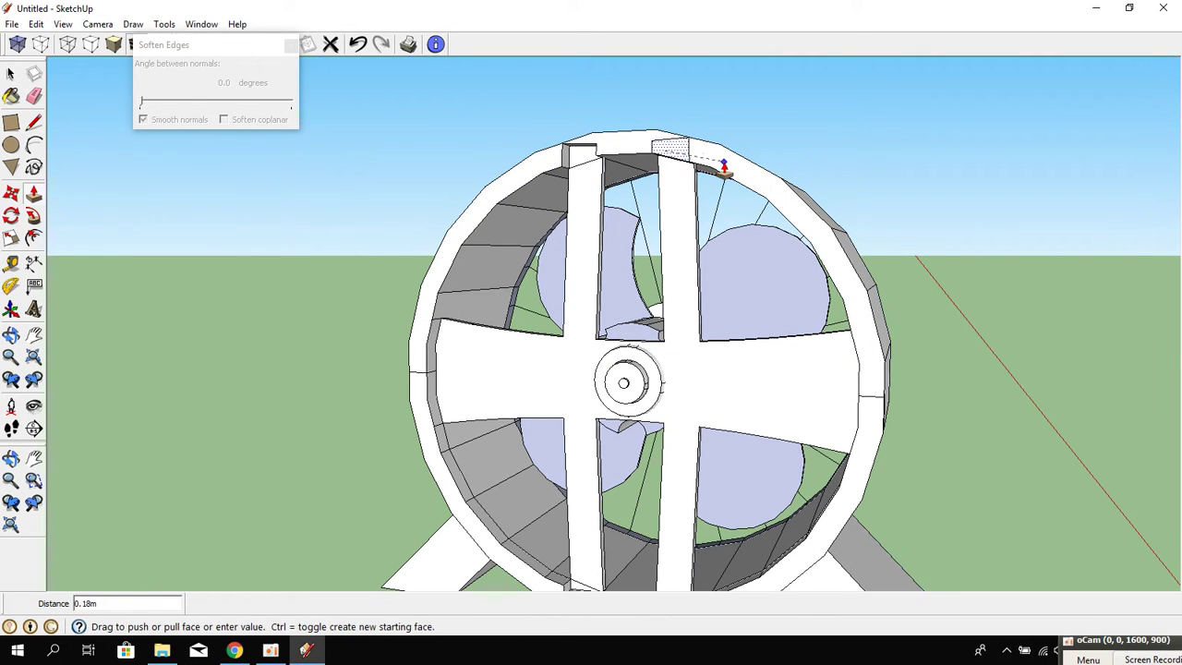
click(724, 167)
click(575, 158)
middle_drag(576, 158, 639, 280)
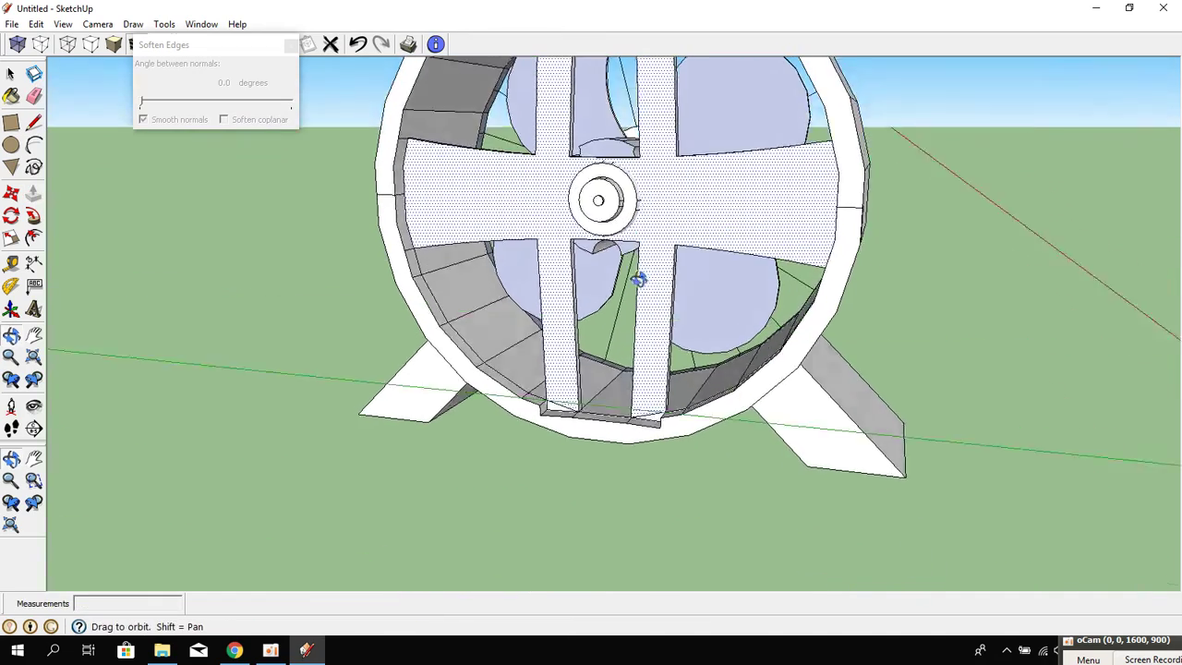
scroll(652, 434, up, 3)
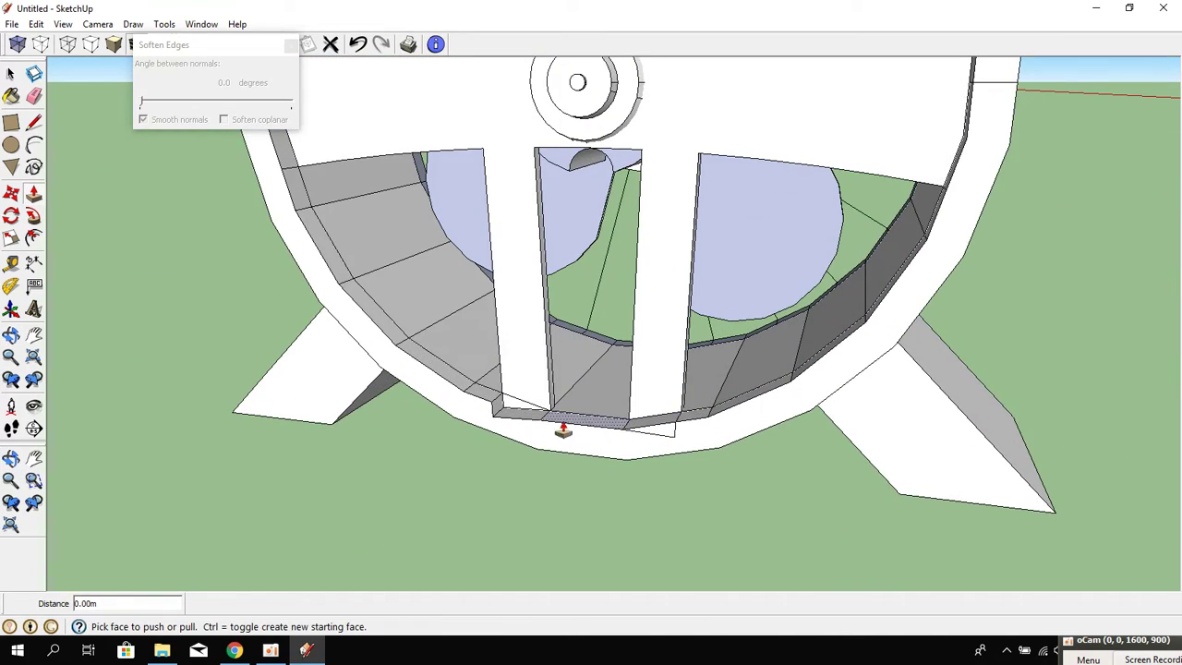
mouse_move(532, 413)
middle_down()
mouse_move(544, 441)
mouse_move(615, 468)
mouse_move(704, 425)
mouse_move(683, 397)
middle_up()
scroll(610, 454, down, 3)
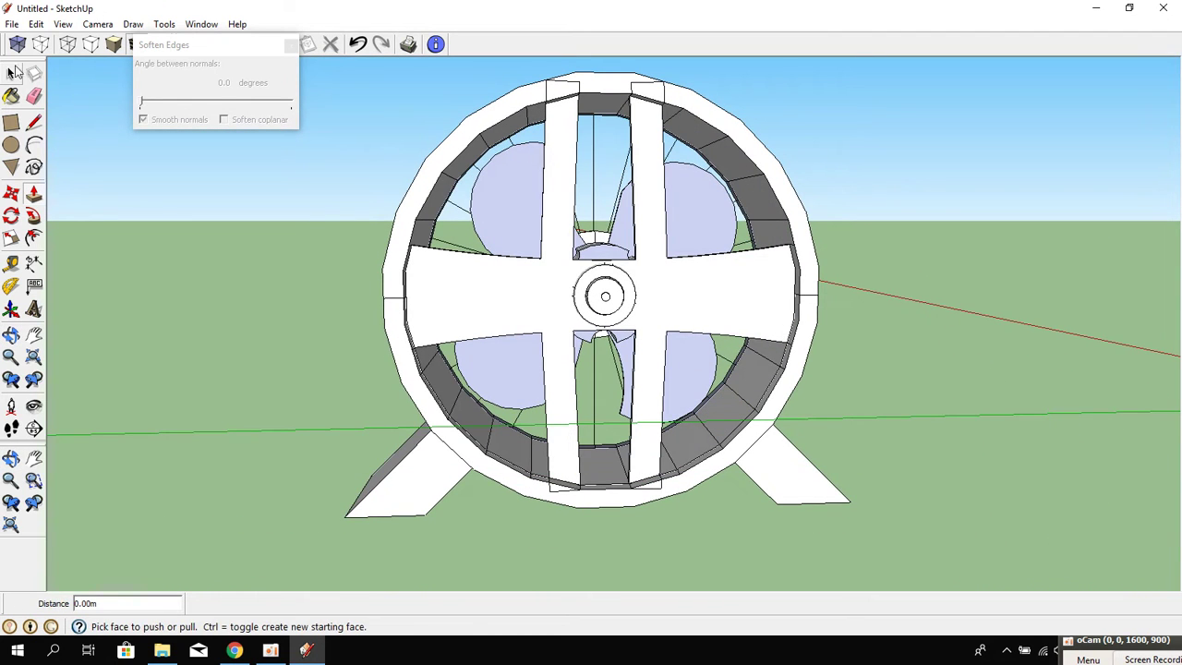
Select the outer rim edges and face and scale them up to widen the ring.
click(13, 72)
click(492, 108)
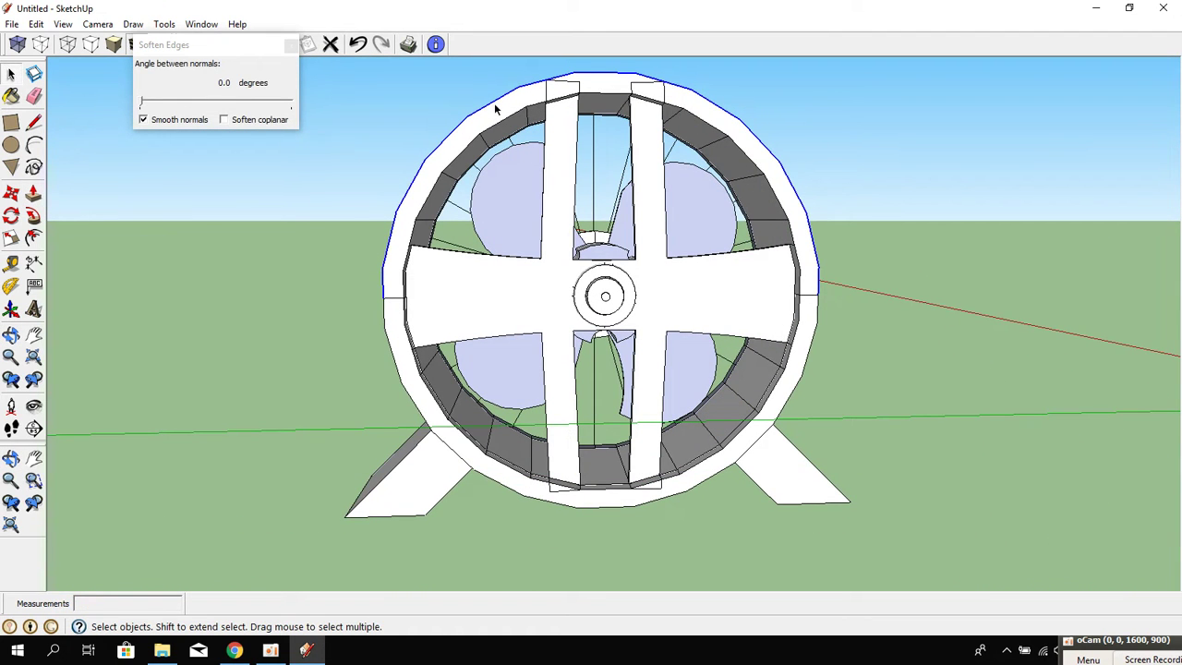
shift+click(400, 274)
click(10, 237)
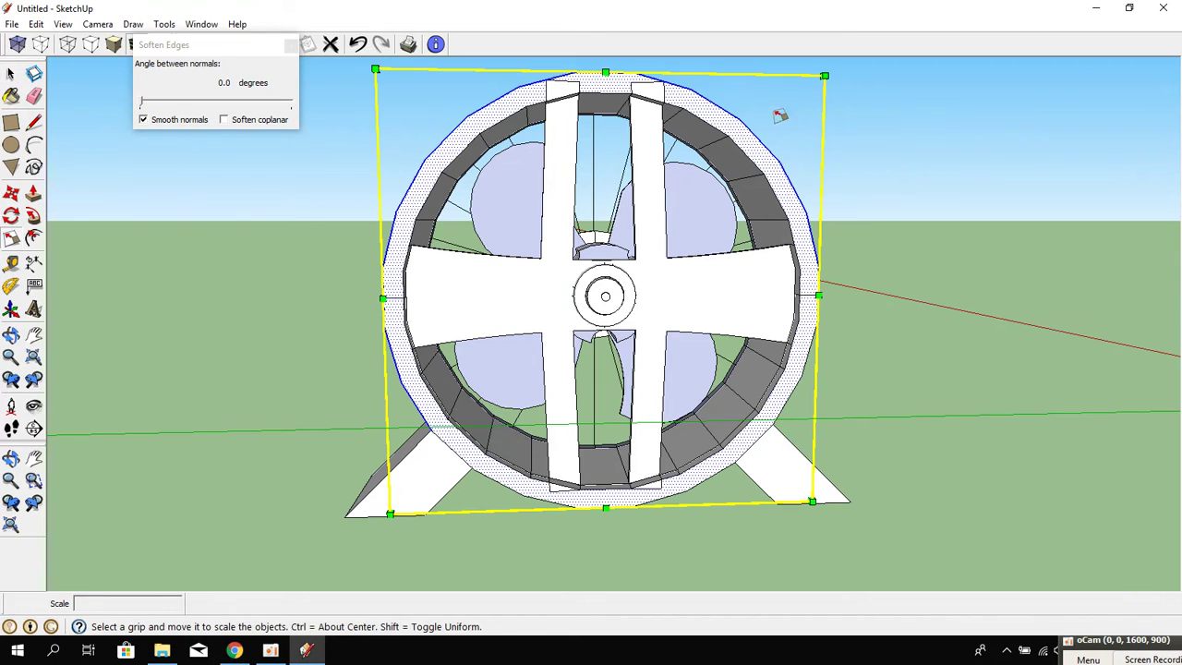
drag(818, 78, 813, 87)
mouse_move(813, 87)
middle_down()
mouse_move(331, 289)
mouse_move(742, 180)
mouse_move(602, 280)
mouse_move(572, 280)
middle_up()
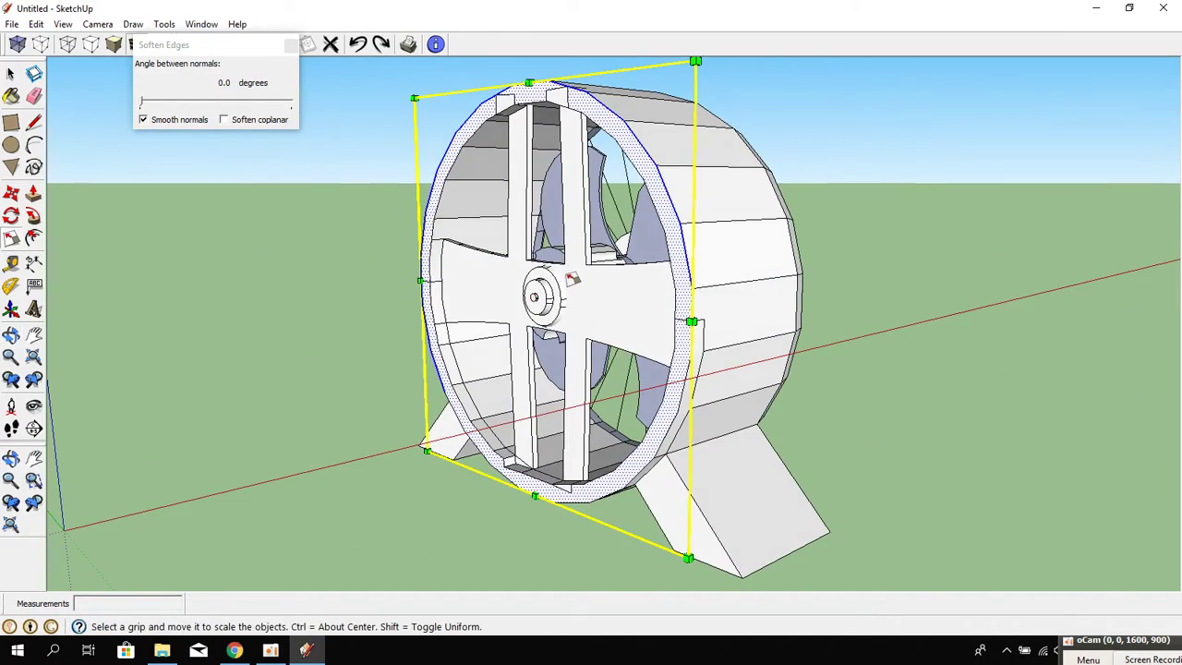
click(10, 73)
click(321, 228)
mouse_move(320, 228)
middle_down()
mouse_move(852, 303)
mouse_move(416, 368)
middle_up()
click(11, 166)
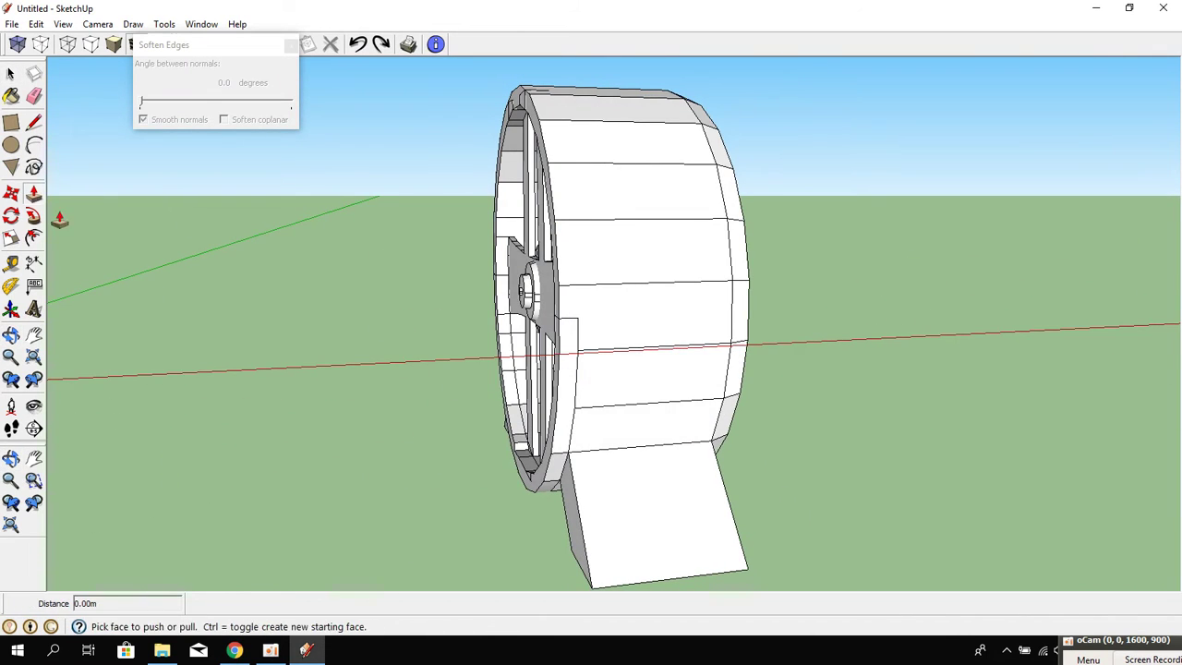
middle_drag(185, 314, 533, 338)
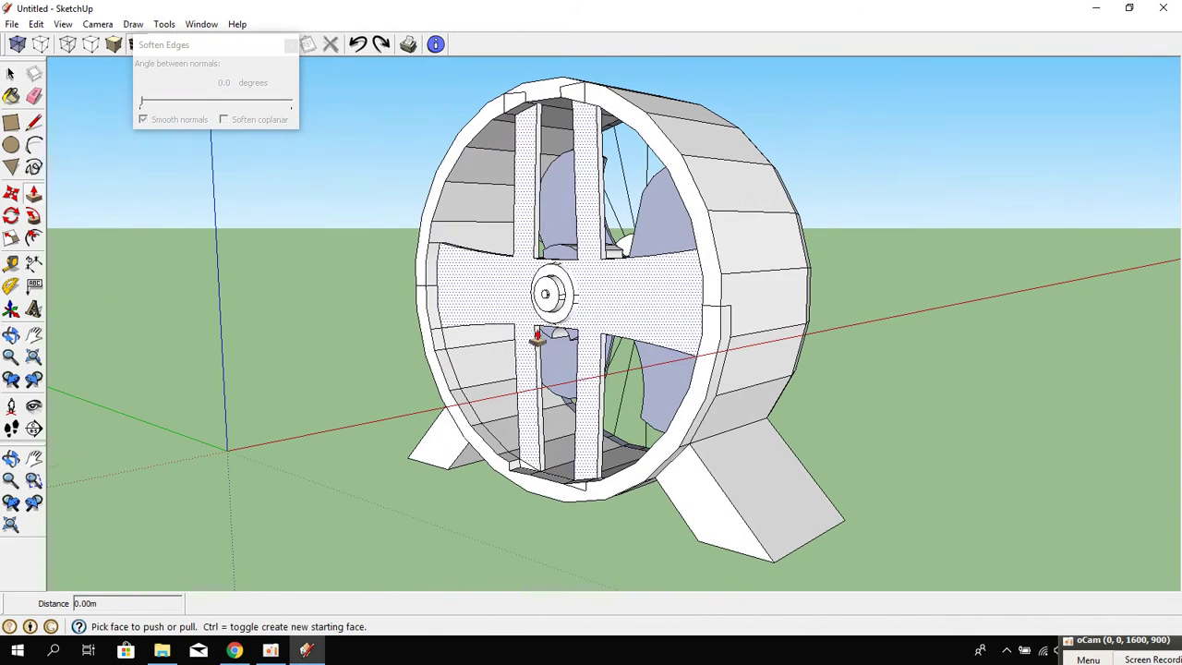
click(702, 412)
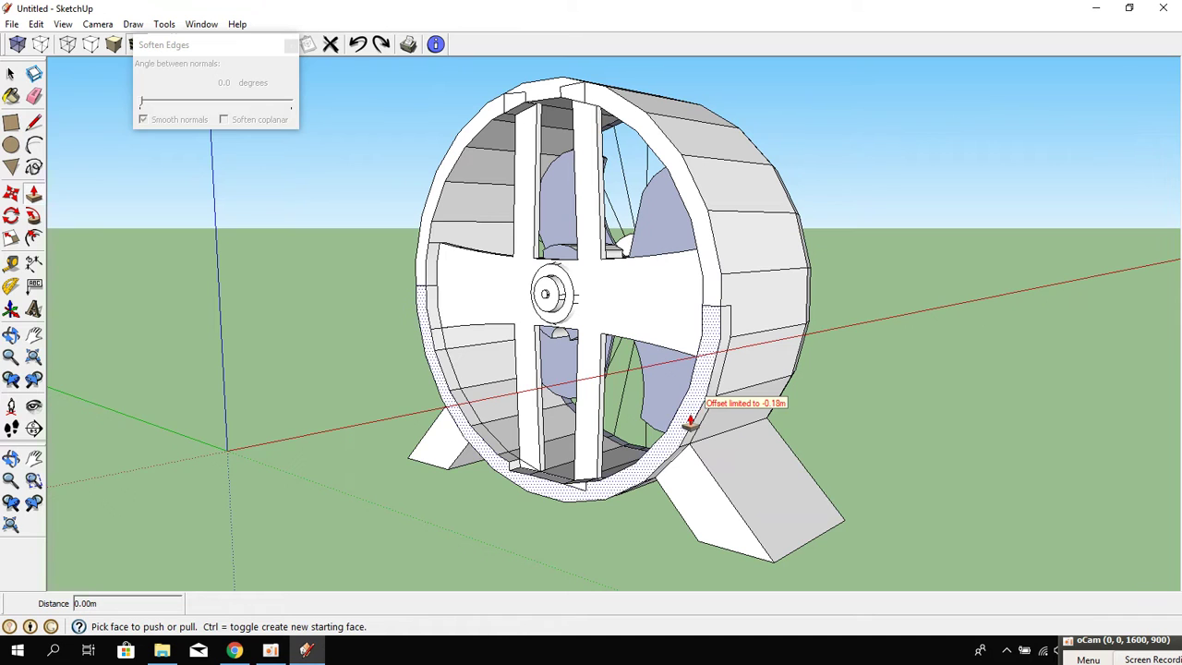
click(699, 412)
click(694, 446)
key(ctrl+z)
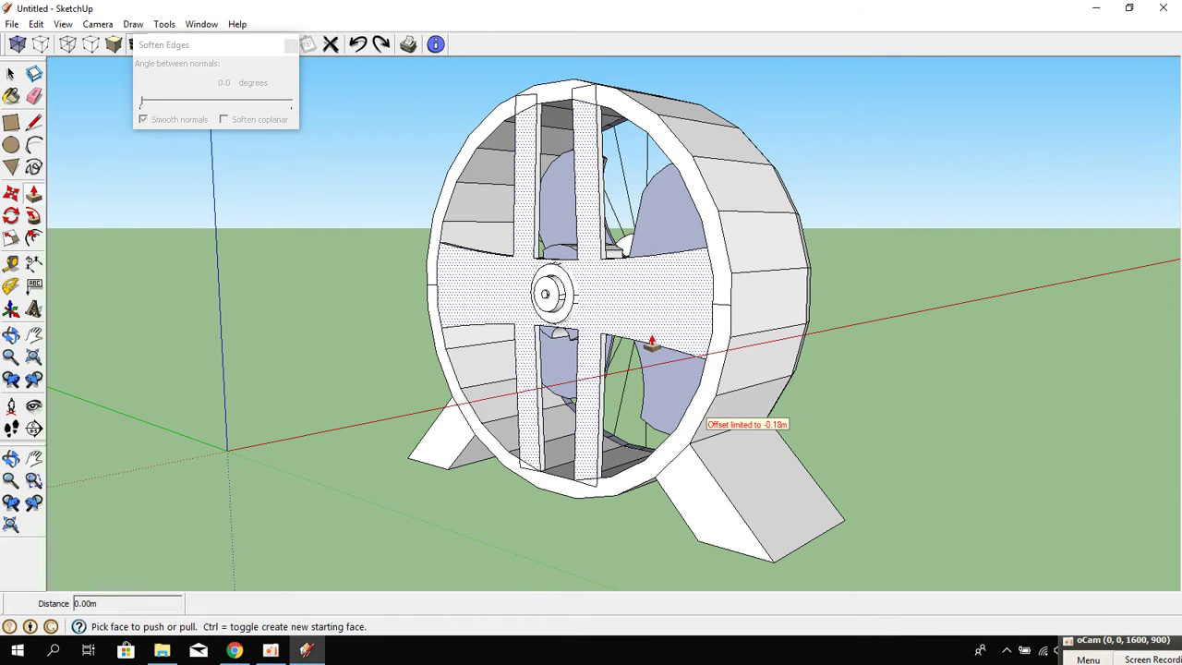
mouse_move(647, 342)
middle_down()
mouse_move(746, 356)
mouse_move(654, 361)
mouse_move(729, 343)
middle_up()
scroll(745, 360, up, 3)
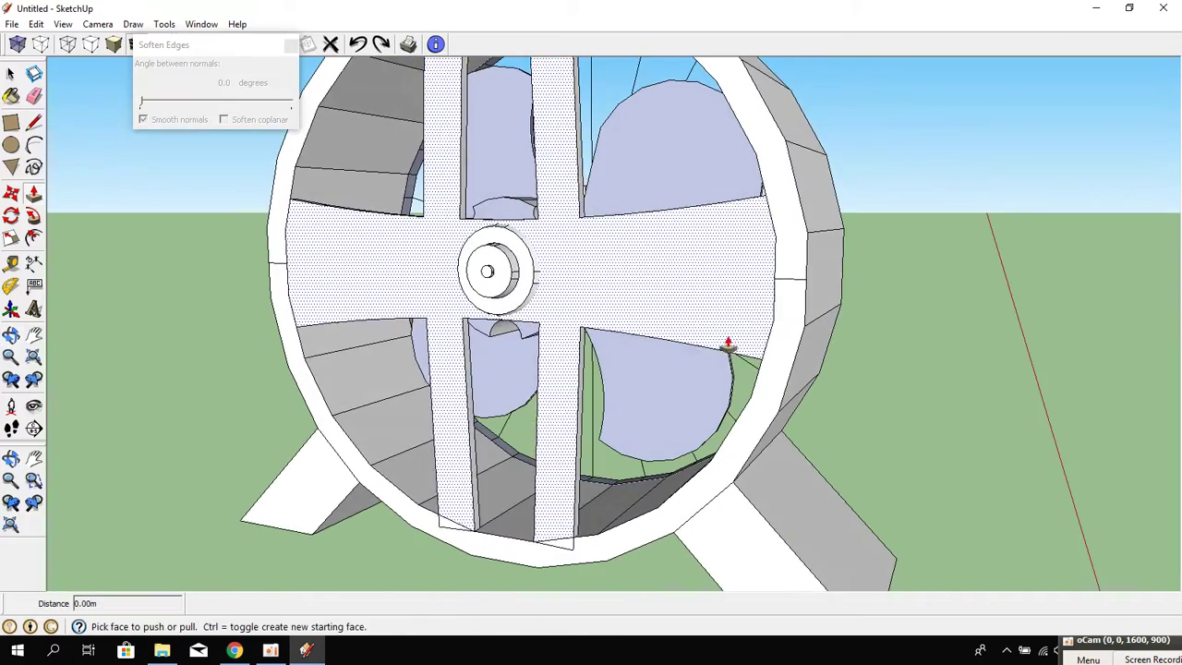
mouse_move(570, 440)
middle_down()
mouse_move(657, 351)
mouse_move(605, 520)
mouse_move(657, 441)
middle_up()
scroll(657, 442, up, 3)
scroll(361, 290, up, 1)
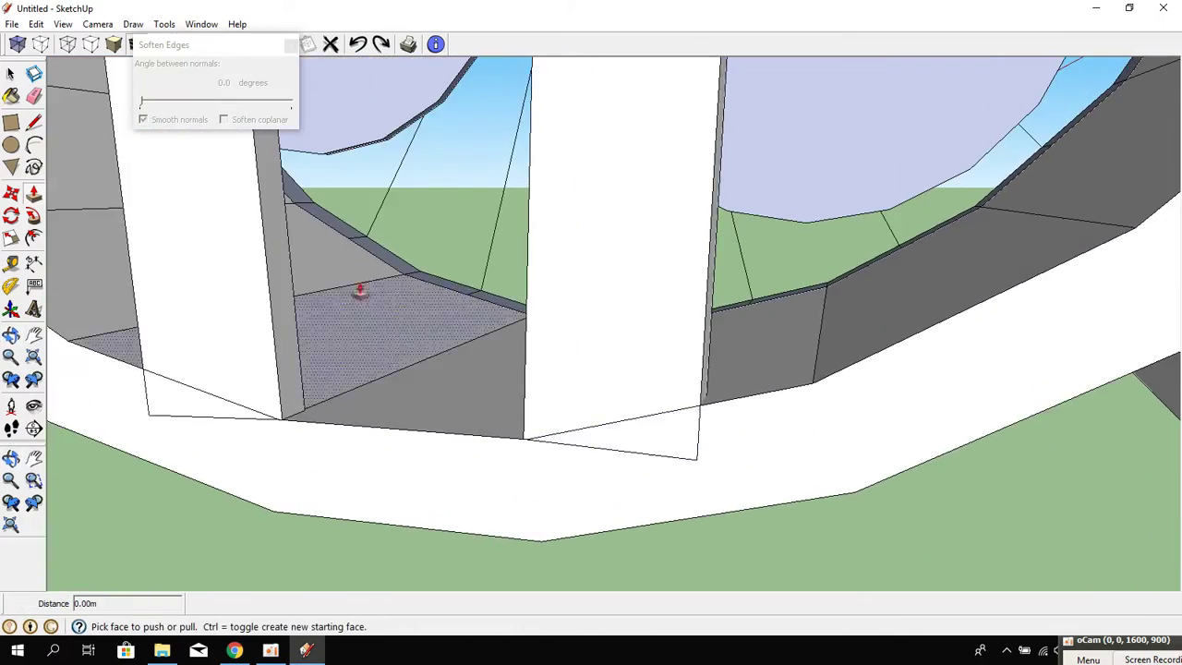
click(41, 96)
mouse_move(555, 351)
middle_down()
mouse_move(589, 383)
mouse_move(630, 515)
middle_up()
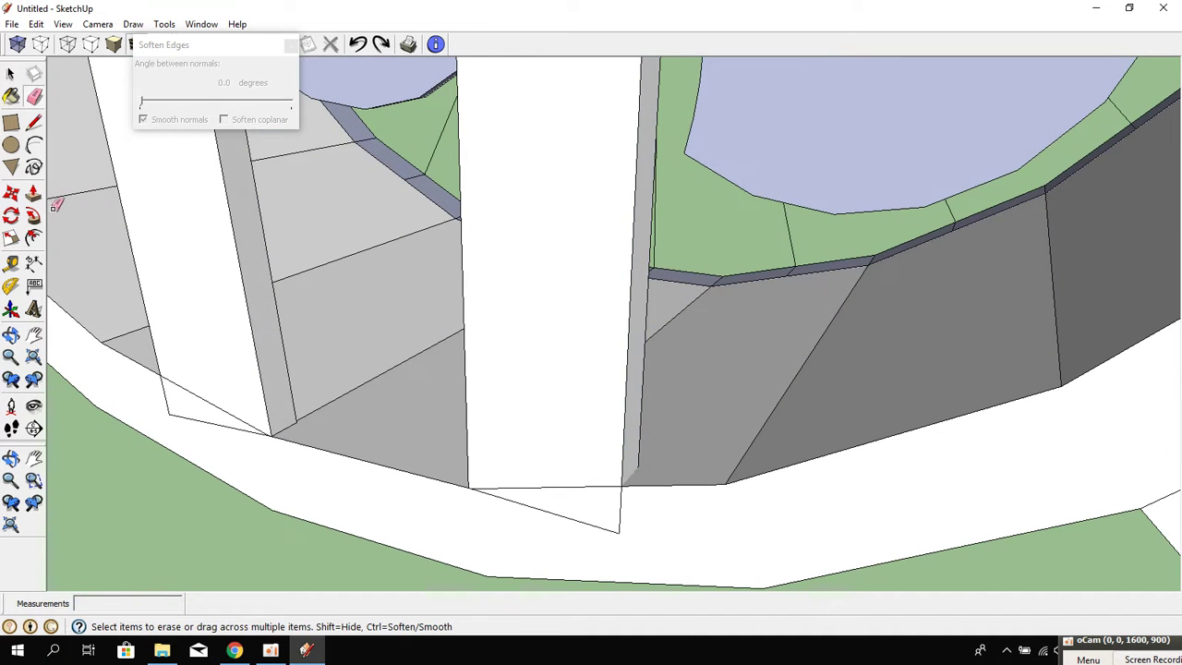
Redraw the missing edges where the vertical struts meet the rim band.
click(34, 121)
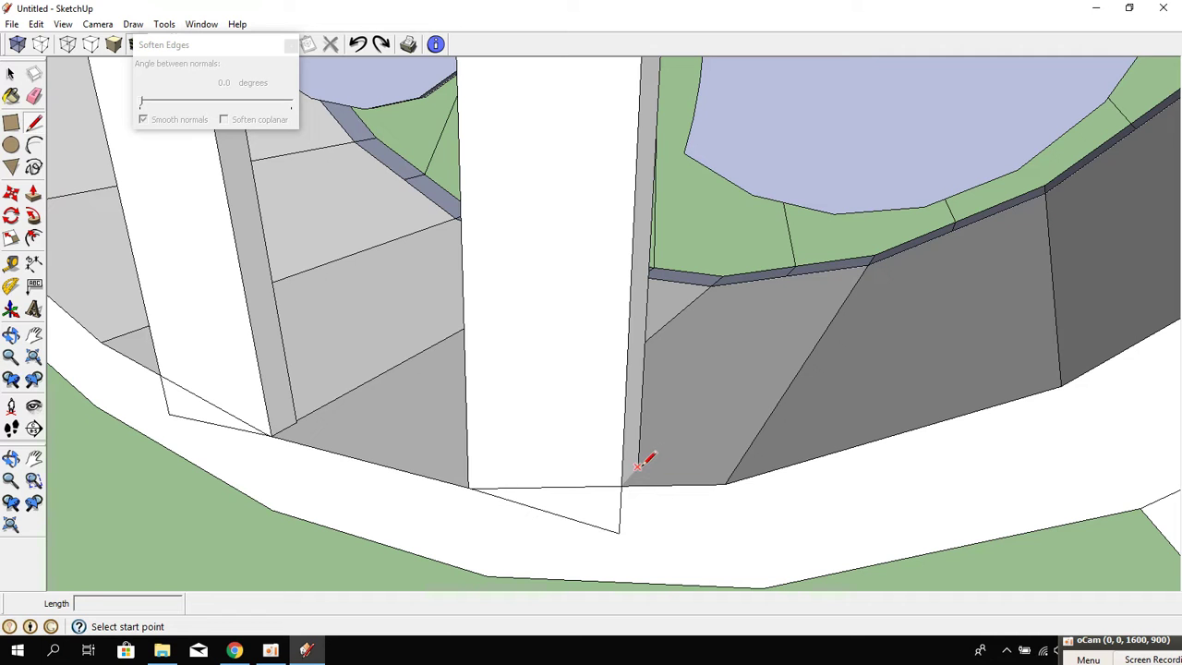
mouse_move(667, 436)
middle_down()
mouse_move(647, 523)
mouse_move(452, 562)
mouse_move(385, 441)
mouse_move(282, 410)
middle_up()
scroll(373, 426, up, 2)
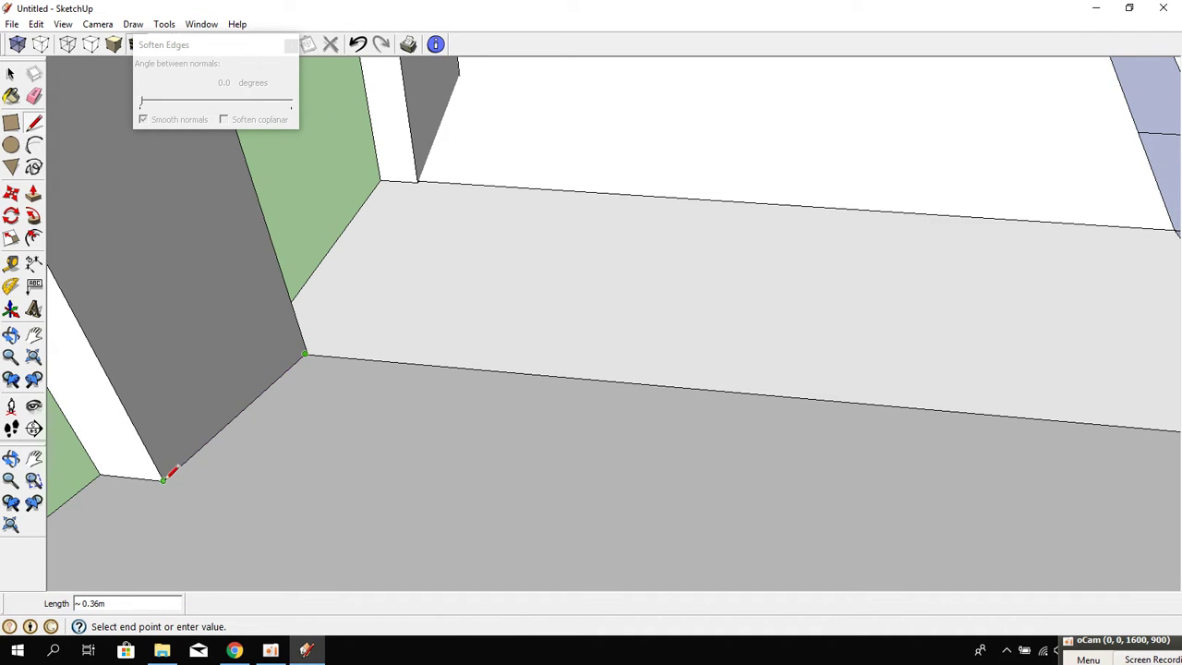
mouse_move(168, 473)
middle_down()
mouse_move(443, 425)
mouse_move(504, 264)
mouse_move(40, 120)
middle_up()
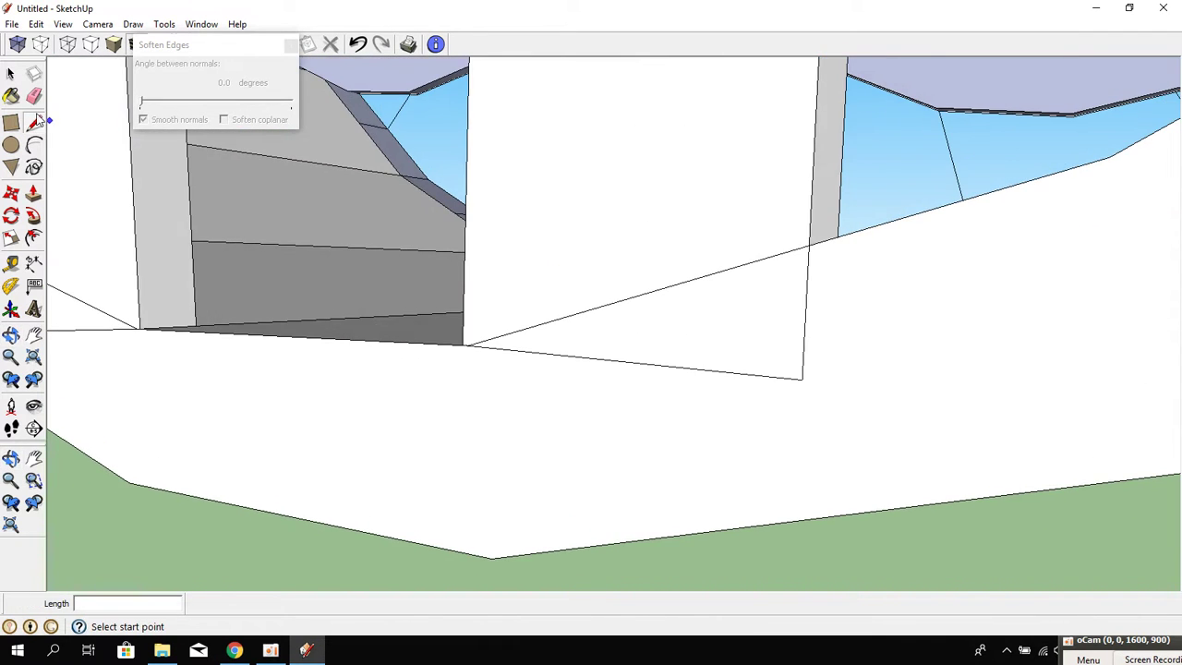
click(33, 97)
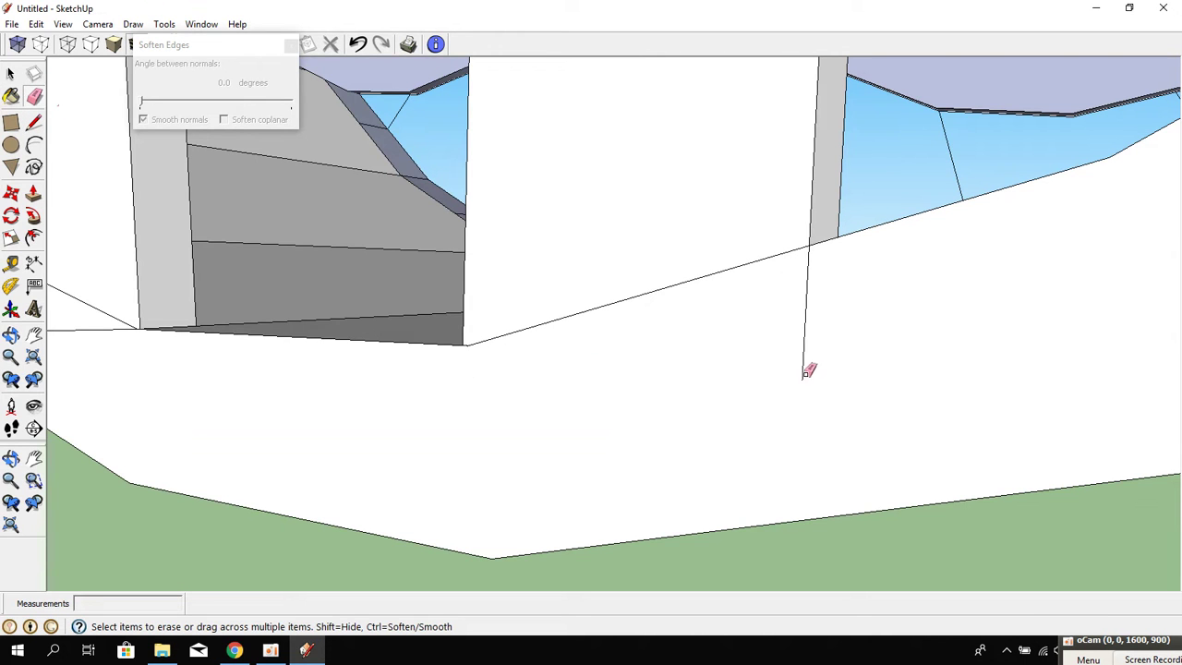
mouse_move(774, 357)
middle_down()
mouse_move(748, 409)
mouse_move(415, 525)
mouse_move(597, 409)
mouse_move(661, 585)
mouse_move(385, 409)
mouse_move(778, 510)
middle_up()
scroll(384, 412, up, 2)
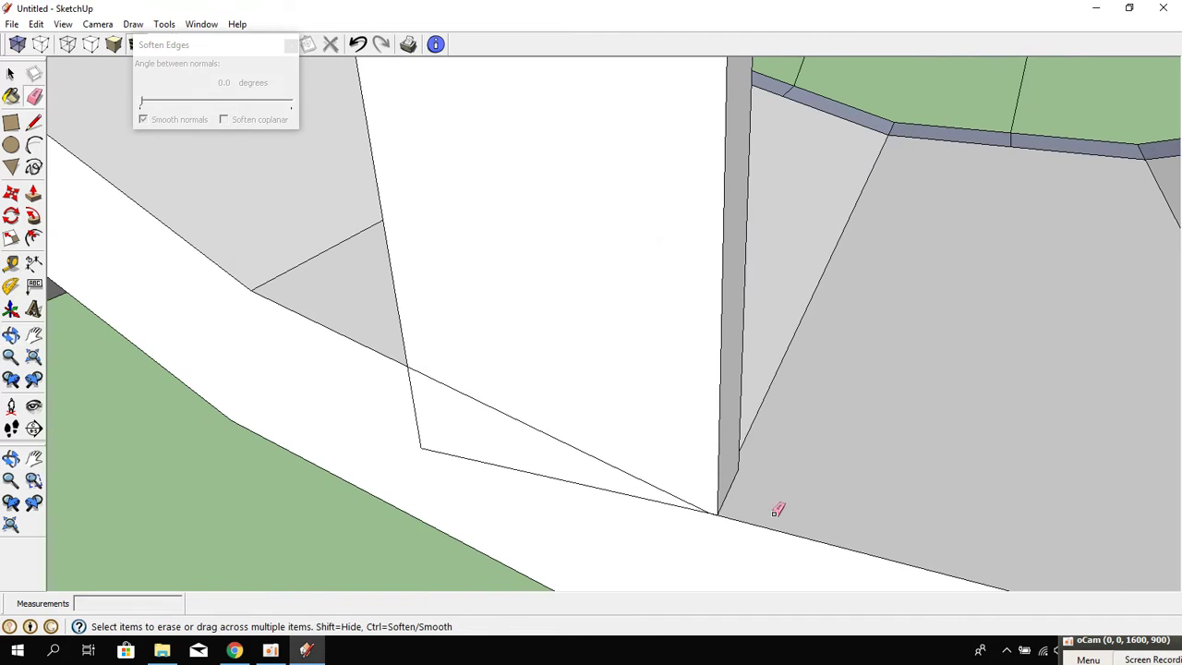
click(33, 121)
middle_drag(277, 277, 808, 439)
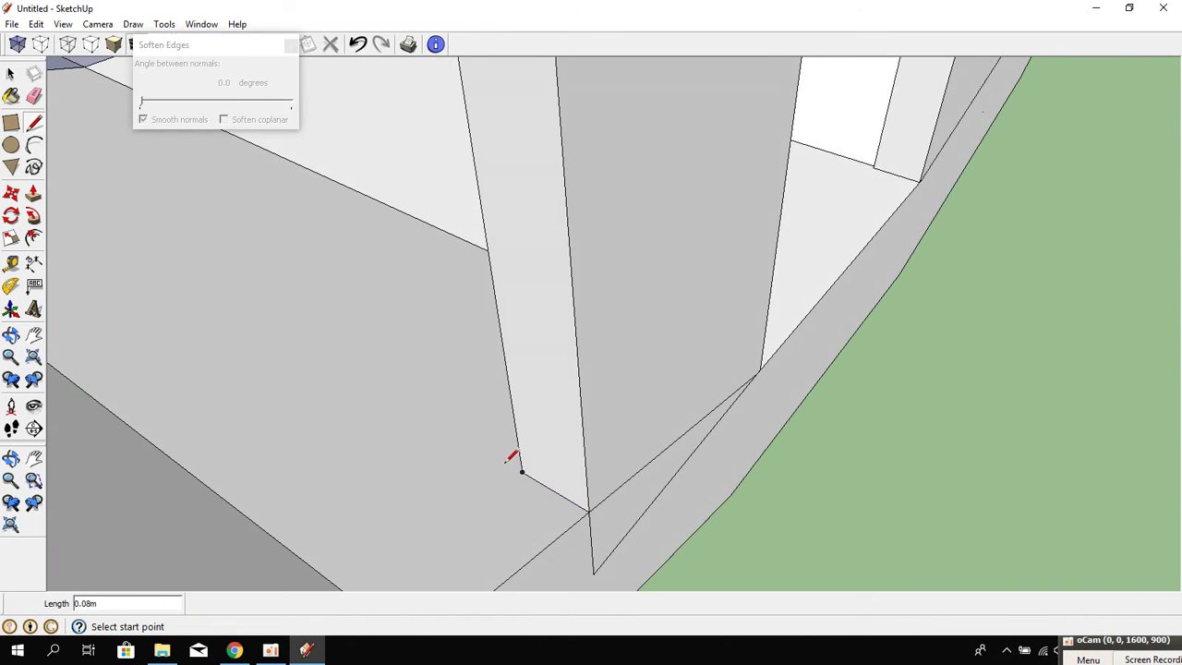
mouse_move(506, 462)
middle_down()
mouse_move(755, 521)
mouse_move(851, 376)
middle_up()
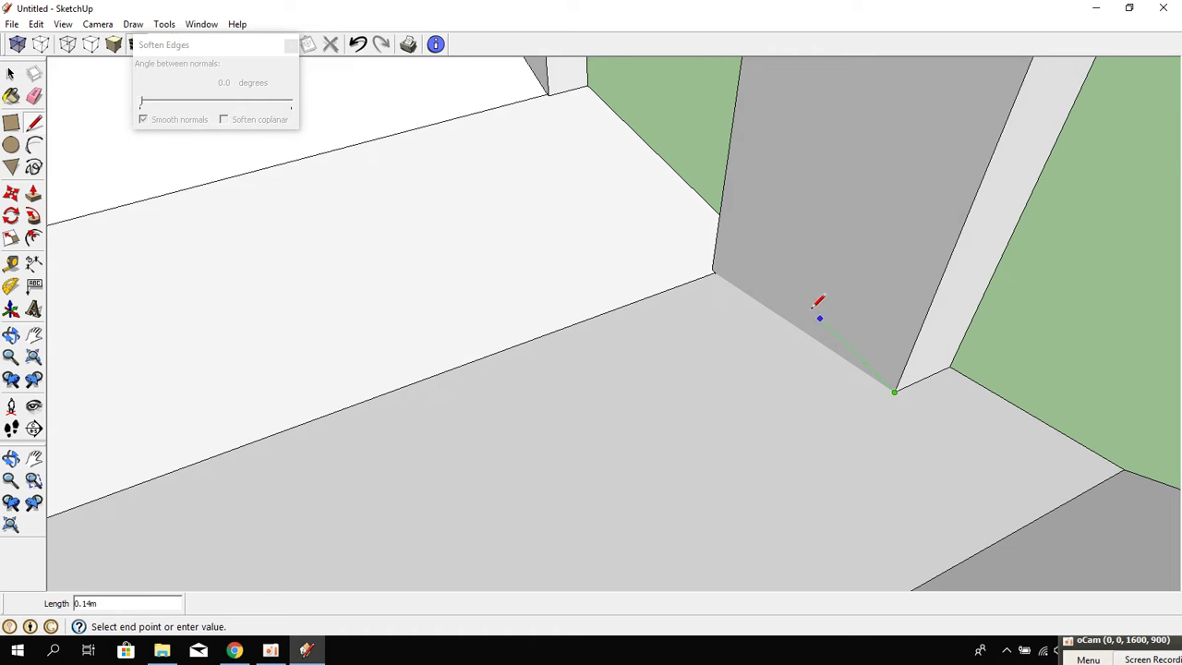
mouse_move(721, 270)
middle_down()
mouse_move(678, 431)
mouse_move(306, 320)
middle_up()
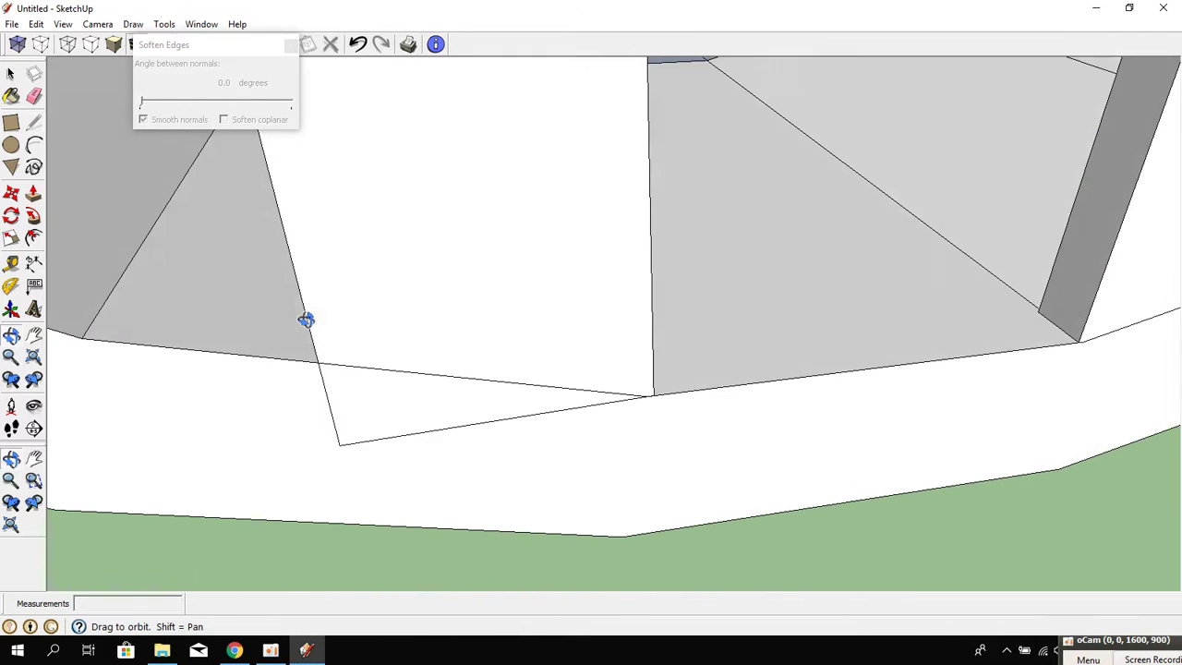
Erase the stray overlapping strut edges at the spoke-rim corners.
click(36, 102)
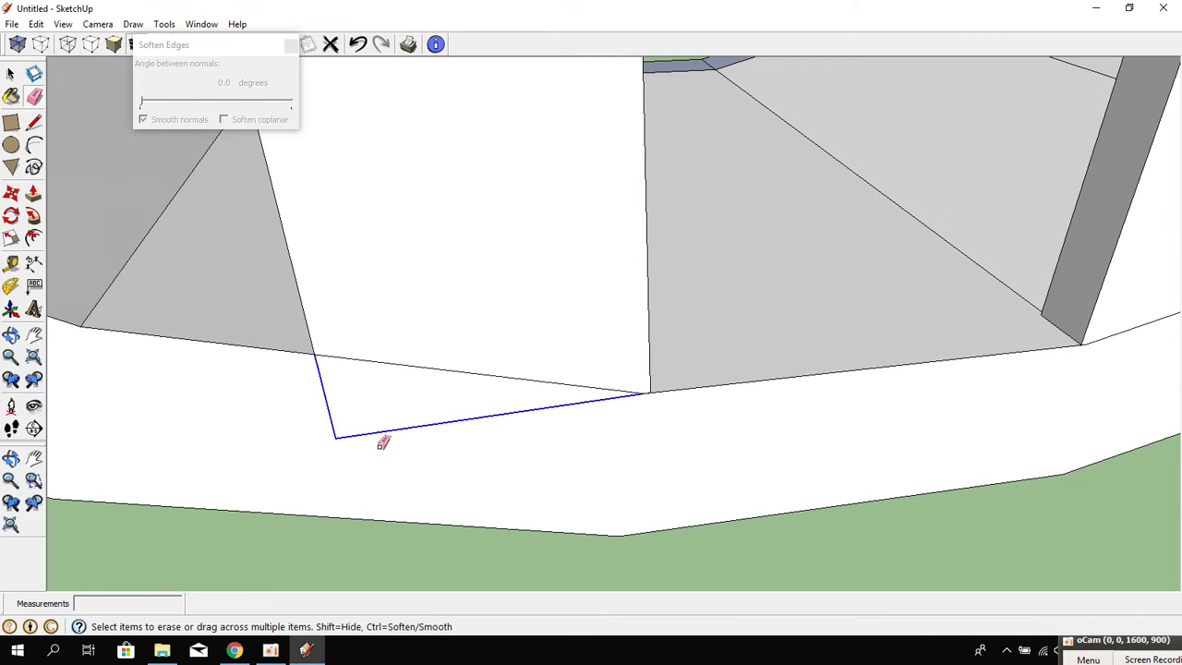
scroll(415, 438, down, 3)
scroll(416, 437, down, 3)
scroll(416, 437, down, 3)
scroll(538, 412, down, 3)
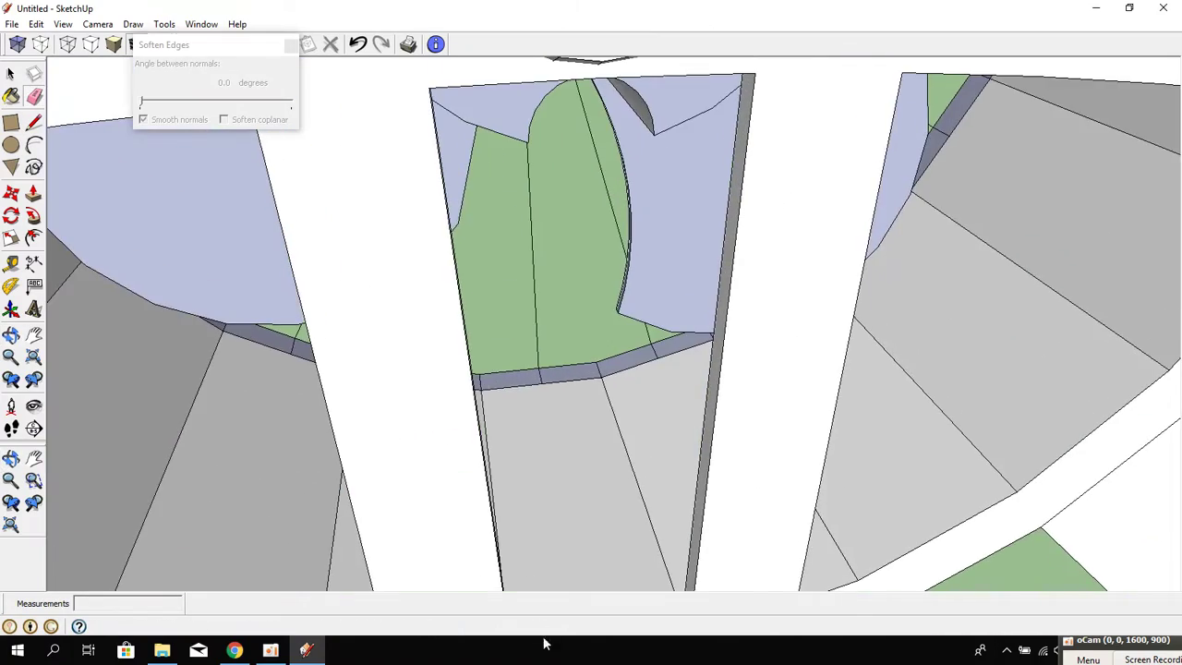
scroll(457, 559, down, 2)
scroll(435, 554, down, 2)
scroll(484, 546, down, 1)
mouse_move(483, 546)
middle_down()
mouse_move(654, 426)
mouse_move(622, 84)
mouse_move(647, 408)
middle_up()
Draw edges closing the first strut-to-rim corner, from the spoke's top corner down to the rim.
scroll(388, 330, up, 2)
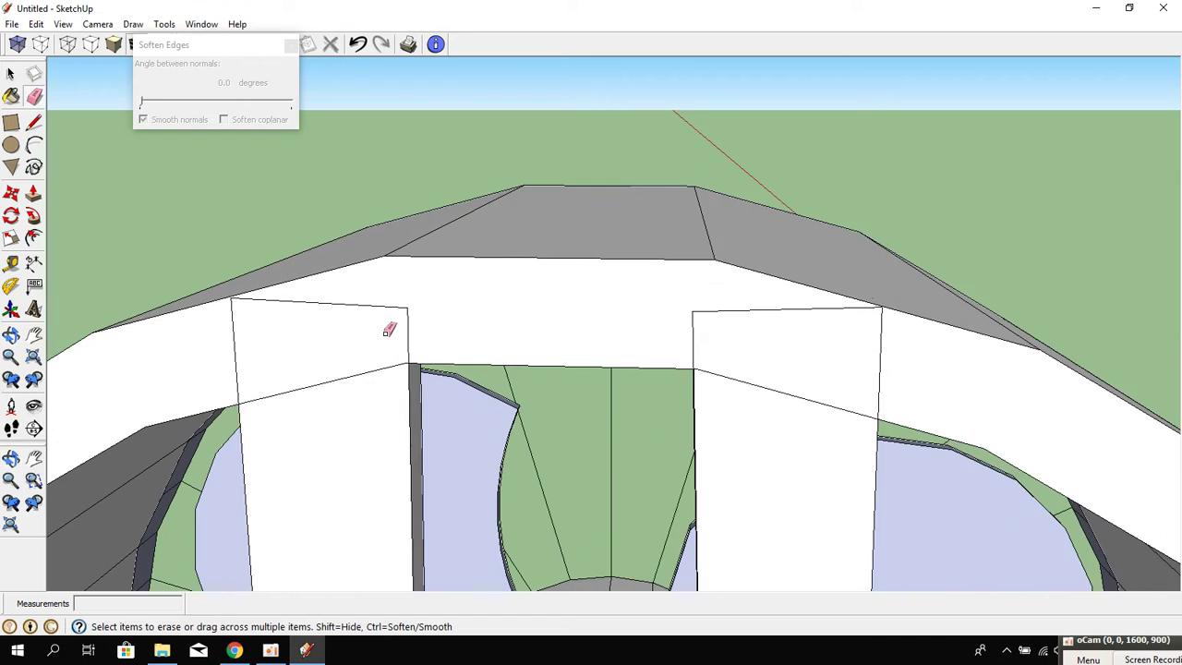
scroll(388, 330, up, 2)
mouse_move(388, 330)
middle_down()
mouse_move(721, 359)
mouse_move(446, 156)
mouse_move(406, 185)
middle_up()
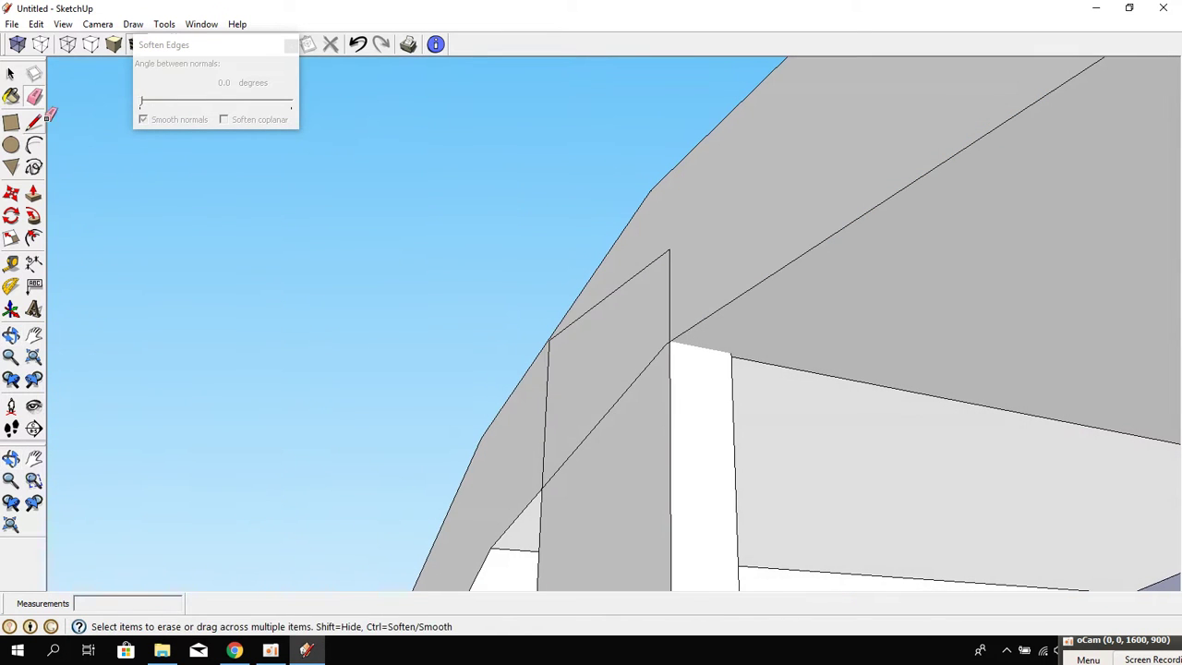
click(34, 121)
click(670, 342)
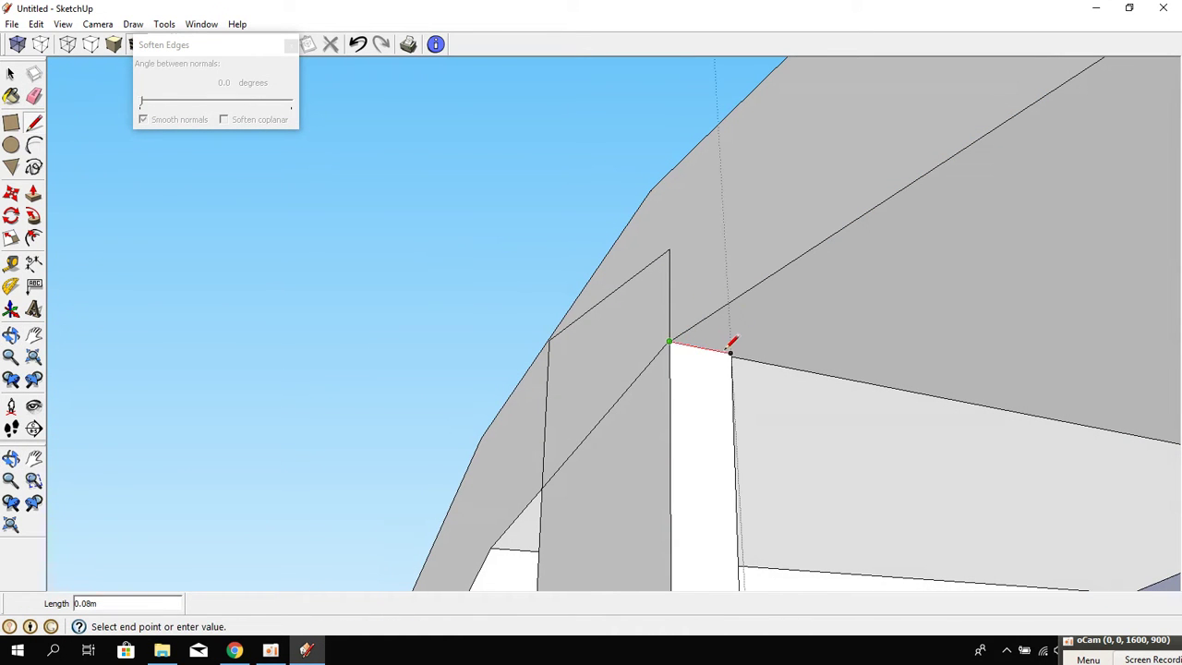
click(731, 352)
mouse_move(983, 413)
middle_down()
mouse_move(821, 443)
mouse_move(568, 392)
middle_up()
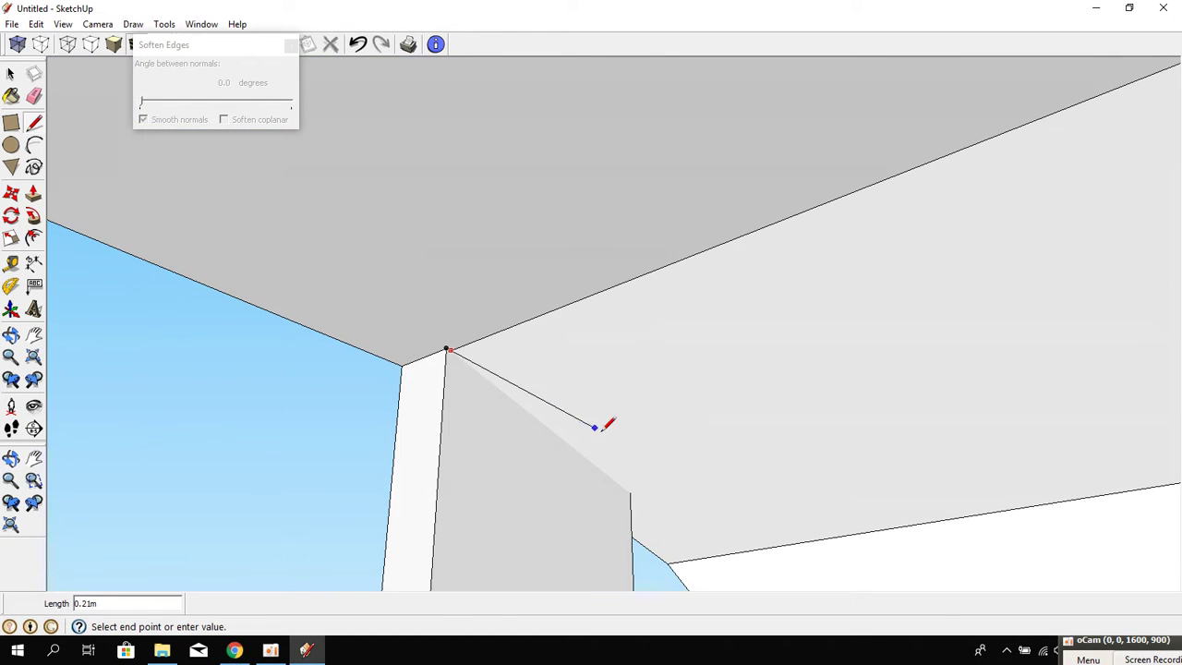
click(631, 494)
middle_drag(652, 499, 596, 510)
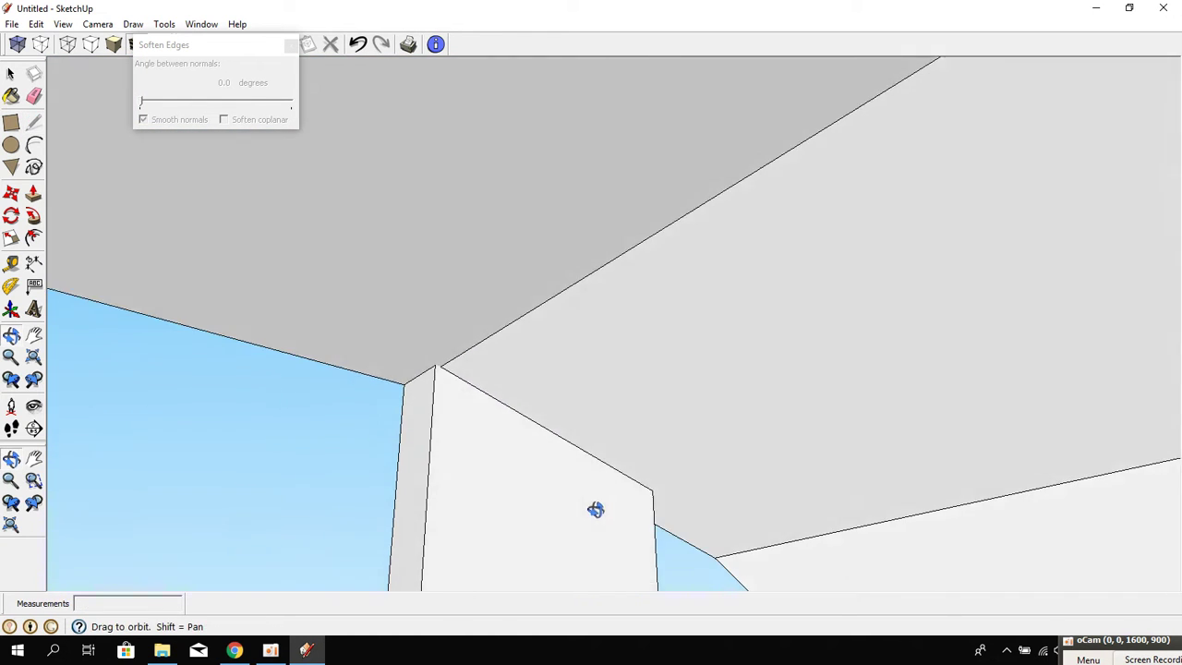
click(10, 73)
scroll(470, 430, up, 3)
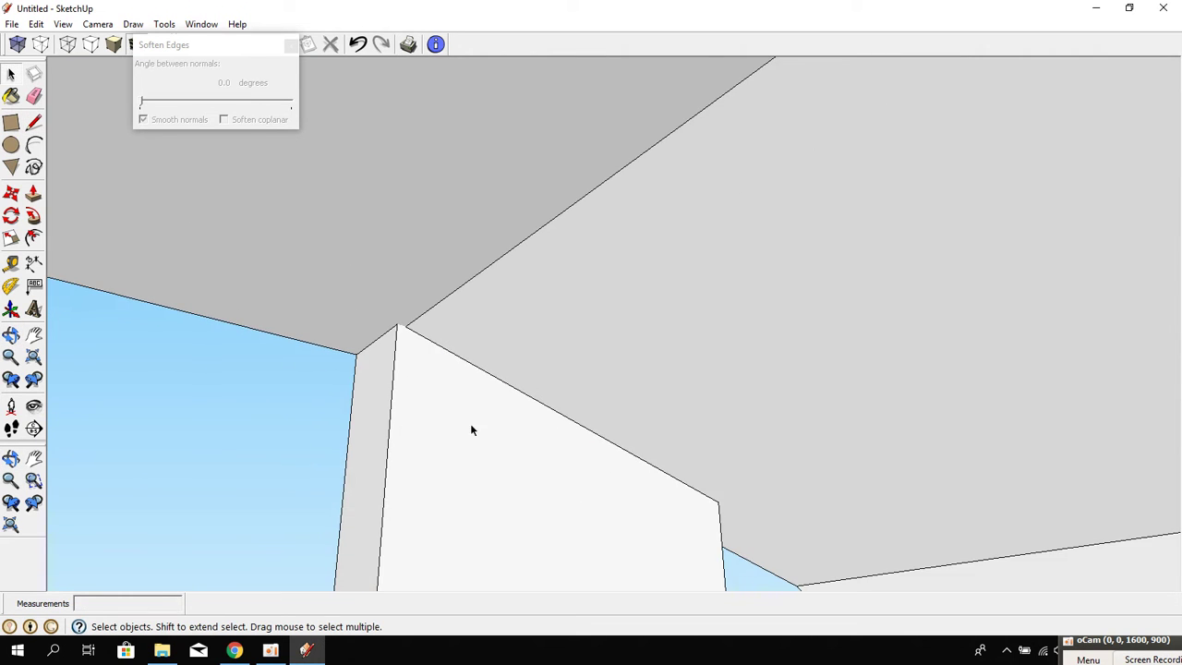
scroll(448, 420, up, 3)
Draw more edges closing the remaining gaps at the strut joint and along the wall's top.
click(33, 122)
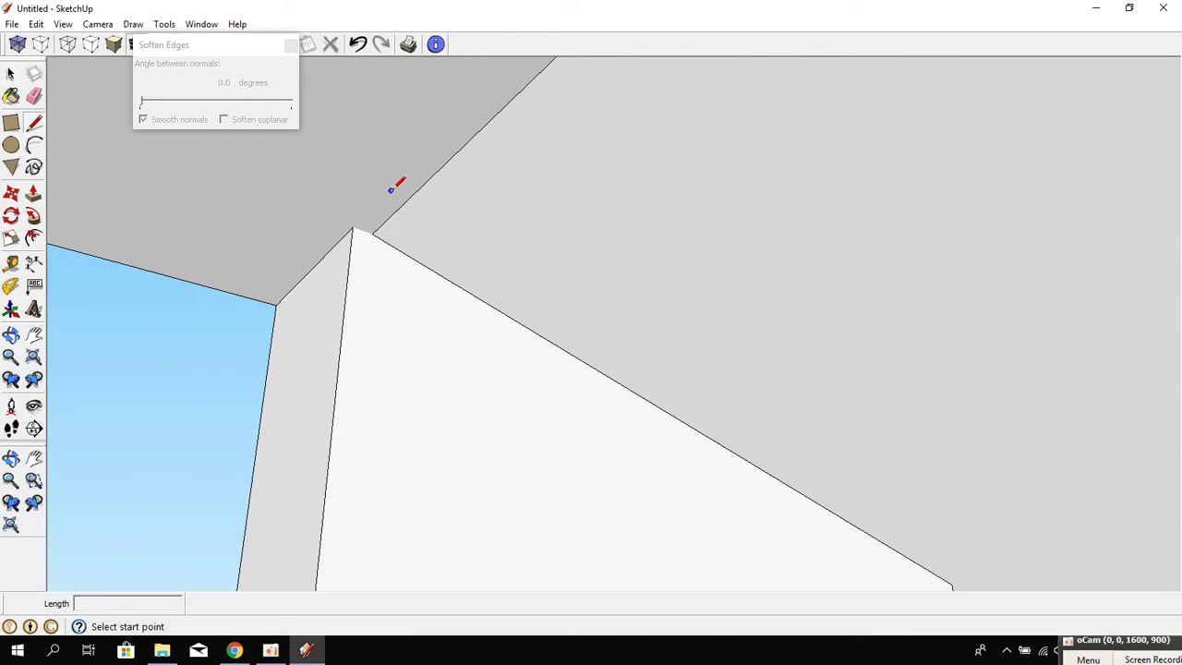
click(353, 227)
key(Escape)
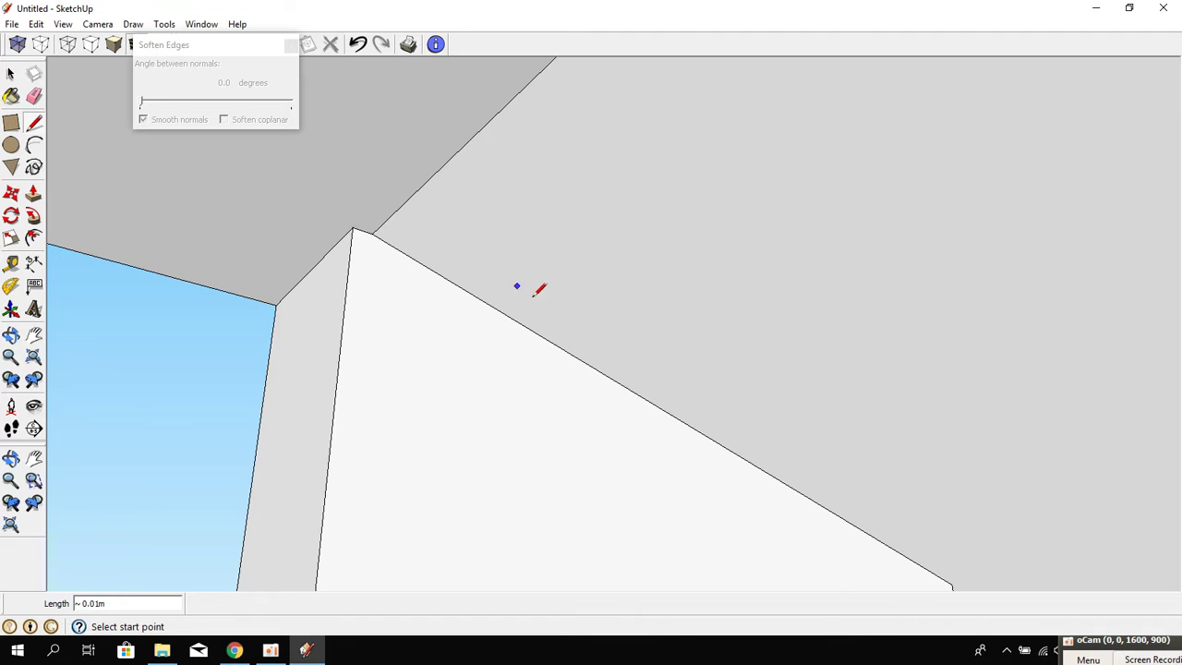
mouse_move(758, 448)
middle_down()
mouse_move(439, 238)
mouse_move(220, 209)
middle_up()
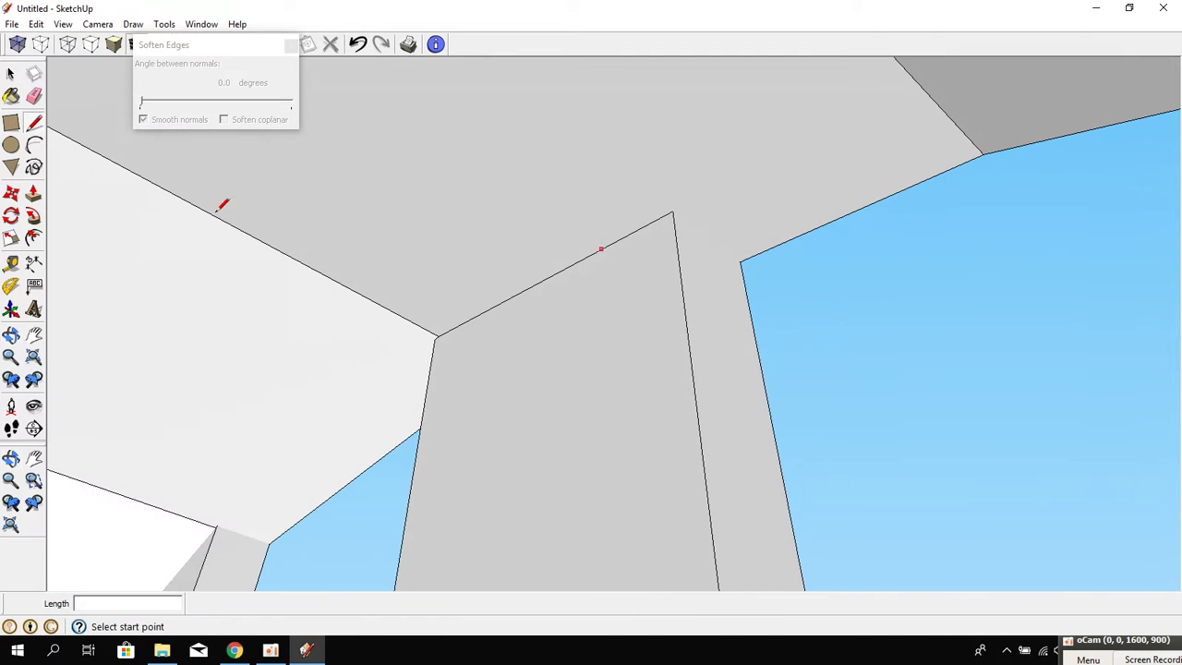
click(740, 261)
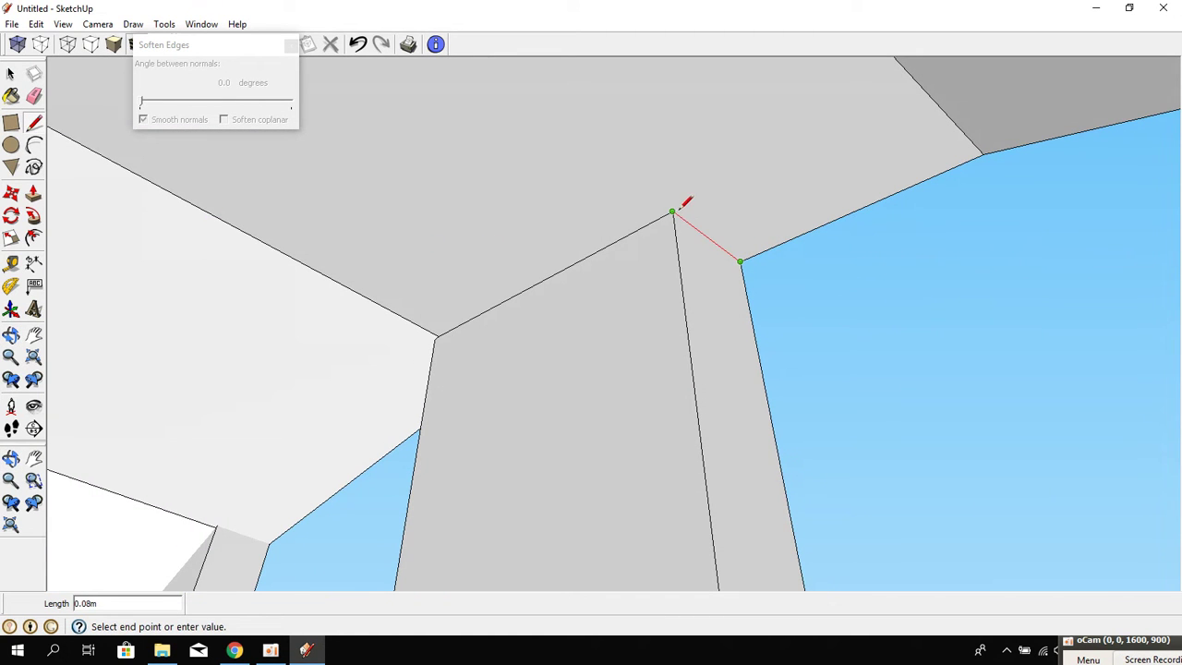
mouse_move(673, 210)
middle_down()
mouse_move(533, 323)
mouse_move(985, 383)
mouse_move(670, 549)
mouse_move(922, 328)
middle_up()
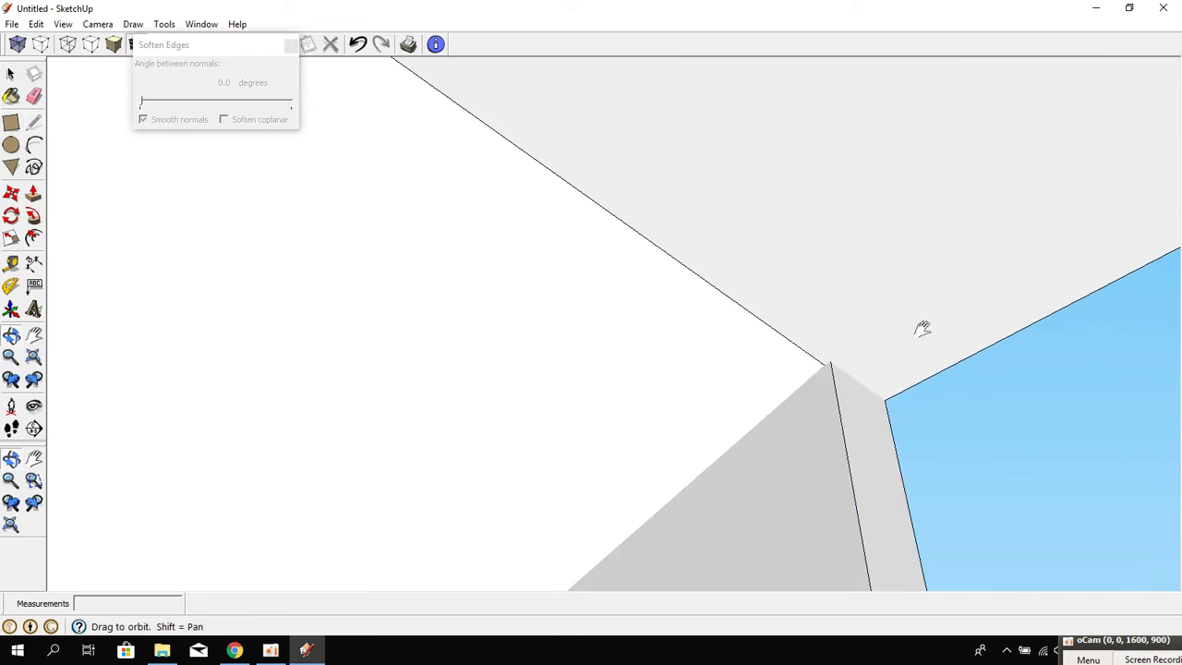
click(892, 342)
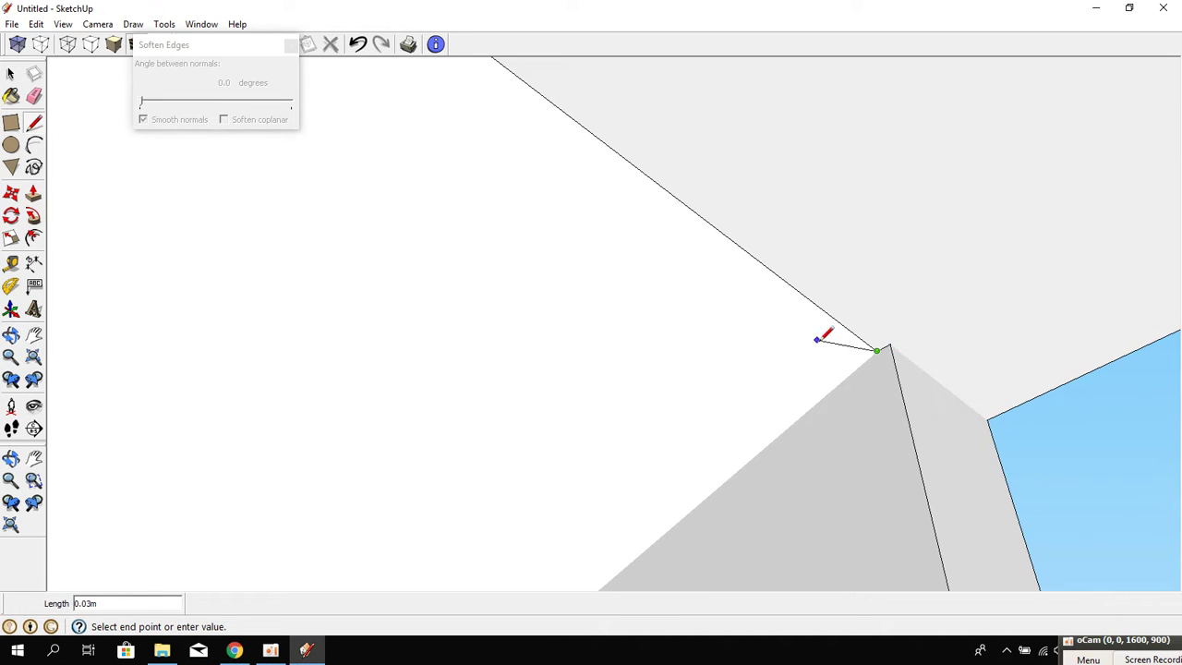
mouse_move(767, 396)
middle_down()
mouse_move(774, 435)
mouse_move(934, 221)
mouse_move(819, 341)
middle_up()
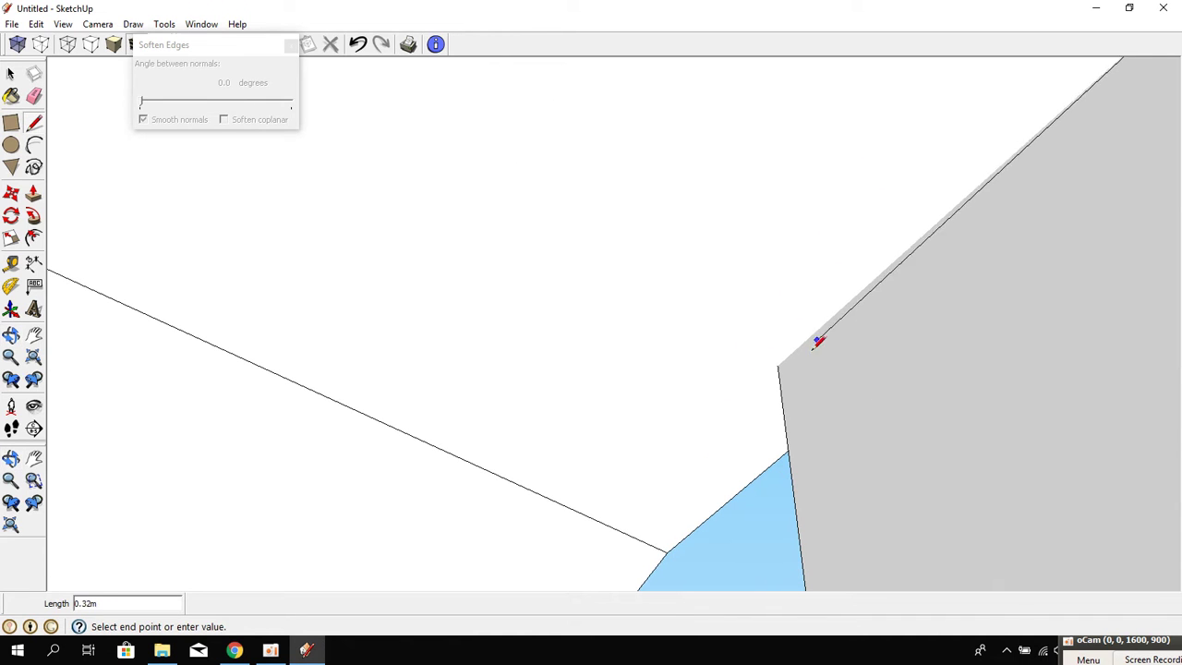
click(782, 361)
mouse_move(945, 309)
middle_down()
mouse_move(447, 444)
mouse_move(561, 331)
mouse_move(469, 223)
middle_up()
key(ctrl+z)
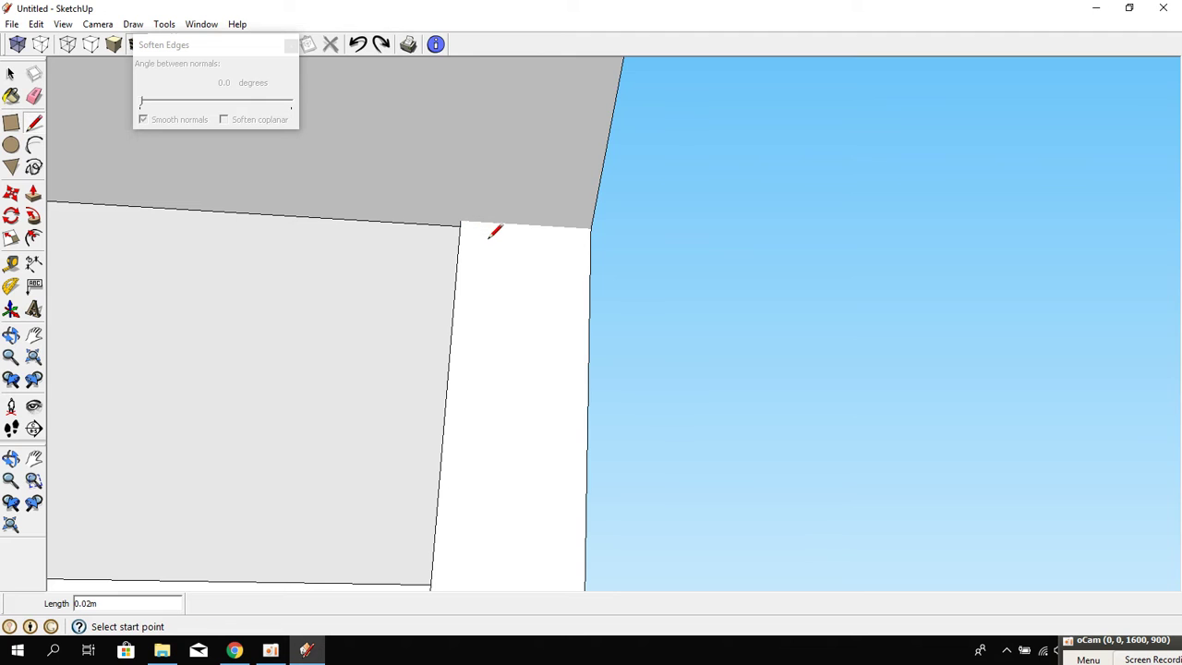
click(460, 222)
click(591, 227)
mouse_move(422, 316)
middle_down()
mouse_move(770, 314)
mouse_move(454, 380)
mouse_move(462, 413)
mouse_move(604, 383)
mouse_move(403, 379)
mouse_move(913, 250)
mouse_move(607, 428)
middle_up()
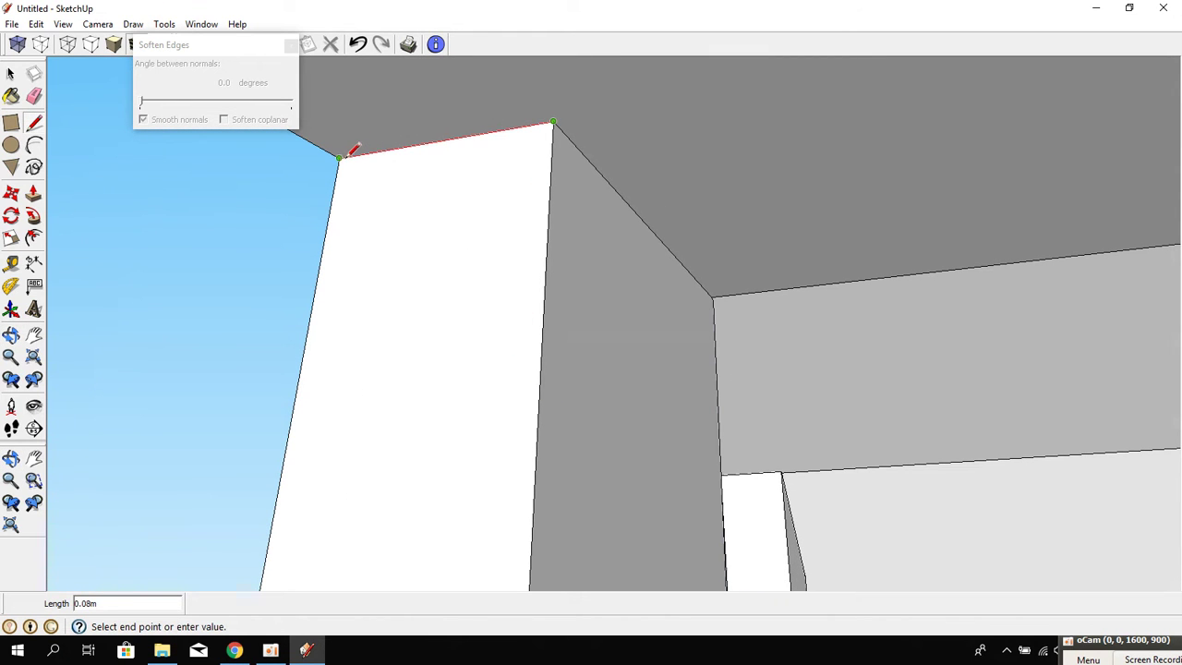
click(343, 156)
mouse_move(330, 172)
middle_down()
mouse_move(728, 327)
mouse_move(707, 314)
middle_up()
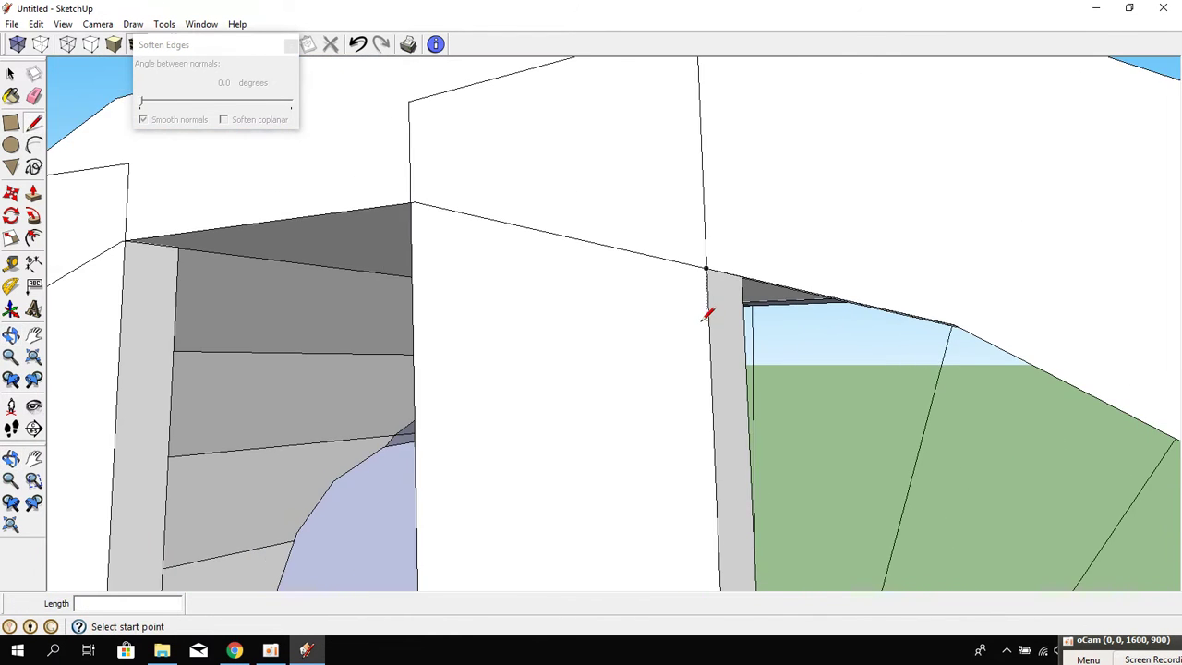
scroll(708, 314, down, 2)
Erase the three stray vertical edges and the leftover slanted top edge at the joint.
click(33, 95)
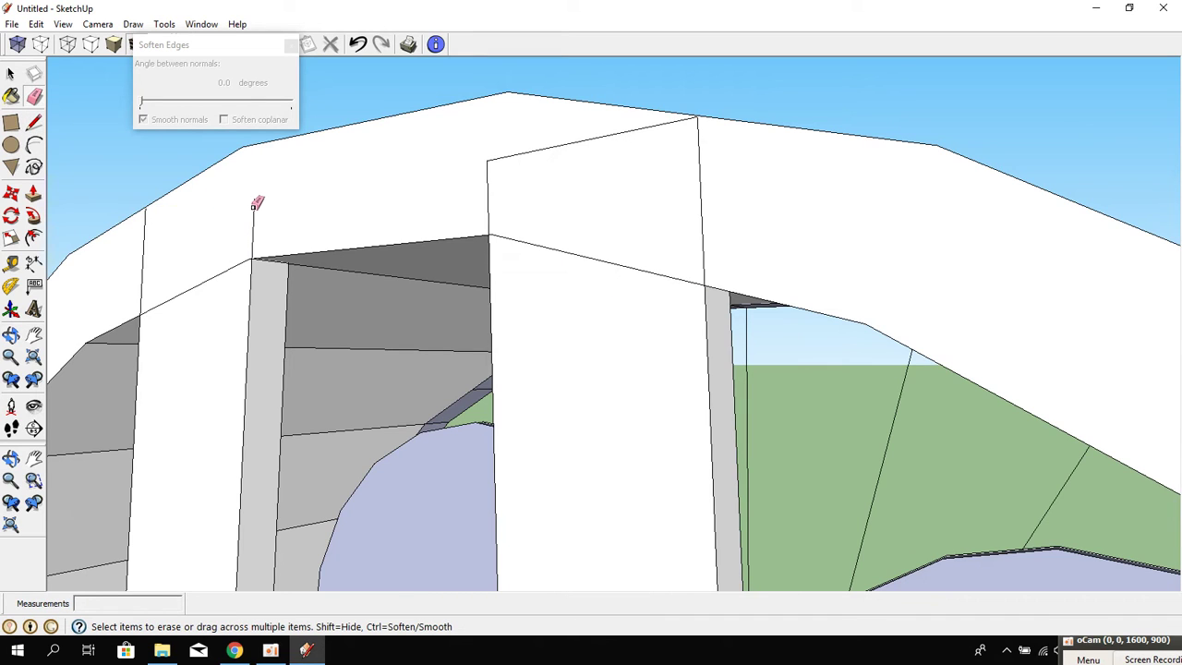
click(254, 207)
click(144, 258)
click(702, 194)
drag(554, 139, 488, 181)
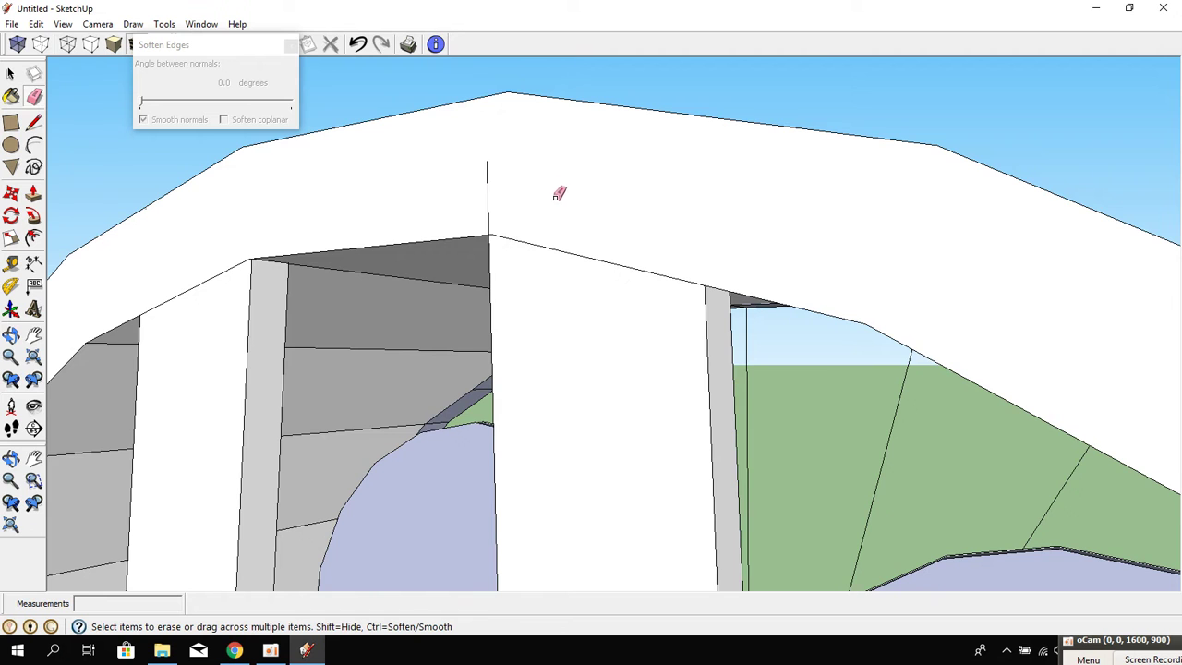
scroll(558, 194, down, 3)
scroll(477, 232, down, 3)
middle_drag(557, 264, 827, 261)
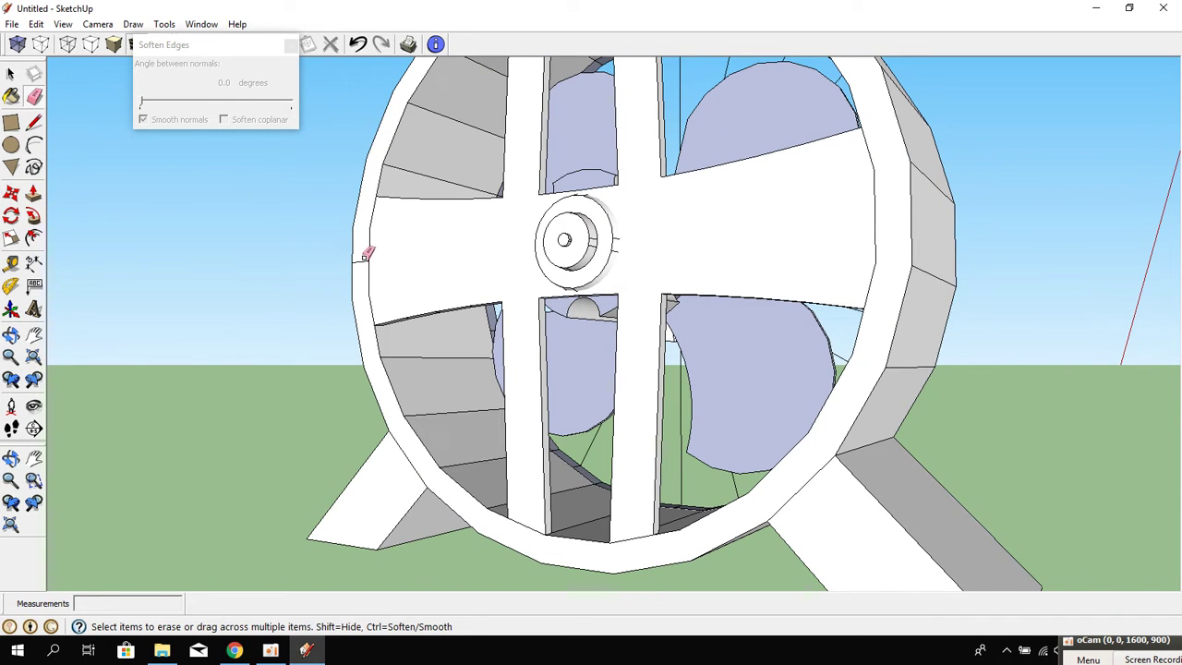
Push/Pull the wheel's front rim face back to a depth of -0.12 m.
click(33, 219)
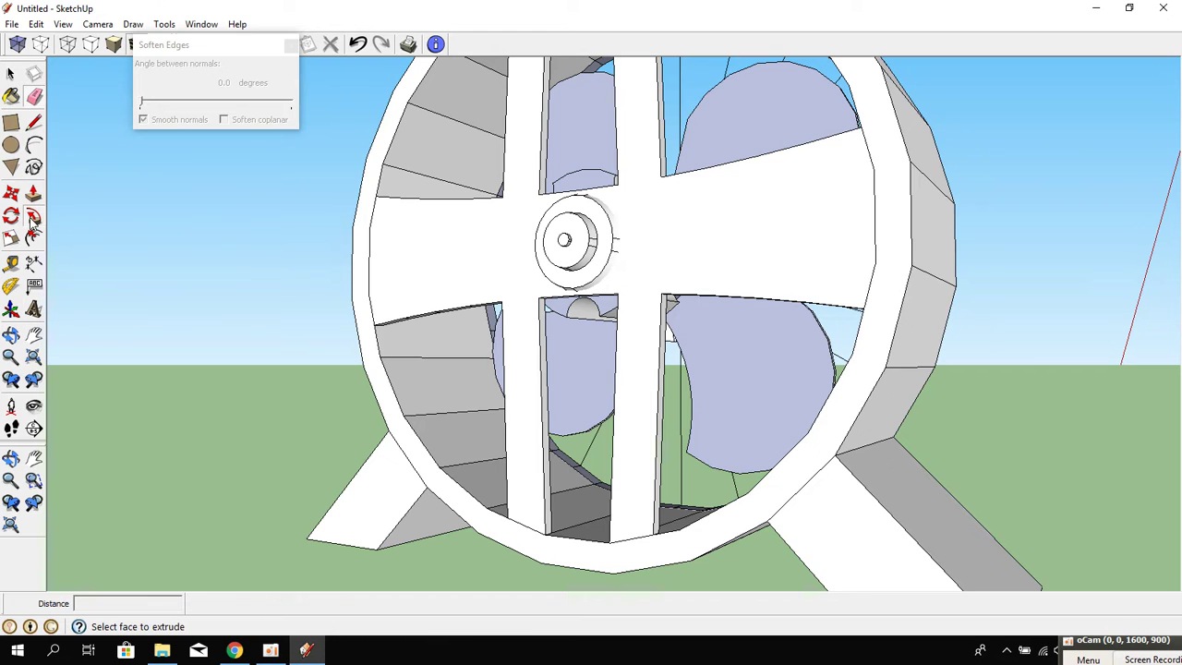
click(33, 194)
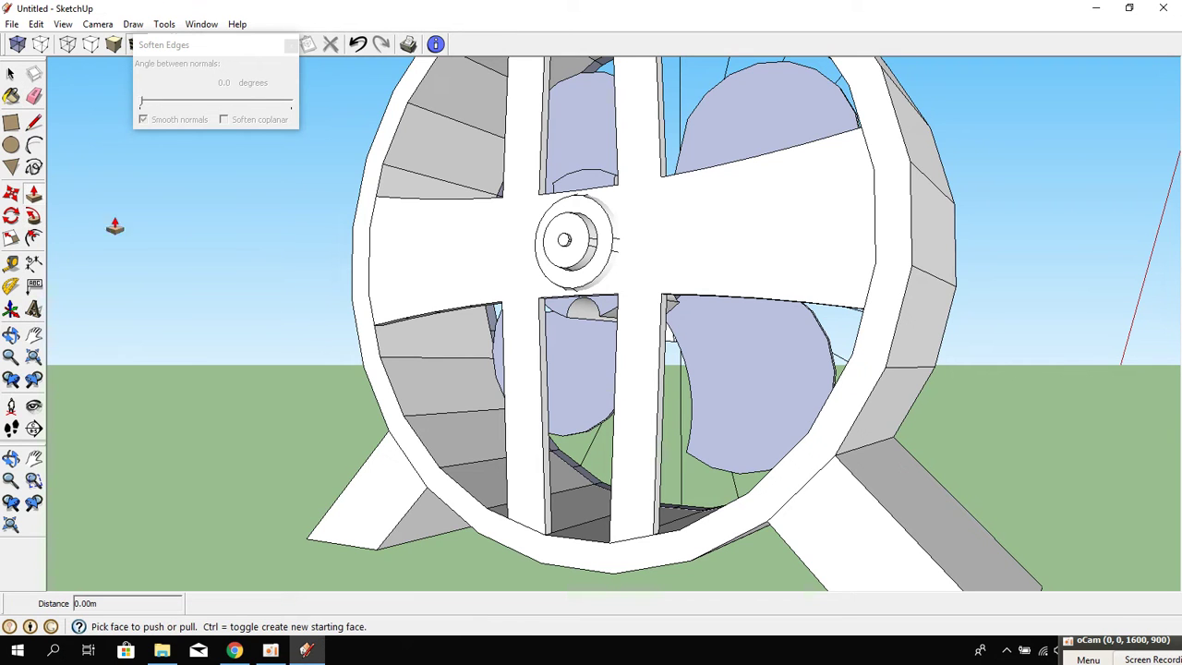
click(877, 309)
mouse_move(858, 325)
middle_down()
mouse_move(707, 385)
mouse_move(533, 399)
mouse_move(779, 378)
middle_up()
click(784, 313)
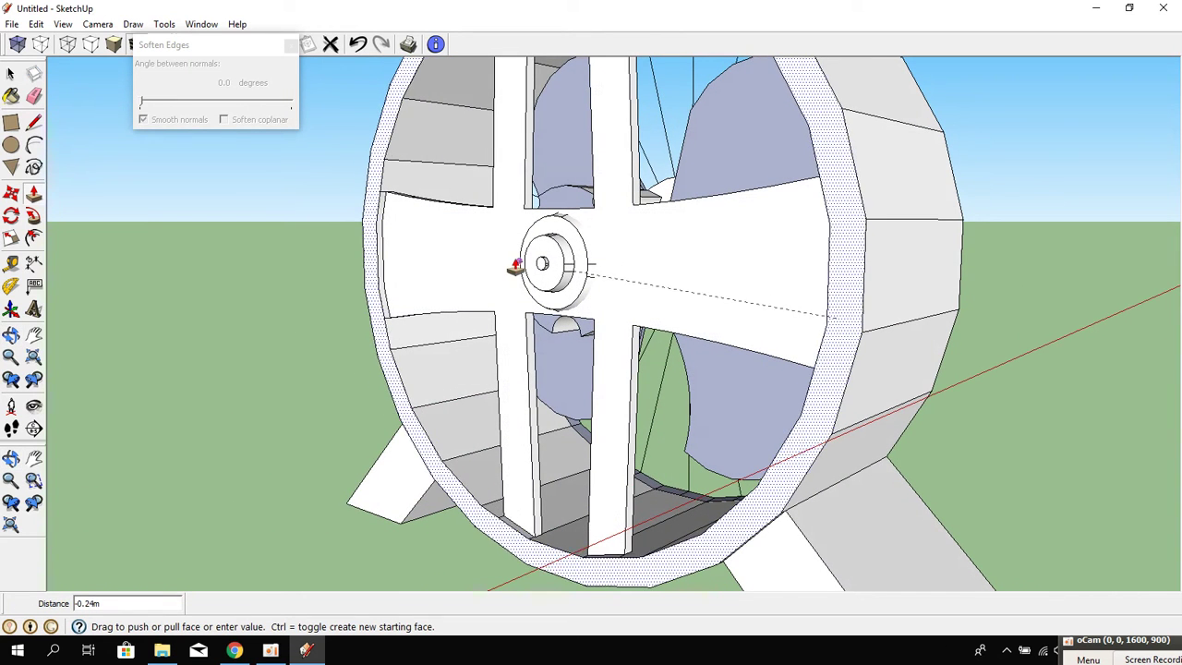
click(542, 268)
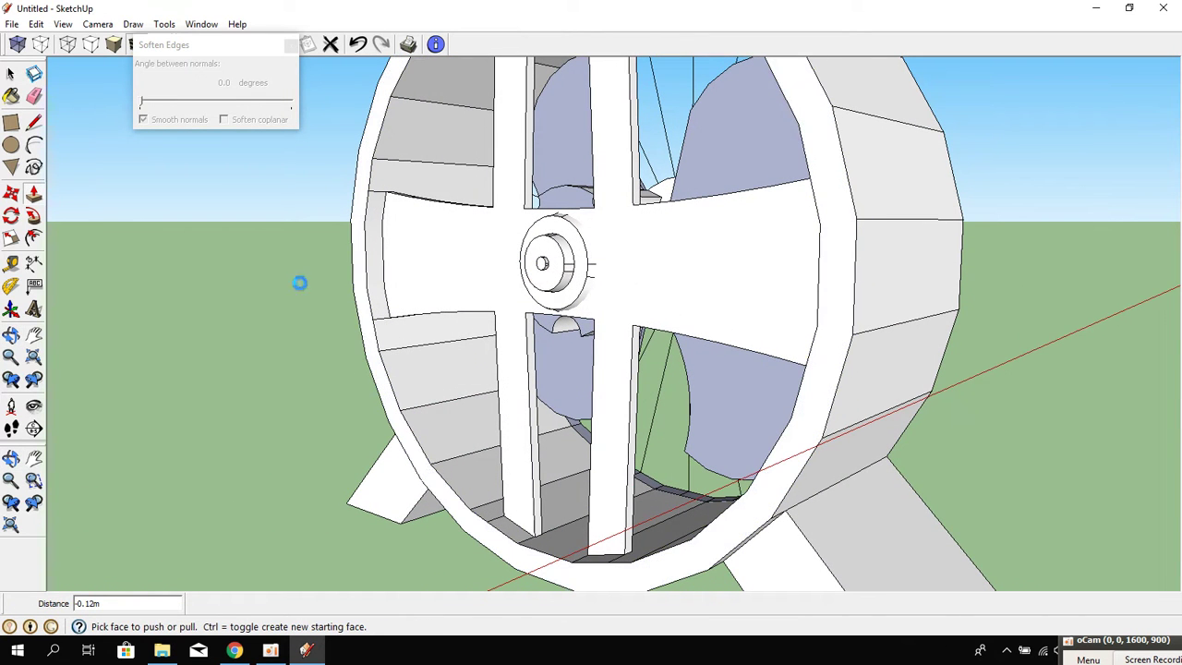
click(12, 236)
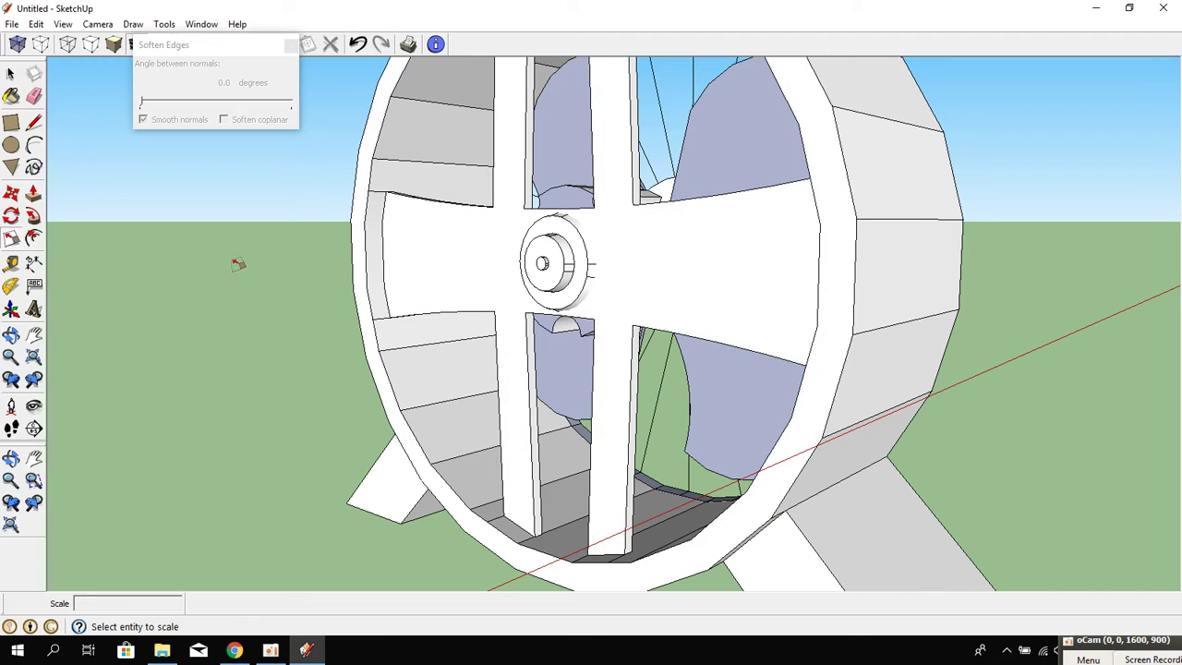
Select the rim, trial-shrink the wheel slightly with Scale, then undo to restore its size.
click(362, 273)
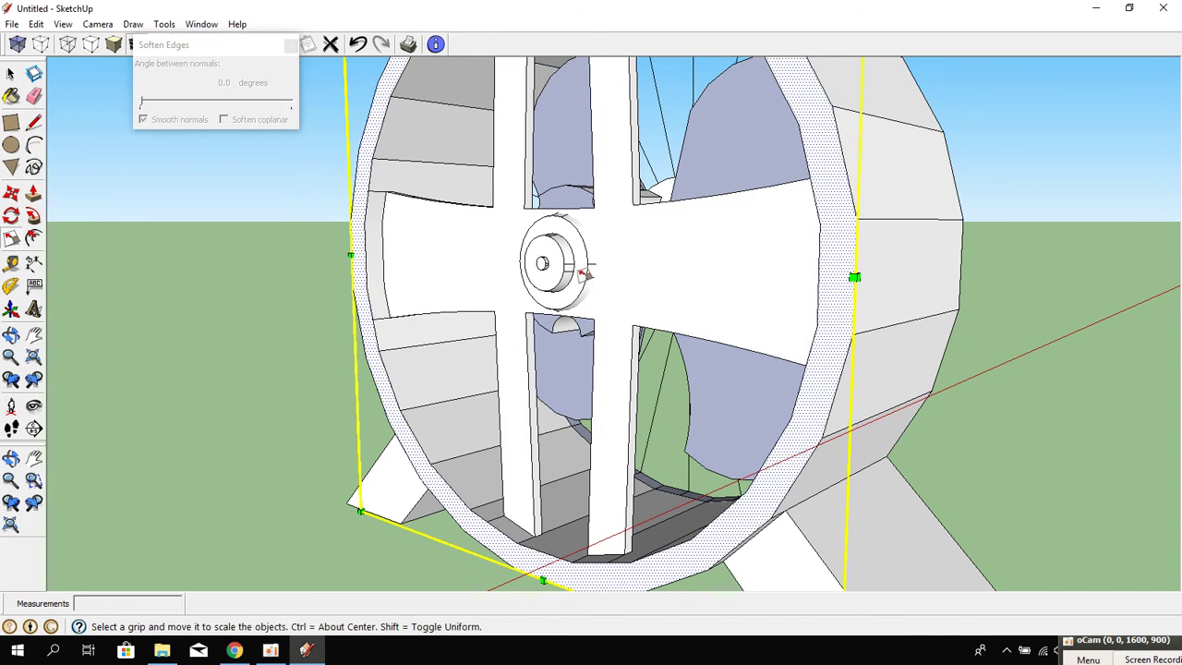
mouse_move(823, 230)
middle_down()
mouse_move(761, 335)
mouse_move(767, 351)
middle_up()
middle_drag(823, 188, 780, 203)
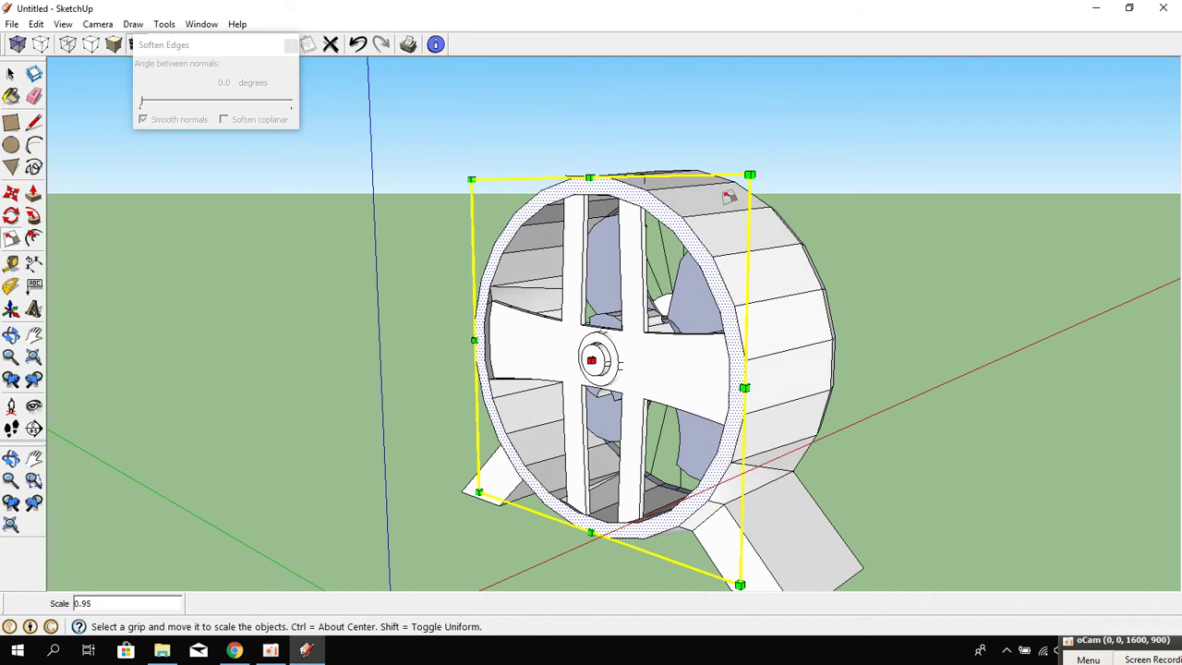
scroll(586, 291, up, 3)
scroll(596, 296, up, 2)
scroll(569, 292, up, 1)
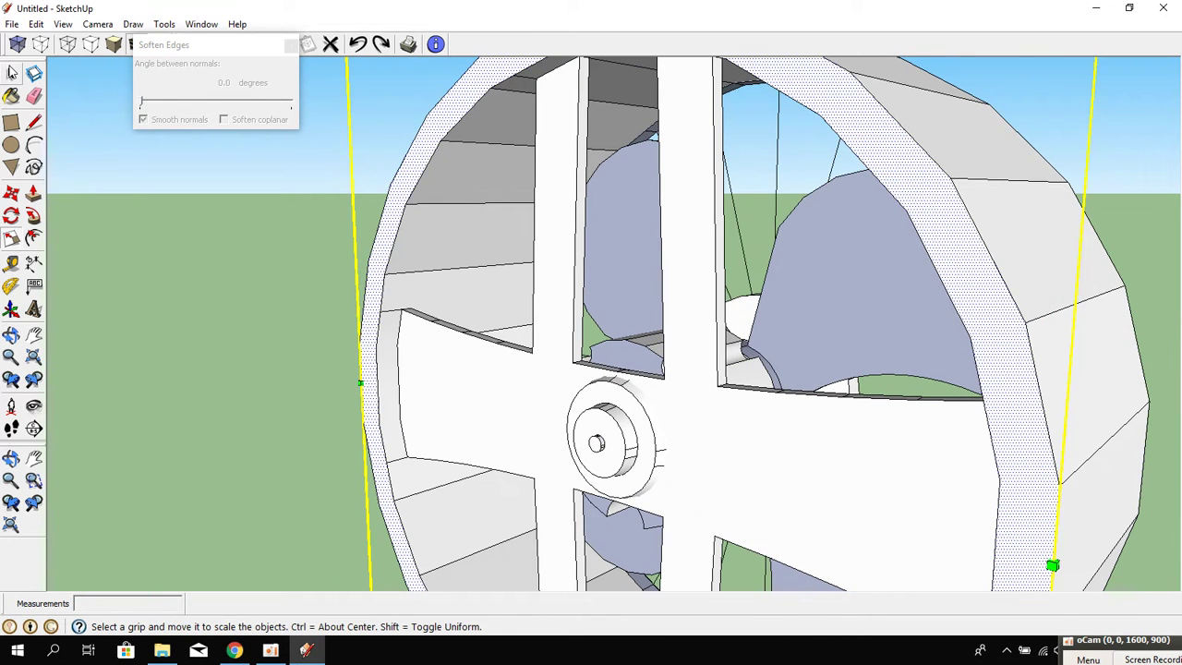
click(11, 72)
scroll(411, 146, down, 2)
scroll(414, 153, down, 1)
double_click(414, 155)
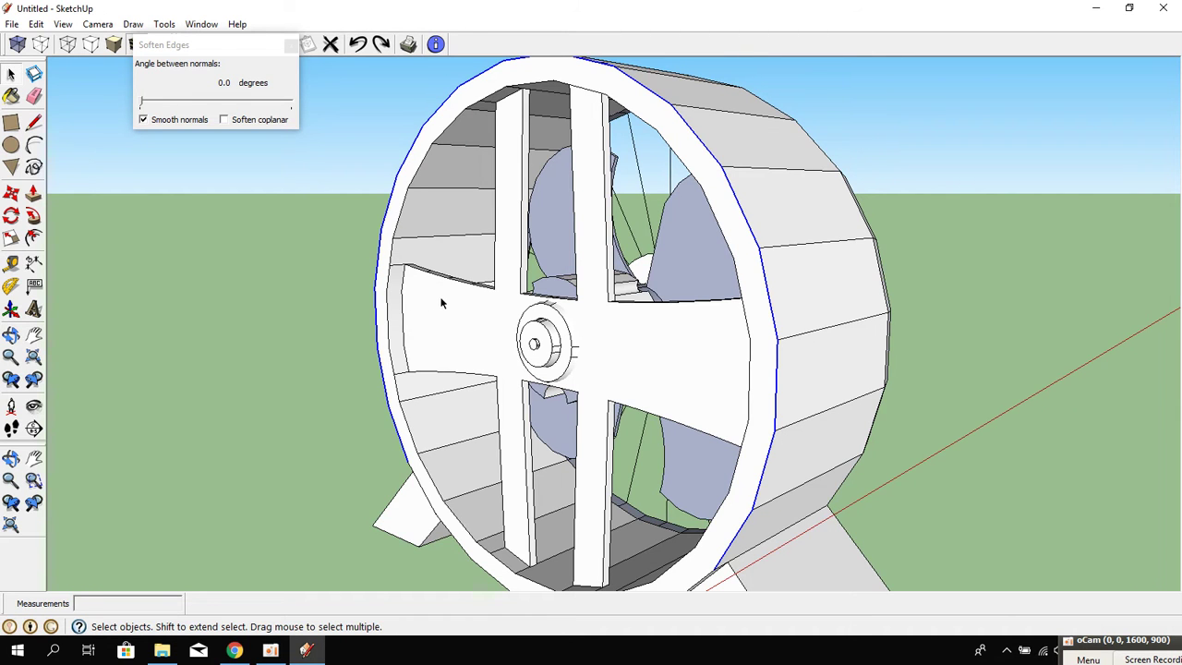
middle_drag(424, 400, 415, 280)
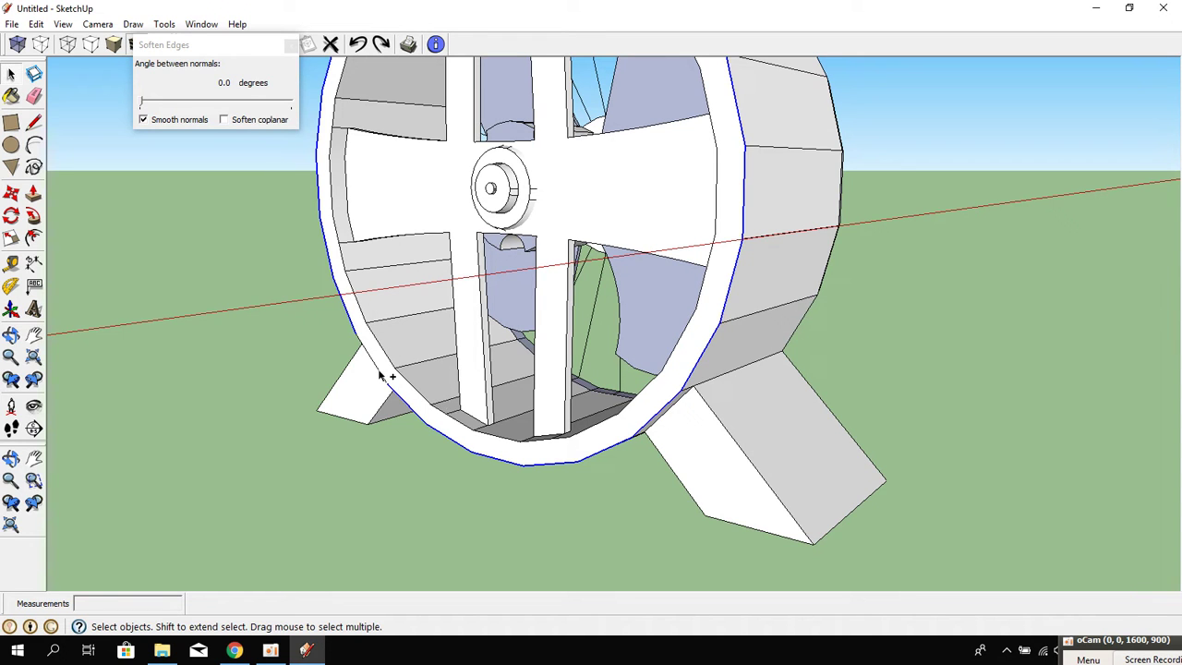
click(11, 238)
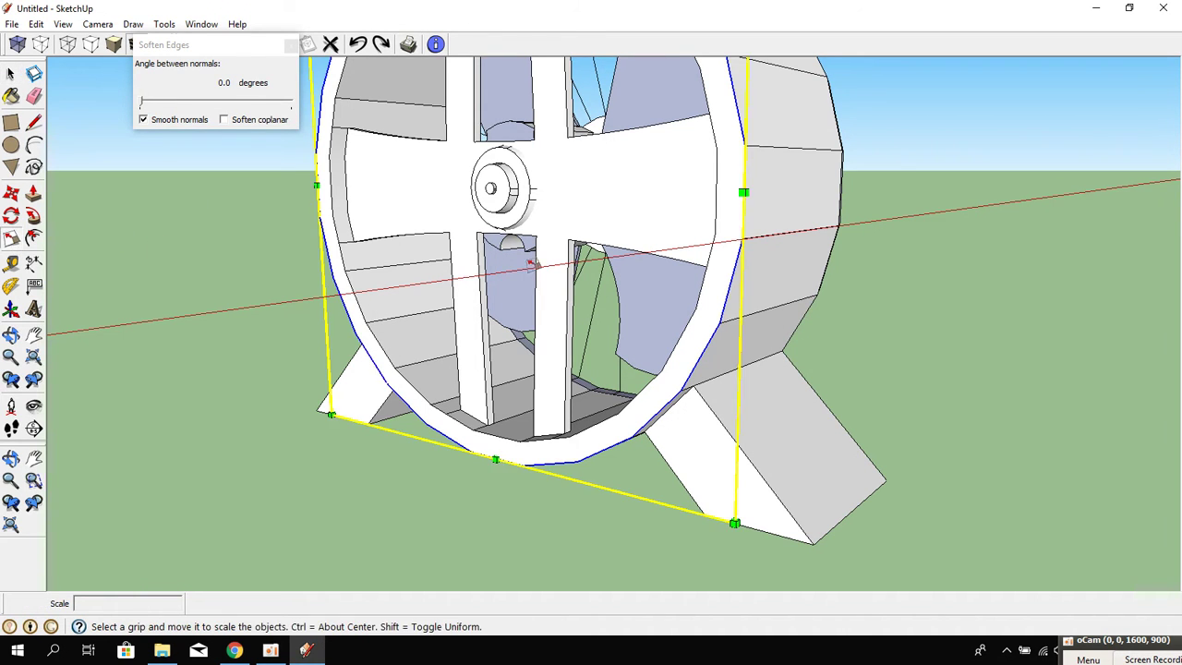
middle_drag(498, 304, 512, 428)
drag(695, 77, 688, 93)
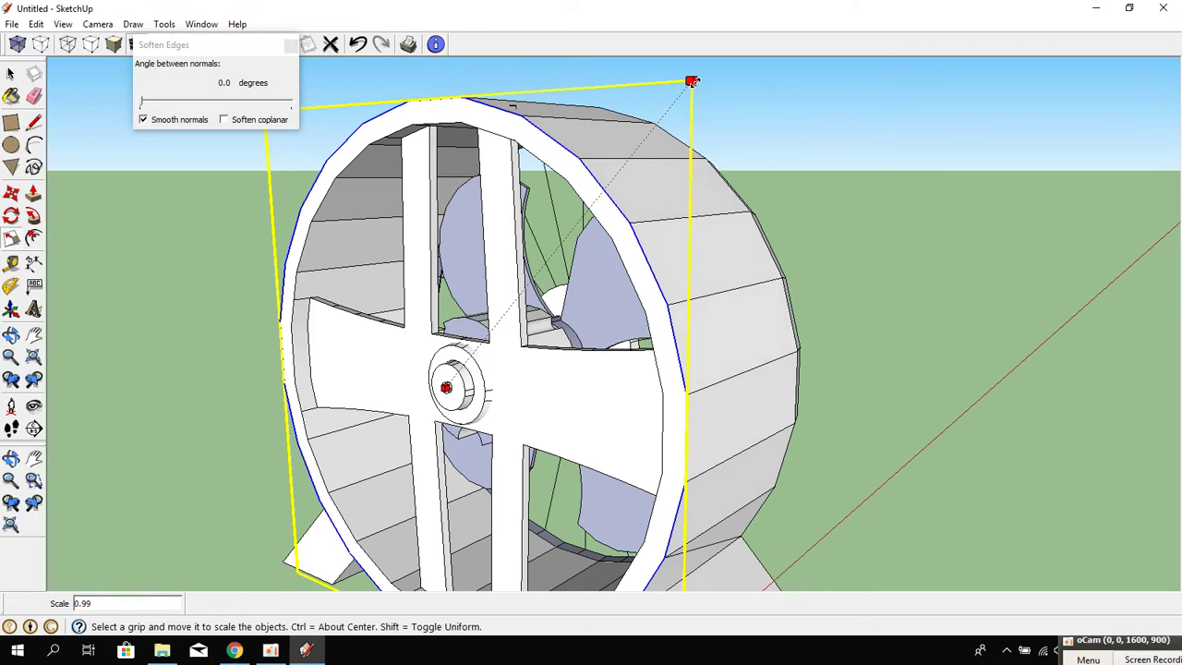
middle_drag(700, 323, 641, 211)
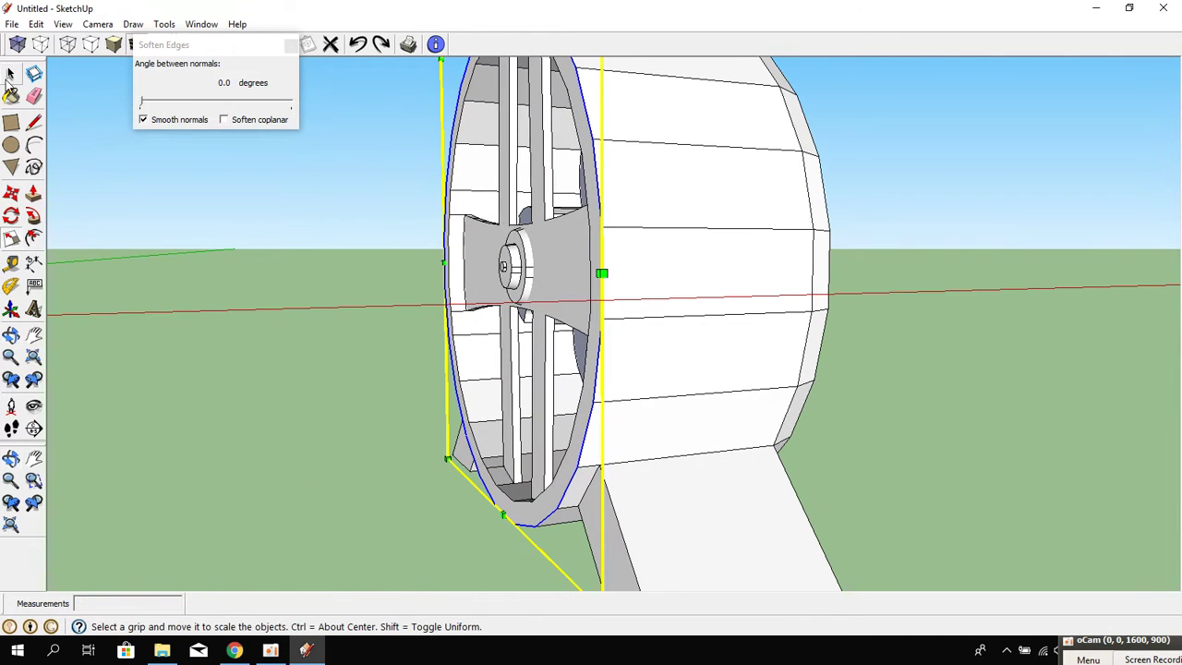
click(10, 74)
click(369, 305)
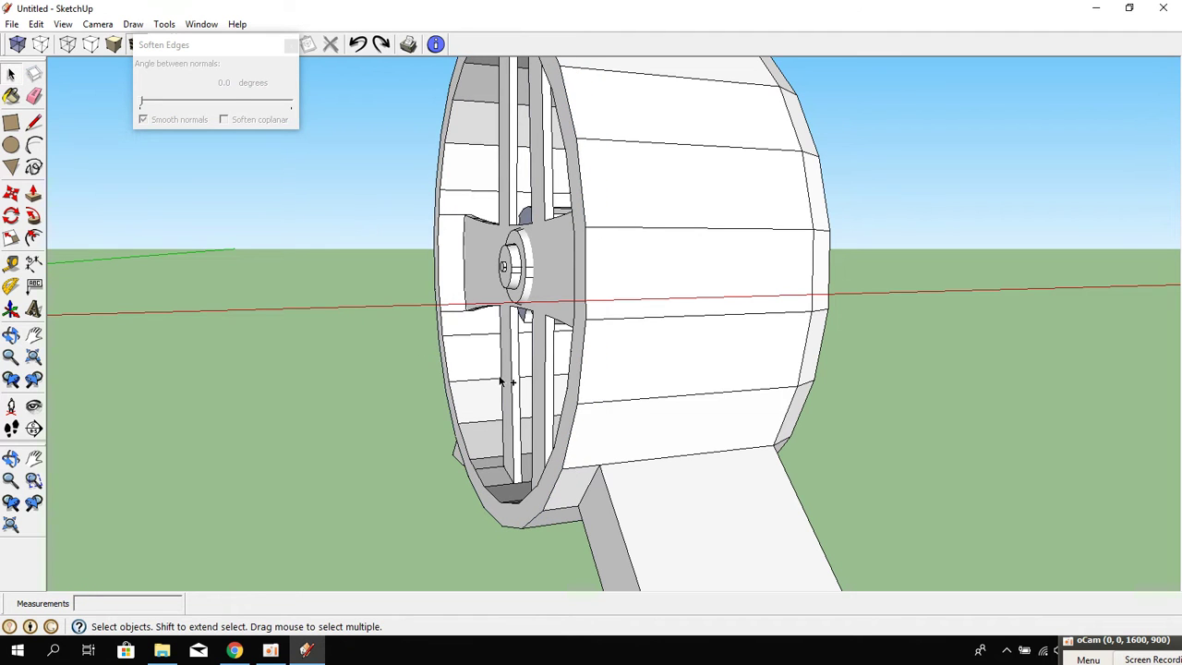
key(ctrl+z)
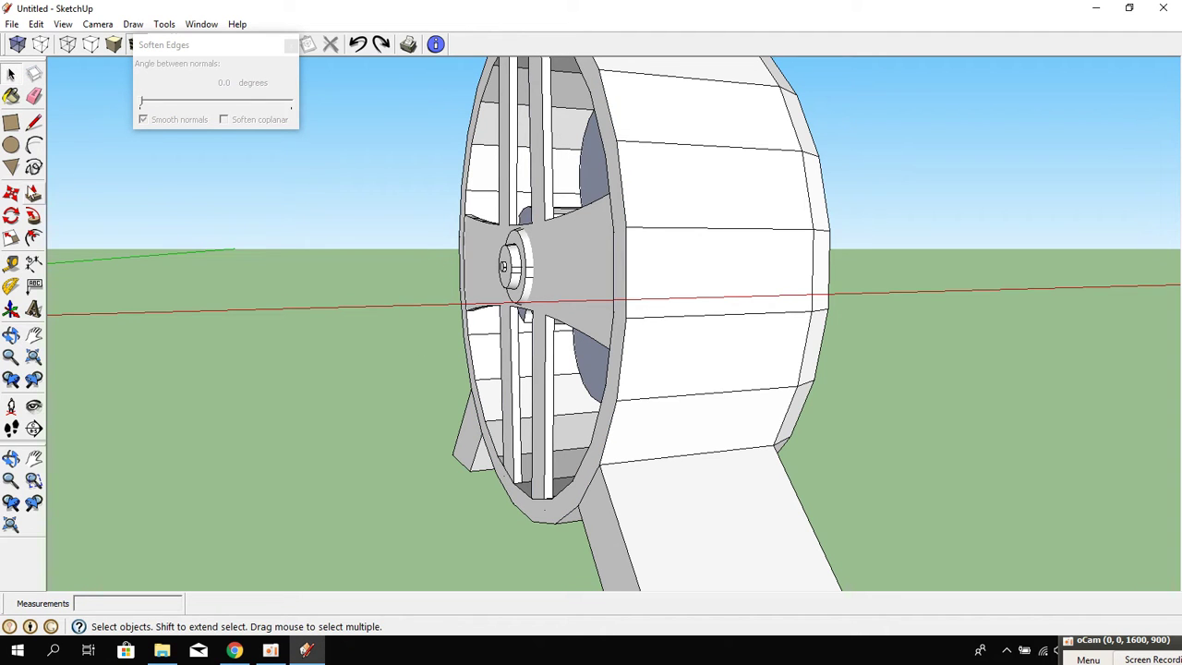
Start pulling the rim's front face outward about 0.54 m.
key(p)
scroll(377, 304, up, 3)
click(668, 299)
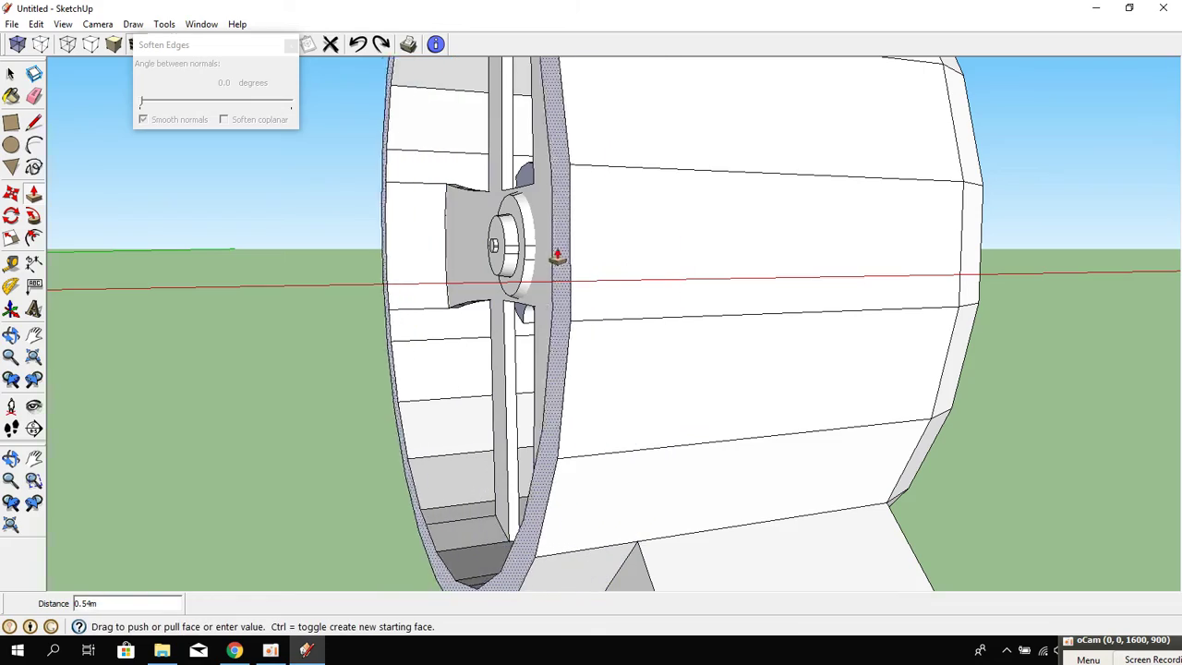
click(572, 265)
Set the rim face to -0.25 m, then extend the housing rim a further 0.07 m.
mouse_move(575, 266)
middle_down()
mouse_move(692, 347)
mouse_move(1035, 285)
middle_up()
click(1030, 282)
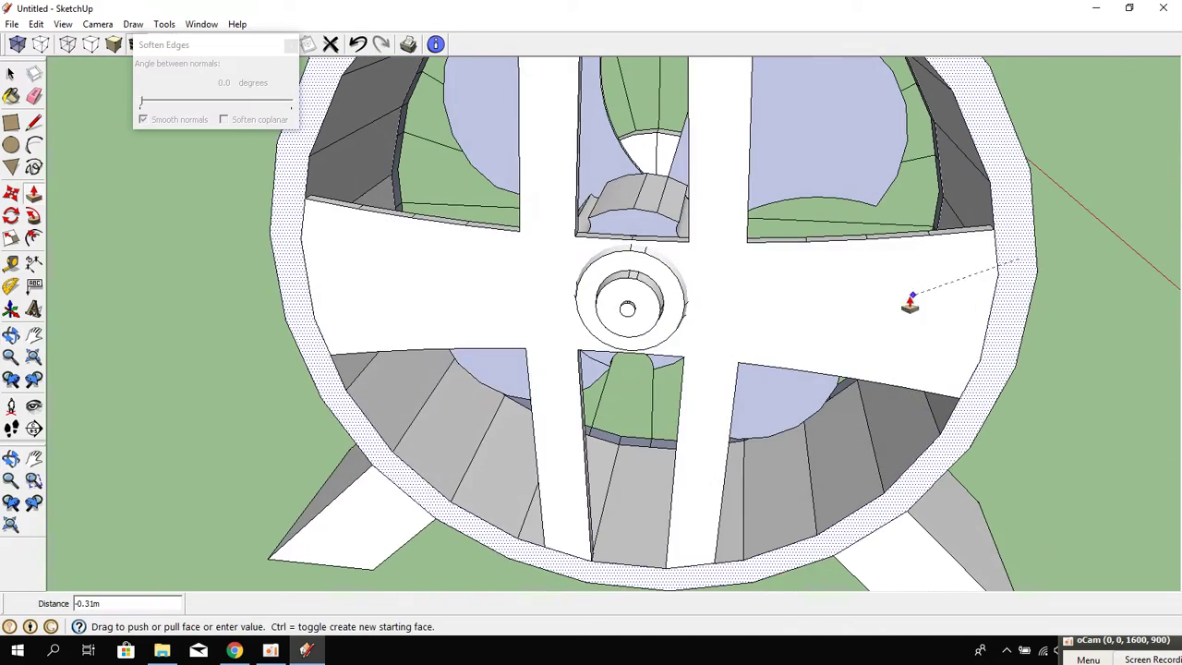
click(679, 286)
middle_drag(813, 312, 738, 324)
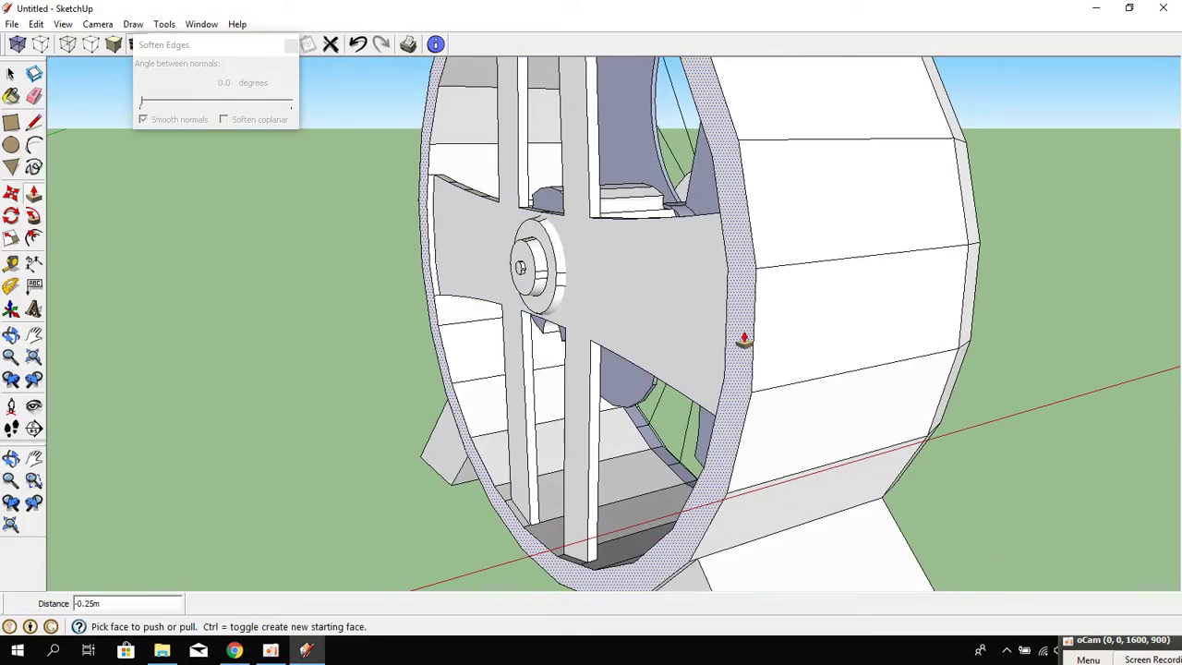
click(746, 339)
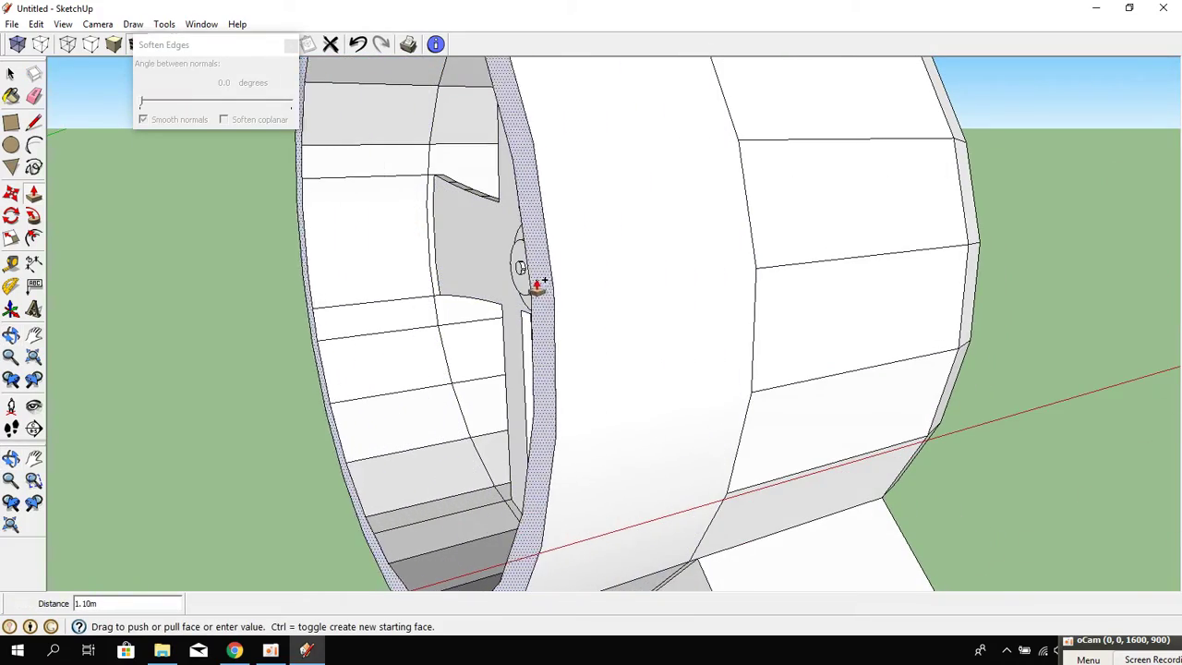
mouse_move(527, 280)
middle_down()
mouse_move(783, 282)
mouse_move(523, 286)
mouse_move(486, 324)
mouse_move(601, 316)
mouse_move(594, 452)
middle_up()
click(539, 296)
click(605, 318)
click(600, 328)
Select the front outer ring edge and scale it down to 0.96 so the rim tapers.
click(11, 76)
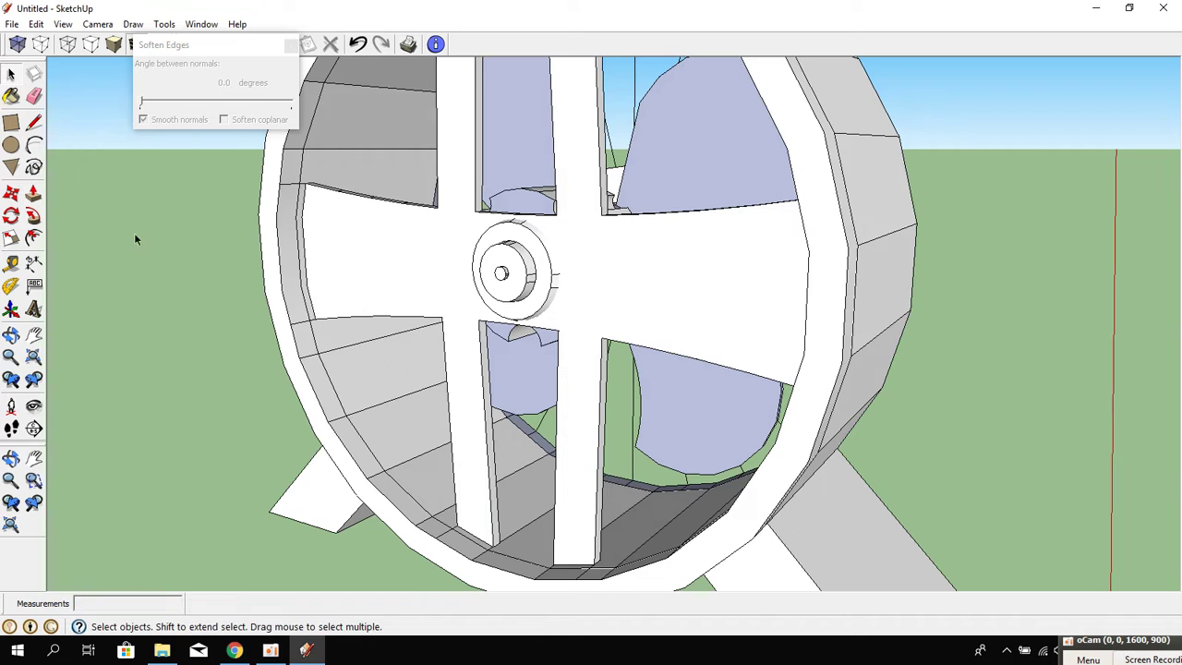
mouse_move(452, 577)
middle_down()
mouse_move(494, 563)
mouse_move(634, 437)
middle_up()
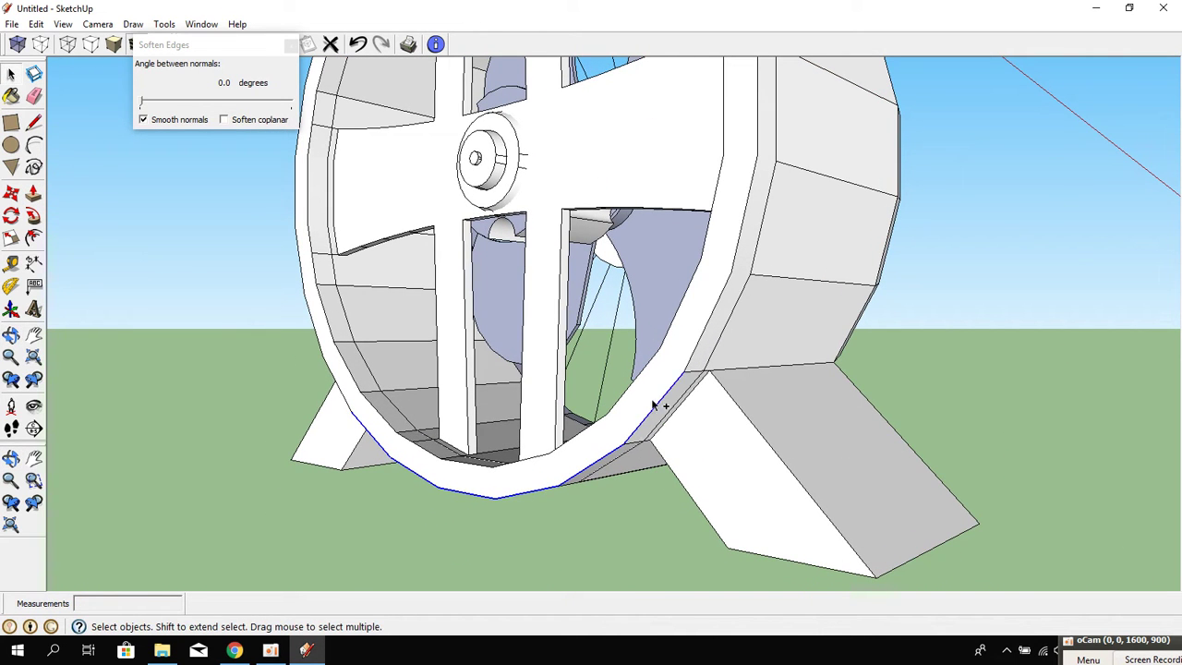
ctrl+click(683, 349)
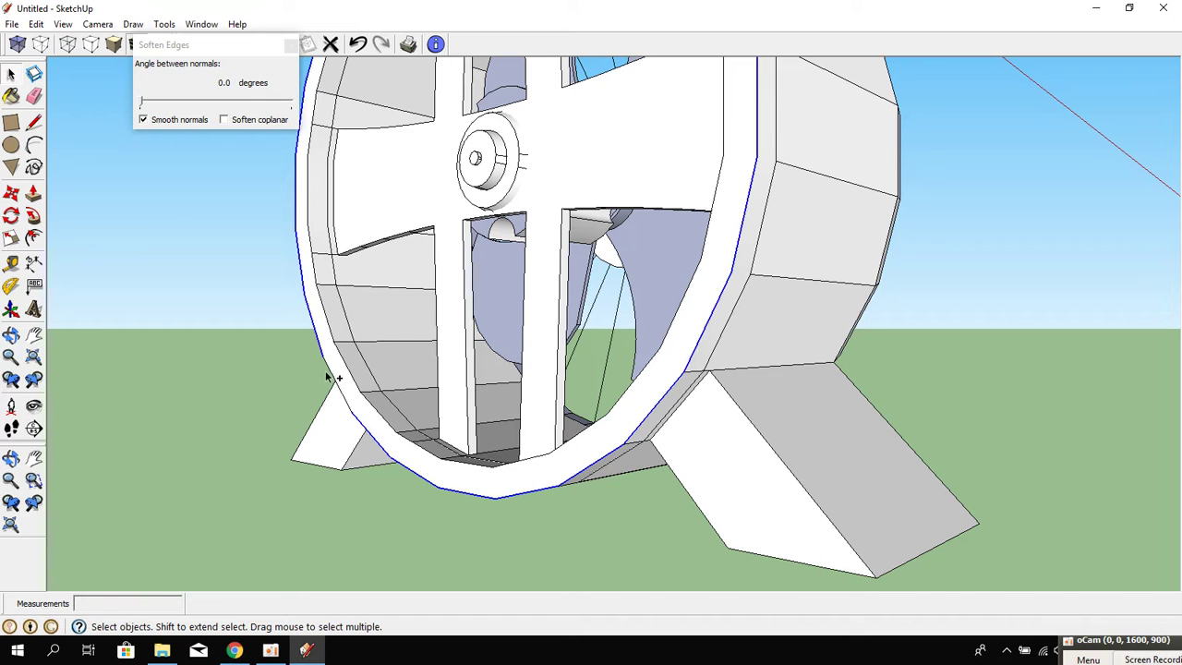
middle_drag(336, 378, 515, 523)
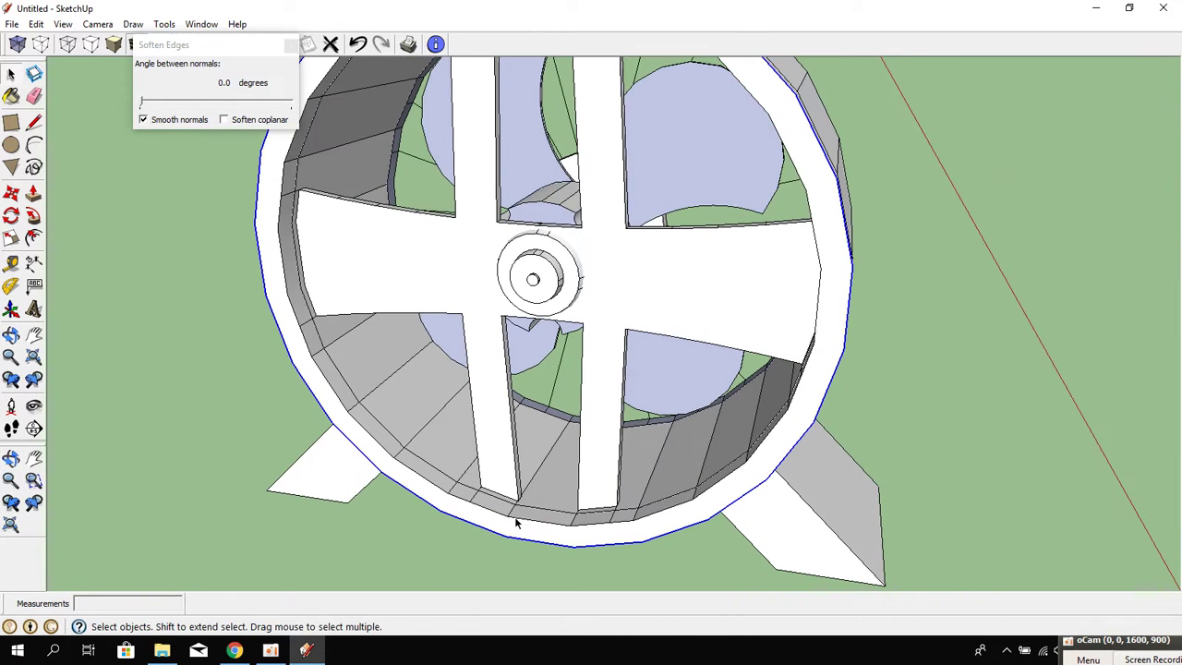
click(12, 240)
middle_drag(500, 330, 501, 413)
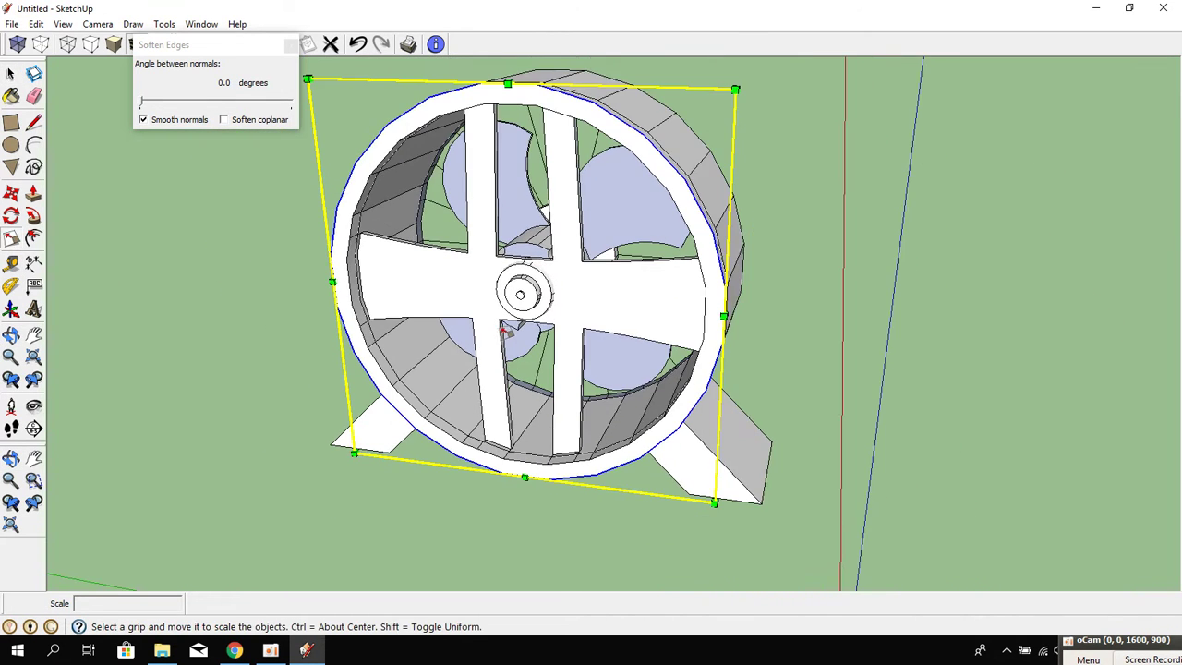
drag(699, 190, 688, 196)
key(space)
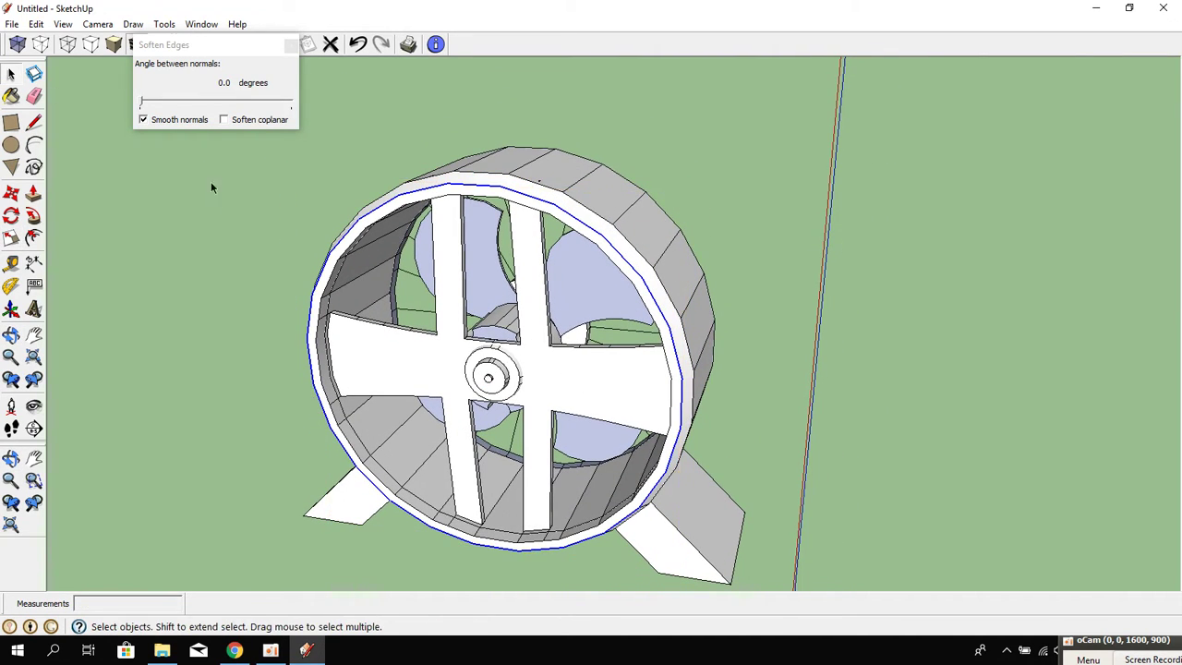
click(194, 296)
mouse_move(179, 401)
middle_down()
mouse_move(578, 498)
mouse_move(644, 327)
mouse_move(1010, 308)
middle_up()
Draw a circle on the left spoke, replacing a misplaced first attempt.
scroll(578, 251, up, 3)
mouse_move(577, 251)
middle_down()
mouse_move(385, 474)
mouse_move(591, 445)
mouse_move(400, 427)
mouse_move(533, 268)
mouse_move(527, 357)
mouse_move(612, 538)
mouse_move(531, 395)
middle_up()
scroll(522, 440, up, 3)
middle_drag(522, 439, 527, 338)
click(11, 145)
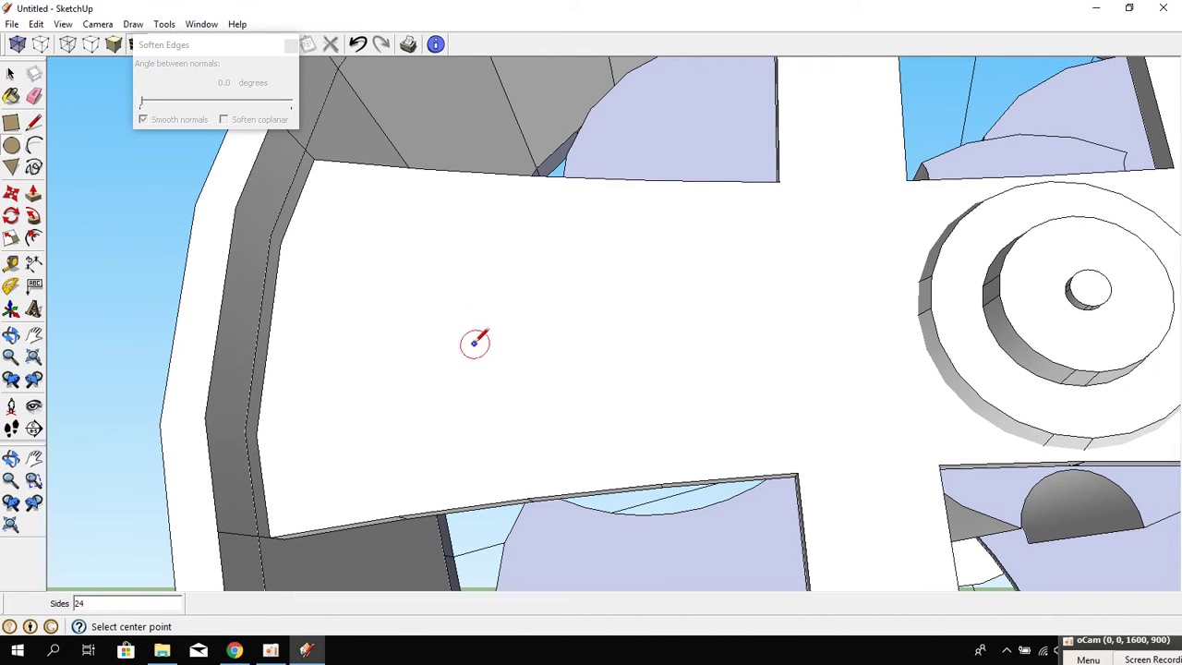
click(445, 309)
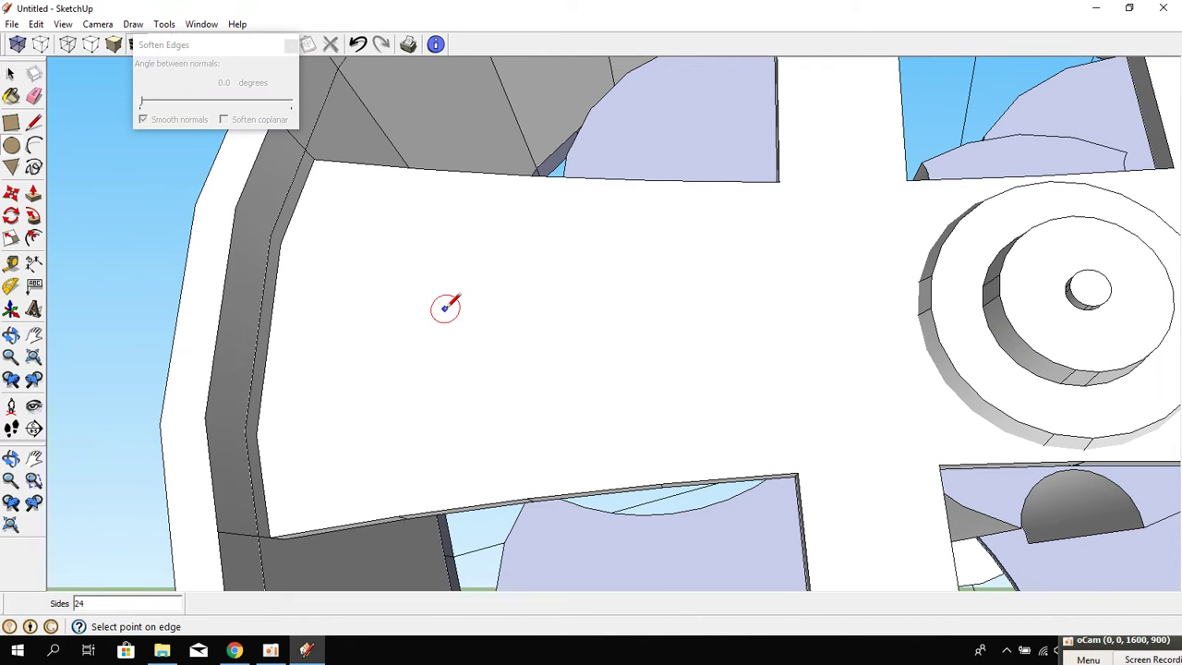
click(514, 315)
key(ctrl+z)
click(490, 323)
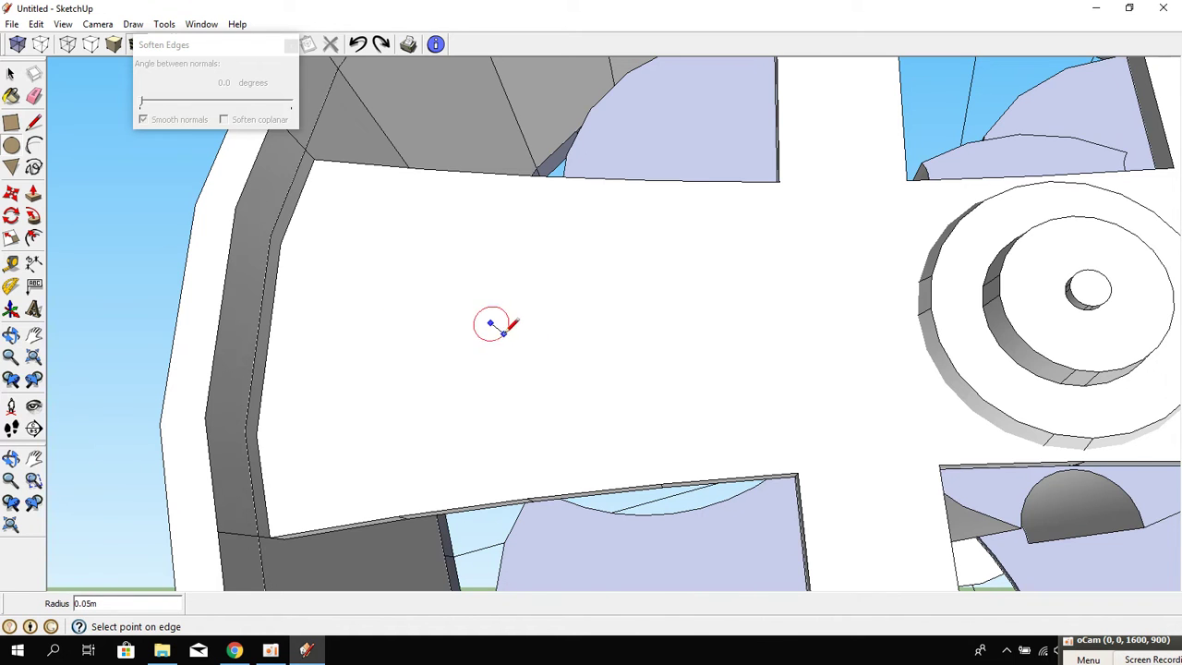
click(559, 350)
scroll(493, 328, up, 2)
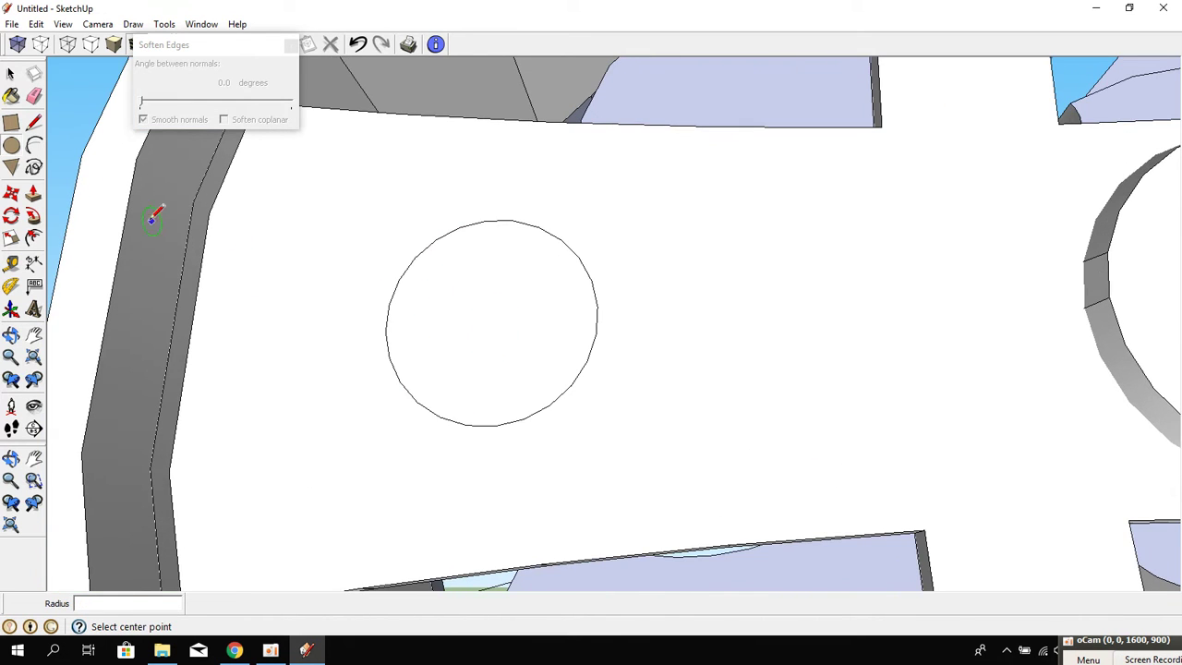
Offset the circle inward and outward to form a concentric ring band.
click(34, 237)
click(533, 415)
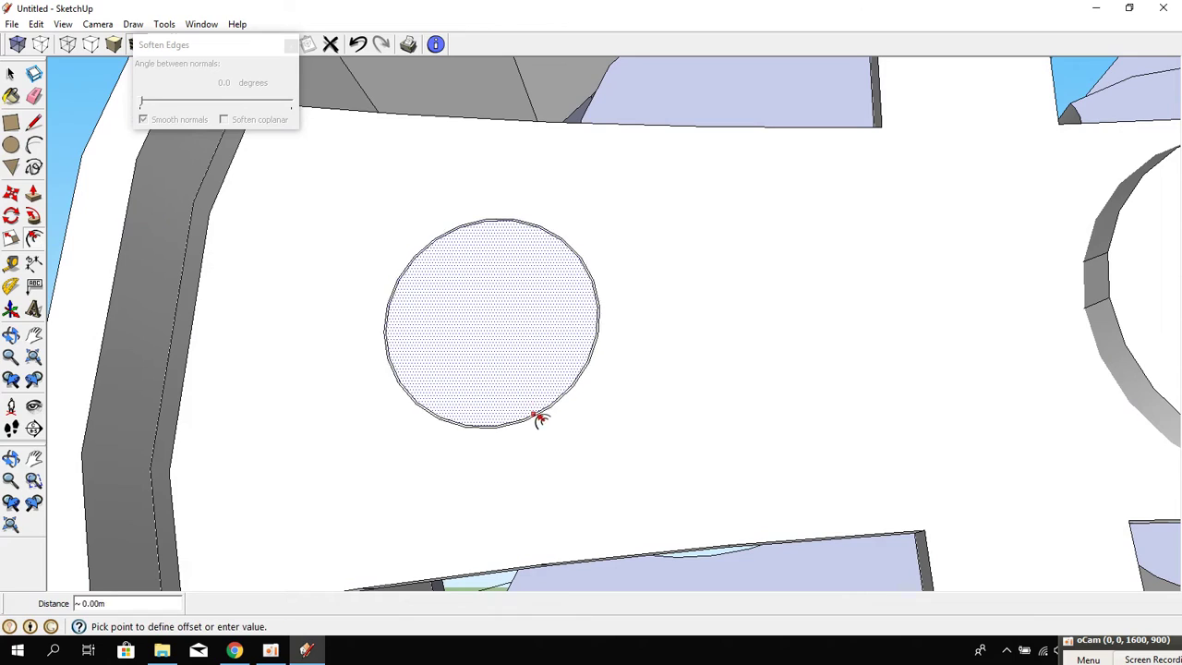
click(545, 424)
click(558, 409)
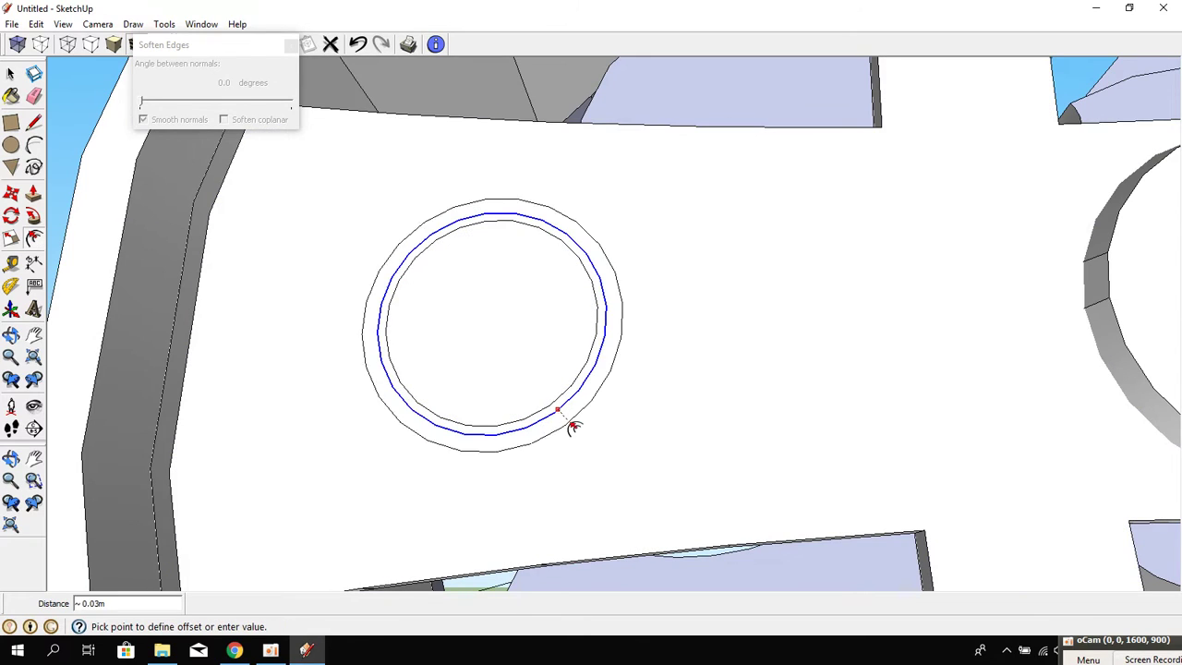
click(591, 440)
middle_drag(501, 376, 480, 435)
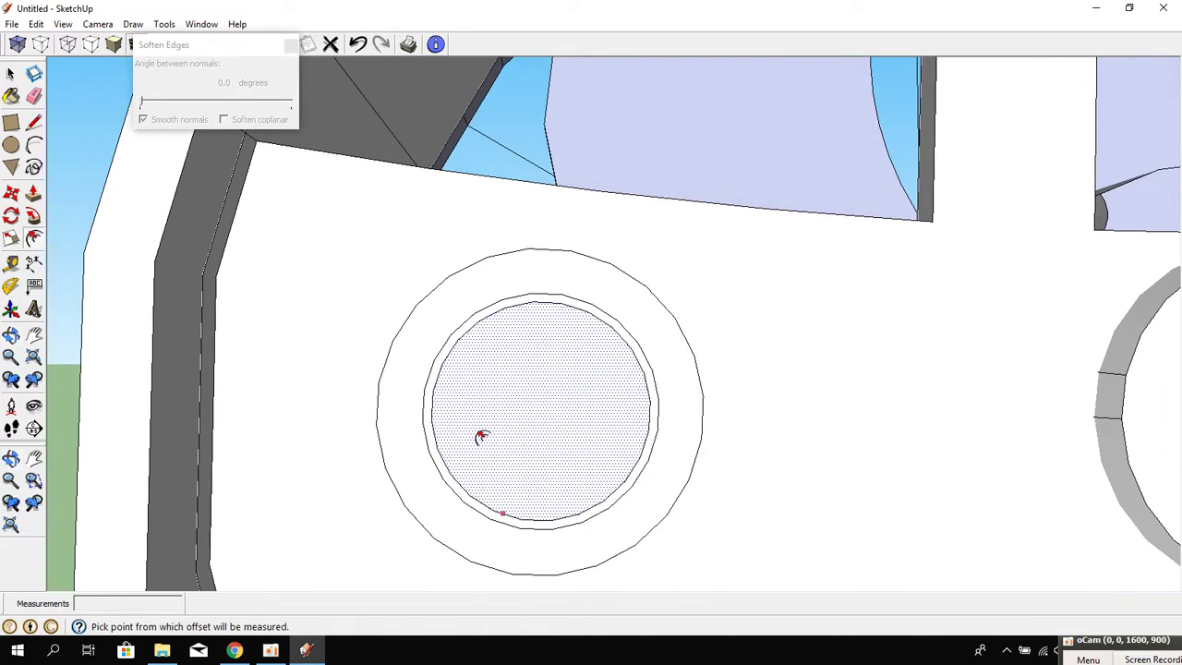
Cut the outer band with radial lines and erase its lower arc, leaving a curved top tab.
click(37, 124)
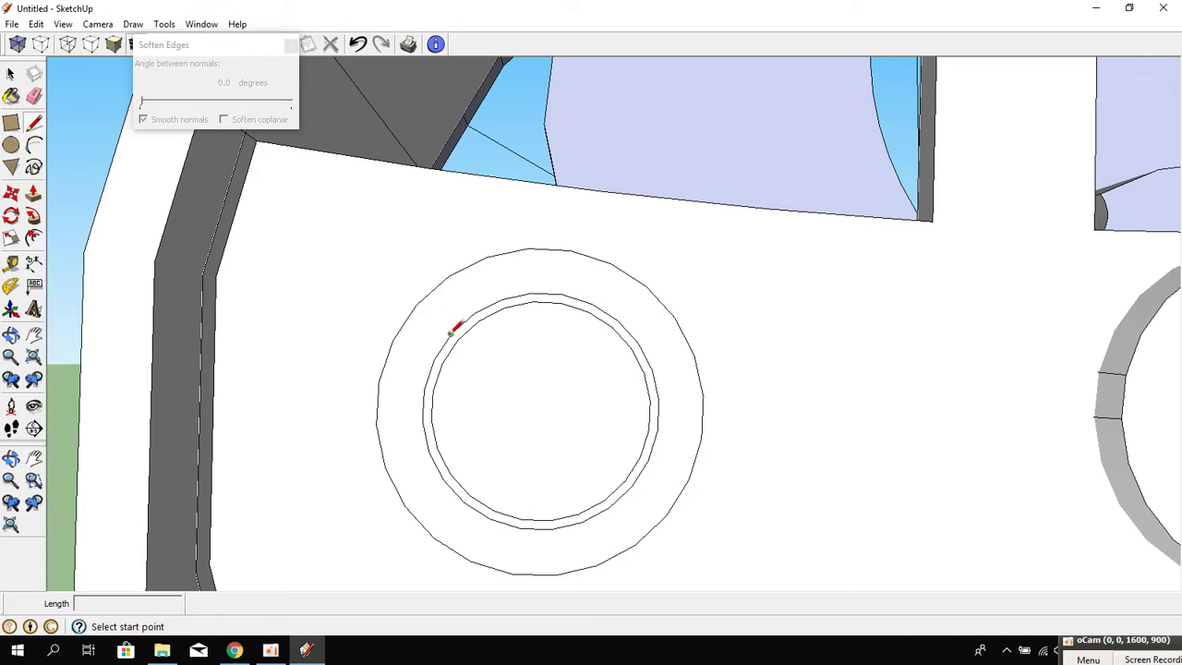
click(450, 335)
click(450, 276)
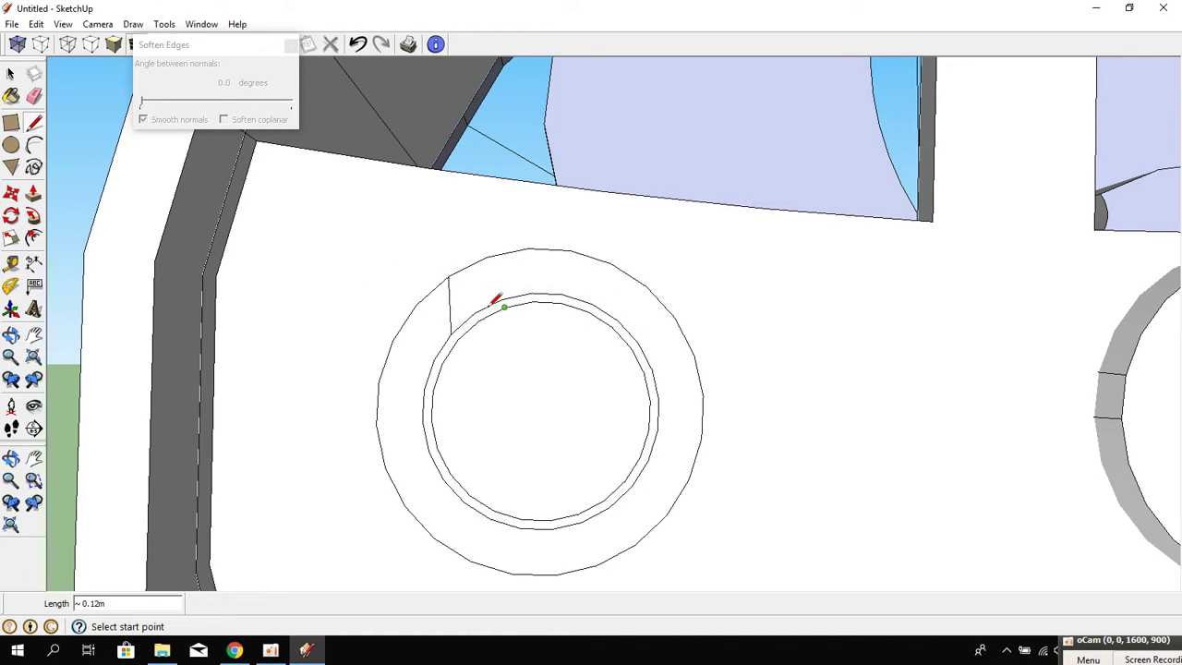
click(638, 343)
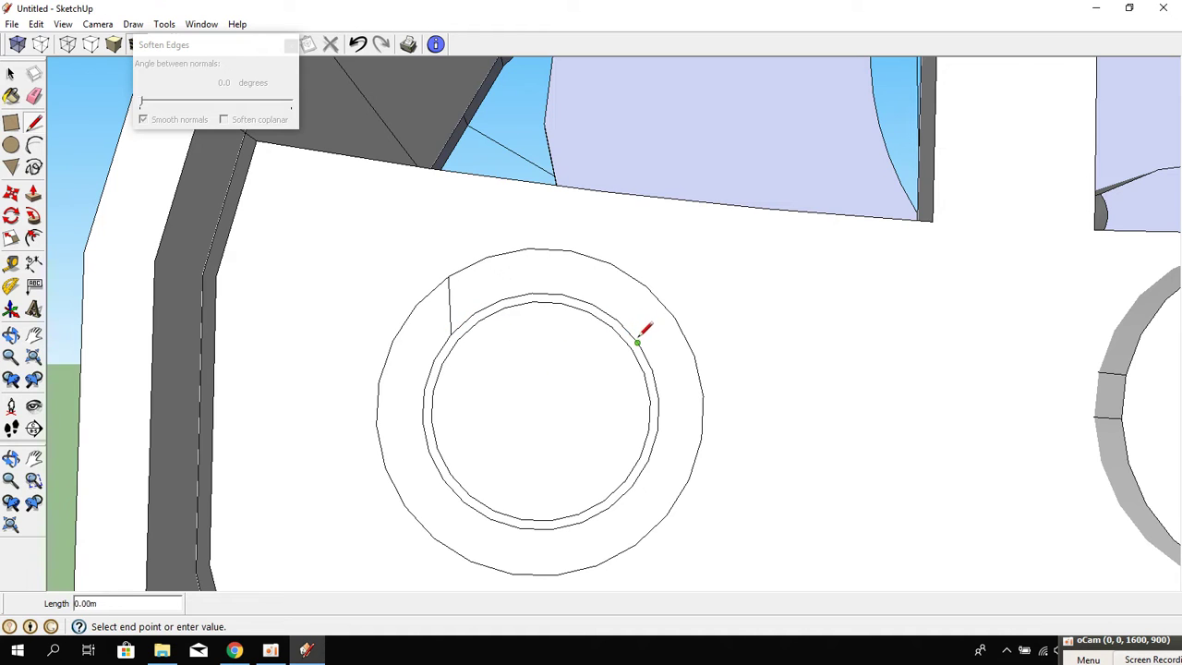
click(645, 286)
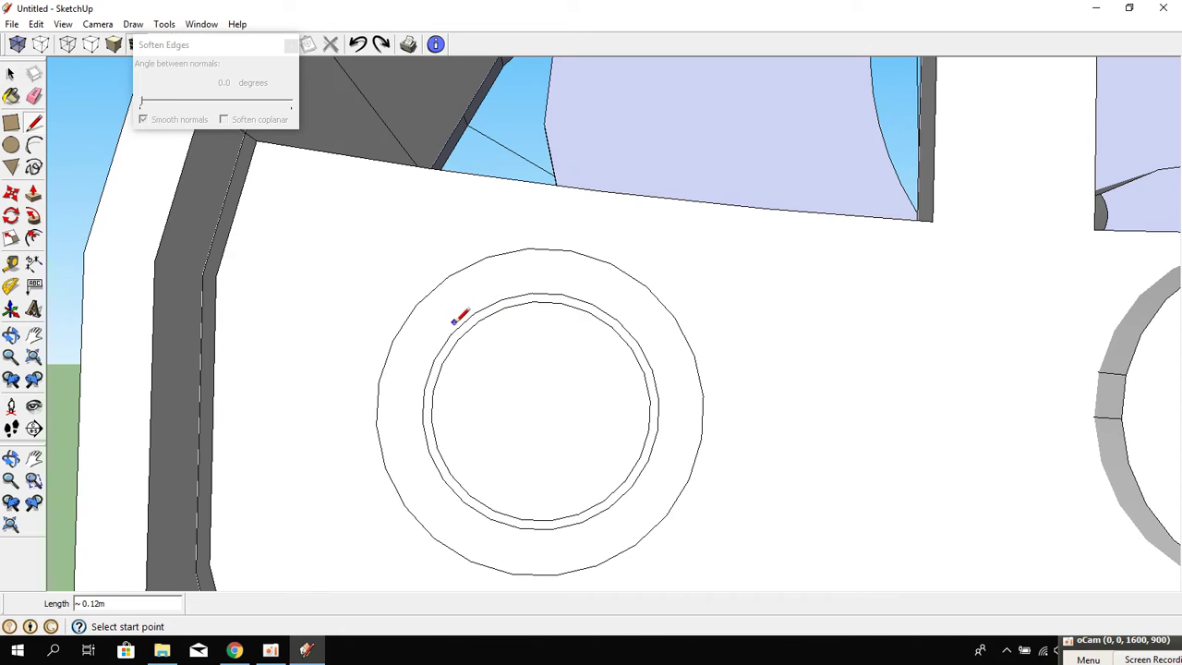
click(450, 333)
click(416, 304)
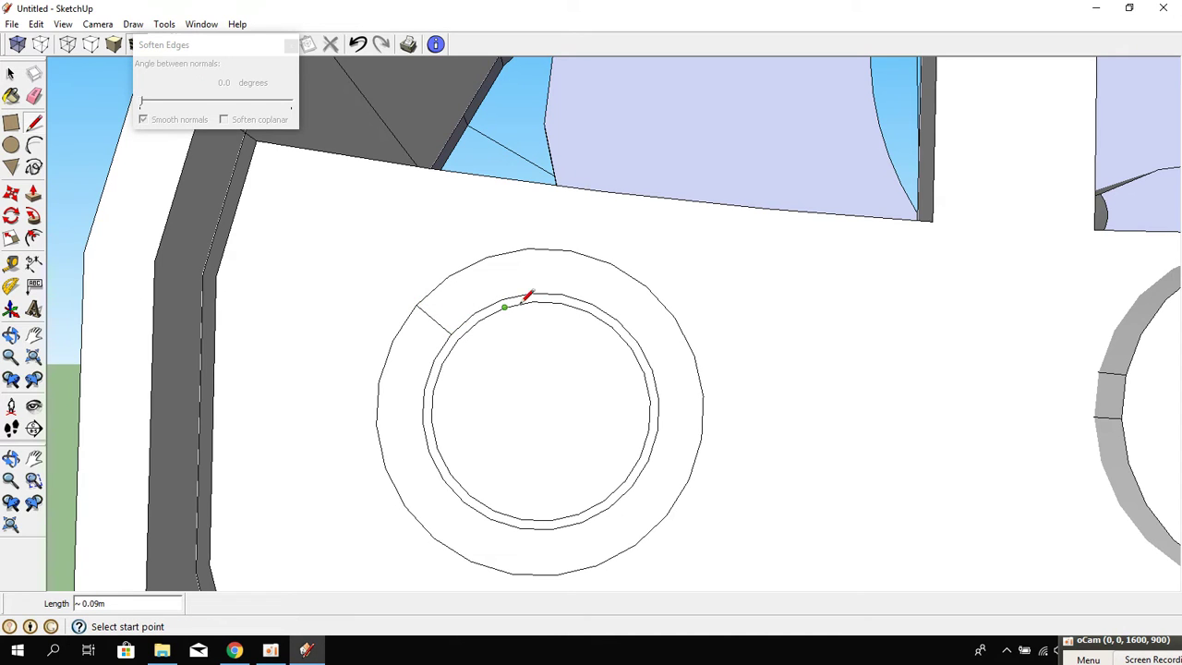
click(638, 342)
click(675, 319)
key(e)
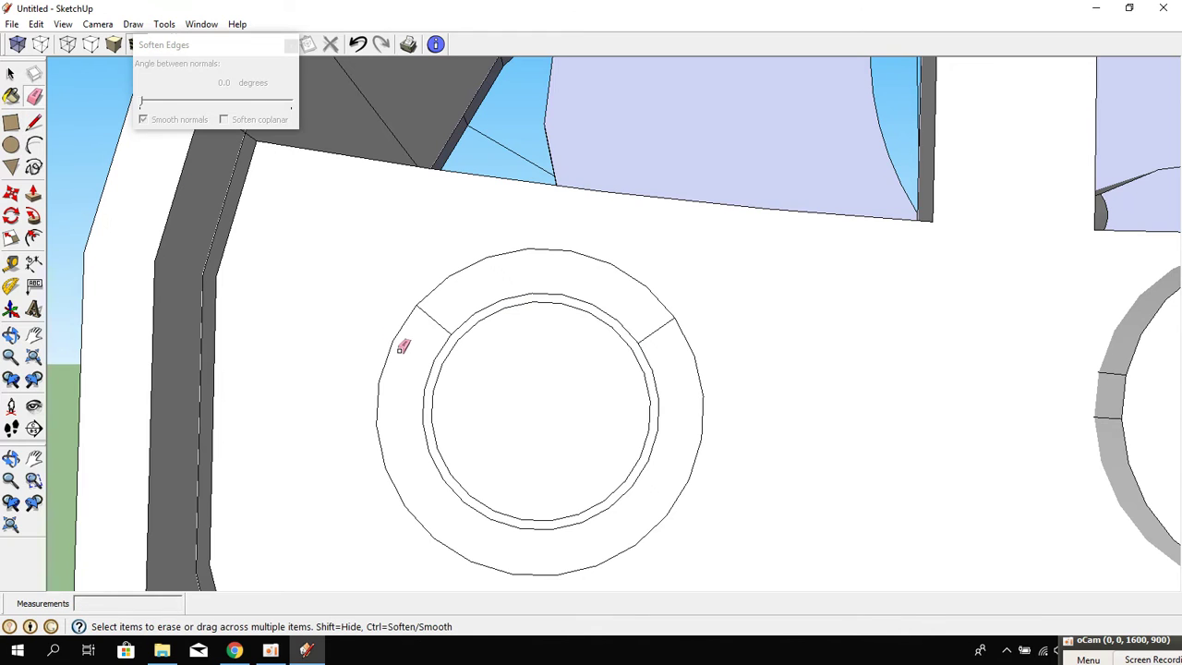
click(384, 361)
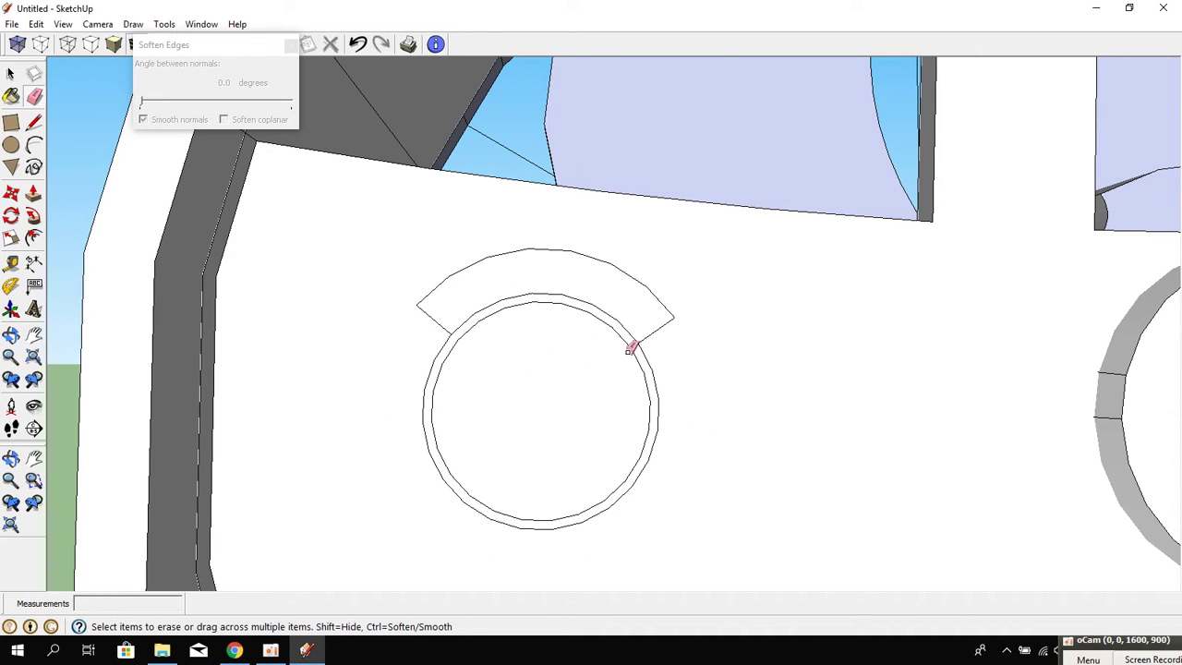
click(34, 121)
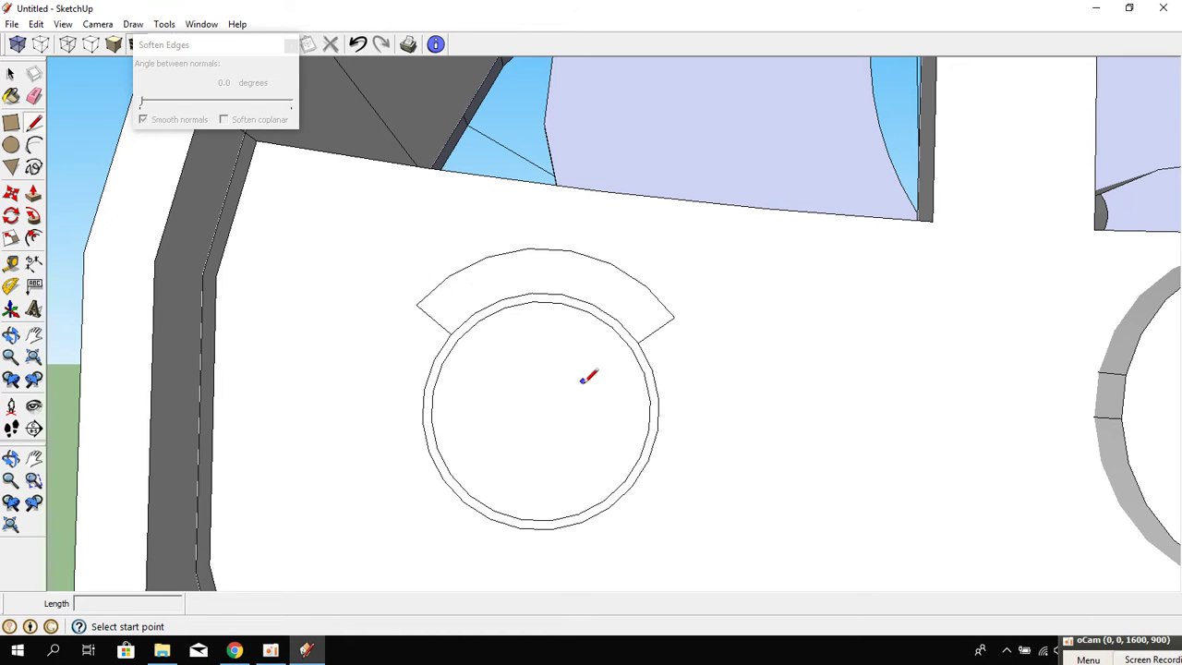
Push/Pull the curved arc tab outward by a small amount.
click(33, 192)
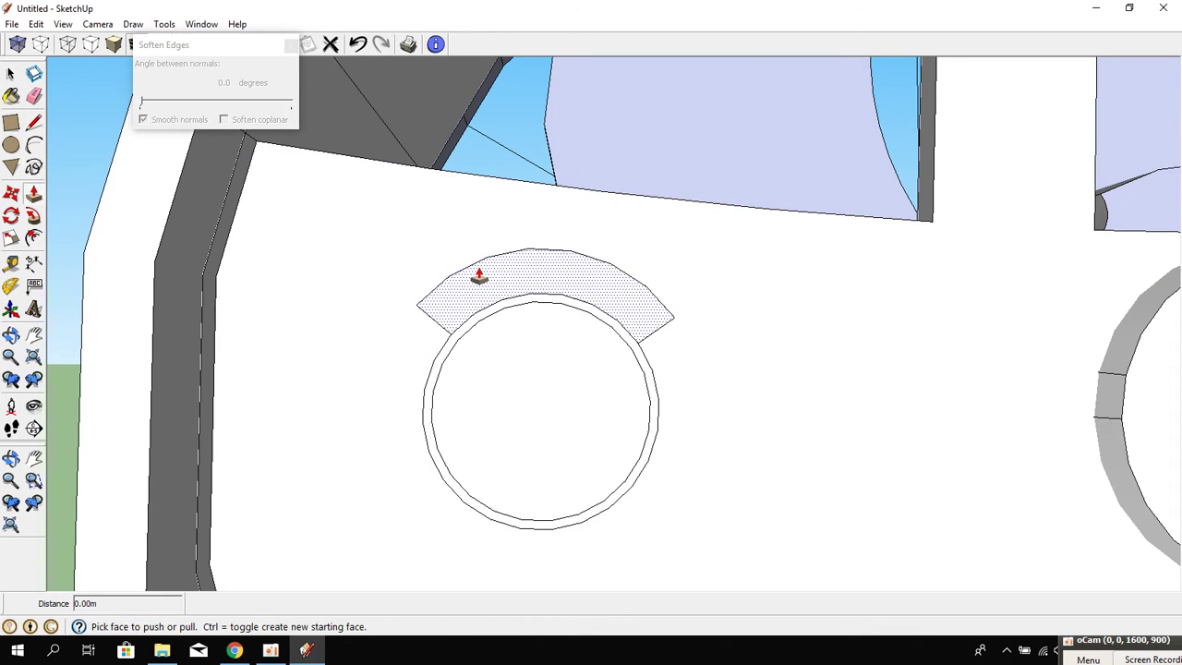
click(480, 284)
click(449, 339)
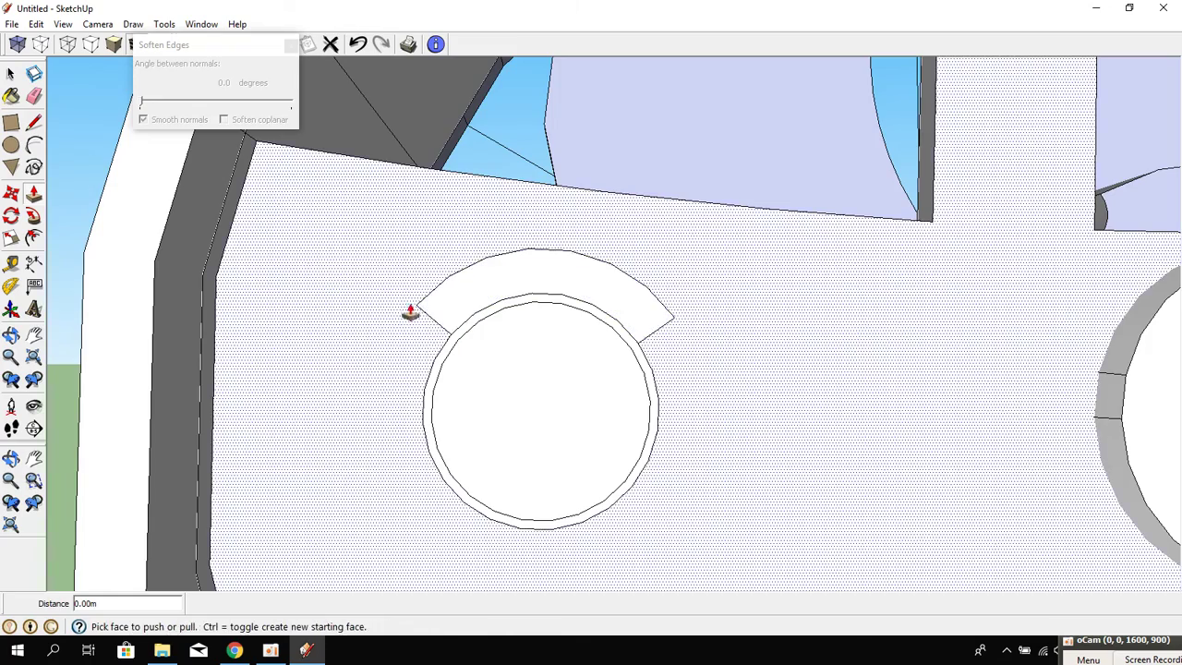
mouse_move(409, 311)
middle_down()
mouse_move(644, 528)
mouse_move(668, 490)
mouse_move(449, 428)
middle_up()
click(645, 527)
click(674, 479)
Push the circle face in to -0.03 m, then pull it back out 0.04 m.
click(483, 454)
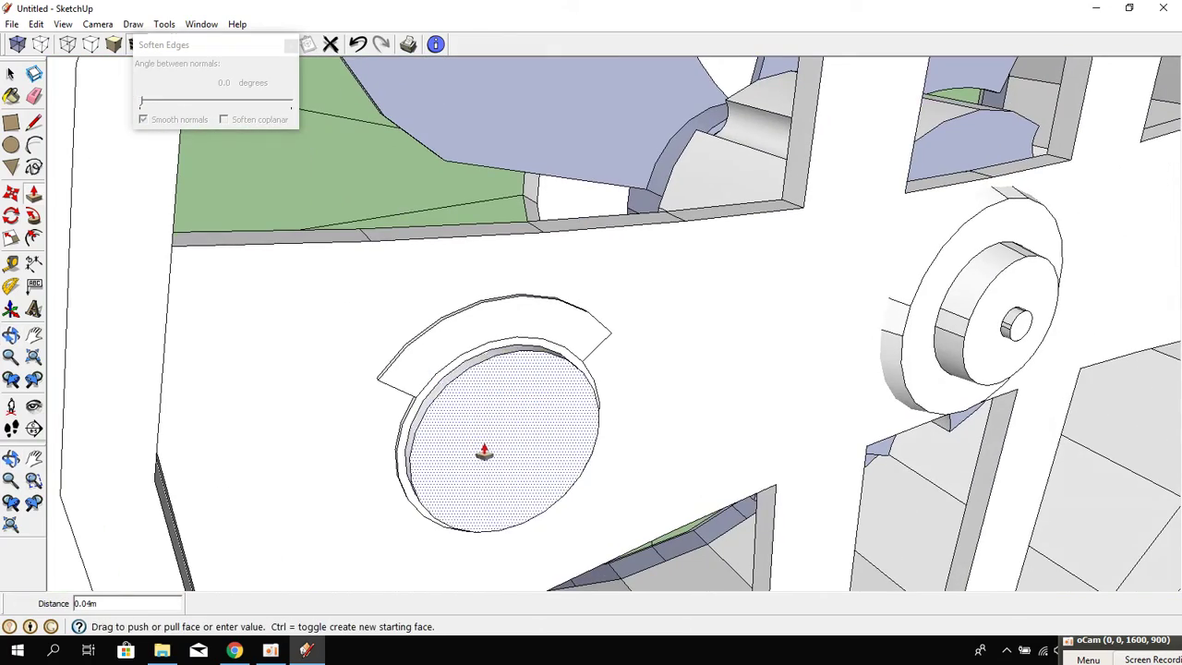
scroll(471, 443, up, 2)
scroll(425, 429, up, 2)
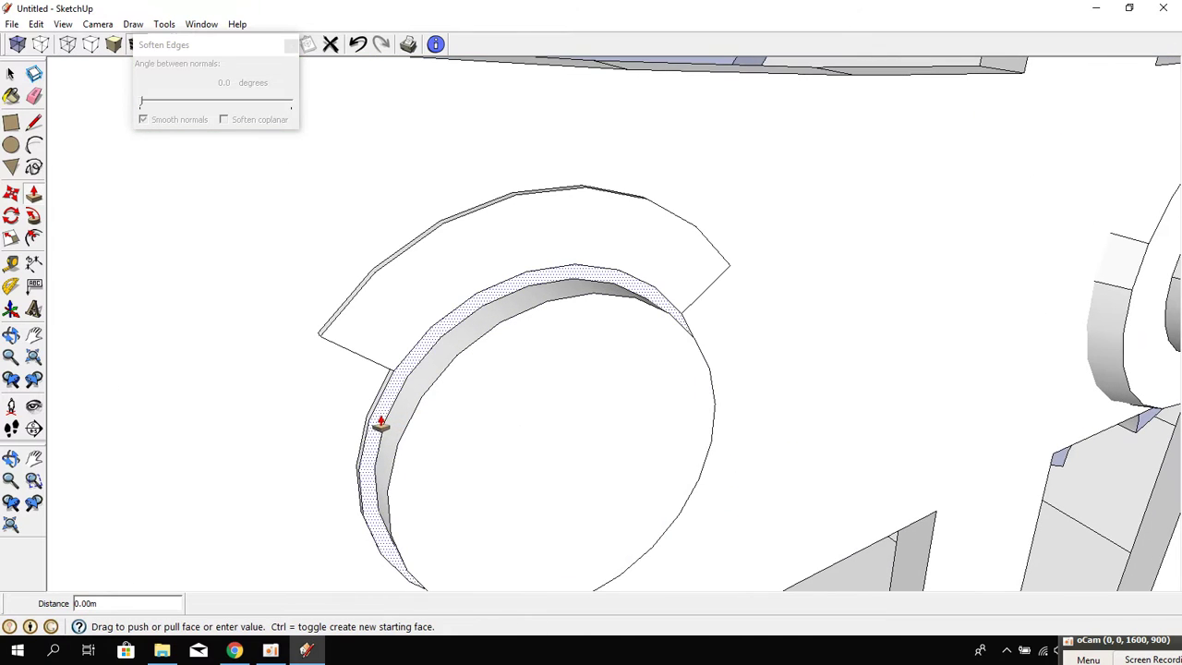
click(374, 408)
click(385, 404)
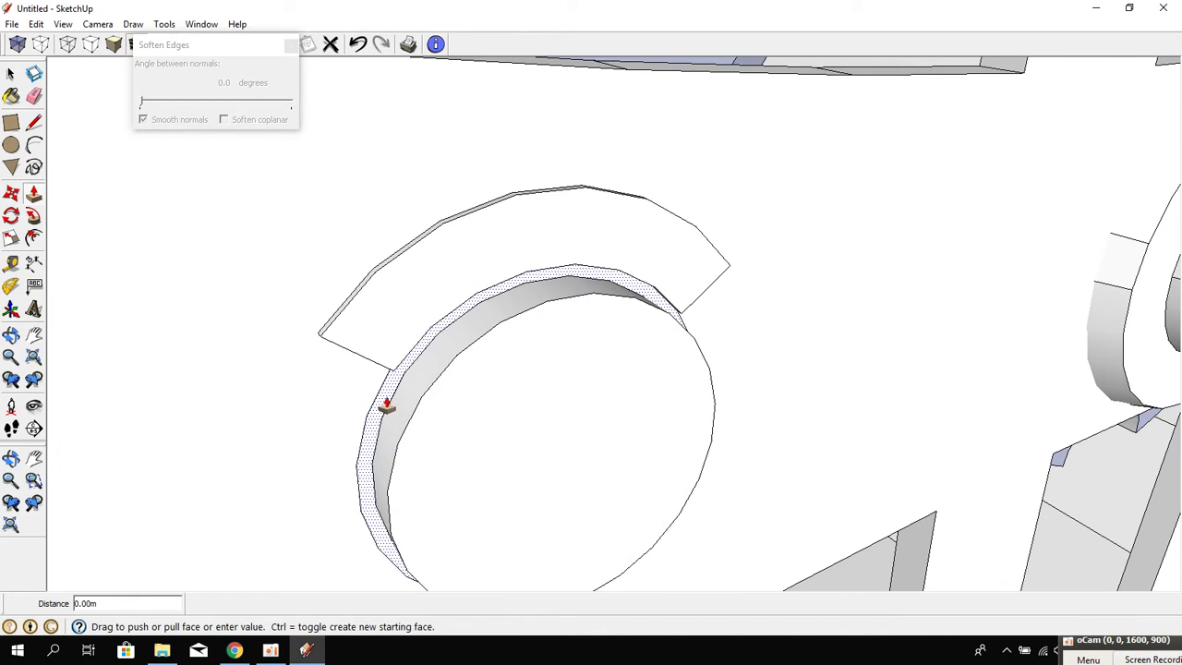
click(385, 397)
mouse_move(471, 447)
middle_down()
mouse_move(396, 378)
mouse_move(573, 400)
middle_up()
click(571, 398)
click(540, 389)
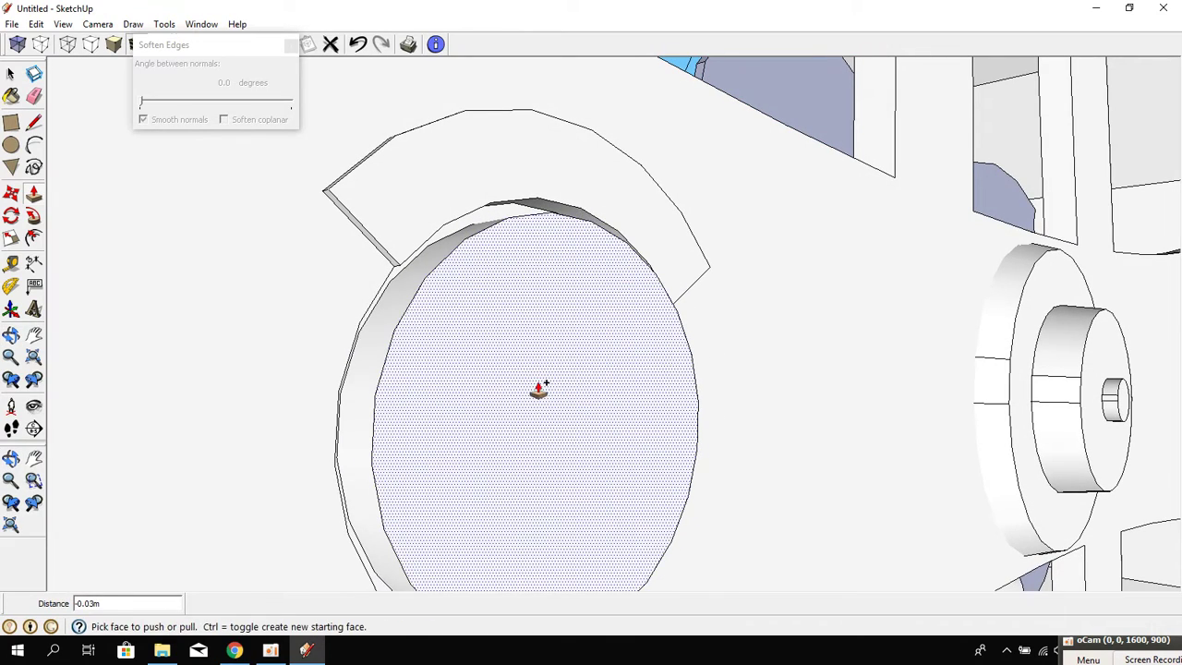
click(543, 389)
click(564, 392)
Scale the circle's front face to 0.90 and begin a line from its edge.
key(s)
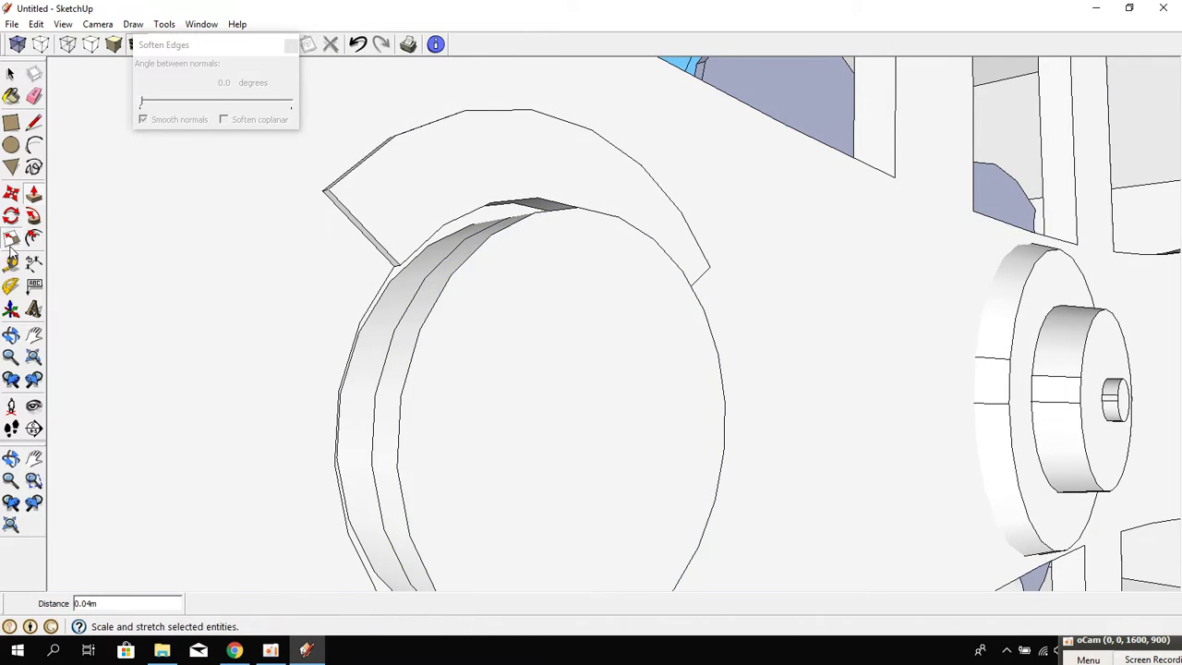
click(625, 279)
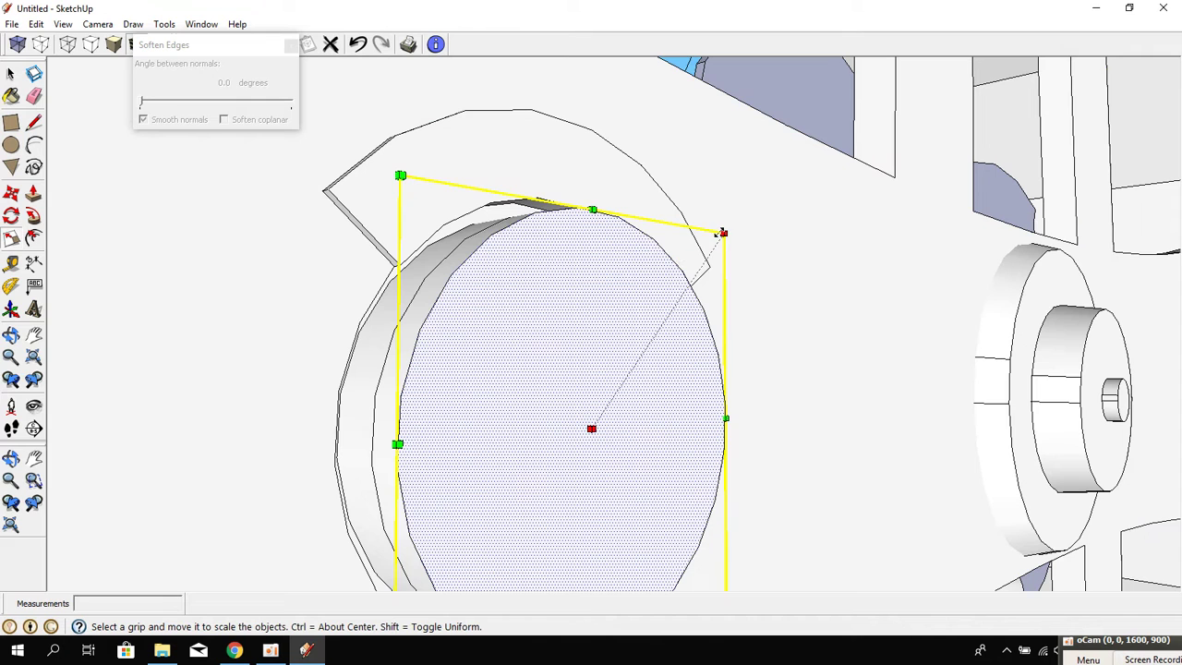
drag(721, 233, 714, 249)
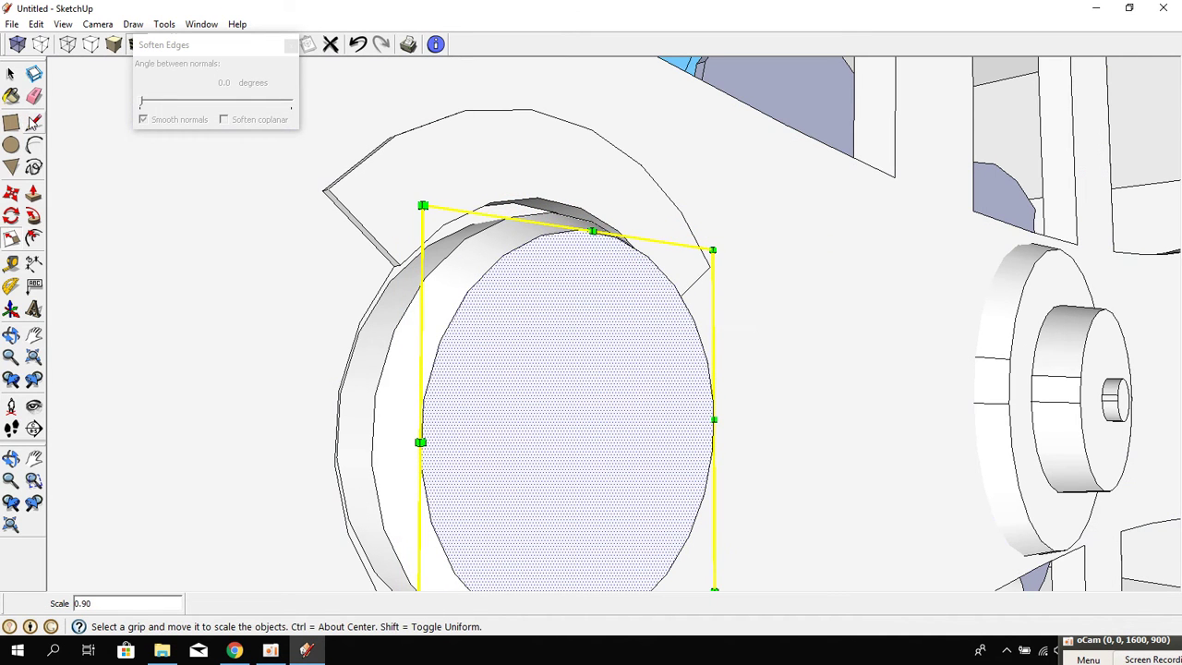
click(34, 122)
mouse_move(496, 322)
middle_down()
mouse_move(285, 269)
mouse_move(296, 243)
middle_up()
click(291, 244)
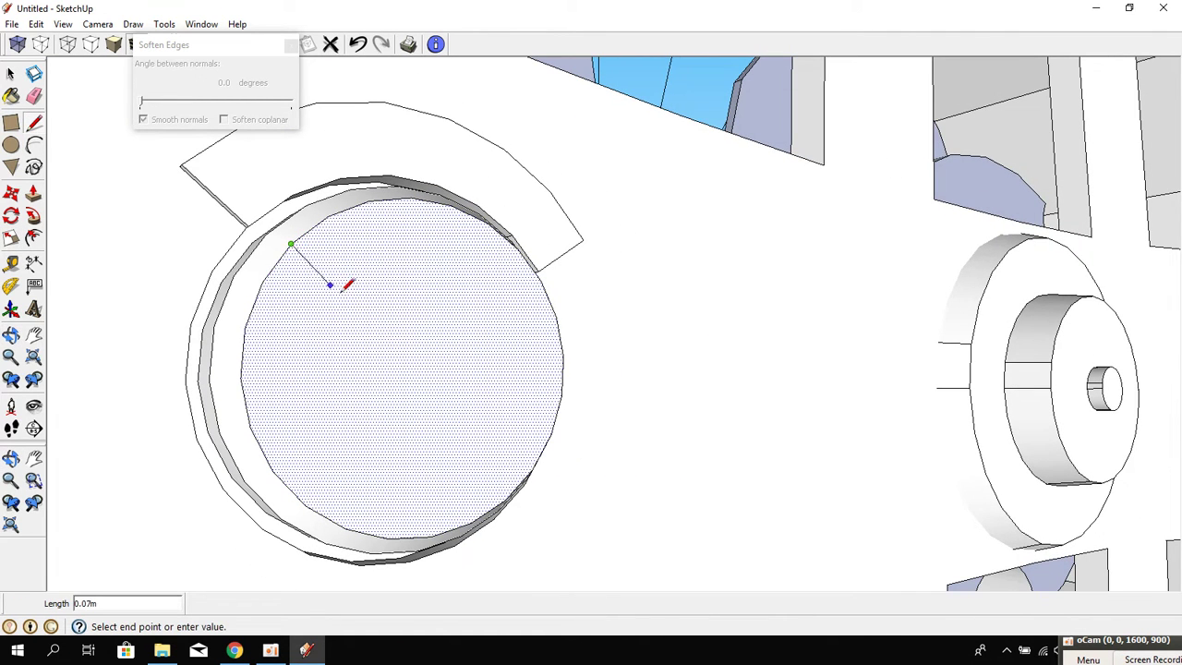
Close the strip outline across the knob disc into a face.
click(435, 358)
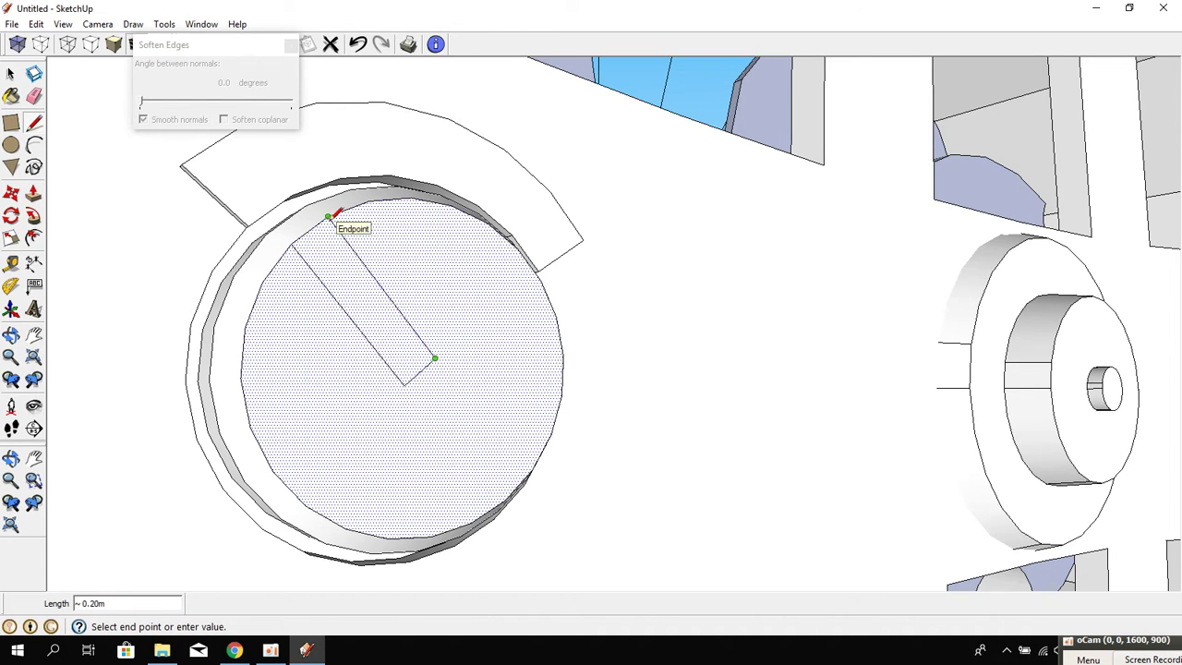
click(329, 217)
middle_drag(475, 343, 275, 351)
Extrude the strip and recess its end into the knob disc to form the slot.
click(33, 192)
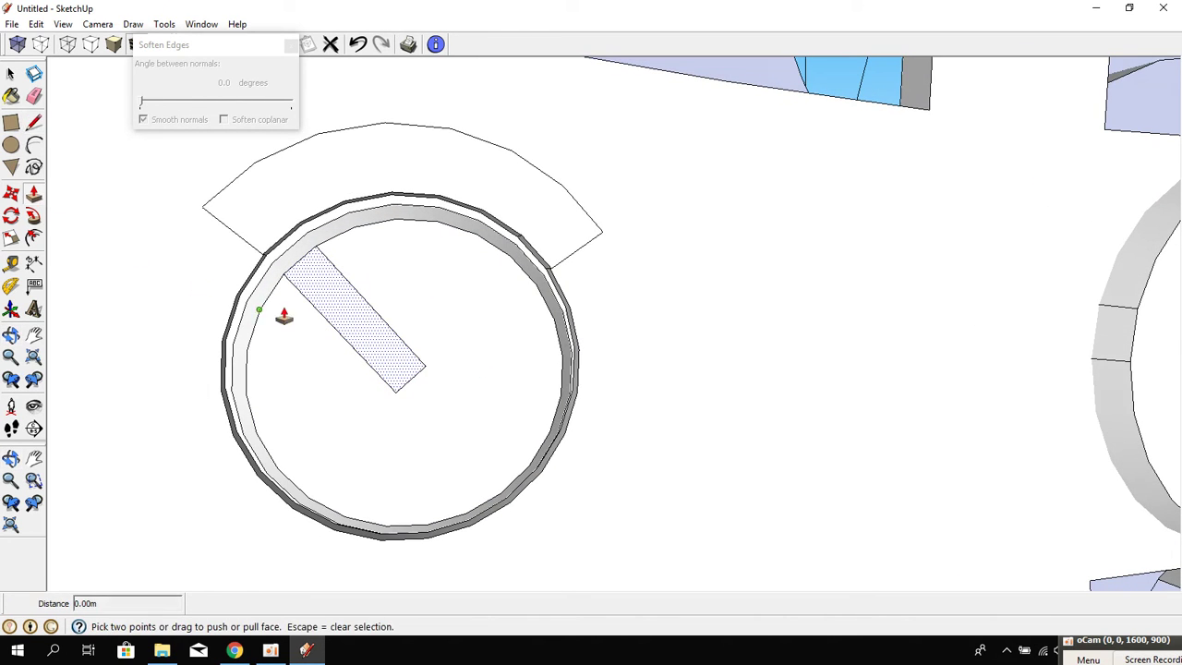
click(401, 364)
click(404, 367)
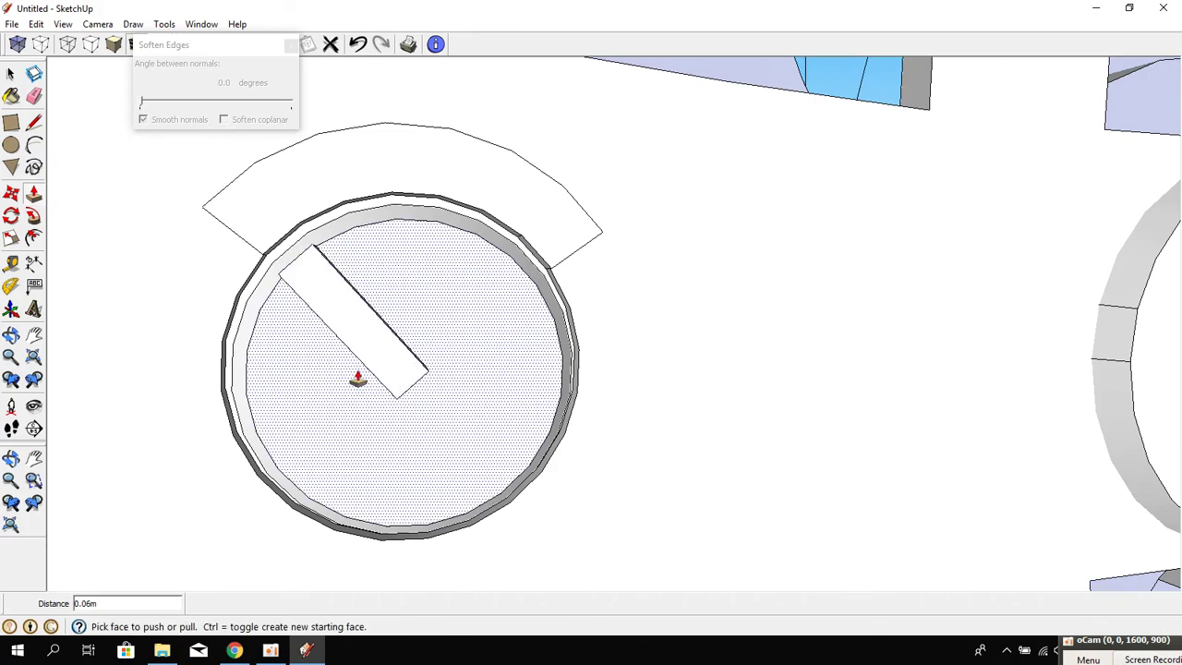
middle_drag(353, 378, 673, 372)
click(554, 370)
click(520, 373)
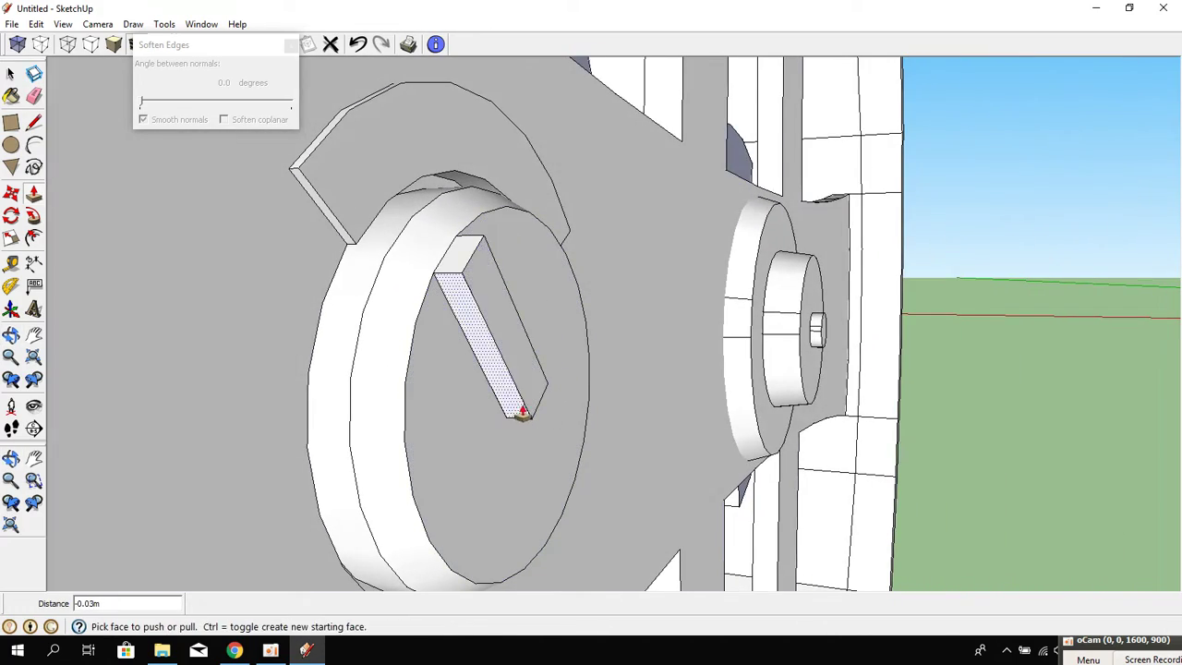
mouse_move(523, 409)
middle_down()
mouse_move(433, 409)
mouse_move(390, 312)
middle_up()
Draw a 2-point arc at the slot's corner as the fillet profile.
click(33, 145)
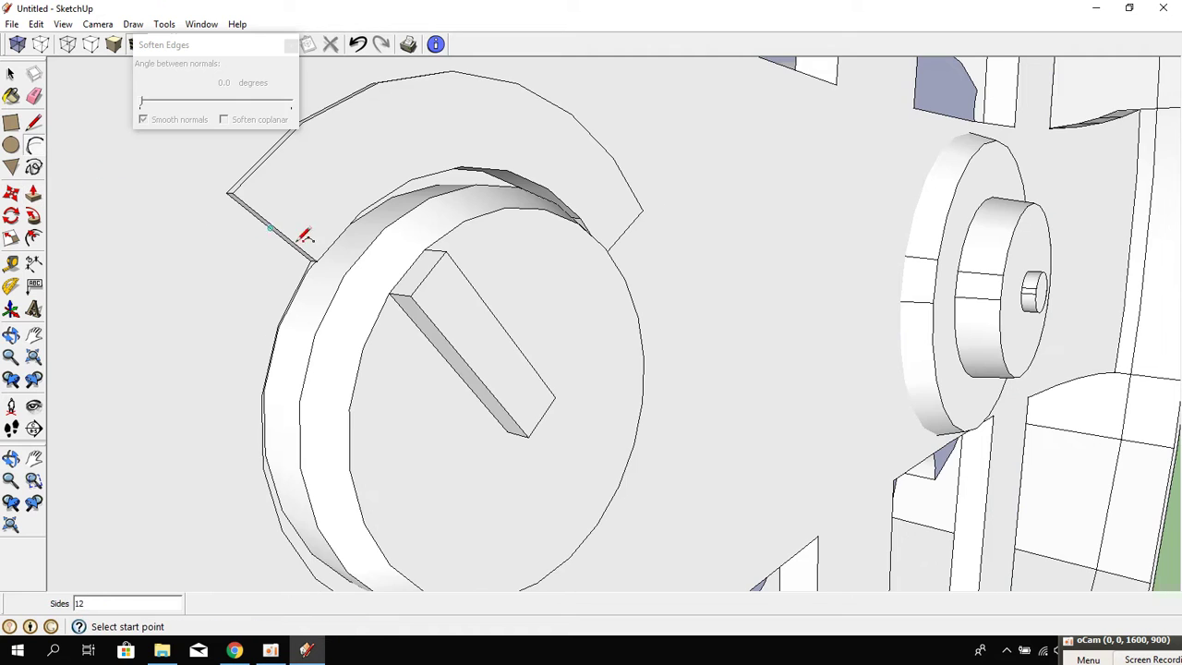
scroll(351, 254, up, 3)
mouse_move(382, 271)
middle_down()
mouse_move(435, 320)
mouse_move(531, 362)
middle_up()
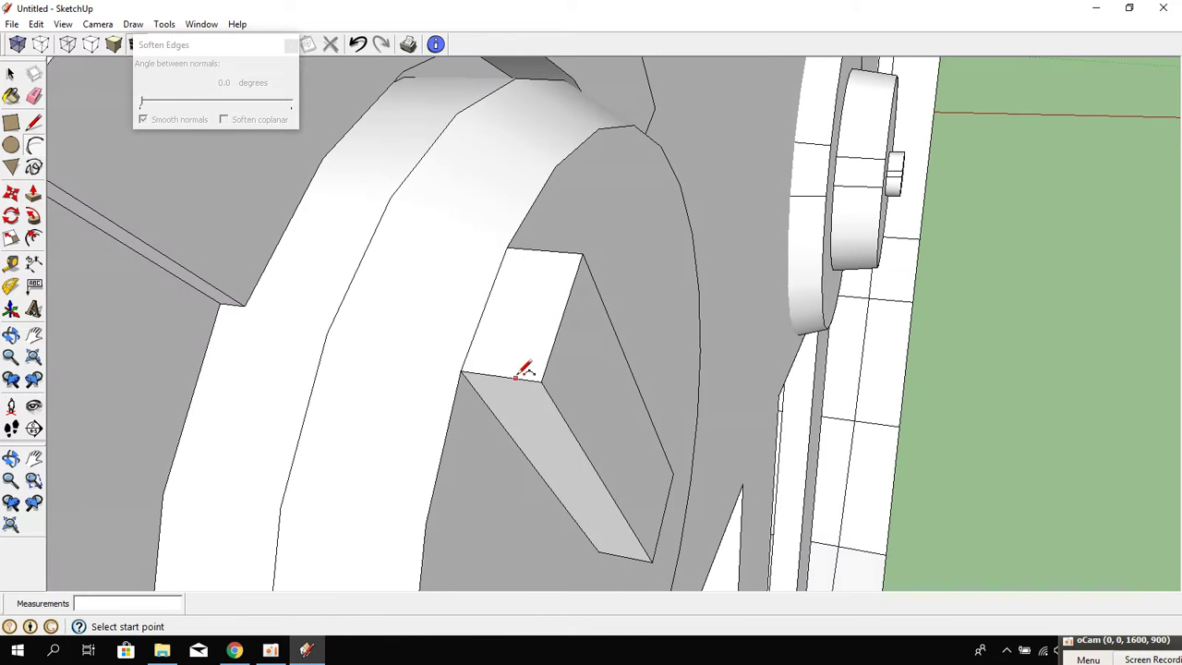
click(515, 377)
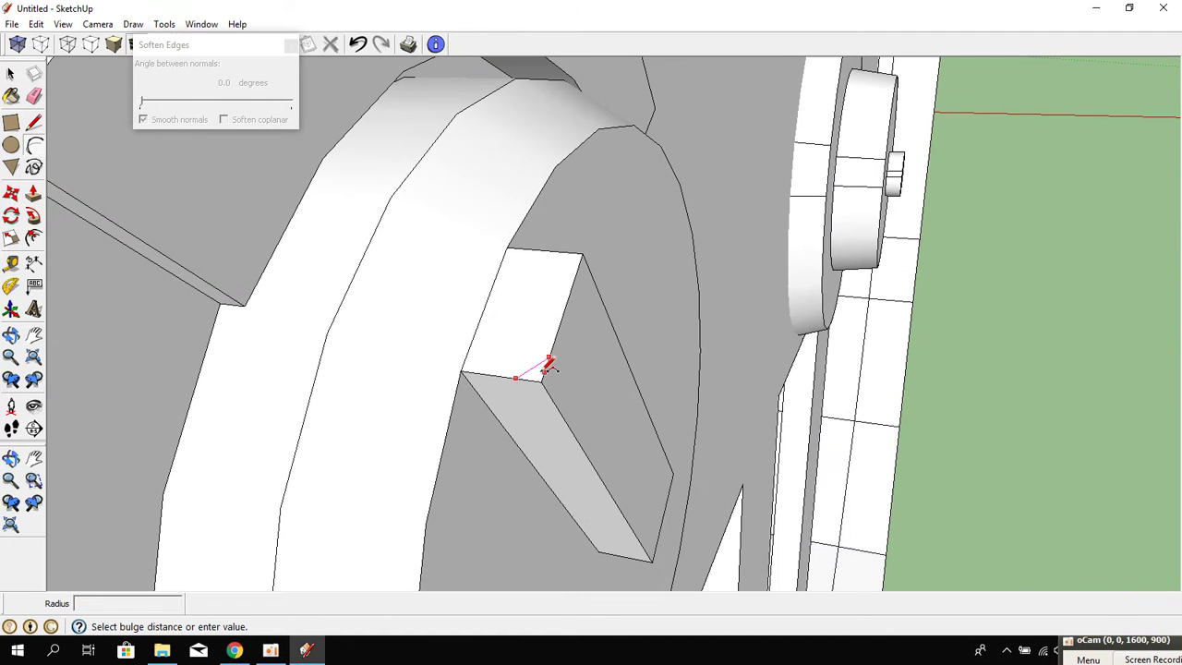
scroll(548, 370, up, 2)
scroll(554, 373, up, 1)
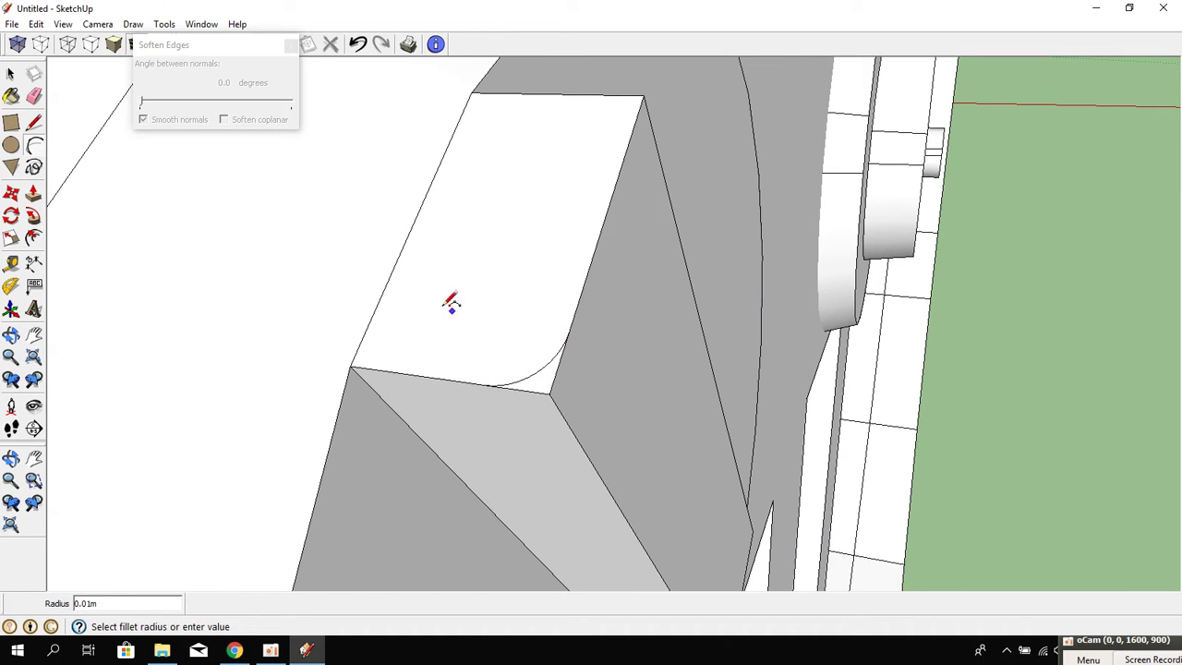
Follow Me the arc along the selected face's edge for a 0.01 m fillet.
click(11, 75)
click(634, 349)
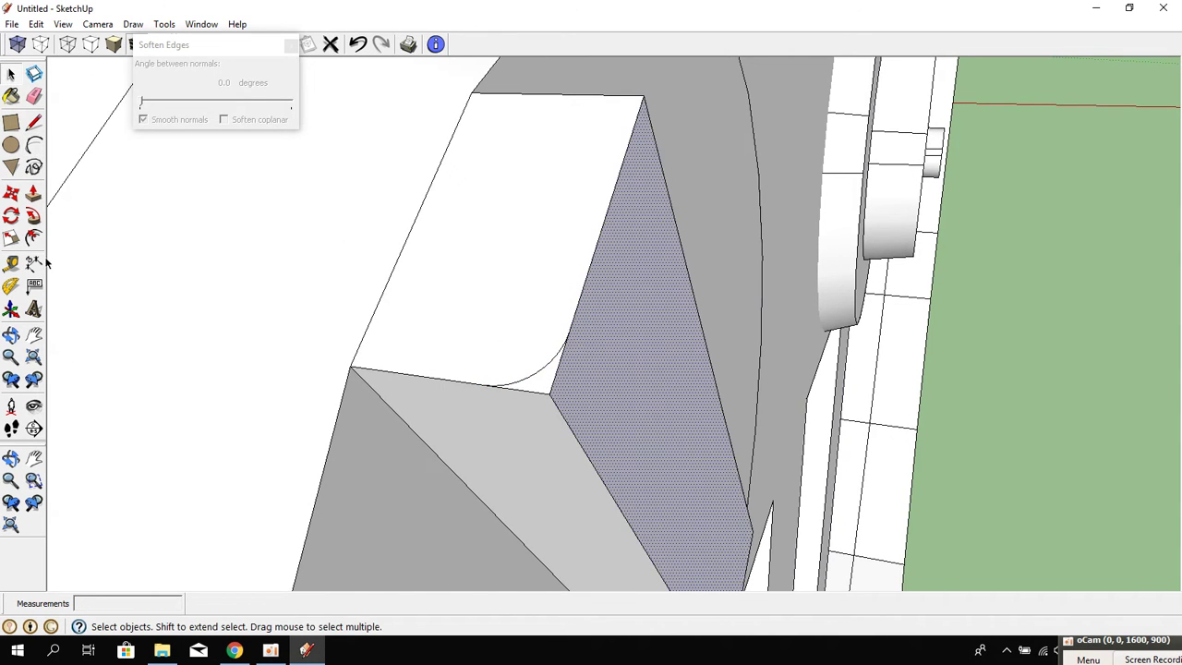
click(35, 214)
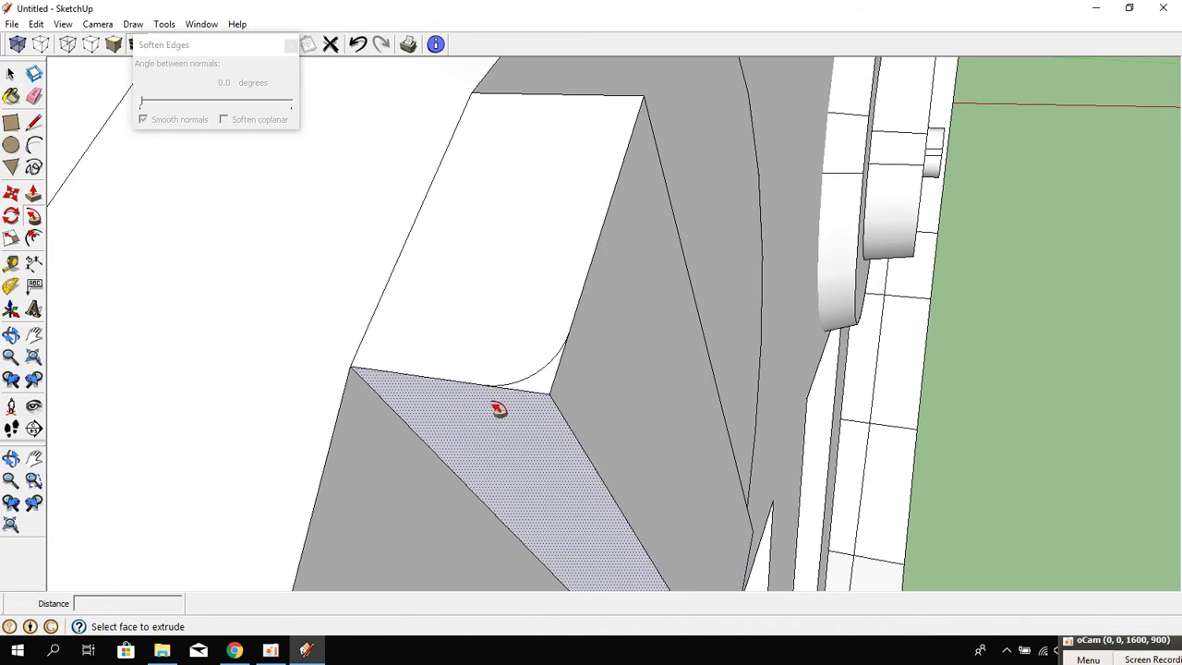
click(531, 388)
middle_drag(650, 421, 375, 409)
scroll(406, 412, down, 3)
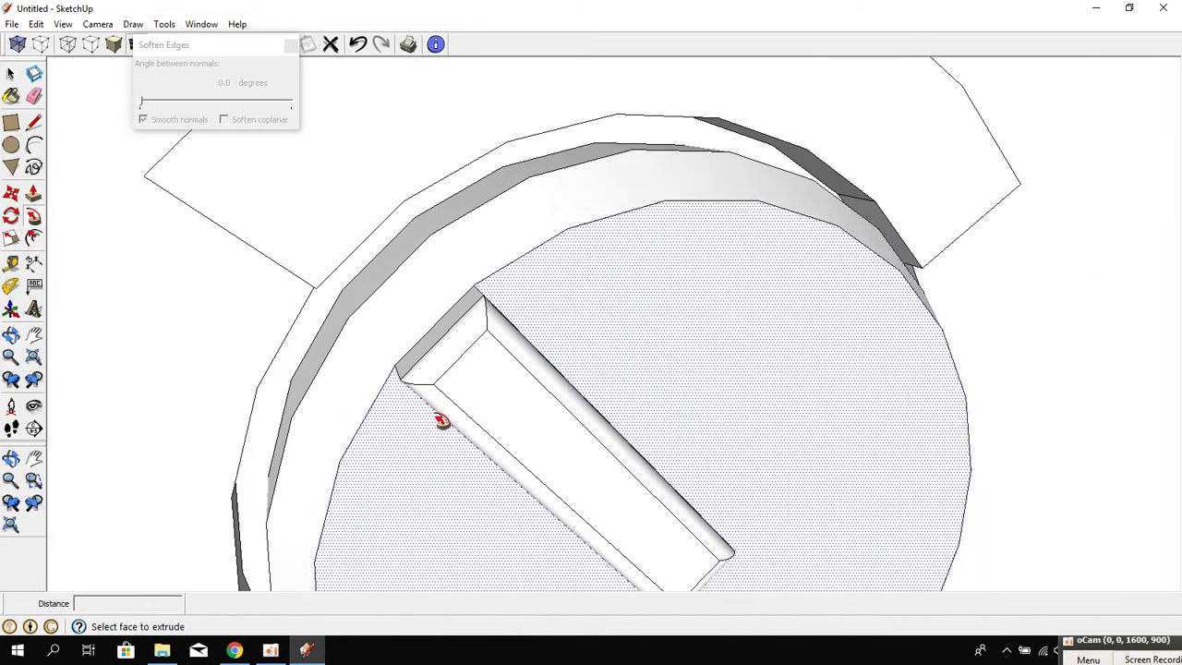
scroll(439, 430, down, 2)
scroll(430, 443, down, 2)
scroll(425, 445, down, 2)
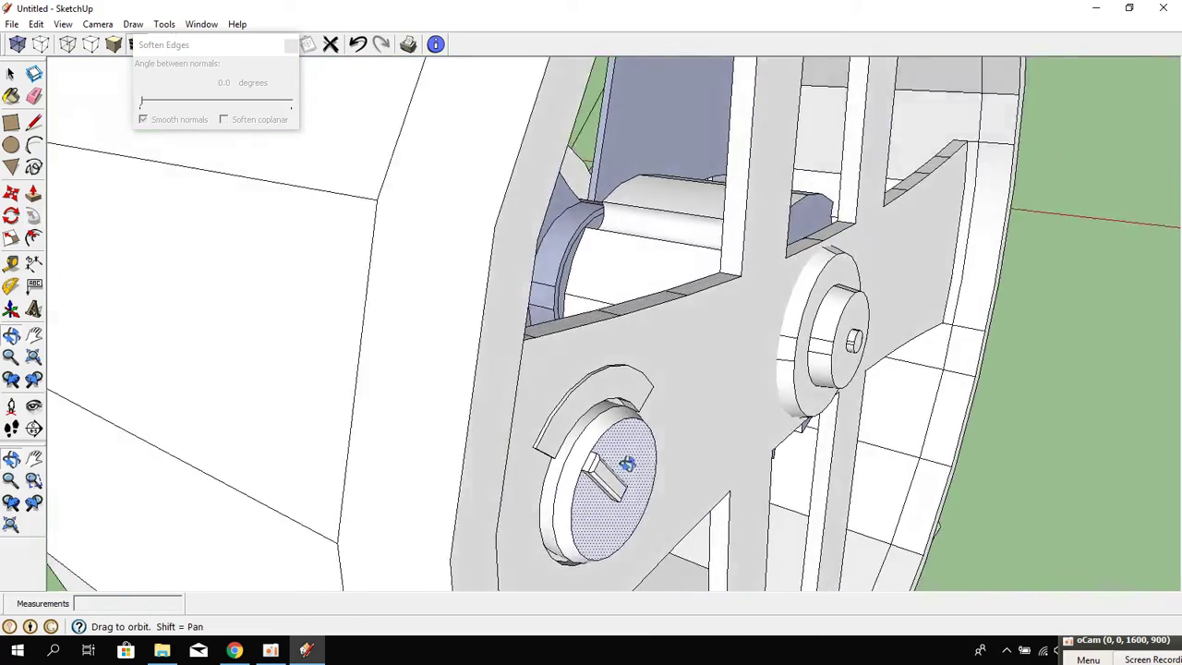
middle_drag(423, 445, 370, 425)
scroll(333, 420, down, 3)
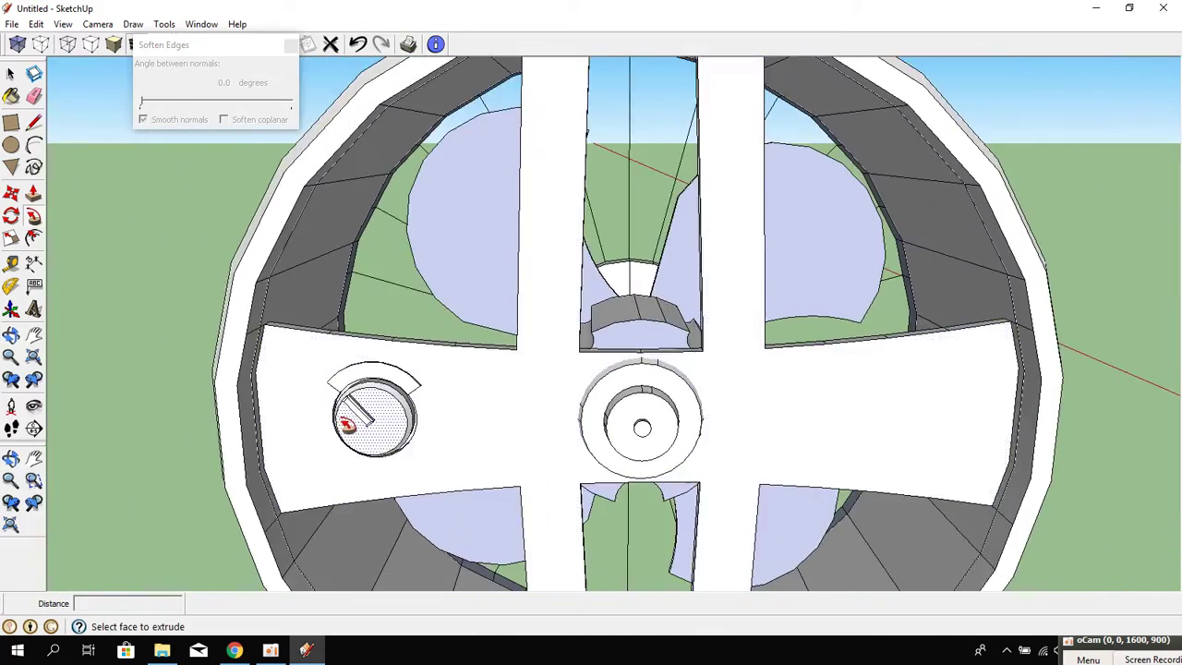
scroll(347, 425, down, 3)
scroll(357, 415, down, 1)
Orbit, pan and zoom to face the lower-right leg's flat side up close.
click(11, 76)
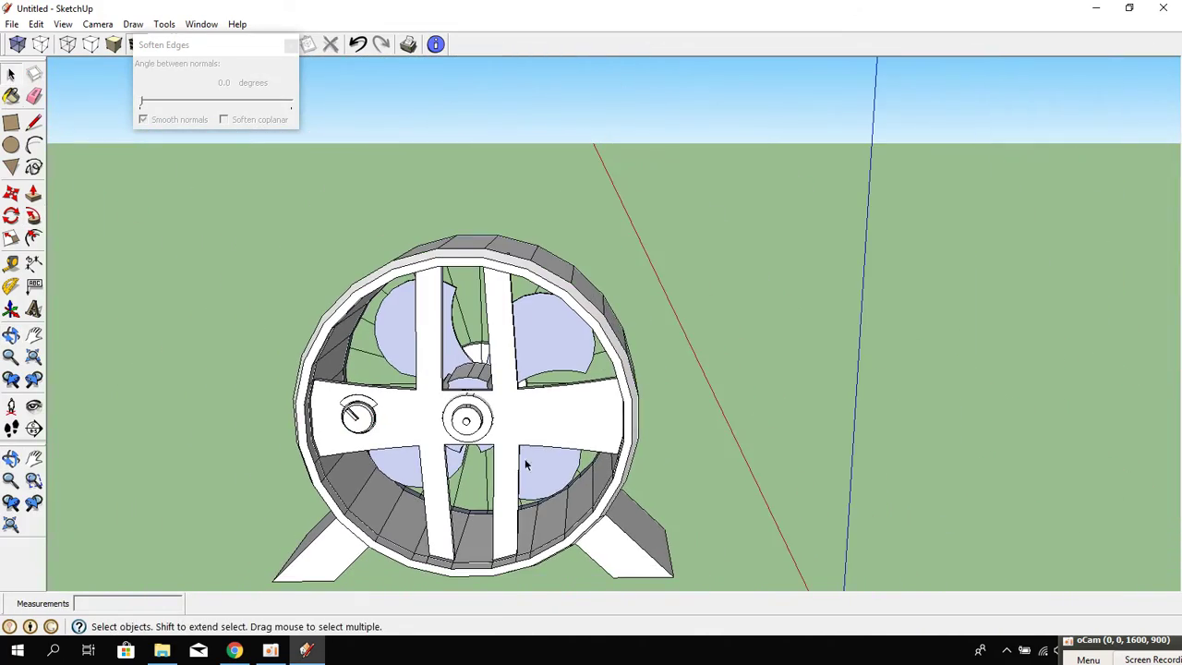
shift+middle_drag(522, 465, 464, 280)
scroll(527, 343, up, 3)
scroll(542, 339, up, 2)
middle_drag(543, 339, 203, 398)
scroll(382, 446, up, 3)
scroll(378, 438, up, 2)
mouse_move(380, 442)
middle_down()
mouse_move(385, 470)
mouse_move(364, 474)
mouse_move(232, 456)
mouse_move(85, 409)
mouse_move(490, 486)
mouse_move(406, 431)
mouse_move(529, 445)
middle_up()
scroll(85, 409, down, 4)
scroll(529, 444, up, 3)
scroll(530, 445, up, 3)
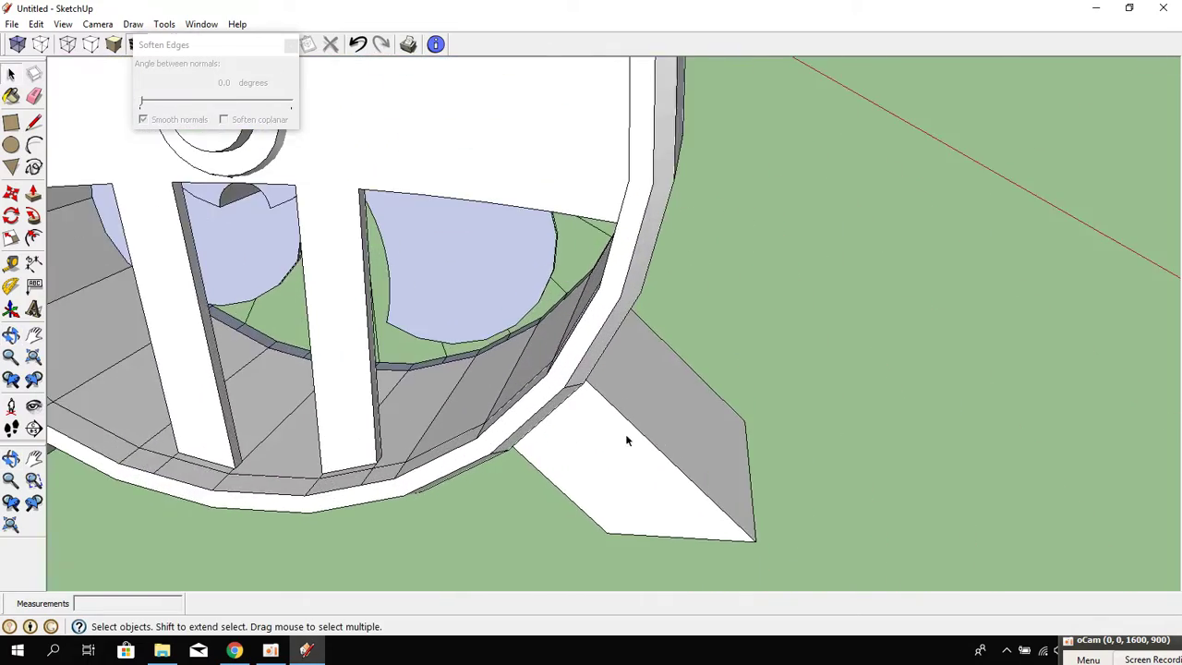
mouse_move(625, 440)
middle_down()
mouse_move(444, 414)
mouse_move(323, 417)
middle_up()
scroll(477, 416, up, 3)
scroll(477, 415, up, 2)
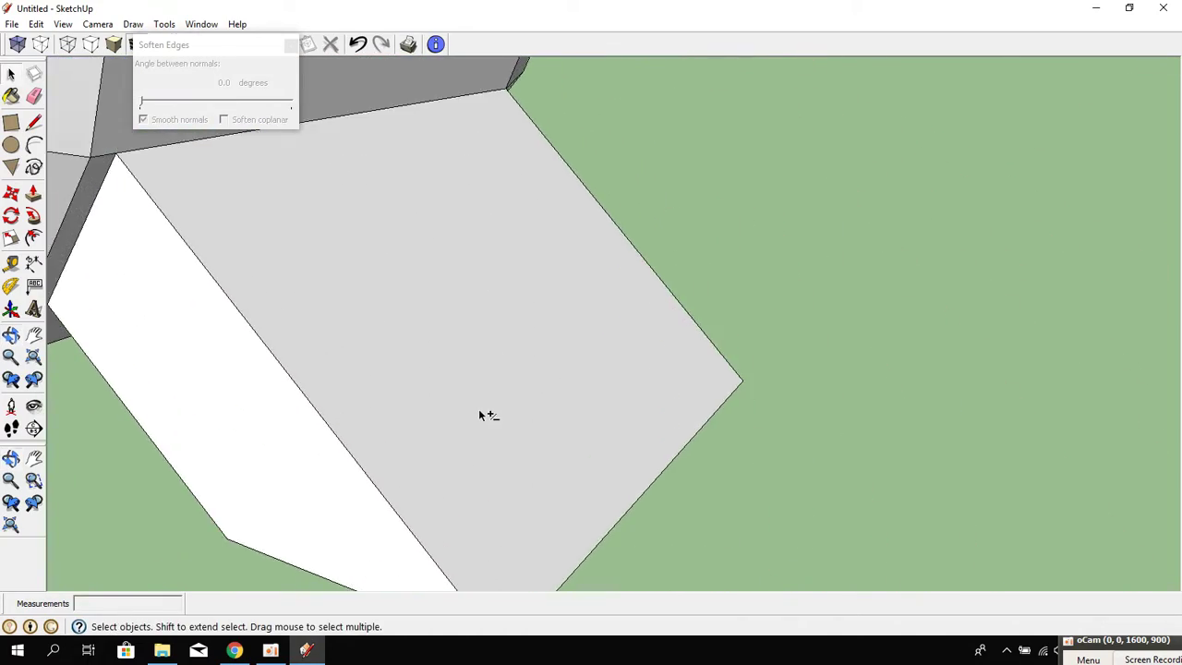
scroll(483, 415, down, 1)
scroll(431, 423, down, 2)
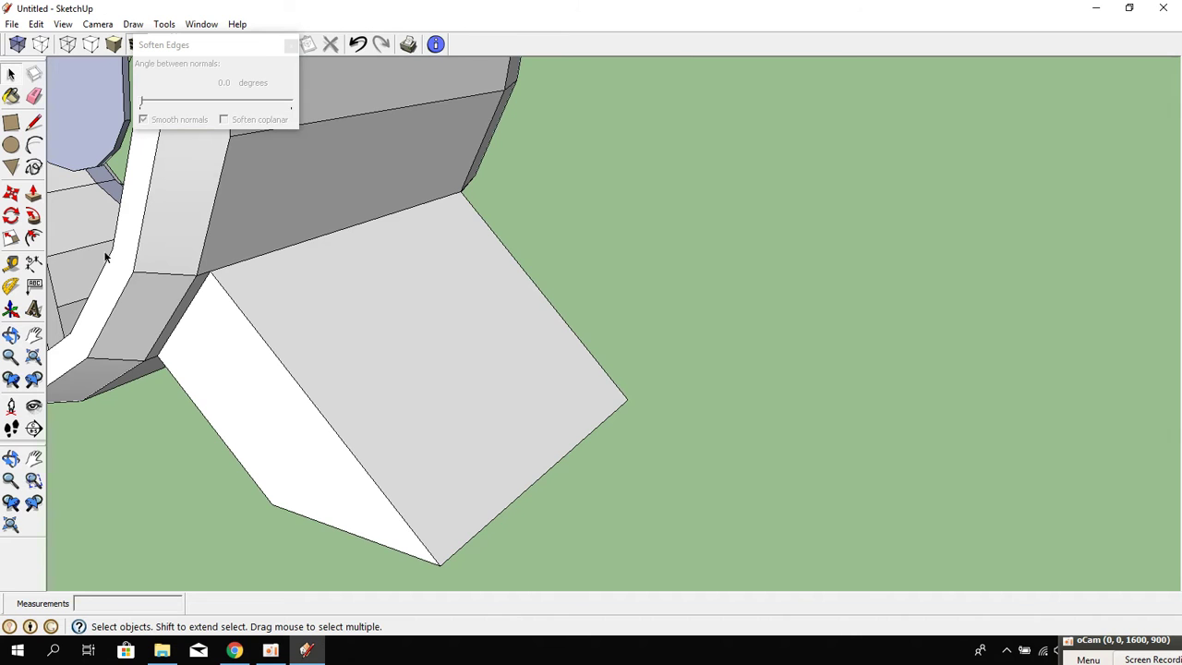
mouse_move(106, 257)
middle_down()
mouse_move(193, 311)
mouse_move(496, 309)
mouse_move(304, 256)
mouse_move(284, 296)
middle_up()
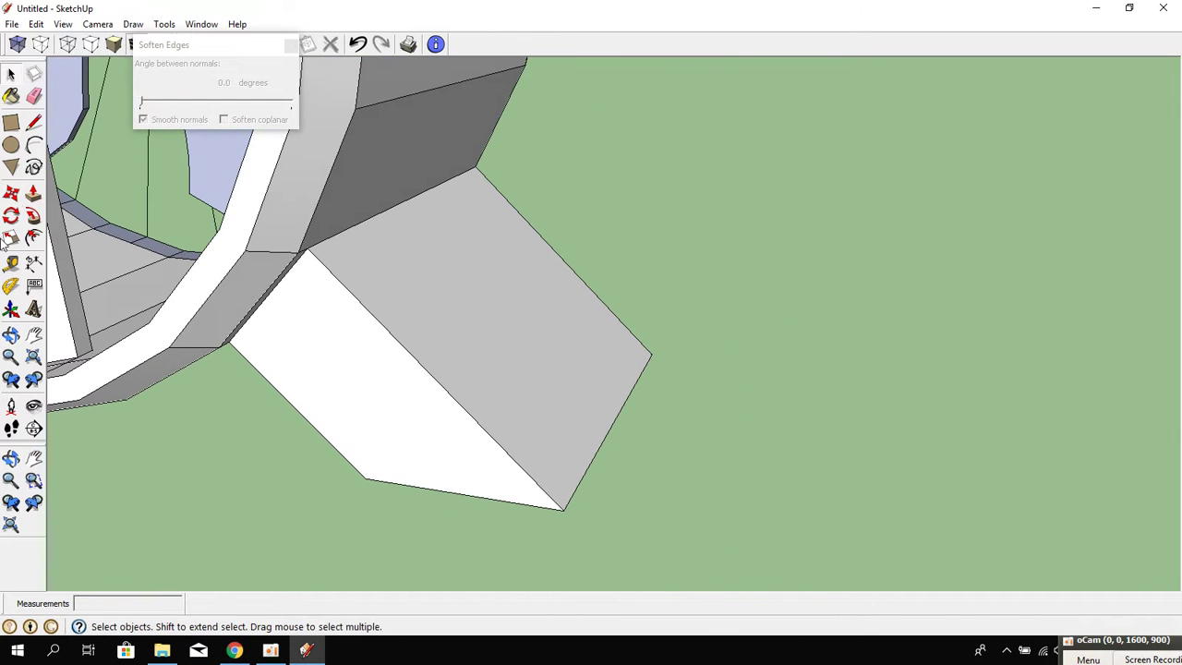
click(11, 122)
mouse_move(341, 406)
middle_down()
mouse_move(435, 367)
mouse_move(435, 351)
middle_up()
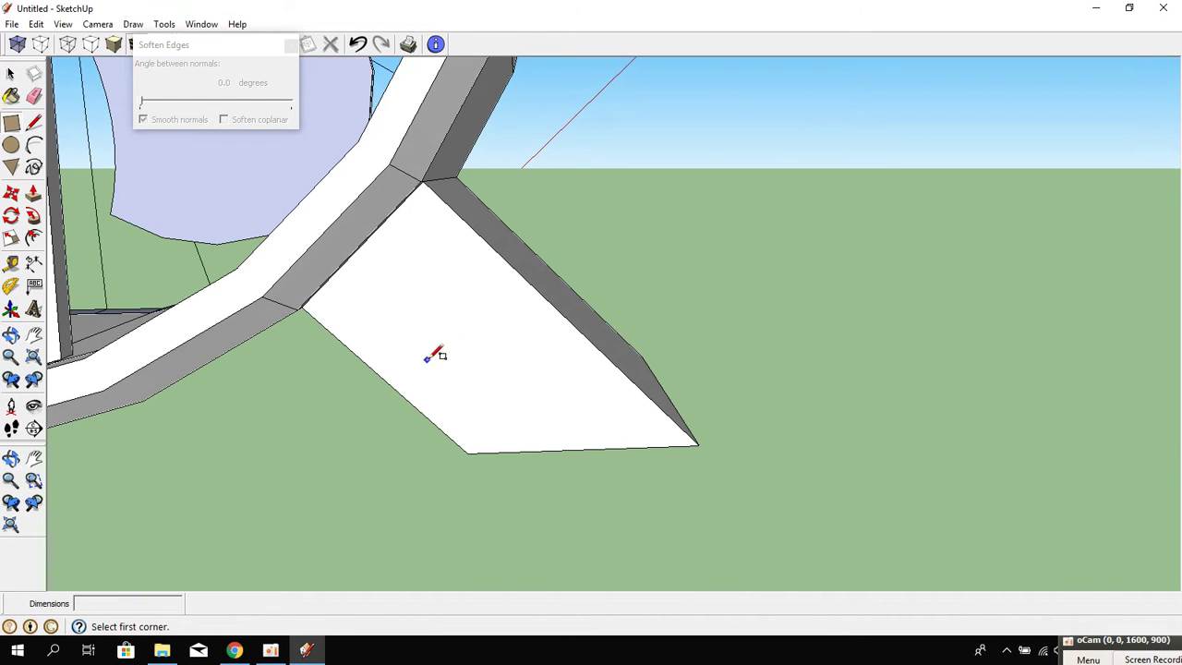
Draw a rectangle on the lower-right leg's flat face.
click(422, 344)
click(545, 385)
scroll(546, 385, up, 2)
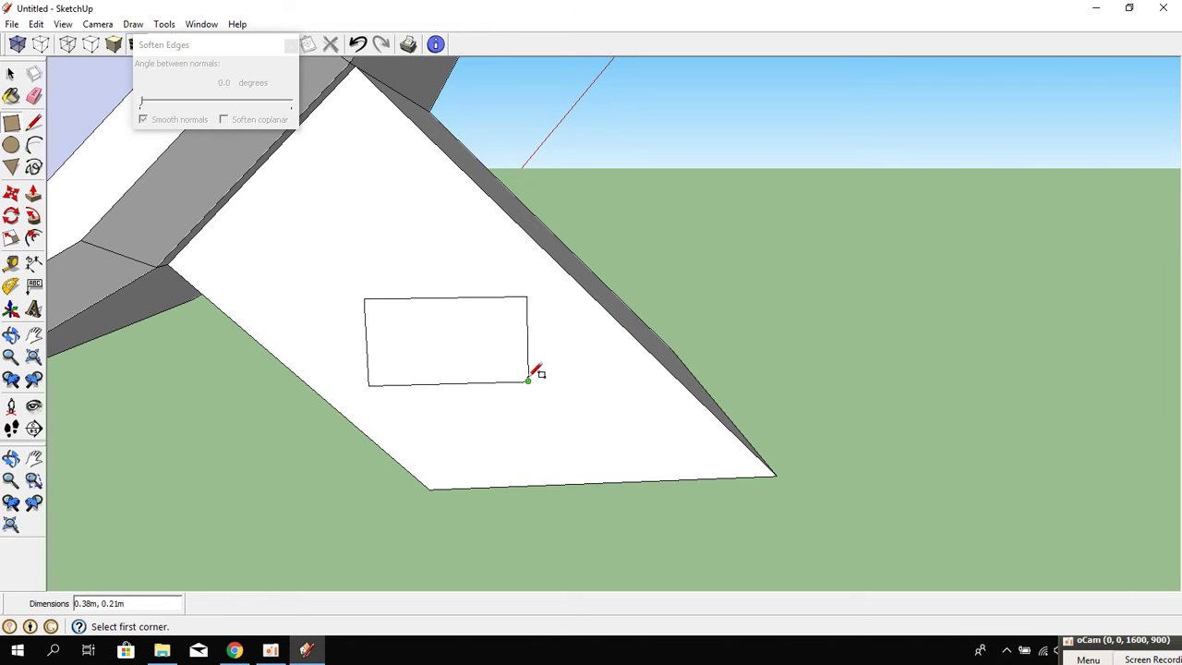
scroll(533, 374, up, 2)
Pull the rectangle out into a box and try stepping its front and top faces.
click(43, 200)
drag(475, 338, 508, 358)
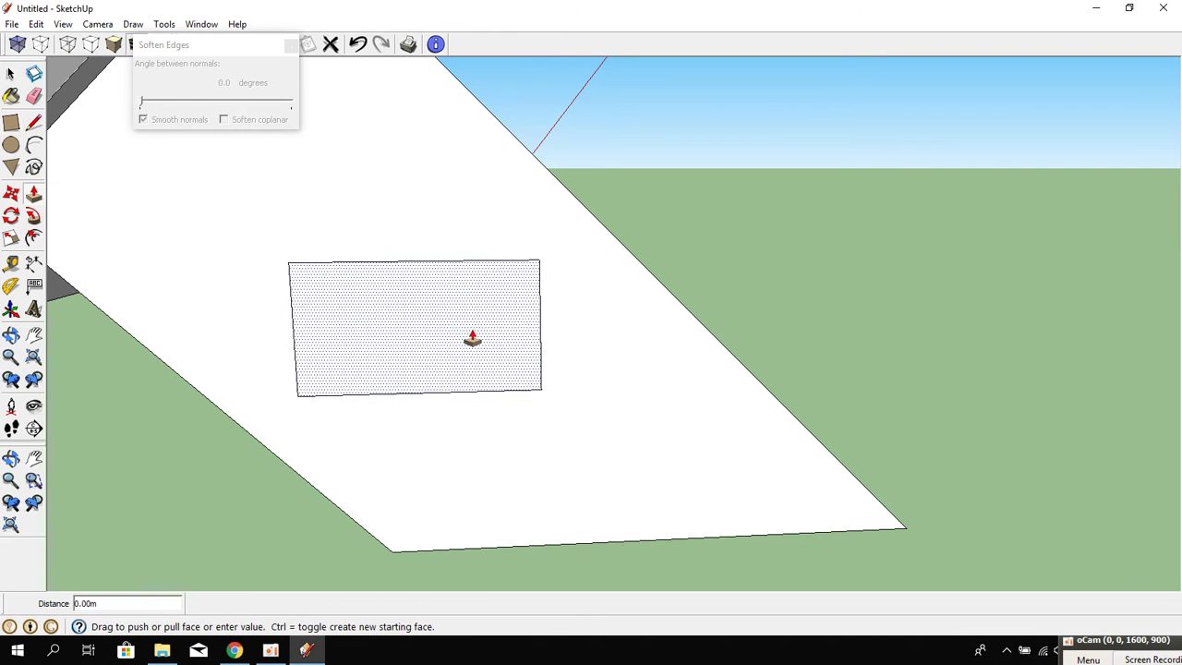
mouse_move(508, 359)
middle_down()
mouse_move(360, 359)
mouse_move(449, 348)
middle_up()
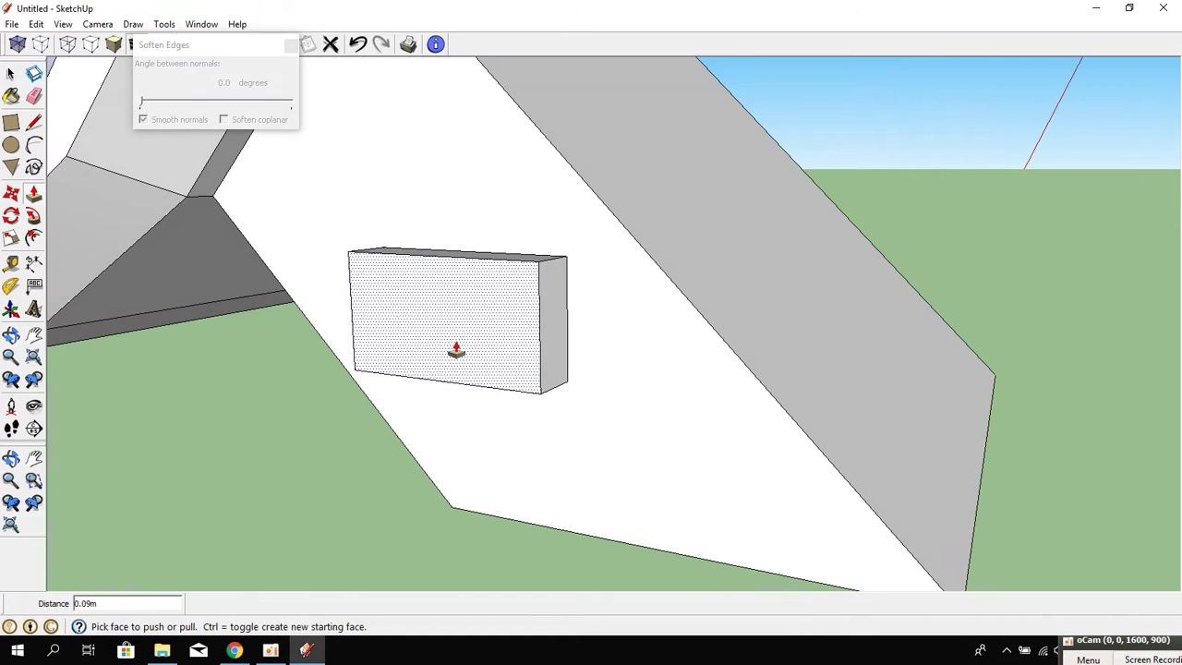
click(449, 348)
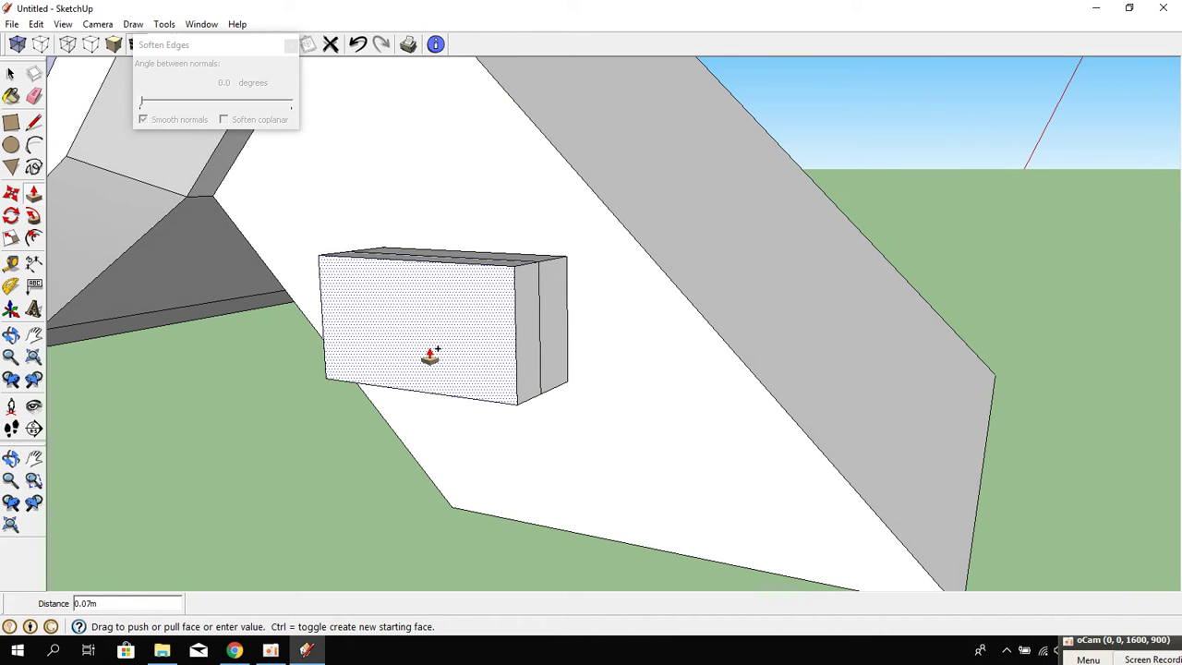
click(430, 356)
key(ctrl+z)
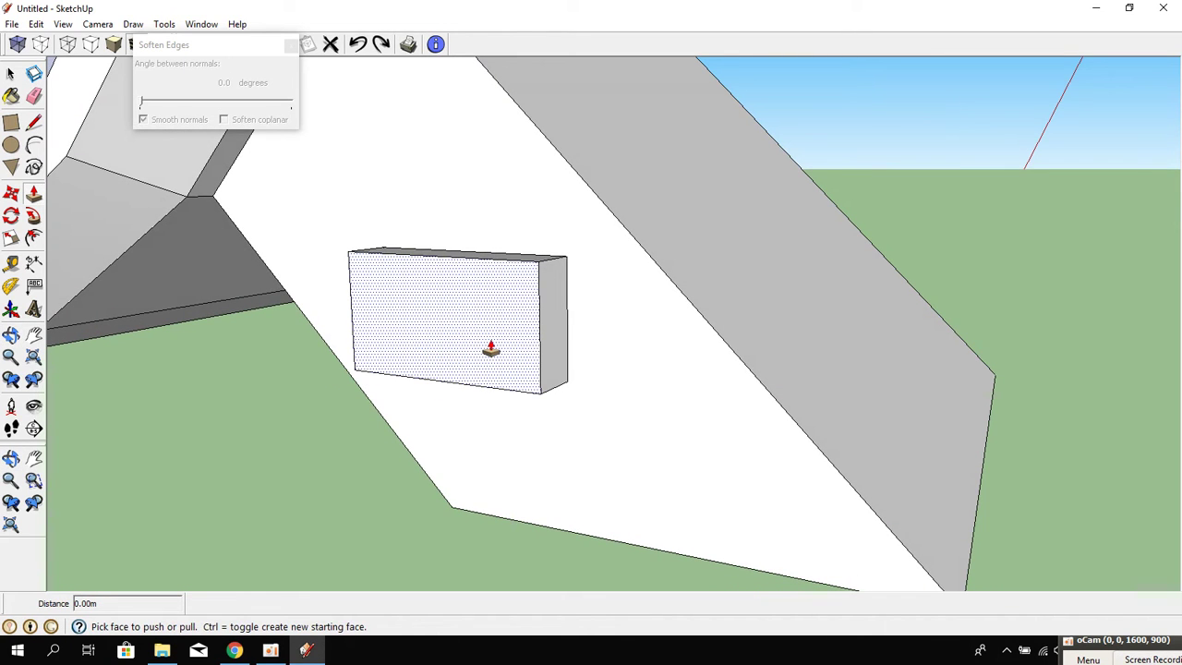
click(491, 348)
click(393, 348)
mouse_move(393, 349)
middle_down()
mouse_move(618, 429)
mouse_move(515, 320)
middle_up()
click(509, 325)
click(502, 332)
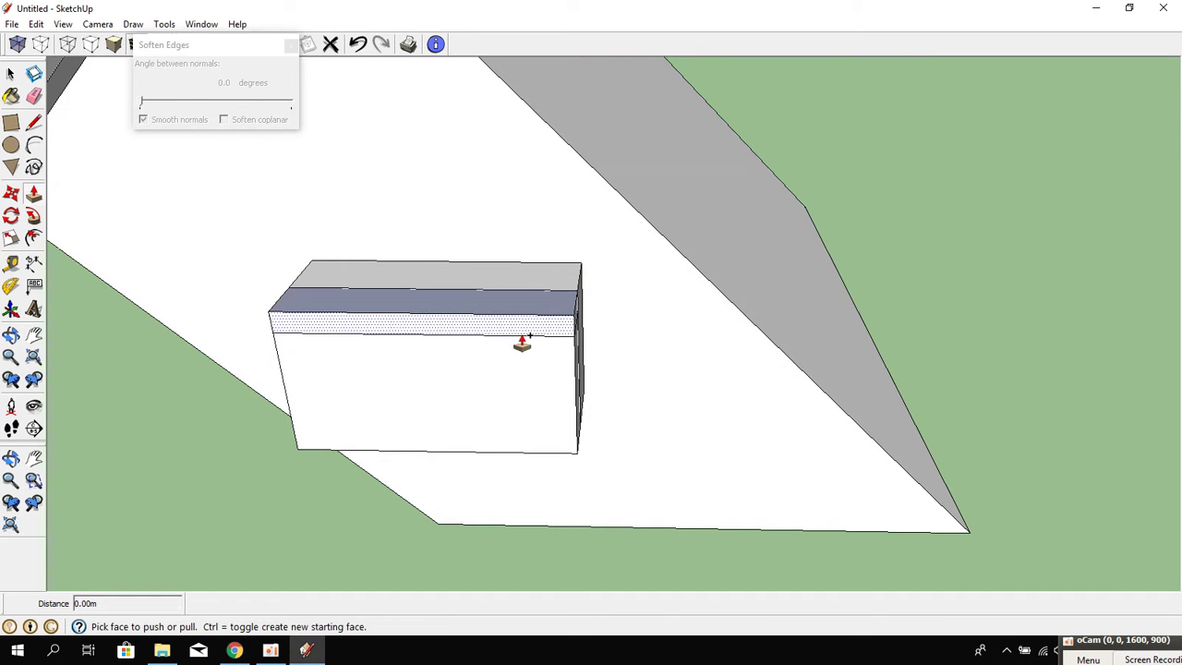
click(521, 314)
click(518, 329)
Push and pull the box's side and lower faces, then undo back to the flat rectangle.
middle_drag(601, 369, 550, 353)
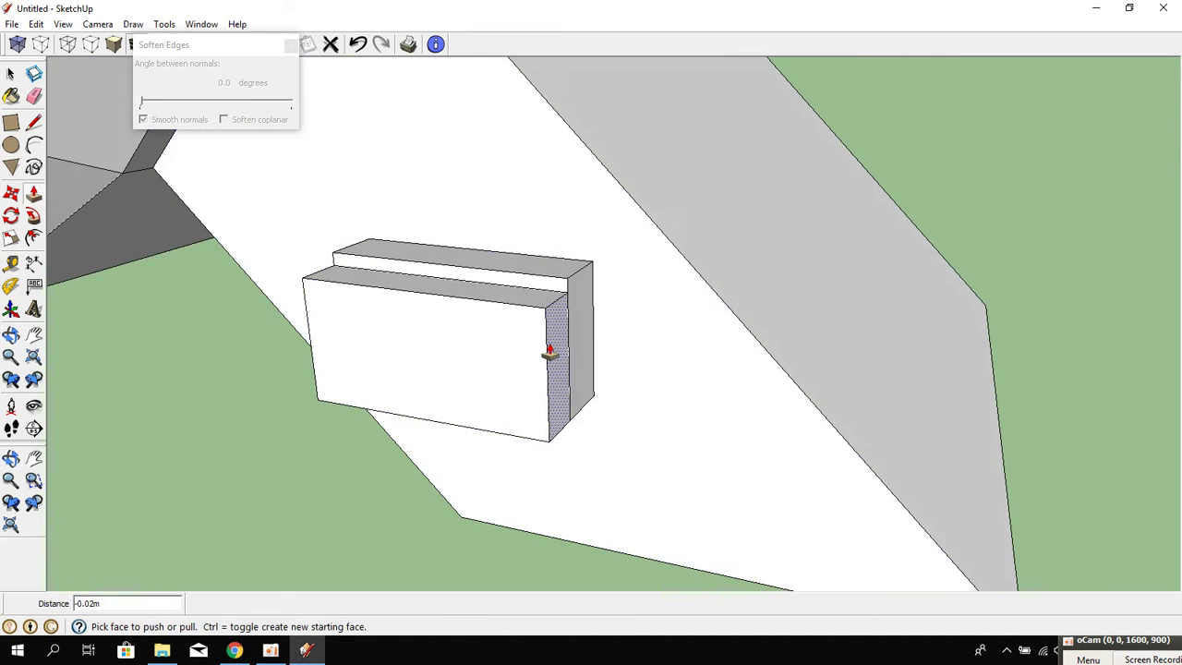
click(550, 352)
click(409, 382)
mouse_move(409, 383)
middle_down()
mouse_move(634, 378)
mouse_move(381, 373)
middle_up()
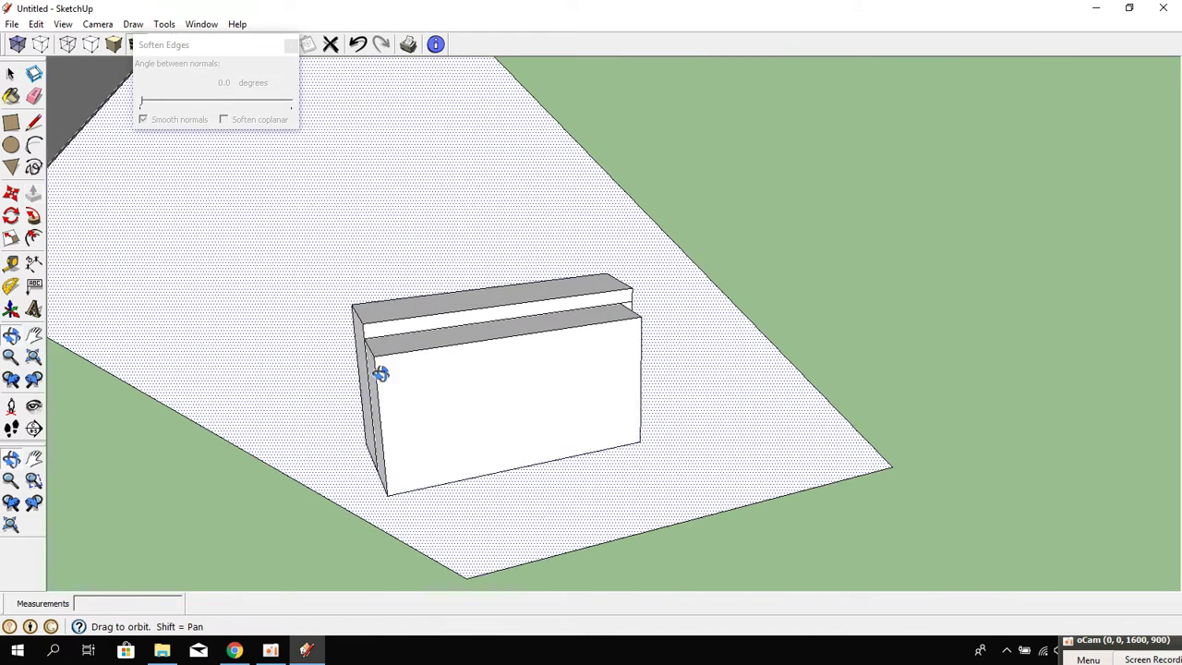
click(388, 397)
click(404, 400)
mouse_move(451, 430)
middle_down()
mouse_move(341, 299)
mouse_move(475, 409)
middle_up()
click(475, 434)
click(529, 421)
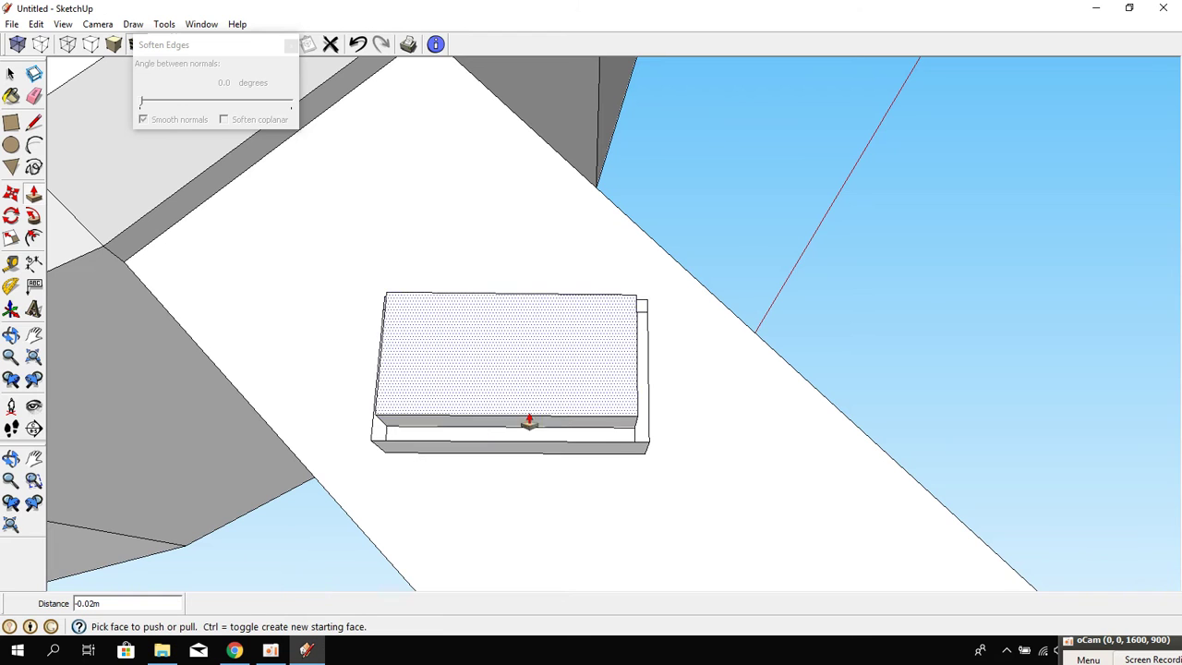
key(ctrl+z)
key(ctrl+z)
key(ctrl+z)
key(ctrl+z)
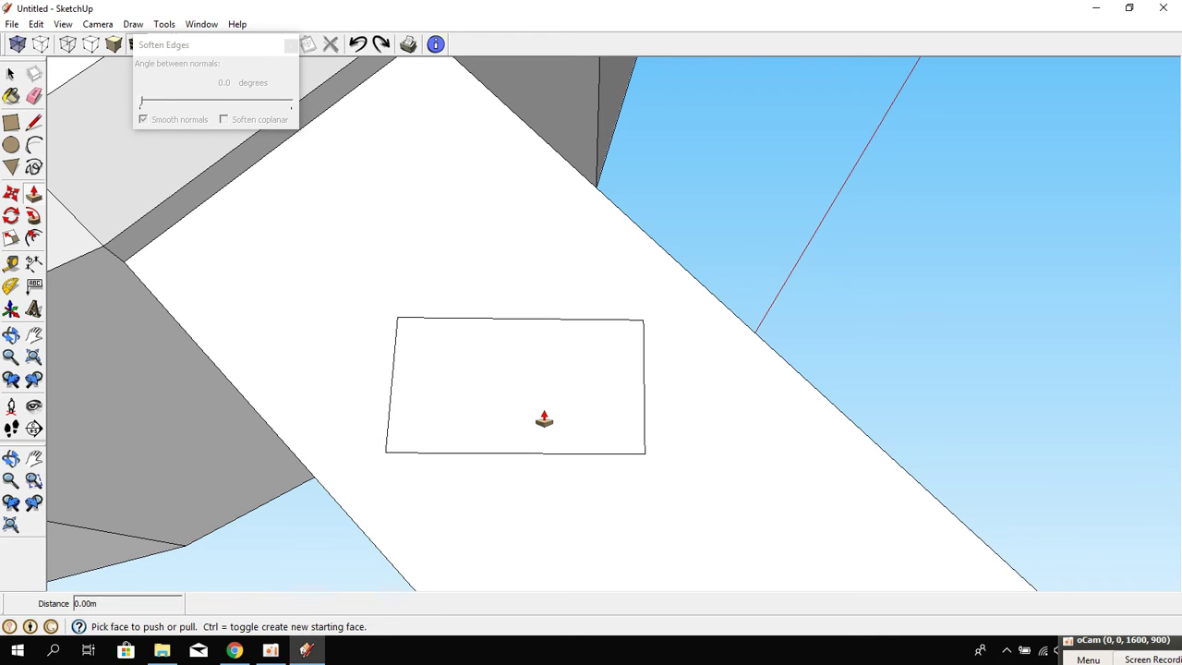
Raise the rectangle into a 0.10 m box.
click(544, 419)
click(475, 390)
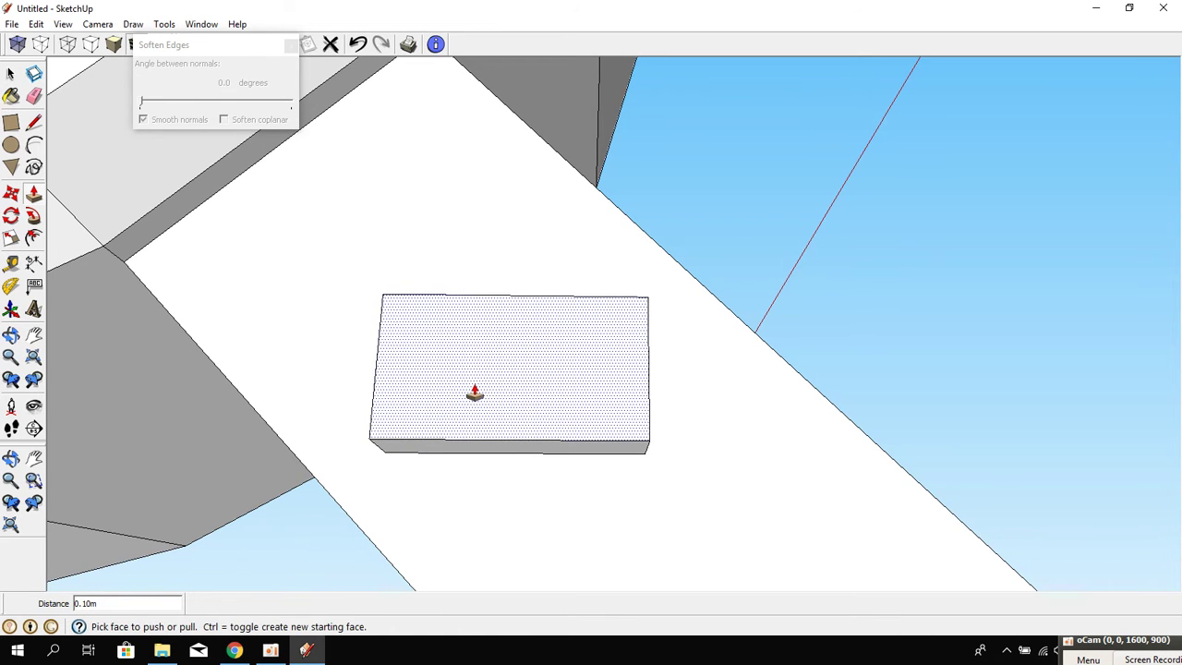
mouse_move(475, 391)
middle_down()
mouse_move(341, 476)
mouse_move(444, 475)
middle_up()
Offset the rectangle inward and pull the inner face out as the first tier.
key(f)
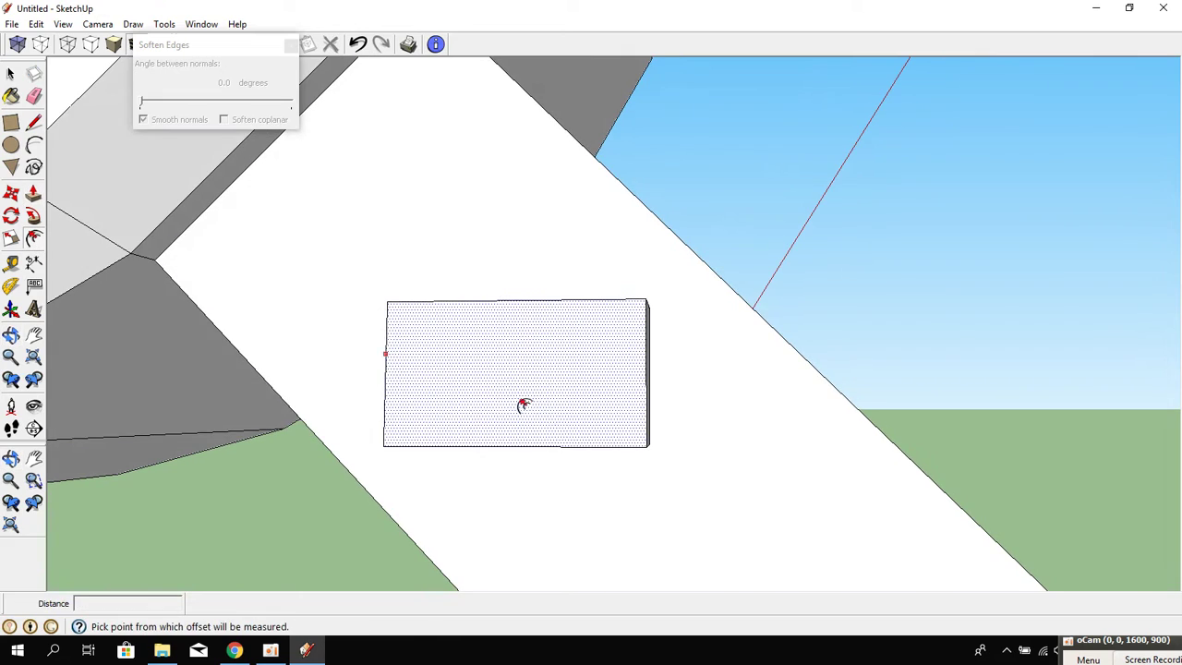
click(553, 418)
click(558, 431)
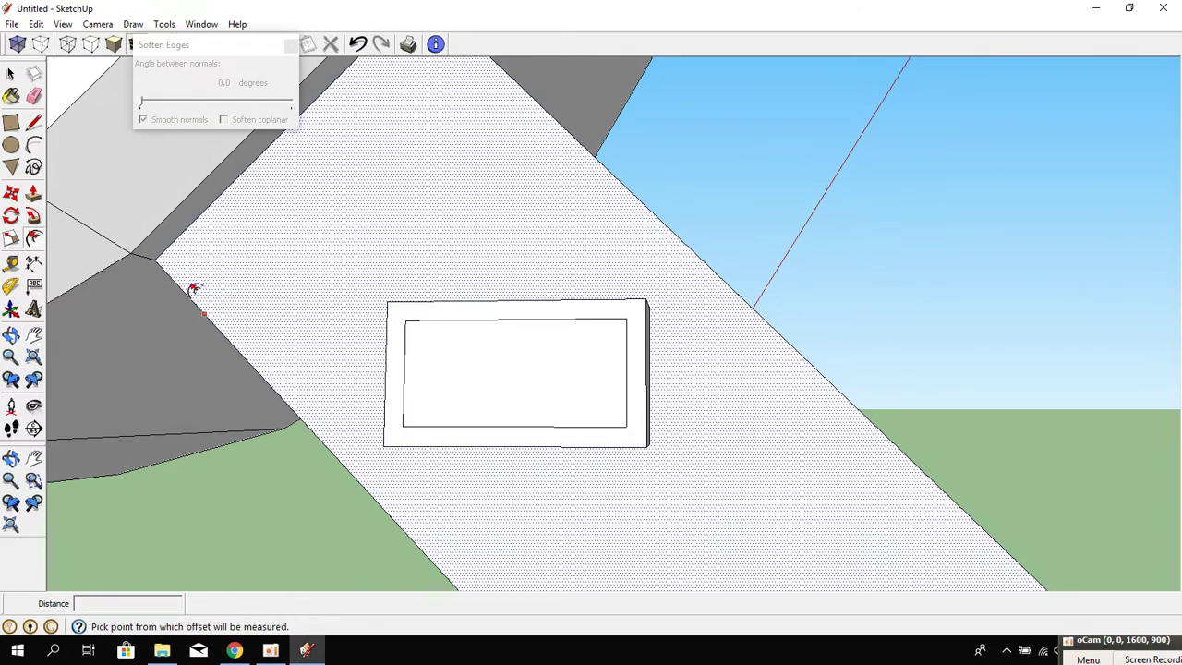
click(33, 192)
middle_drag(673, 417, 493, 454)
click(531, 414)
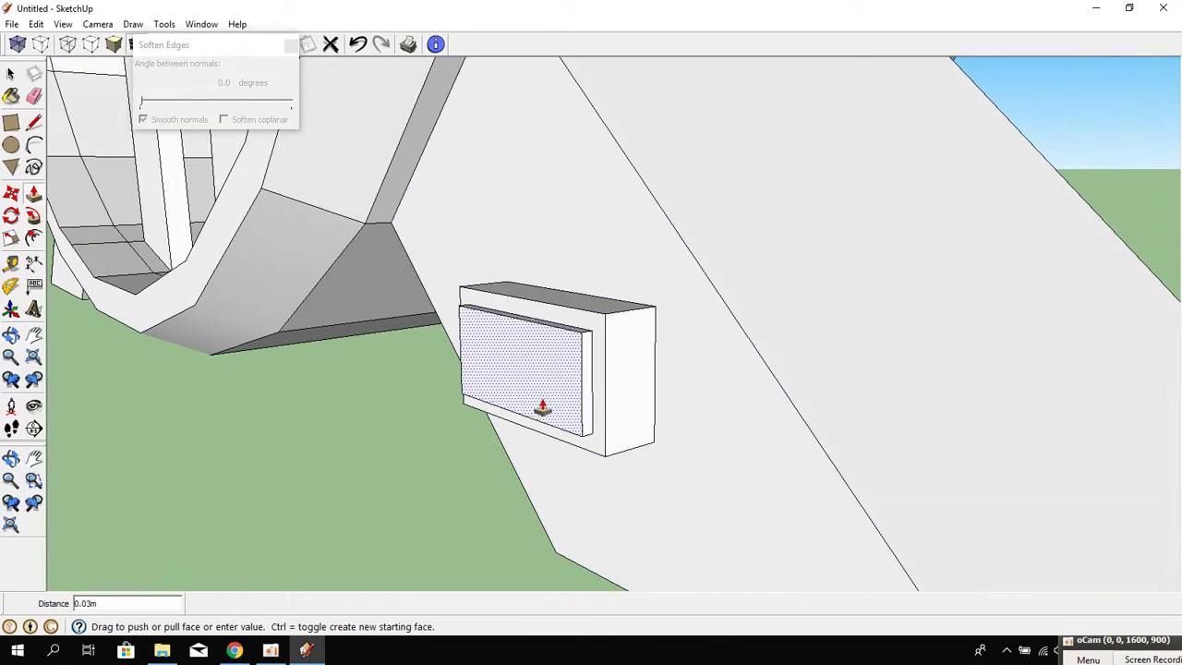
click(524, 419)
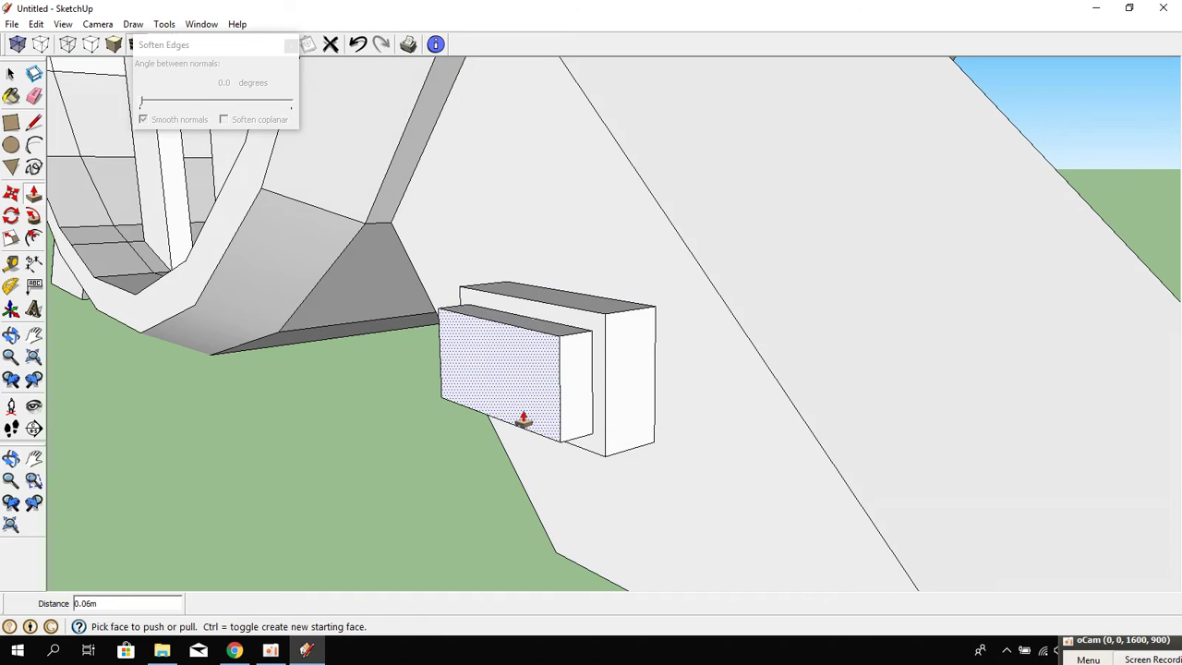
Offset the first tier's front and pull it out as the second tier.
click(34, 237)
click(520, 404)
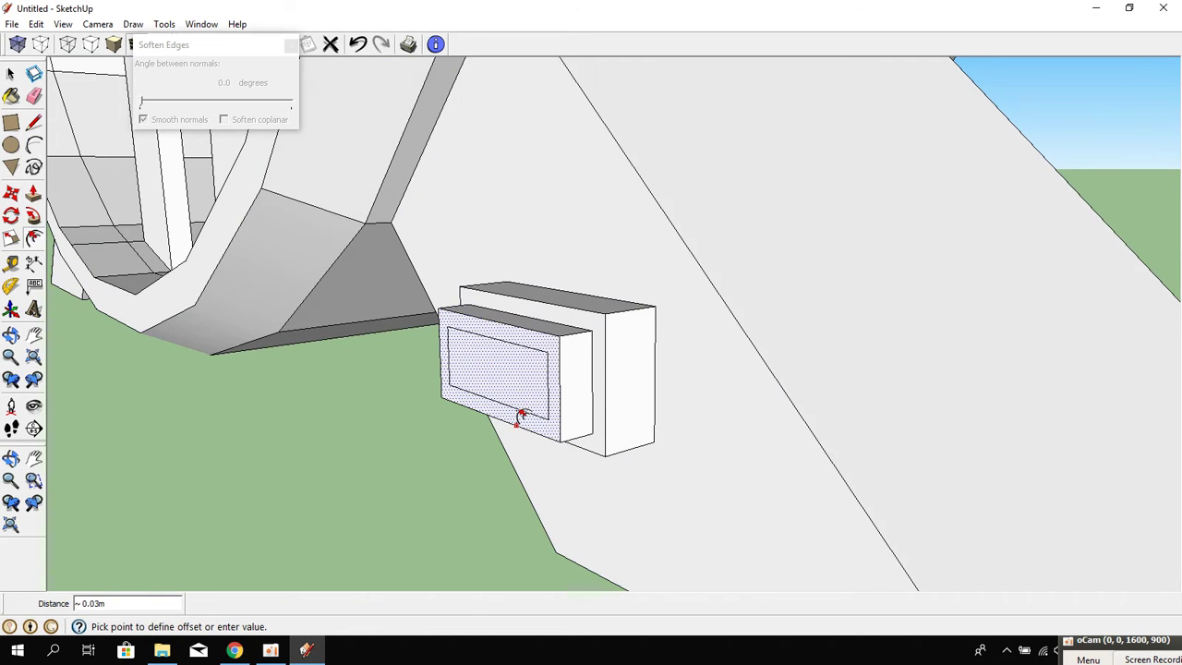
click(520, 415)
click(33, 192)
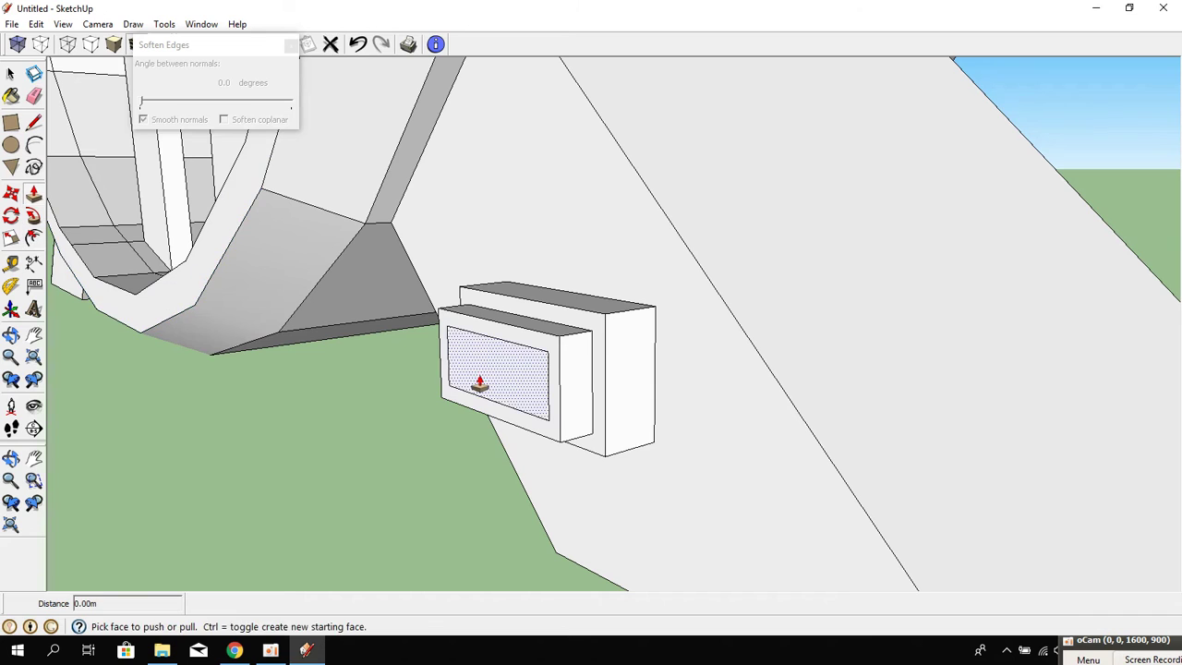
click(474, 383)
click(440, 394)
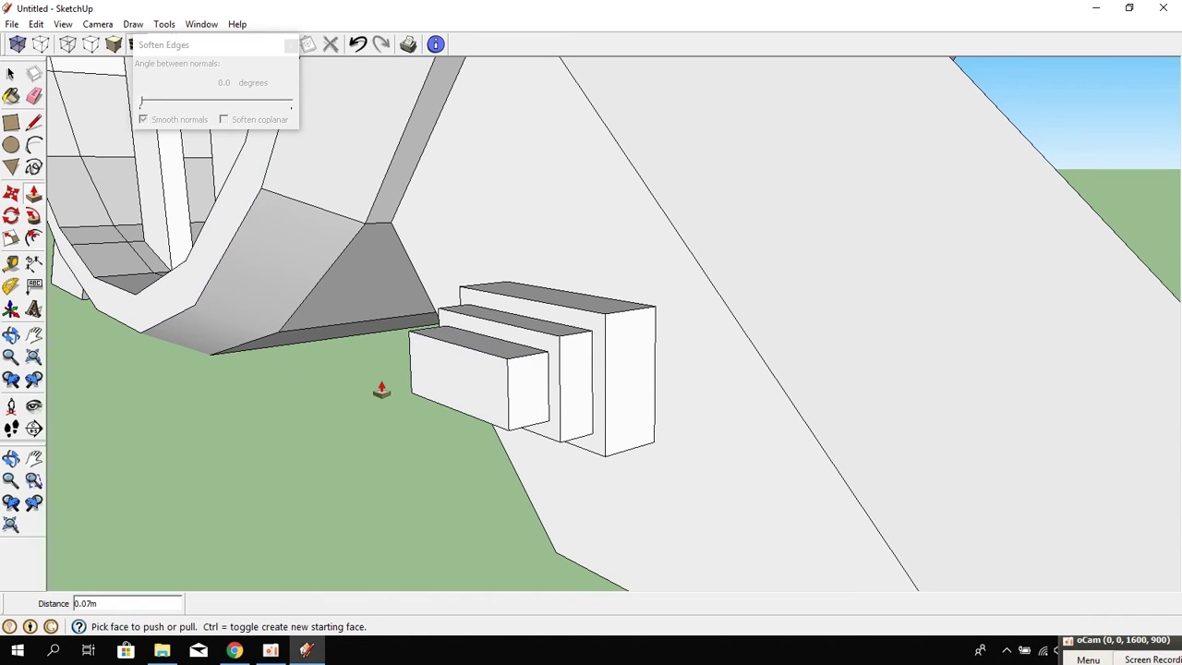
Inset the second tier's front smaller and pull it out as the third tier.
click(34, 238)
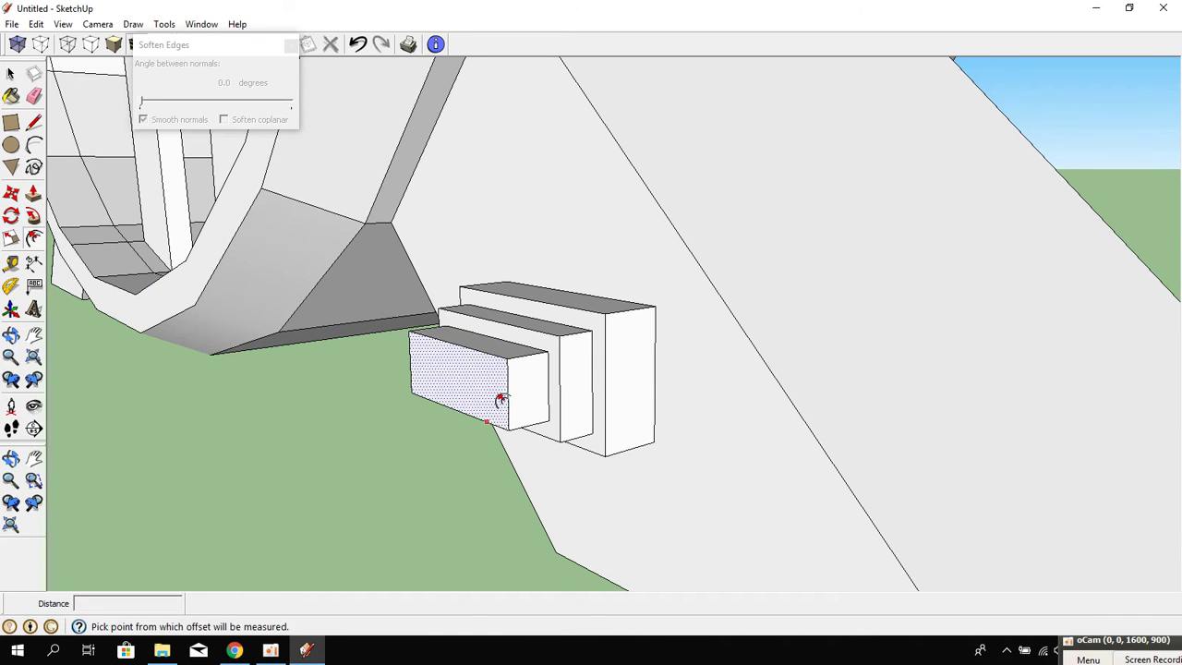
click(484, 415)
click(475, 403)
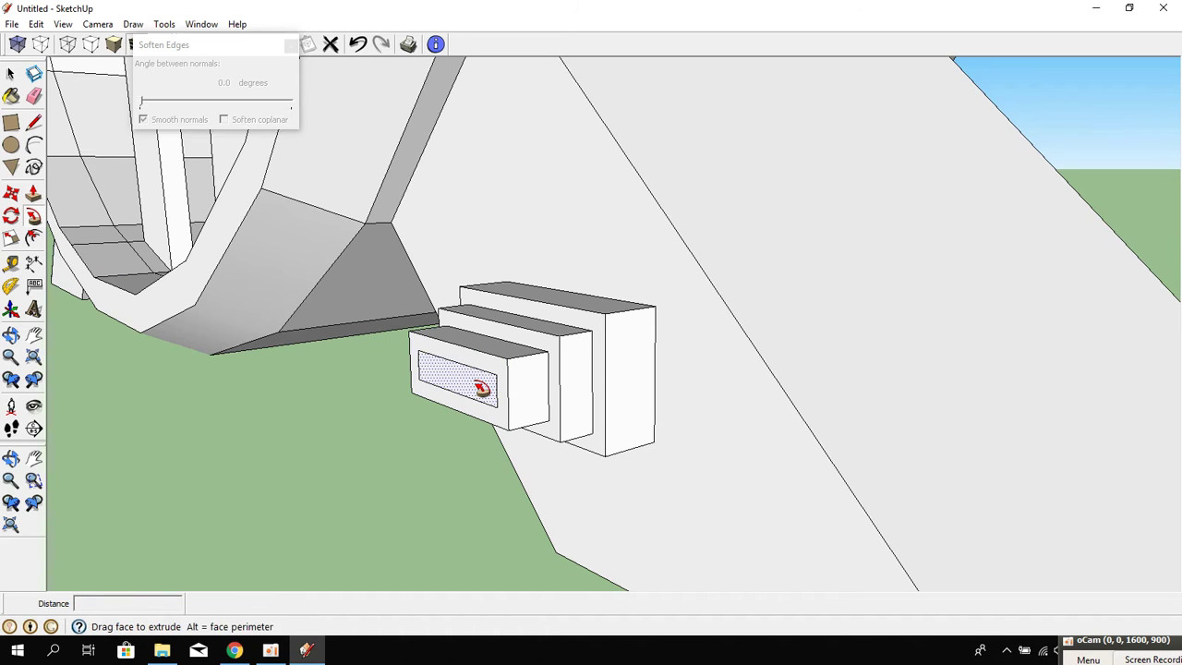
click(33, 194)
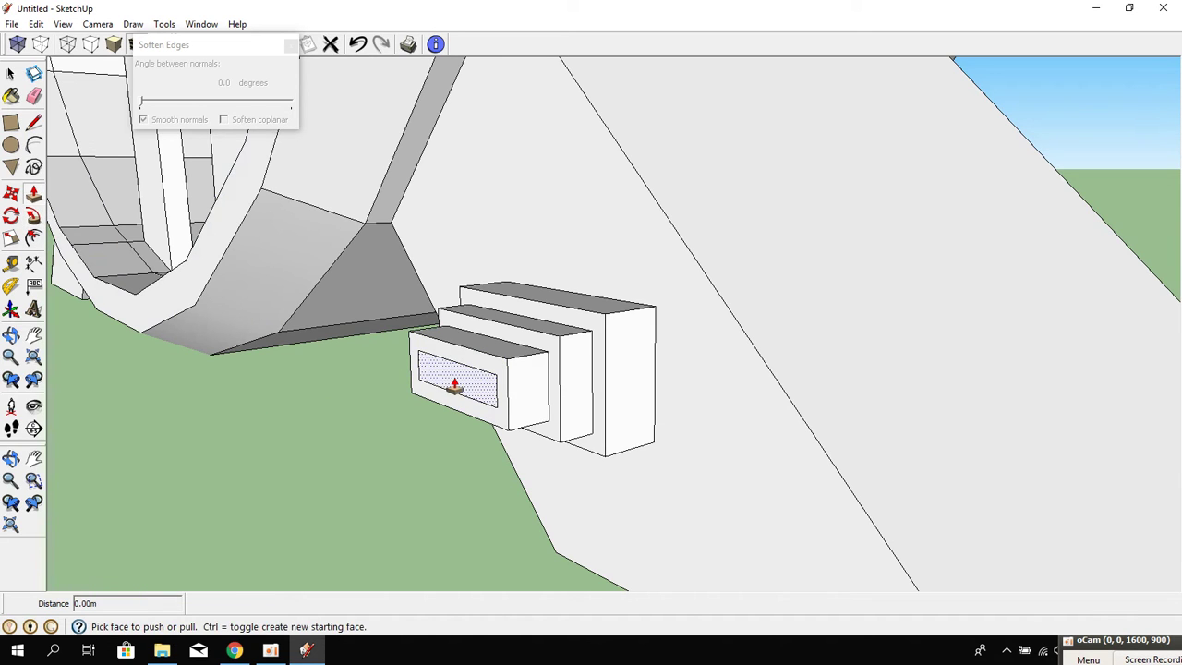
drag(452, 386, 394, 409)
click(395, 409)
scroll(277, 446, down, 3)
Pull the smallest tier's face into a long beam, lengthening it to about 2.21 m.
scroll(277, 444, down, 3)
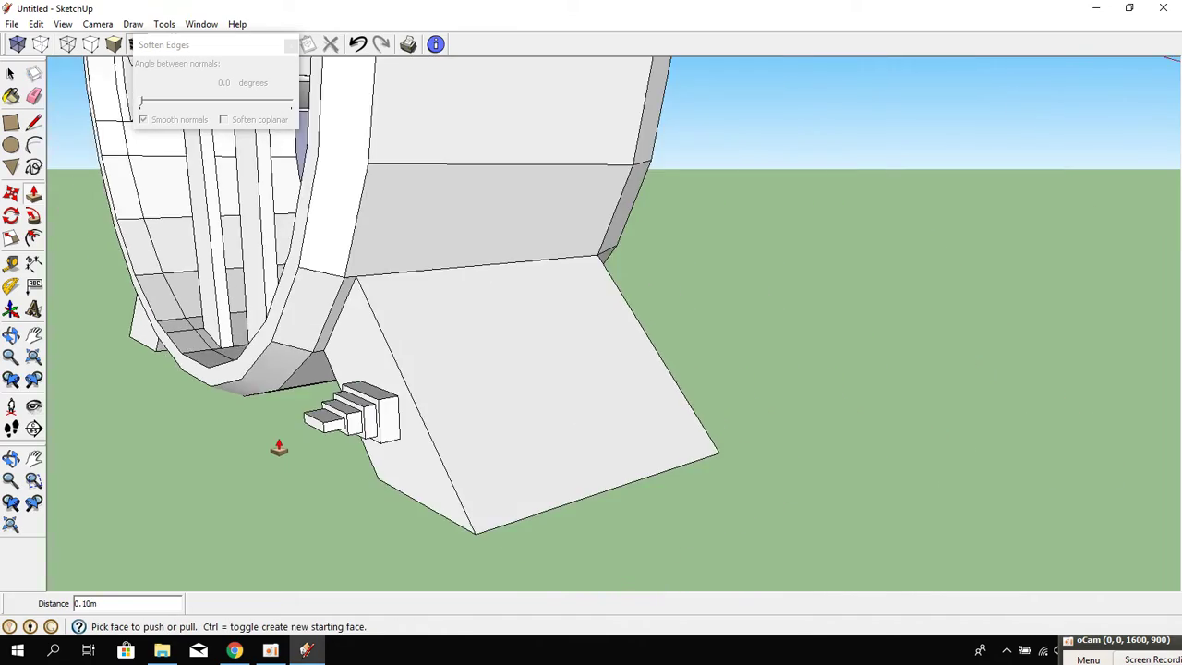
mouse_move(277, 444)
middle_down()
mouse_move(469, 428)
mouse_move(655, 428)
mouse_move(602, 440)
mouse_move(773, 446)
mouse_move(974, 438)
mouse_move(620, 489)
mouse_move(766, 478)
mouse_move(681, 418)
middle_up()
scroll(781, 497, up, 3)
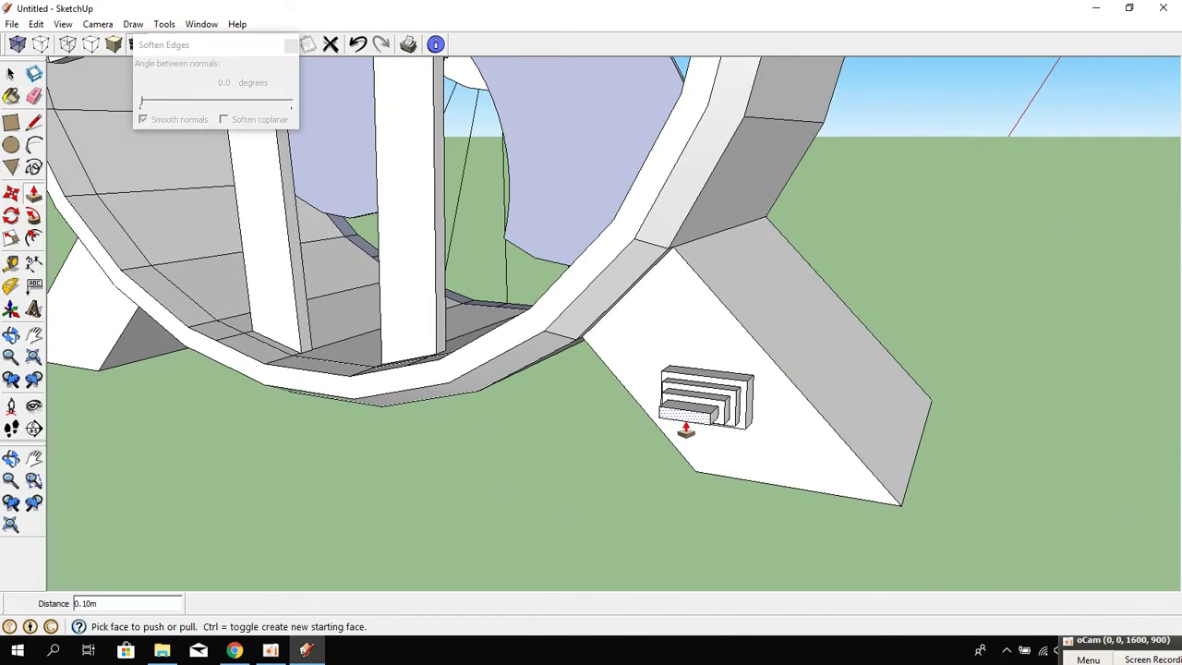
click(680, 418)
click(335, 502)
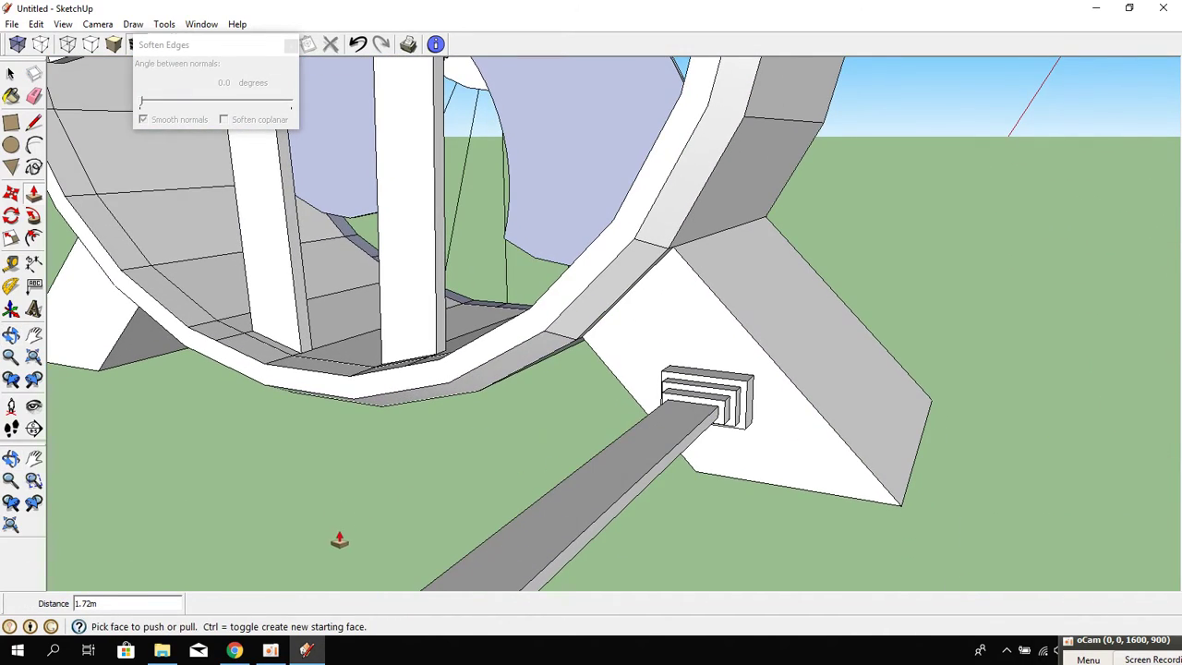
mouse_move(336, 501)
middle_down()
mouse_move(346, 539)
mouse_move(394, 478)
mouse_move(570, 424)
middle_up()
click(558, 416)
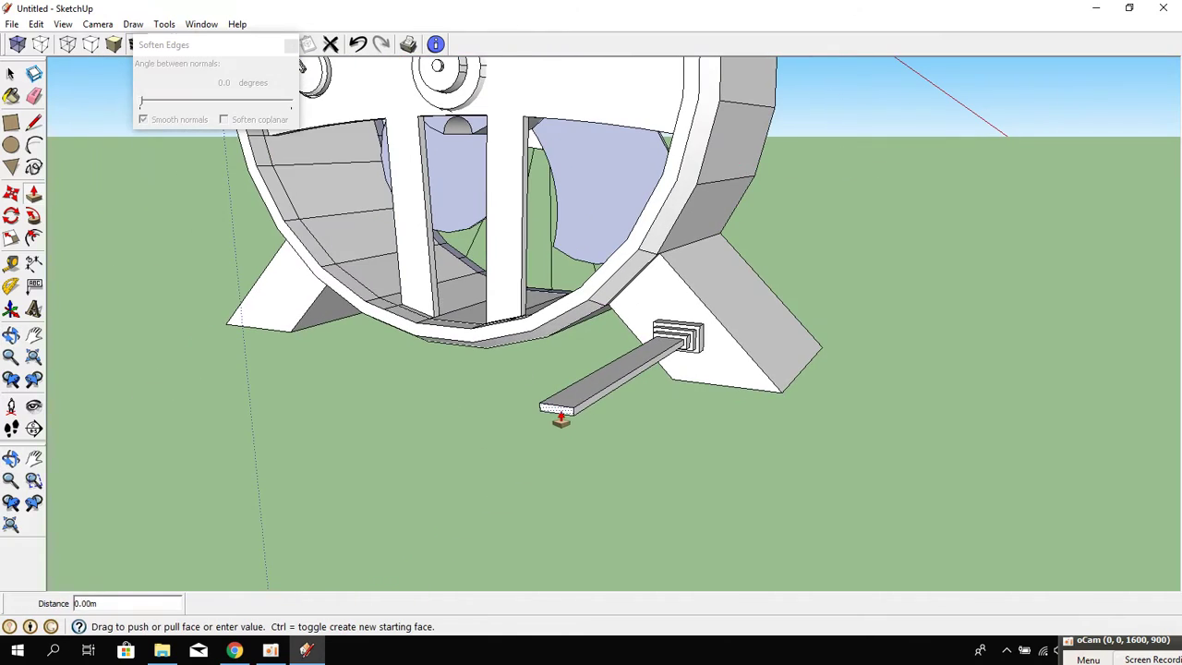
mouse_move(231, 547)
middle_down()
mouse_move(467, 441)
mouse_move(729, 453)
mouse_move(546, 475)
mouse_move(764, 444)
mouse_move(450, 478)
middle_up()
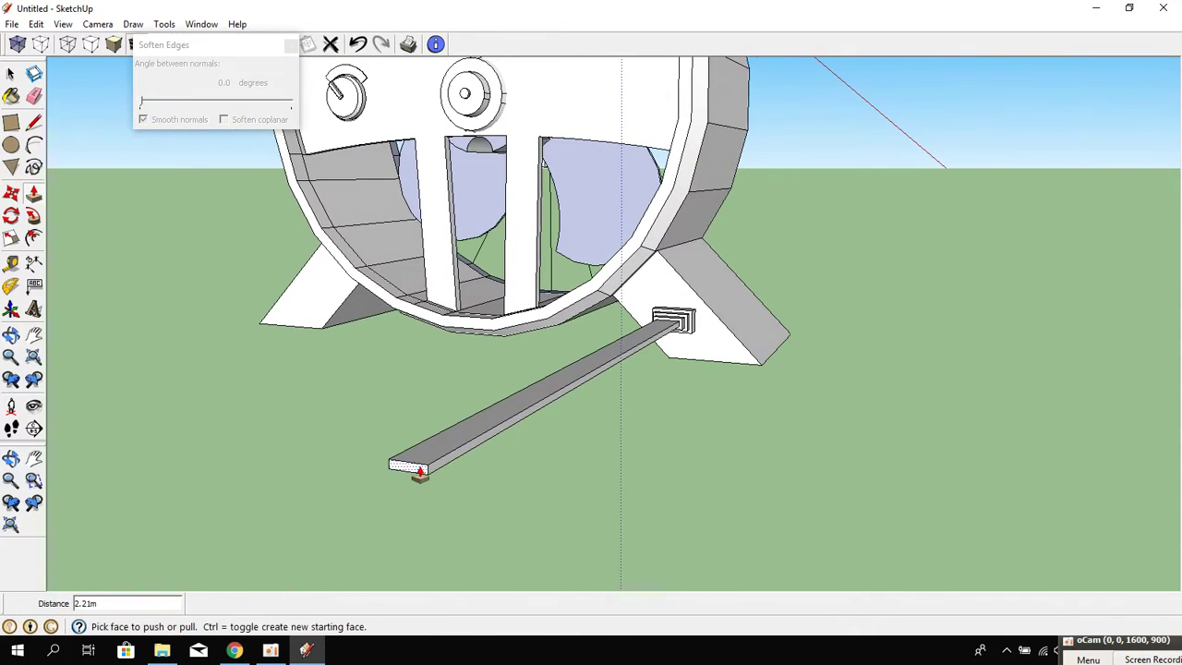
scroll(390, 481, up, 3)
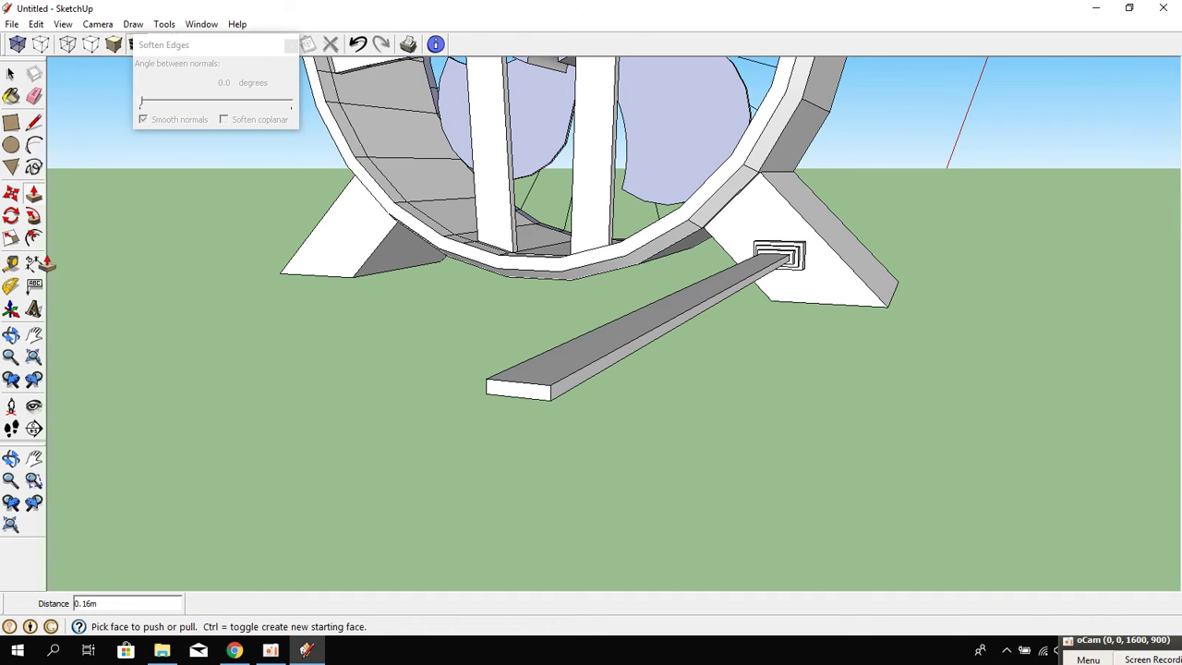
Offset the beam's end face and pull the outer ring 0.25 m into a hollow box.
click(33, 238)
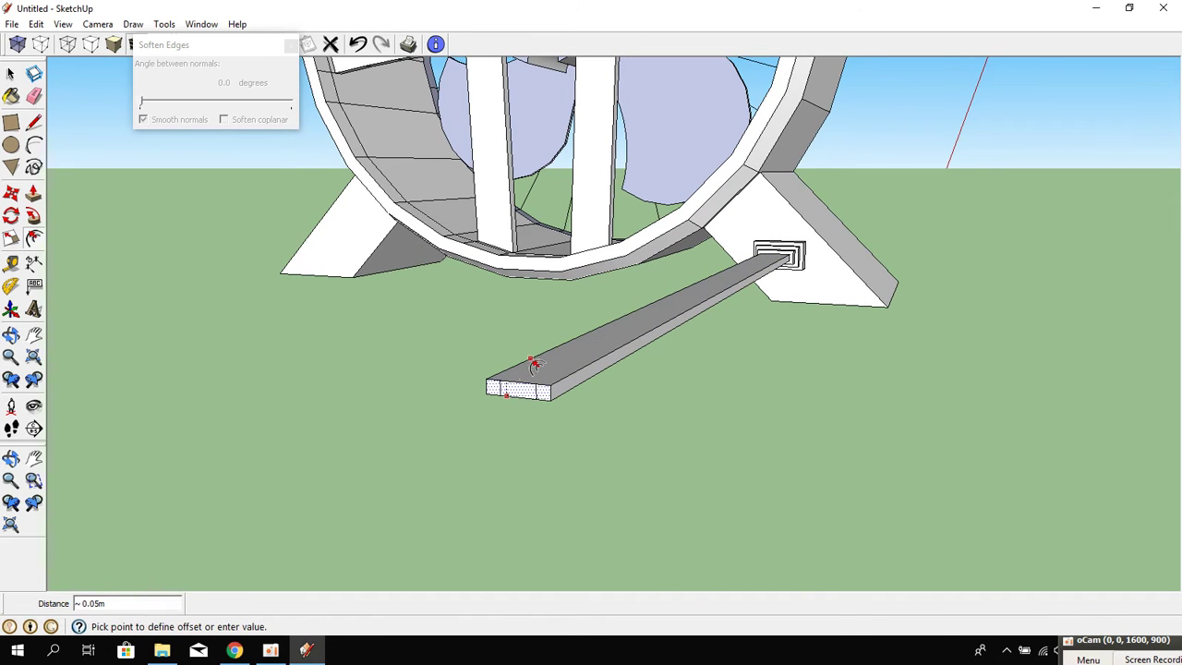
key(Escape)
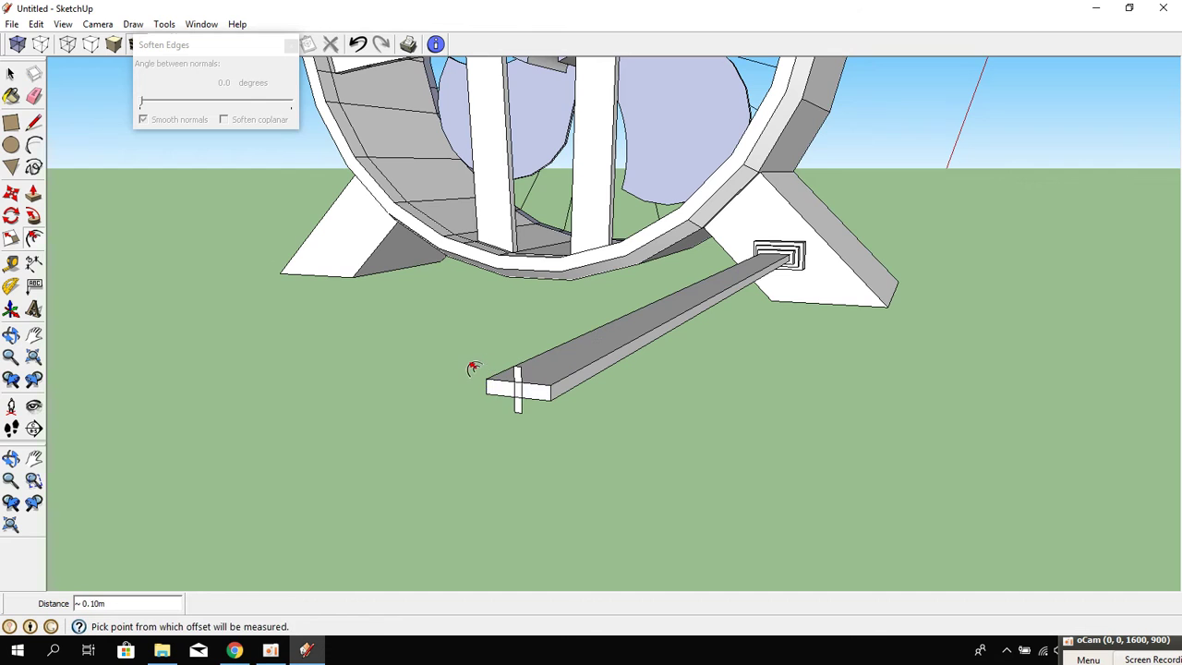
scroll(518, 392, up, 1)
click(537, 402)
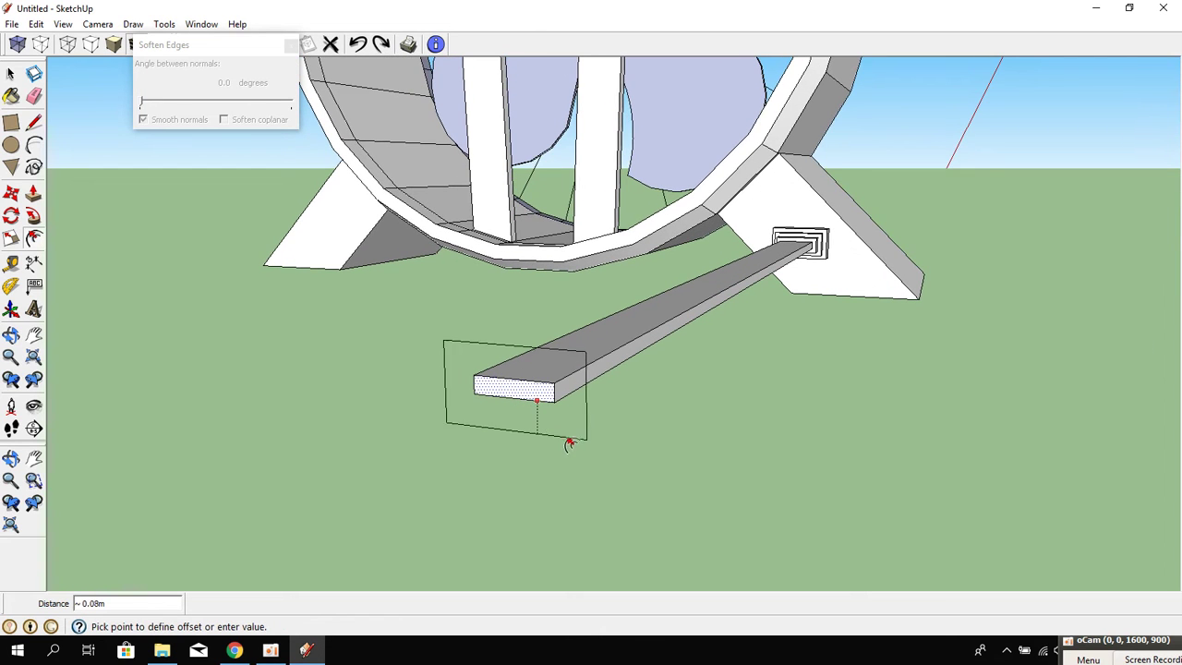
click(564, 433)
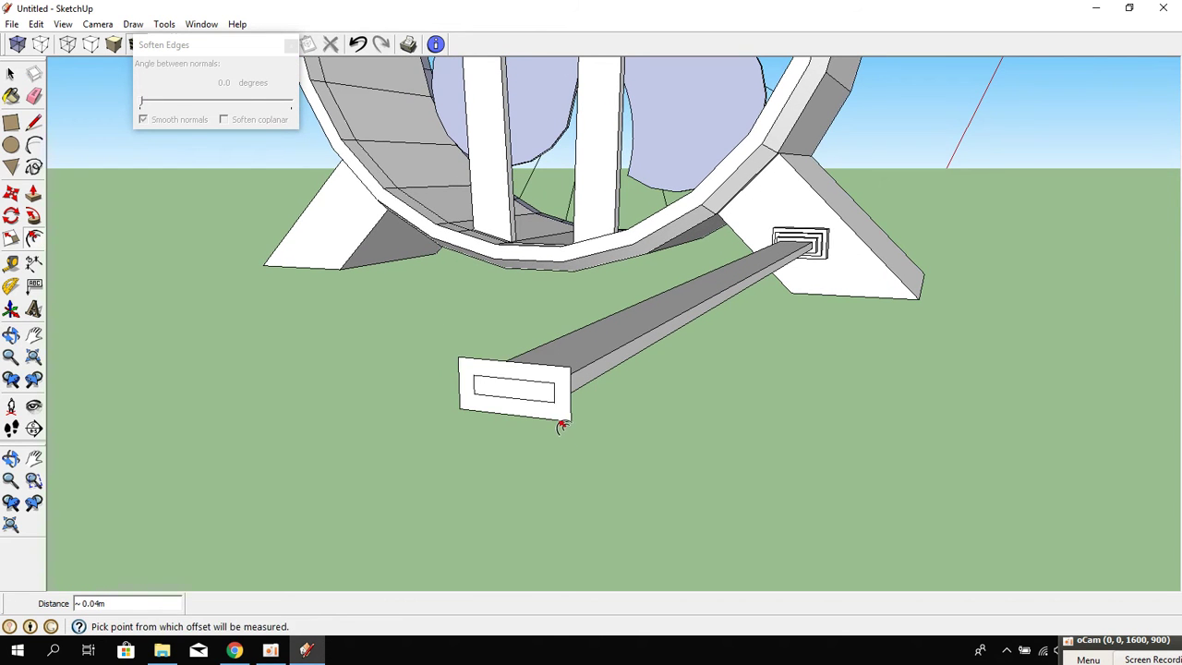
click(34, 194)
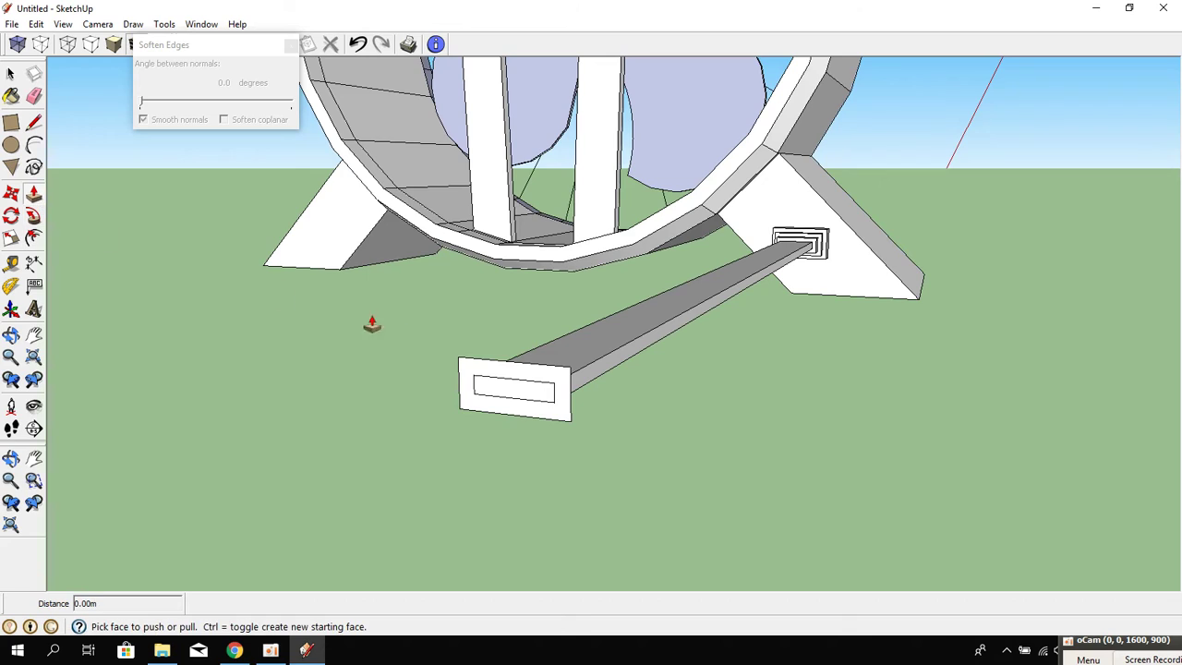
click(481, 369)
click(486, 393)
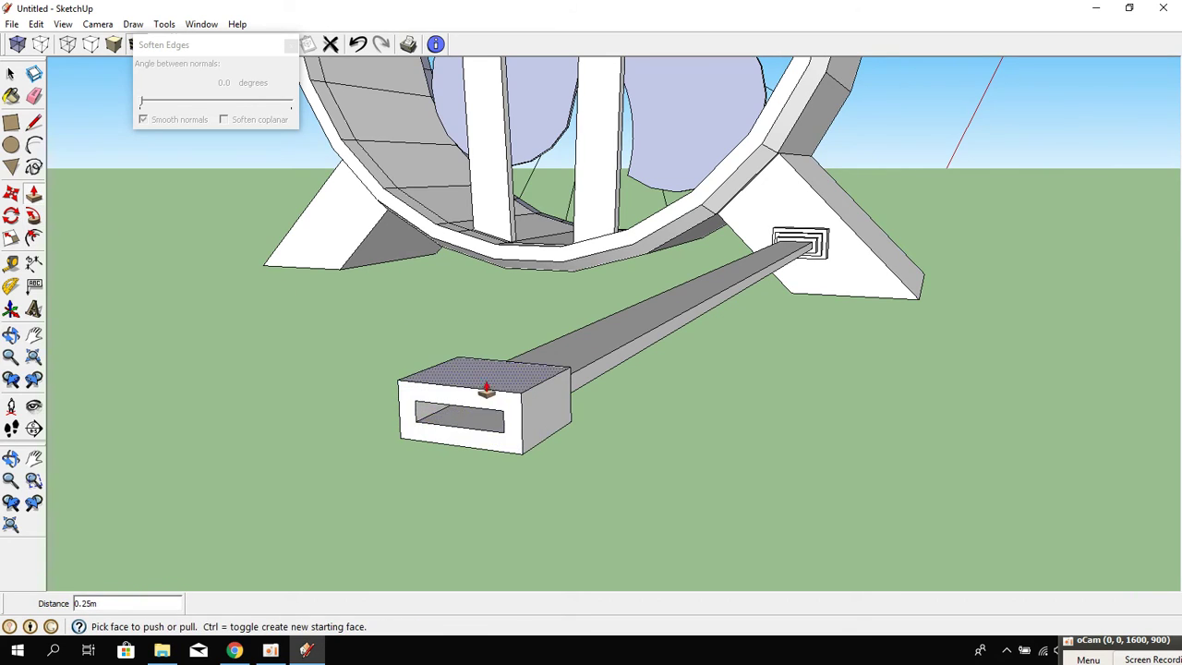
Inset the box's end face and pull the frame out into a deeper hollow box.
middle_drag(487, 392, 409, 403)
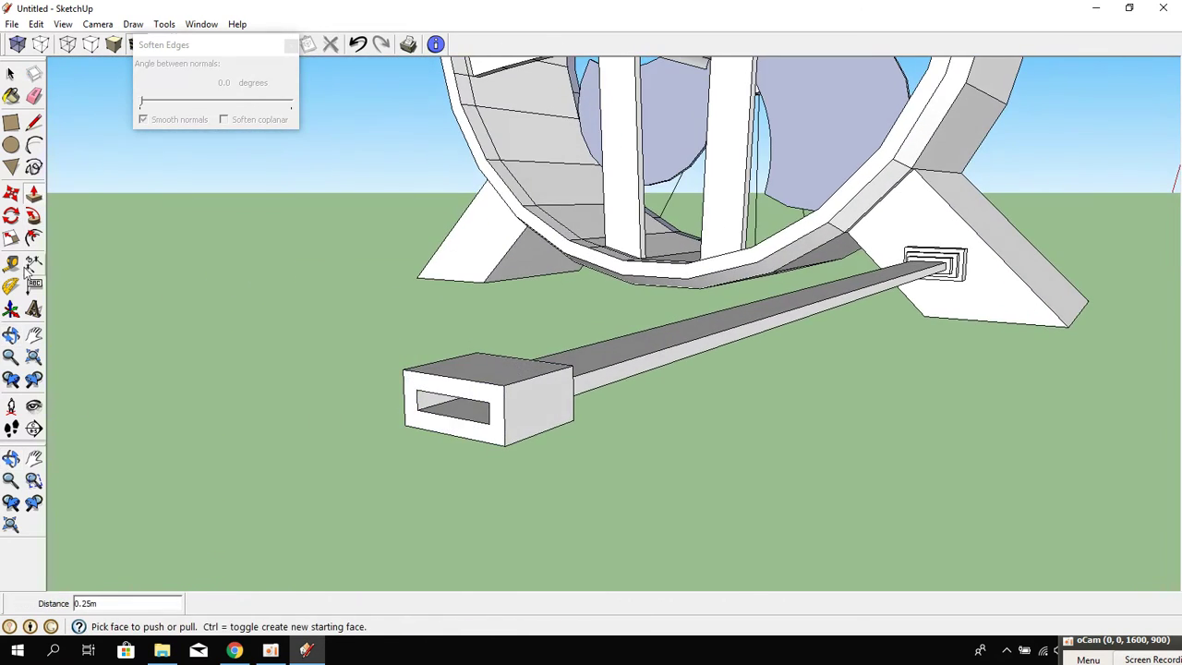
click(33, 238)
click(484, 441)
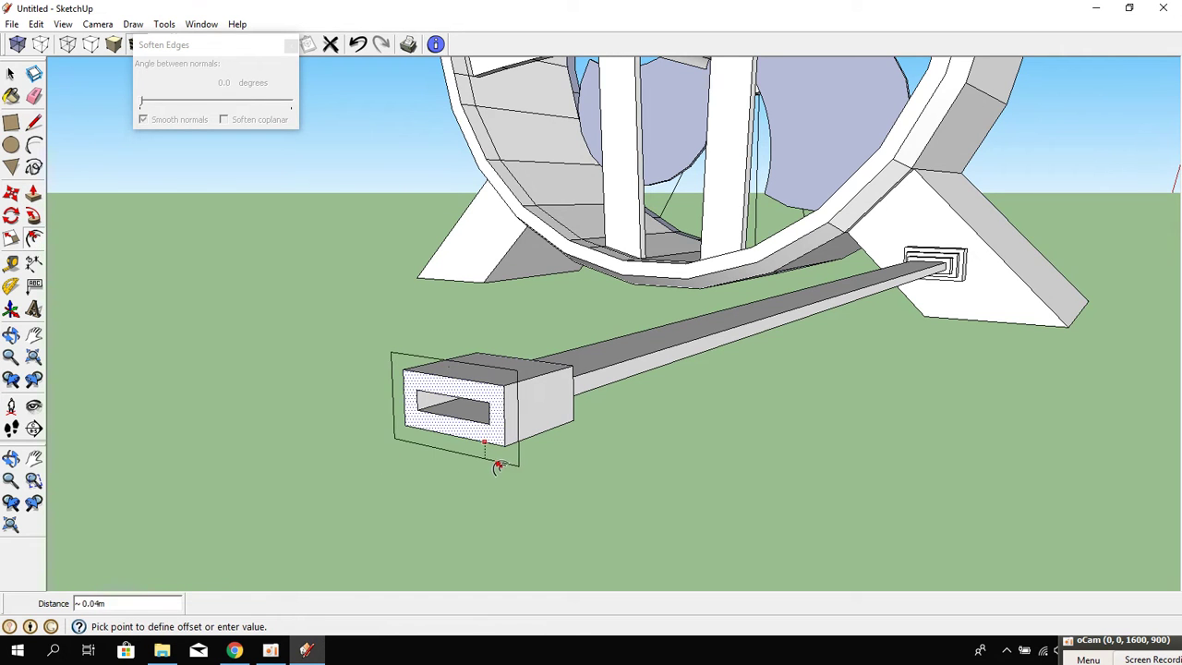
click(497, 466)
click(34, 214)
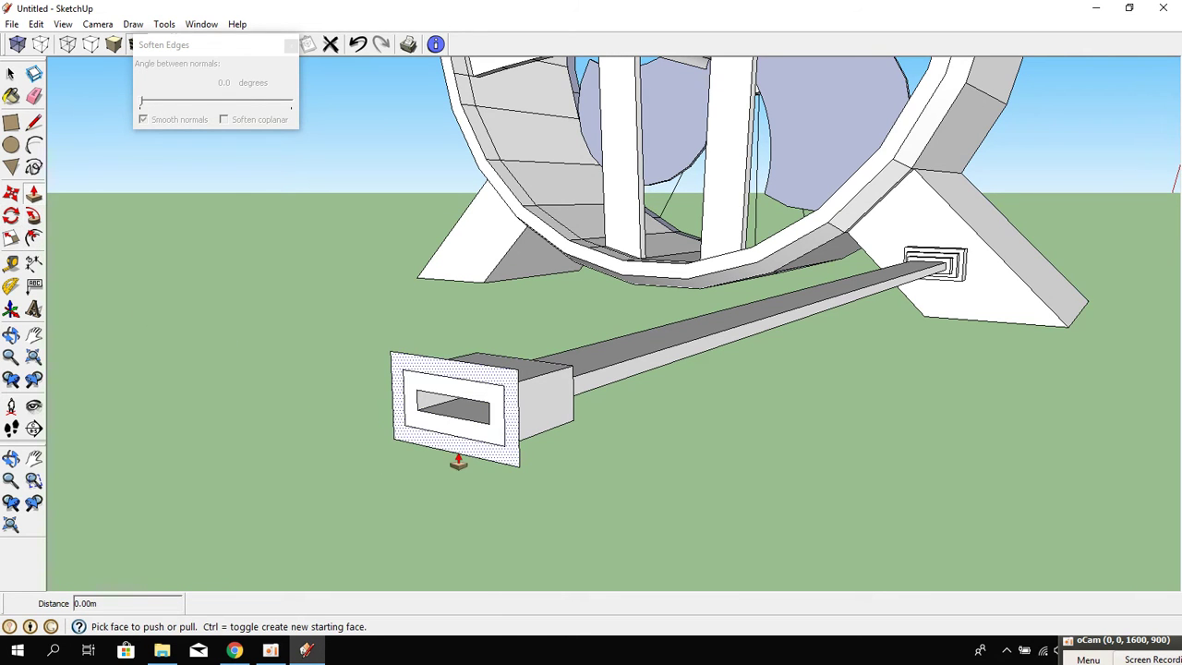
drag(462, 467, 284, 554)
middle_drag(283, 555, 423, 377)
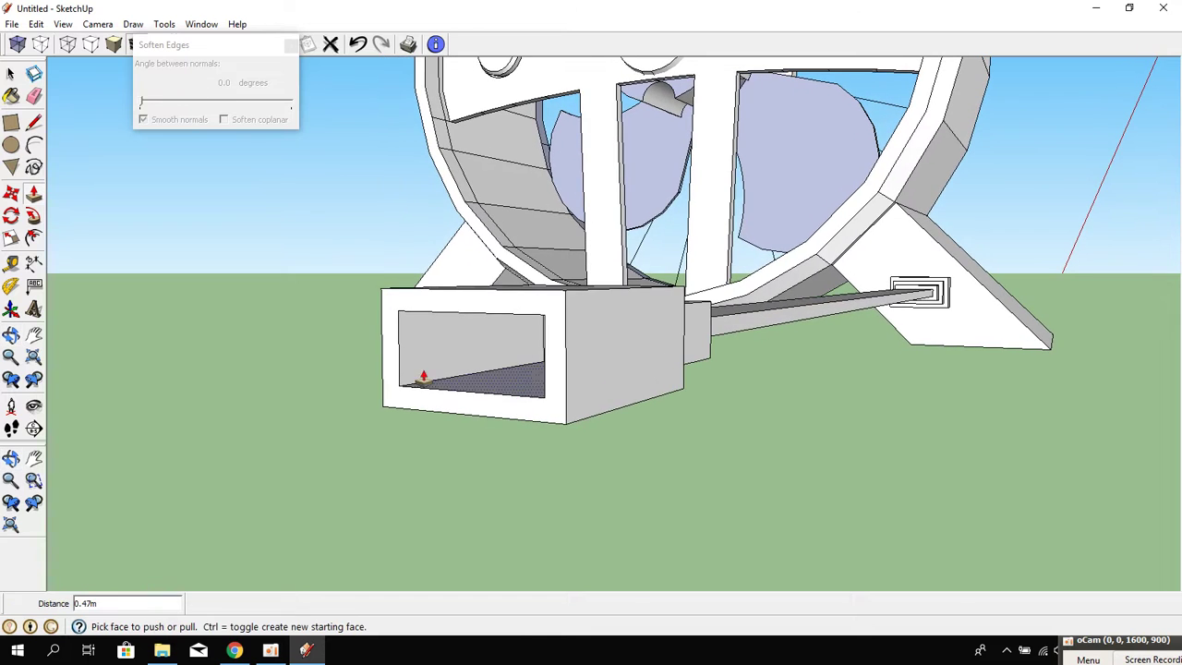
Draw a vertical line splitting the box's front panel.
click(33, 122)
middle_drag(234, 261, 399, 298)
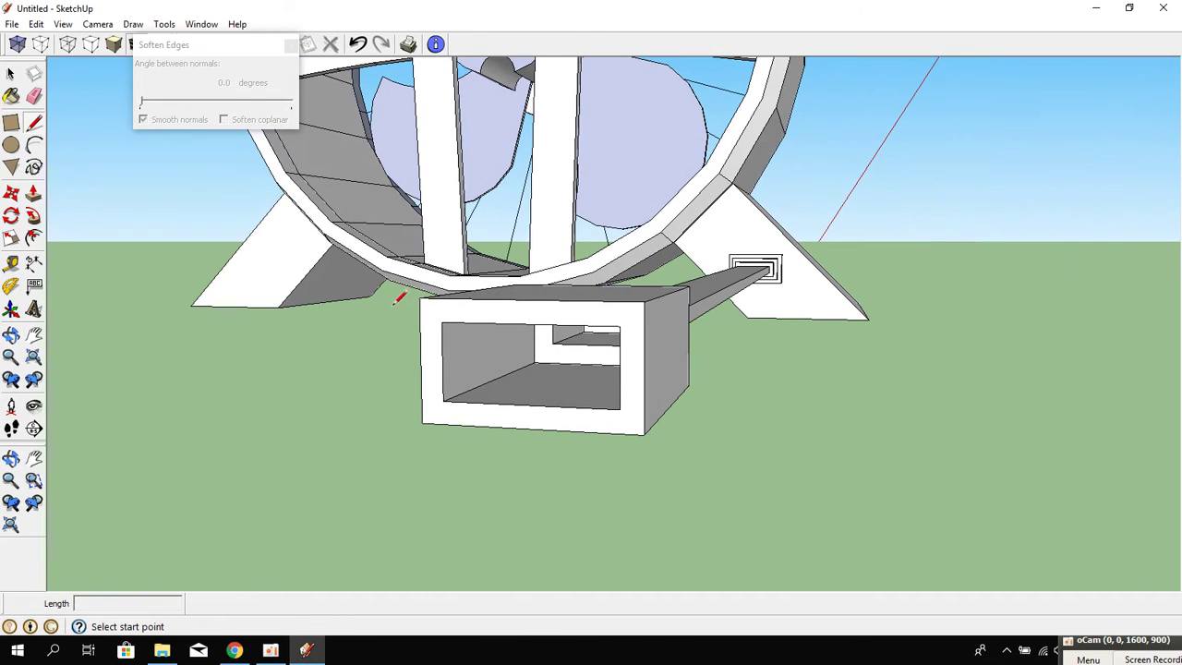
click(528, 325)
click(529, 399)
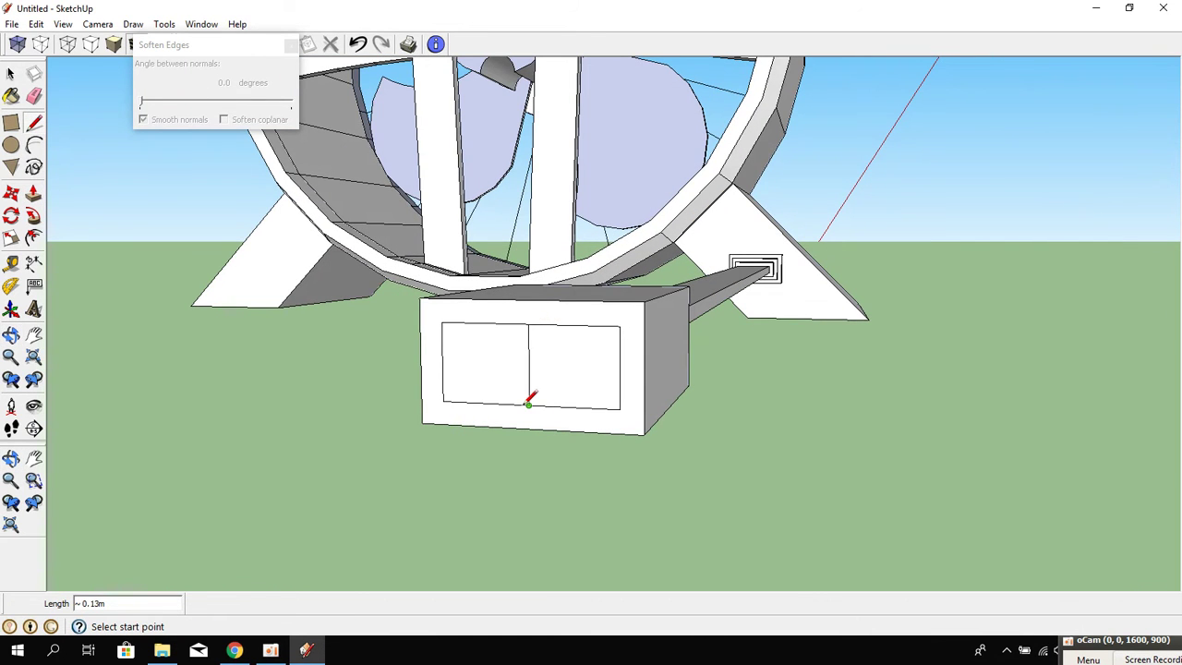
scroll(527, 395, up, 3)
scroll(561, 382, up, 2)
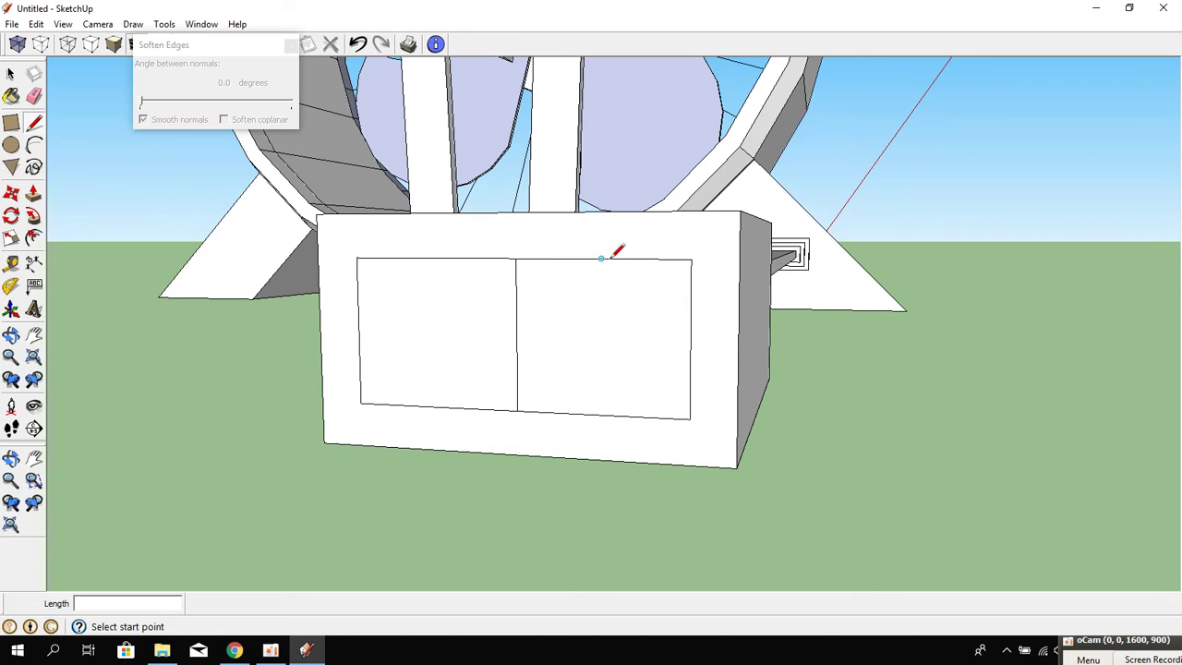
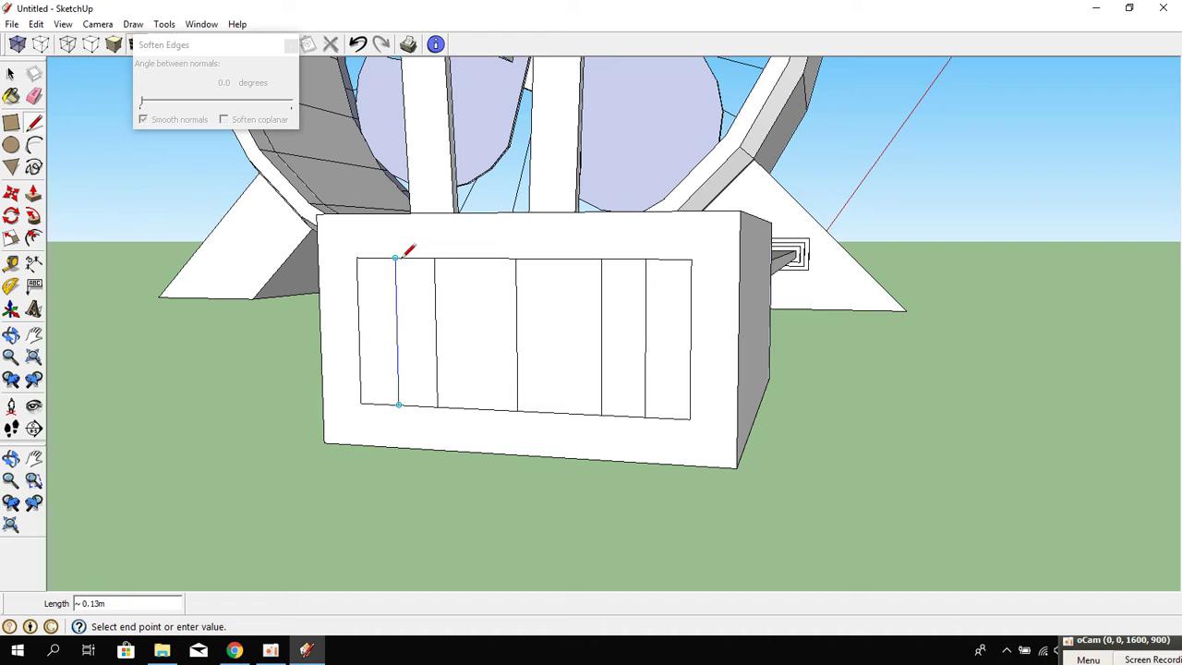
Erase the divider edges inside the plug's front rectangle, keeping two narrow slot outlines.
mouse_move(404, 255)
middle_down()
mouse_move(539, 345)
mouse_move(575, 344)
middle_up()
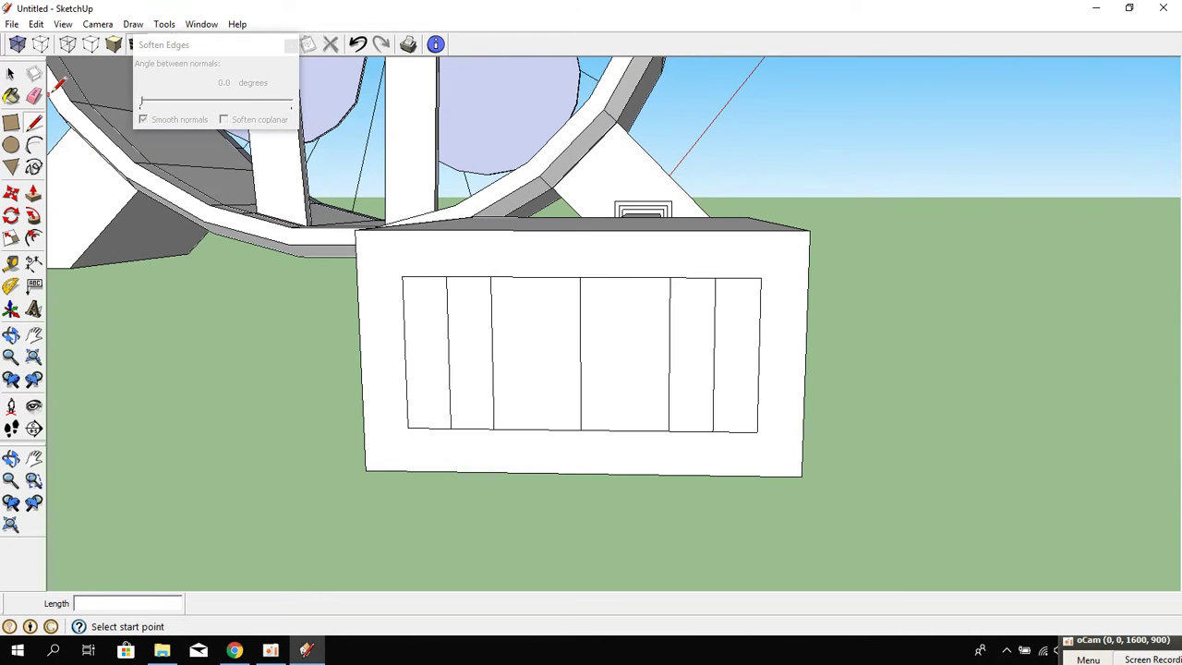
click(33, 96)
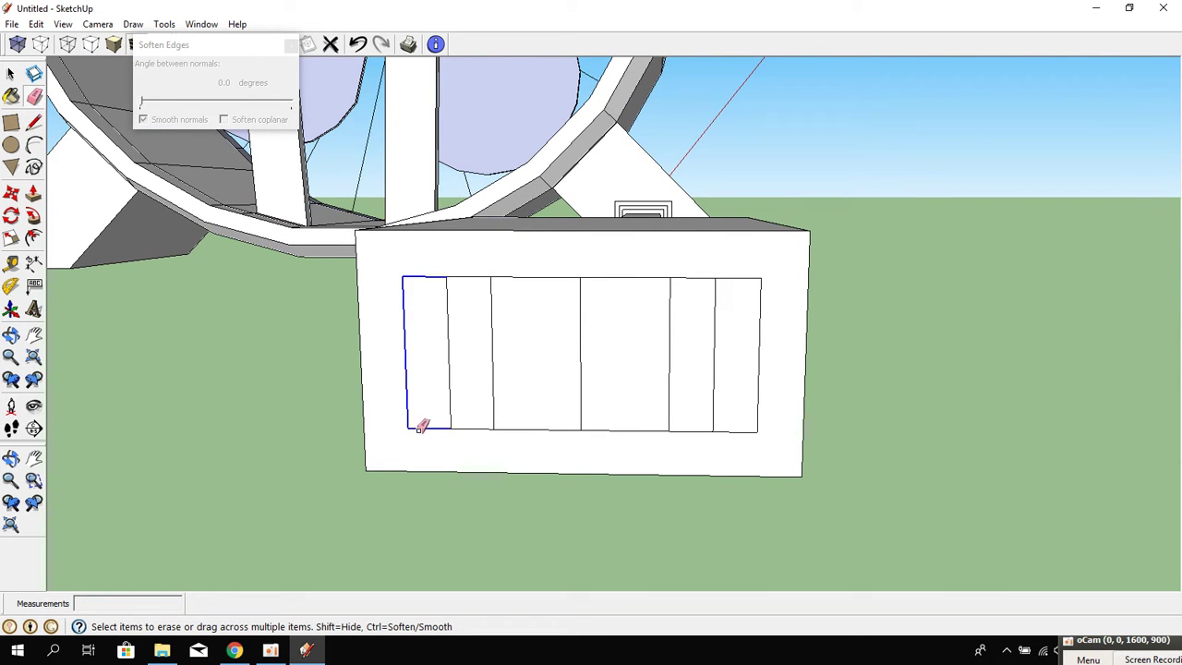
ctrl+drag(564, 280, 588, 318)
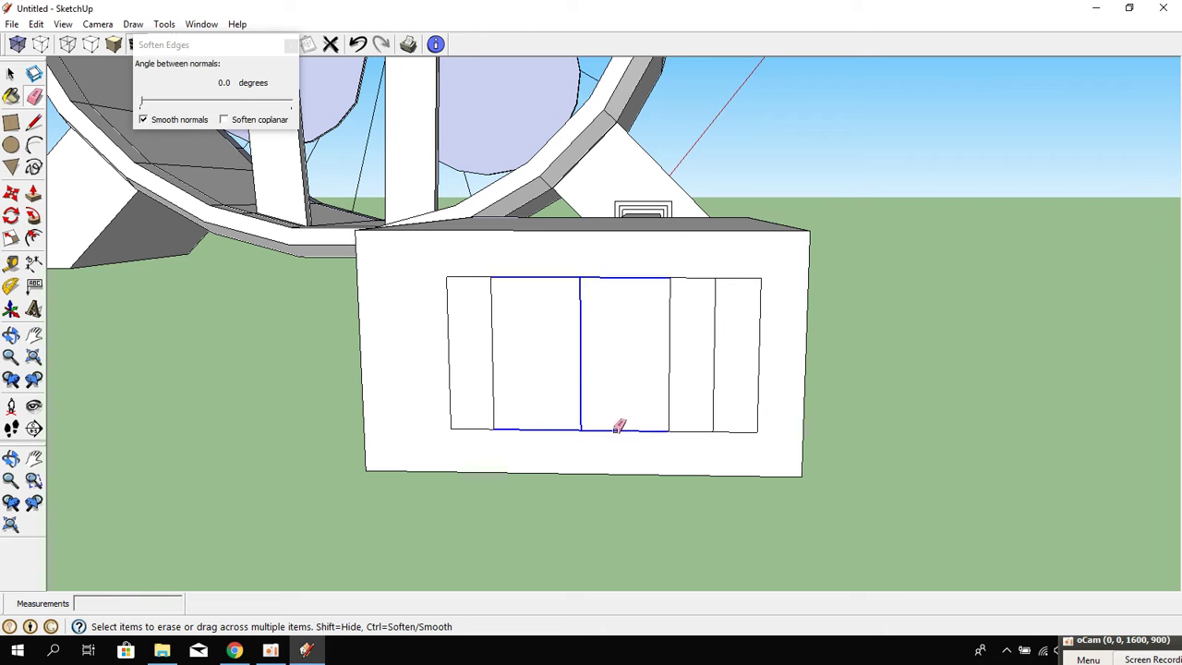
ctrl+drag(619, 427, 702, 463)
middle_drag(750, 261, 676, 430)
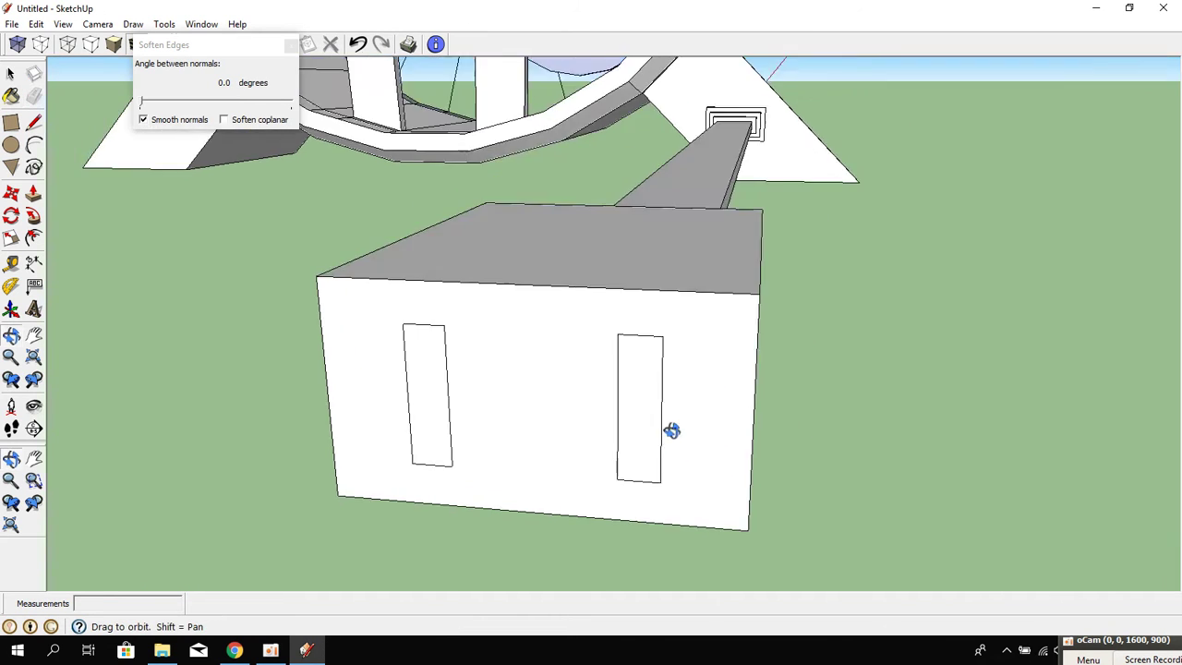
Push/Pull the right and left slot faces outward into two flat prongs.
click(34, 194)
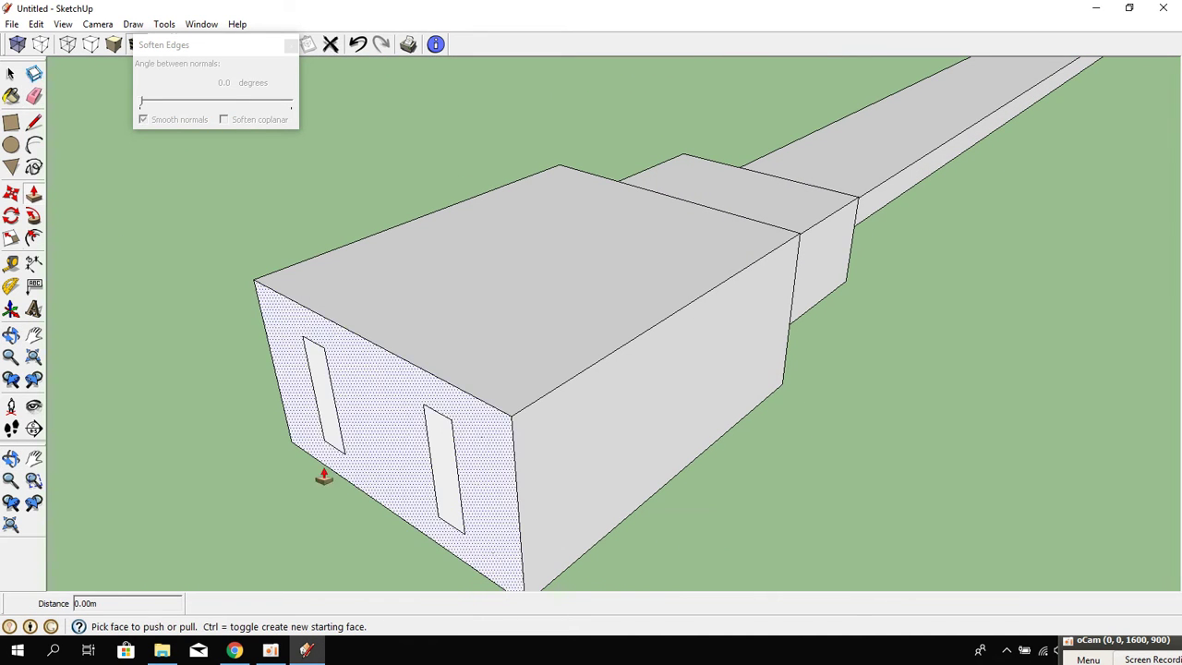
click(441, 470)
click(264, 567)
click(314, 427)
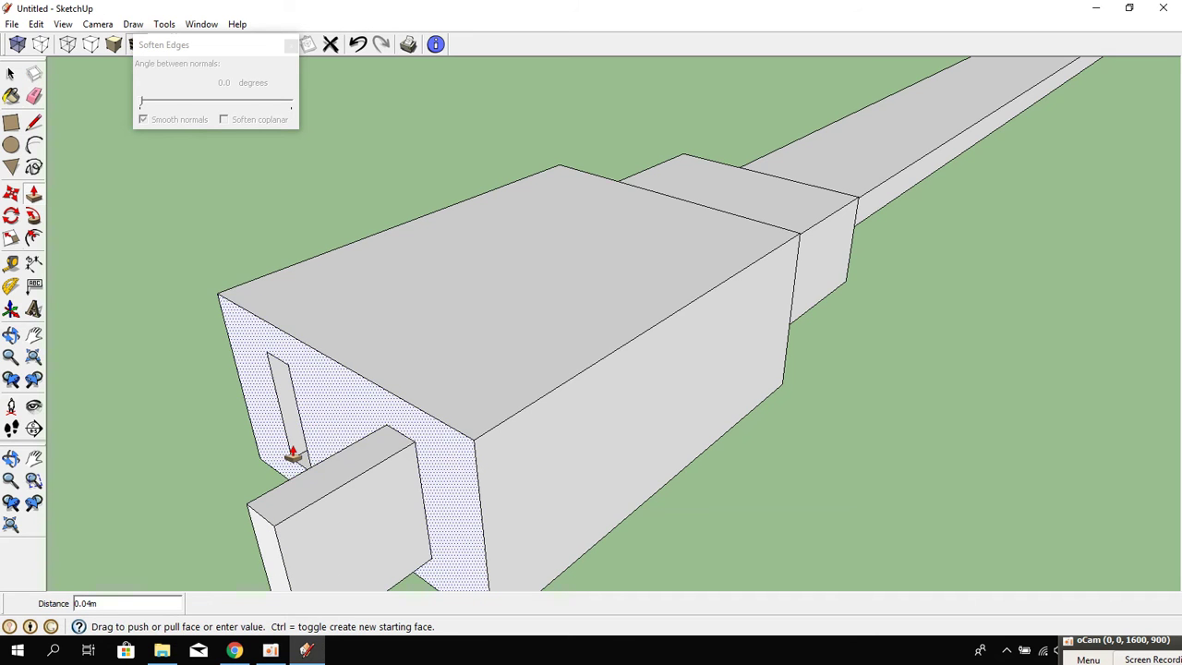
key(Escape)
click(329, 423)
click(272, 554)
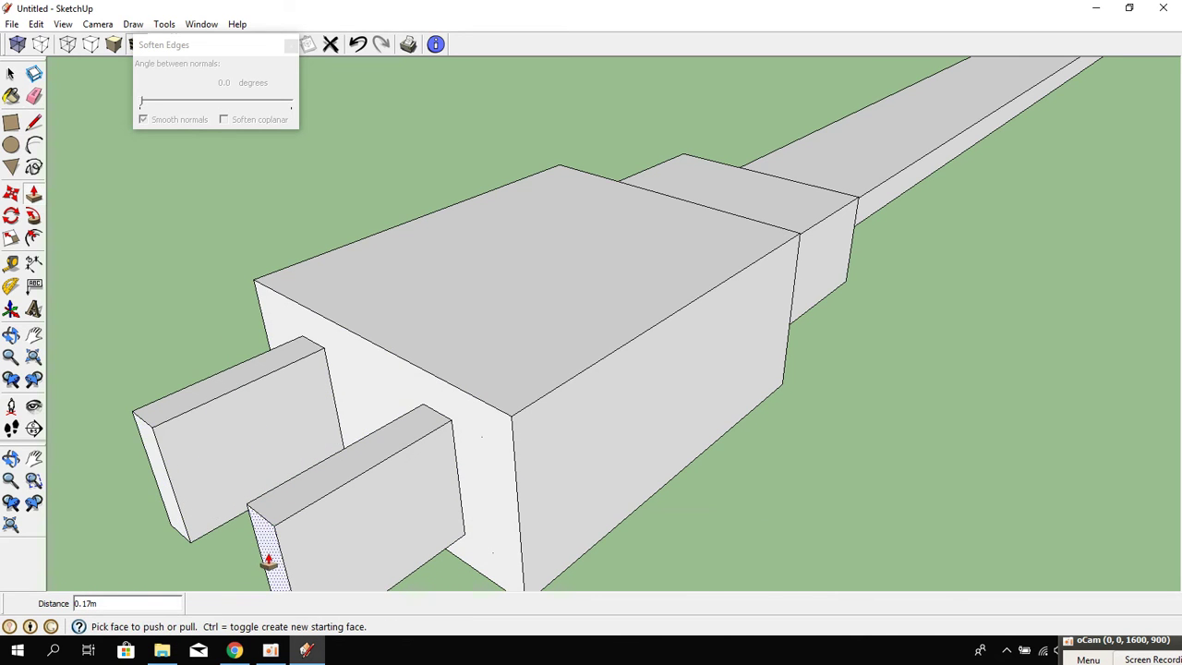
Zoom in on the plug and adjust the lengths of both prongs.
scroll(273, 552, down, 2)
scroll(280, 543, down, 2)
scroll(277, 540, down, 2)
shift+middle_drag(261, 547, 421, 409)
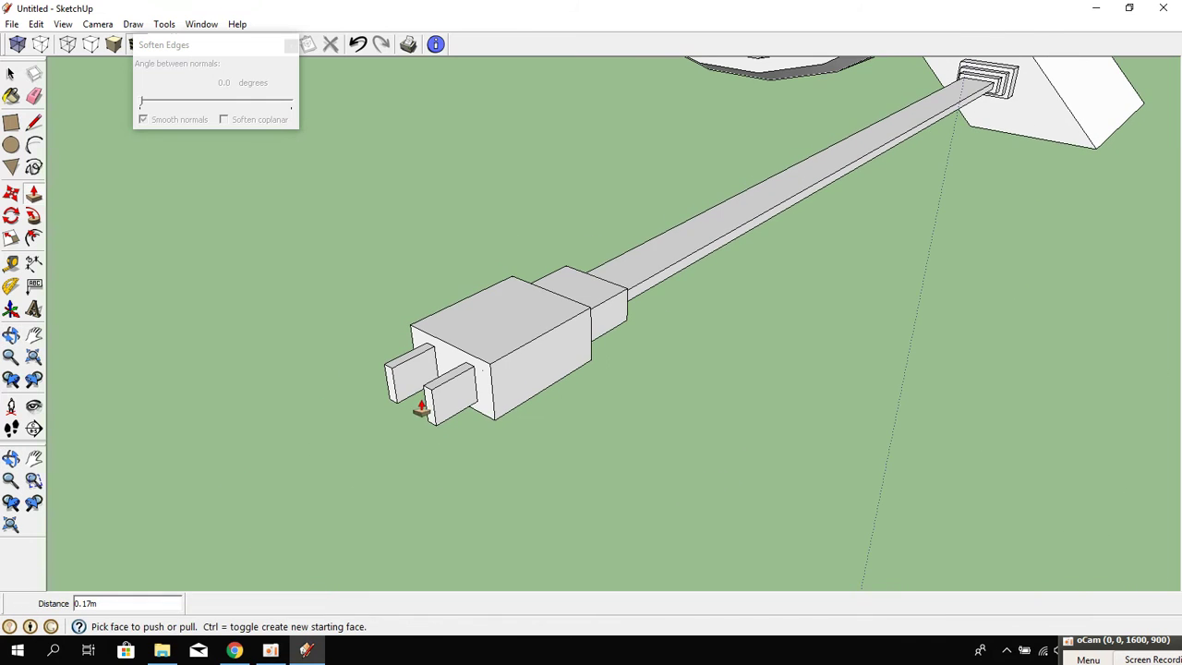
drag(429, 412, 404, 436)
drag(392, 386, 390, 431)
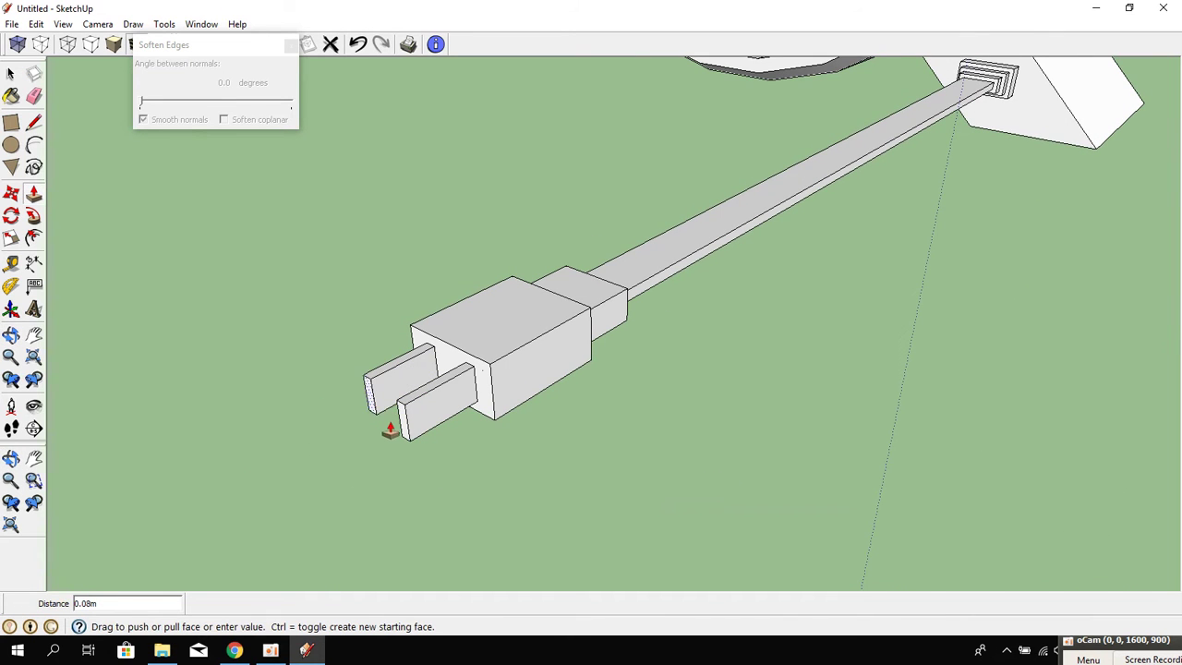
Zoom out and orbit to a front three-quarter view of the whole fan.
scroll(434, 420, down, 2)
scroll(480, 388, down, 2)
mouse_move(541, 343)
middle_down()
mouse_move(549, 370)
mouse_move(402, 494)
middle_up()
scroll(402, 496, down, 2)
scroll(484, 471, down, 2)
mouse_move(594, 443)
middle_down()
mouse_move(237, 454)
mouse_move(525, 392)
mouse_move(320, 459)
middle_up()
scroll(576, 491, up, 2)
mouse_move(575, 490)
middle_down()
mouse_move(391, 370)
mouse_move(624, 377)
mouse_move(611, 397)
middle_up()
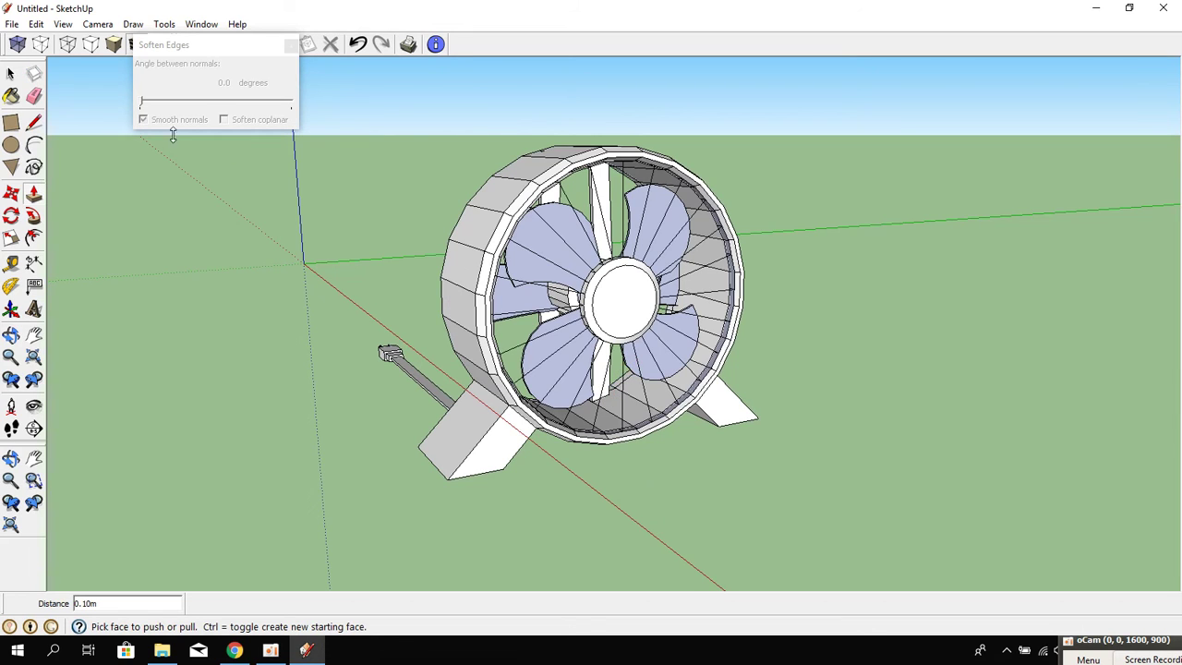
Select the entire fan model, including the blade group.
click(32, 98)
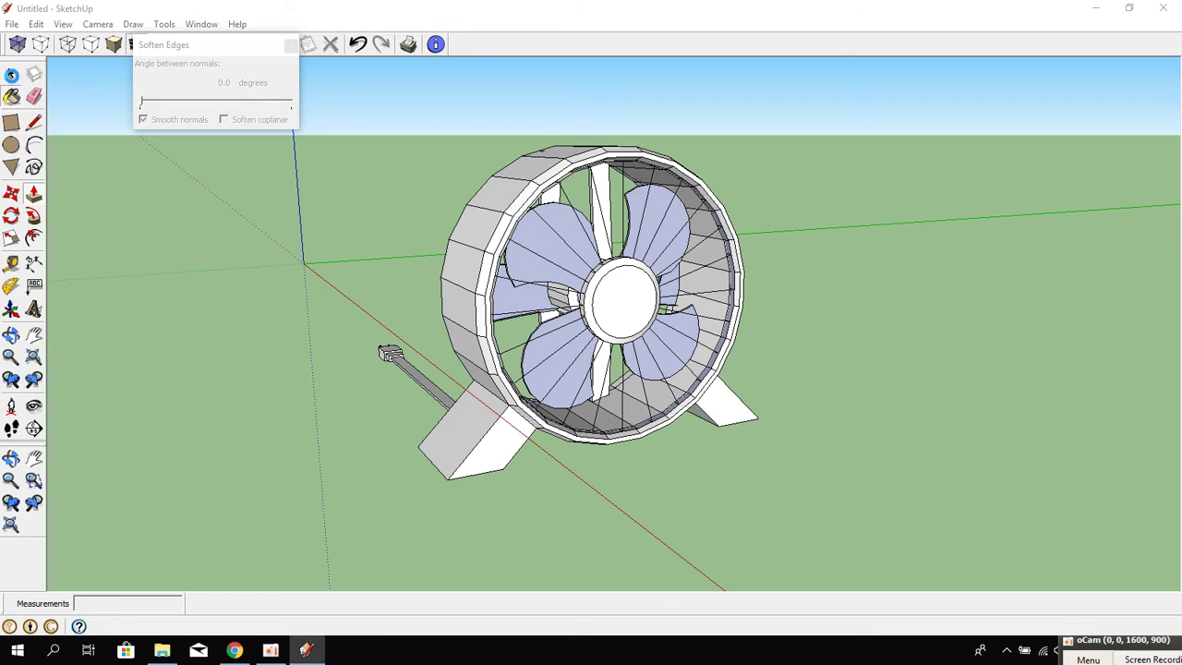
triple_click(476, 225)
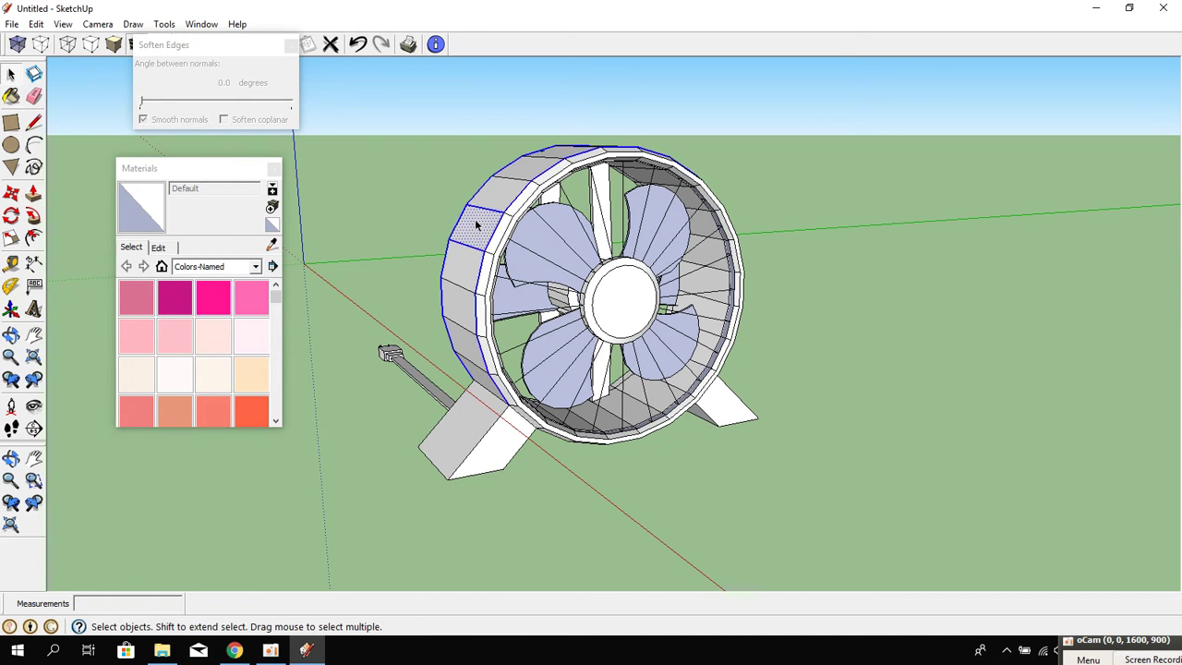
double_click(554, 247)
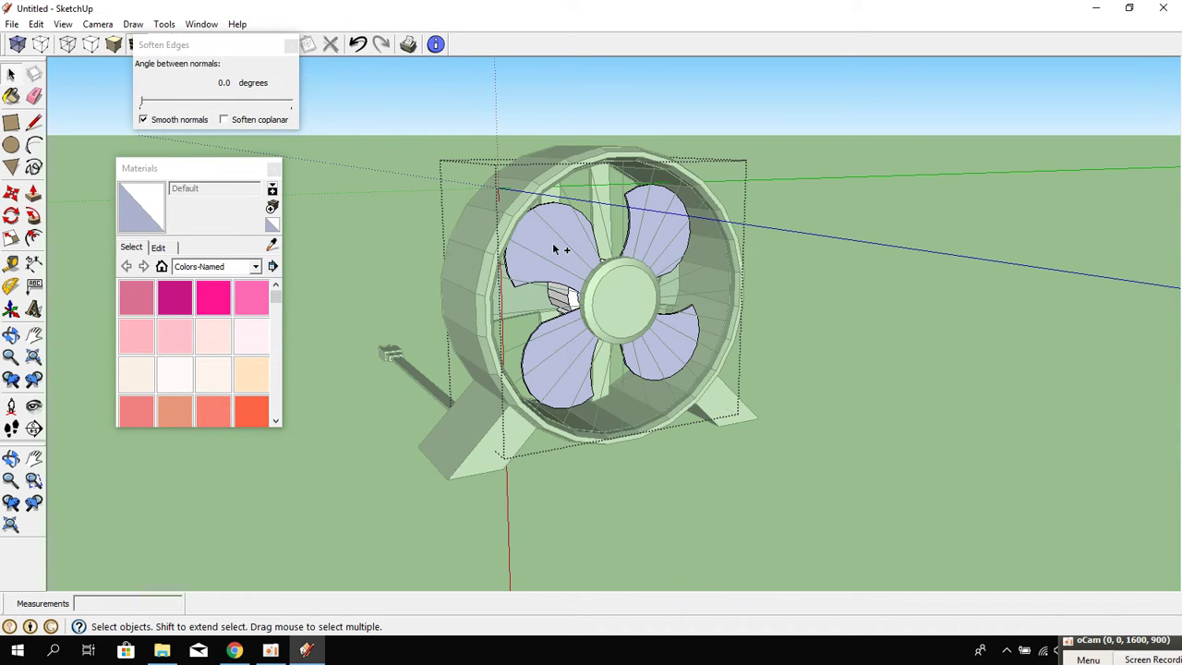
click(402, 229)
click(539, 269)
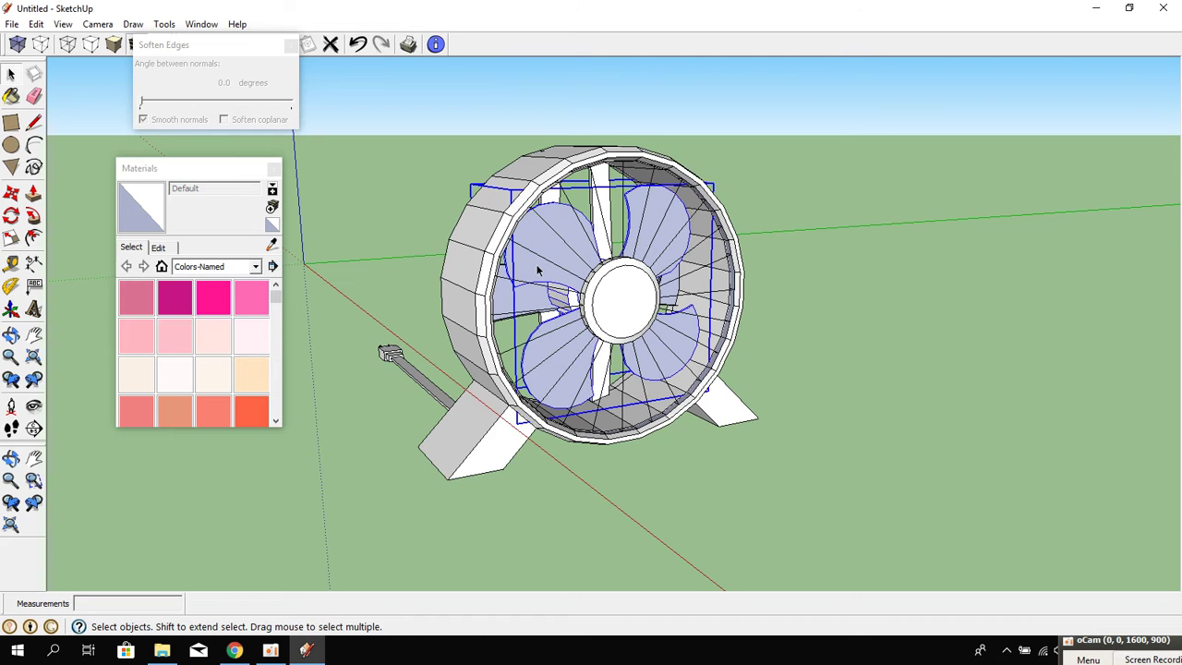
ctrl+triple_click(473, 247)
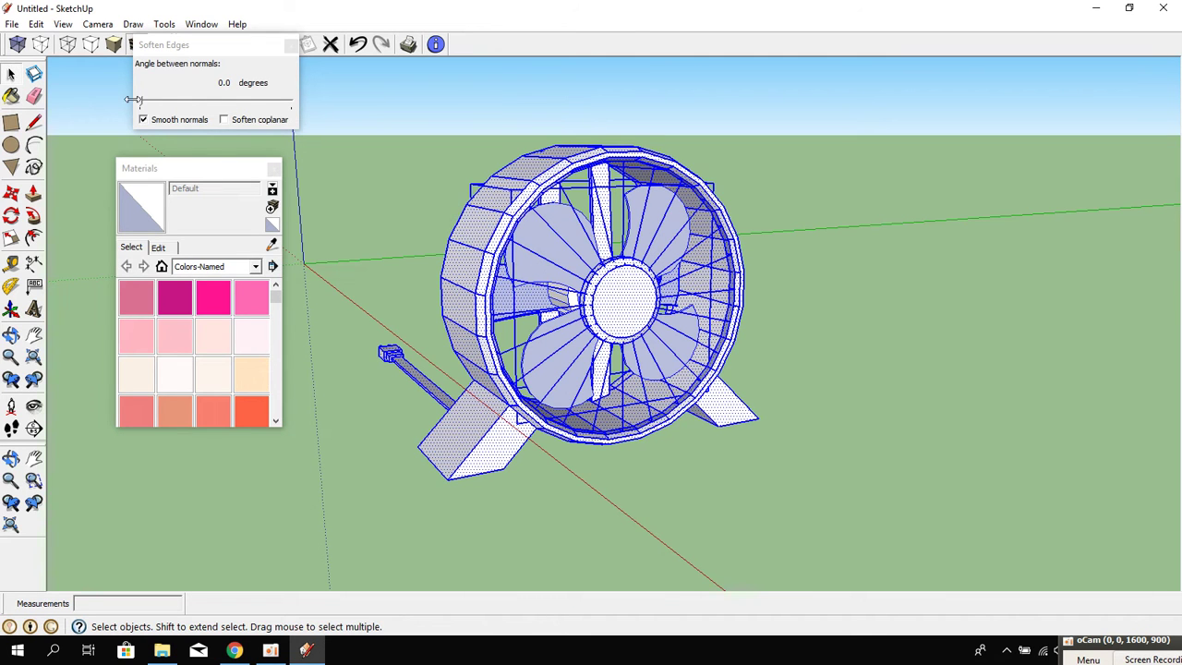
Soften the fan's edges at 61.5 degrees and orbit to inspect the smoothed shading.
drag(140, 106, 200, 107)
scroll(398, 171, up, 2)
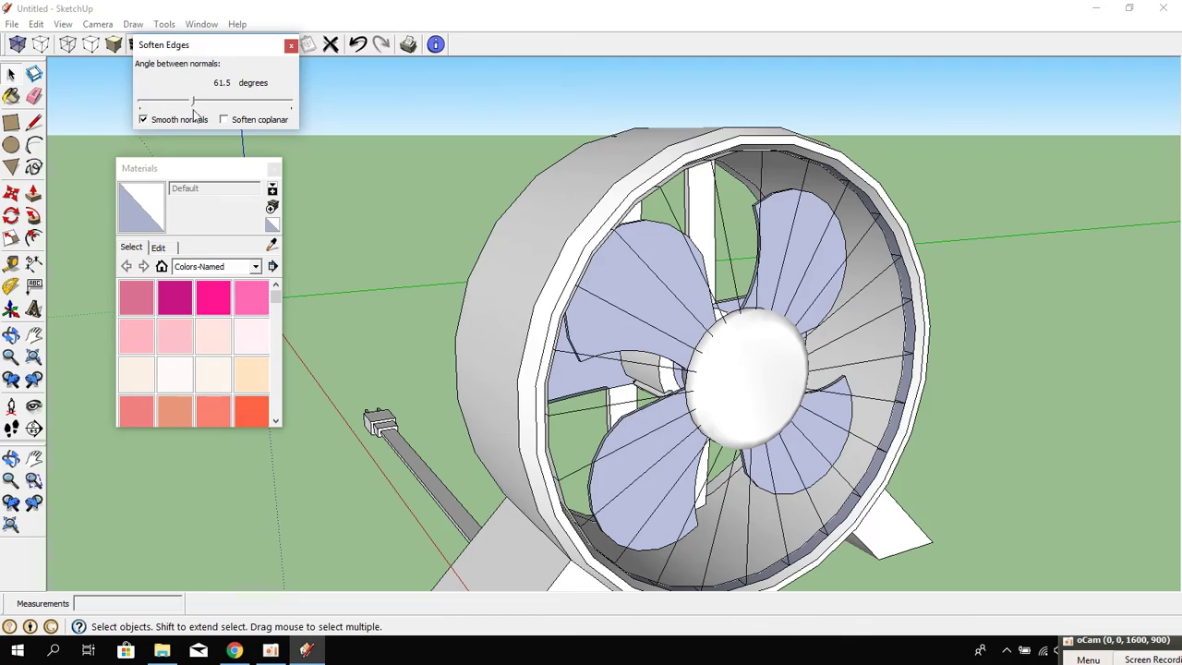
key(ctrl+a)
middle_drag(647, 370, 1145, 339)
click(439, 244)
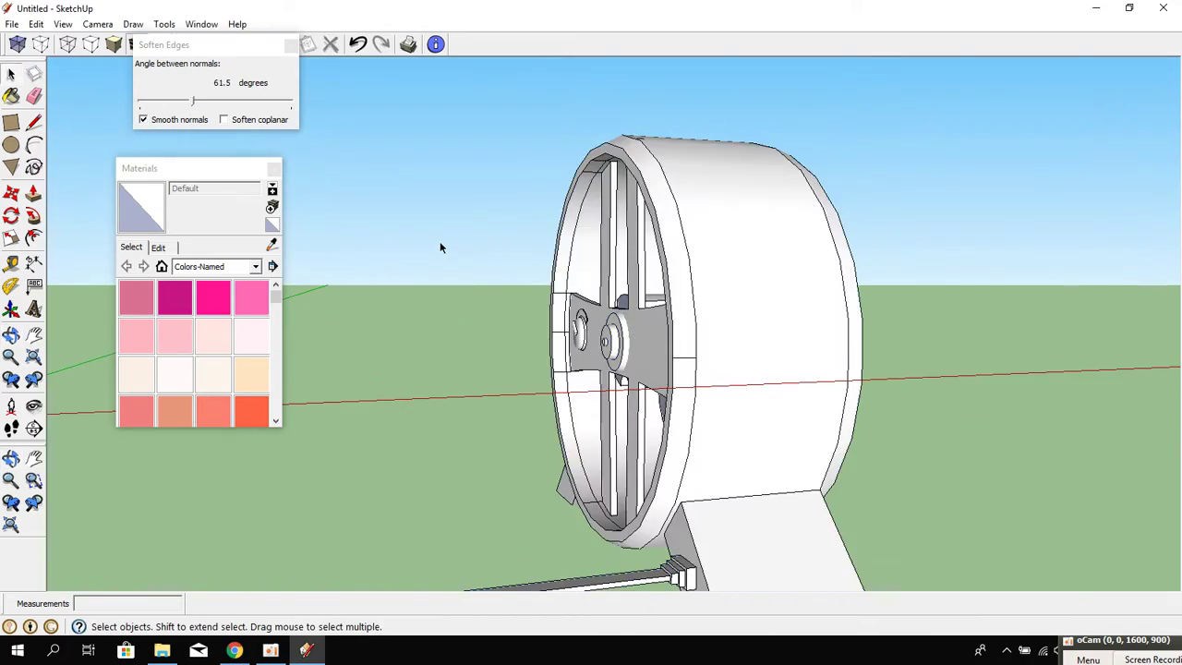
mouse_move(441, 246)
middle_down()
mouse_move(741, 356)
mouse_move(766, 345)
mouse_move(693, 268)
mouse_move(647, 332)
mouse_move(930, 336)
mouse_move(567, 320)
mouse_move(792, 404)
mouse_move(1016, 409)
mouse_move(859, 409)
mouse_move(646, 237)
mouse_move(826, 280)
mouse_move(336, 320)
middle_up()
scroll(647, 342, up, 3)
scroll(607, 345, up, 3)
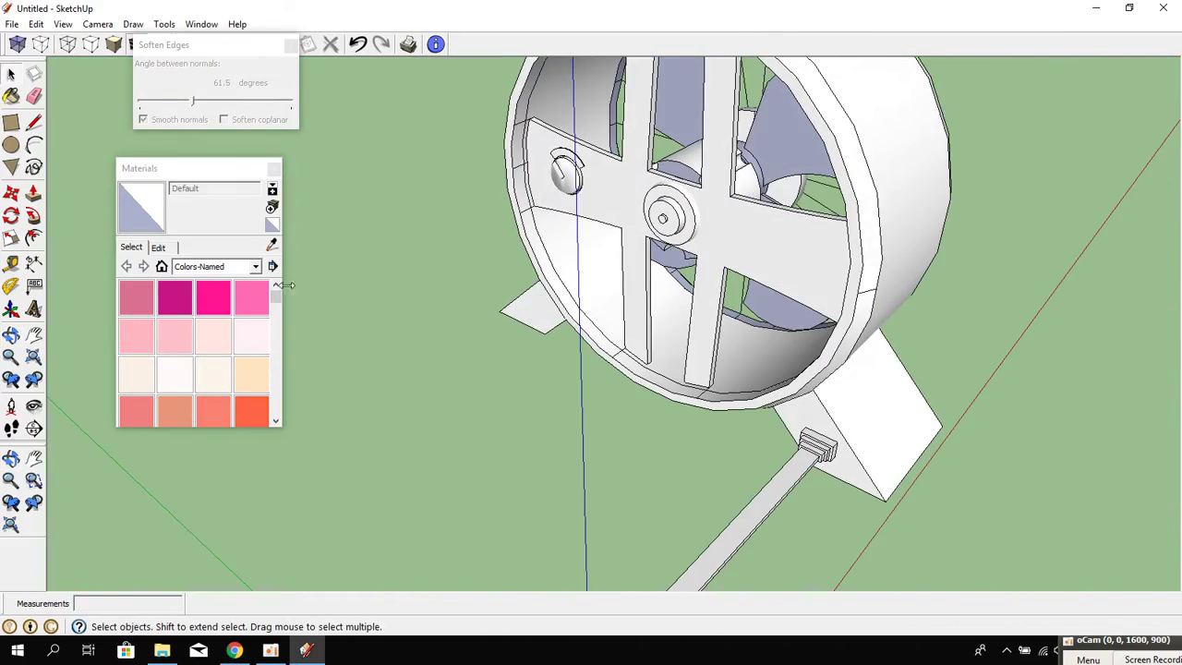
Paint the cord with 0134_DimGray.
drag(276, 294, 247, 400)
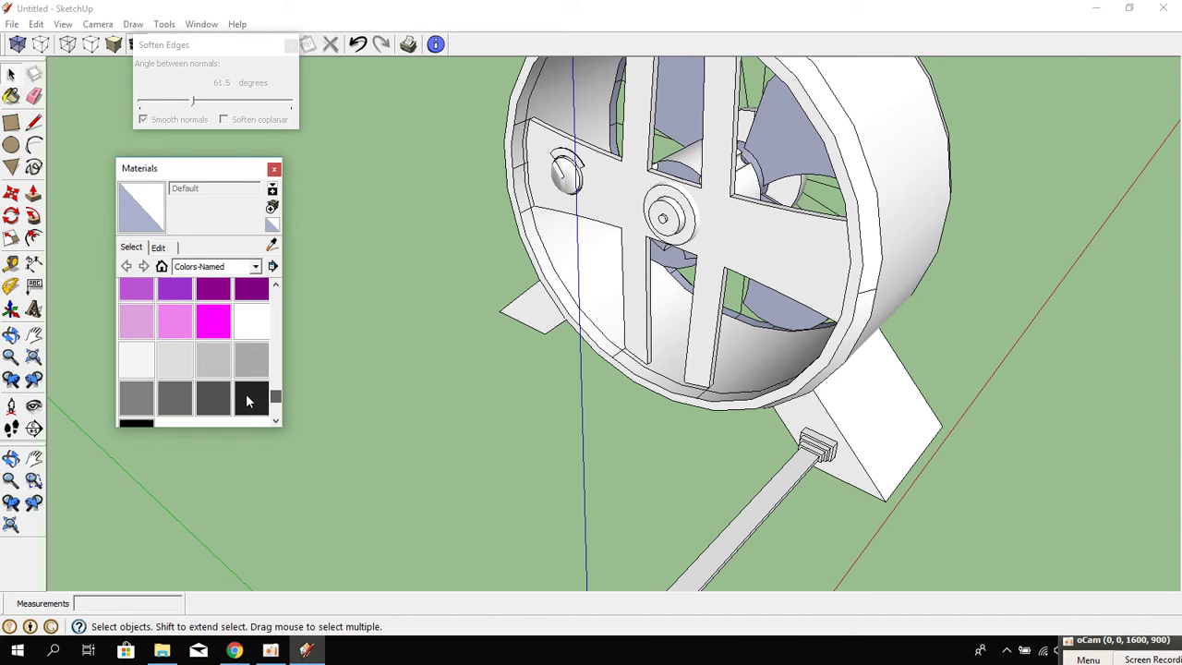
click(189, 402)
mouse_move(327, 78)
middle_down()
mouse_move(580, 401)
mouse_move(623, 341)
middle_up()
click(642, 407)
mouse_move(647, 409)
middle_down()
mouse_move(565, 236)
mouse_move(554, 127)
mouse_move(1095, 231)
mouse_move(911, 338)
mouse_move(819, 250)
mouse_move(527, 364)
mouse_move(634, 487)
mouse_move(528, 266)
middle_up()
scroll(910, 333, up, 3)
Paint the collar's top and end faces and the plug body's front and top 0127_Magenta.
click(215, 327)
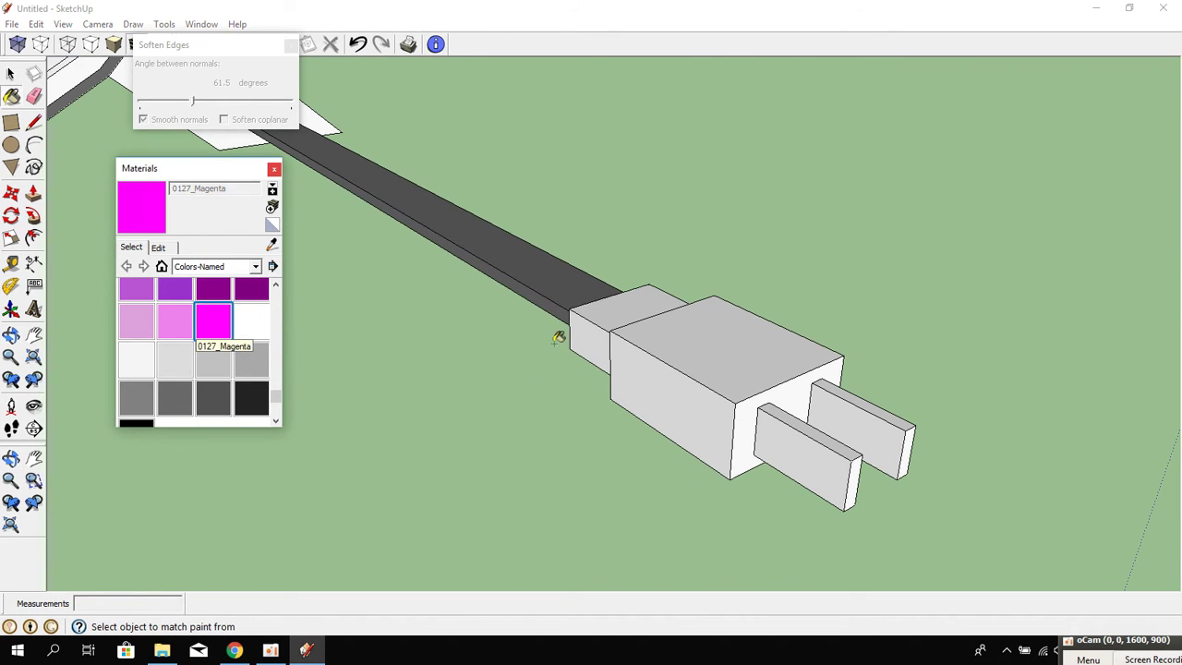
click(606, 318)
click(647, 369)
click(678, 329)
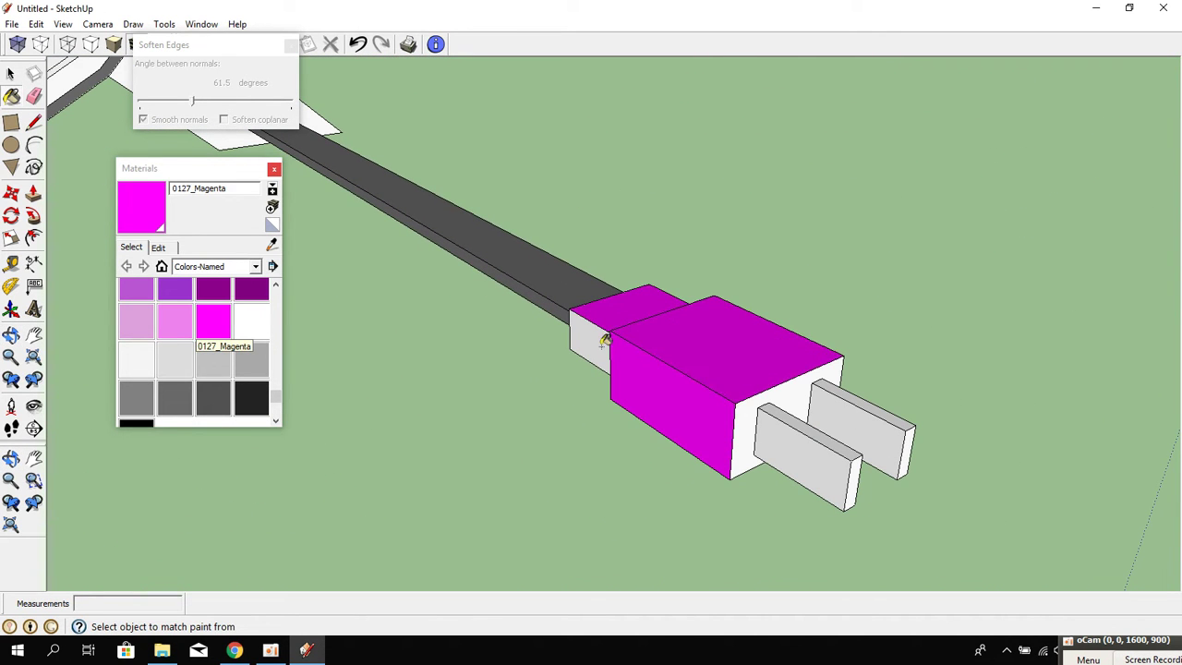
click(600, 334)
Paint the plug's underside and both large side faces magenta.
middle_drag(604, 325, 668, 240)
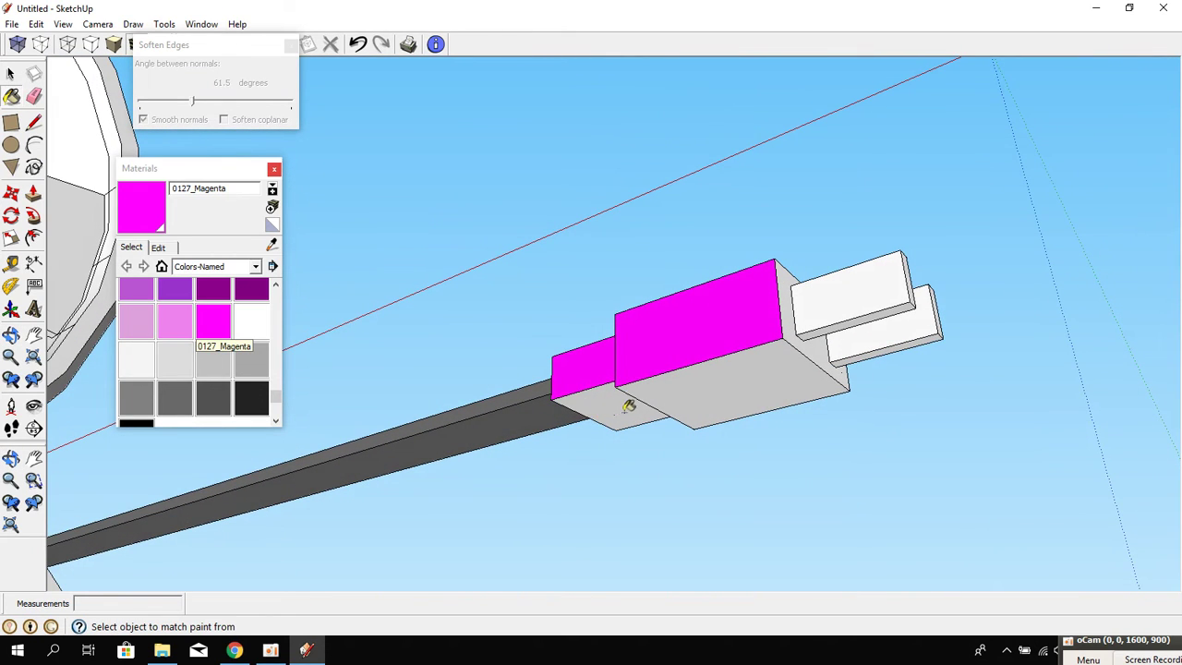
click(628, 406)
click(687, 401)
mouse_move(686, 401)
middle_down()
mouse_move(1130, 449)
mouse_move(554, 378)
mouse_move(523, 392)
mouse_move(797, 400)
mouse_move(700, 357)
middle_up()
click(610, 345)
click(758, 304)
mouse_move(757, 304)
middle_down()
mouse_move(838, 499)
mouse_move(748, 317)
mouse_move(1048, 264)
mouse_move(595, 344)
middle_up()
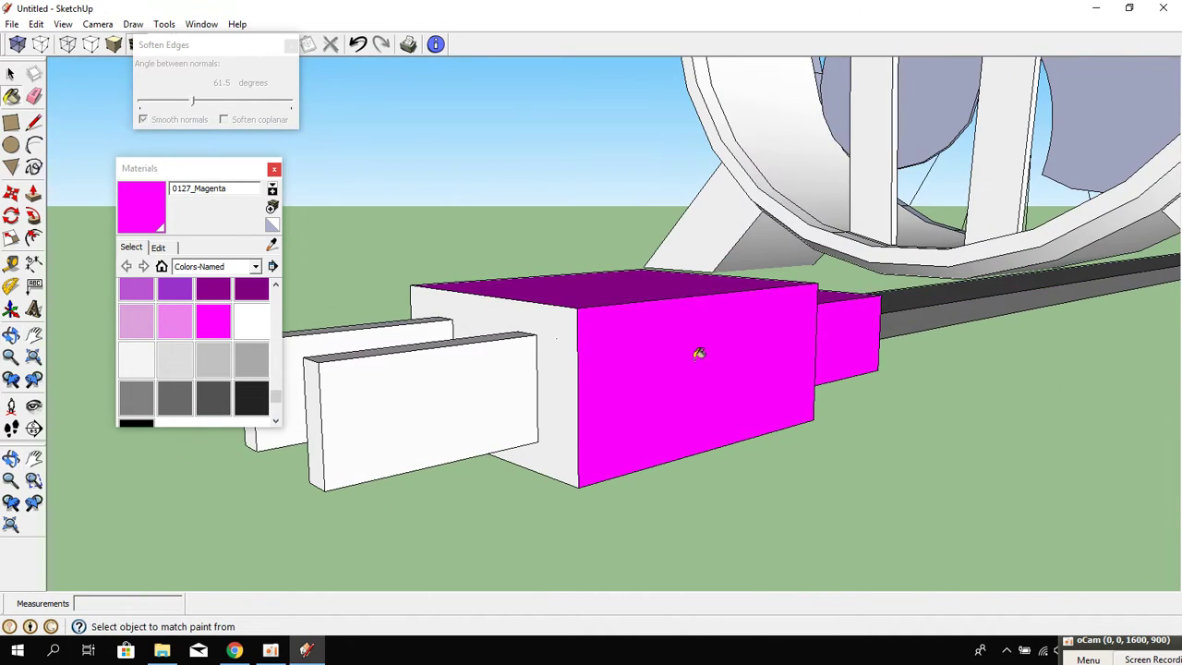
mouse_move(699, 353)
middle_down()
mouse_move(120, 361)
mouse_move(106, 190)
mouse_move(567, 454)
mouse_move(5, 288)
middle_up()
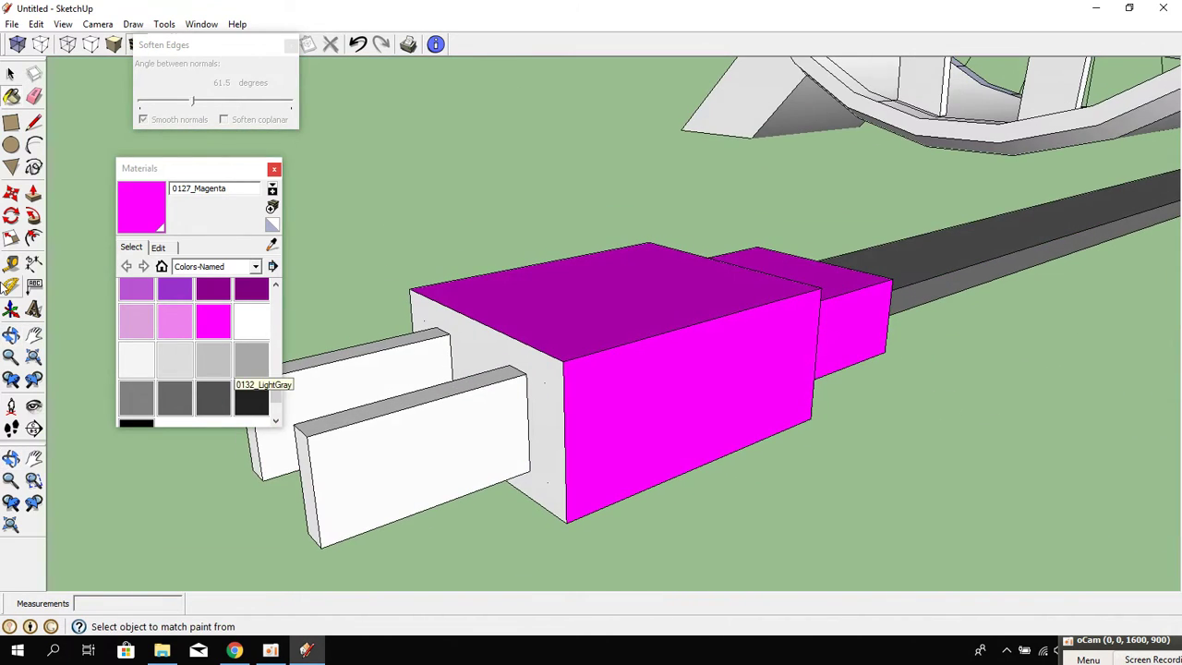
Paint every face of both plug prongs 0131_Silver.
click(216, 374)
click(358, 434)
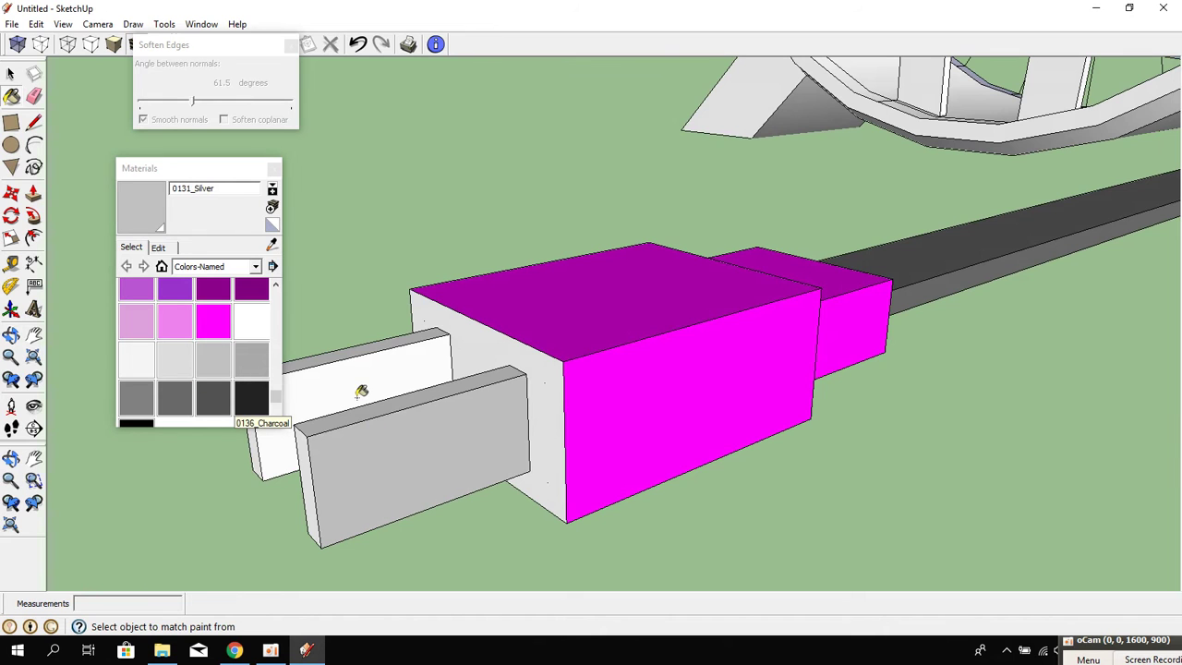
mouse_move(308, 454)
middle_down()
mouse_move(483, 322)
mouse_move(649, 306)
middle_up()
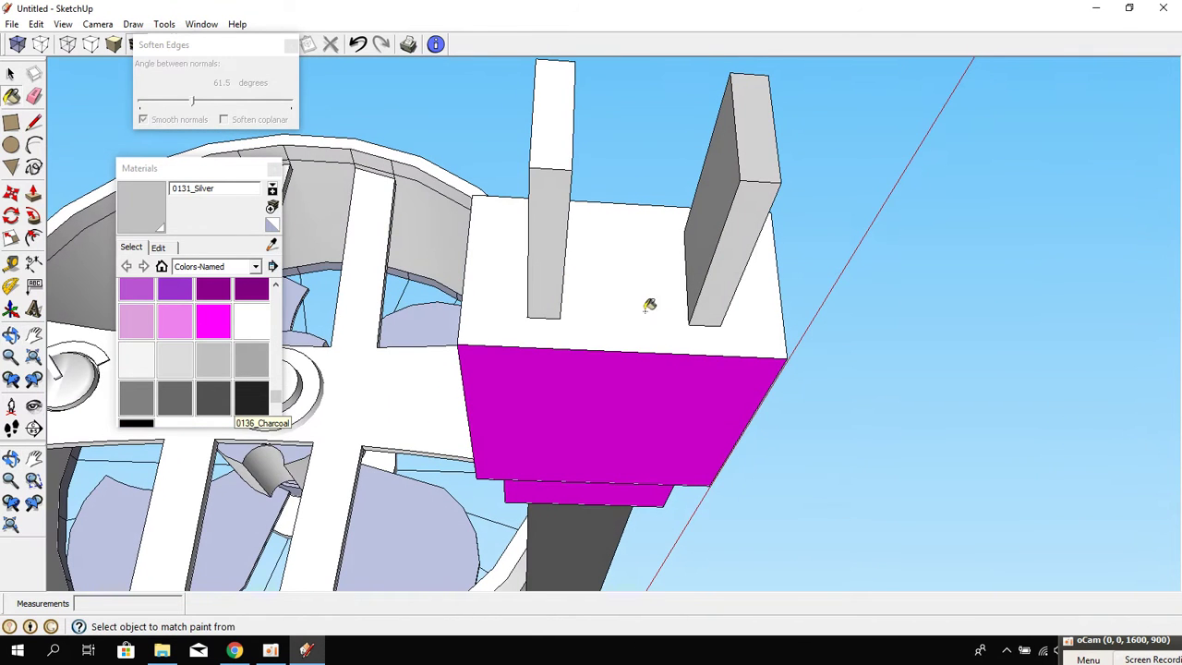
click(752, 228)
click(724, 179)
middle_drag(751, 198, 525, 245)
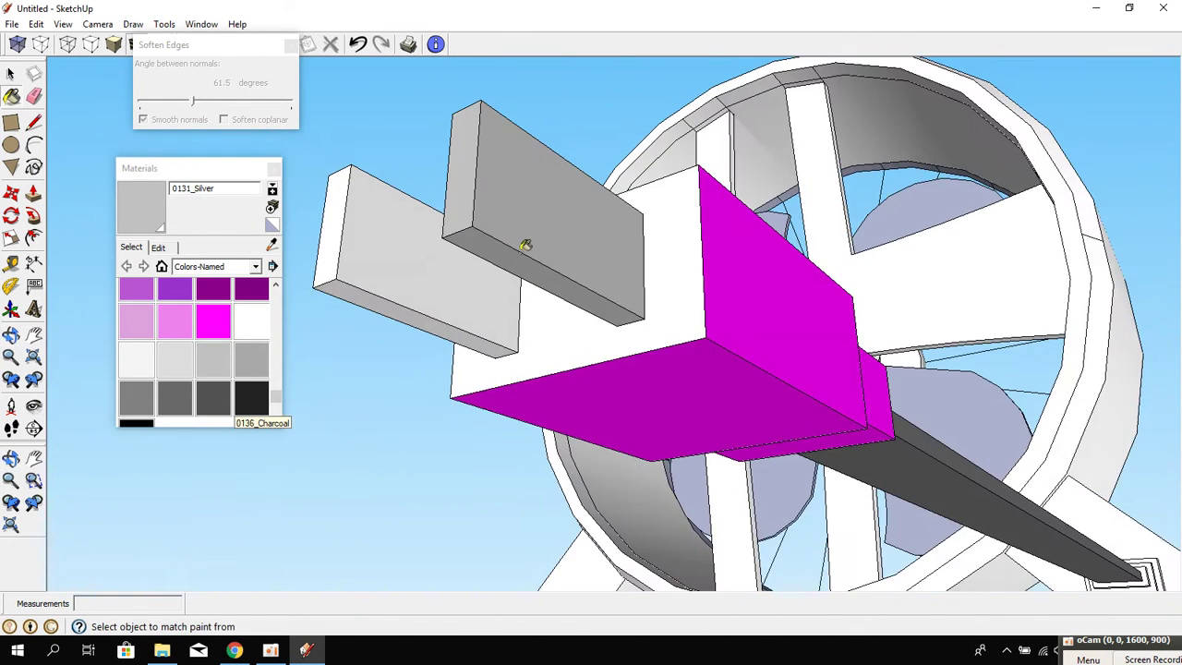
mouse_move(428, 191)
middle_down()
mouse_move(472, 302)
mouse_move(510, 282)
mouse_move(525, 432)
middle_up()
click(495, 305)
click(509, 318)
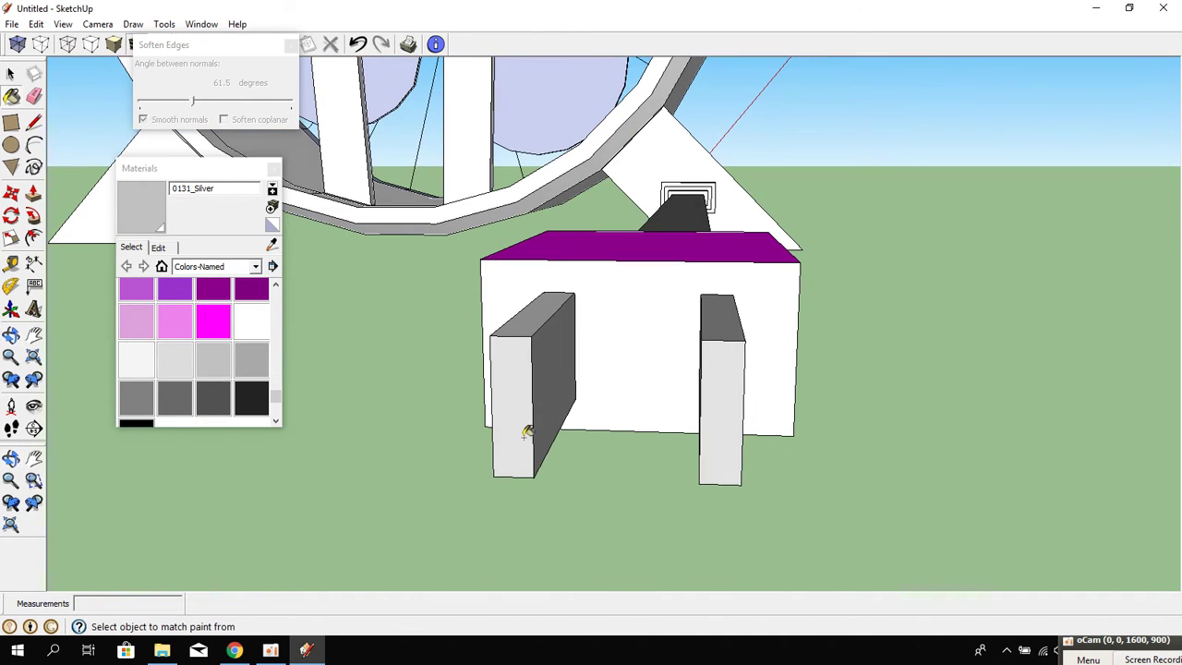
click(533, 310)
middle_drag(534, 310, 683, 378)
click(690, 379)
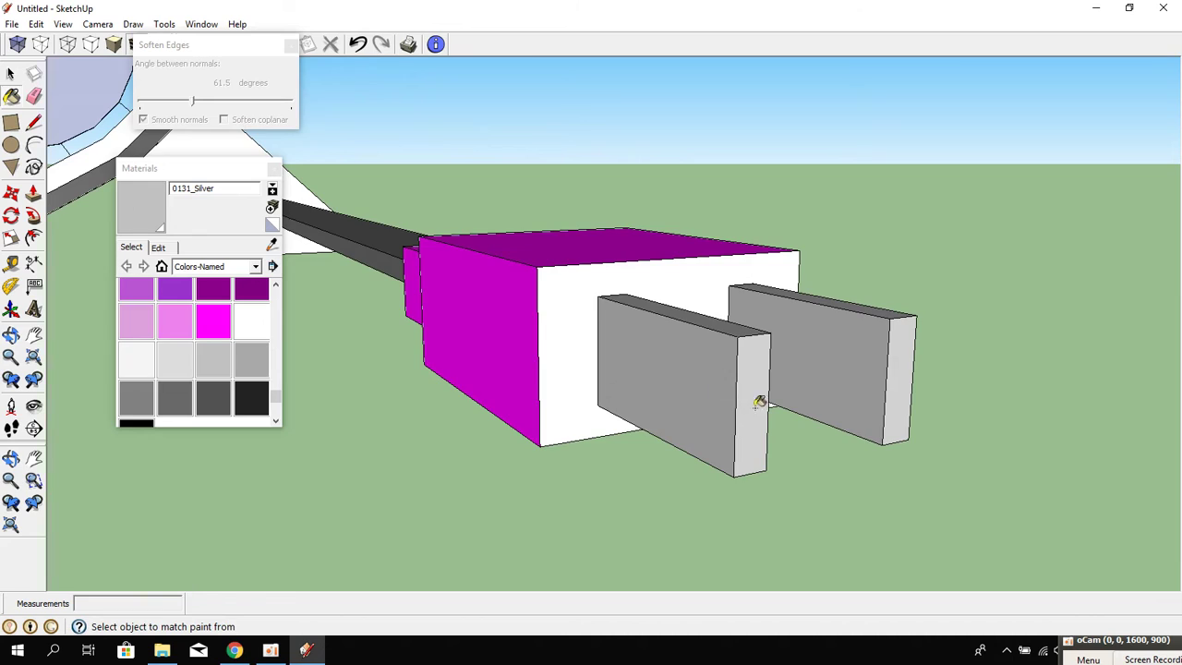
Paint the tops of the three stepped connector blocks 0136_Charcoal.
middle_drag(759, 402, 757, 483)
scroll(539, 329, down, 3)
shift+middle_drag(539, 330, 729, 573)
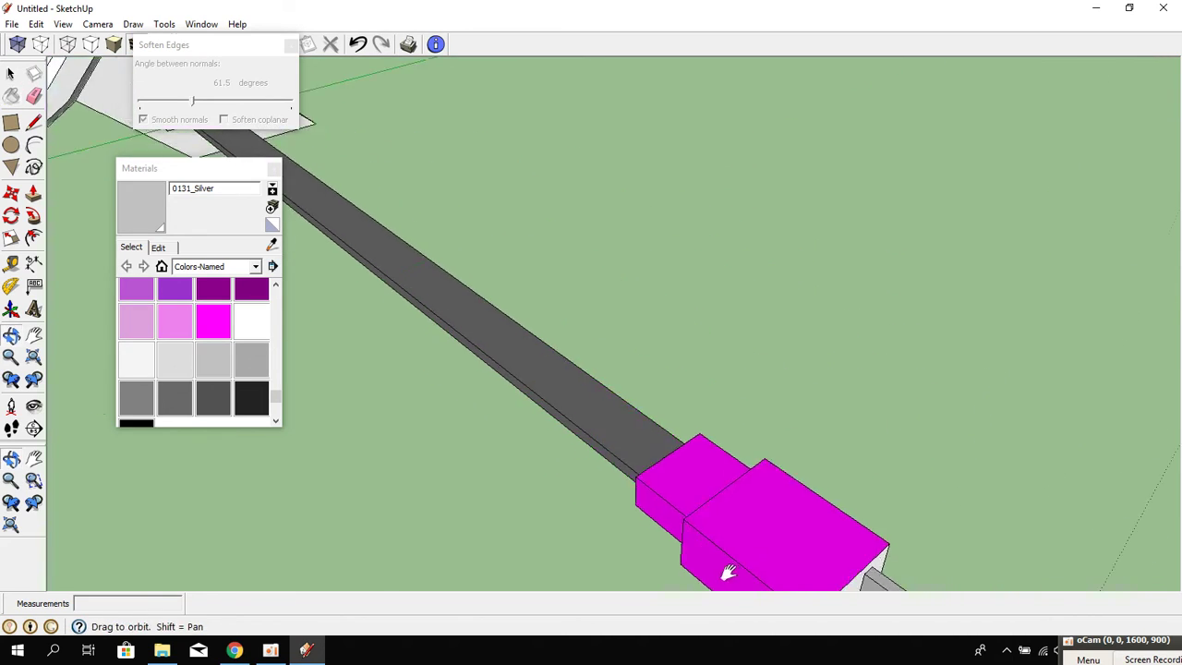
scroll(728, 573, down, 3)
middle_drag(391, 317, 747, 427)
scroll(792, 440, up, 2)
scroll(690, 349, up, 2)
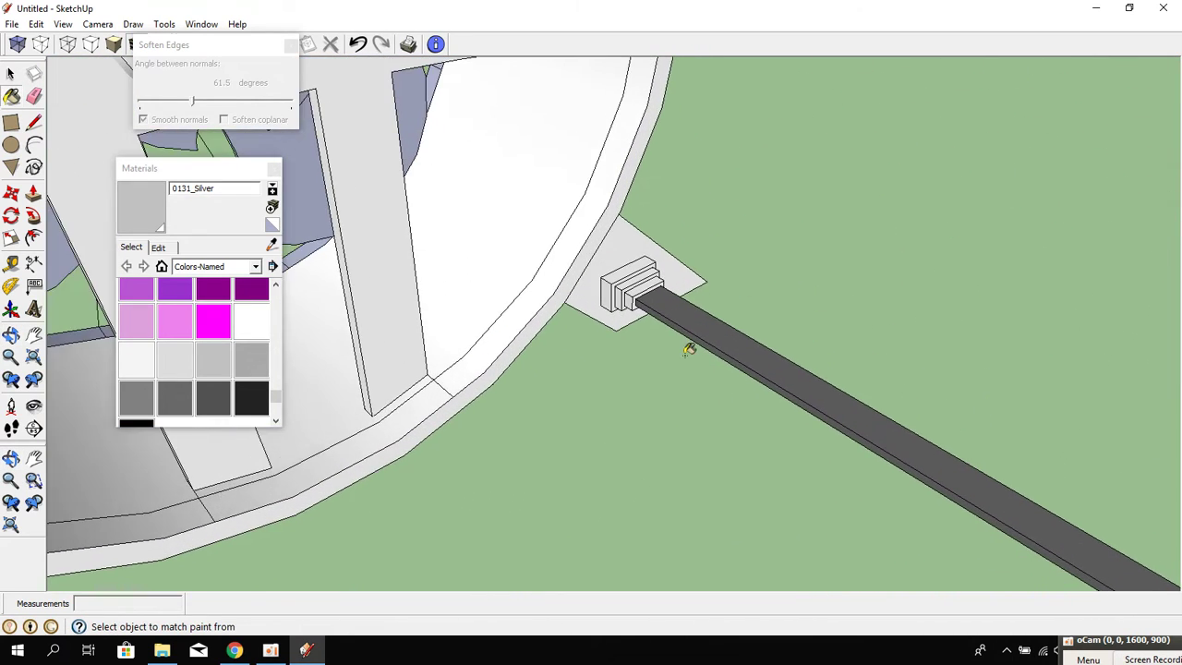
scroll(626, 290, up, 2)
scroll(634, 267, up, 2)
scroll(633, 267, up, 1)
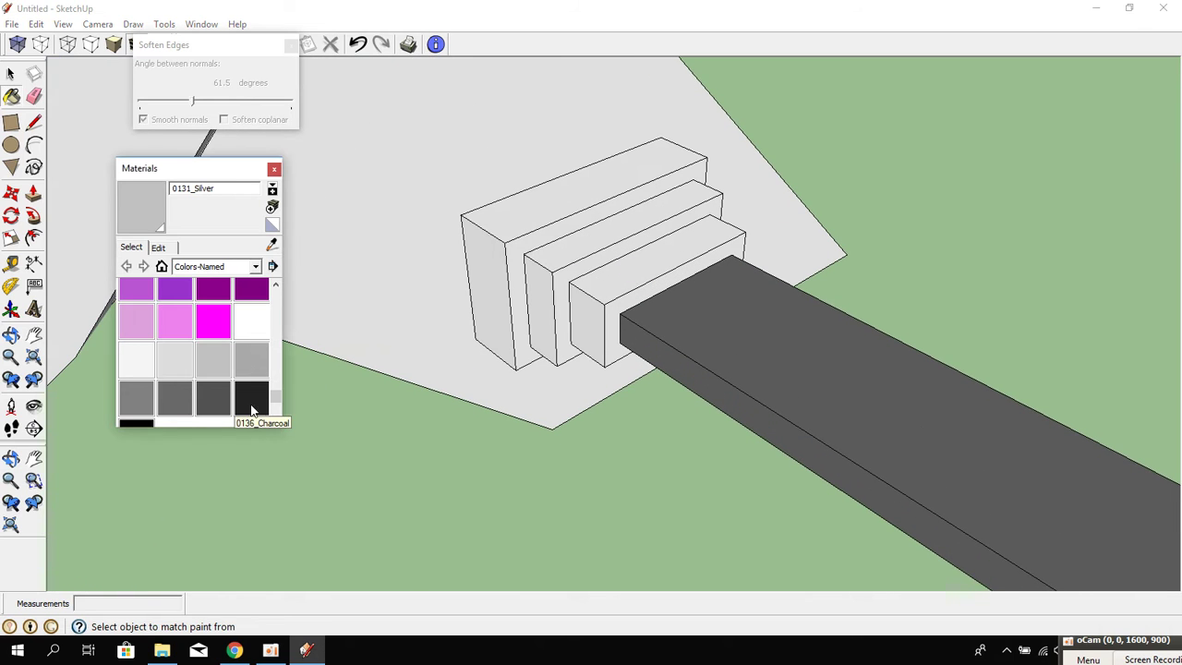
click(549, 228)
click(571, 255)
click(608, 280)
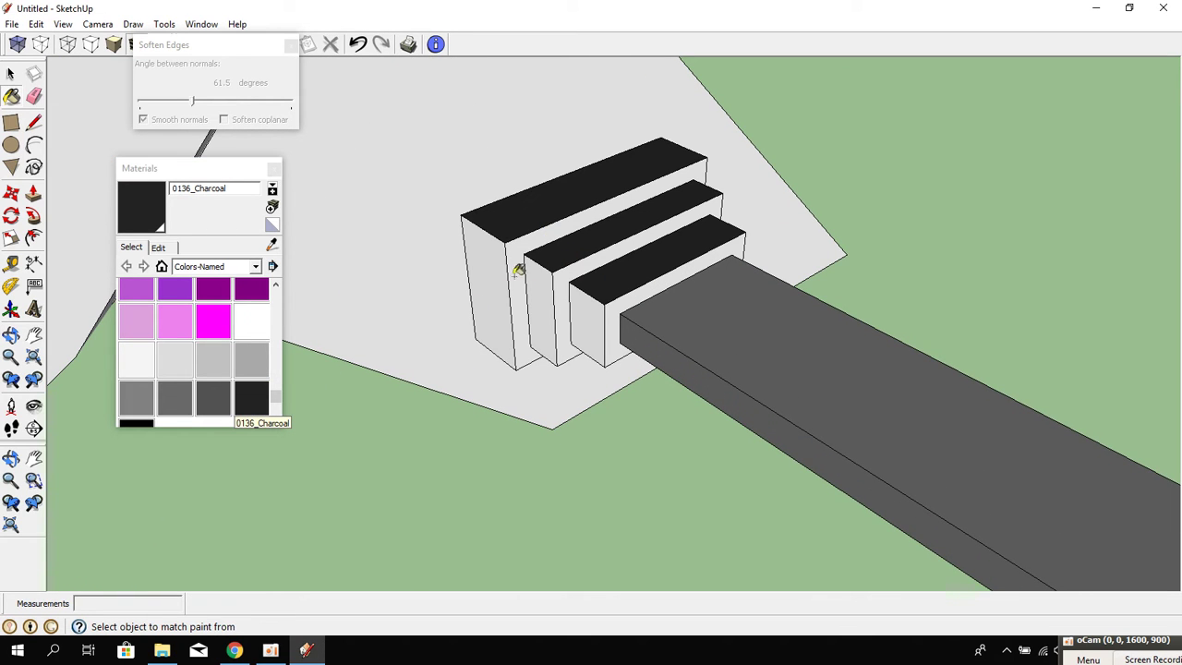
click(499, 280)
Paint the stepped blocks' front faces and the face under the cord charcoal.
mouse_move(596, 320)
middle_down()
mouse_move(520, 197)
mouse_move(526, 303)
middle_up()
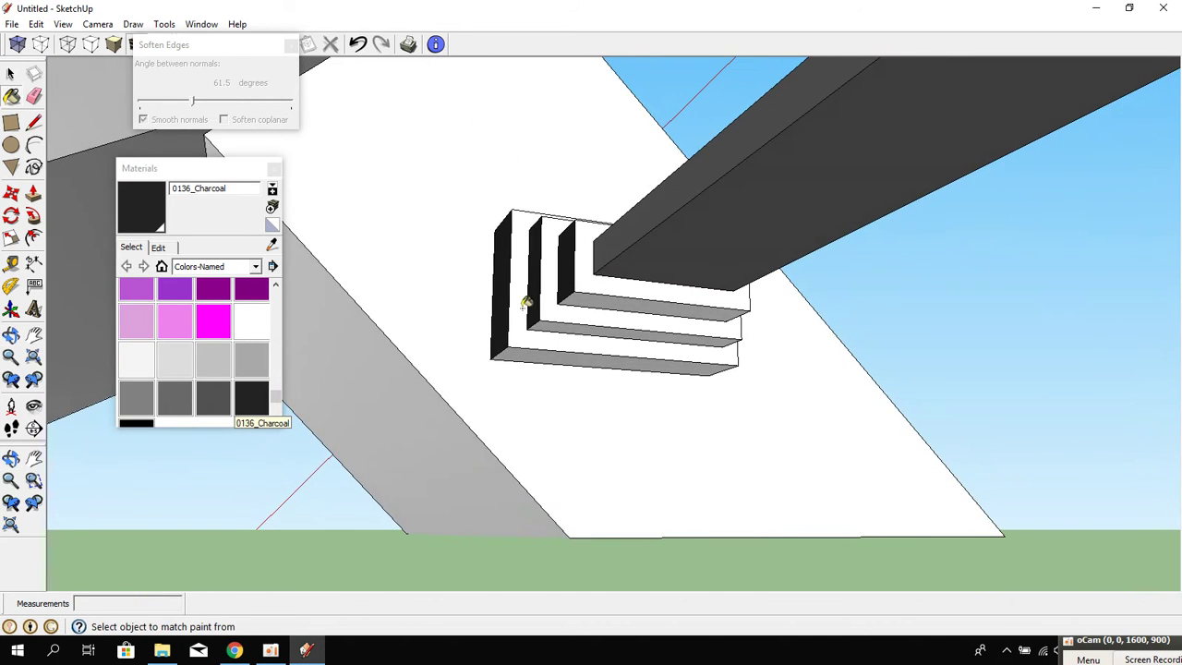
middle_drag(554, 354, 631, 301)
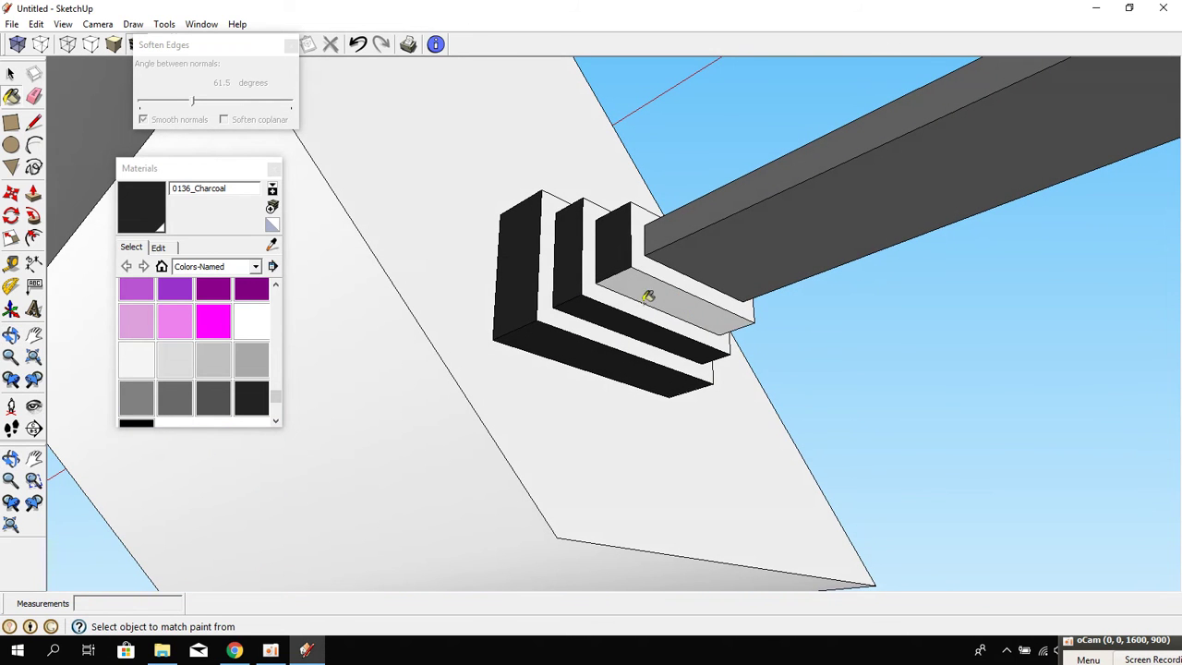
click(648, 296)
middle_drag(816, 298, 343, 309)
click(610, 300)
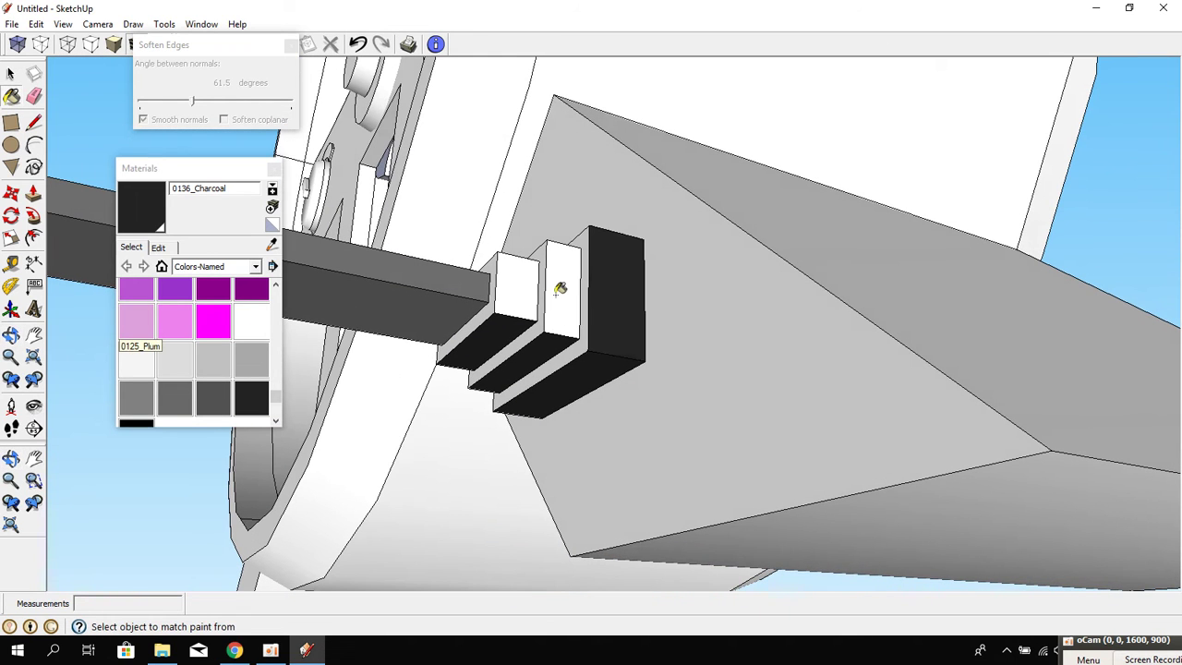
click(518, 286)
mouse_move(518, 287)
middle_down()
mouse_move(601, 546)
mouse_move(541, 345)
middle_up()
scroll(541, 345, up, 2)
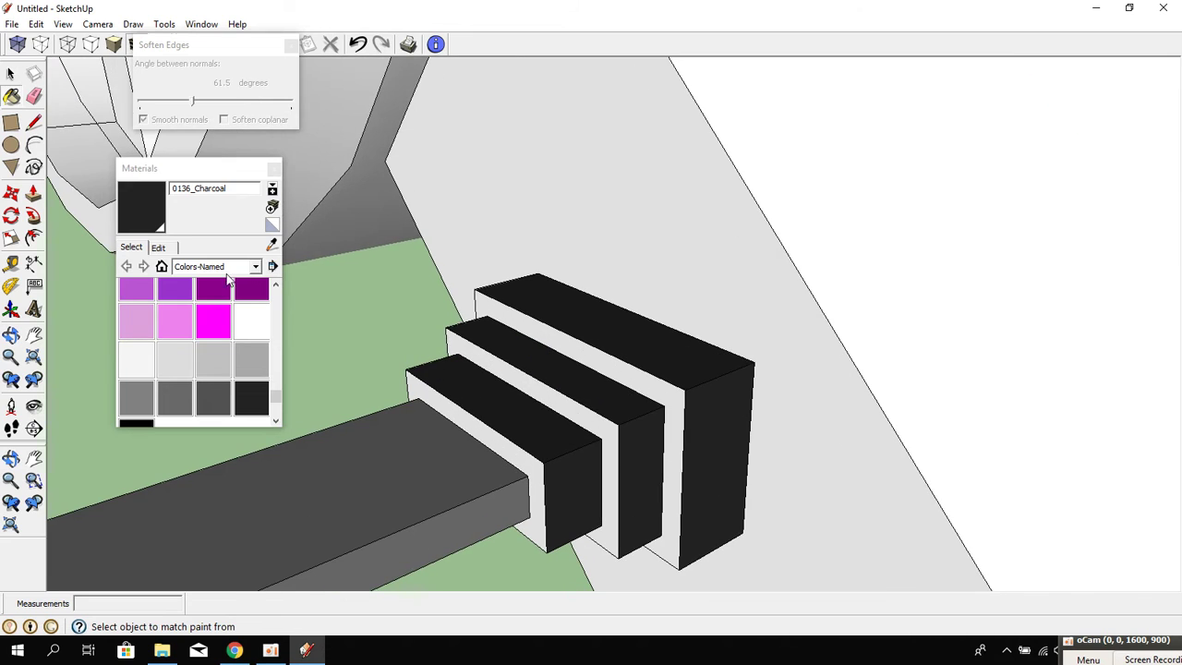
scroll(277, 380, up, 5)
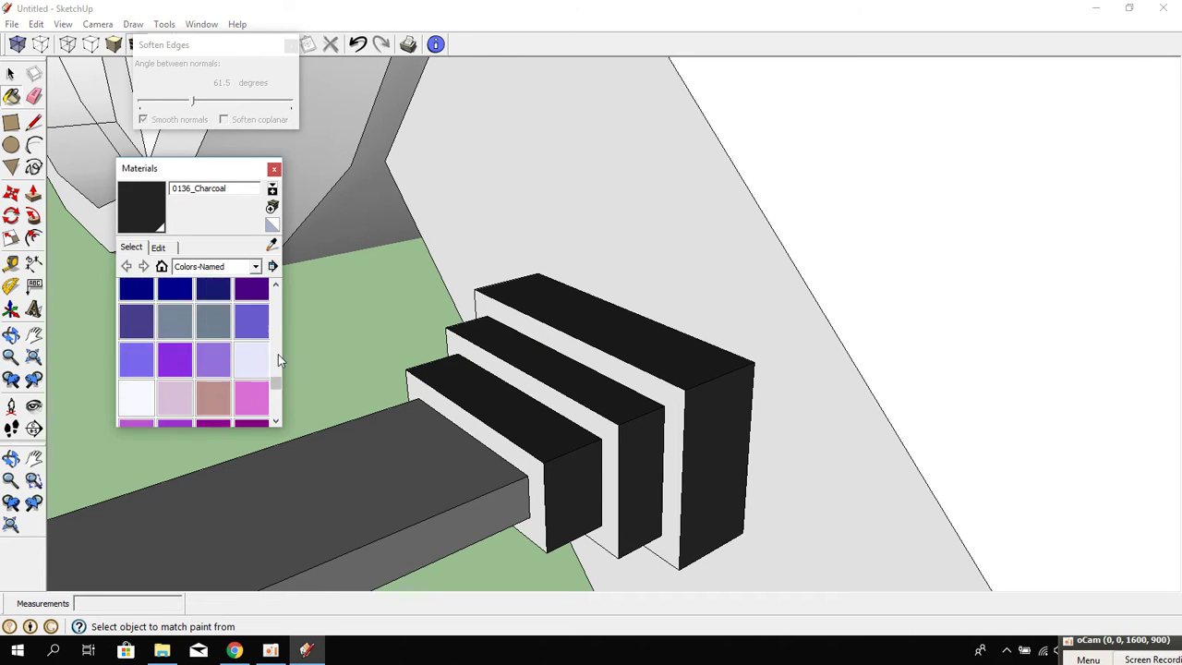
scroll(278, 354, up, 5)
scroll(278, 319, up, 5)
scroll(281, 297, up, 5)
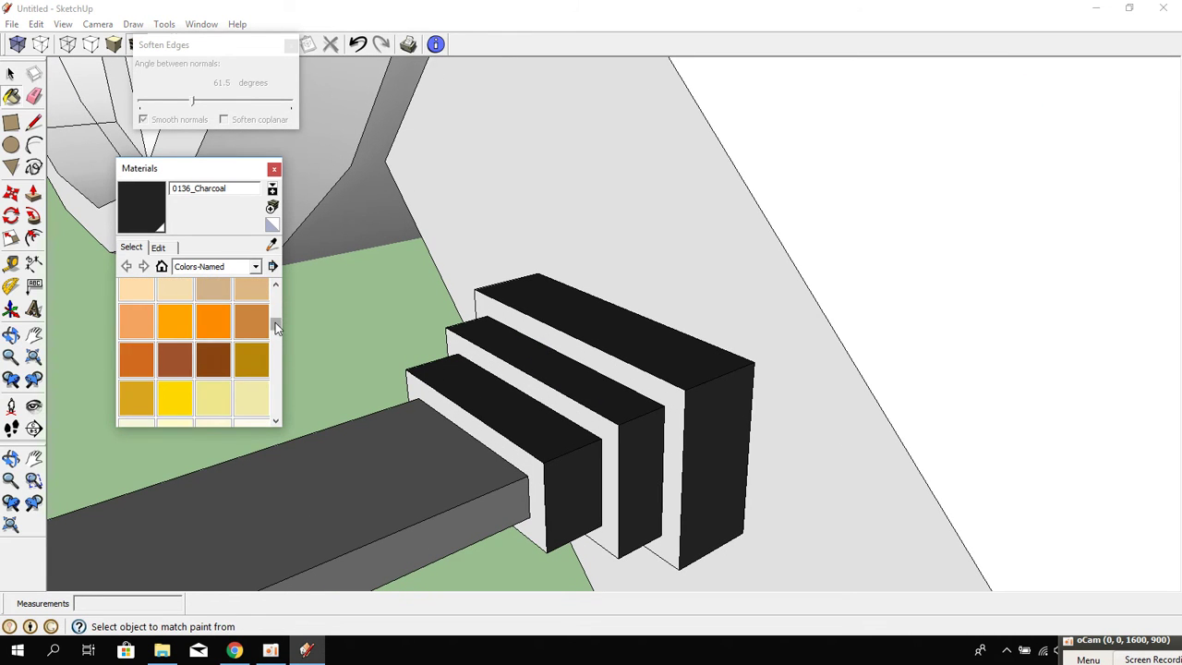
scroll(276, 326, up, 4)
Paint the top, middle and bottom stepped blocks' white faces 0024_OrangeRed.
scroll(251, 355, up, 1)
click(251, 351)
mouse_move(388, 407)
middle_down()
mouse_move(422, 414)
mouse_move(589, 331)
middle_up()
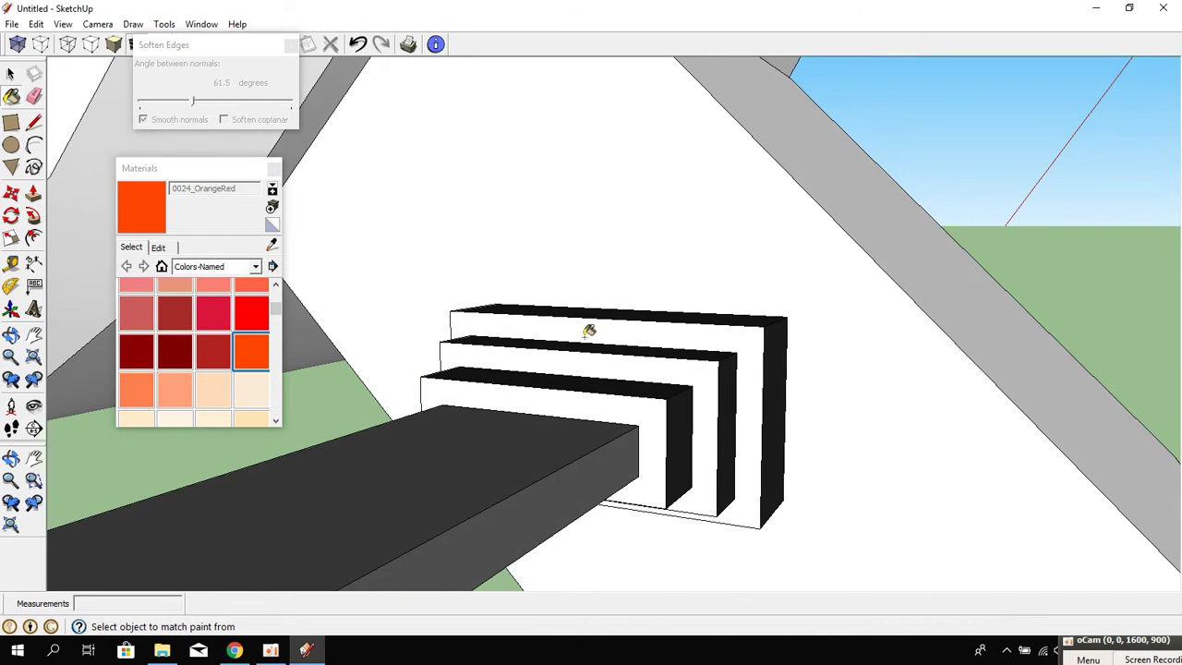
click(589, 331)
click(584, 361)
click(573, 391)
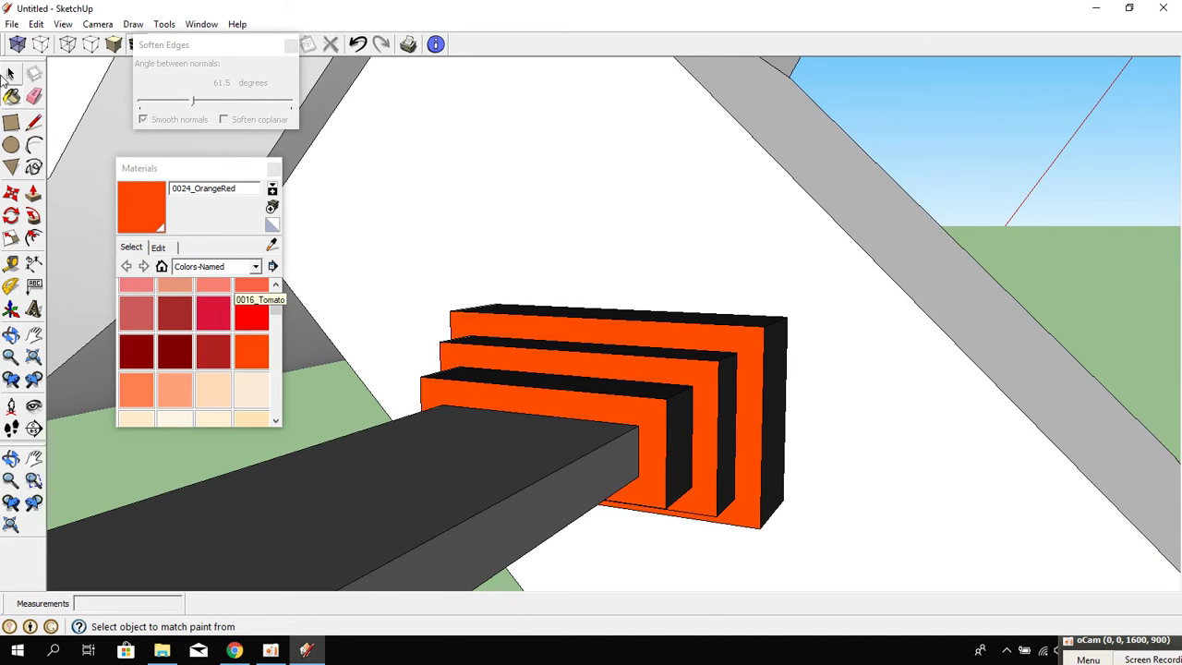
Zoom out, open the fan group for editing and turn to face the white hub.
scroll(518, 319, down, 3)
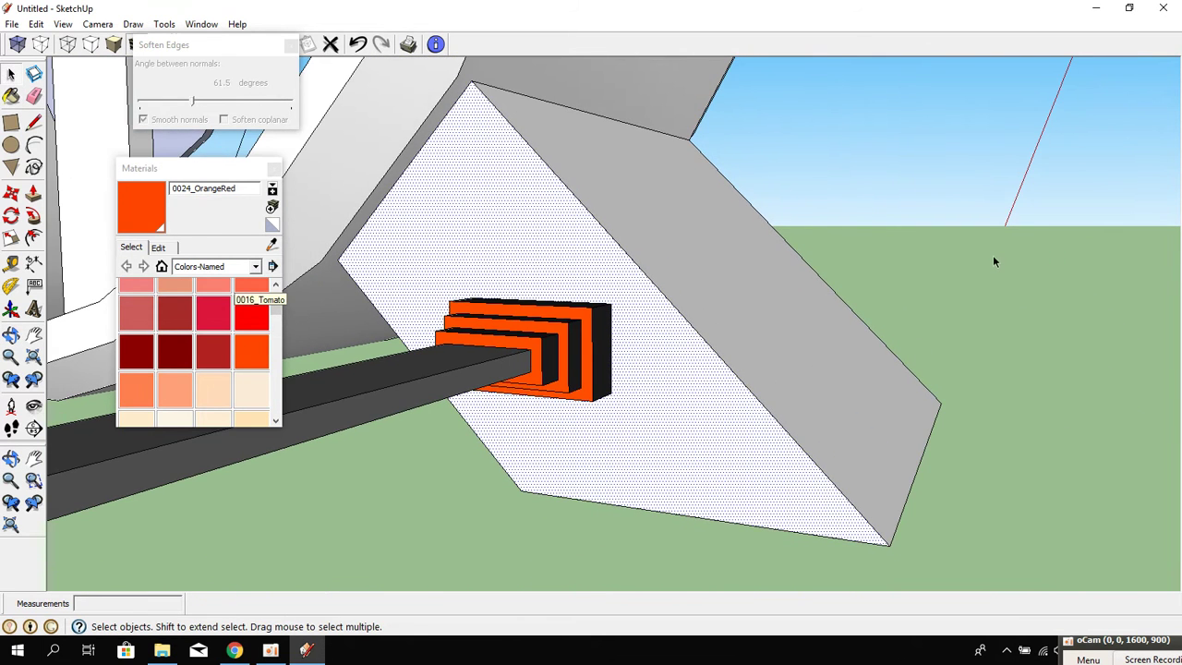
scroll(994, 261, down, 2)
mouse_move(739, 285)
middle_down()
mouse_move(825, 490)
mouse_move(683, 380)
mouse_move(566, 369)
middle_up()
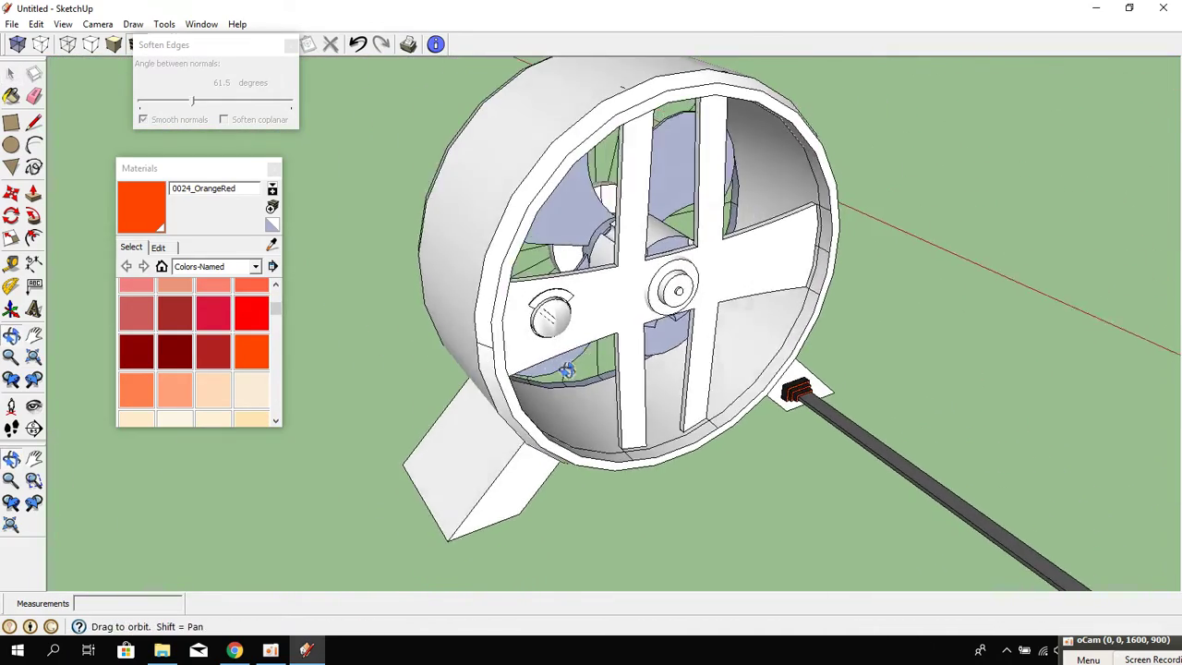
double_click(607, 256)
scroll(600, 247, up, 5)
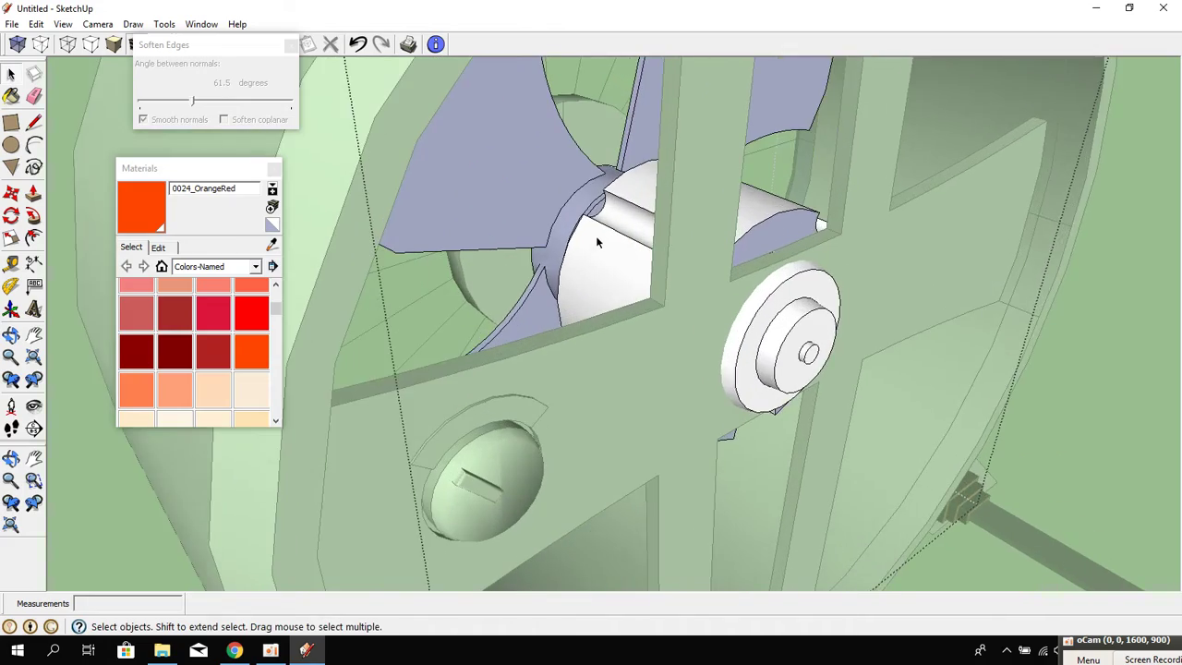
mouse_move(596, 235)
middle_down()
mouse_move(560, 296)
mouse_move(351, 249)
middle_up()
mouse_move(517, 246)
middle_down()
mouse_move(702, 332)
mouse_move(491, 292)
middle_up()
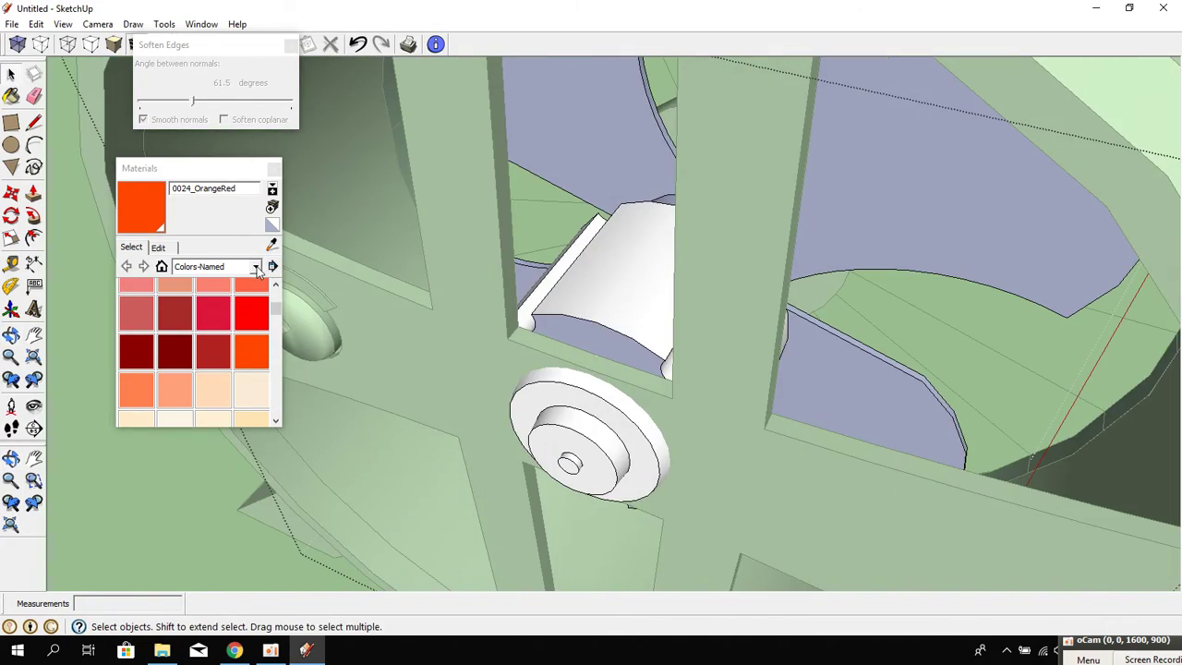
drag(281, 323, 280, 399)
Test black paint on the hub, undo it, and return to a view of the fan.
click(136, 367)
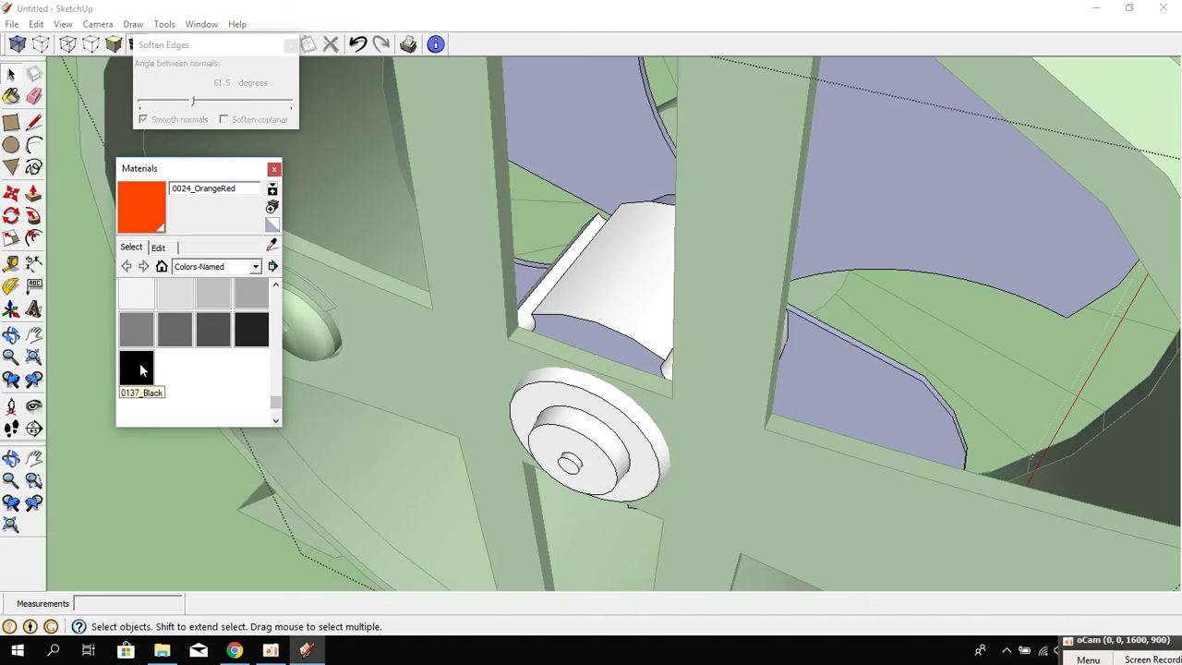
click(635, 289)
mouse_move(615, 295)
middle_down()
mouse_move(602, 304)
mouse_move(723, 273)
mouse_move(694, 267)
mouse_move(649, 309)
mouse_move(678, 380)
mouse_move(683, 213)
mouse_move(663, 248)
mouse_move(562, 306)
middle_up()
key(ctrl+z)
mouse_move(450, 188)
middle_down()
mouse_move(410, 203)
mouse_move(558, 222)
middle_up()
mouse_move(312, 250)
middle_down()
mouse_move(293, 256)
mouse_move(1064, 233)
mouse_move(570, 267)
middle_up()
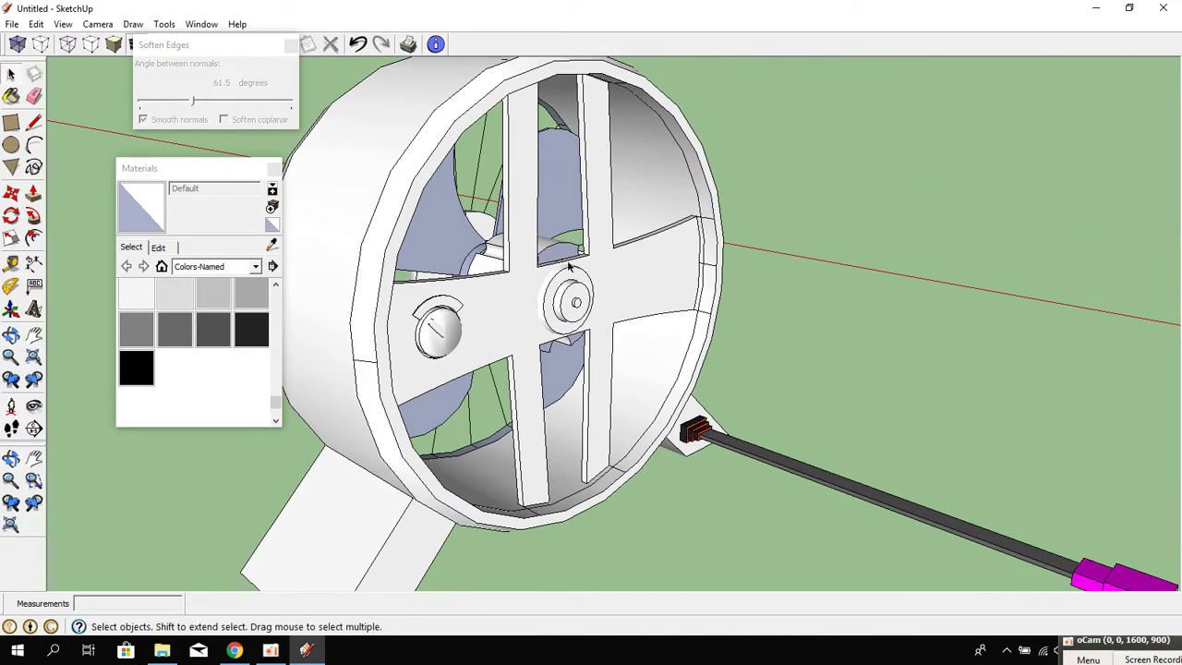
Pick 0089_PaleTurquoise from the Colors-Named materials and paint the outer housing ring.
click(255, 267)
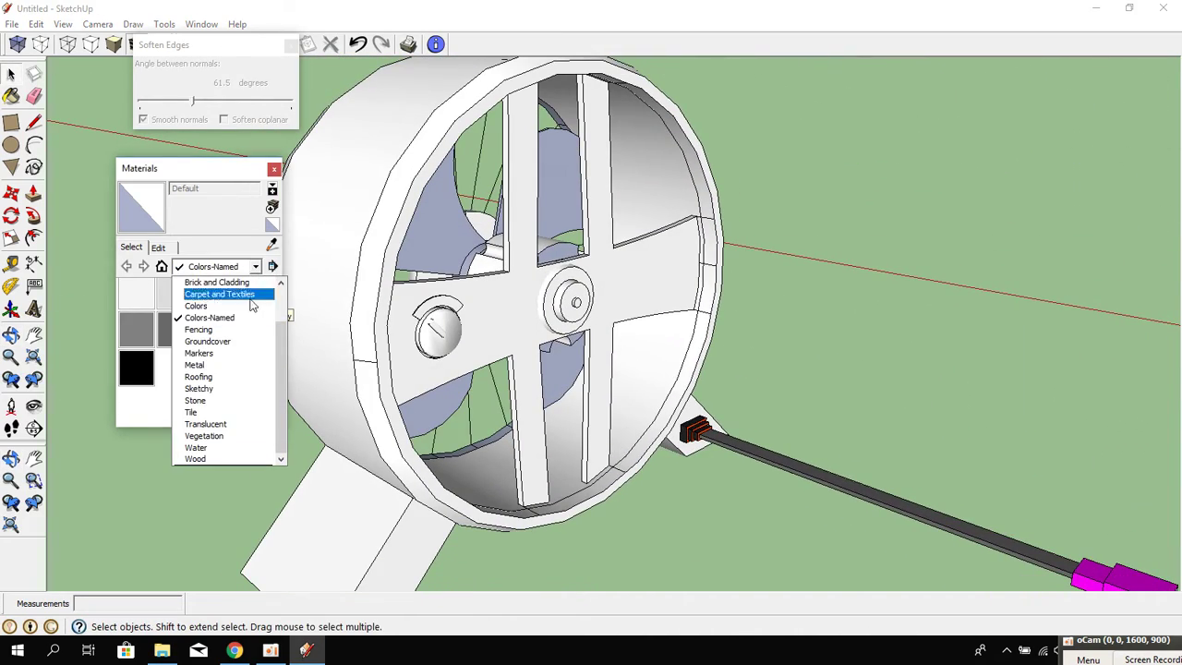
click(244, 318)
scroll(285, 370, down, 3)
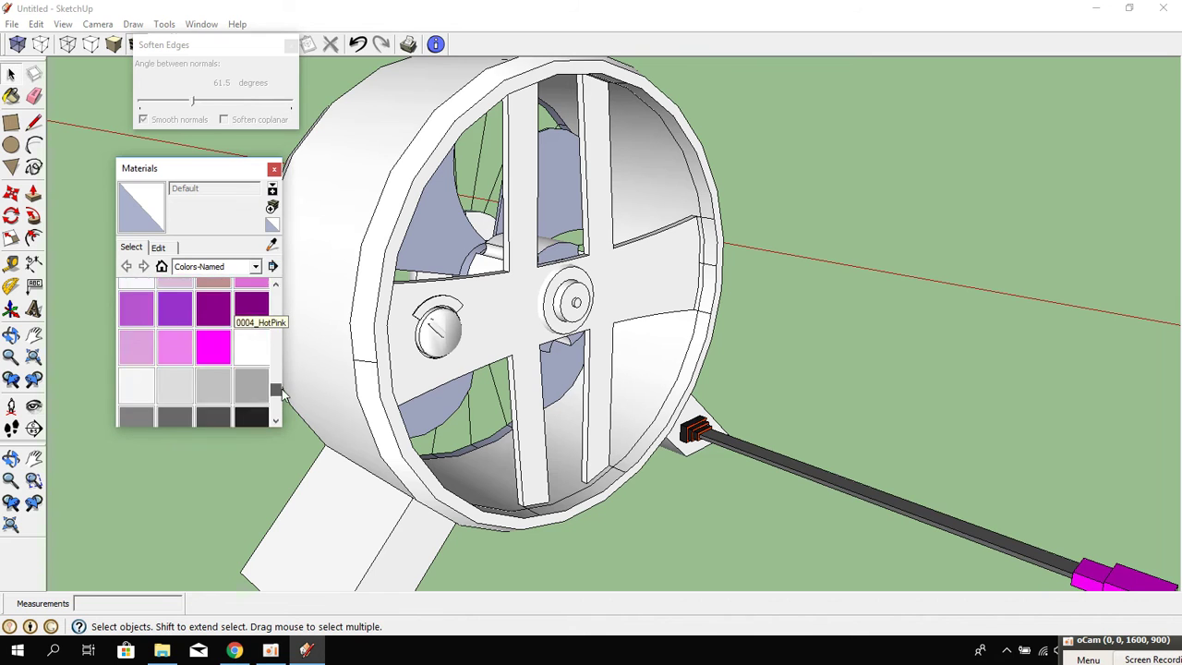
scroll(290, 373, down, 3)
scroll(290, 373, down, 2)
scroll(290, 373, down, 2)
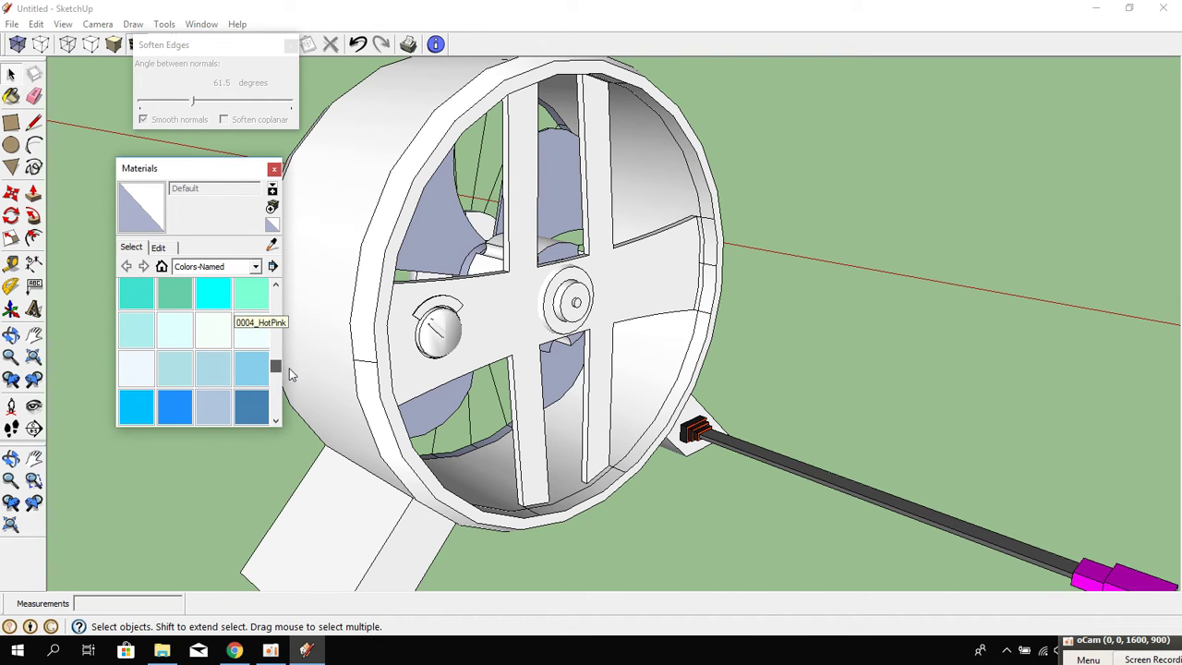
click(160, 355)
click(367, 329)
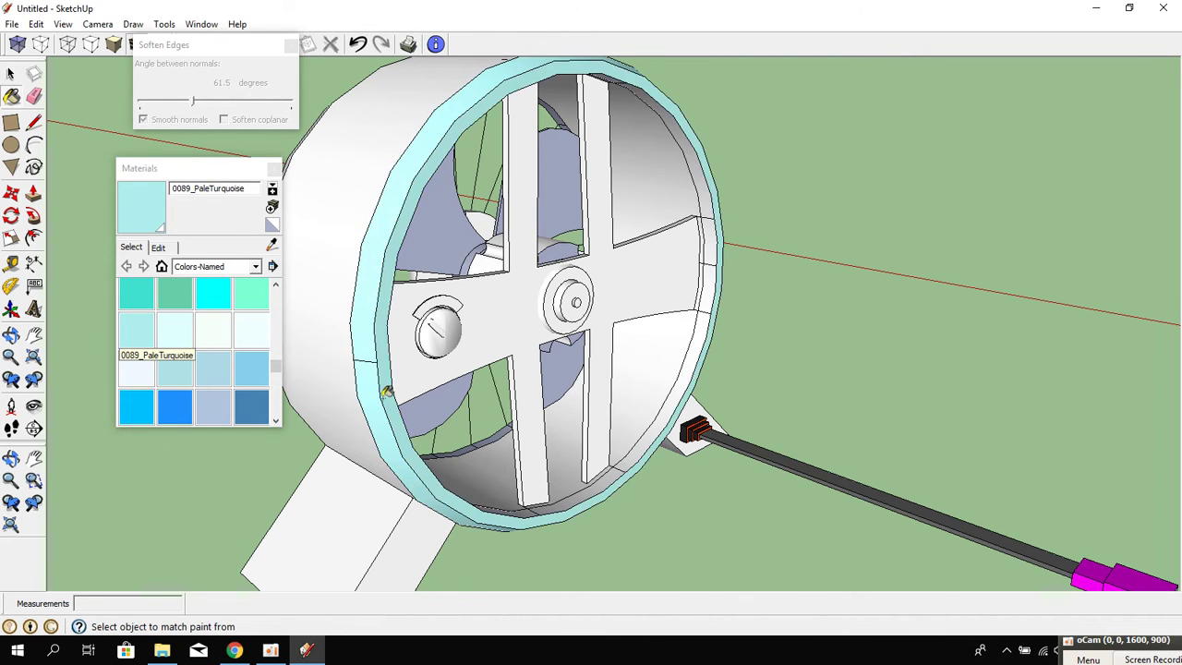
Paint the housing side wall, front foot top, strut top and adjacent housing face turquoise.
middle_drag(381, 386, 644, 320)
click(586, 373)
click(579, 449)
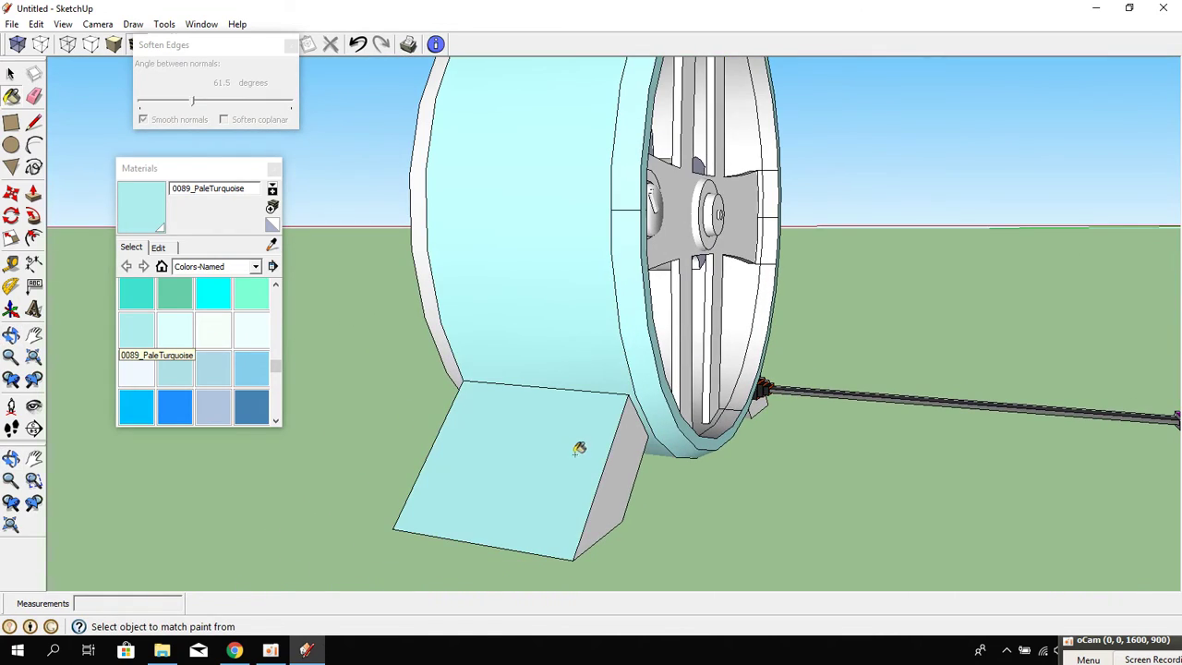
mouse_move(629, 456)
middle_down()
mouse_move(761, 209)
mouse_move(781, 338)
middle_up()
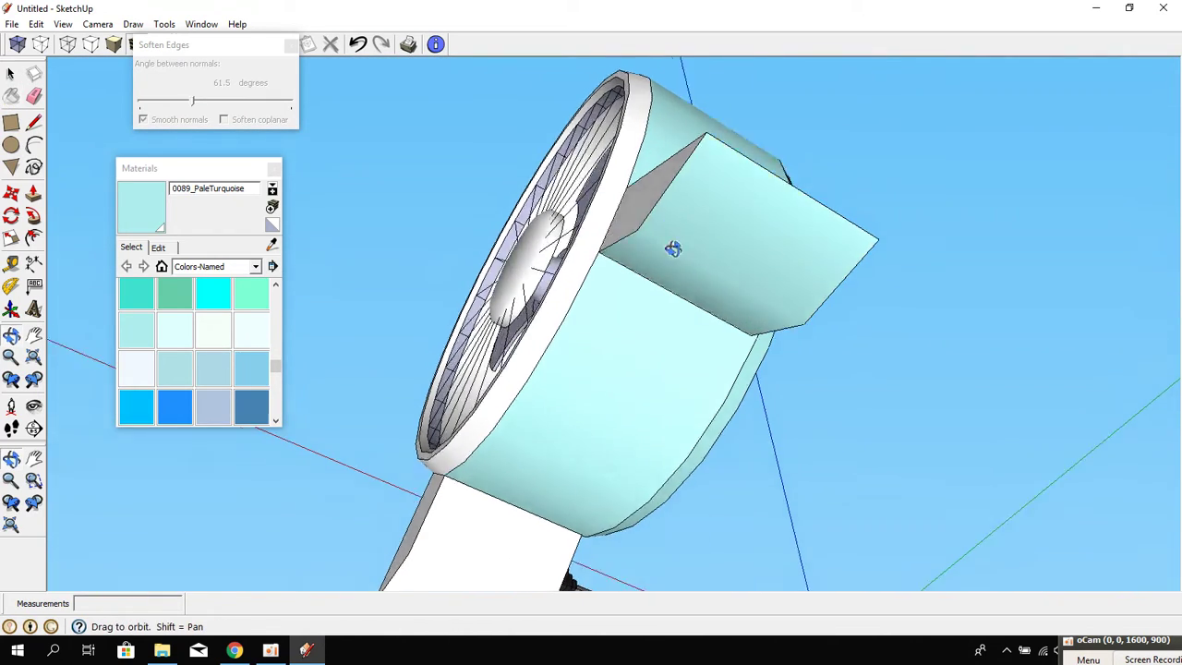
click(781, 338)
click(729, 302)
Paint the box faces and the central hub pale turquoise.
middle_drag(672, 327, 767, 261)
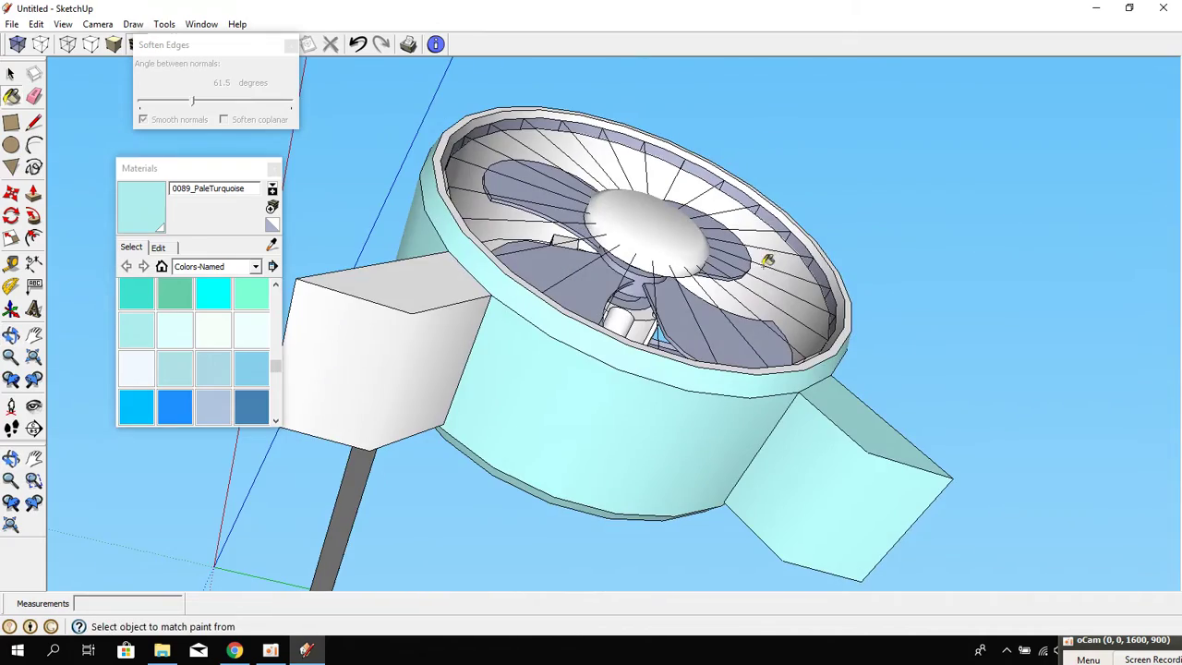
click(434, 311)
click(395, 356)
mouse_move(395, 356)
middle_down()
mouse_move(850, 465)
mouse_move(523, 237)
mouse_move(830, 441)
middle_up()
click(647, 333)
mouse_move(646, 332)
middle_down()
mouse_move(657, 401)
mouse_move(626, 299)
mouse_move(386, 388)
mouse_move(570, 254)
mouse_move(668, 308)
mouse_move(345, 369)
mouse_move(444, 487)
middle_up()
click(570, 254)
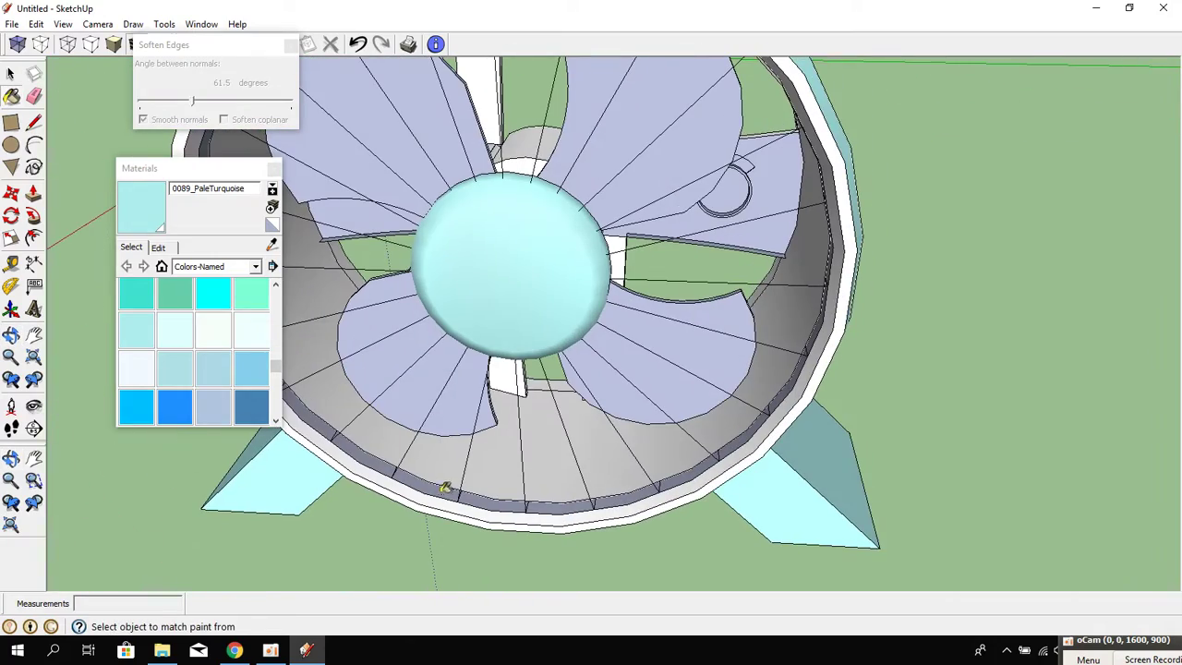
Paint the outer rim band and the inner housing wall pale turquoise.
click(525, 513)
click(532, 520)
mouse_move(541, 509)
middle_down()
mouse_move(770, 483)
mouse_move(924, 497)
mouse_move(705, 415)
mouse_move(716, 440)
middle_up()
click(931, 528)
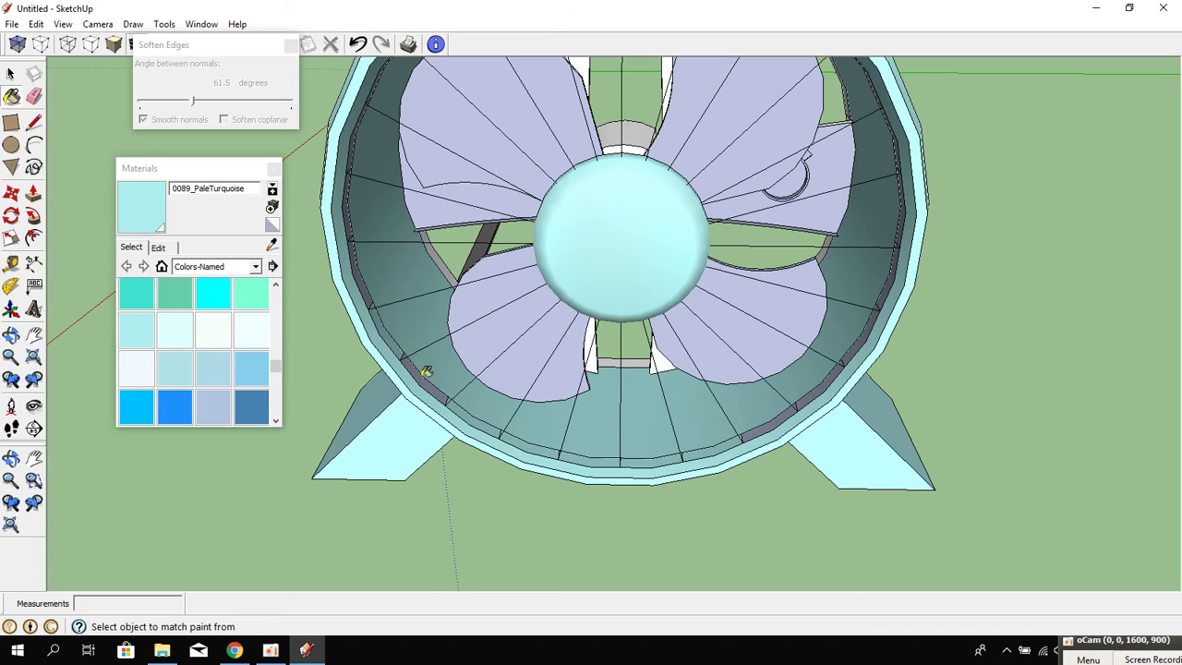
Paint the spoke face around the circular hole pale turquoise.
mouse_move(514, 327)
middle_down()
mouse_move(522, 489)
mouse_move(429, 388)
middle_up()
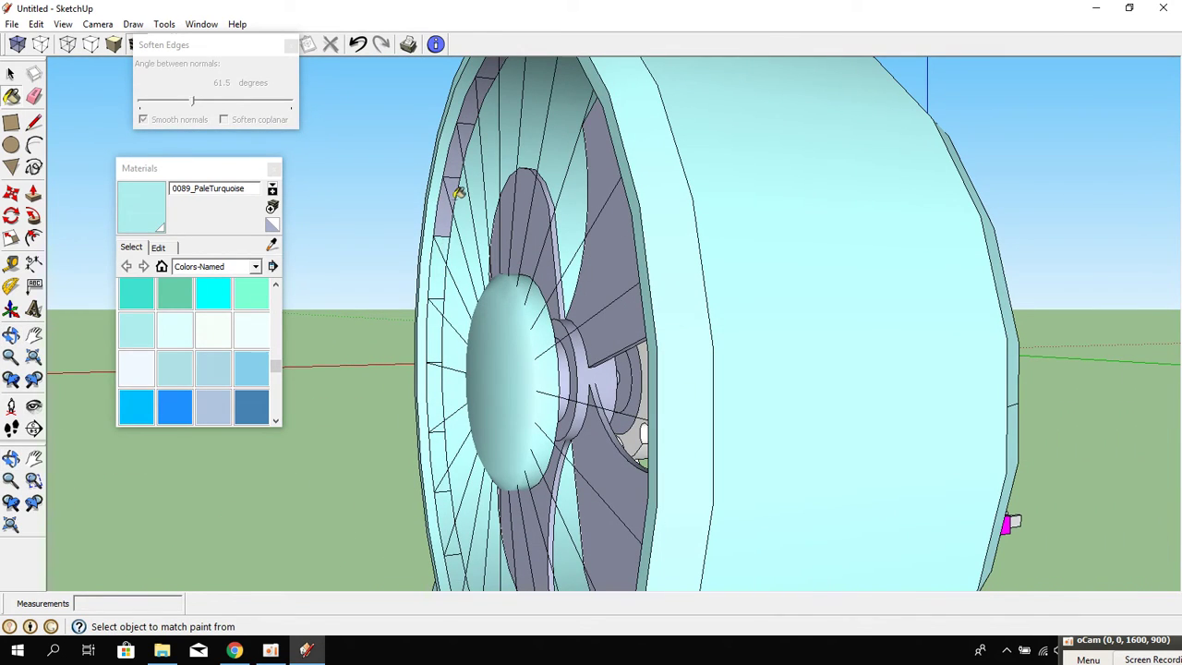
mouse_move(479, 106)
middle_down()
mouse_move(502, 206)
mouse_move(1037, 145)
mouse_move(663, 265)
mouse_move(612, 179)
middle_up()
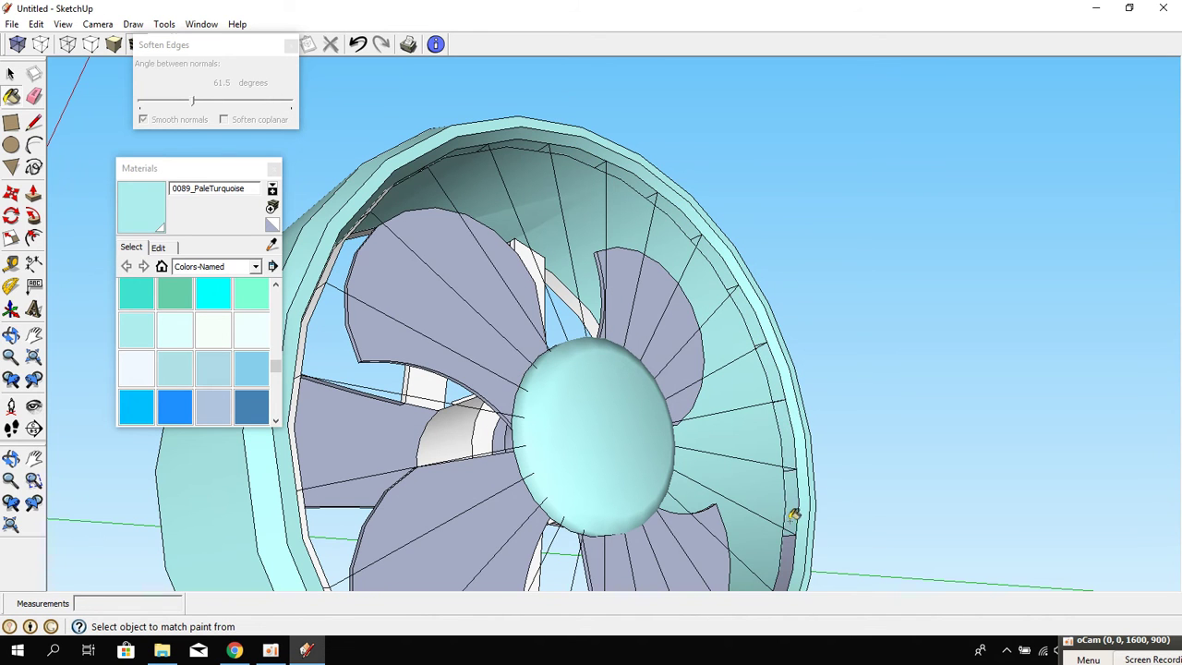
mouse_move(795, 515)
middle_down()
mouse_move(757, 489)
mouse_move(707, 317)
mouse_move(681, 282)
middle_up()
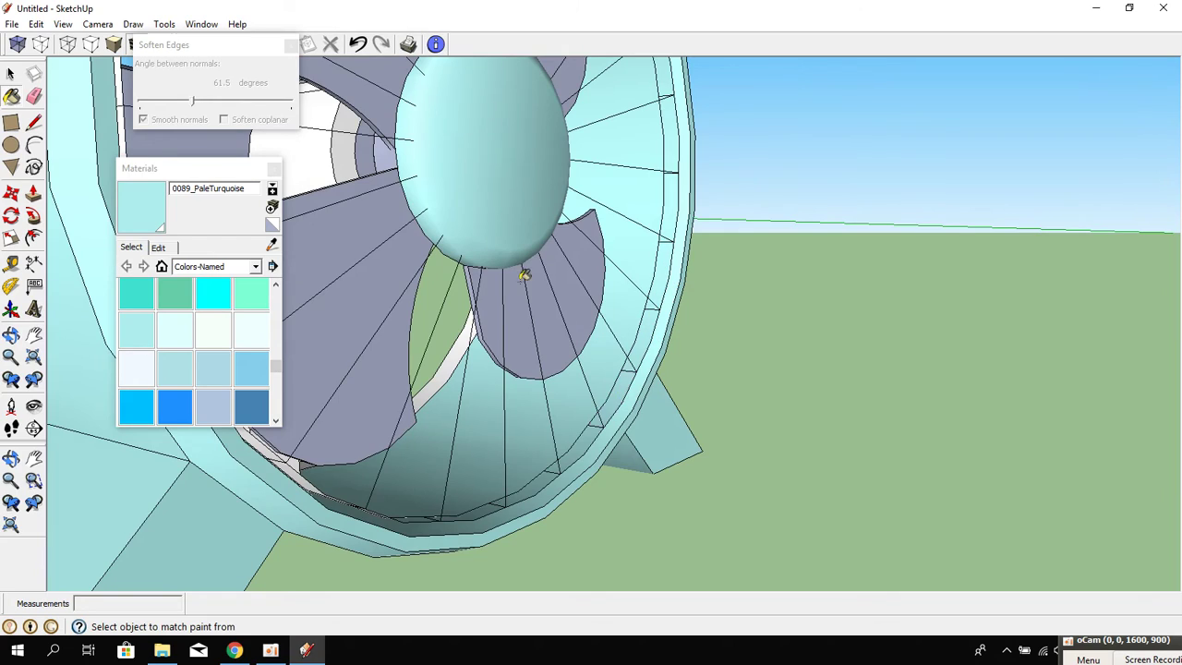
mouse_move(524, 274)
middle_down()
mouse_move(585, 404)
mouse_move(298, 330)
mouse_move(435, 509)
mouse_move(480, 535)
middle_up()
scroll(523, 551, down, 3)
scroll(483, 526, down, 3)
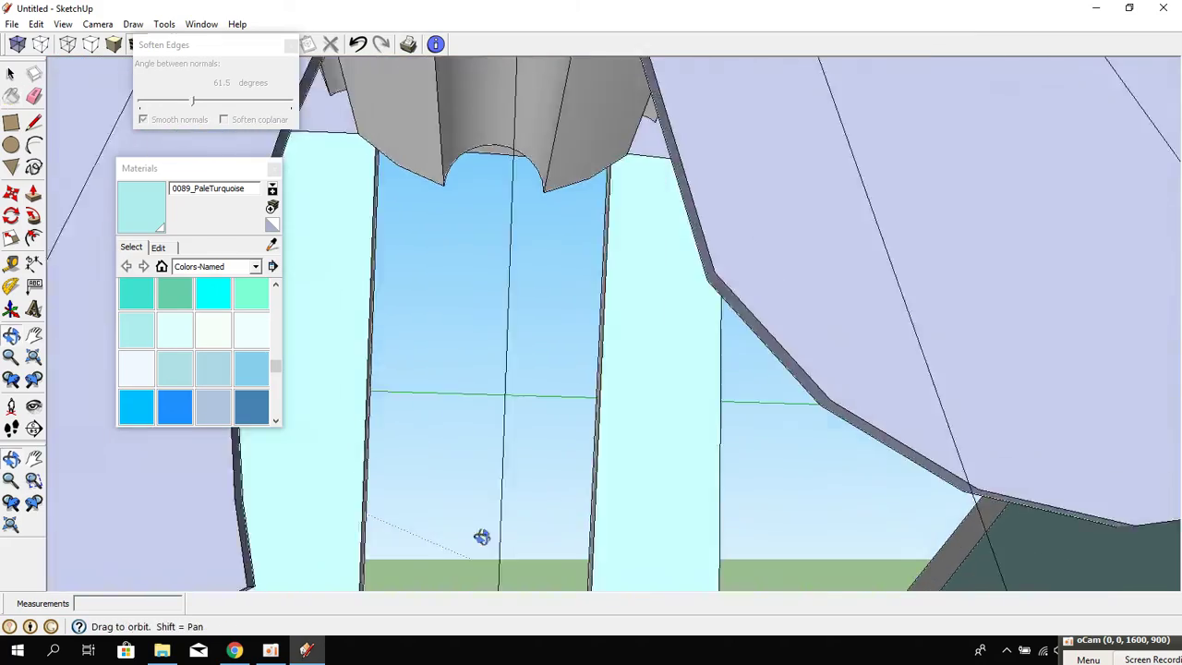
scroll(480, 536, up, 3)
scroll(485, 504, down, 3)
mouse_move(483, 490)
middle_down()
mouse_move(454, 514)
mouse_move(459, 465)
middle_up()
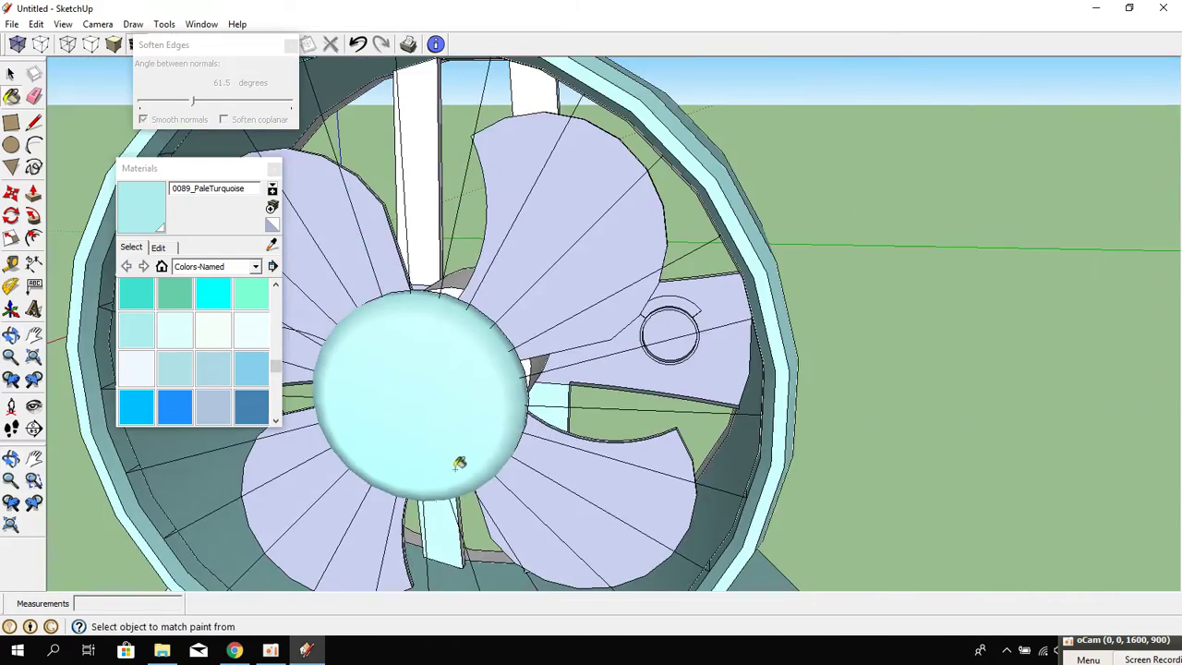
scroll(615, 401, up, 3)
click(726, 339)
Zoom and orbit around the circular hole to check the newly painted faces.
scroll(726, 338, up, 2)
scroll(726, 339, up, 2)
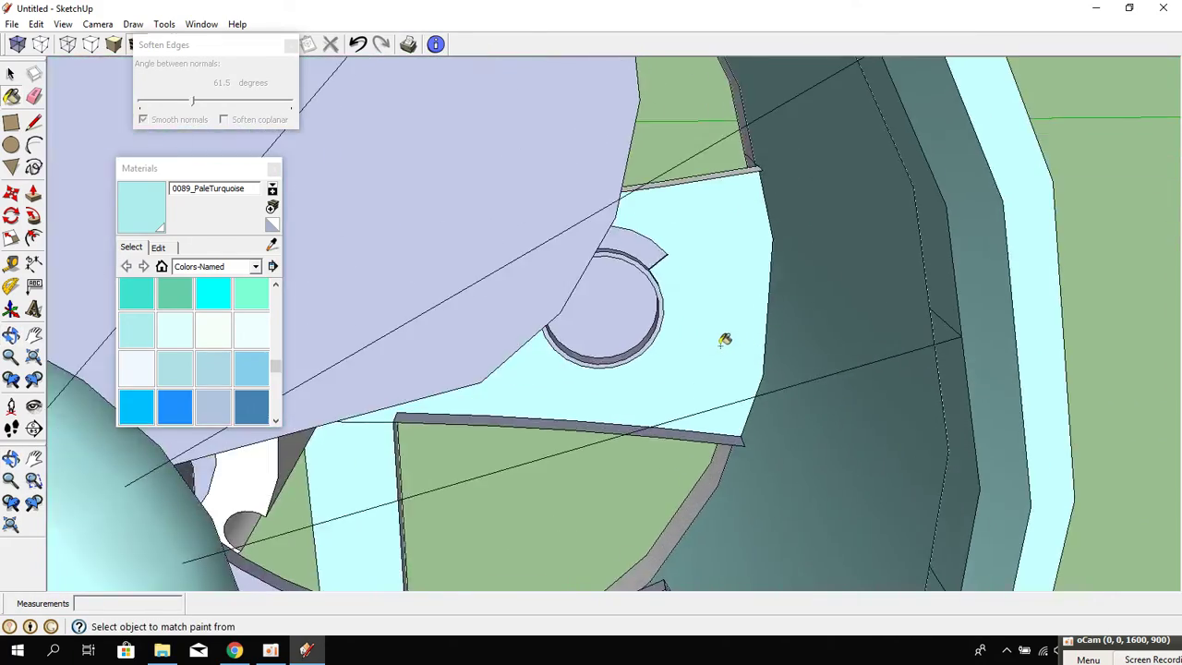
scroll(702, 336, up, 2)
scroll(697, 336, up, 3)
mouse_move(613, 338)
middle_down()
mouse_move(823, 501)
mouse_move(549, 391)
mouse_move(477, 340)
middle_up()
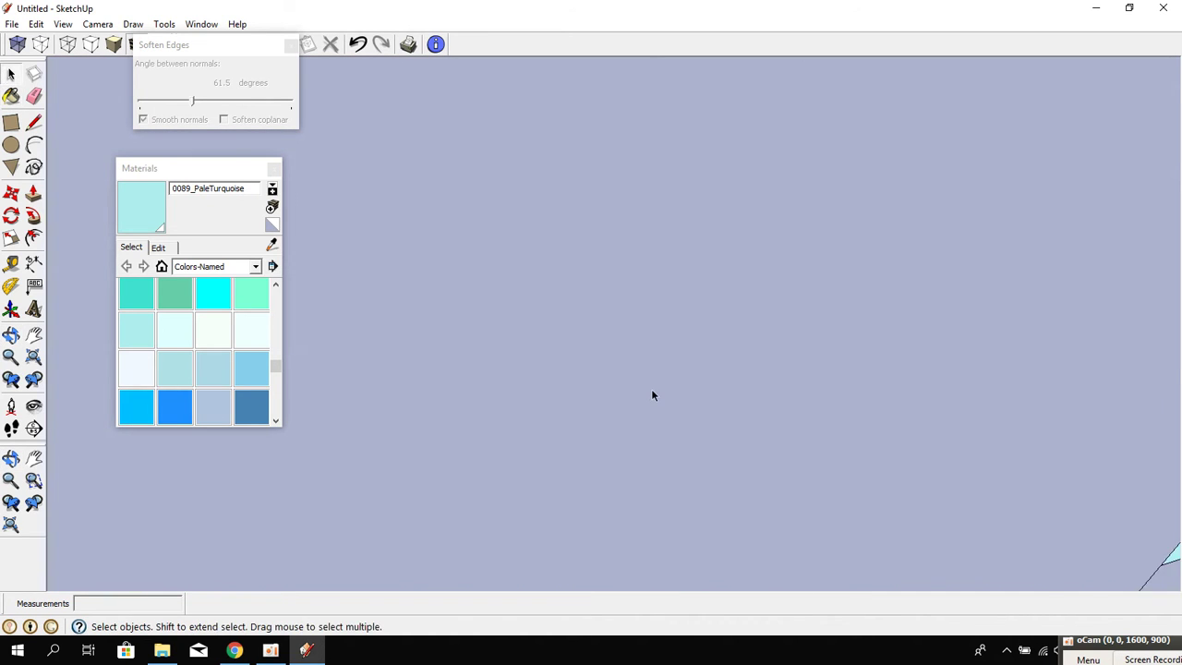
scroll(651, 396, down, 2)
scroll(721, 422, down, 2)
mouse_move(720, 422)
middle_down()
mouse_move(895, 259)
mouse_move(728, 282)
mouse_move(786, 290)
mouse_move(749, 256)
mouse_move(754, 162)
mouse_move(657, 248)
mouse_move(568, 225)
middle_up()
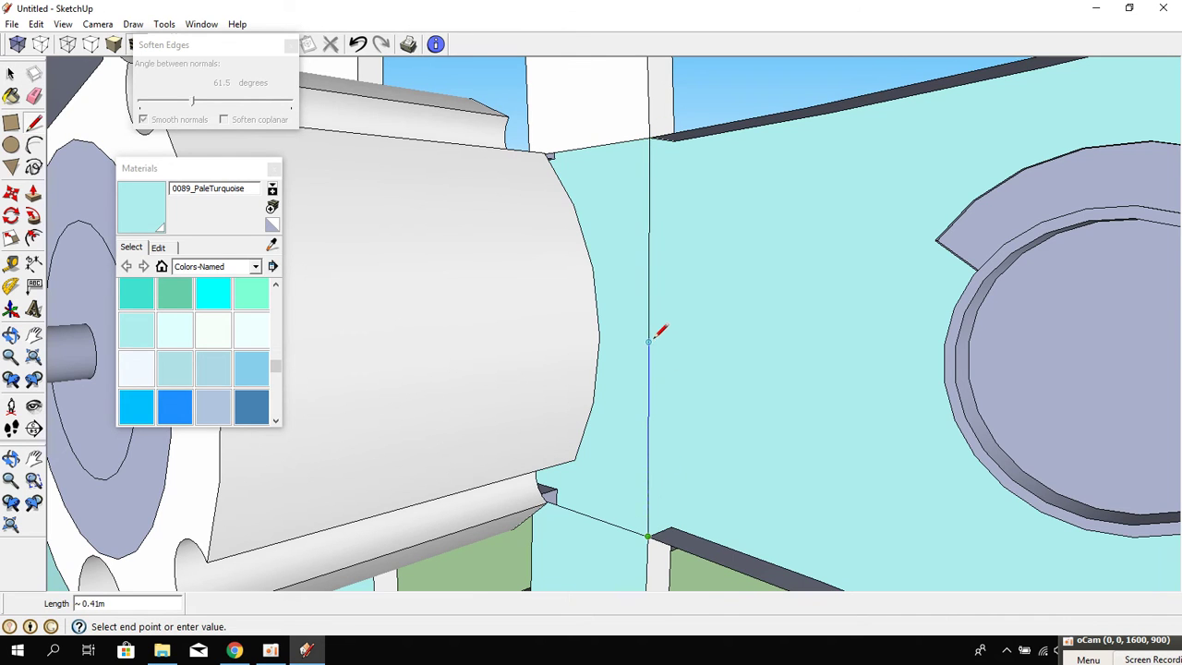
Reselect PaleTurquoise and paint the white cross-shaped front spokes with it.
mouse_move(648, 379)
middle_down()
mouse_move(779, 372)
mouse_move(852, 394)
mouse_move(920, 447)
mouse_move(973, 441)
mouse_move(878, 478)
mouse_move(804, 467)
mouse_move(860, 441)
mouse_move(1066, 435)
mouse_move(858, 474)
mouse_move(667, 469)
mouse_move(607, 388)
mouse_move(246, 410)
mouse_move(351, 401)
mouse_move(370, 446)
mouse_move(356, 443)
middle_up()
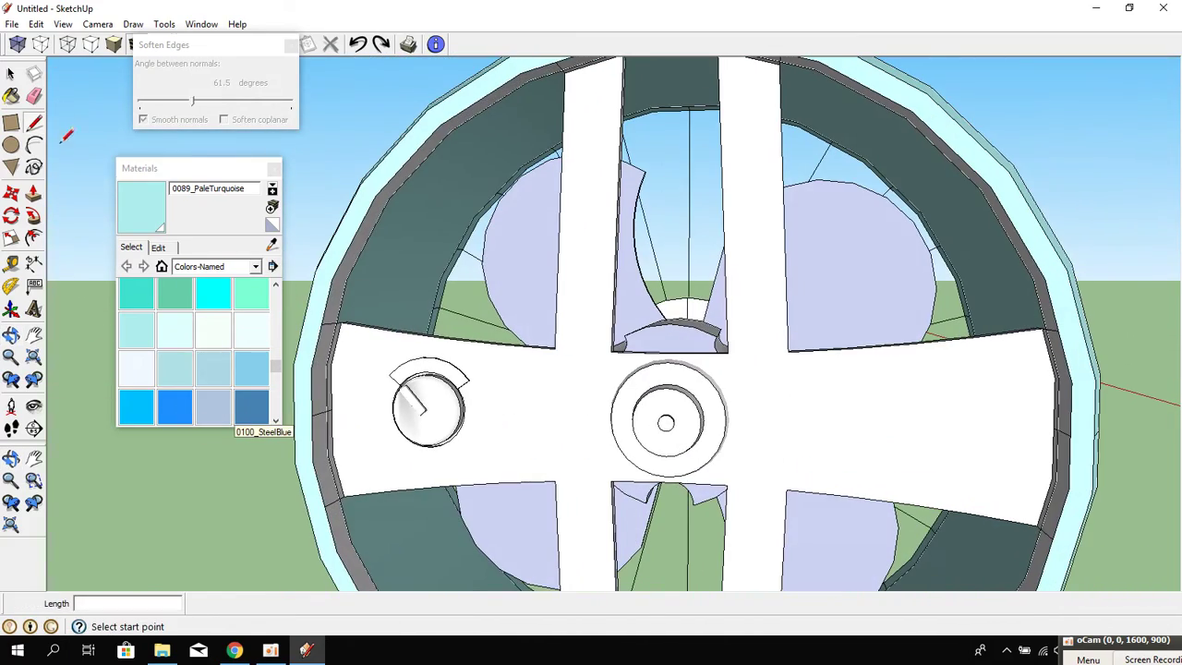
click(153, 219)
click(554, 382)
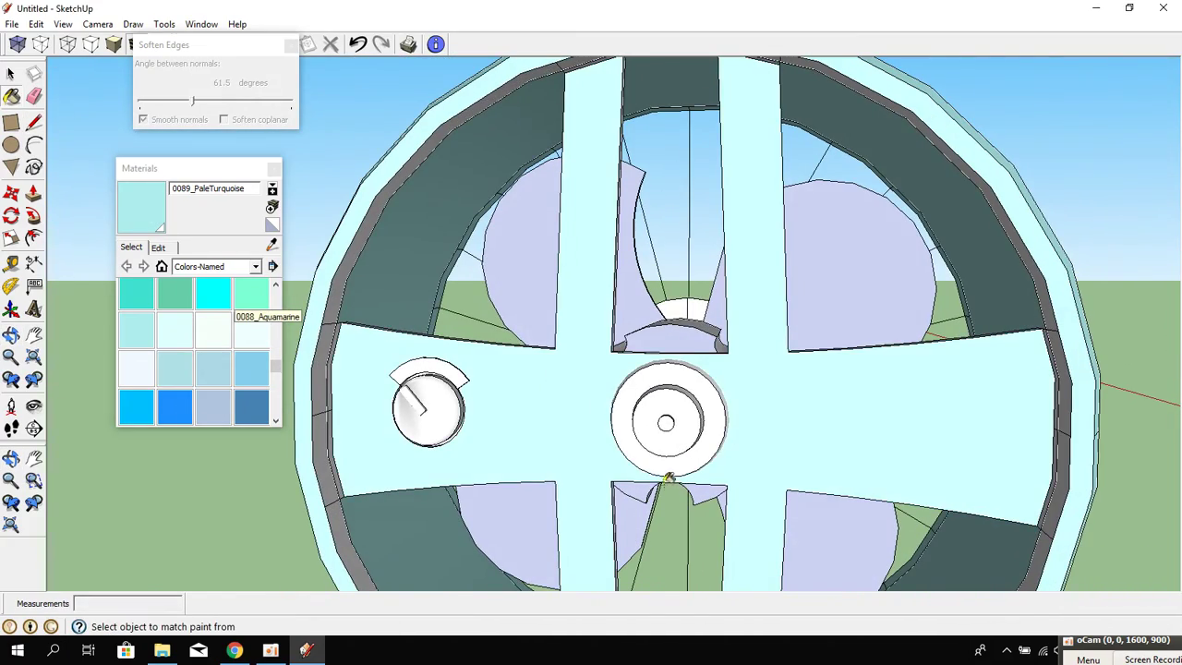
Zoom in on the knob and paint its white disc orange-red.
scroll(649, 427, up, 2)
mouse_move(638, 417)
middle_down()
mouse_move(638, 323)
mouse_move(992, 428)
mouse_move(800, 406)
middle_up()
mouse_move(275, 370)
mouse_down()
mouse_move(279, 444)
mouse_move(276, 397)
mouse_up()
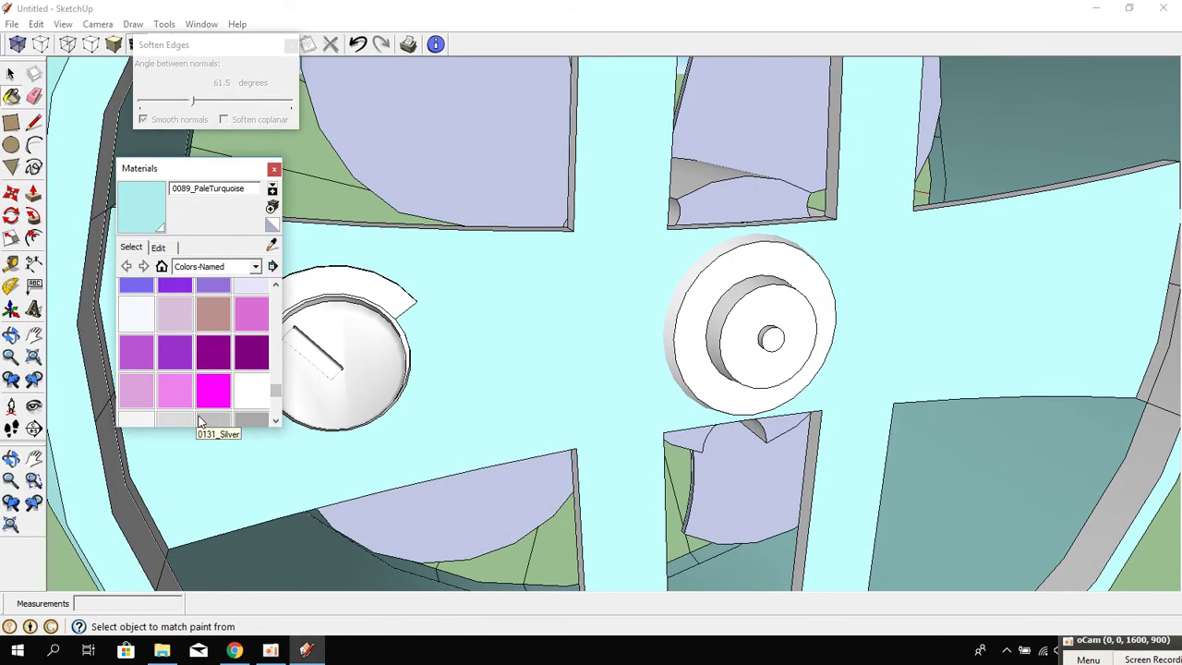
scroll(523, 403, down, 3)
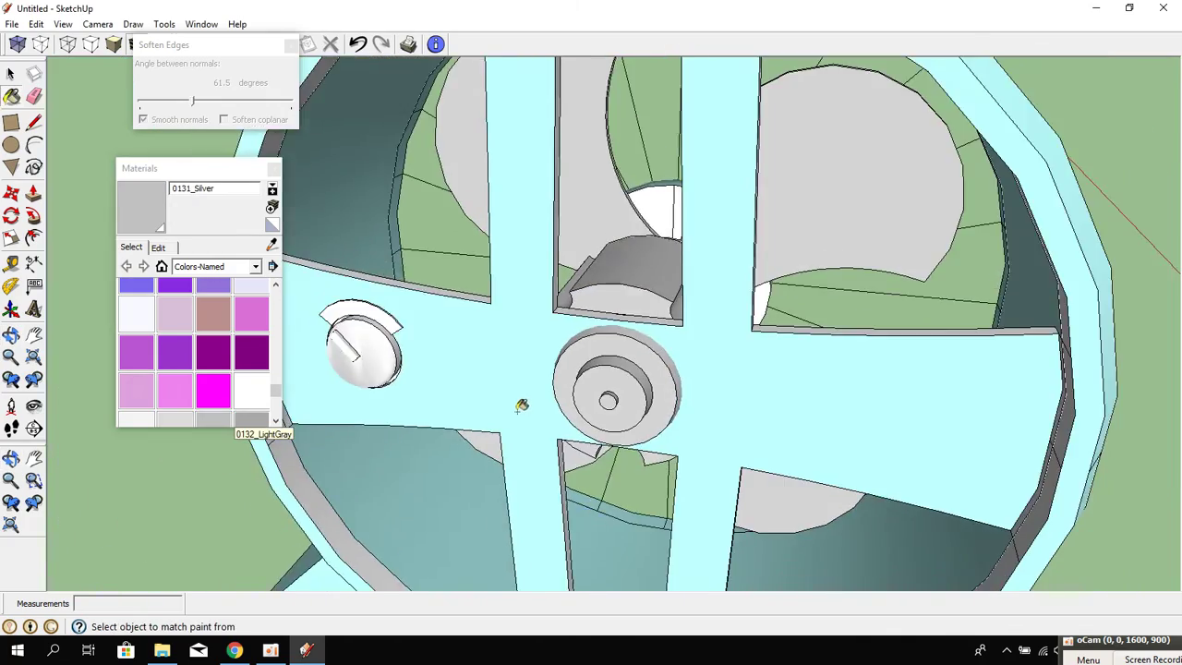
scroll(531, 402, down, 2)
scroll(535, 400, up, 3)
scroll(650, 392, up, 2)
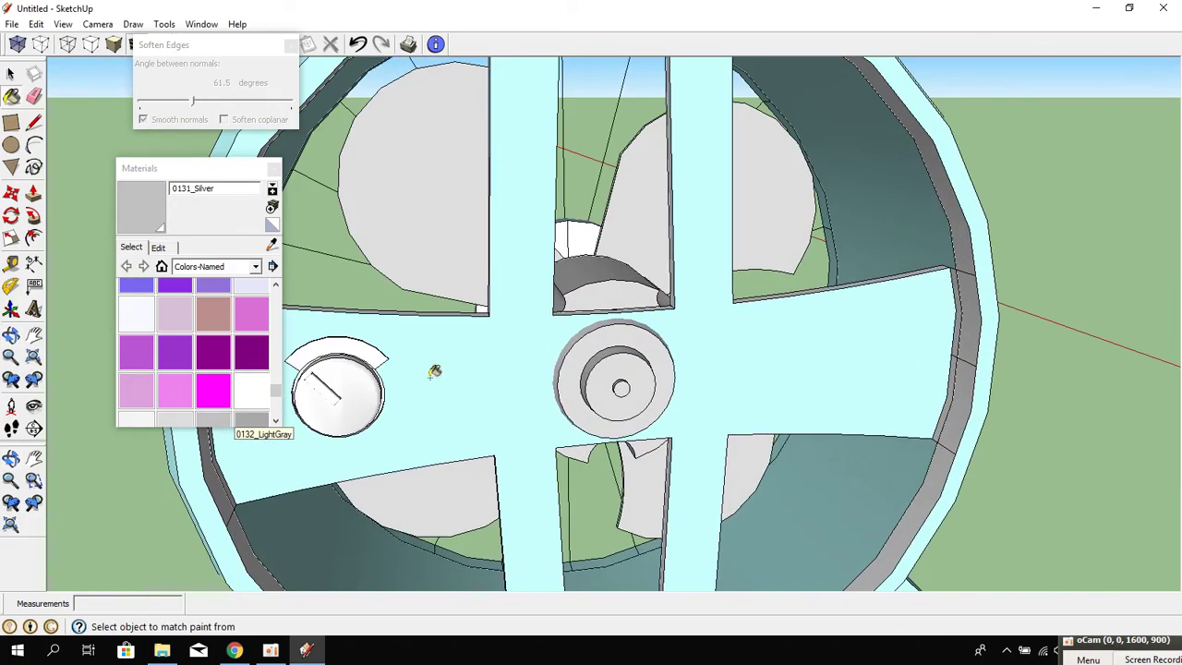
scroll(597, 400, up, 2)
scroll(591, 372, up, 2)
scroll(592, 372, up, 1)
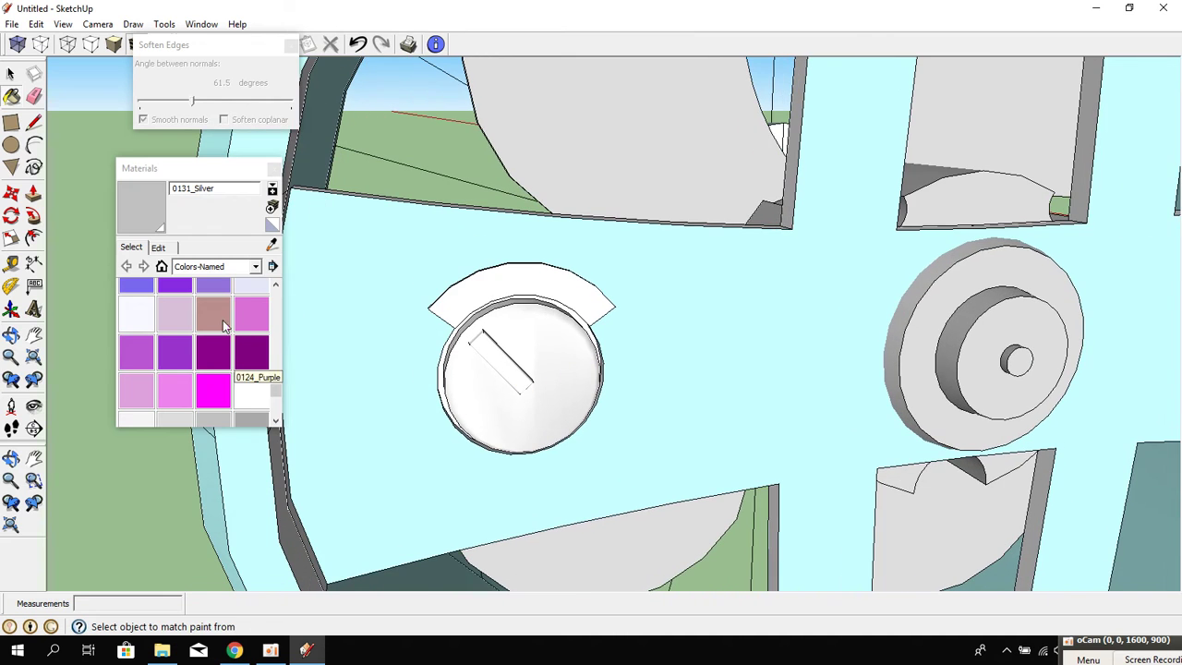
drag(277, 393, 282, 308)
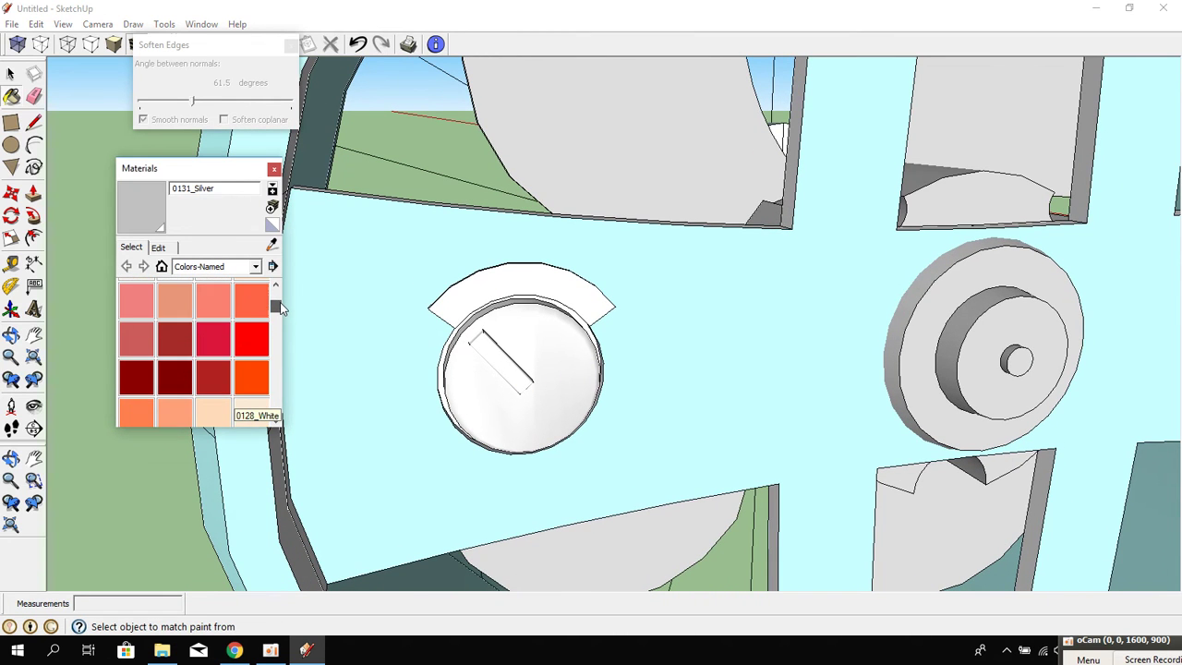
click(459, 348)
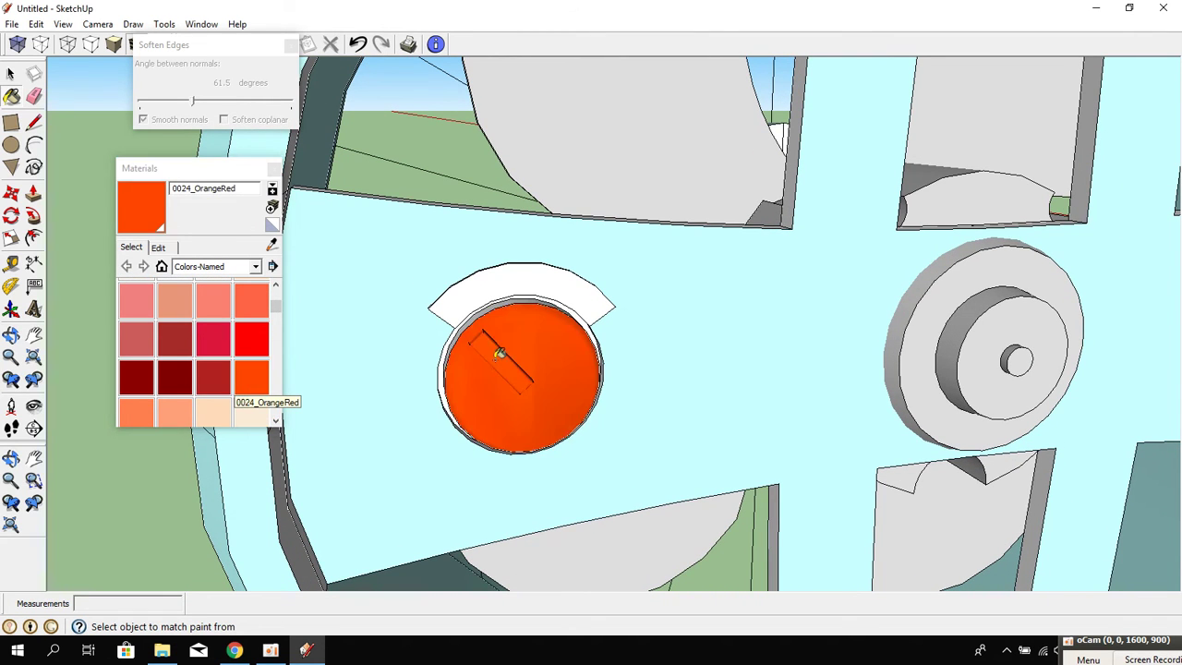
Paint the knob's upper flange orange-red as well.
scroll(488, 351, up, 3)
scroll(488, 351, up, 1)
mouse_move(489, 351)
middle_down()
mouse_move(645, 308)
mouse_move(493, 364)
mouse_move(545, 370)
middle_up()
click(429, 154)
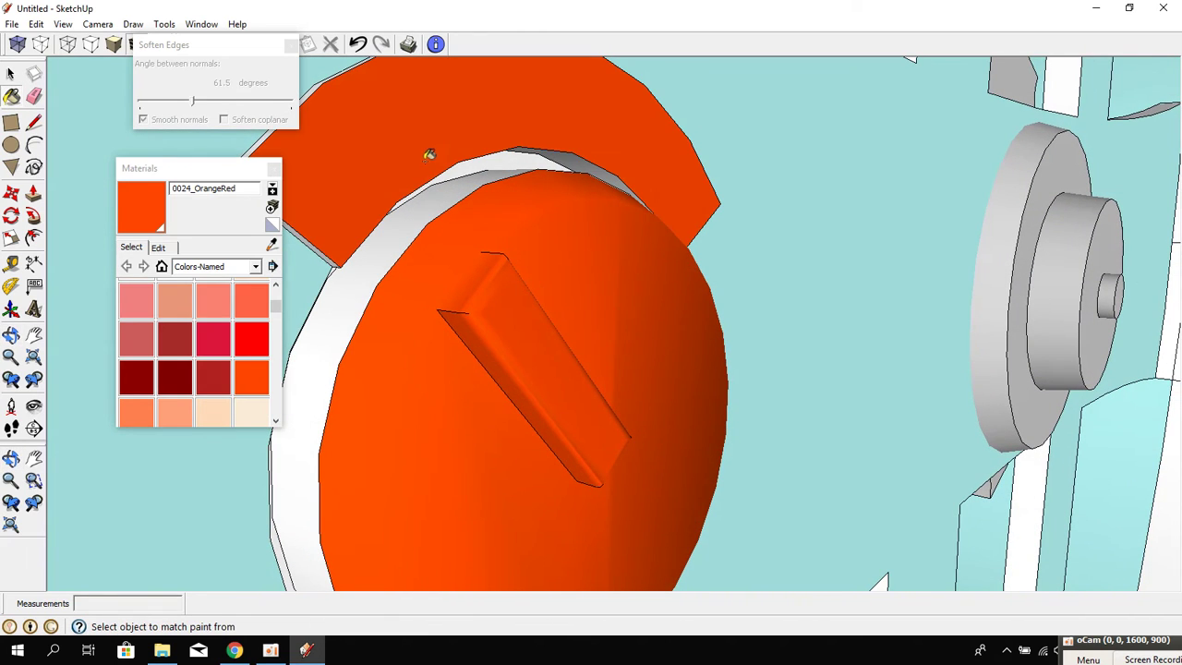
Paint the knob's white inner rim face 0137_Black and orbit out to check it.
drag(278, 305, 280, 424)
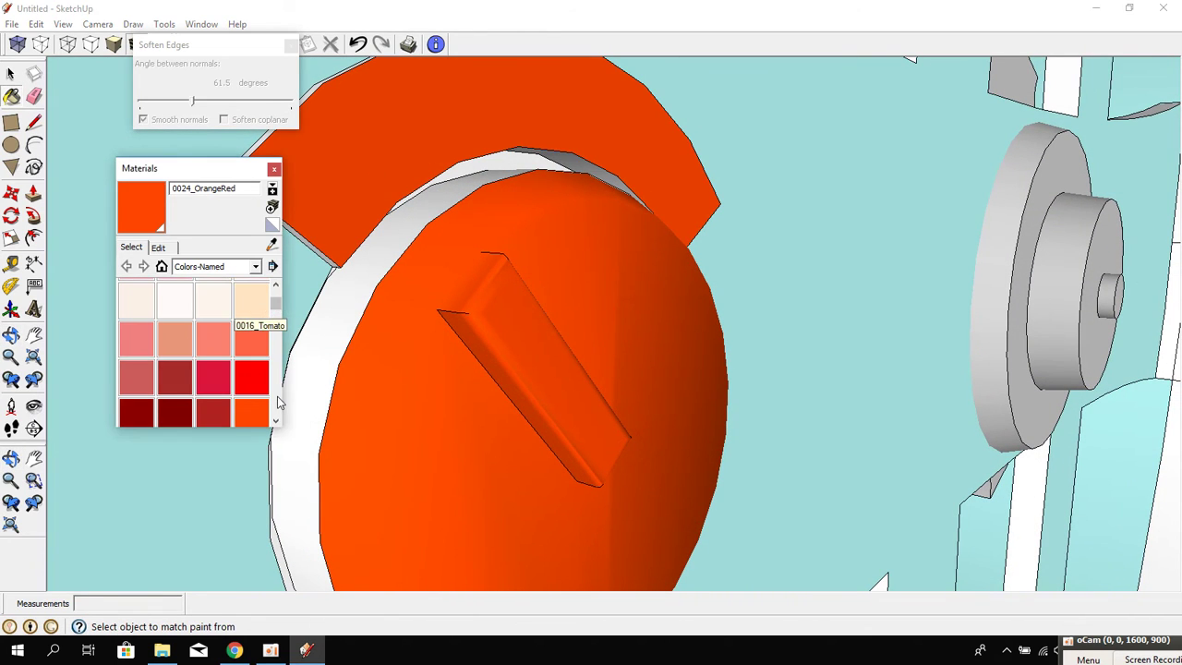
click(318, 314)
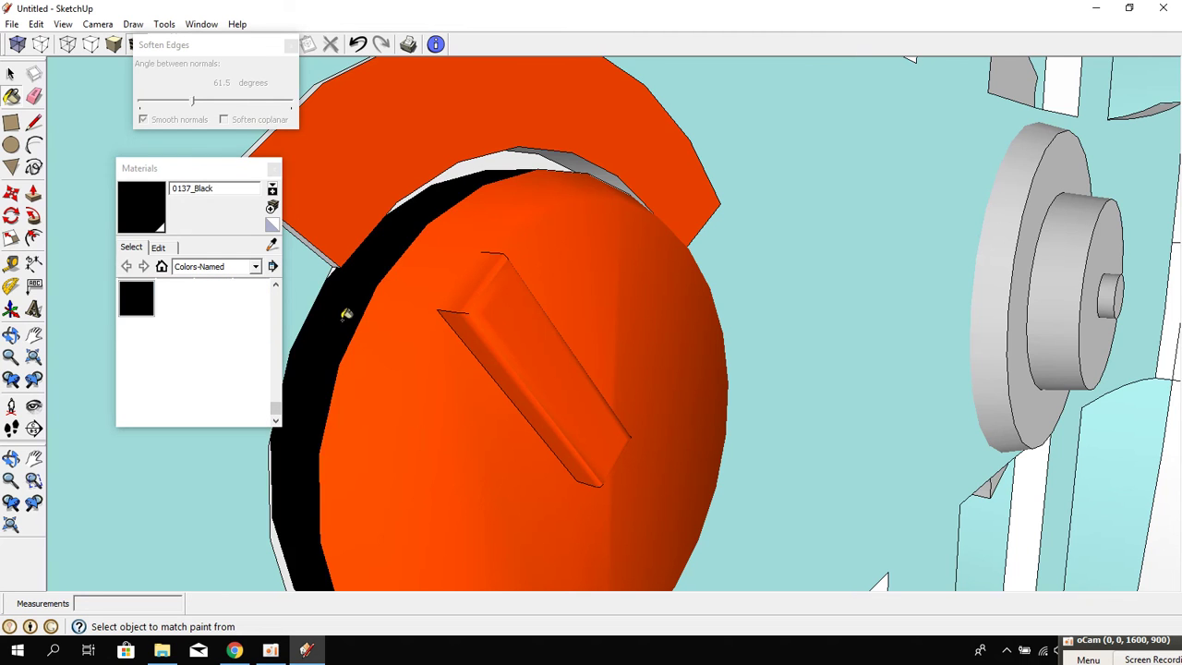
middle_drag(345, 312, 352, 194)
mouse_move(437, 190)
middle_down()
mouse_move(388, 222)
mouse_move(347, 312)
middle_up()
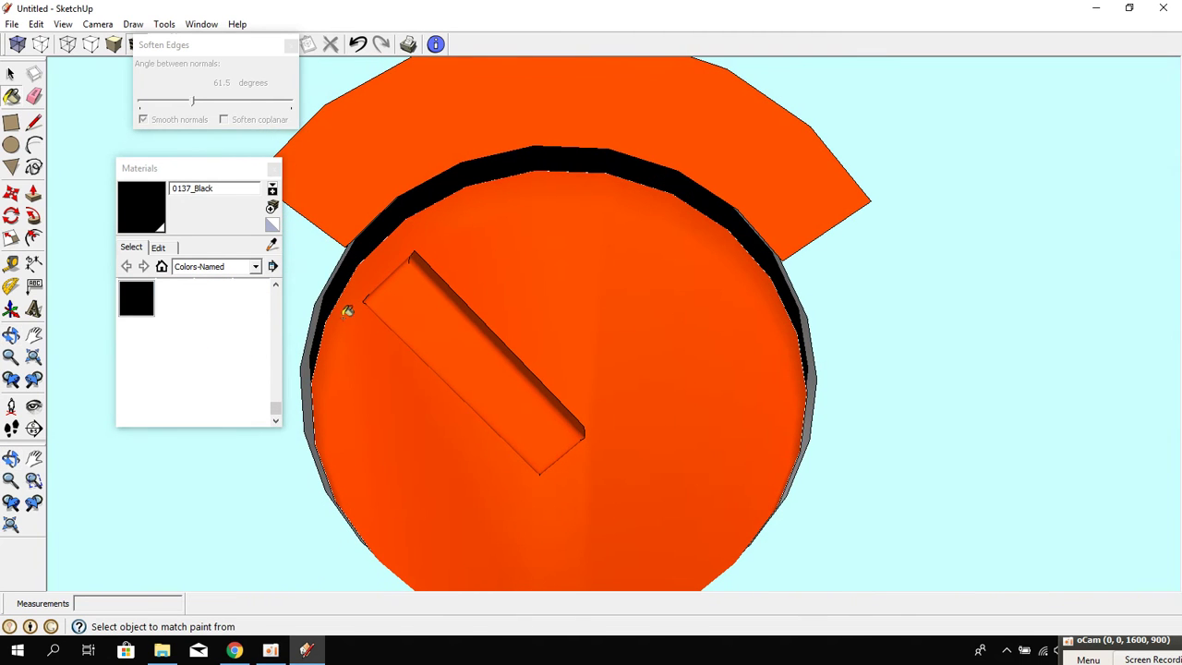
scroll(319, 332, down, 3)
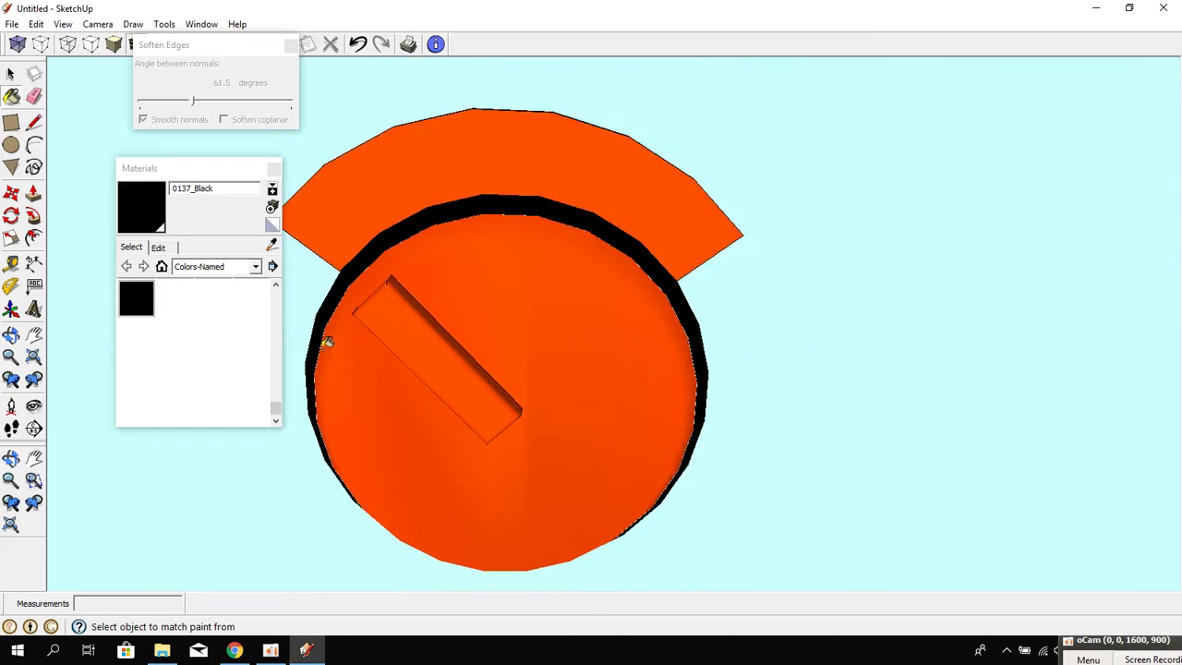
scroll(361, 338, down, 2)
scroll(462, 338, down, 2)
mouse_move(462, 338)
middle_down()
mouse_move(724, 381)
mouse_move(800, 378)
mouse_move(486, 388)
middle_up()
scroll(615, 385, up, 1)
scroll(615, 387, up, 2)
Paint the grey rim faces on the fan hub 0137_Black.
scroll(615, 386, down, 3)
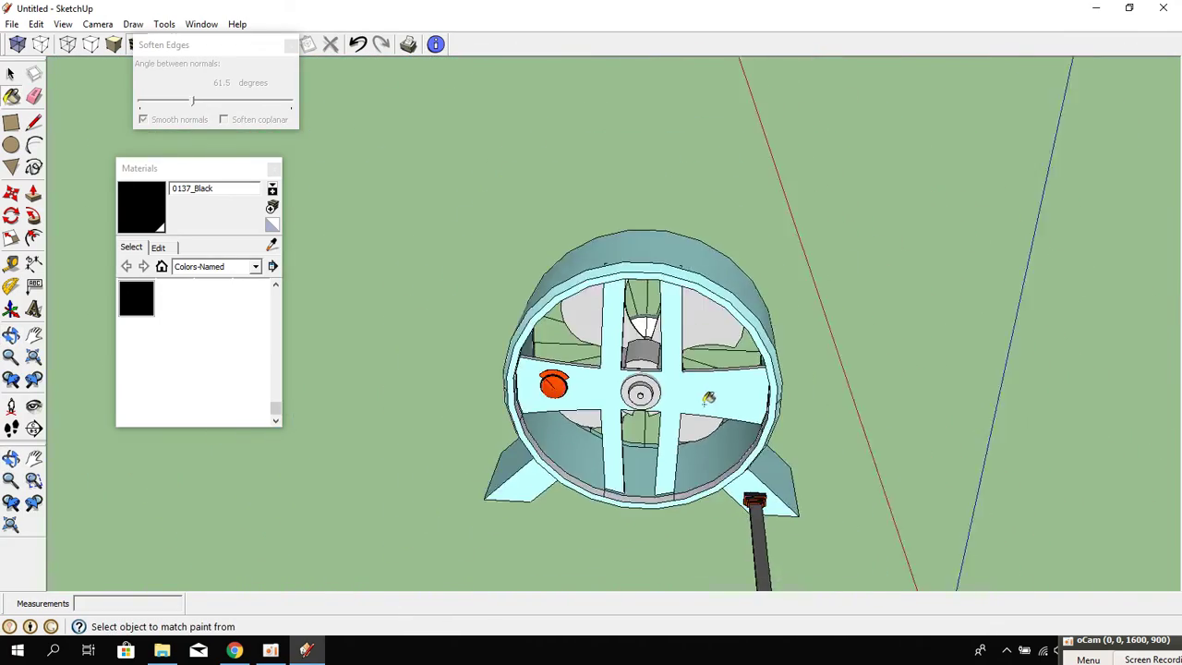
mouse_move(707, 398)
middle_down()
mouse_move(172, 422)
mouse_move(483, 383)
mouse_move(408, 394)
mouse_move(411, 366)
middle_up()
scroll(411, 367, up, 2)
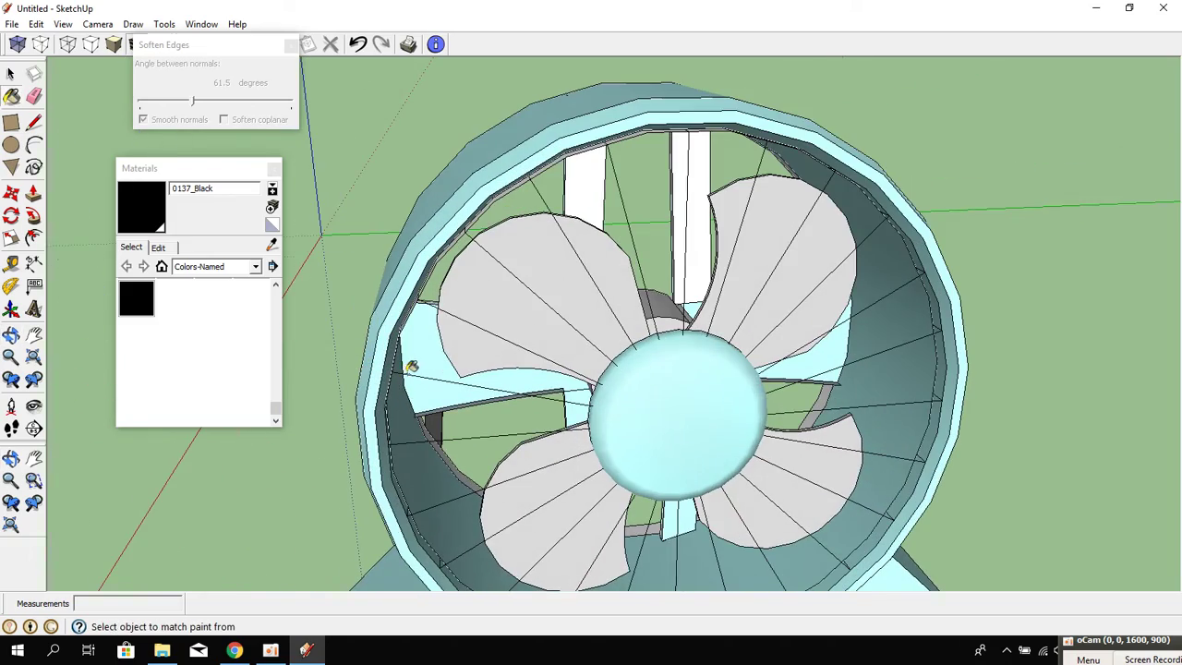
scroll(505, 271, up, 2)
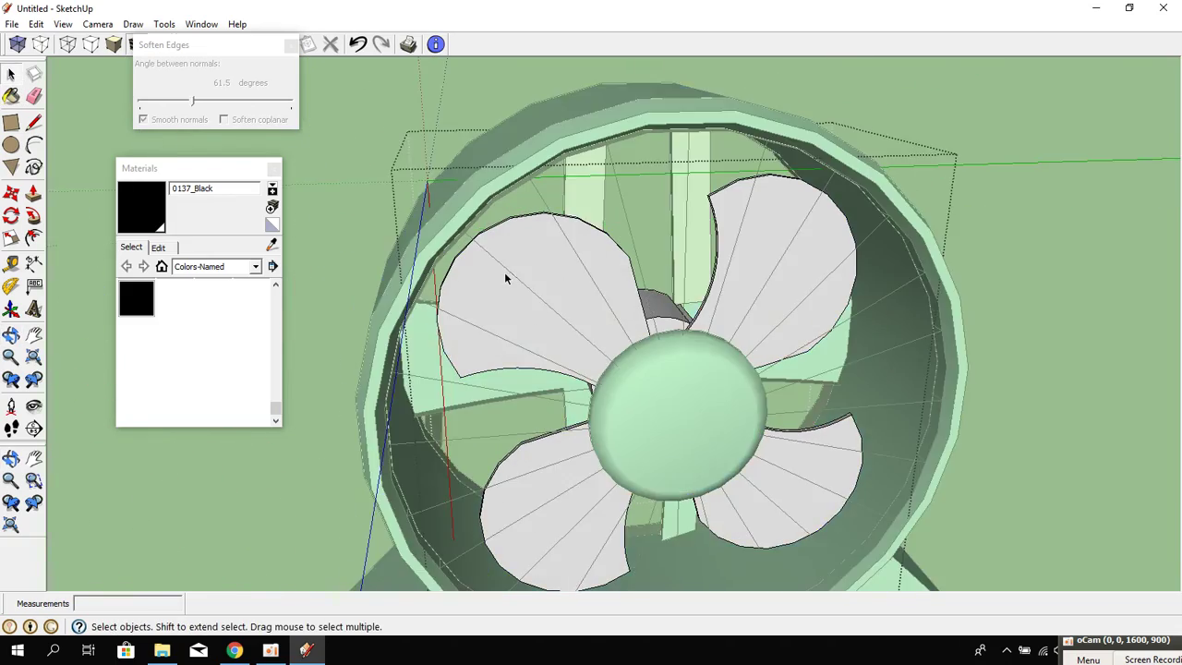
scroll(593, 350, up, 2)
scroll(586, 338, up, 2)
mouse_move(585, 338)
middle_down()
mouse_move(644, 266)
mouse_move(713, 319)
mouse_move(693, 305)
middle_up()
scroll(713, 320, up, 2)
scroll(693, 306, up, 2)
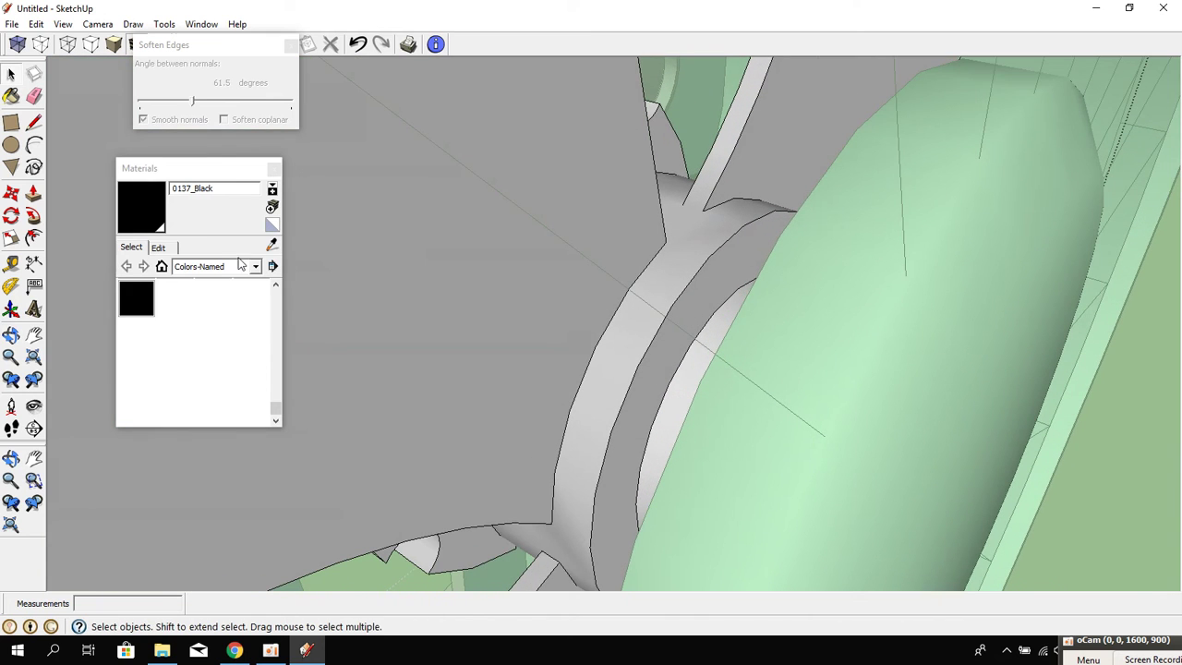
click(130, 293)
mouse_move(305, 323)
middle_down()
mouse_move(713, 401)
mouse_move(786, 401)
mouse_move(774, 372)
mouse_move(707, 391)
mouse_move(681, 348)
mouse_move(800, 280)
mouse_move(580, 422)
mouse_move(678, 237)
mouse_move(520, 454)
mouse_move(71, 306)
mouse_move(113, 179)
mouse_move(613, 485)
mouse_move(913, 255)
mouse_move(731, 124)
mouse_move(435, 37)
mouse_move(431, 6)
mouse_move(800, 330)
mouse_move(597, 388)
mouse_move(406, 295)
mouse_move(763, 449)
mouse_move(763, 502)
mouse_move(521, 218)
mouse_move(483, 269)
mouse_move(305, 303)
middle_up()
click(712, 401)
click(647, 376)
Paint the grey fan blades 0108_Indigo.
key(b)
scroll(521, 219, down, 4)
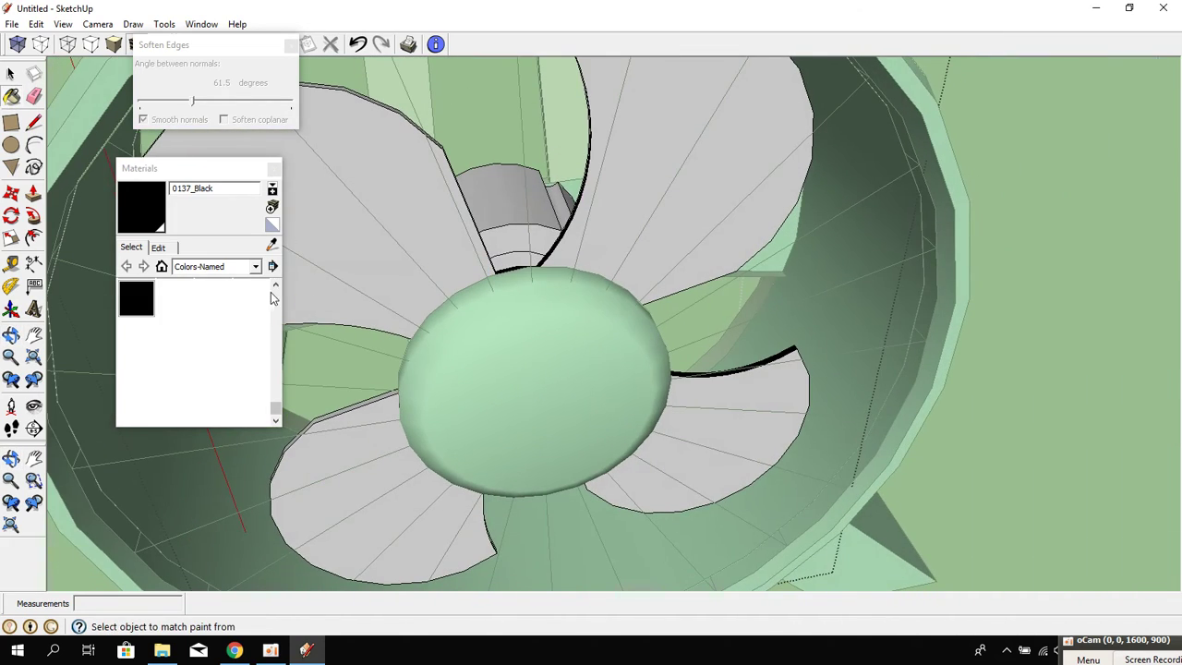
drag(275, 403, 275, 382)
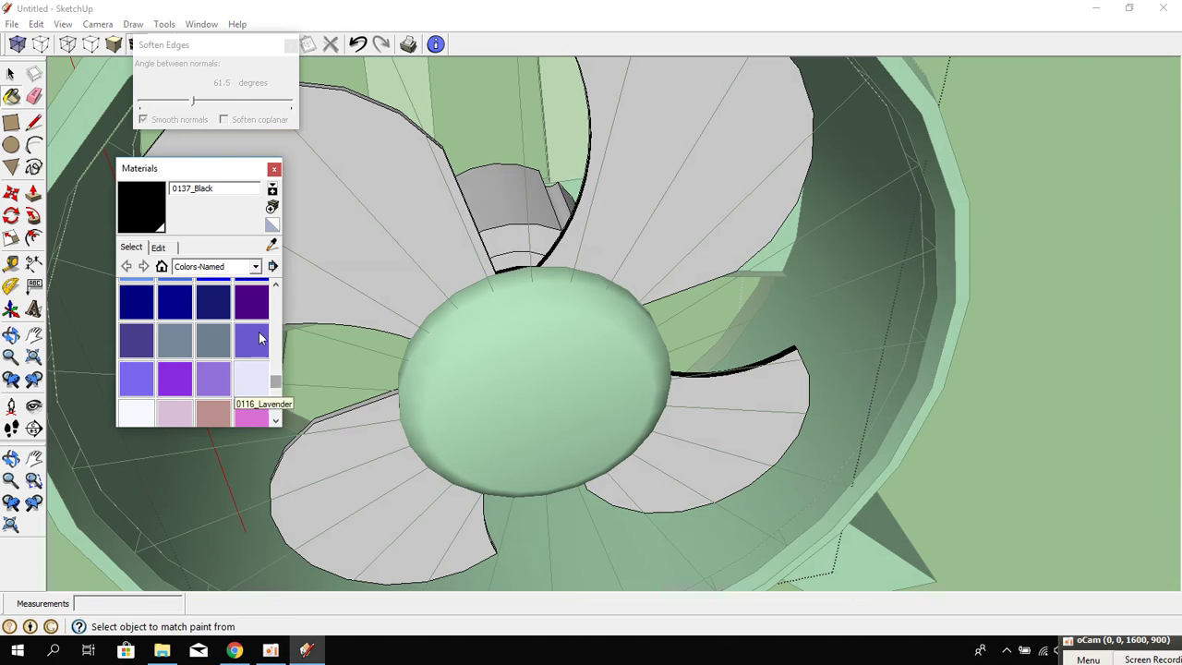
click(376, 253)
click(641, 206)
click(727, 433)
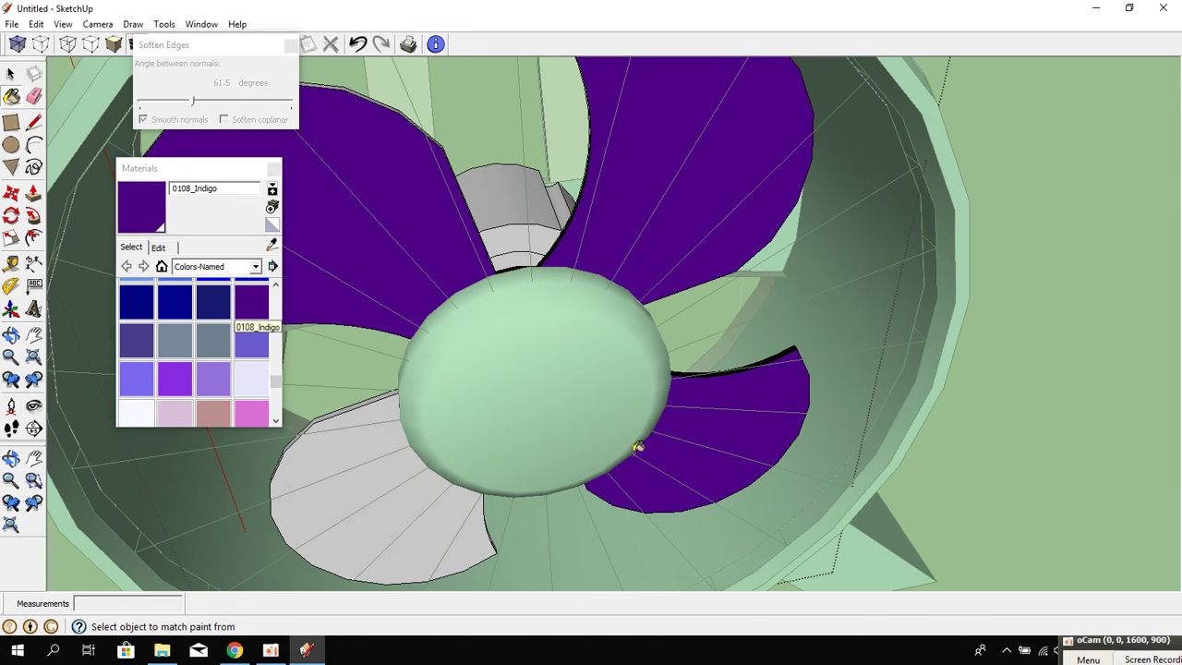
click(382, 508)
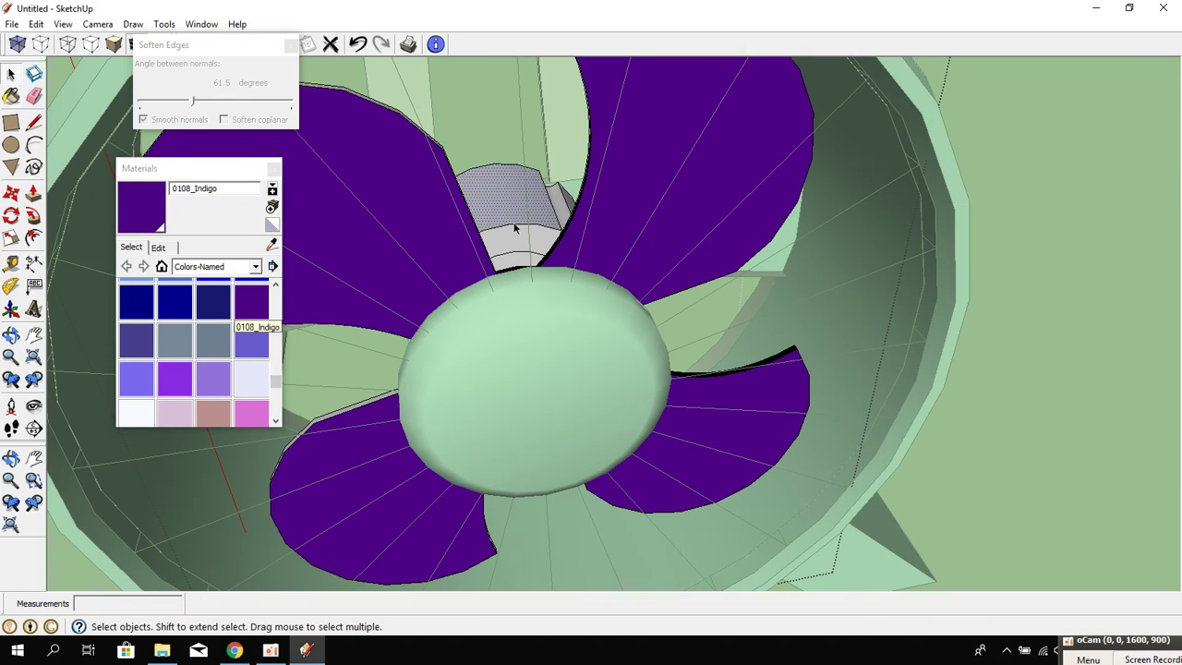
scroll(514, 222, down, 5)
scroll(943, 420, down, 3)
mouse_move(943, 420)
middle_down()
mouse_move(808, 454)
mouse_move(698, 310)
mouse_move(780, 370)
middle_up()
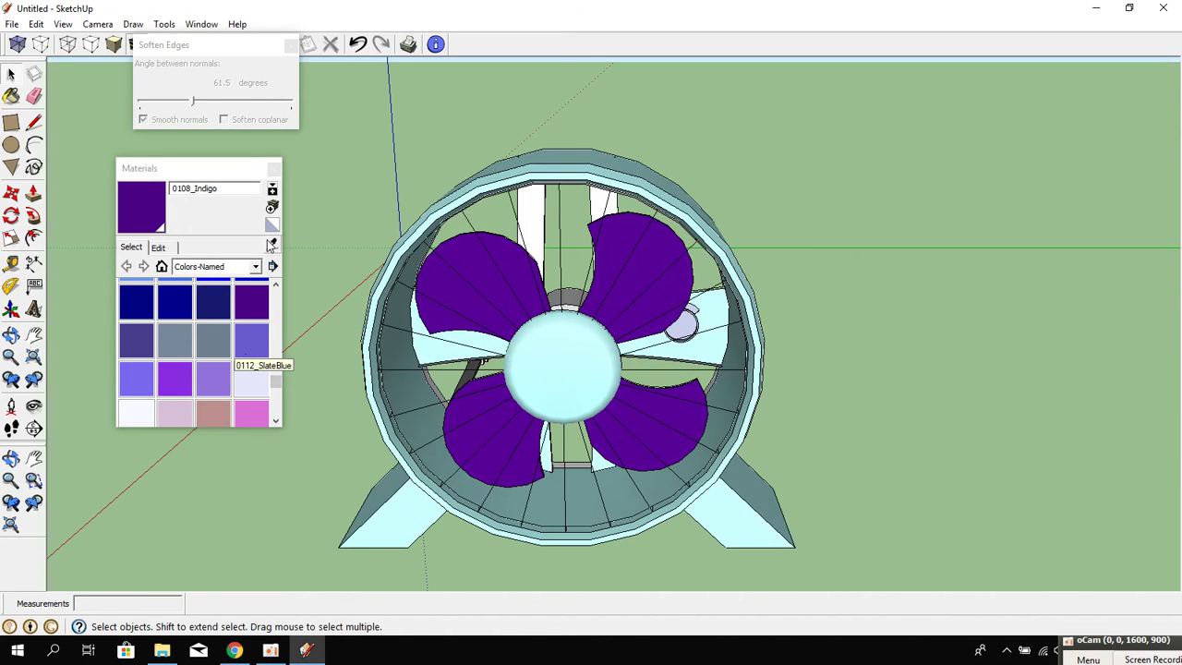
Sample 0089_PaleTurquoise from the hub and paint the white front rim strip with it.
click(584, 334)
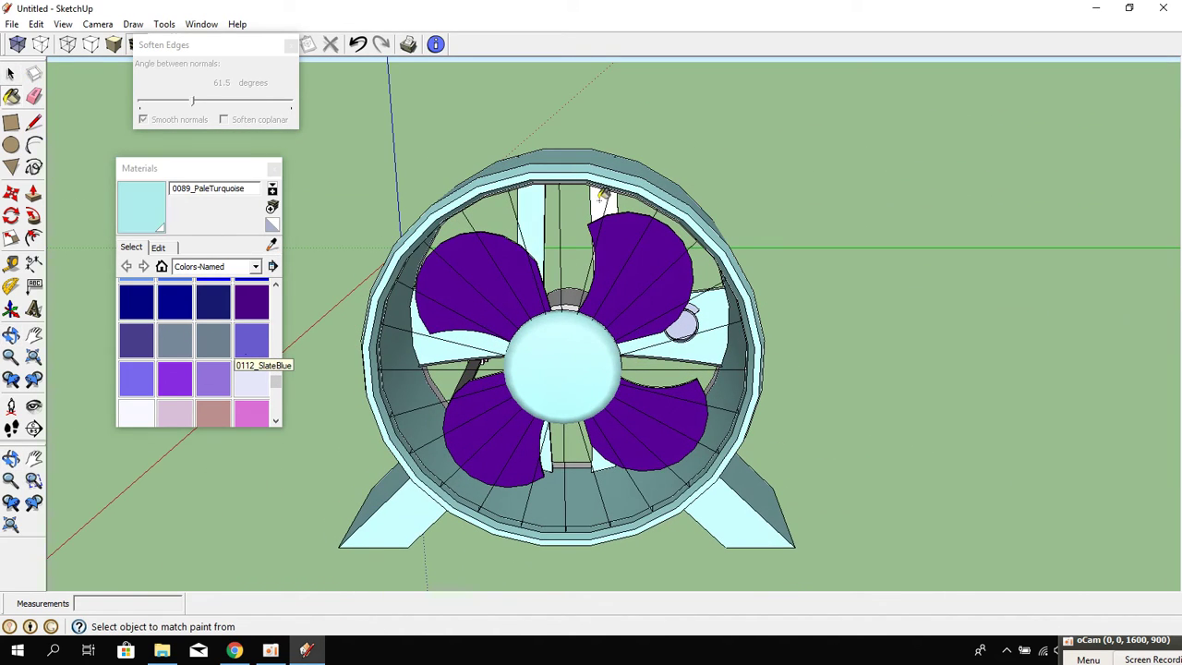
mouse_move(603, 196)
middle_down()
mouse_move(541, 376)
mouse_move(1179, 296)
middle_up()
scroll(601, 347, up, 4)
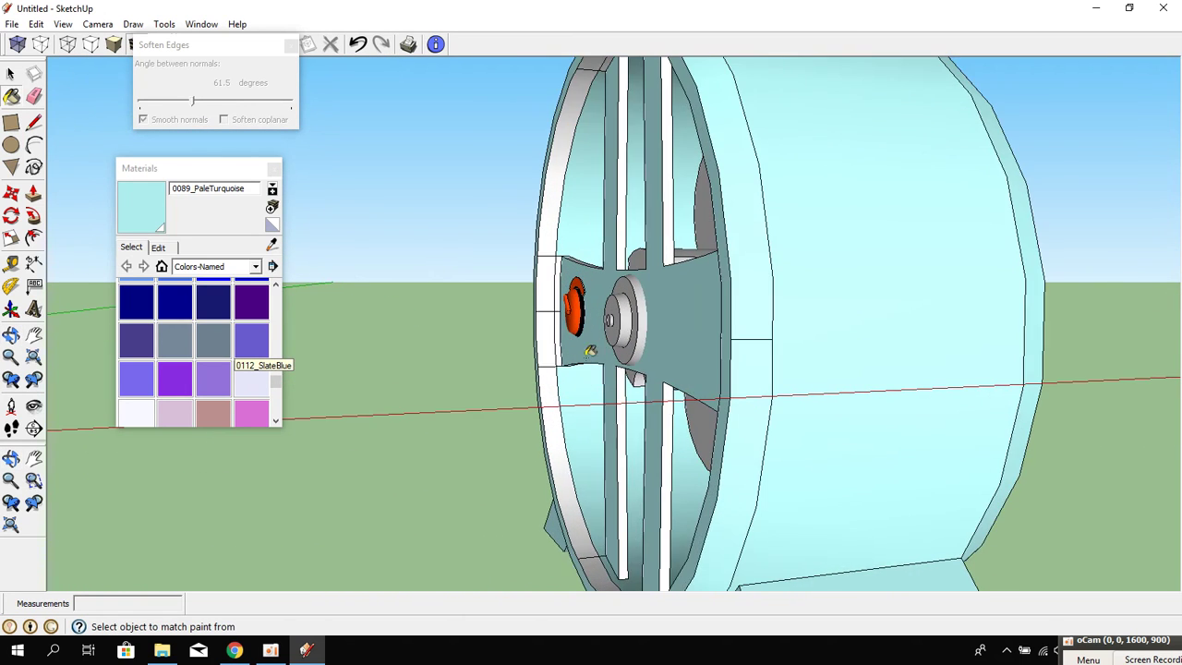
scroll(561, 345, up, 4)
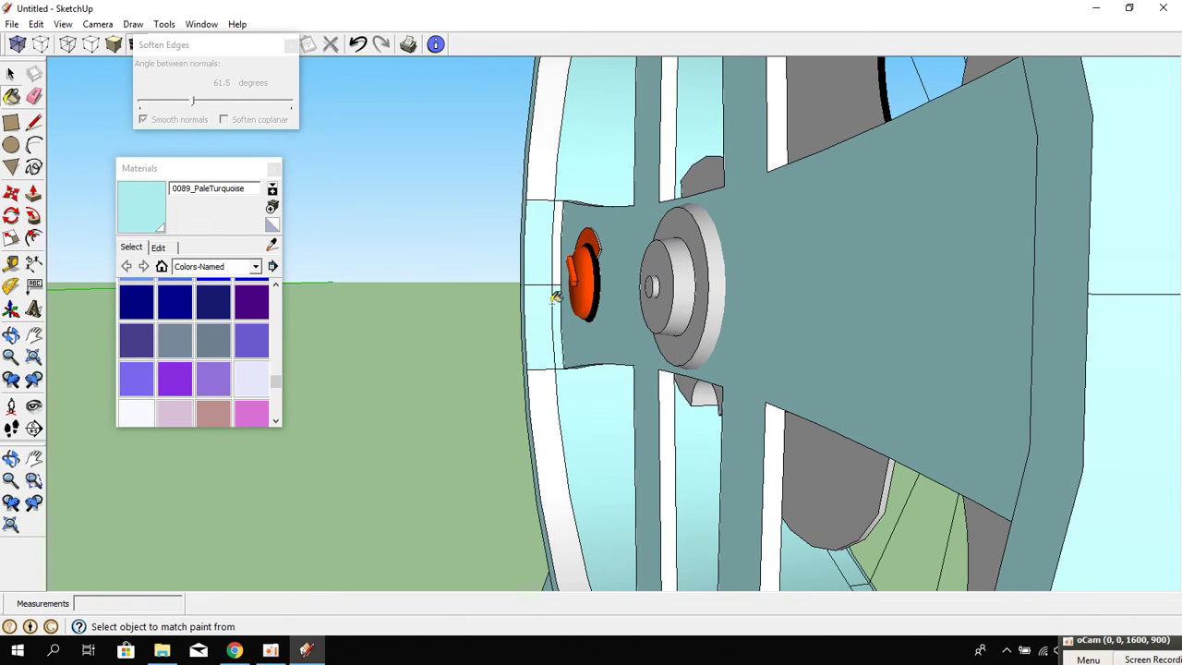
mouse_move(544, 164)
middle_down()
mouse_move(636, 309)
mouse_move(746, 542)
middle_up()
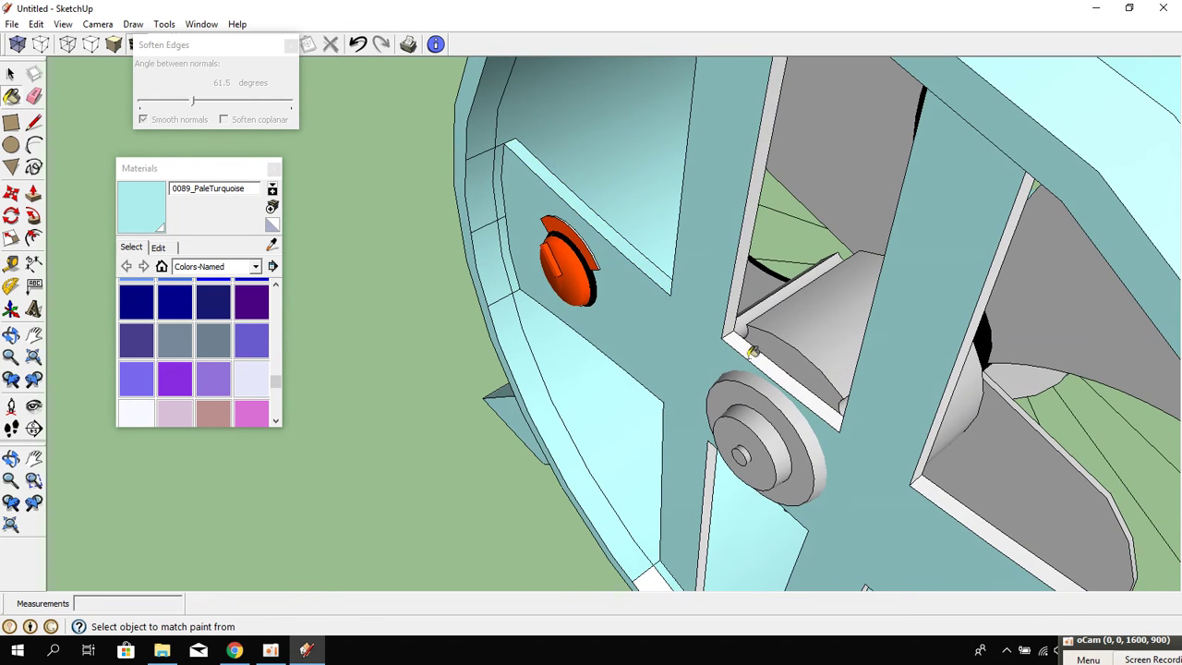
mouse_move(790, 432)
middle_down()
mouse_move(690, 321)
mouse_move(1048, 379)
middle_up()
mouse_move(852, 428)
middle_down()
mouse_move(964, 440)
mouse_move(864, 436)
middle_up()
click(892, 426)
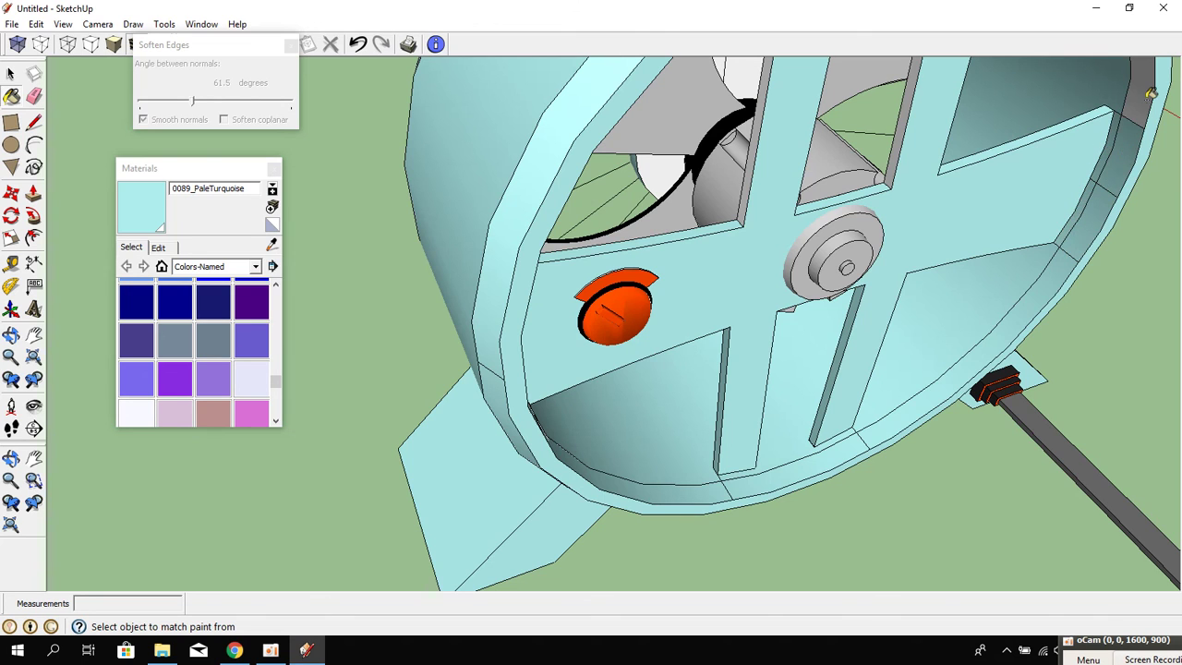
Orbit around the body, struts, hub and knob to inspect the finished colouring.
mouse_move(1152, 93)
middle_down()
mouse_move(884, 567)
mouse_move(937, 382)
mouse_move(924, 304)
middle_up()
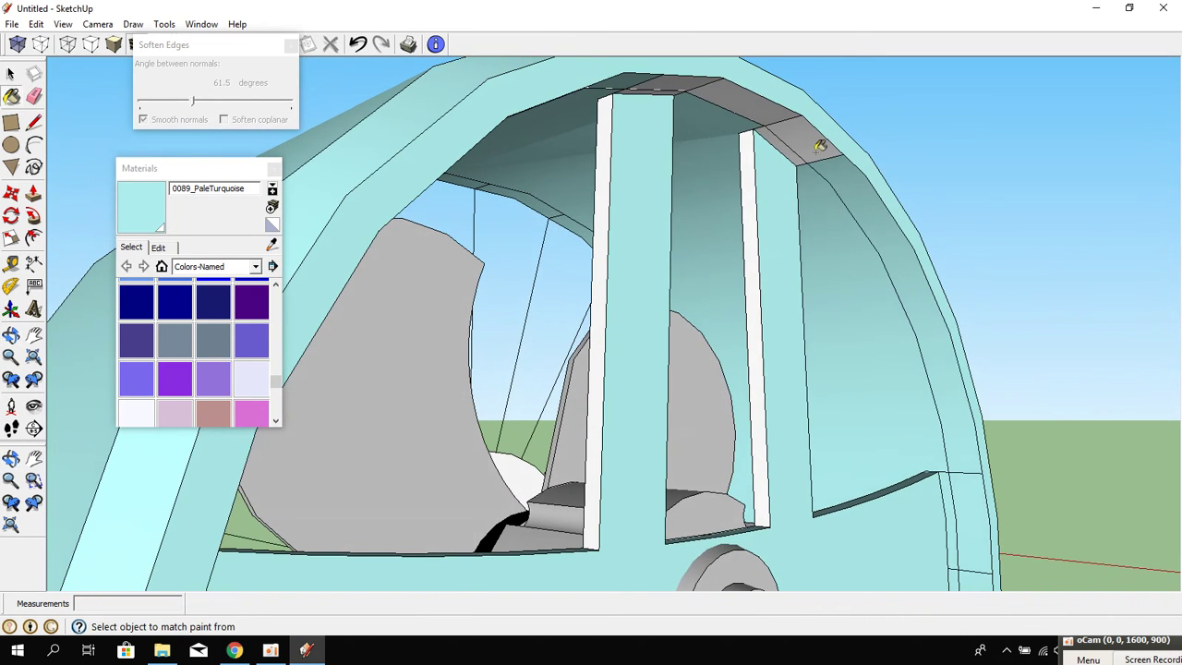
mouse_move(764, 111)
middle_down()
mouse_move(634, 105)
mouse_move(606, 148)
middle_up()
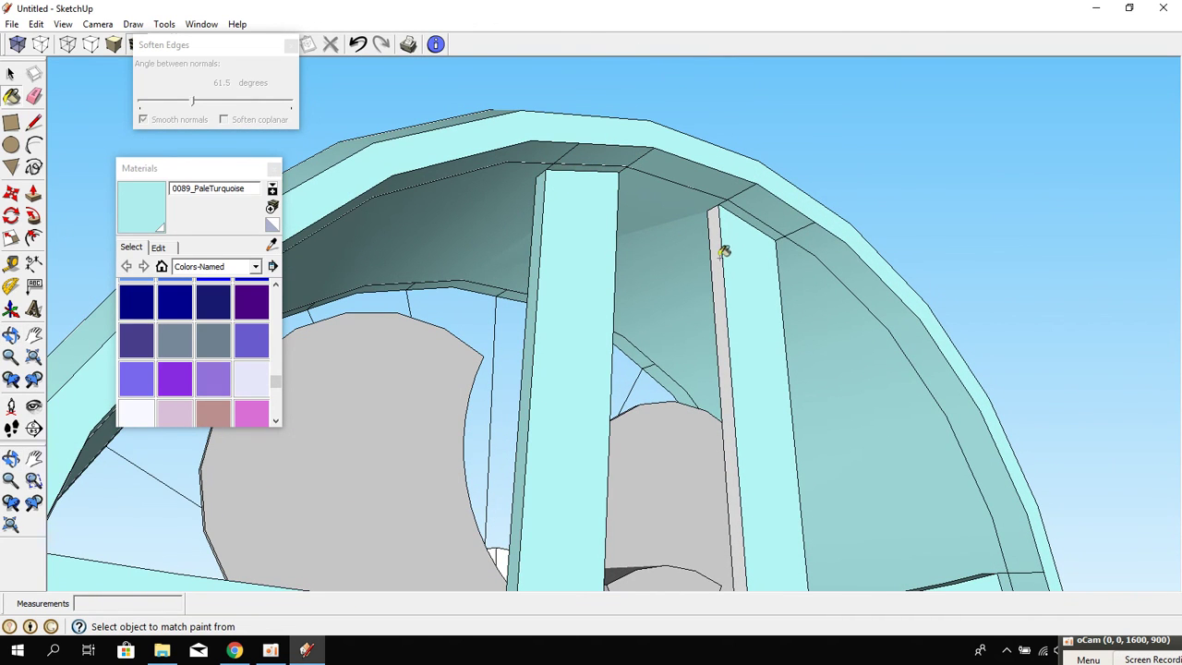
mouse_move(640, 370)
middle_down()
mouse_move(858, 505)
mouse_move(422, 25)
middle_up()
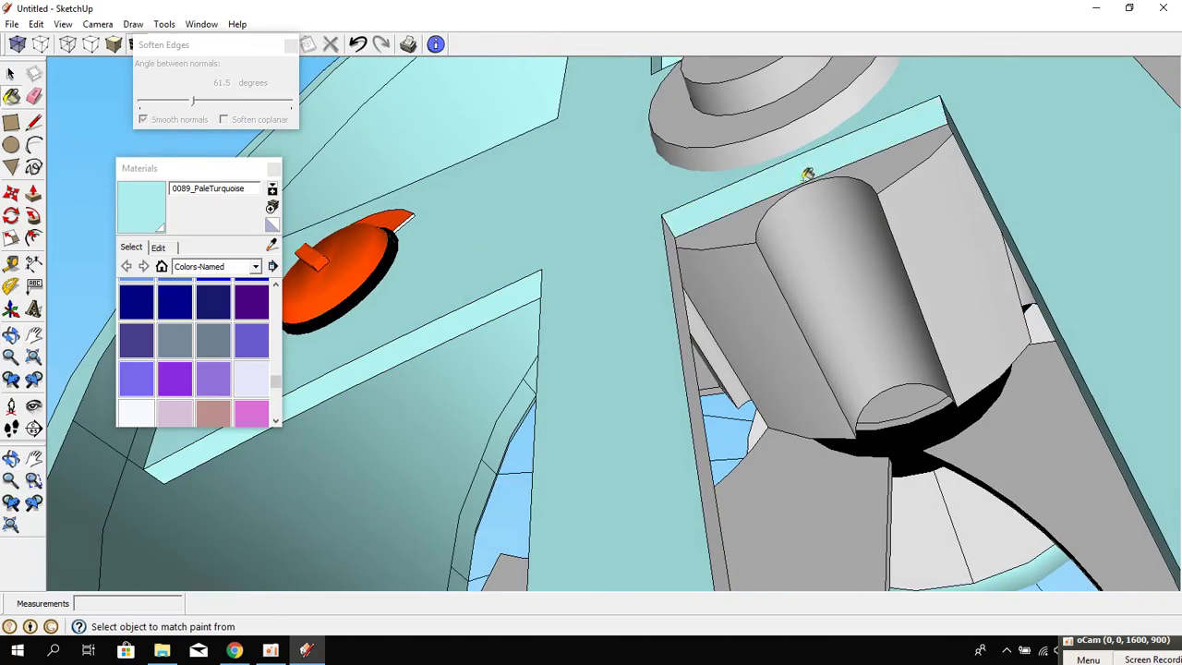
mouse_move(807, 174)
middle_down()
mouse_move(197, 434)
mouse_move(518, 267)
mouse_move(489, 341)
mouse_move(520, 520)
mouse_move(760, 462)
mouse_move(869, 338)
mouse_move(574, 352)
mouse_move(541, 415)
mouse_move(614, 275)
mouse_move(505, 319)
middle_up()
scroll(574, 352, down, 2)
scroll(574, 352, down, 2)
scroll(573, 352, down, 3)
scroll(542, 415, down, 2)
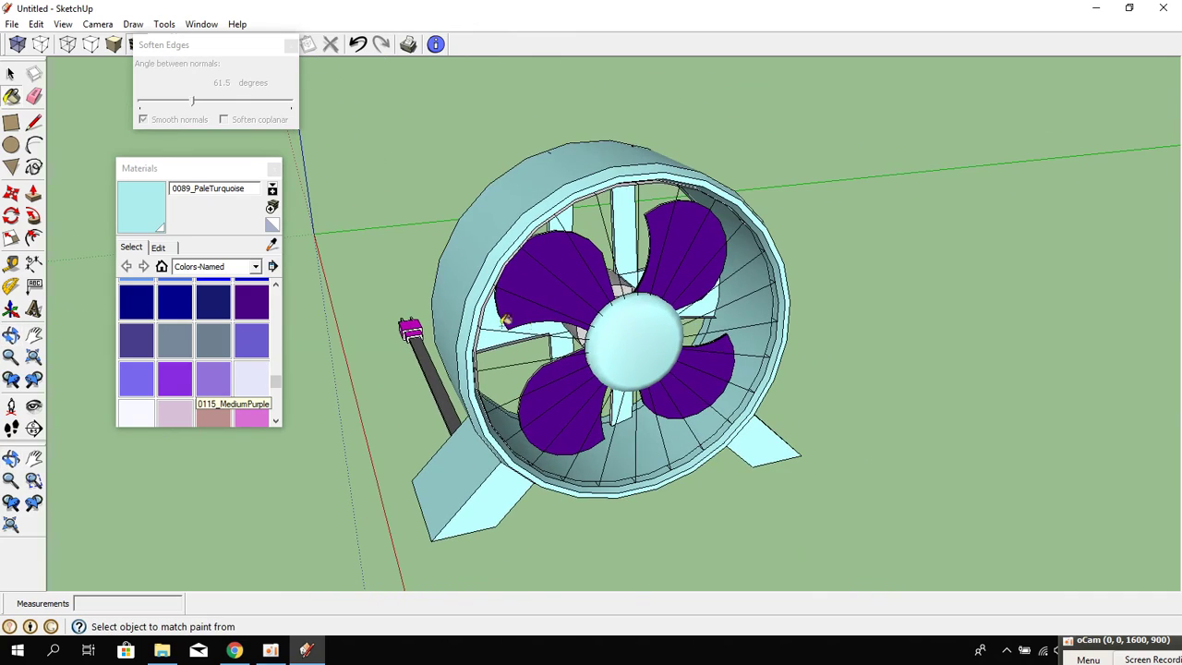
Close the Materials and Soften Edges panels and show the fan from a slightly angled Right view.
click(274, 170)
click(291, 44)
middle_drag(326, 64, 318, 198)
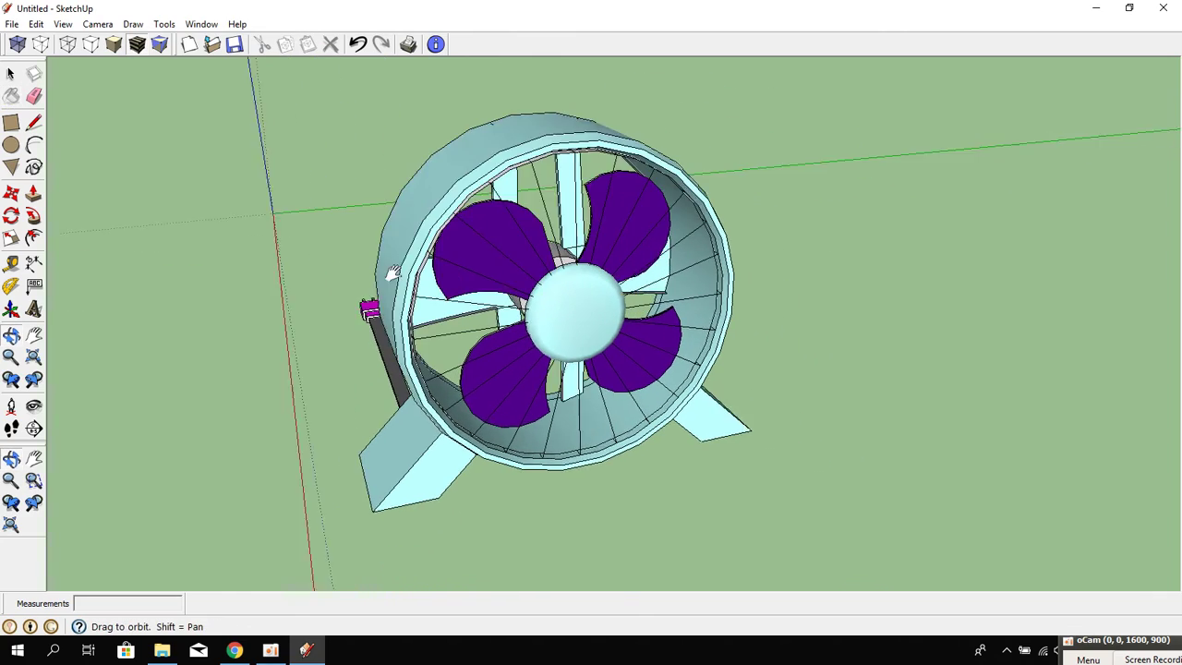
key(F4)
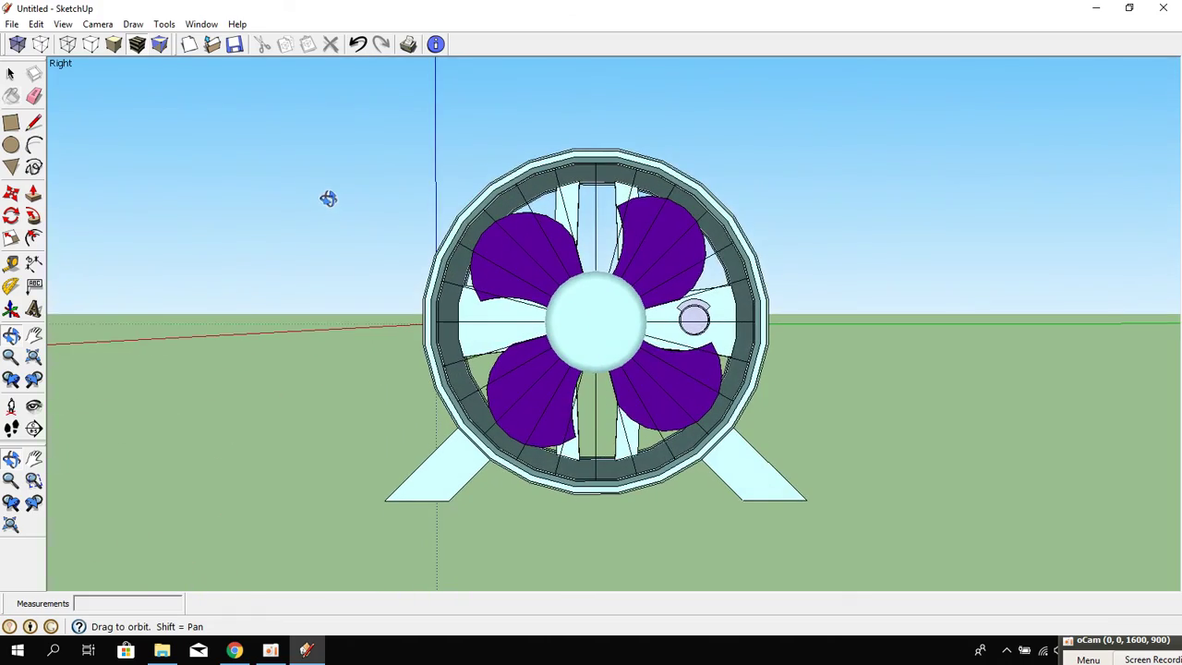
mouse_move(544, 270)
middle_down()
mouse_move(280, 398)
mouse_move(184, 398)
mouse_move(633, 369)
mouse_move(692, 450)
mouse_move(807, 415)
mouse_move(769, 387)
middle_up()
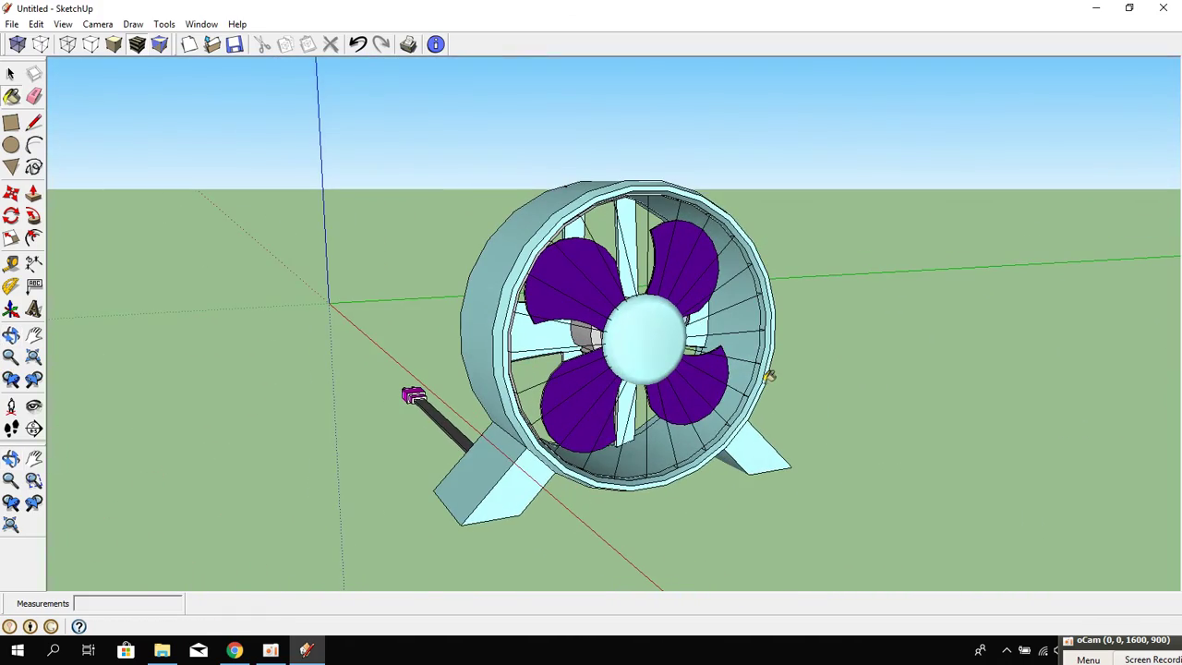